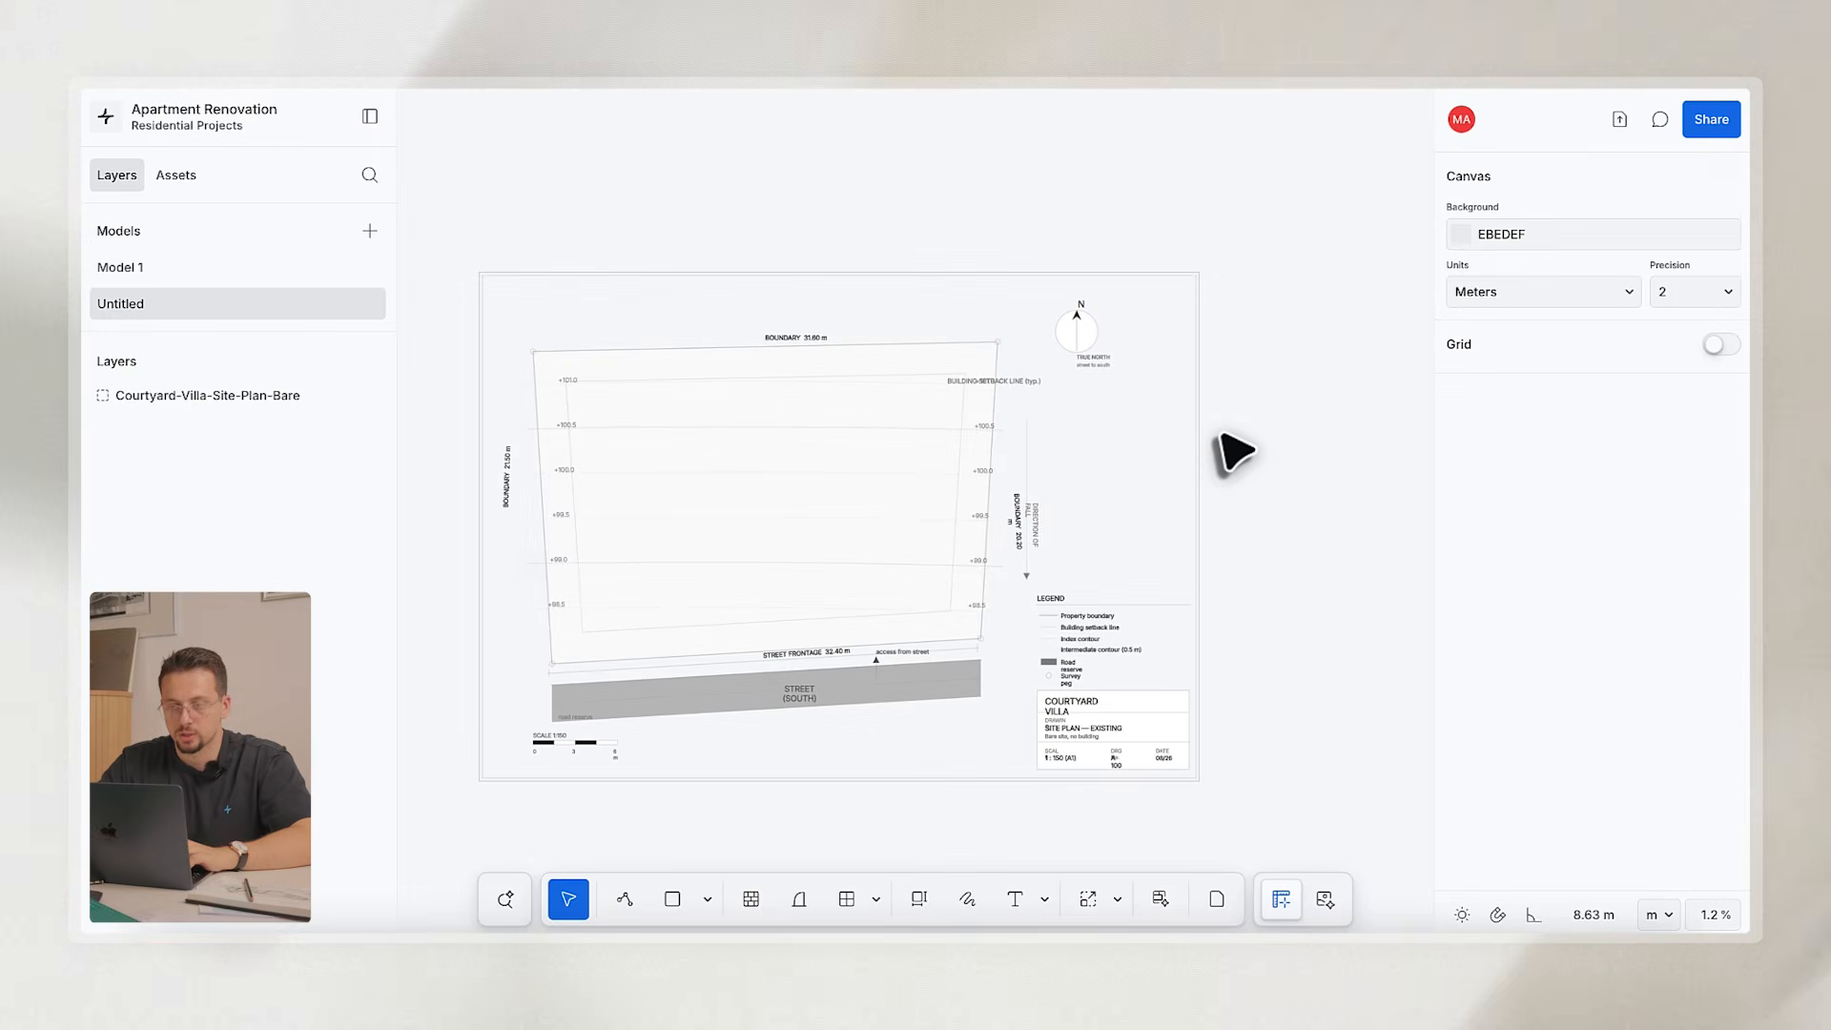
Paste the sketch photo IMG_5436 onto the canvas and trace its detected floorplan into editable walls.
key("super+v")
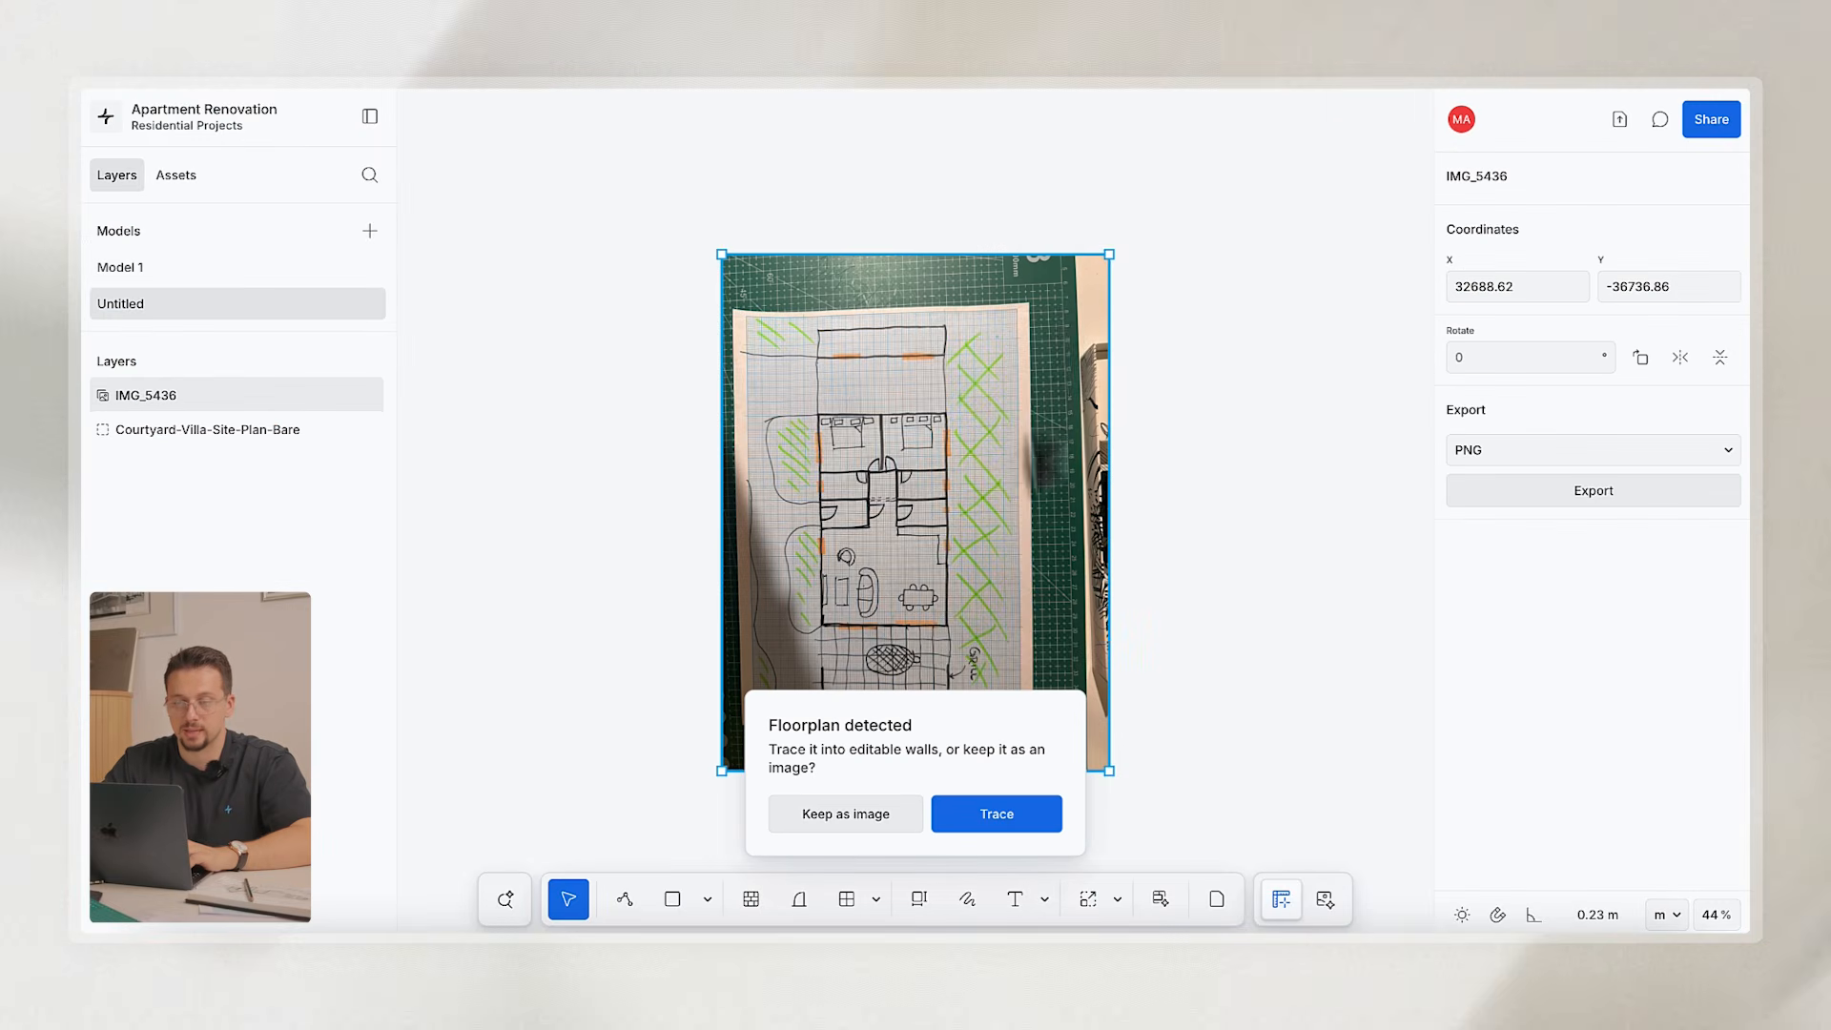
left_click(996, 814)
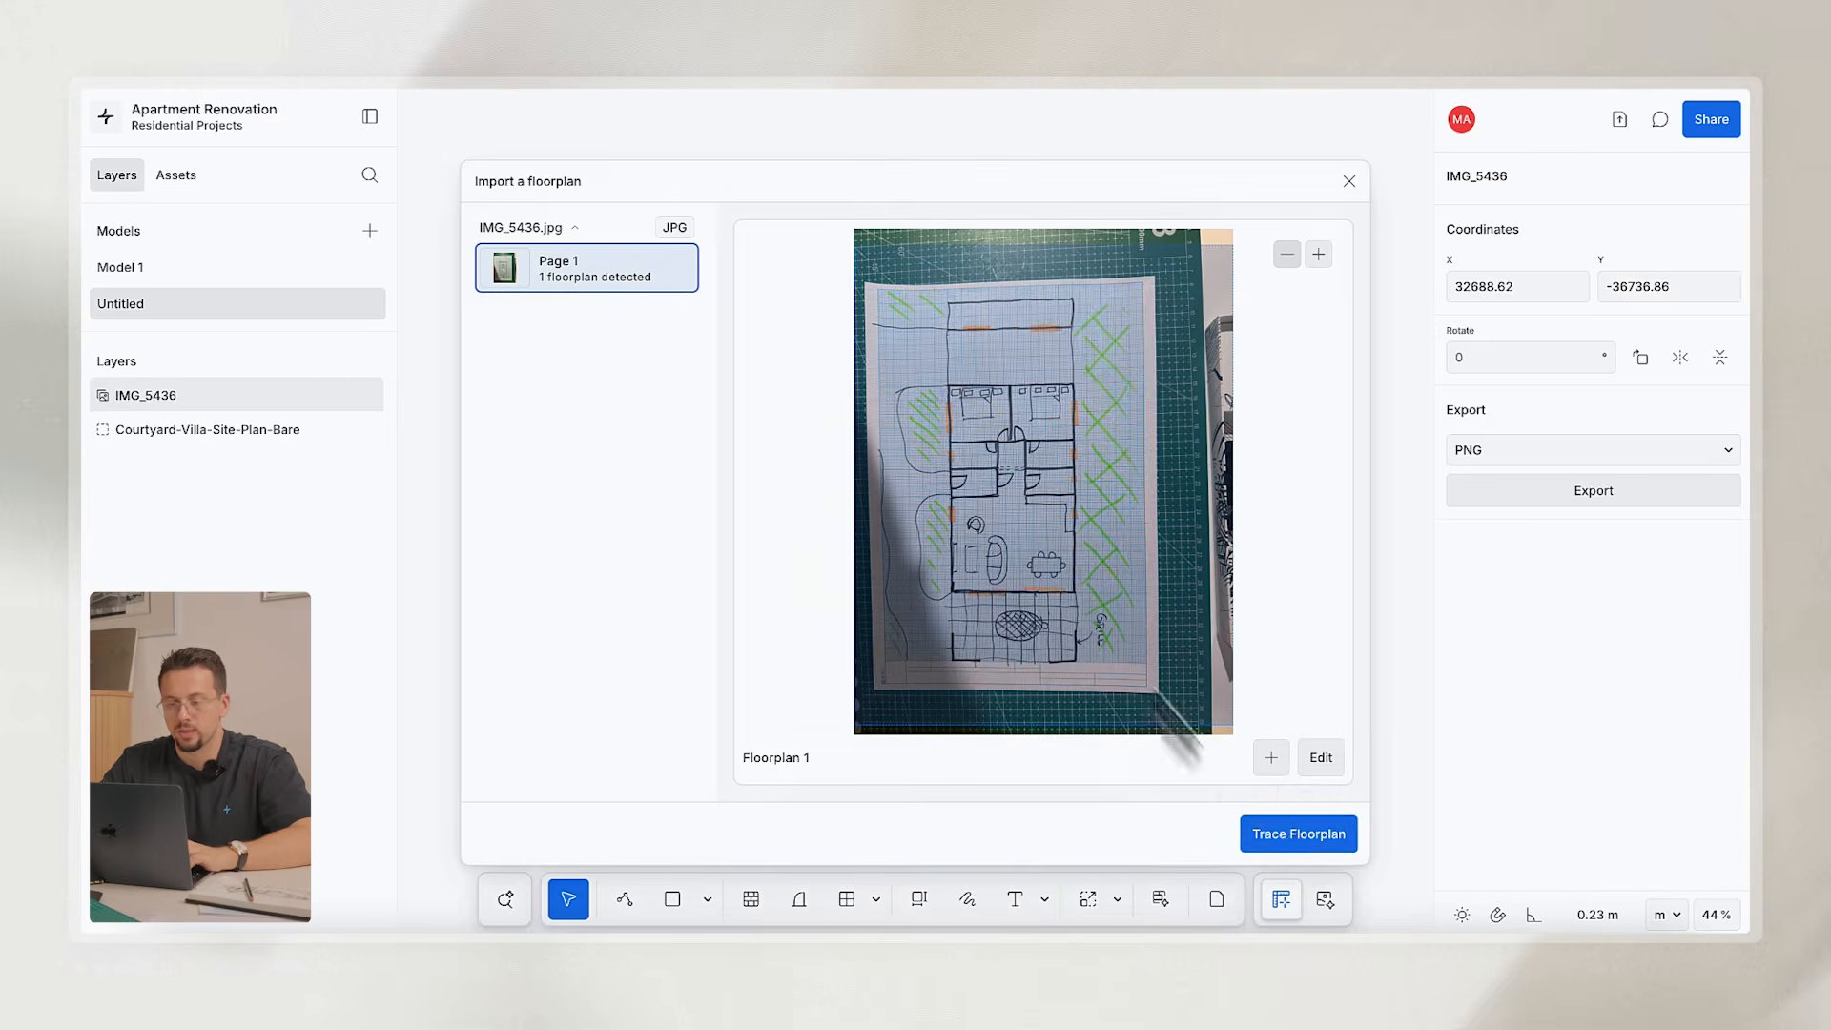
left_click(1278, 836)
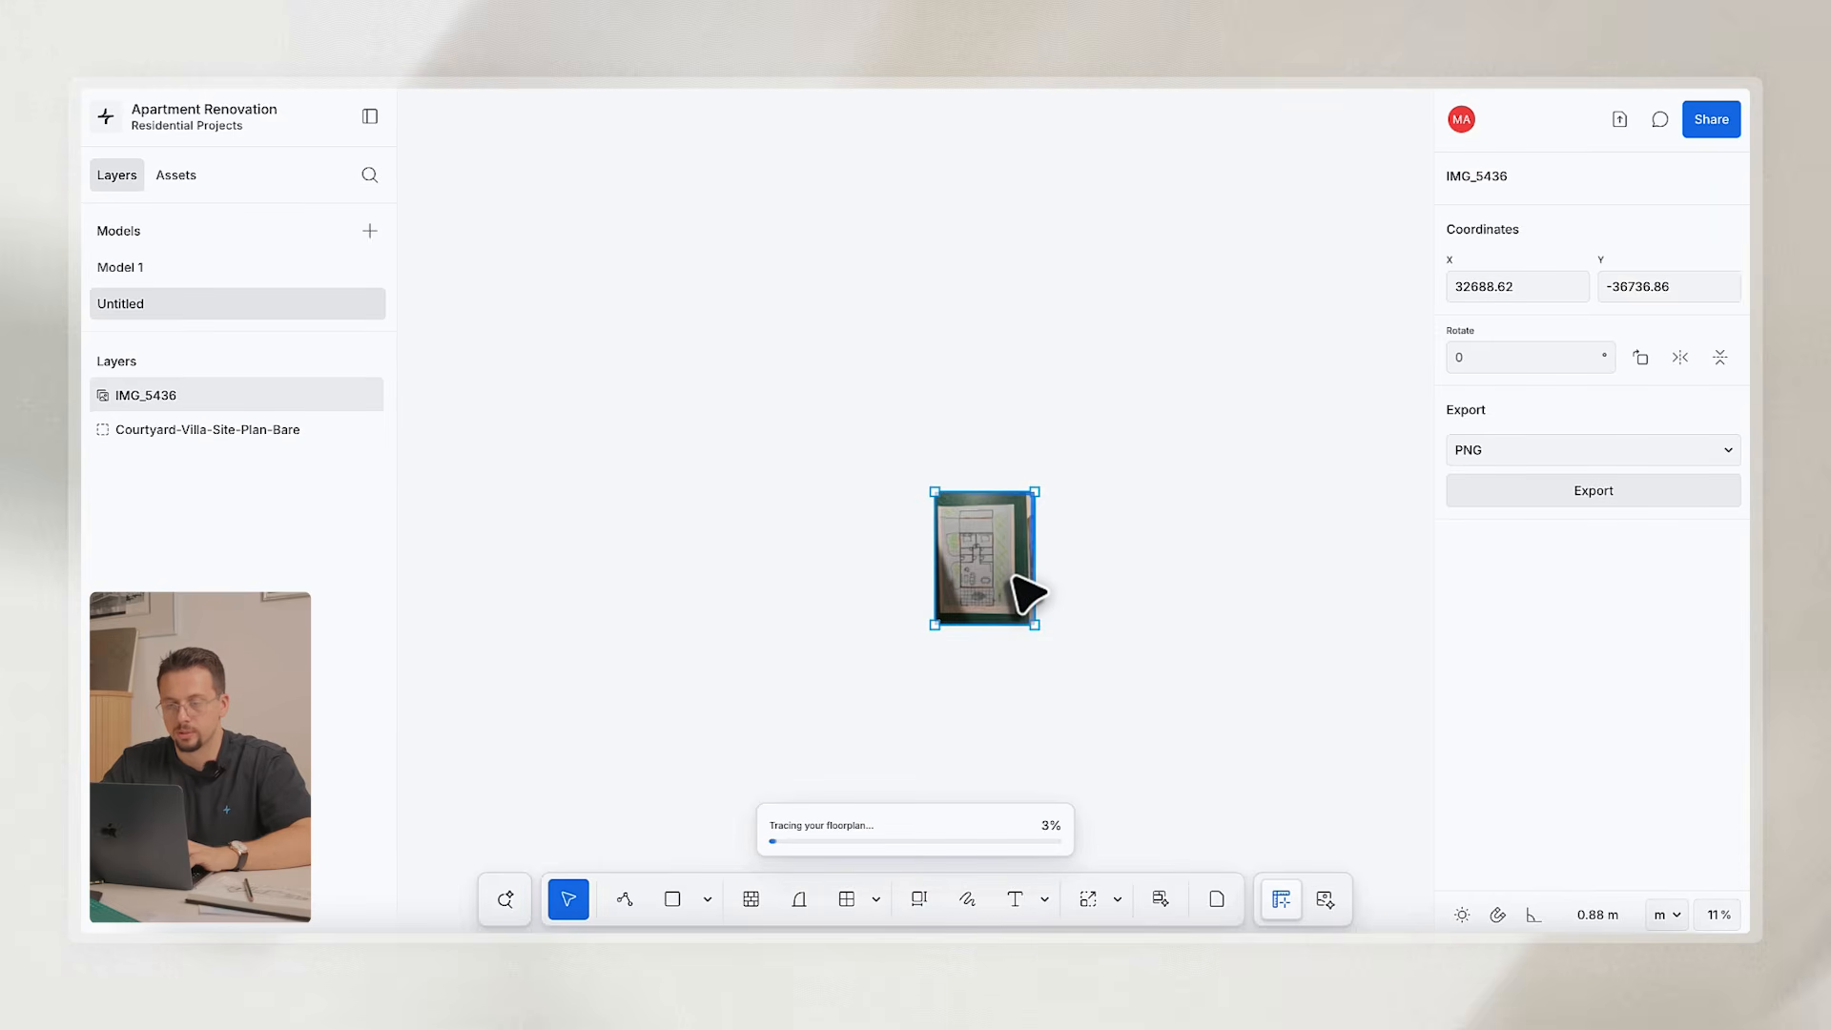
scroll(1021, 593, "down", 5)
left_click(871, 372)
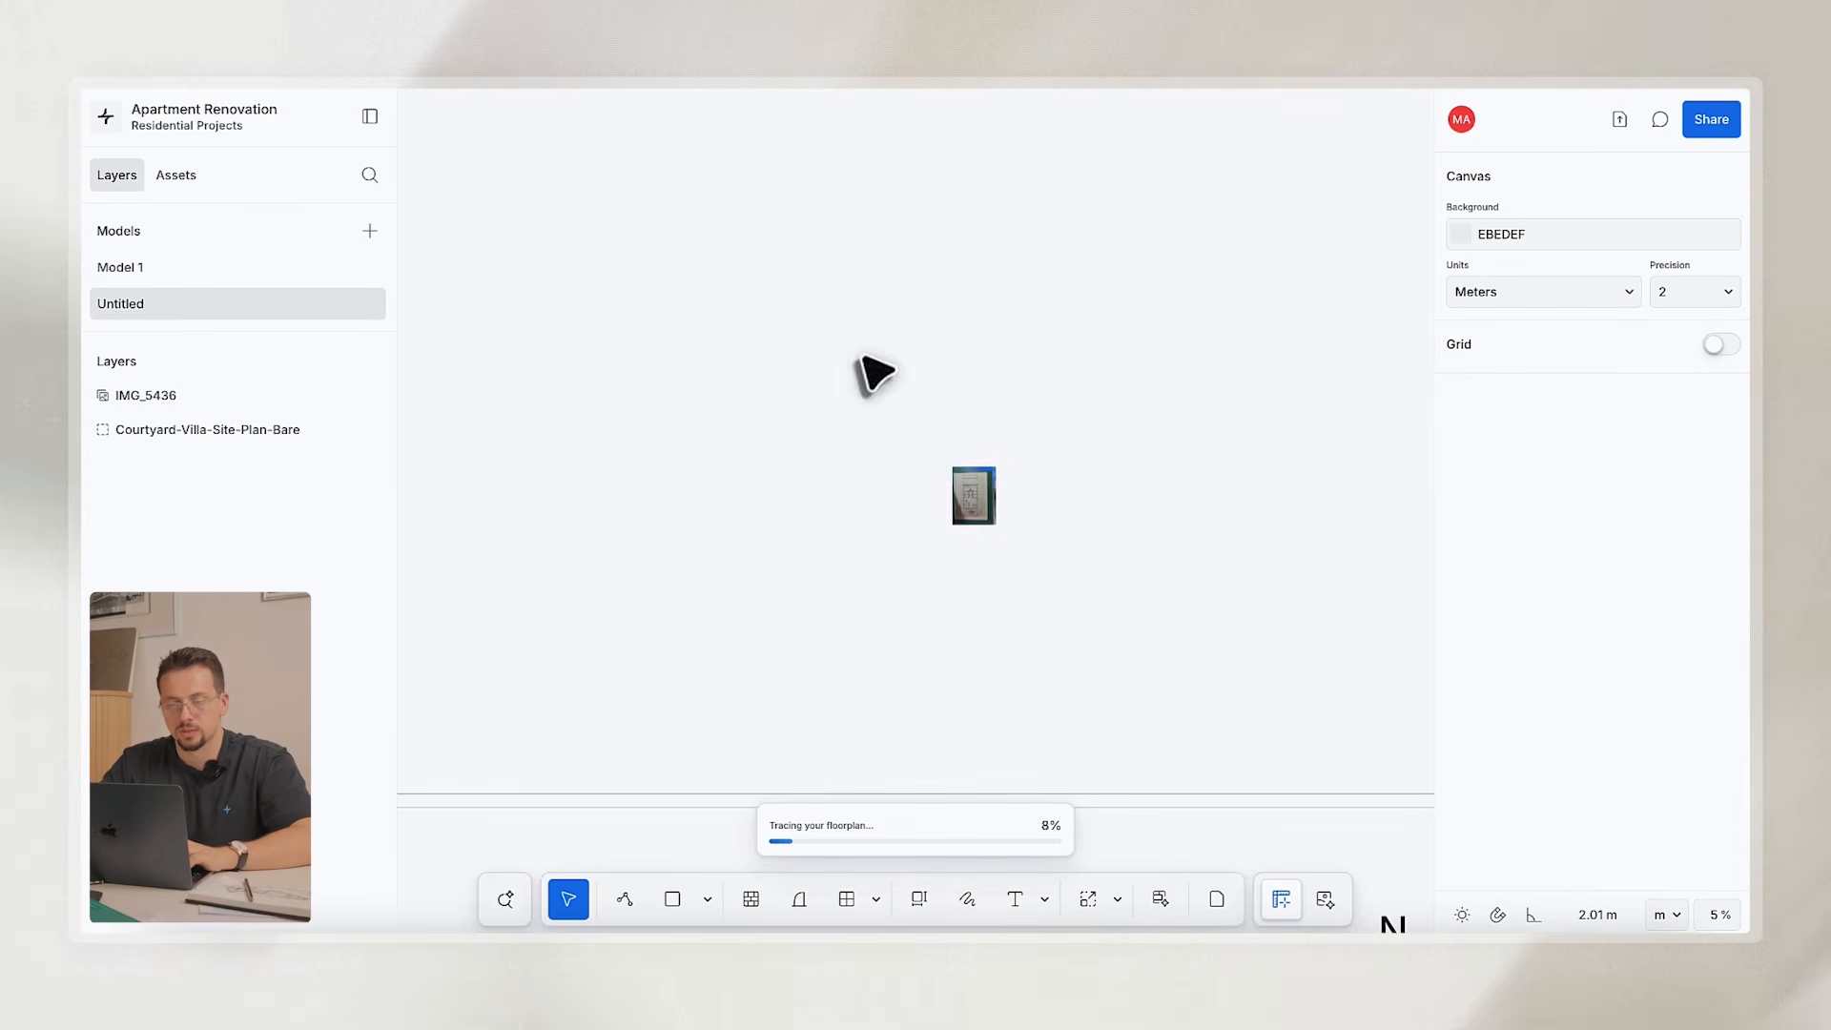
left_click_drag(870, 392, 1048, 573)
left_click(1049, 574)
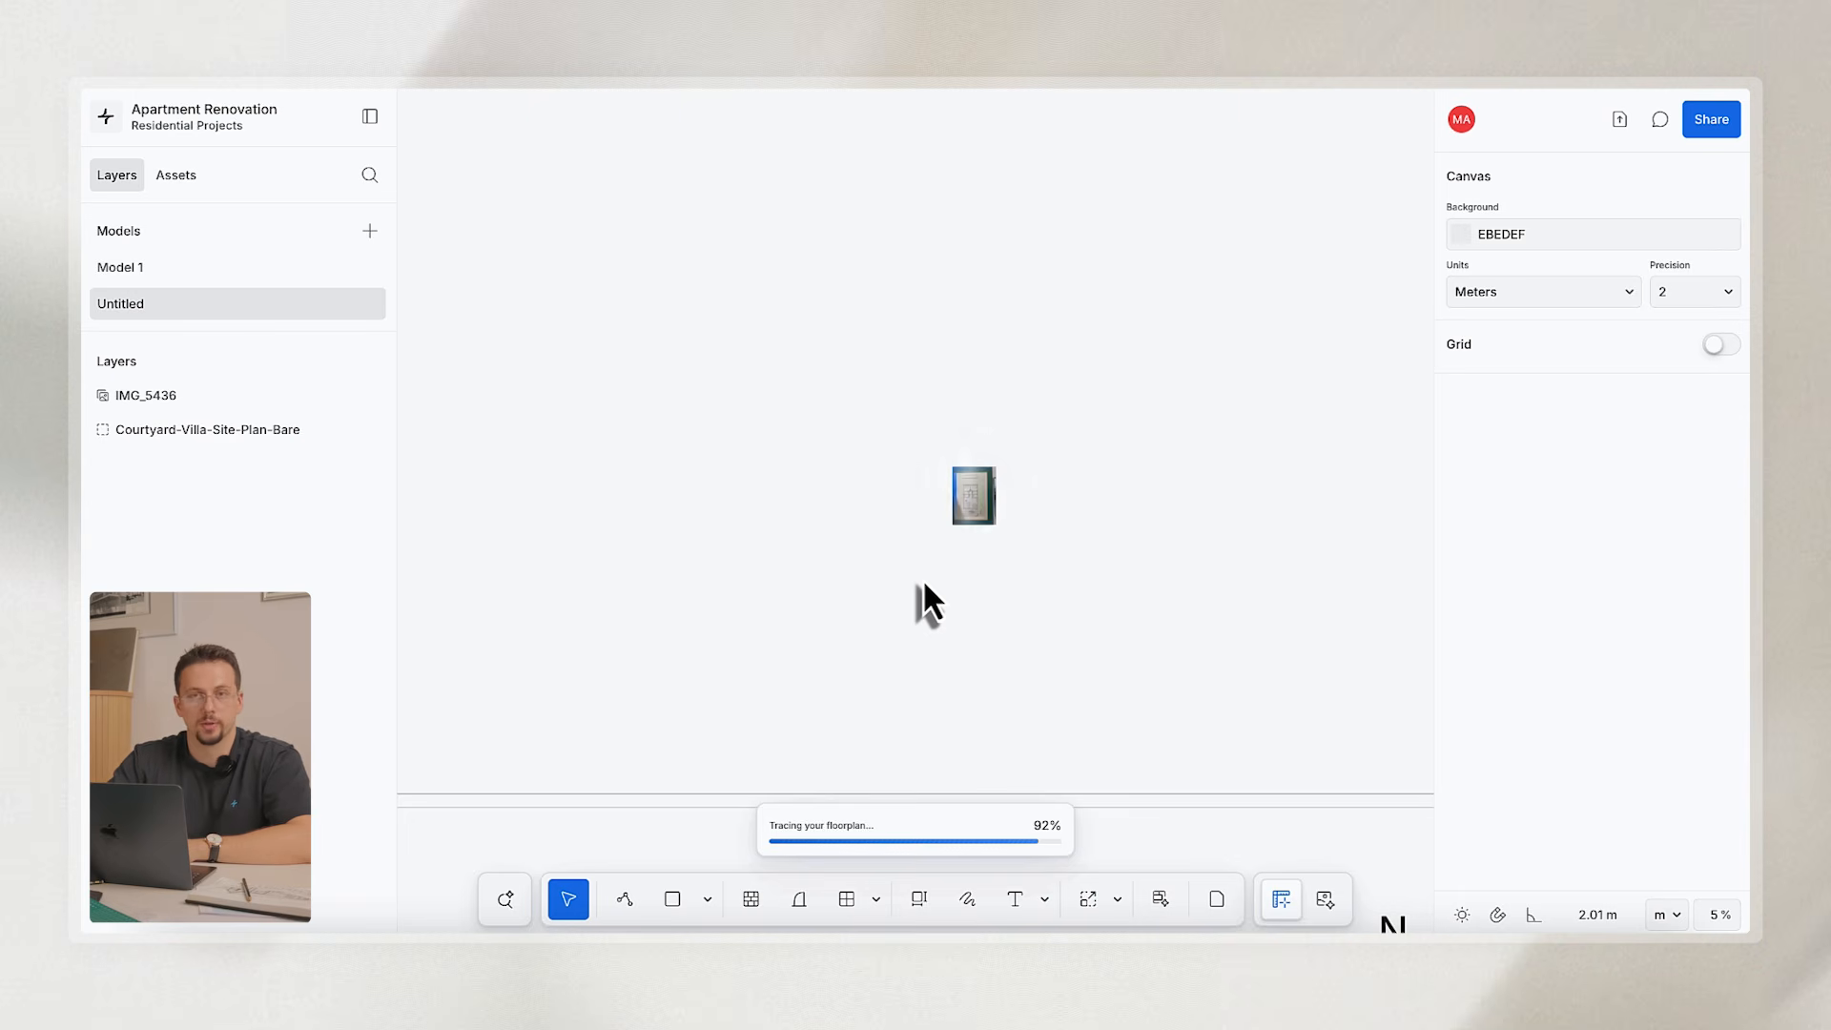
left_click_drag(842, 572, 954, 201)
left_click(1144, 283)
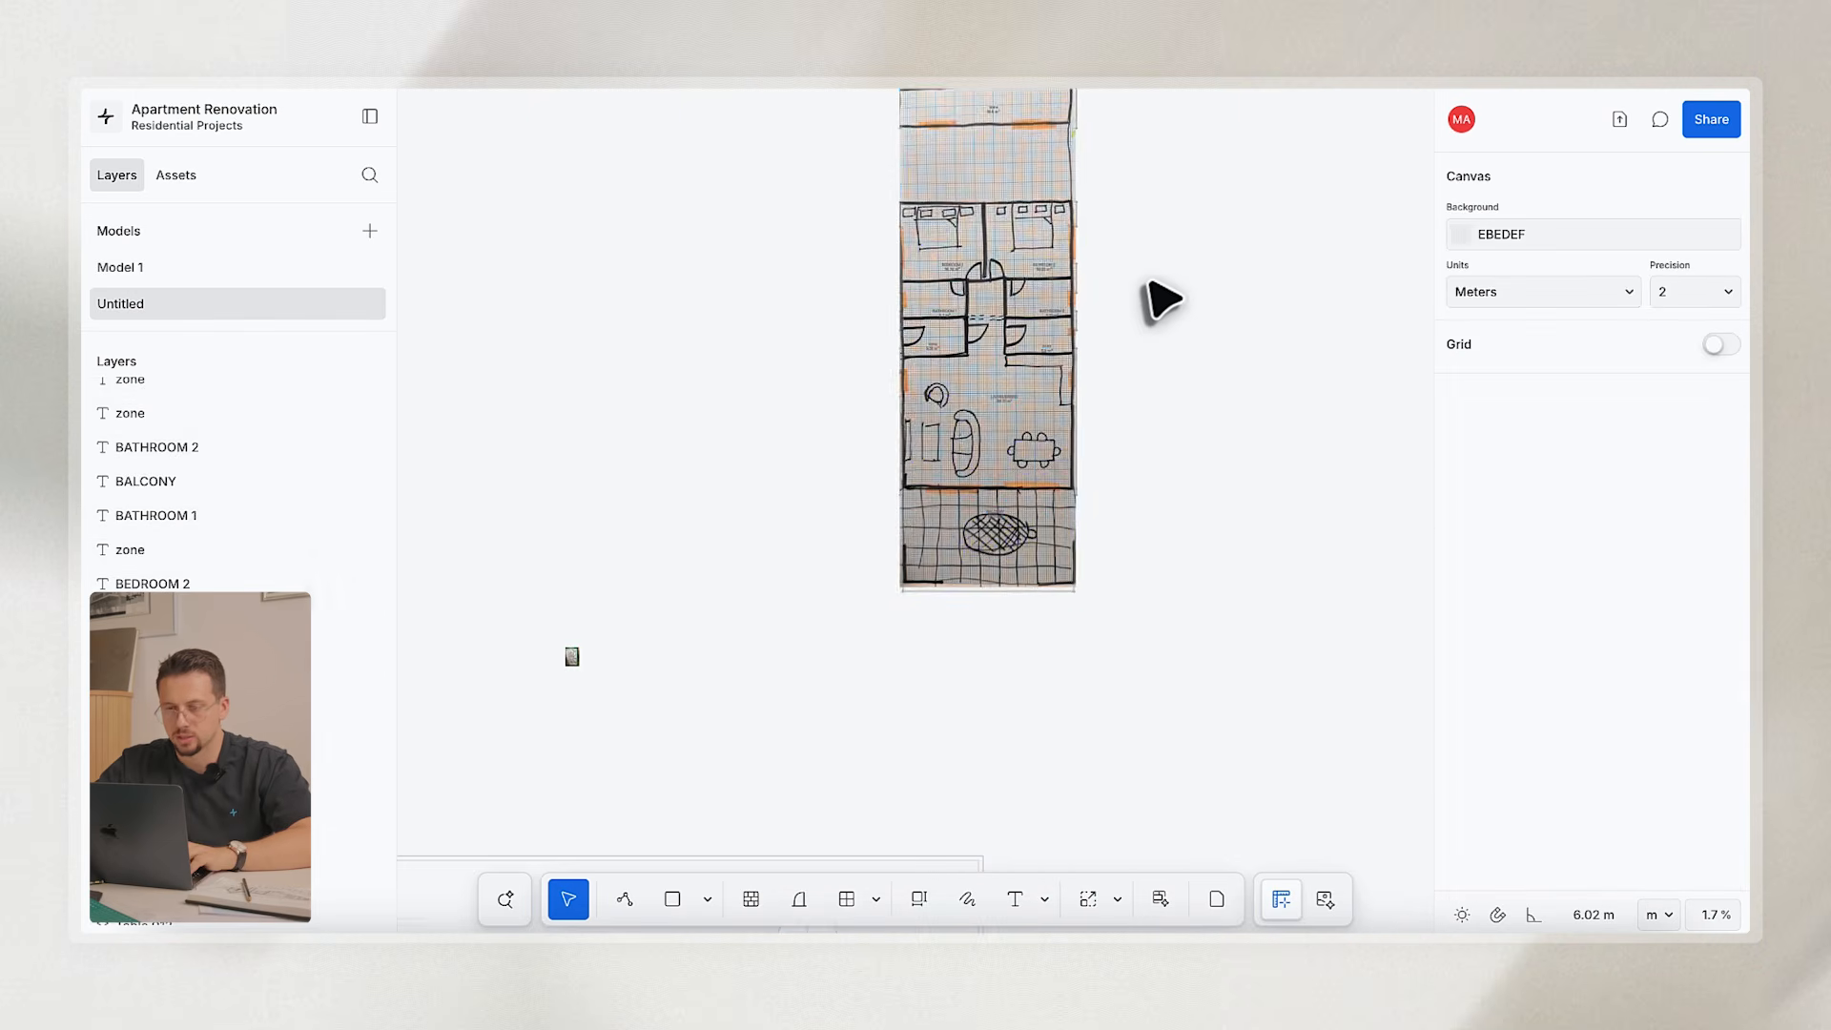
Move the cropped sketch image off the traced floor plan so the two lie side by side.
scroll(1145, 283, "up", 1)
scroll(920, 282, "up", 5)
scroll(940, 353, "down", 3)
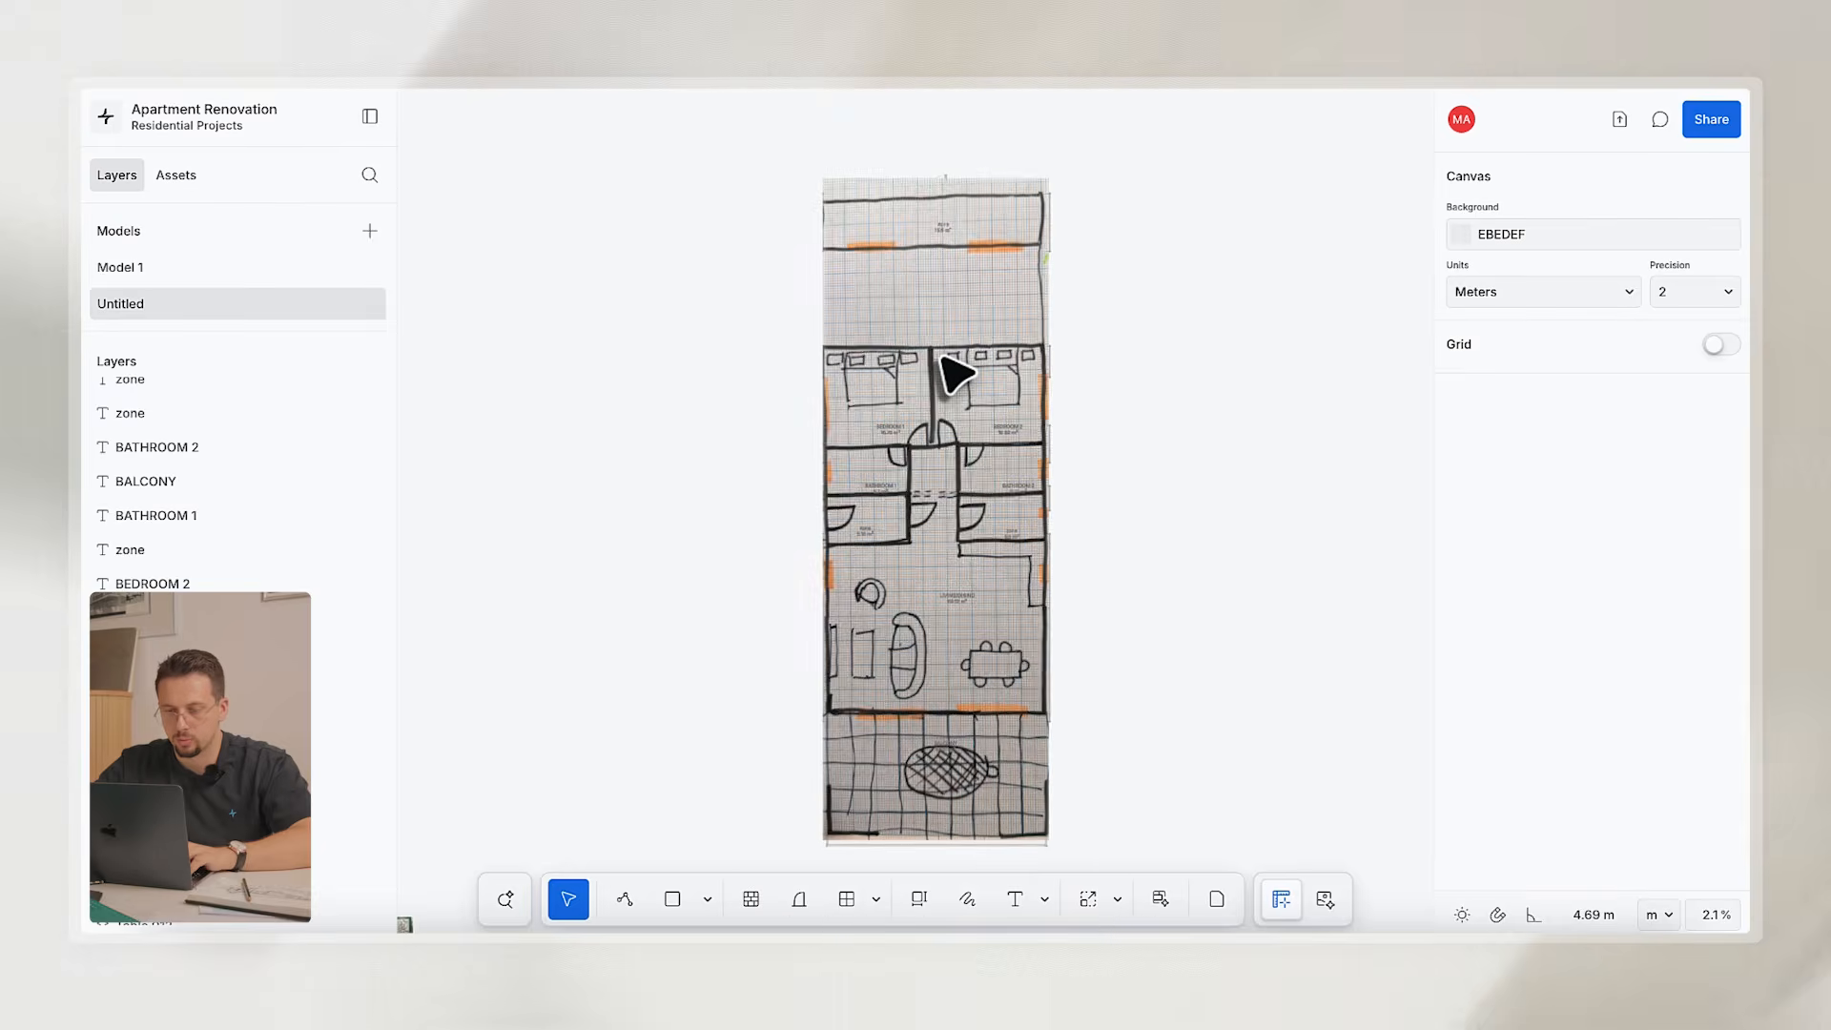
left_click_drag(977, 301, 688, 273)
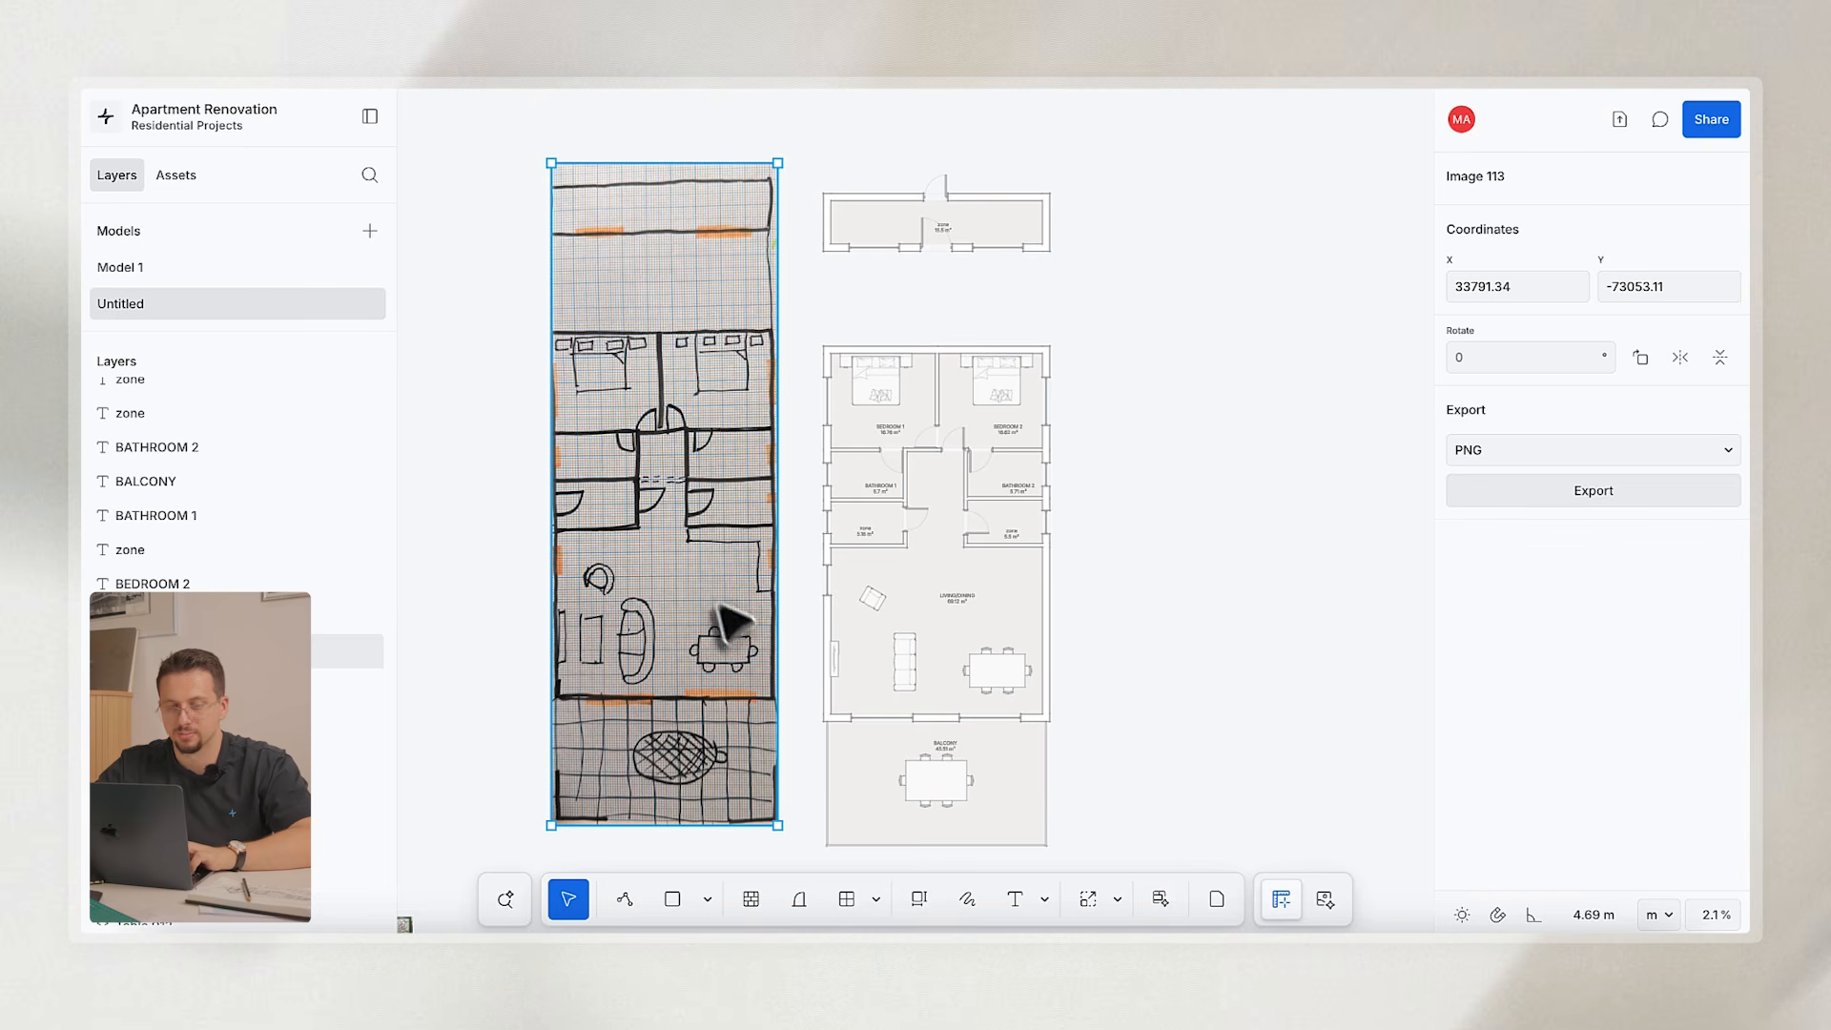
Rotate the traced floor plan and the sketch image together 90° counterclockwise so both lie horizontally.
scroll(956, 648, "down", 5)
mouse_move(1052, 778)
left_mouse_down()
mouse_move(892, 529)
mouse_move(858, 398)
left_mouse_up()
mouse_move(1010, 389)
left_mouse_down()
mouse_move(839, 344)
mouse_move(685, 444)
left_mouse_up()
left_click(1157, 764)
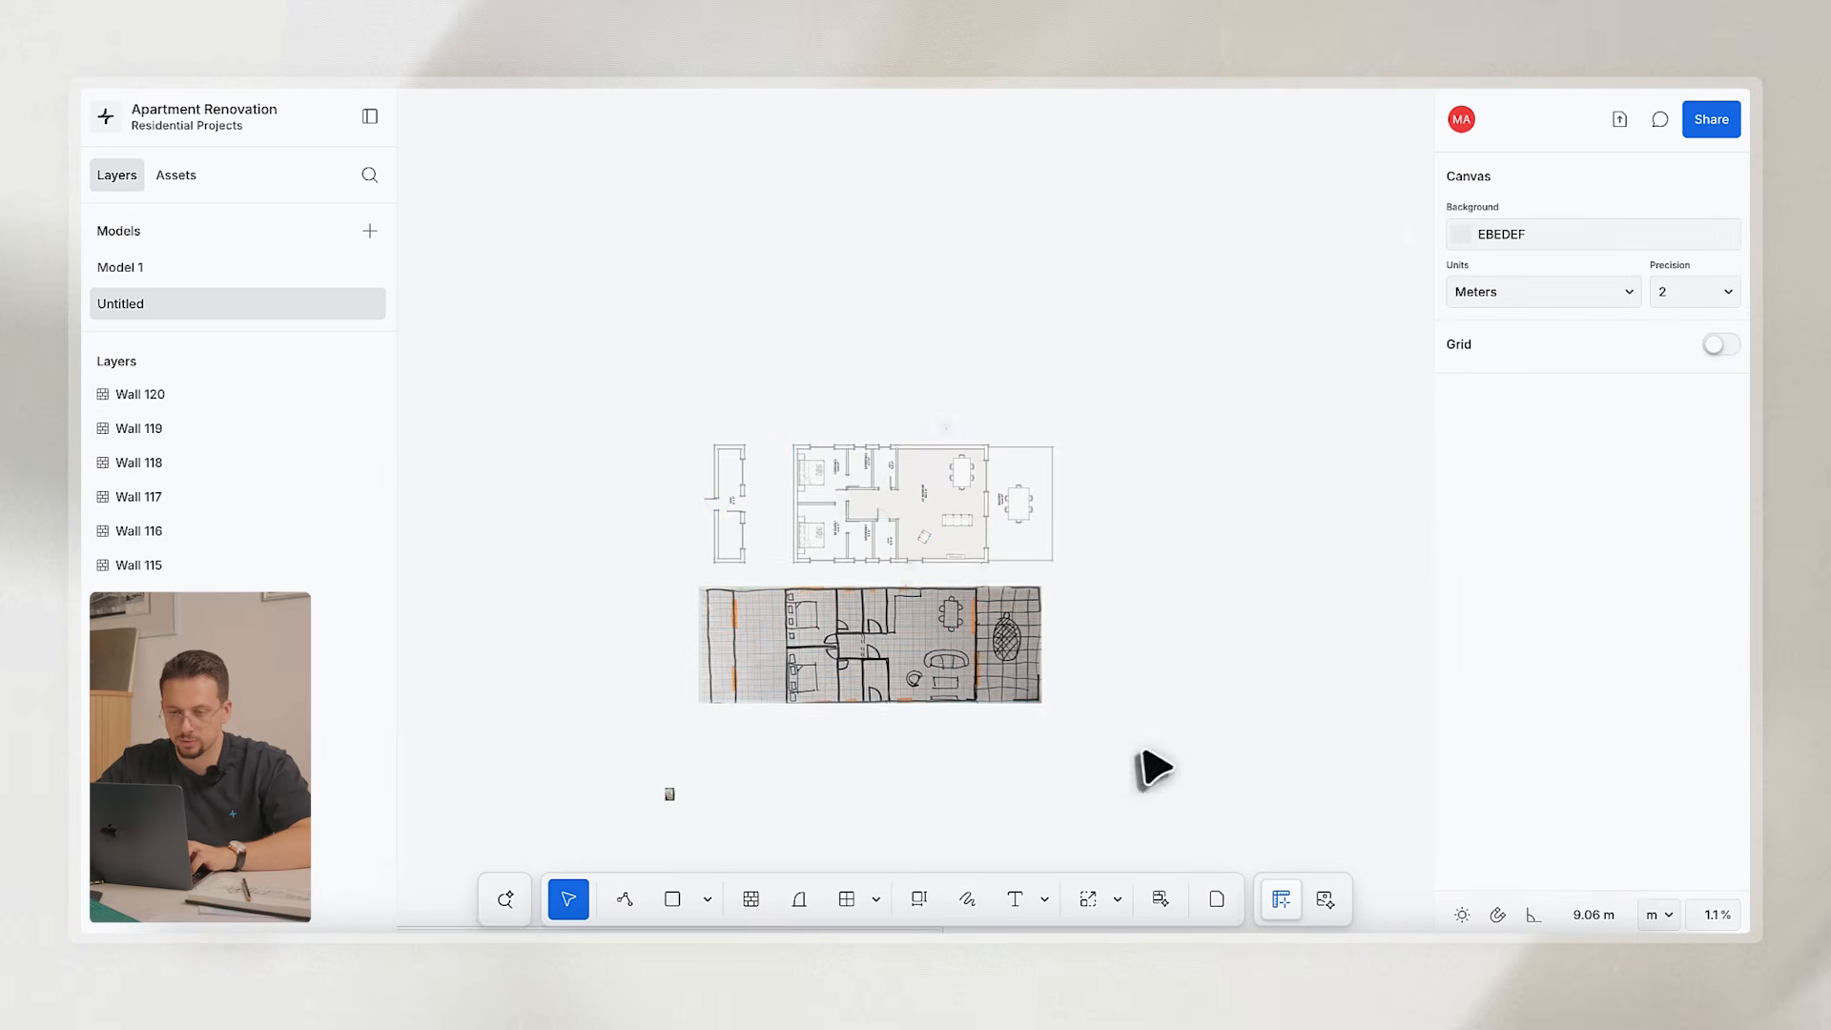
Delete the window in the lower outer wall of the 5.18 m² zone.
scroll(1001, 674, "up", 5)
scroll(890, 622, "up", 3)
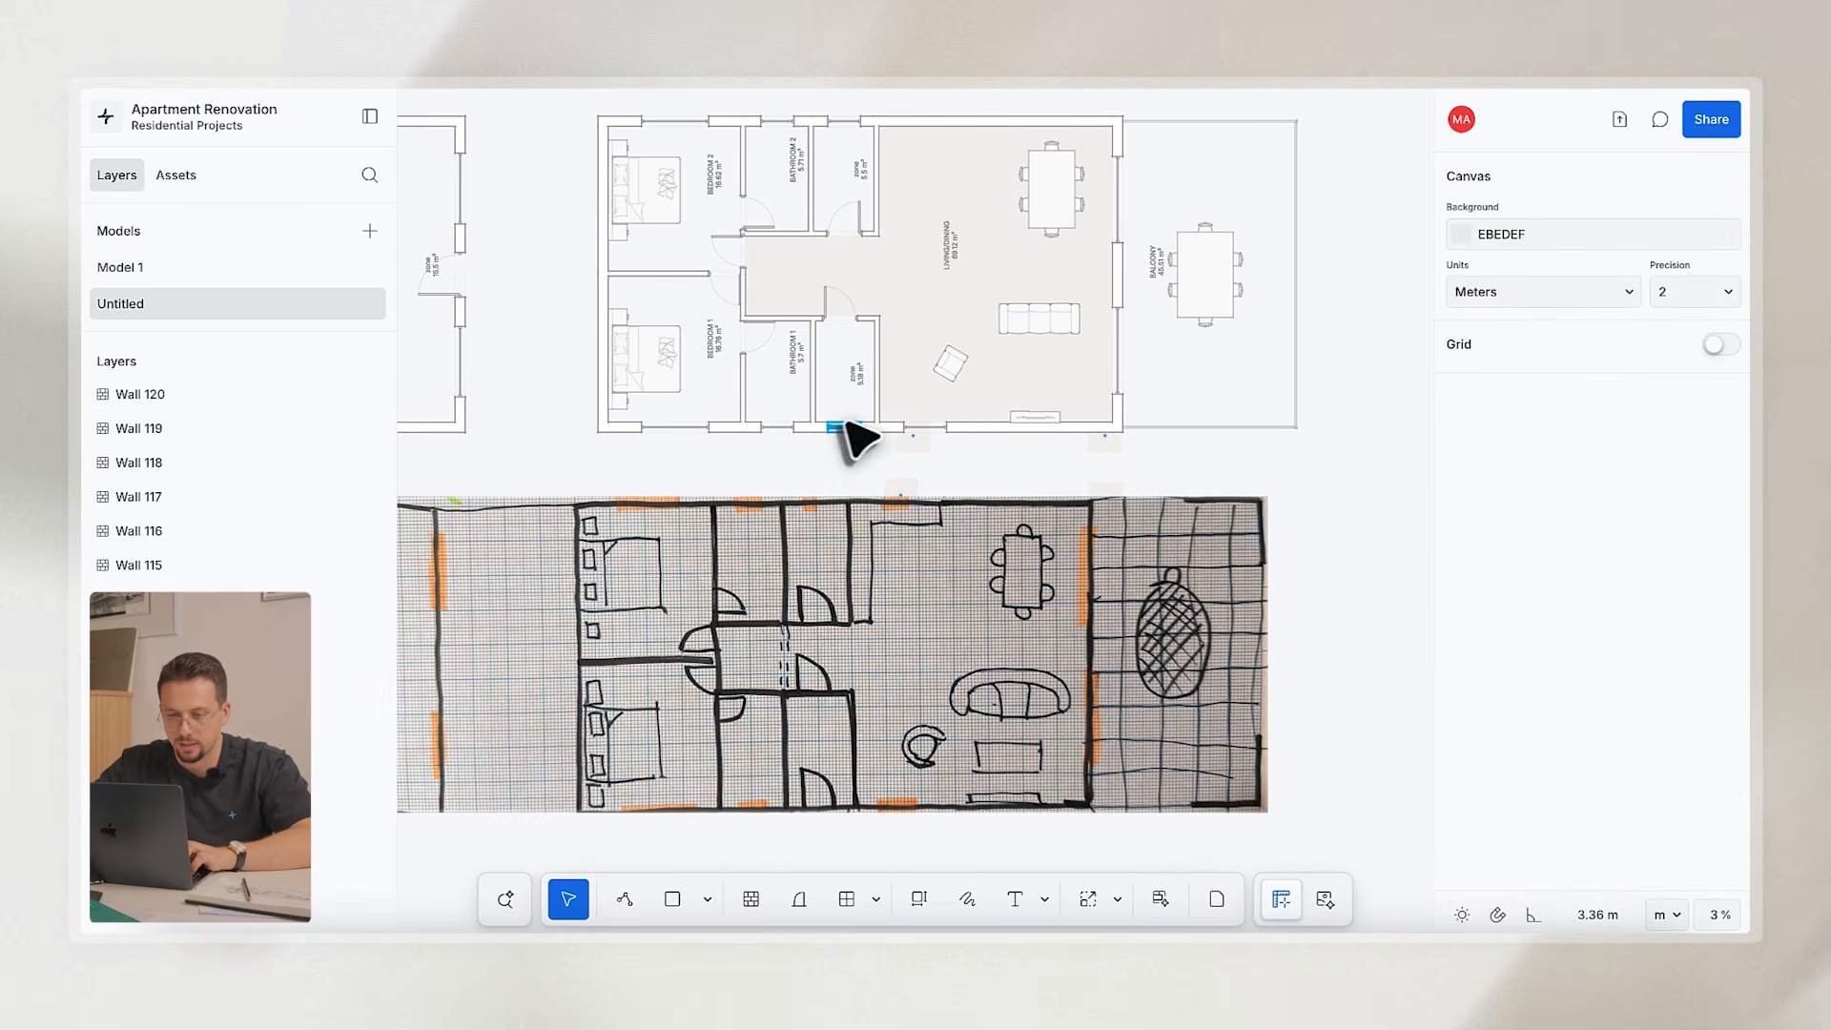
left_click(845, 428)
left_click(875, 474)
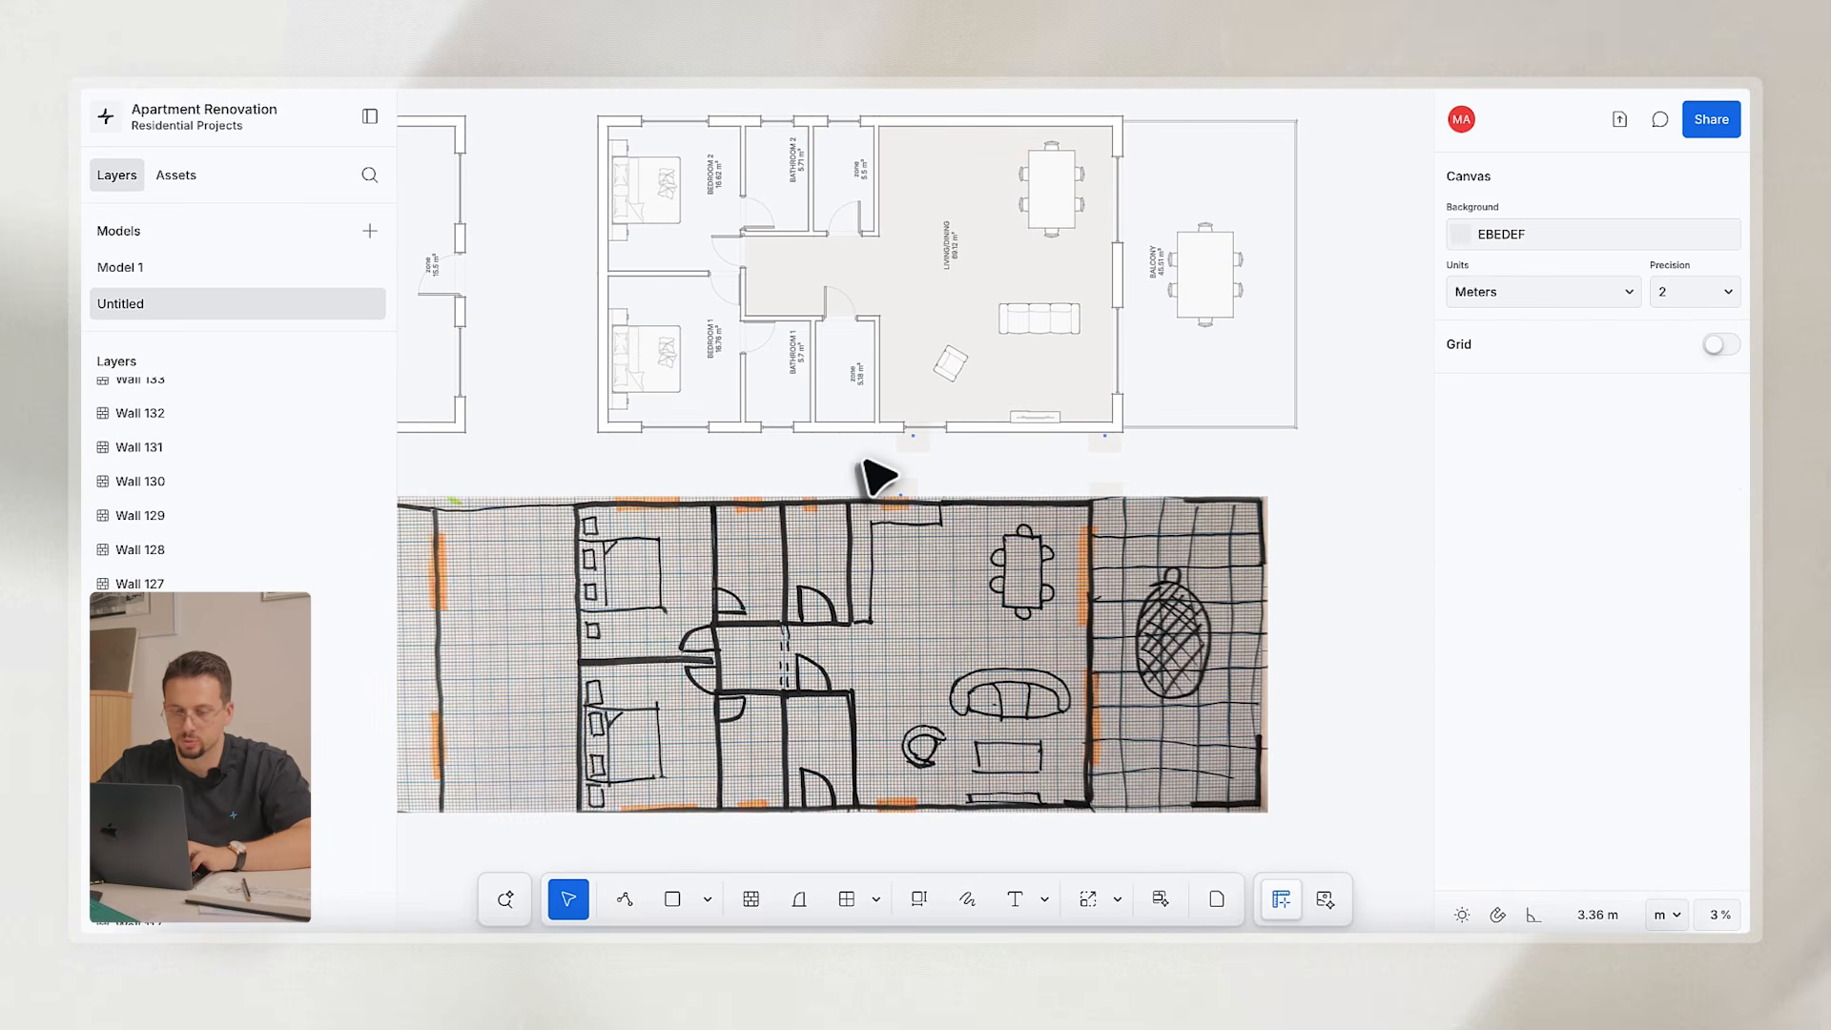
Duplicate the interior door of the 5.18 m² zone and place the copy in the zone's outer wall, swinging inward.
left_click(829, 304)
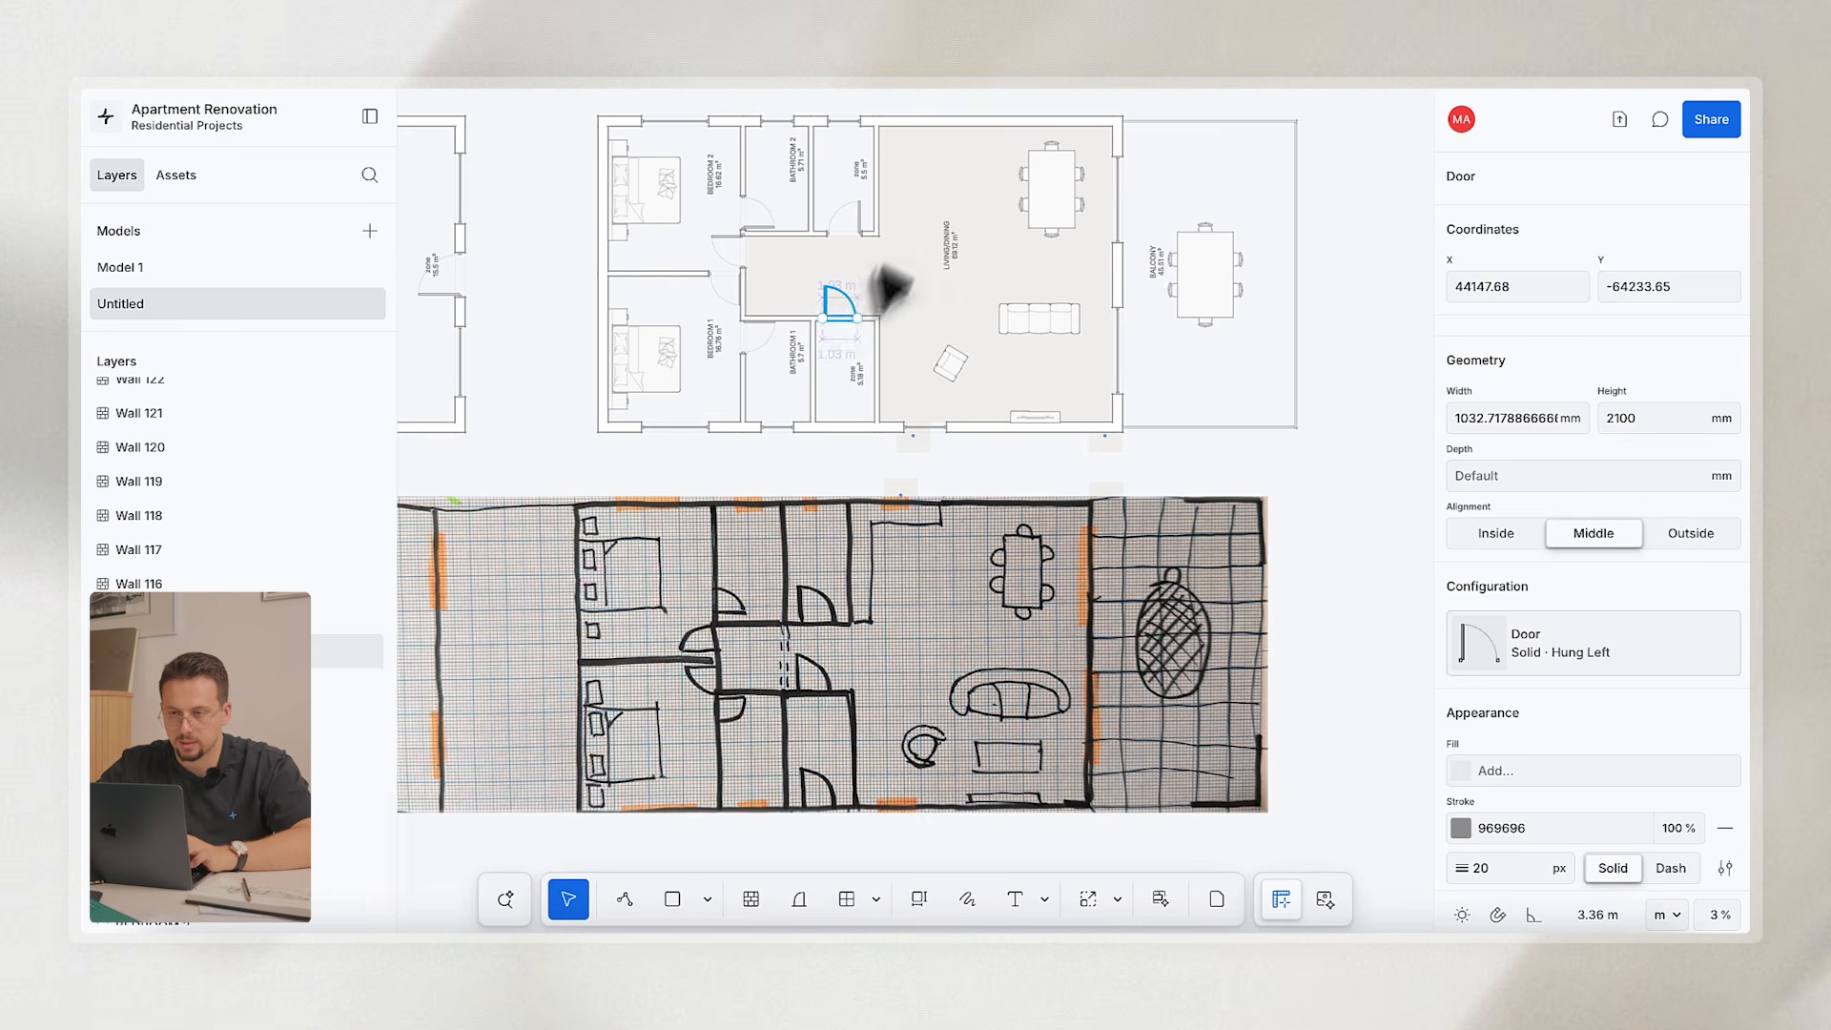
key("super+d")
left_click(849, 212)
left_click(861, 228)
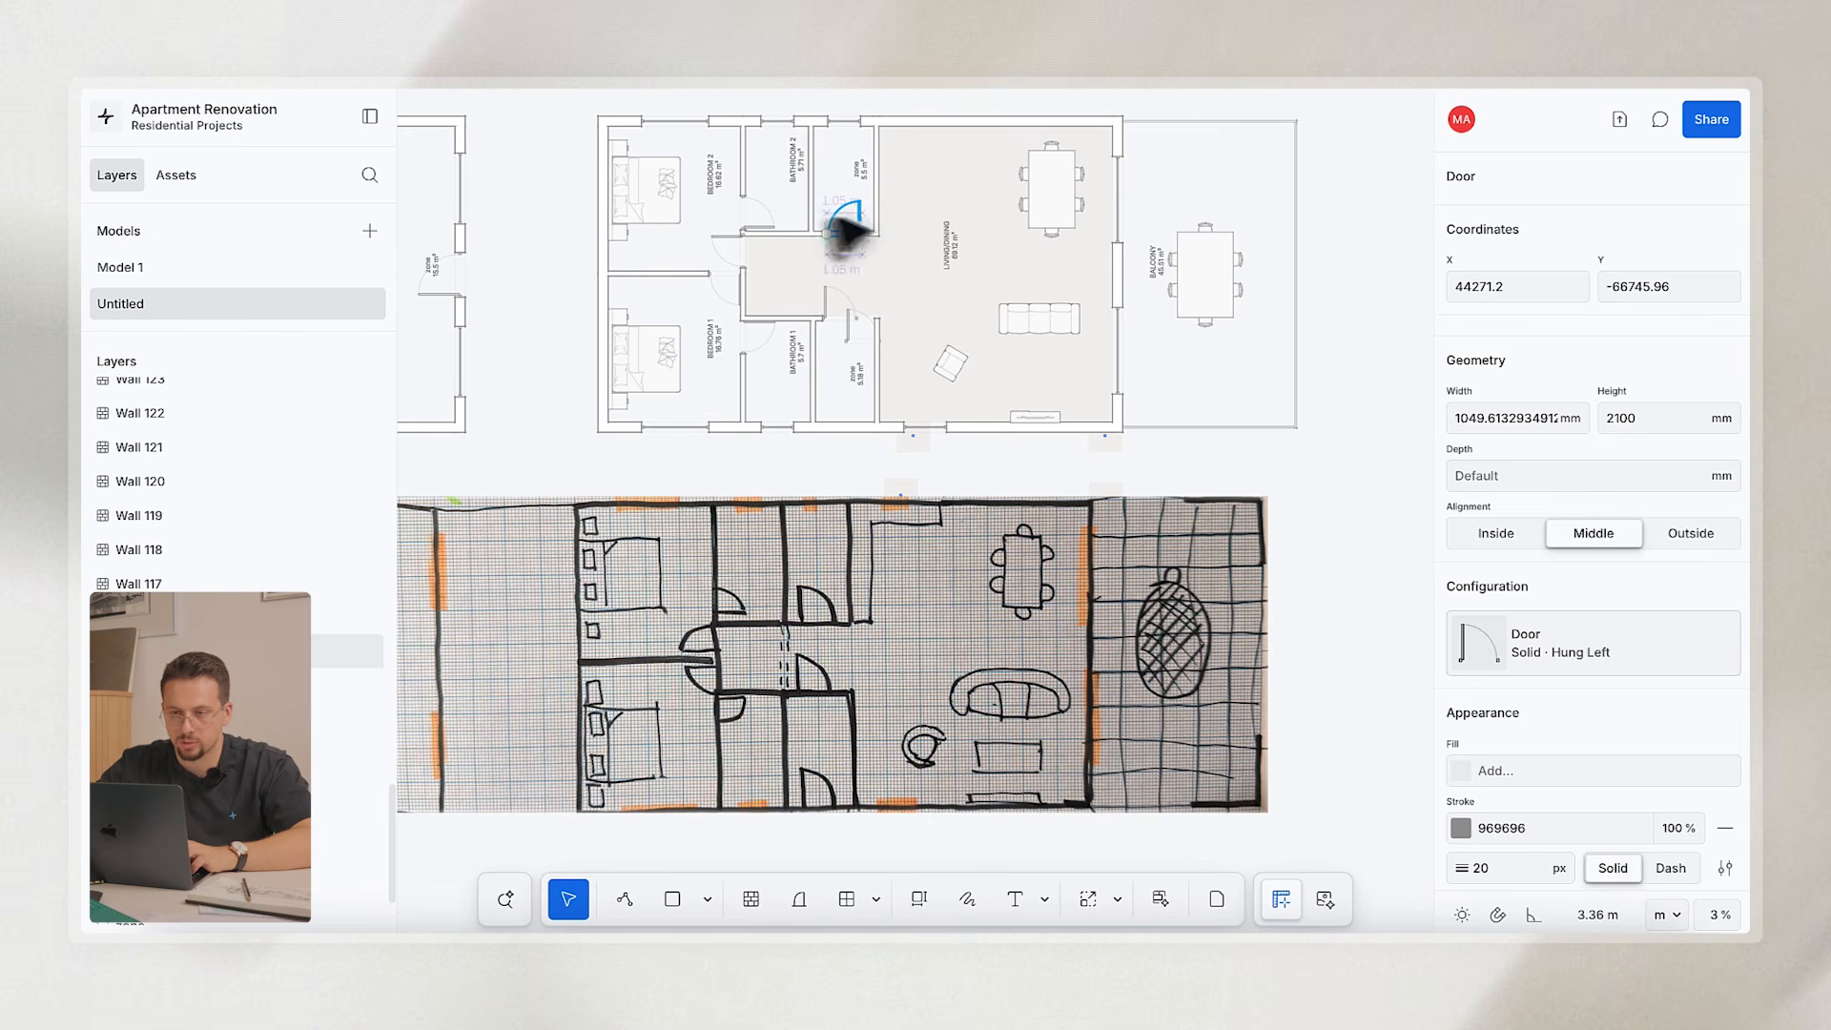
scroll(844, 241, "up", 5)
left_click(876, 251)
scroll(871, 256, "down", 2)
left_click_drag(880, 400, 870, 503)
scroll(878, 515, "up", 5)
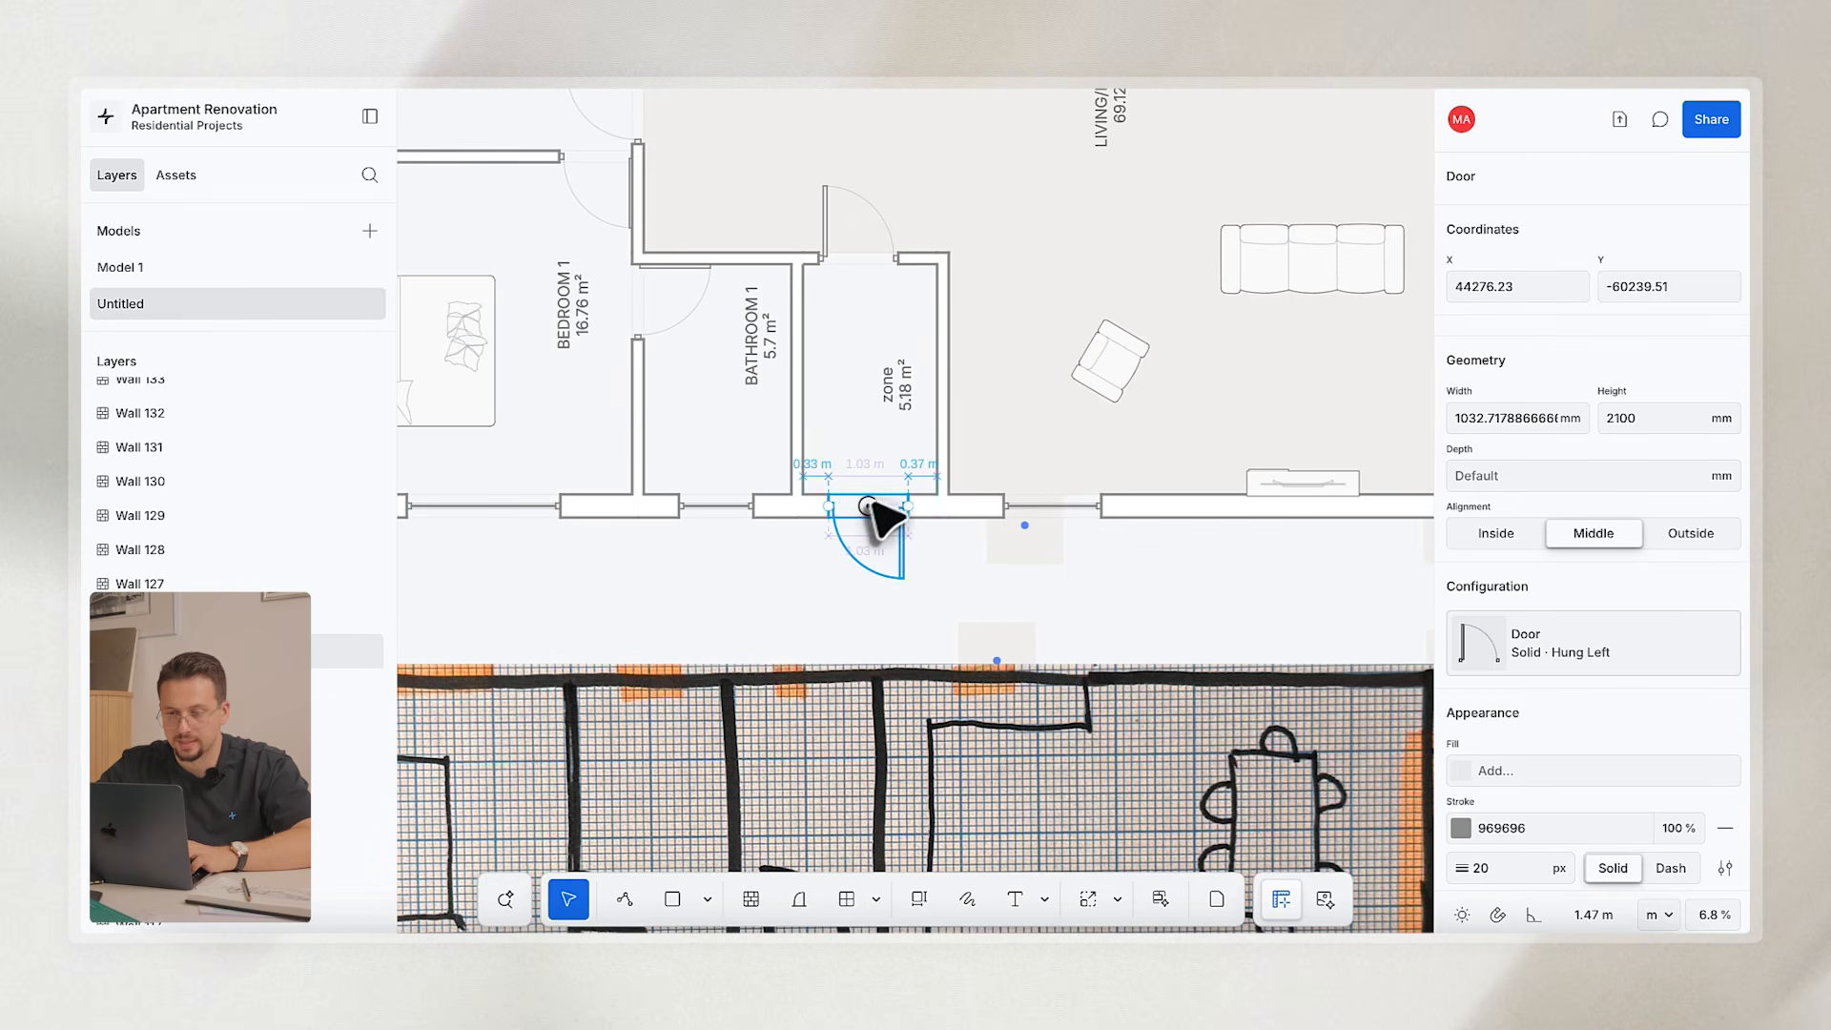
left_click(860, 497)
Delete the stray BATHROOM 1 label and the other stray label beneath the living area's lower wall.
scroll(851, 486, "down", 5)
left_click(920, 513)
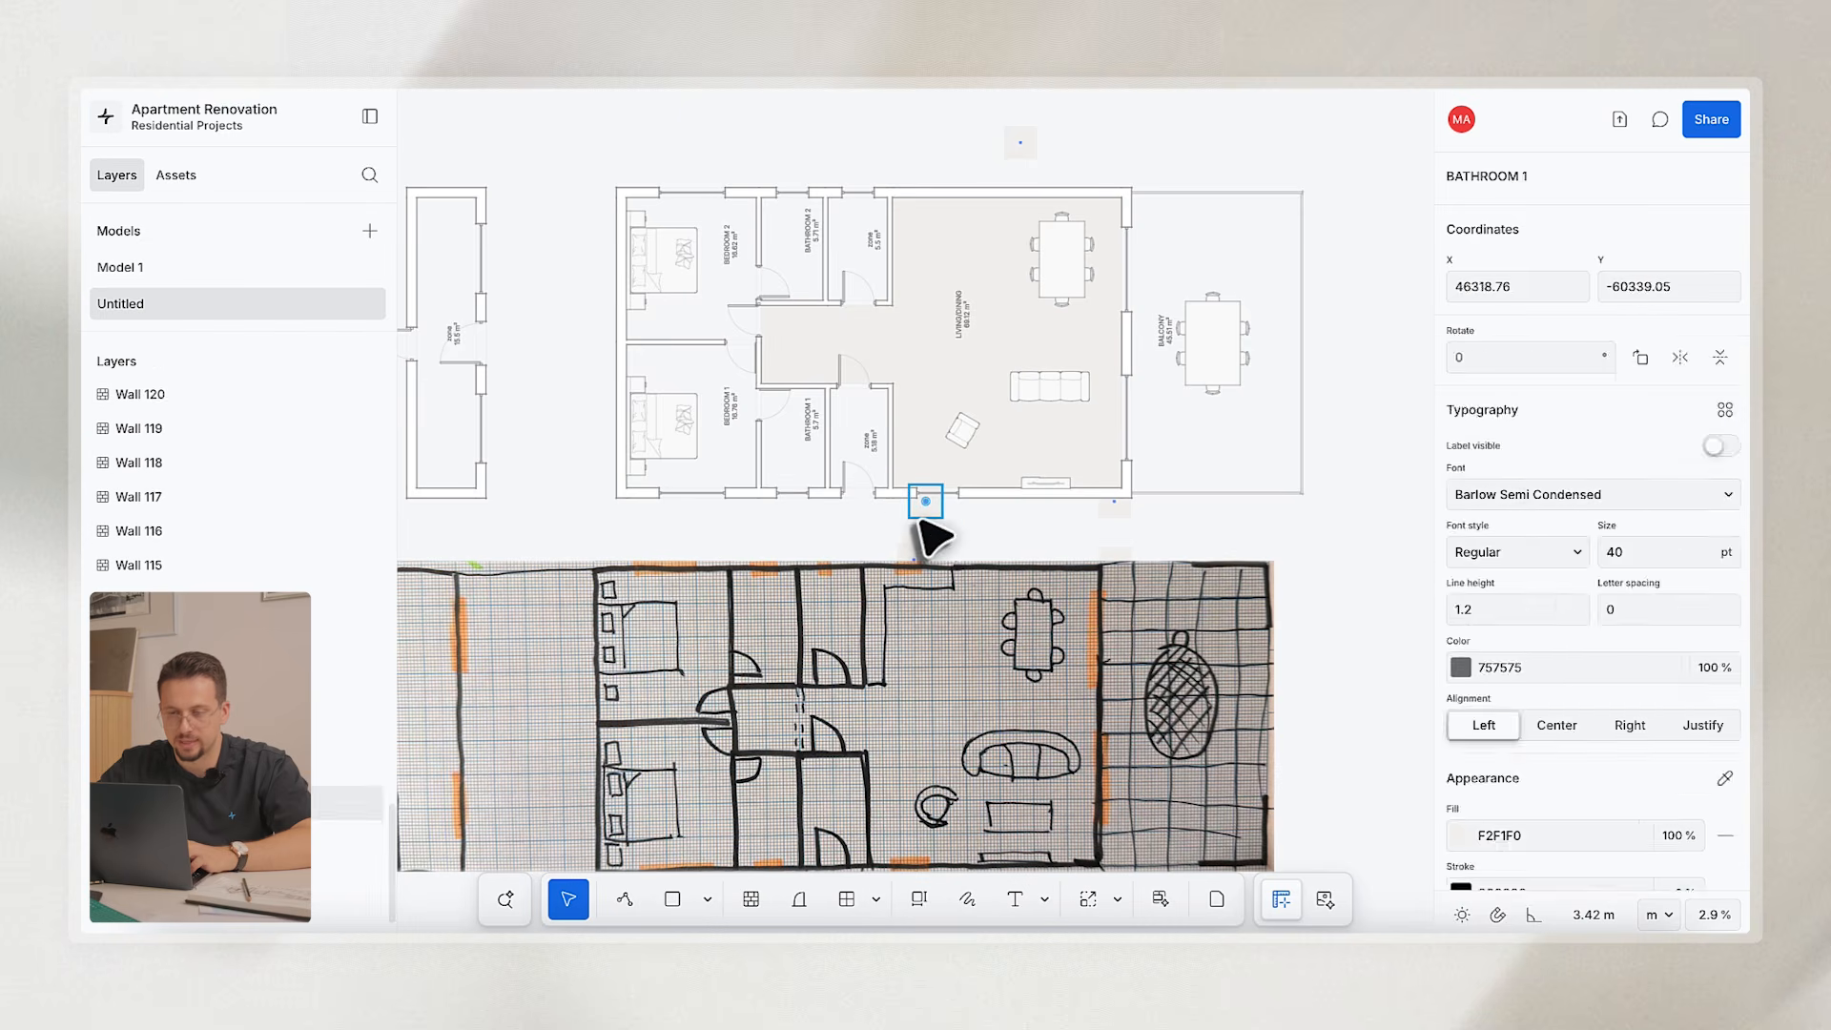
key("Delete")
left_click(914, 560)
key("Delete")
Duplicate the small window of the upper zone and place the copy in the living room's upper outer wall, about 1.38 m from the partition.
scroll(963, 586, "down", 3)
scroll(1096, 667, "up", 3)
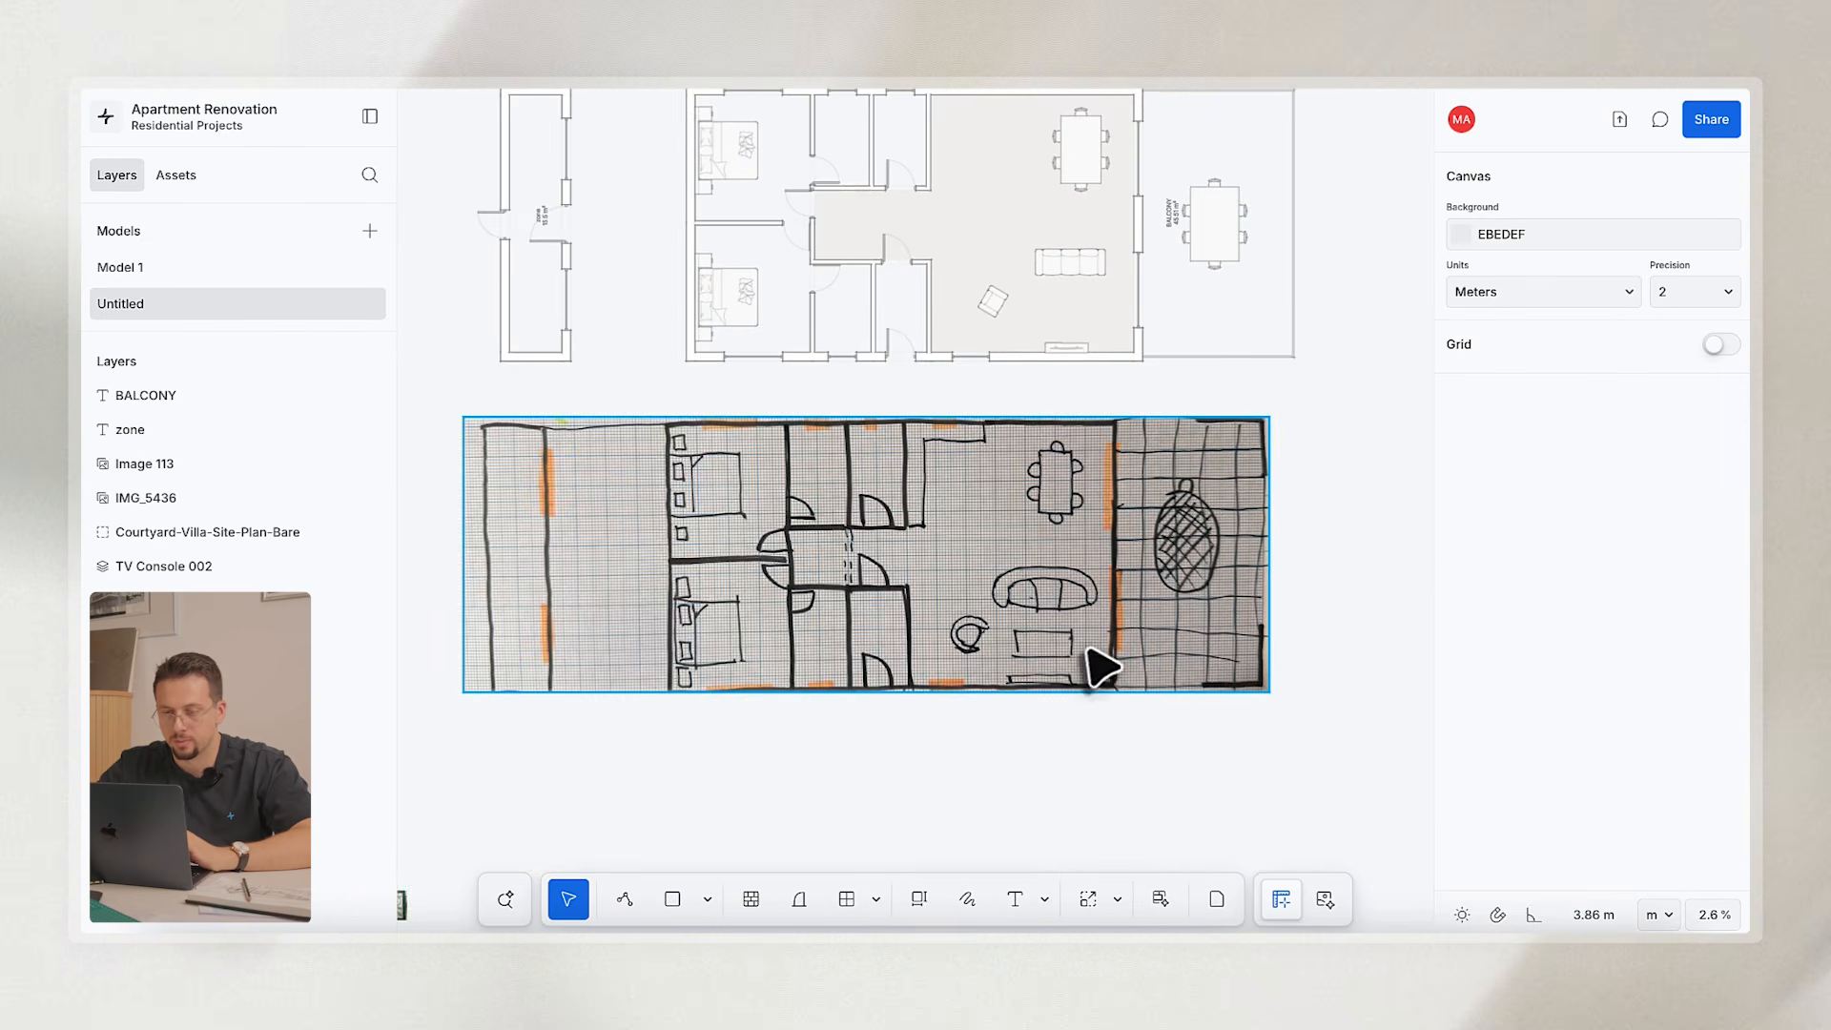
scroll(1052, 403, "up", 1)
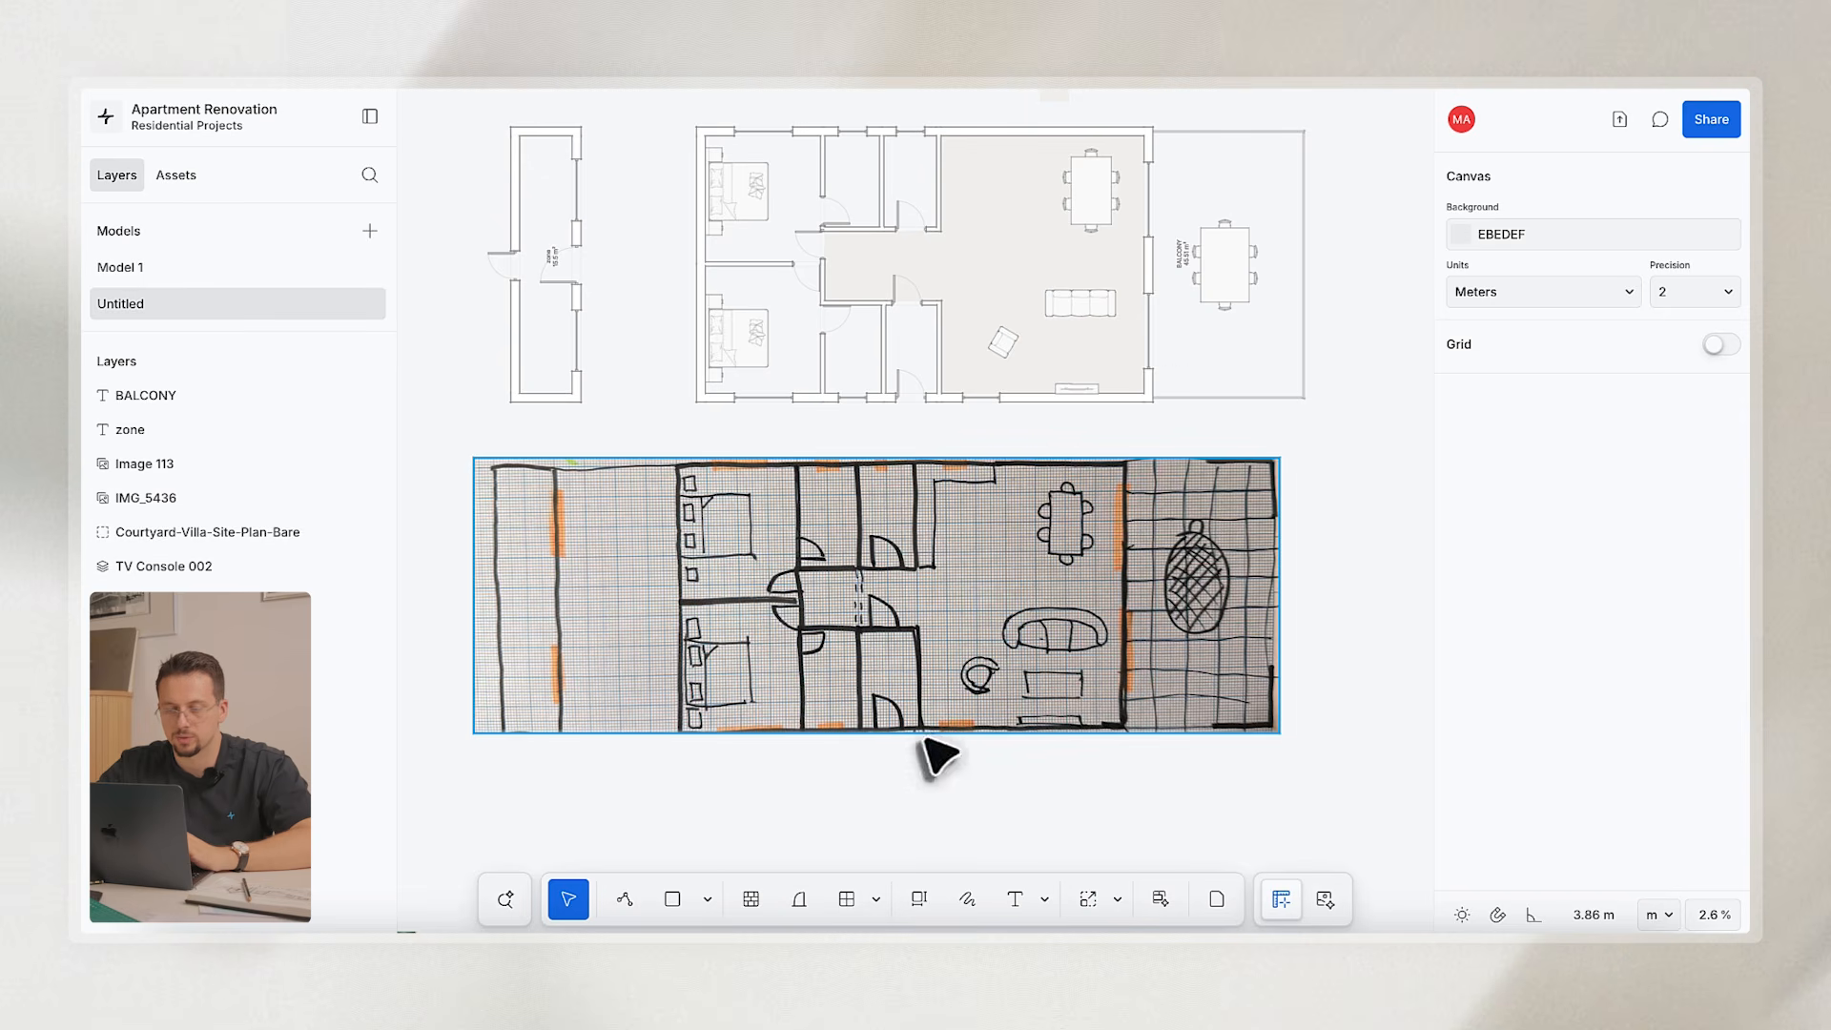
scroll(1177, 306, "up", 1)
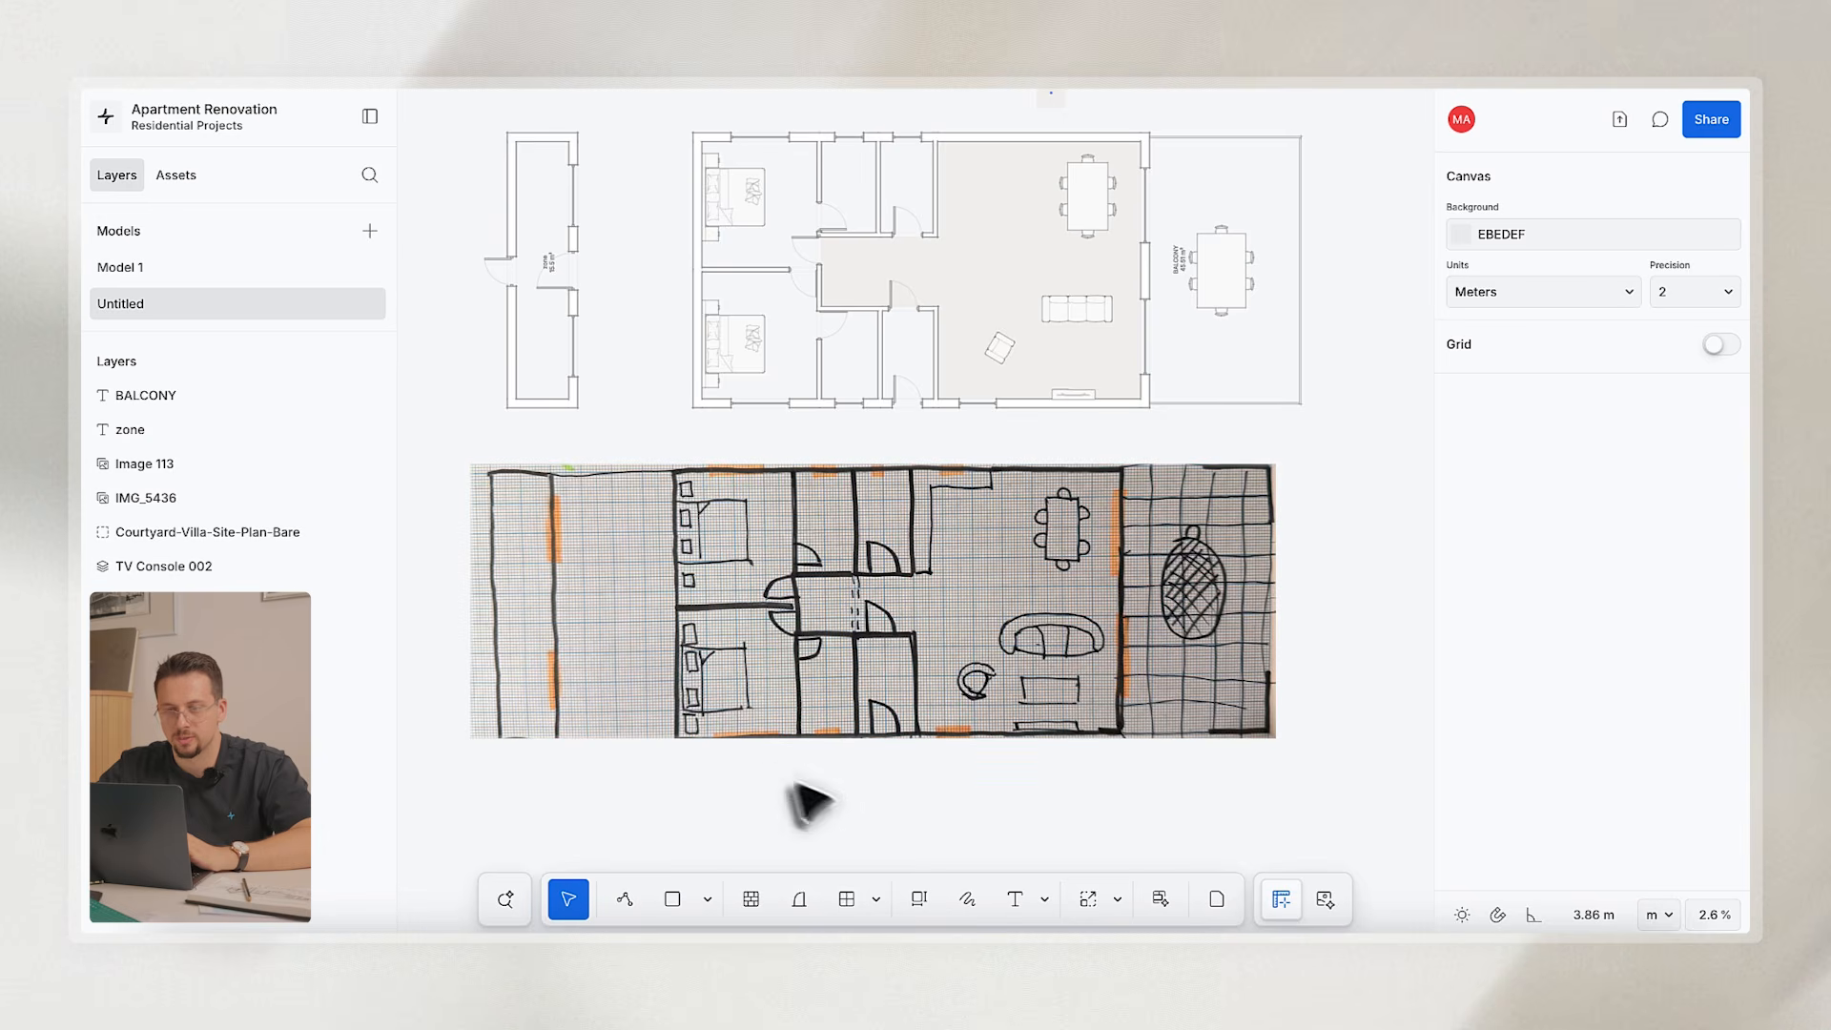
scroll(987, 129, "up", 3)
left_click(820, 164)
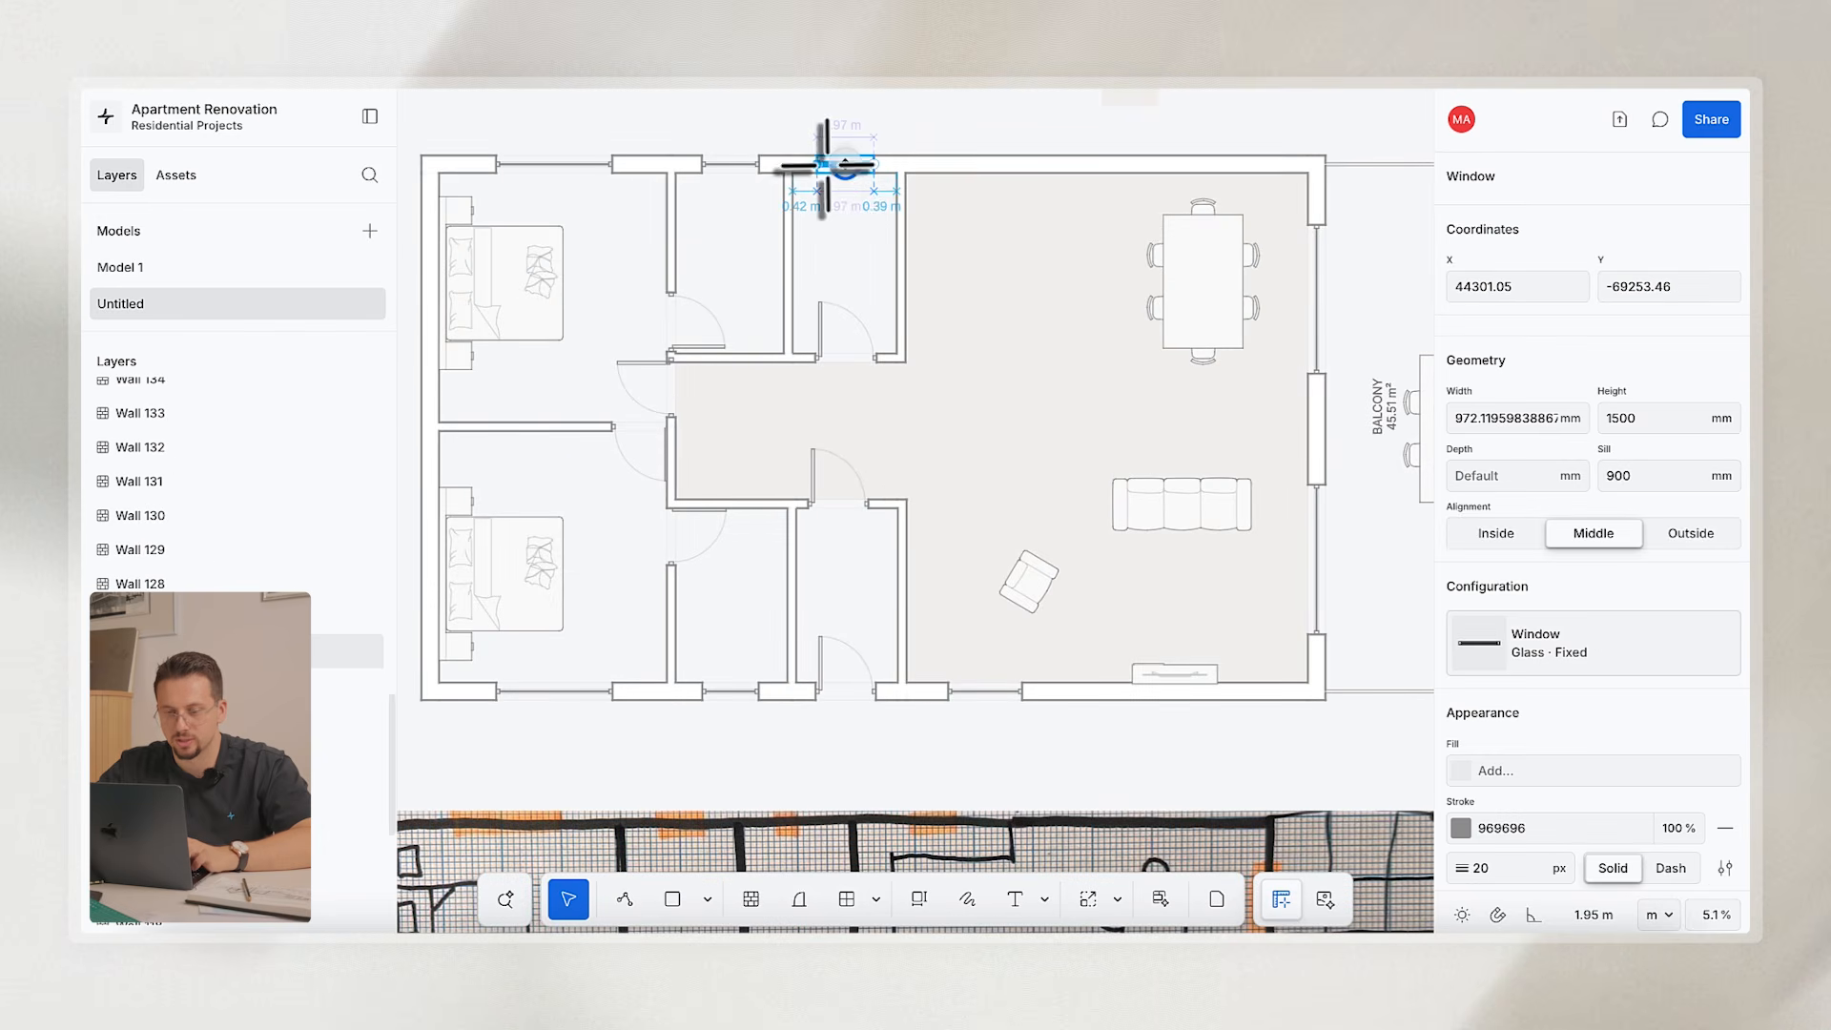
scroll(854, 168, "up", 3)
key("super+d")
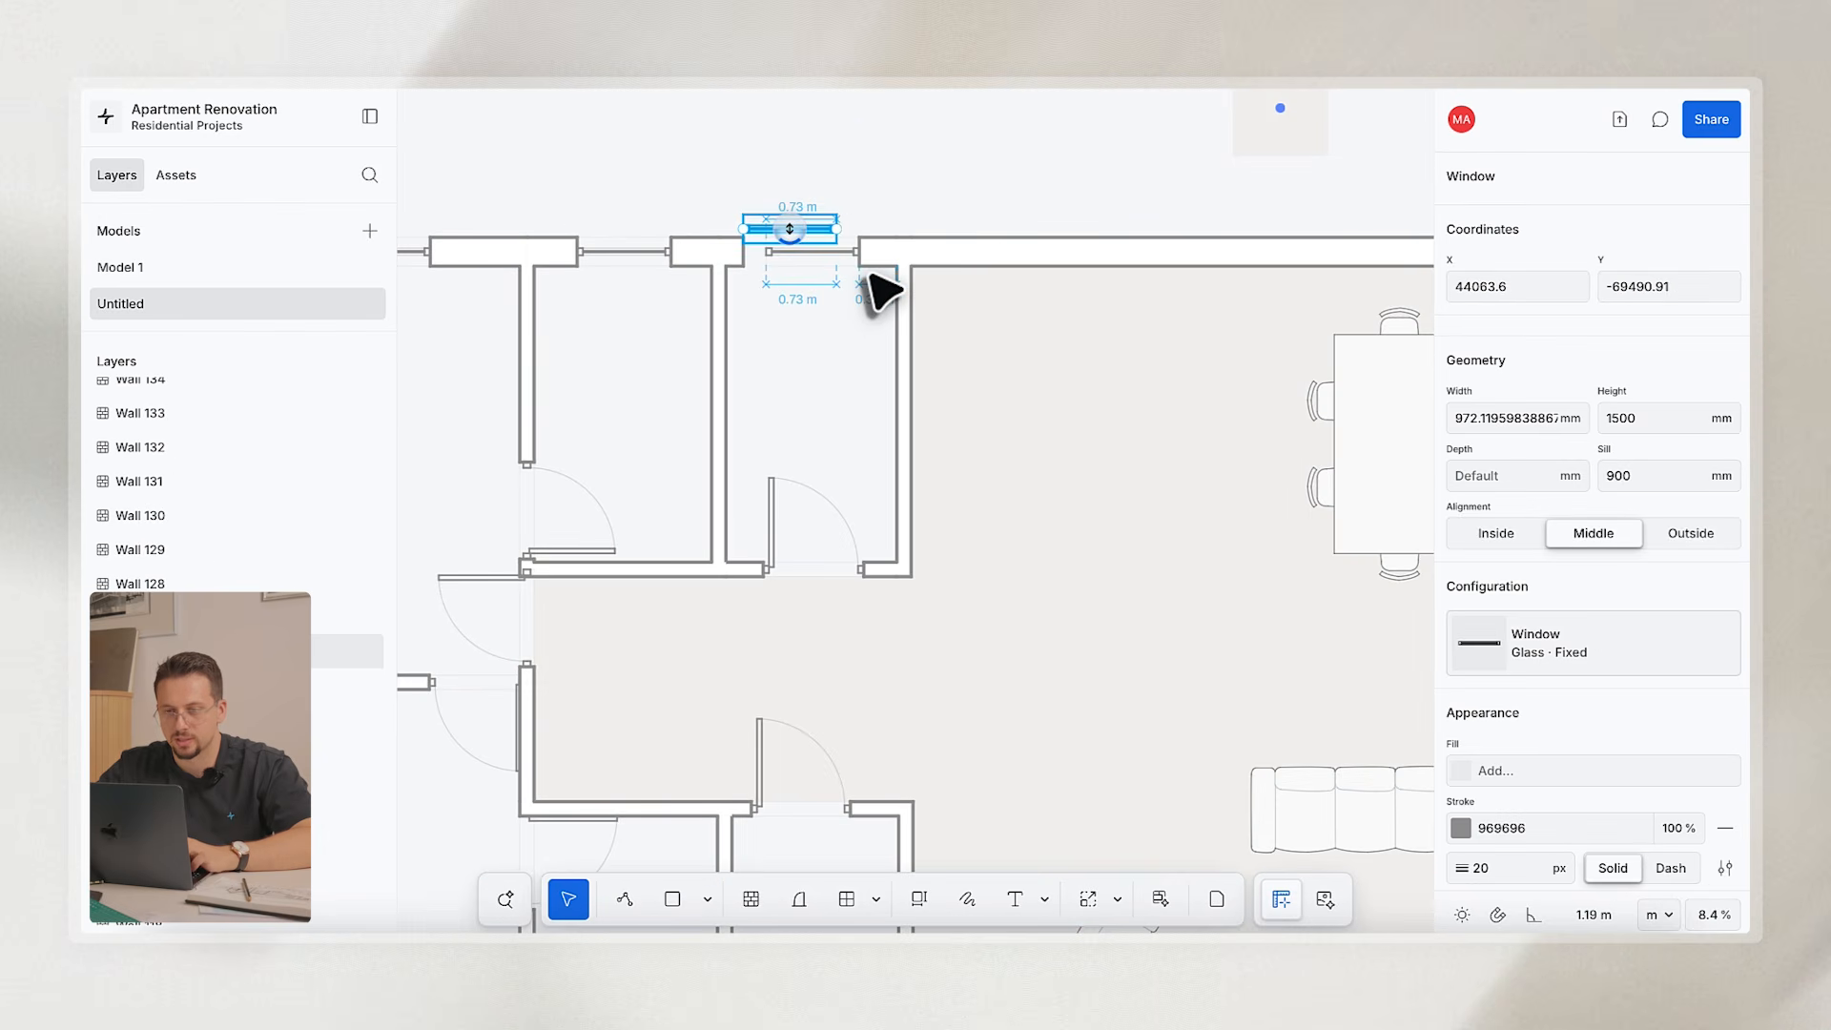
left_click_drag(813, 223, 1087, 276)
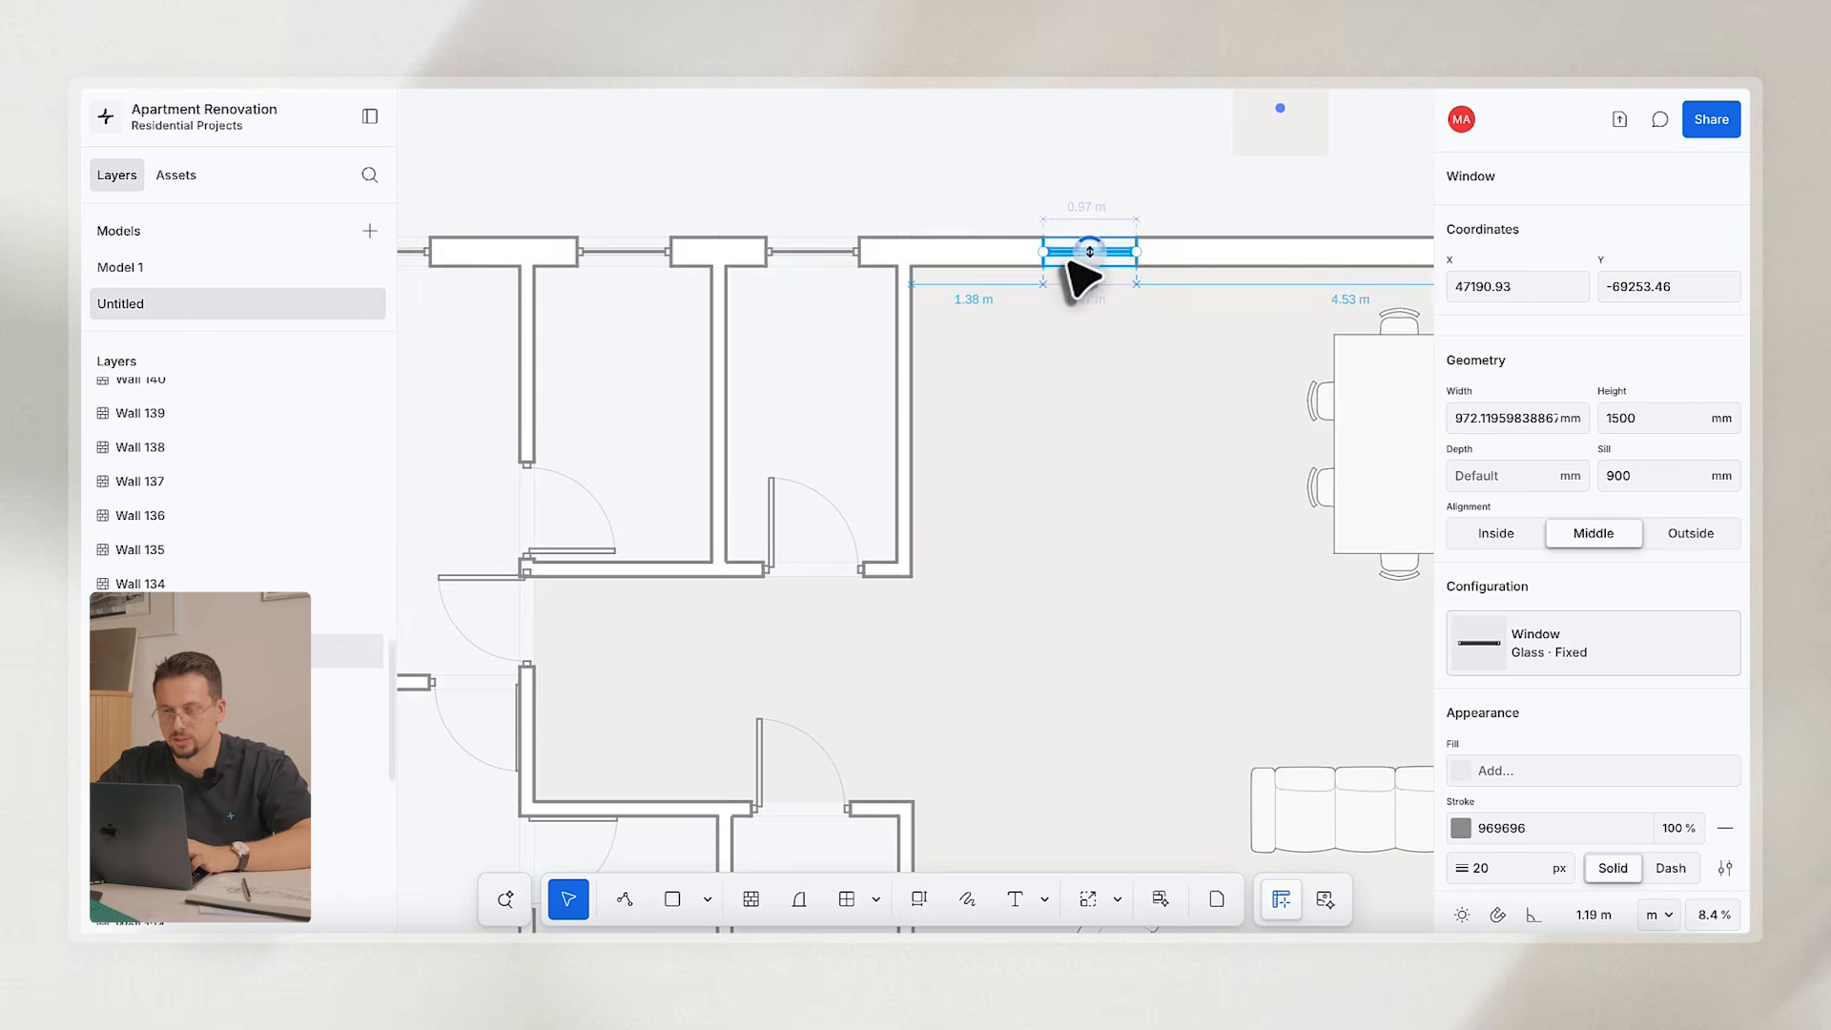
scroll(1075, 278, "down", 4)
left_click(1144, 219)
Select the whole traced floor plan and move it onto the plot of the Courtyard Villa site plan.
scroll(1246, 360, "down", 3)
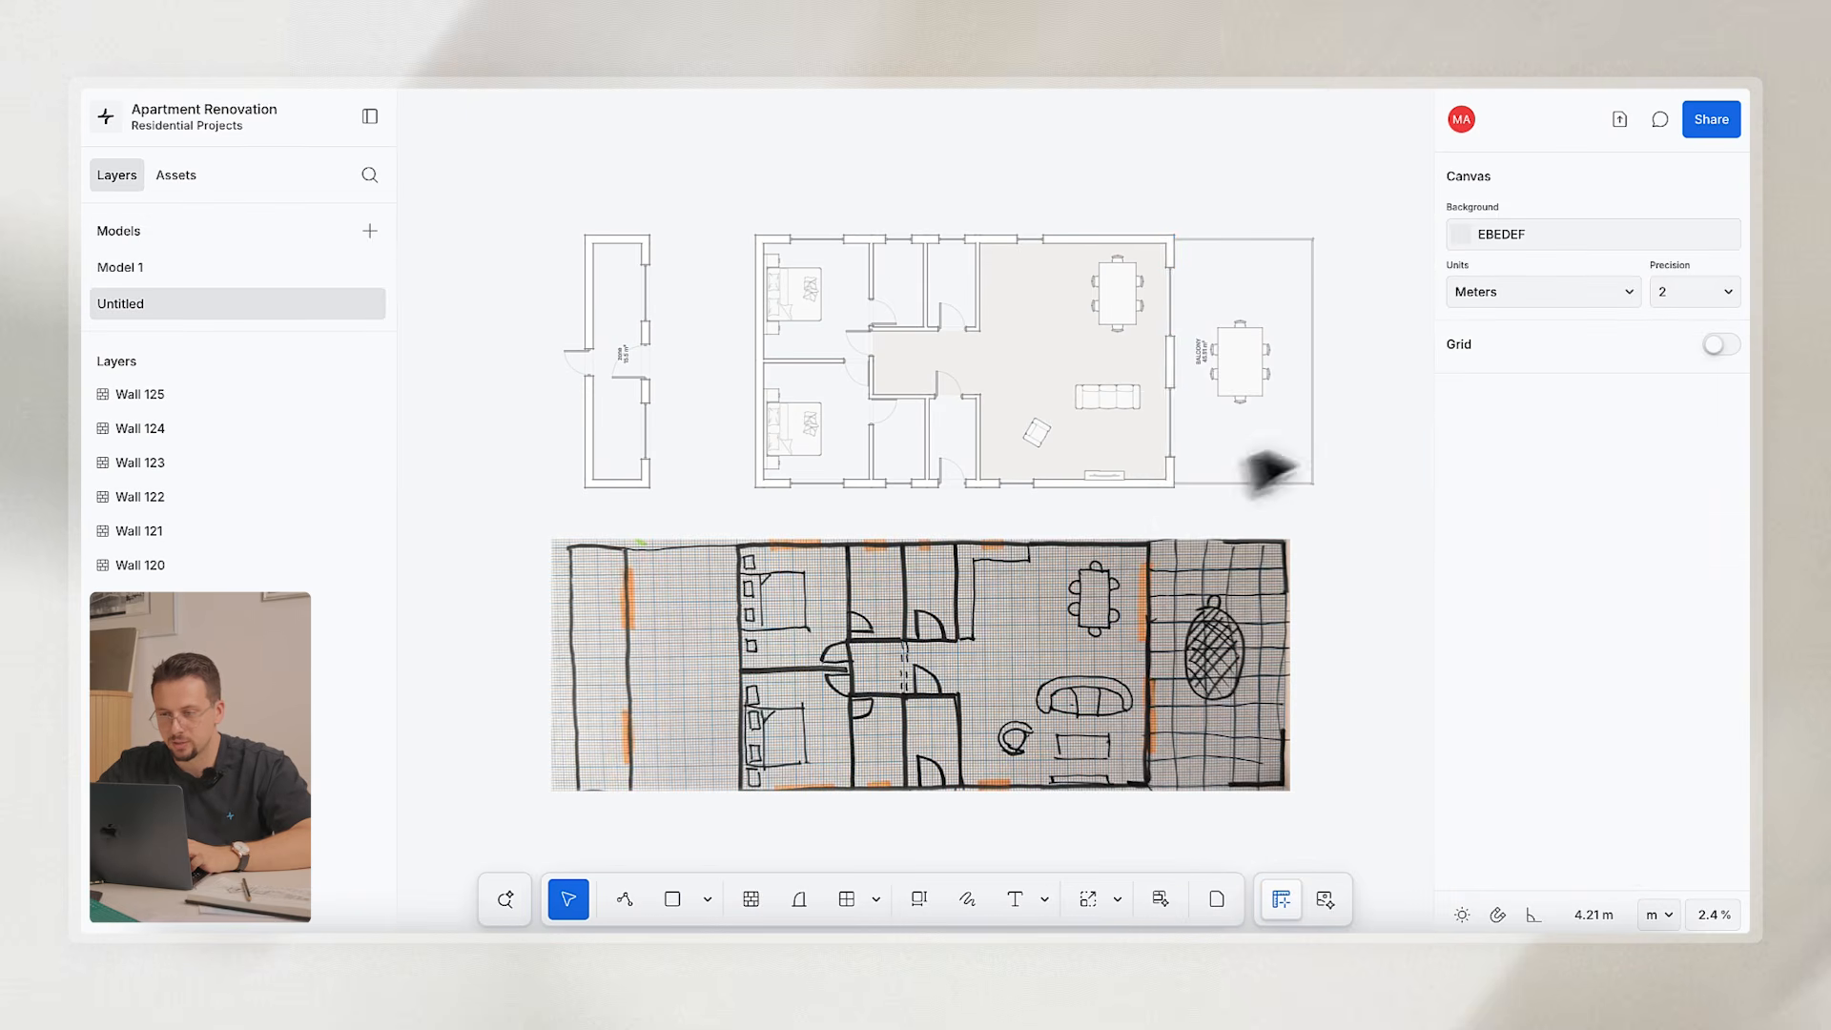
scroll(1331, 429, "up", 2)
scroll(1322, 572, "up", 2)
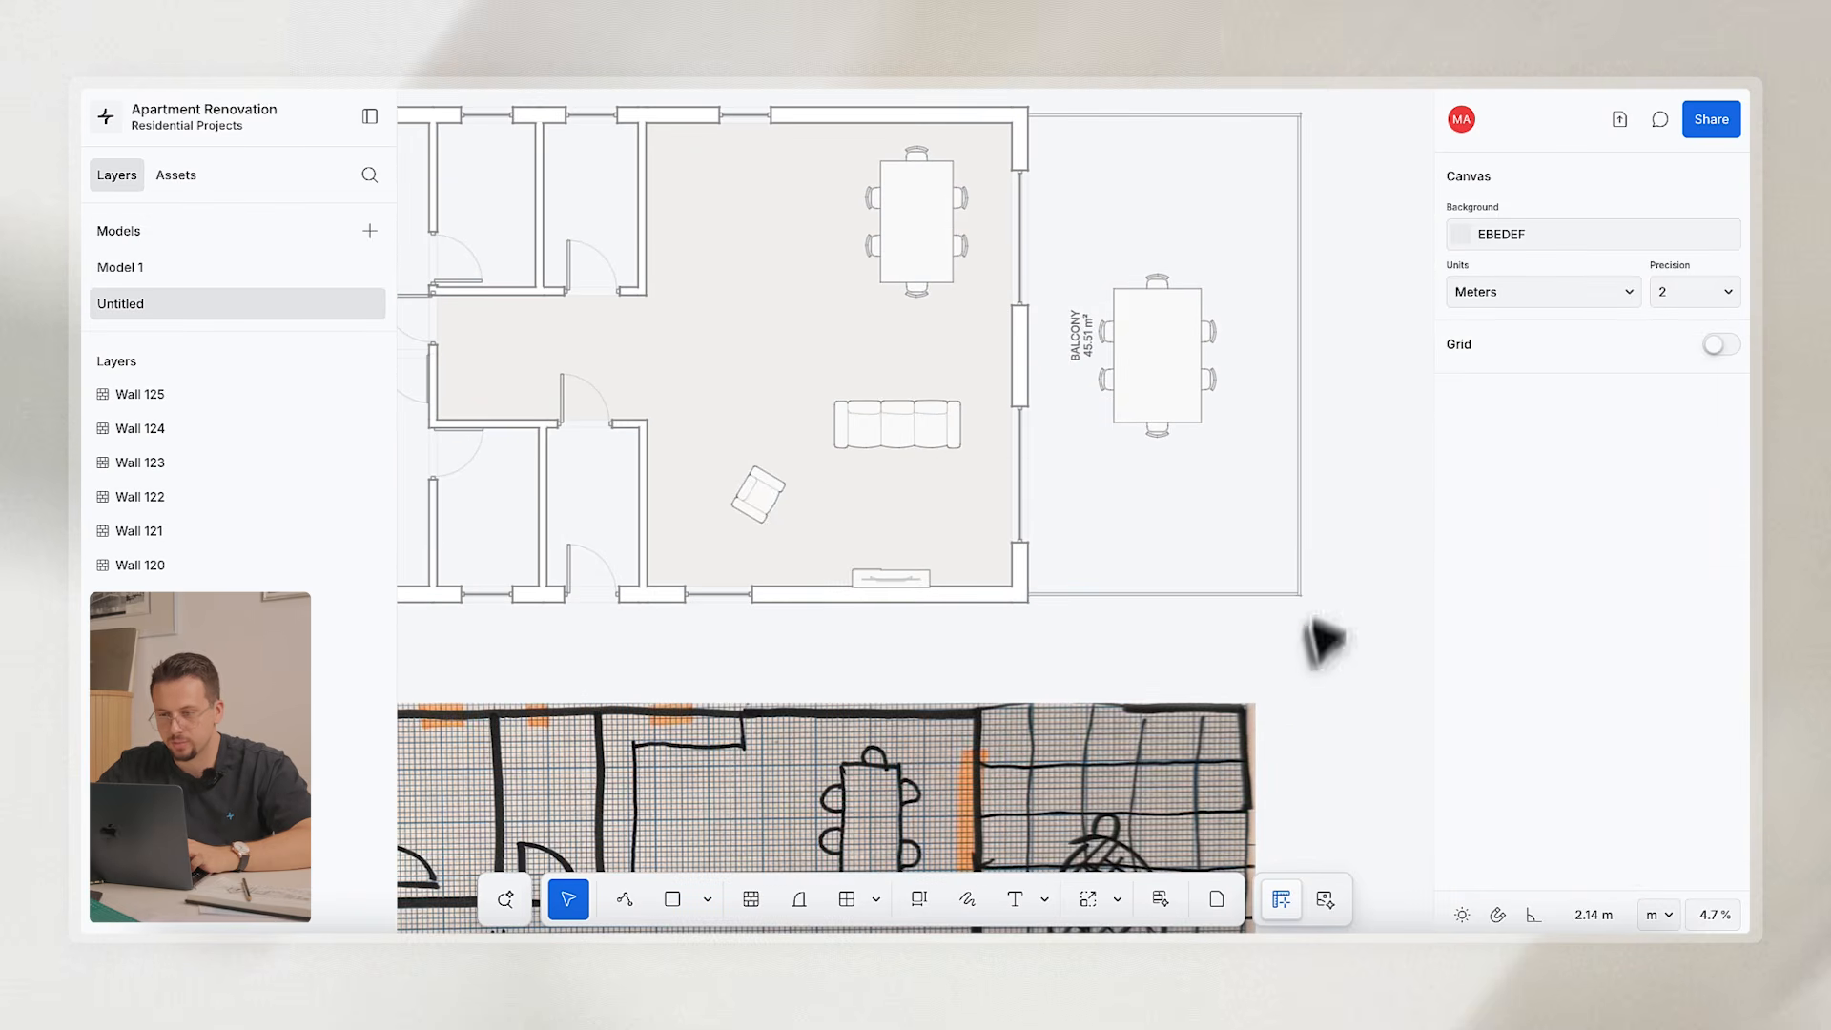
scroll(1281, 616, "down", 4)
scroll(1281, 616, "down", 2)
left_click_drag(1340, 626, 741, 485)
scroll(763, 515, "down", 2)
scroll(887, 603, "down", 2)
scroll(887, 603, "down", 2)
mouse_move(751, 213)
left_mouse_down()
mouse_move(1076, 374)
mouse_move(1084, 360)
left_mouse_up()
scroll(1088, 286, "down", 3)
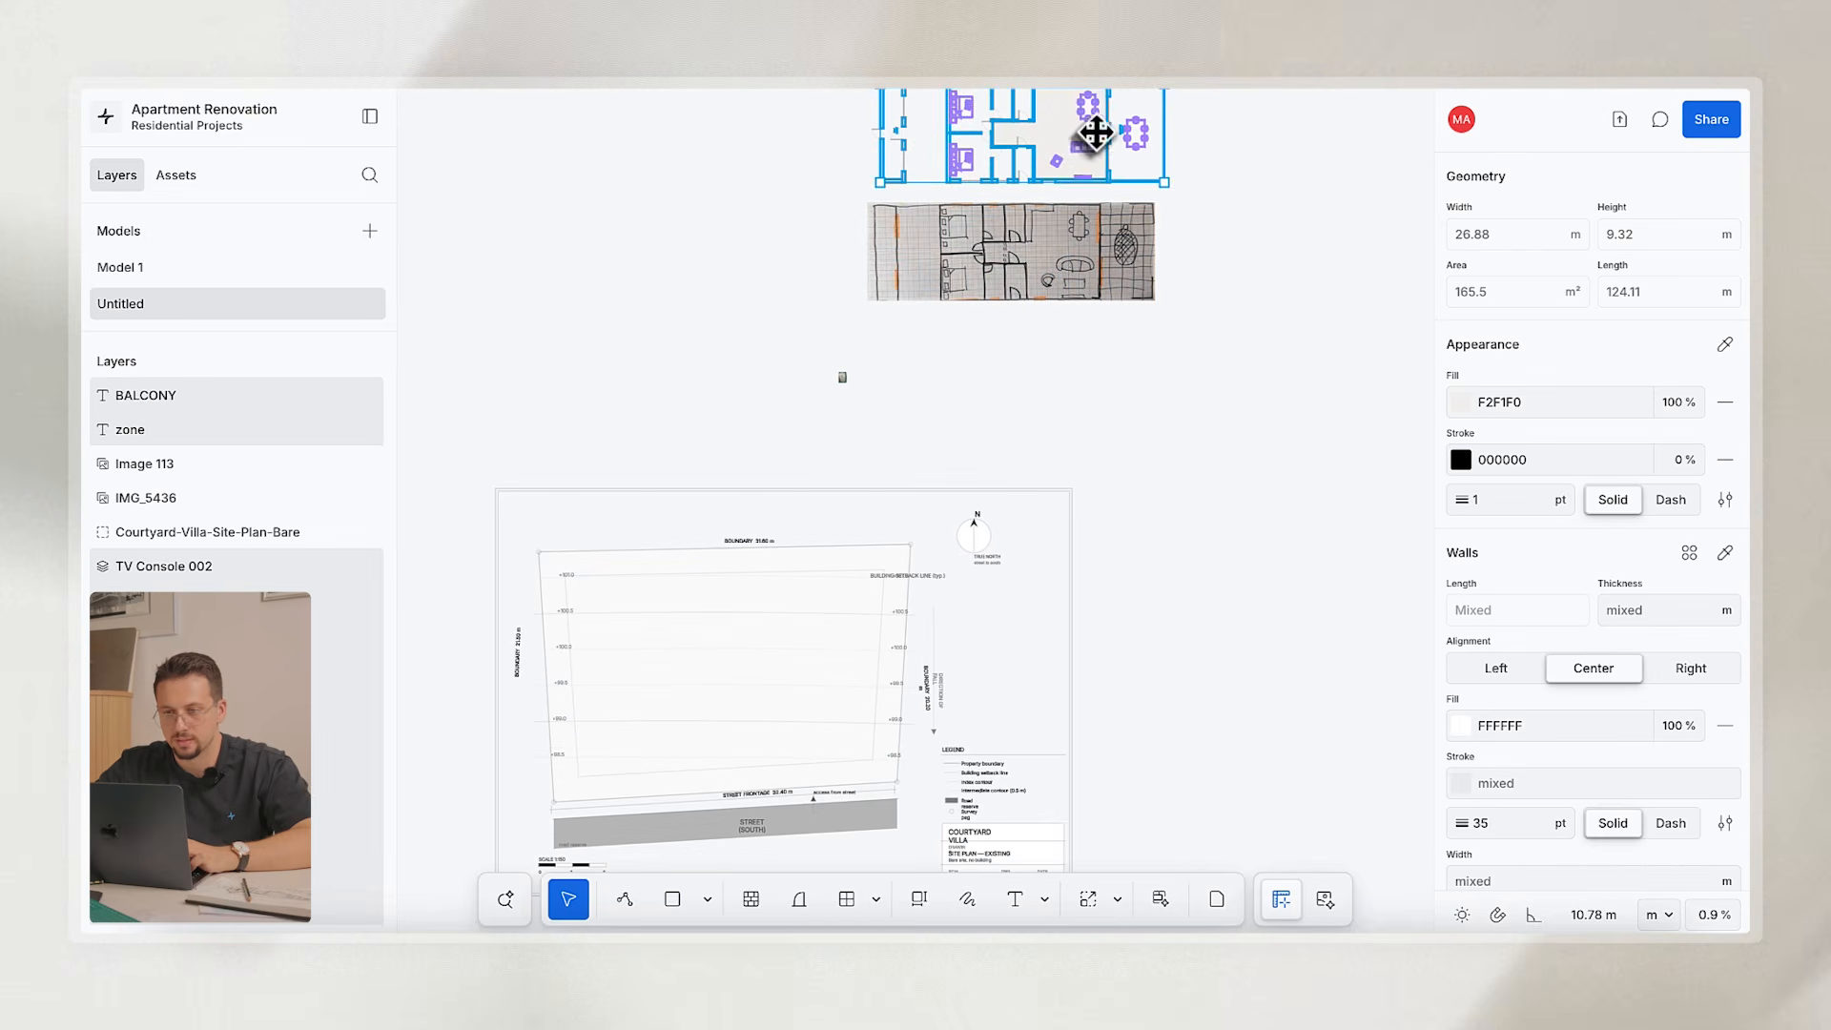
left_click_drag(1074, 137, 783, 680)
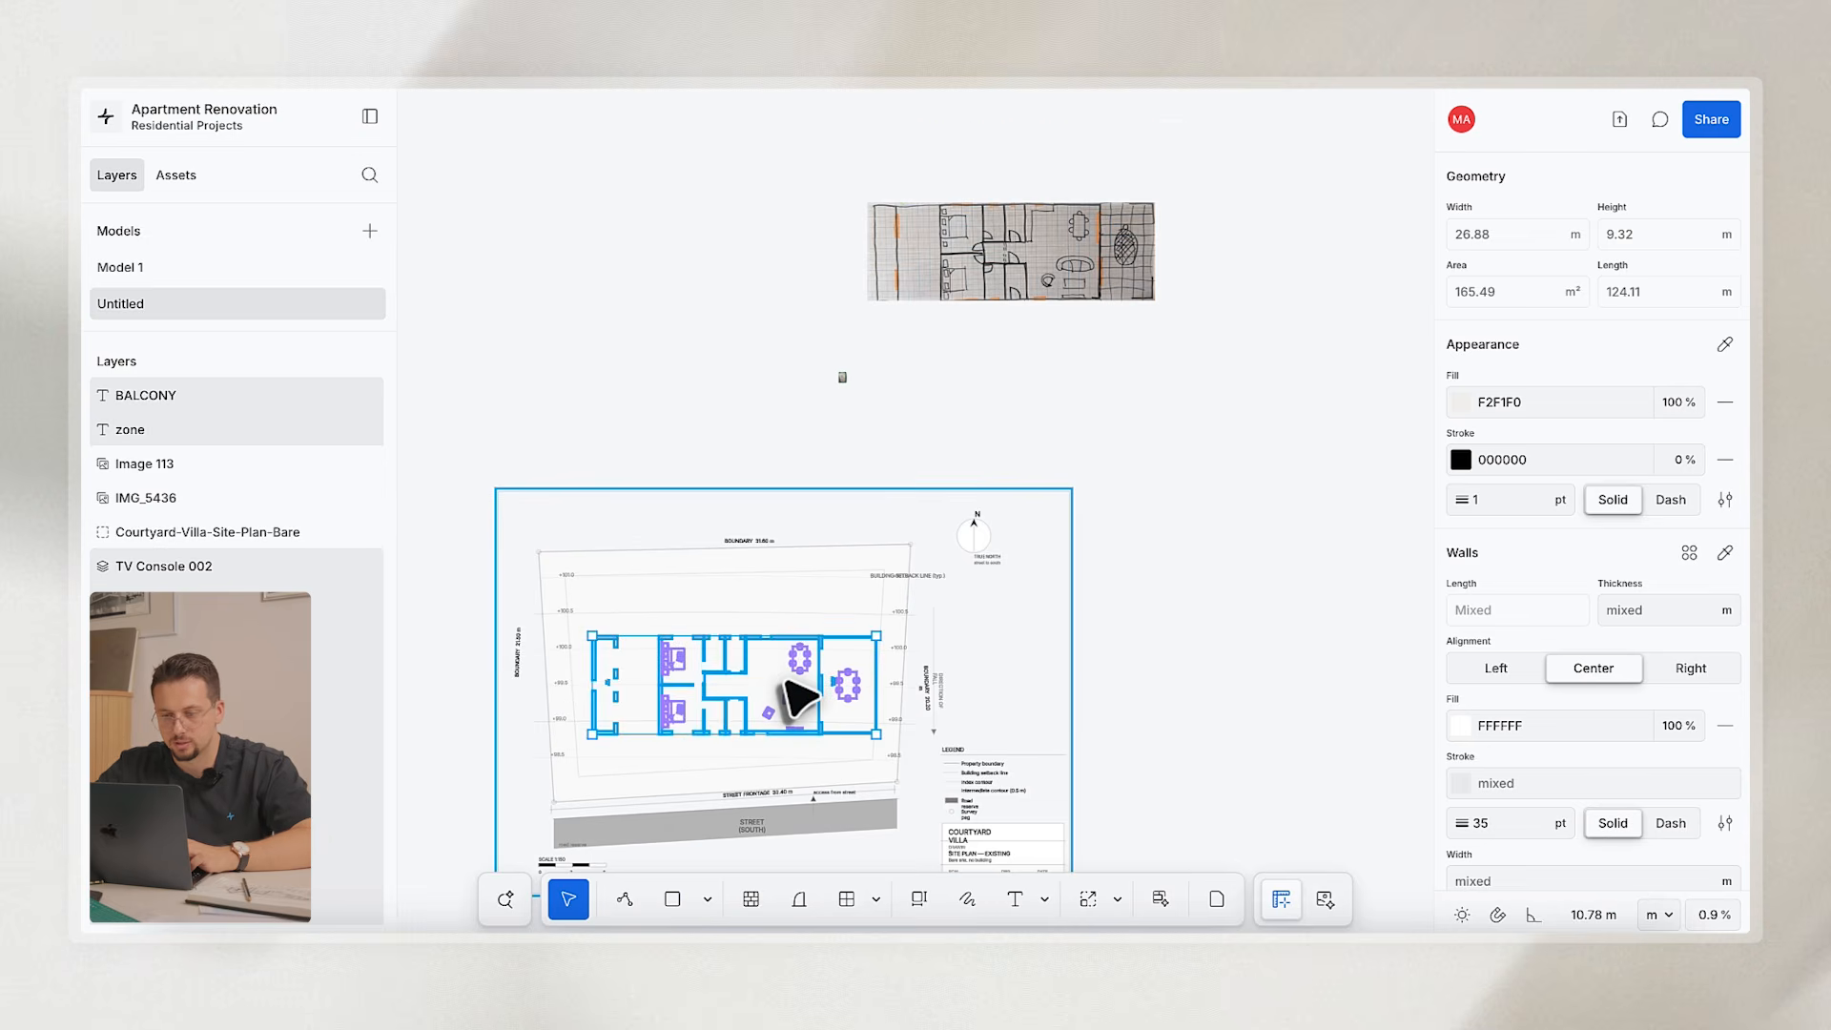
Send the Courtyard-Villa-Site-Plan-Bare drawing to the back, behind the floor plan, and lock it.
scroll(799, 696, "down", 2)
left_click(964, 613)
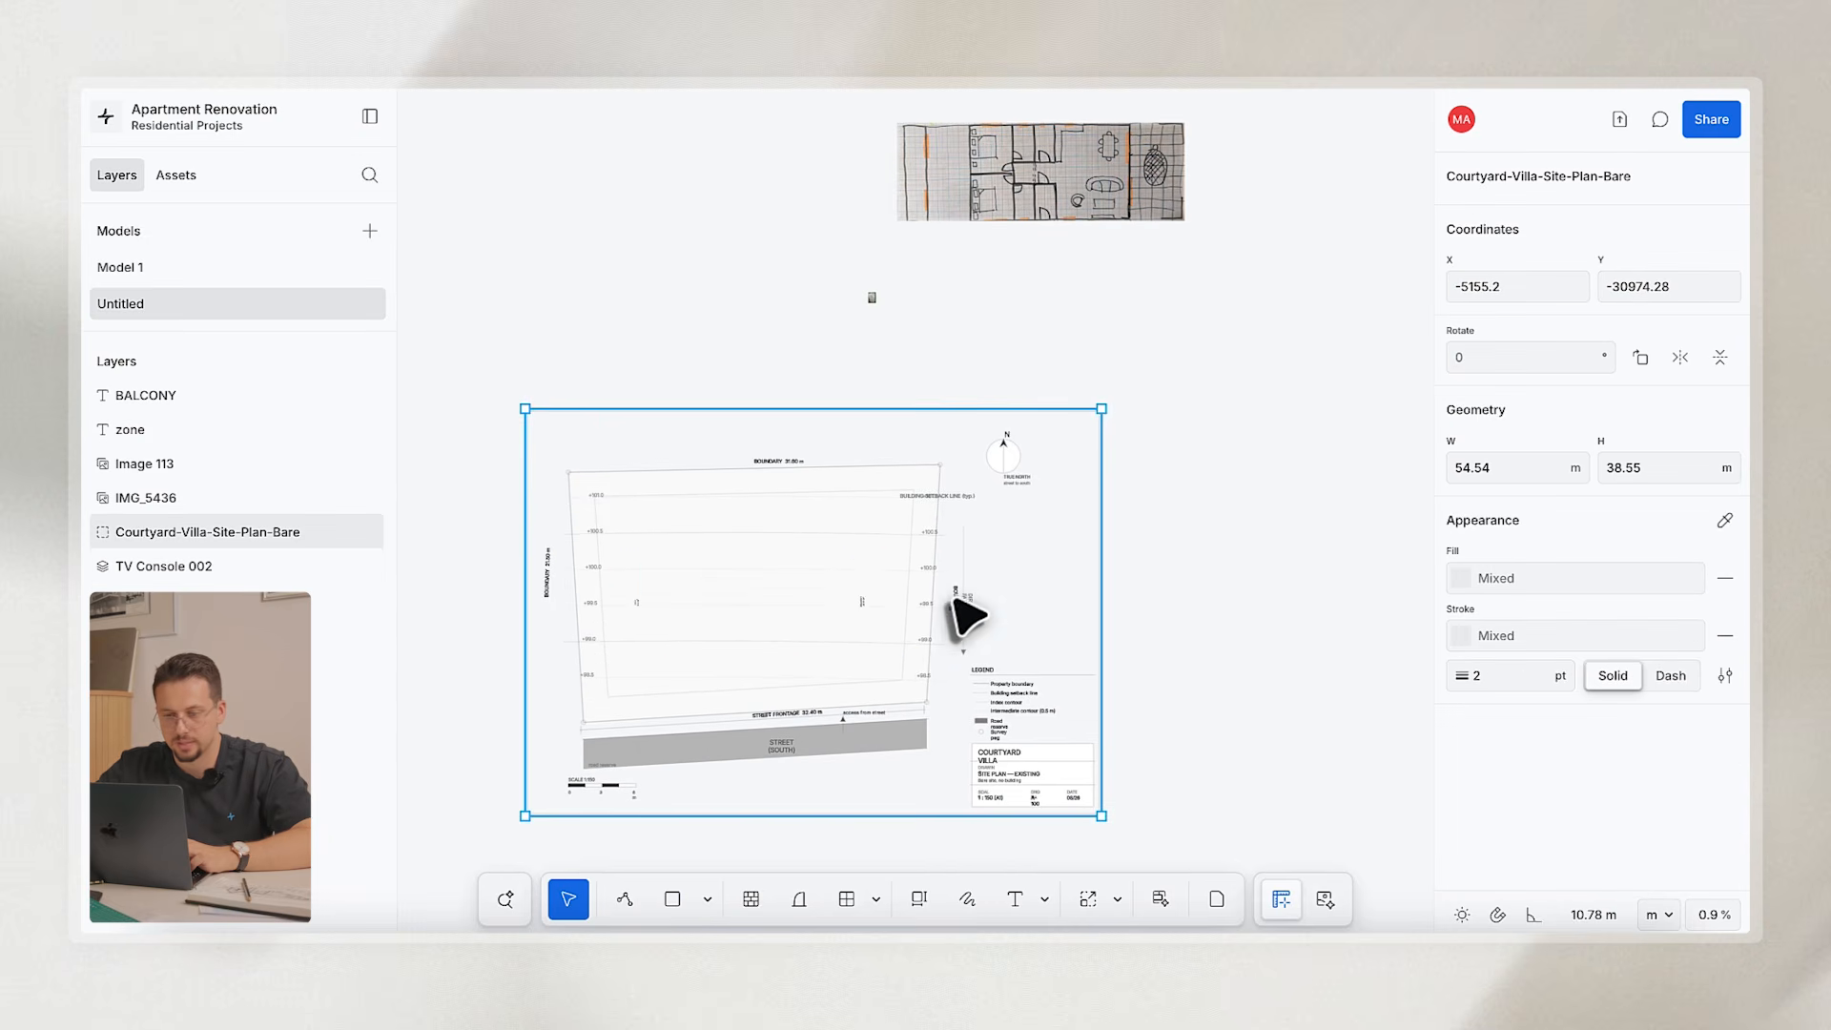
right_click(983, 524)
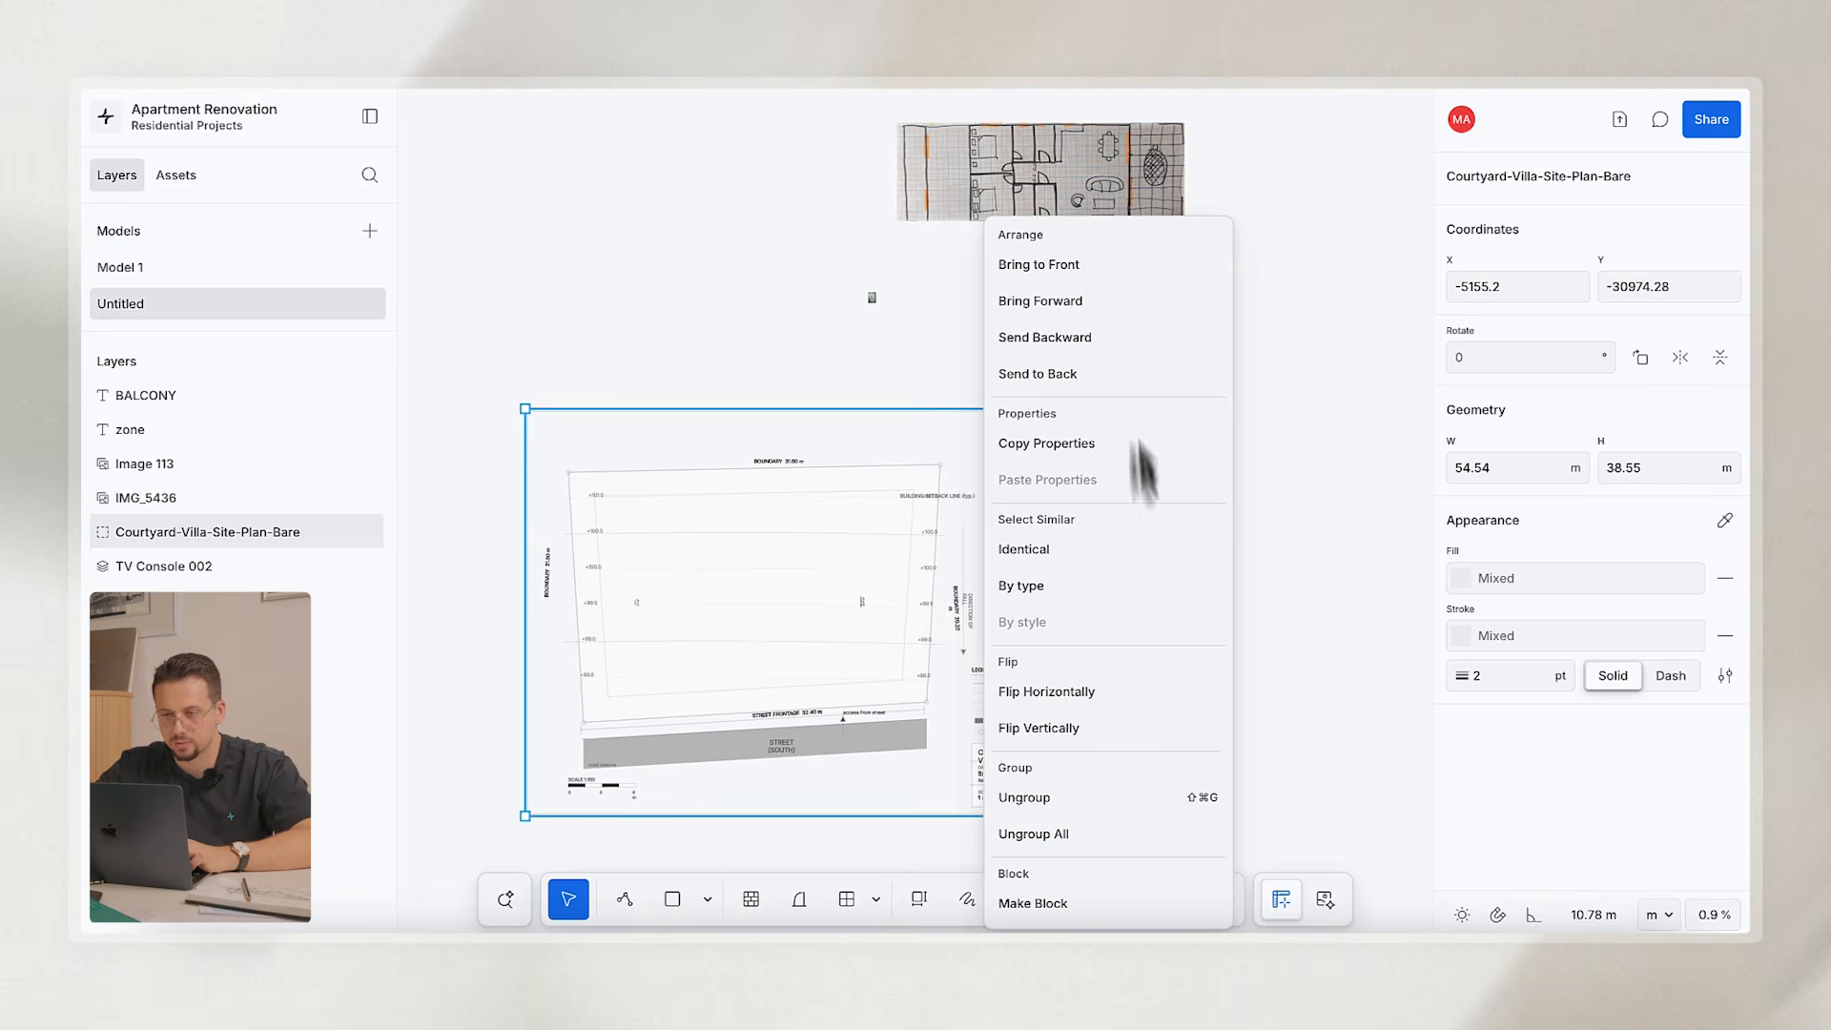
left_click(1113, 379)
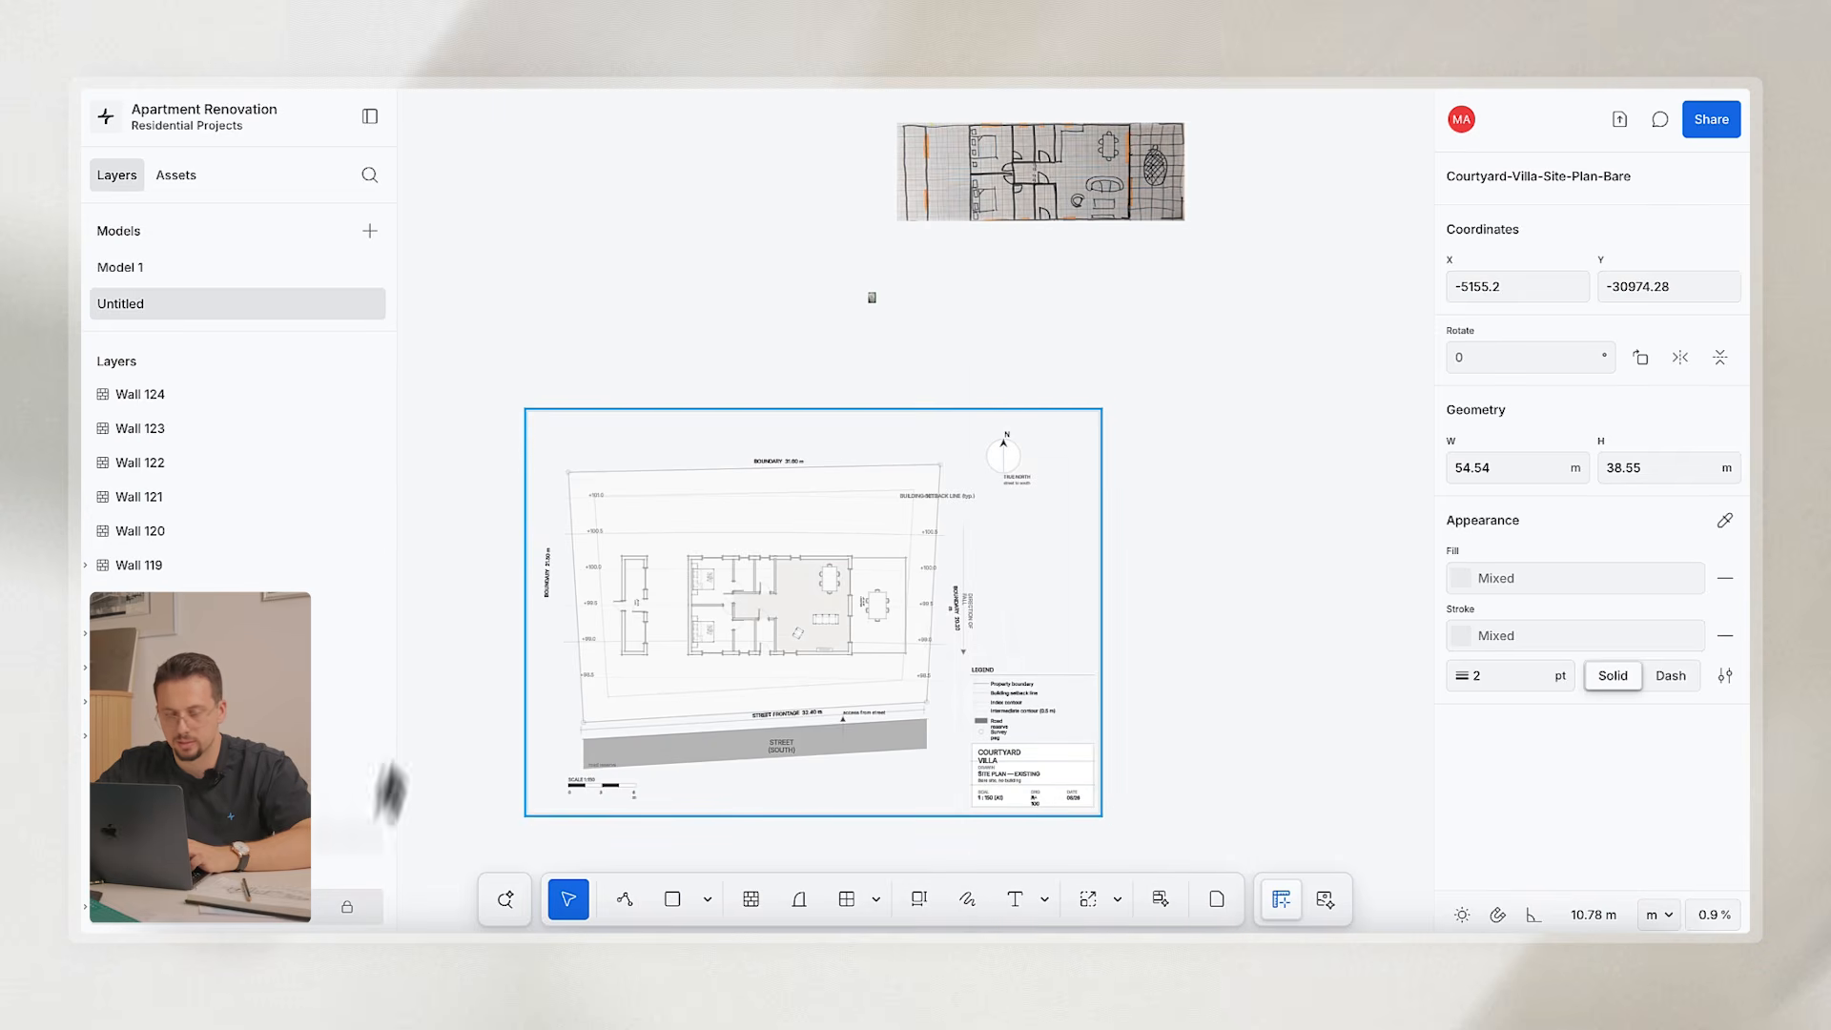
scroll(644, 661, "up", 5)
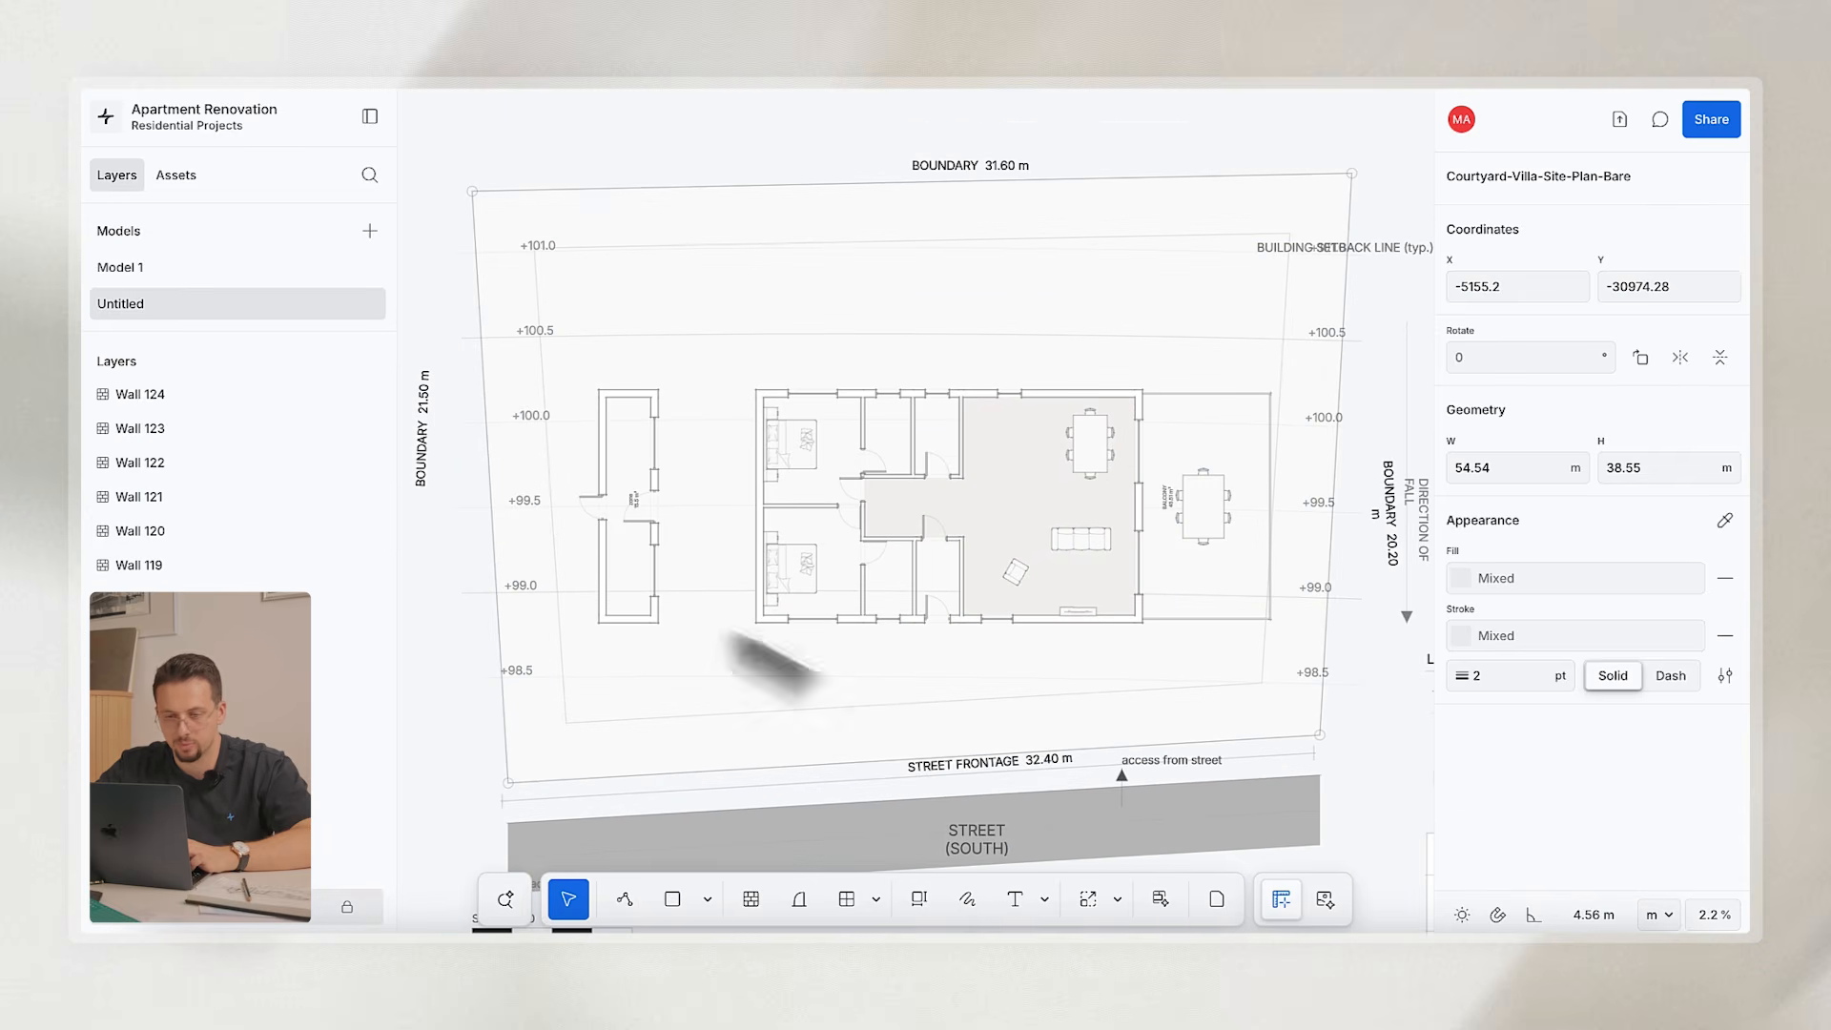
left_click(439, 677)
Shift the whole floor plan slightly up and to the left so it sits inside the plot's building setback line.
scroll(577, 377, "up", 3)
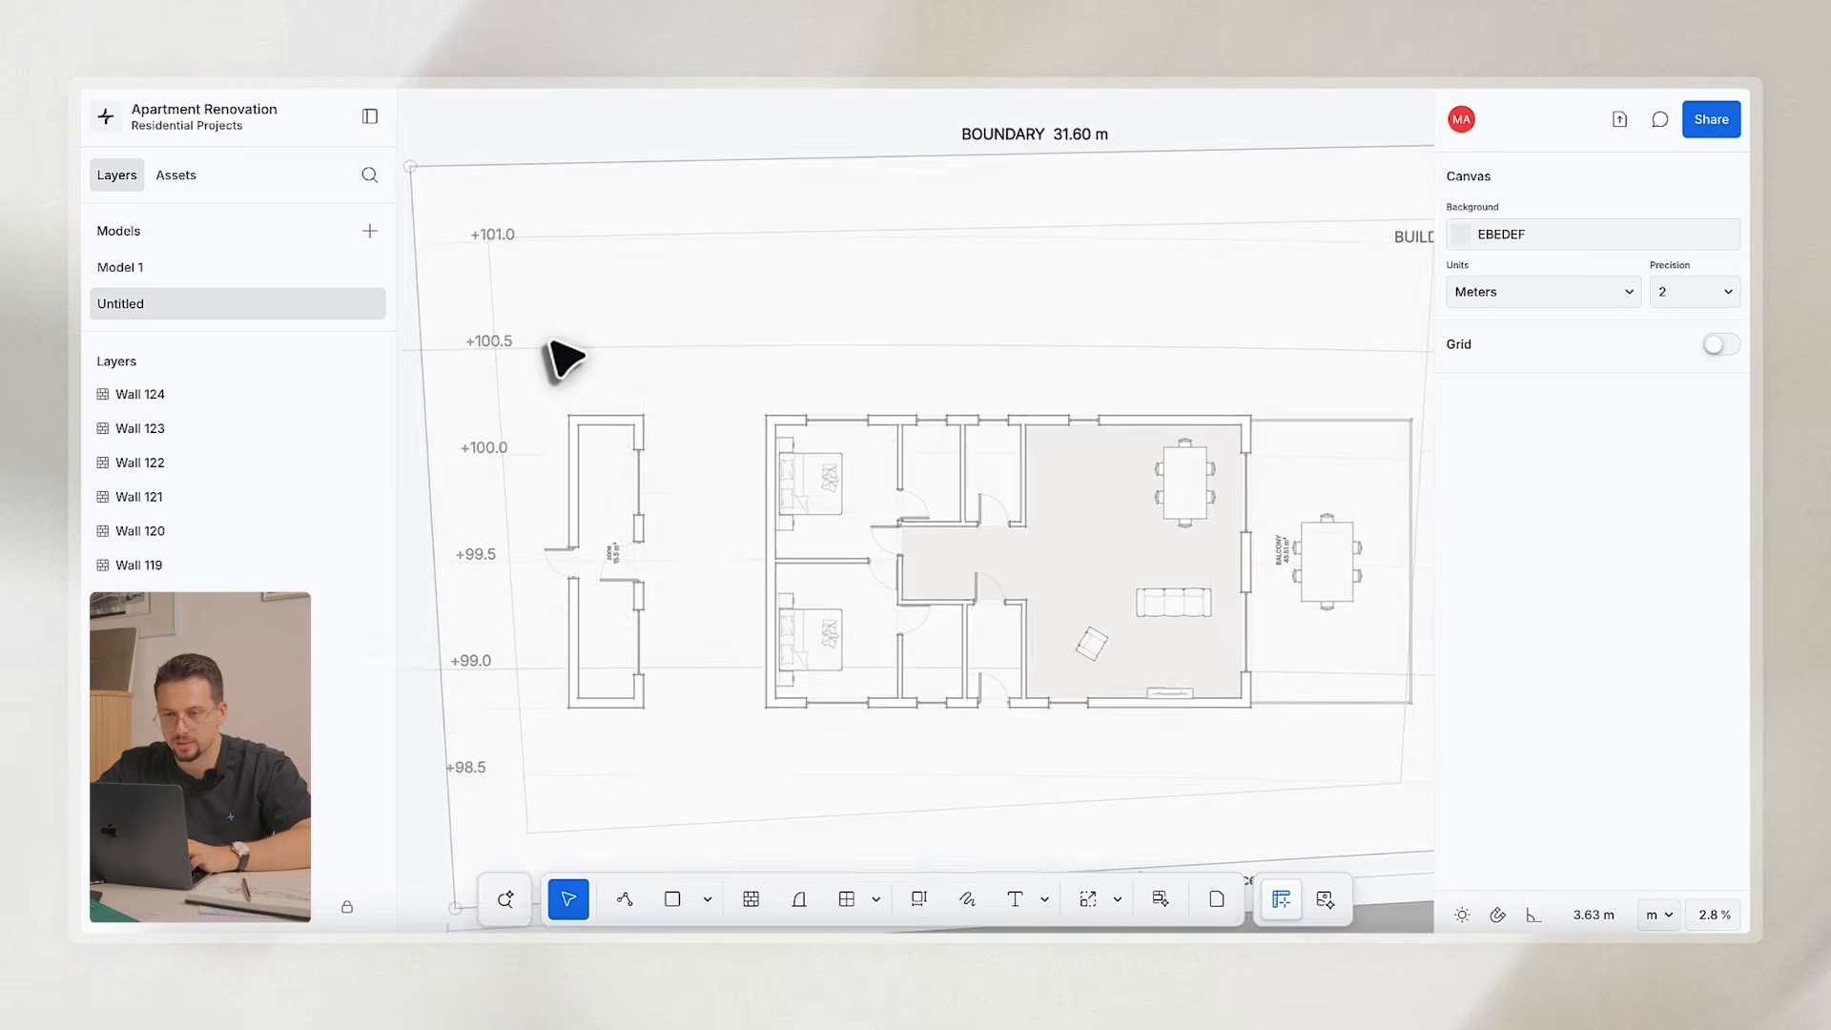
scroll(551, 345, "down", 3)
scroll(890, 644, "right", 2)
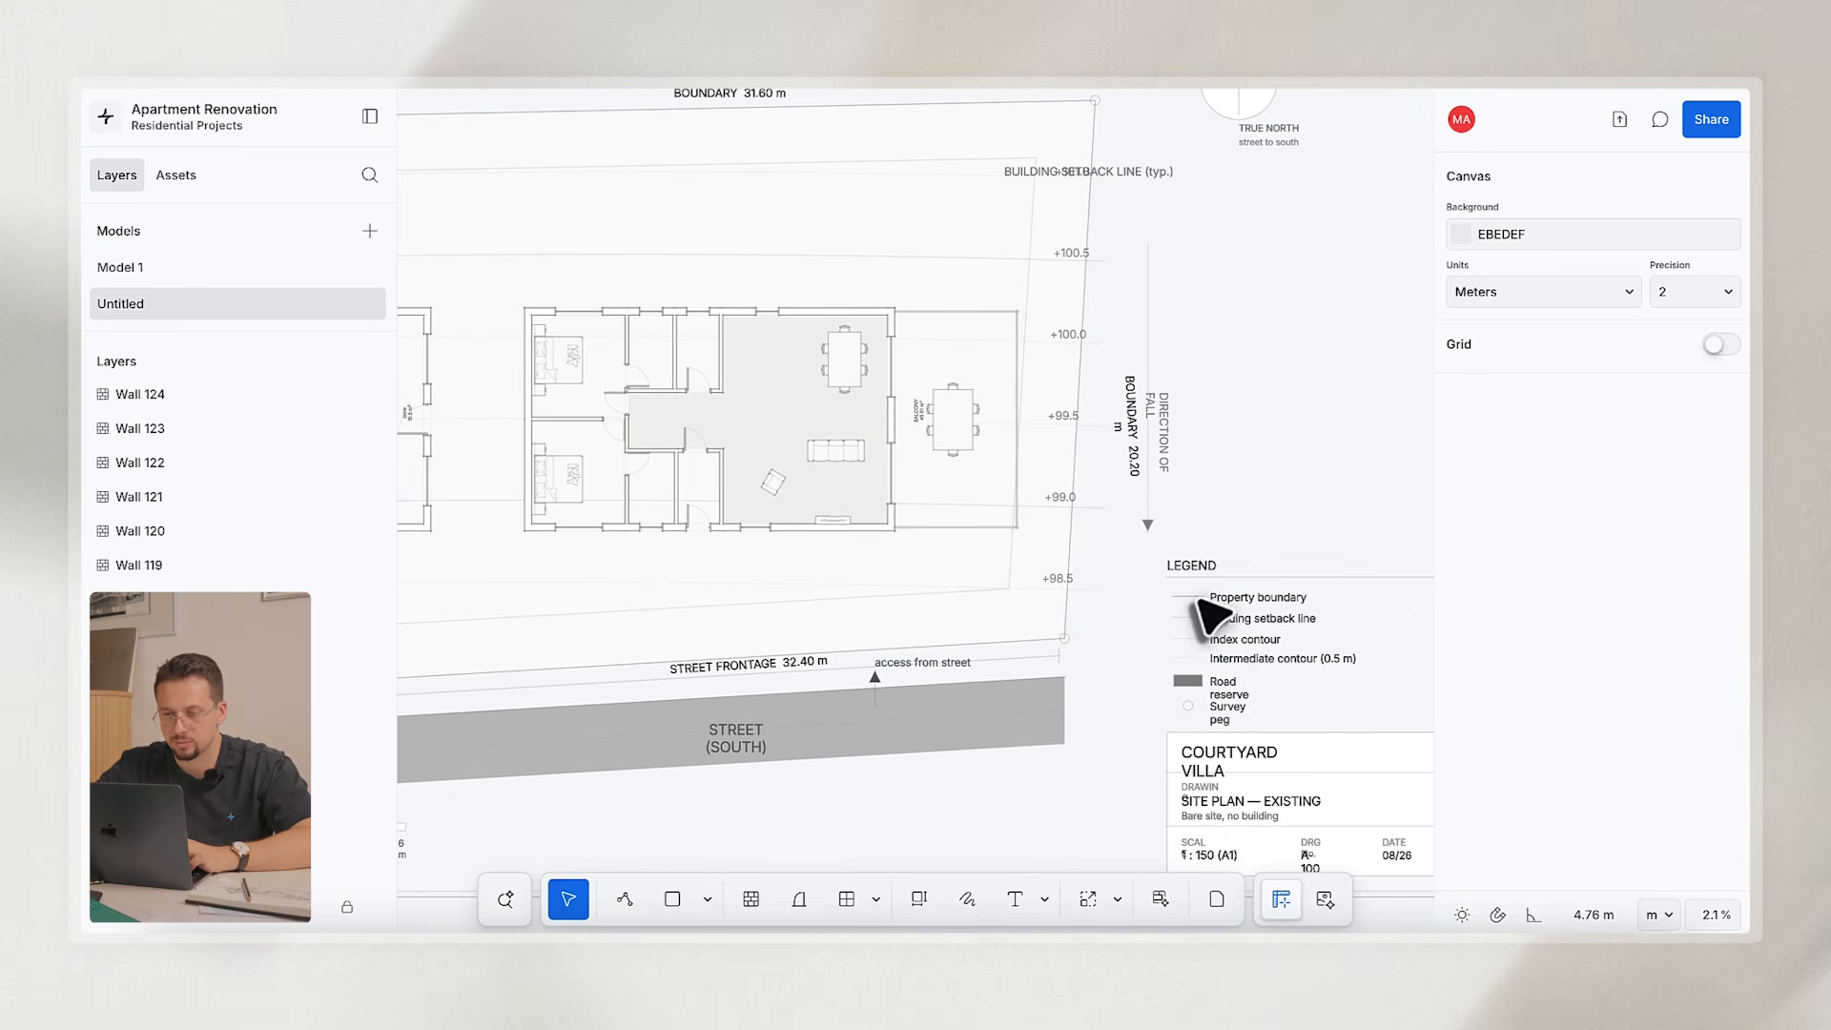
scroll(1206, 613, "left", 3)
left_click_drag(504, 311, 1254, 635)
left_click_drag(1159, 523, 1144, 491)
left_click(1154, 674)
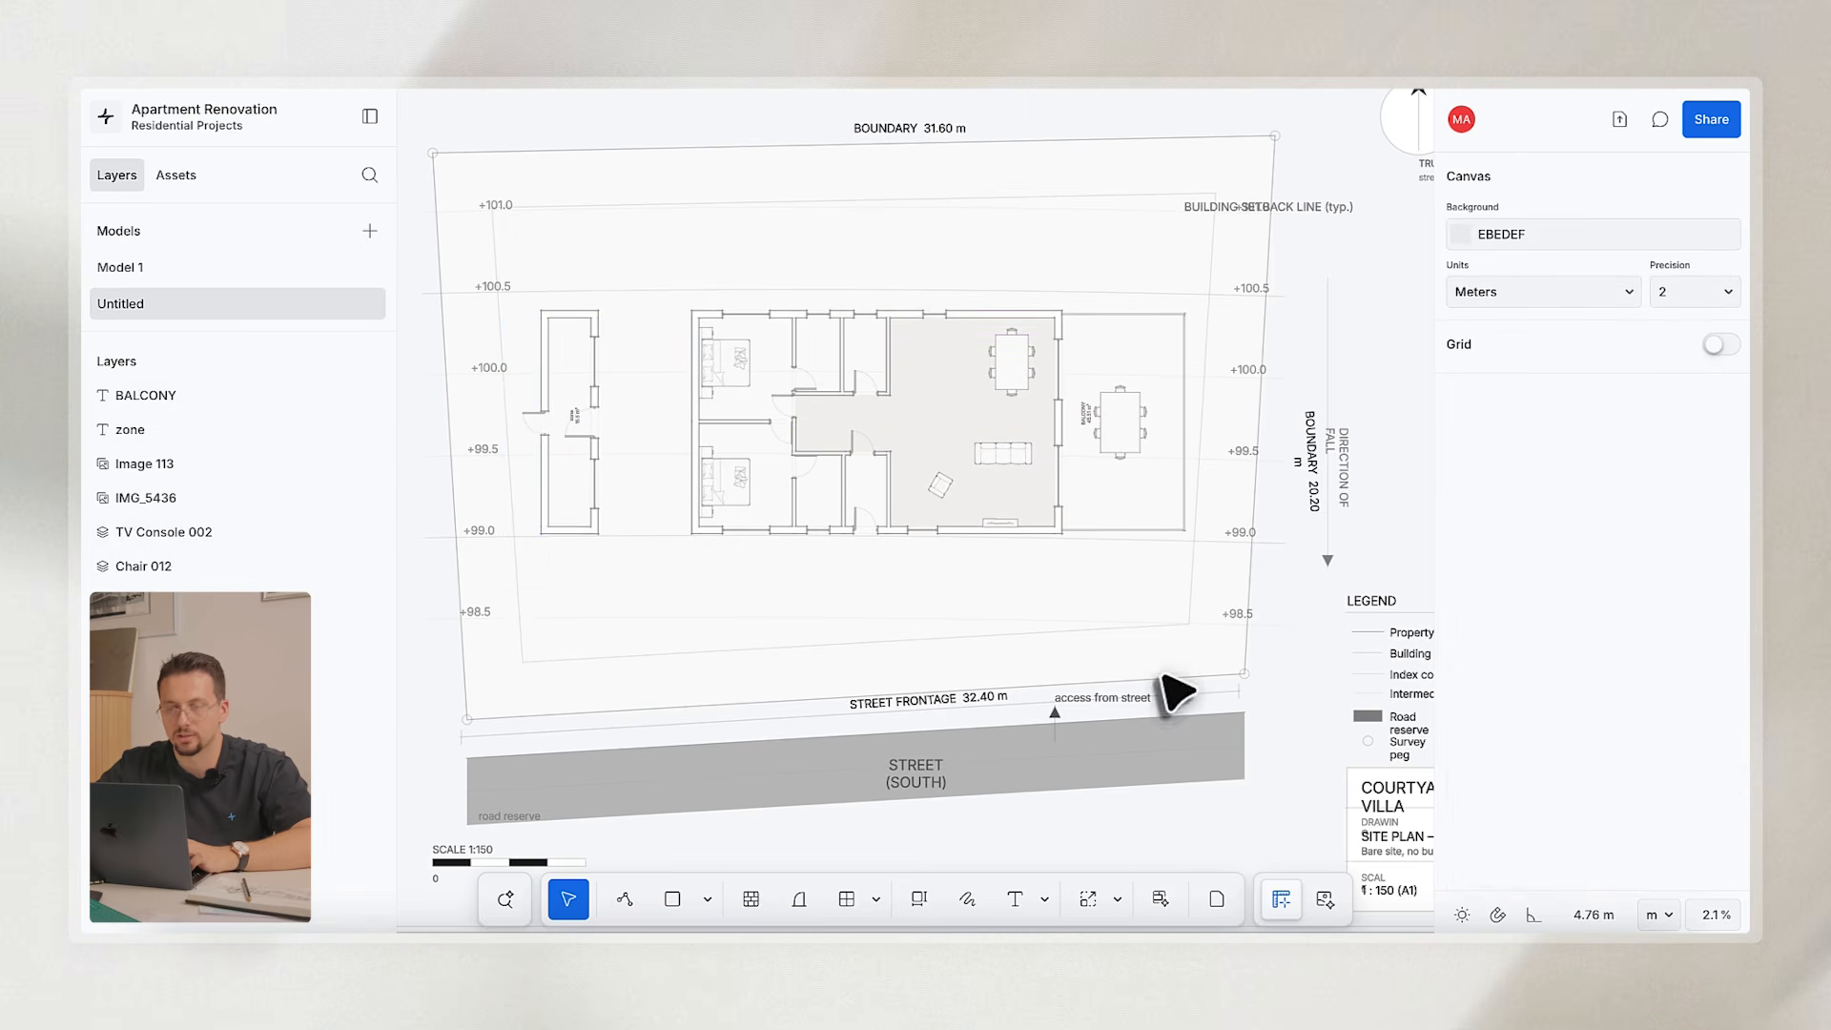
Hide the Courtyard-Villa-Site-Plan-Bare layer so only the floor plan is shown.
scroll(1154, 673, "down", 3)
scroll(357, 828, "down", 10)
scroll(728, 605, "up", 2)
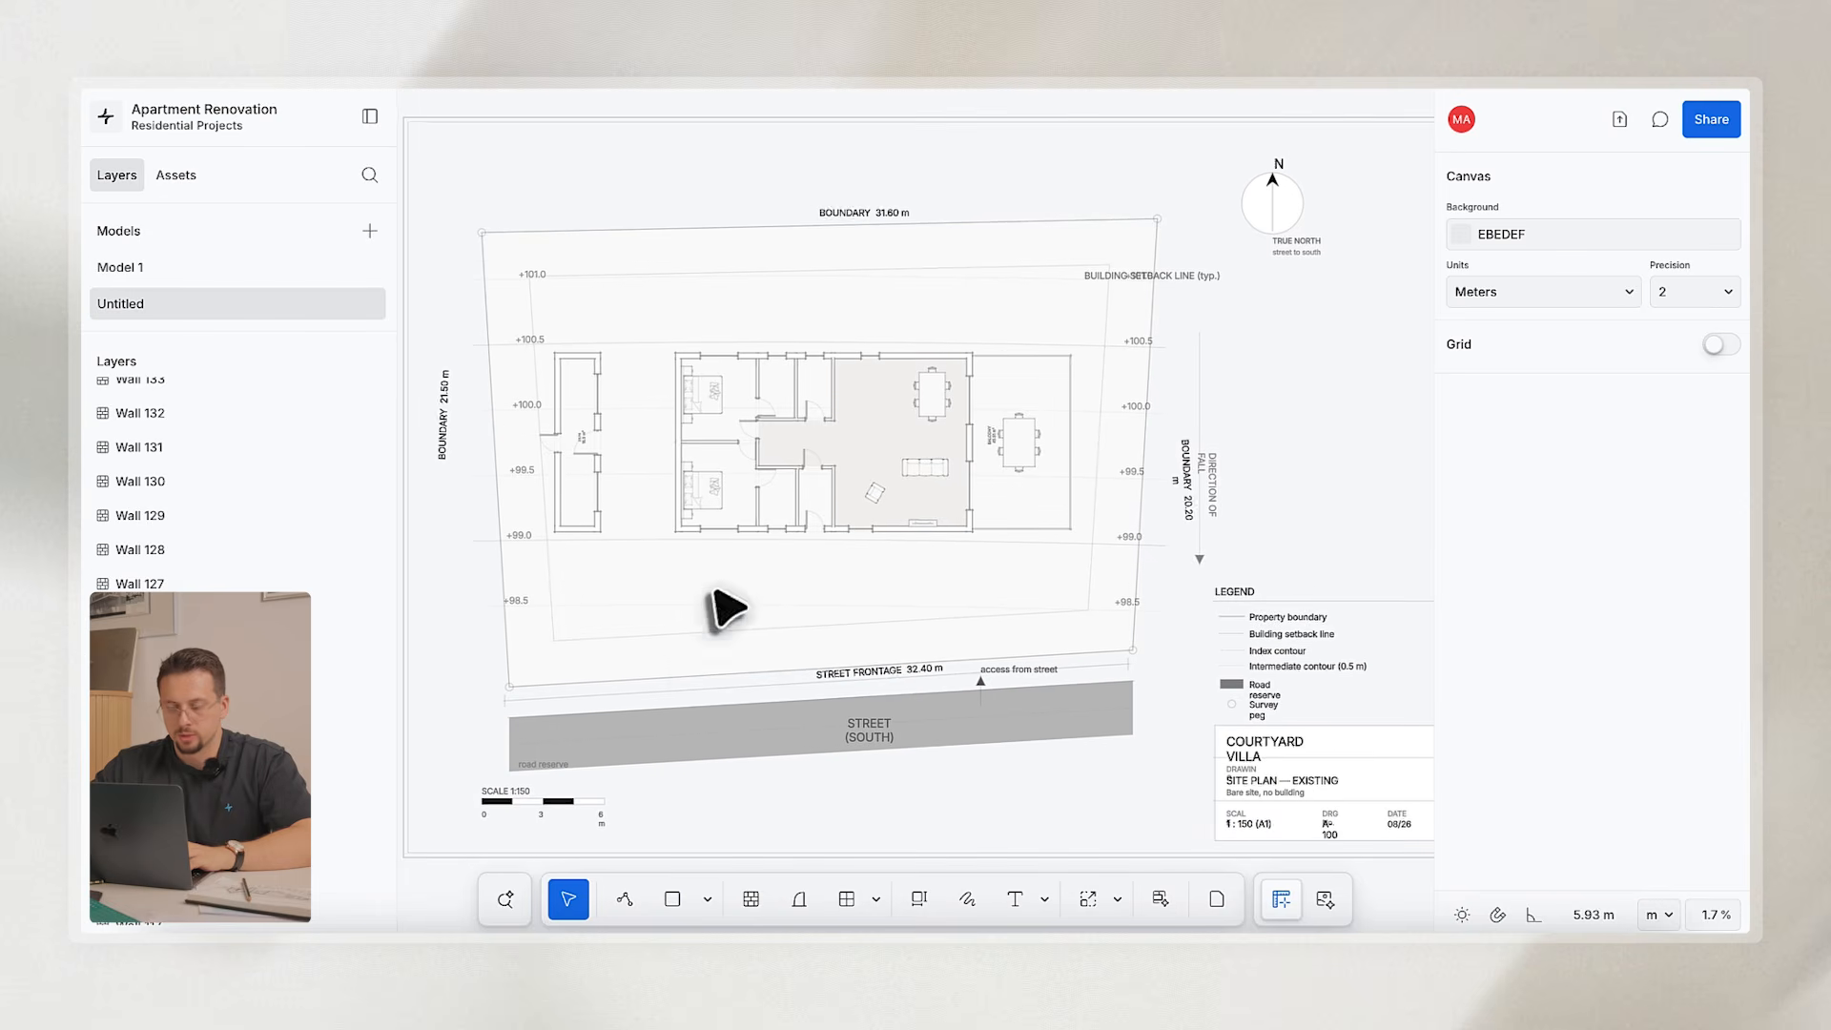
scroll(348, 724, "down", 4)
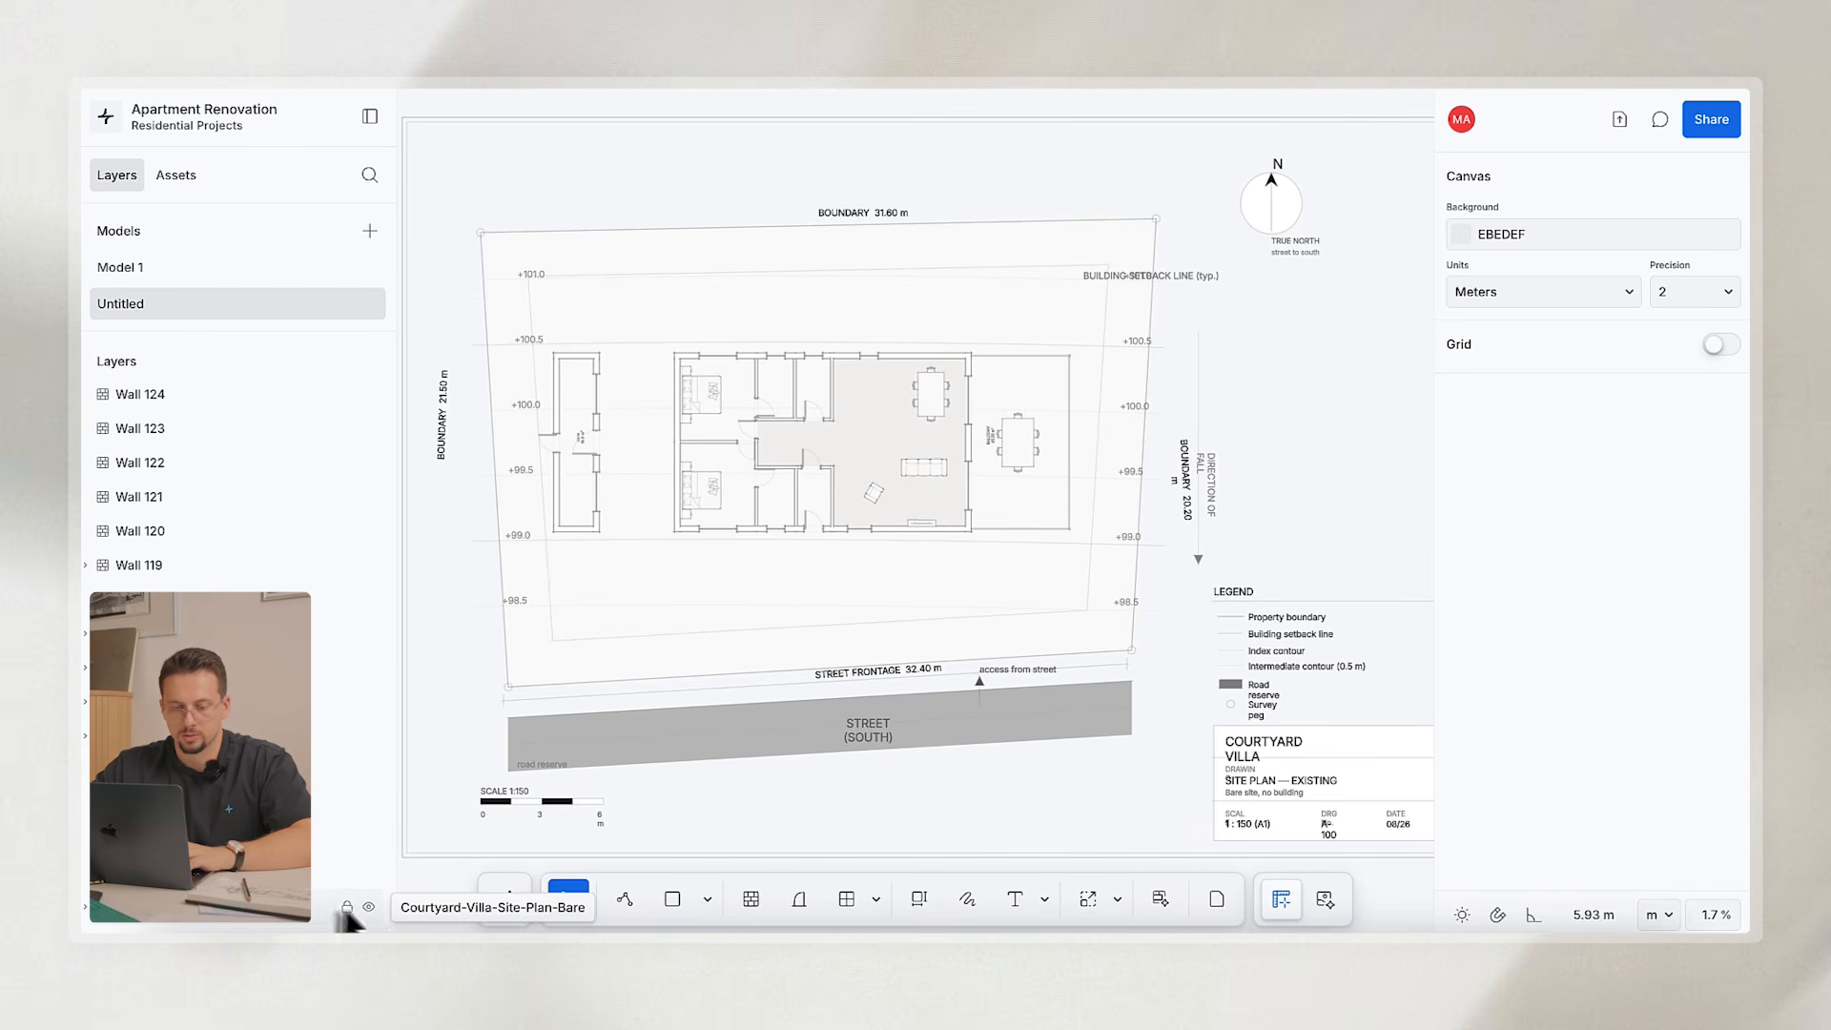
left_click(370, 908)
scroll(837, 532, "up", 3)
scroll(835, 553, "up", 3)
scroll(763, 544, "left", 5)
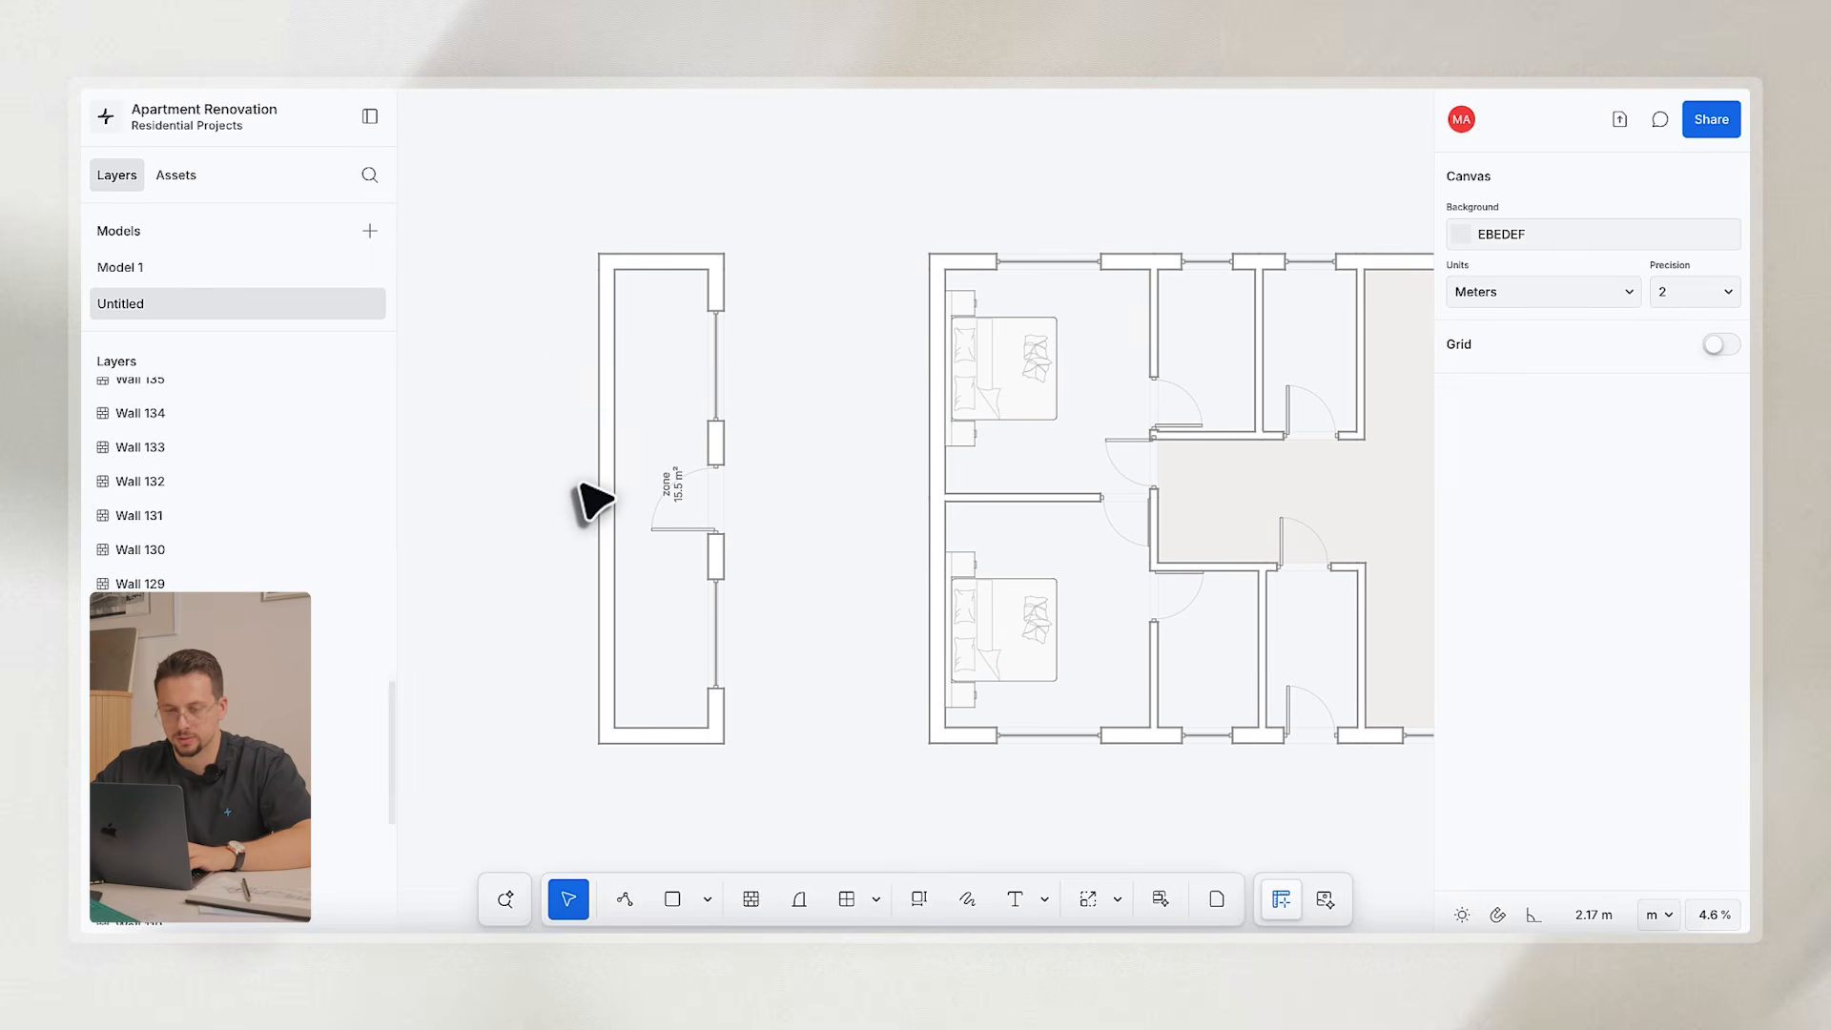
Delete the two windows from the courtyard-facing wall of the detached 15.5 m² zone.
left_click(717, 374)
left_click(740, 519)
left_click(725, 637)
key("Delete")
Move the zone's door up to about 0.98 m from the upper inner corner and flip its swing so it hinges at the upper jamb.
left_click_drag(703, 531, 699, 352)
scroll(724, 367, "up", 3)
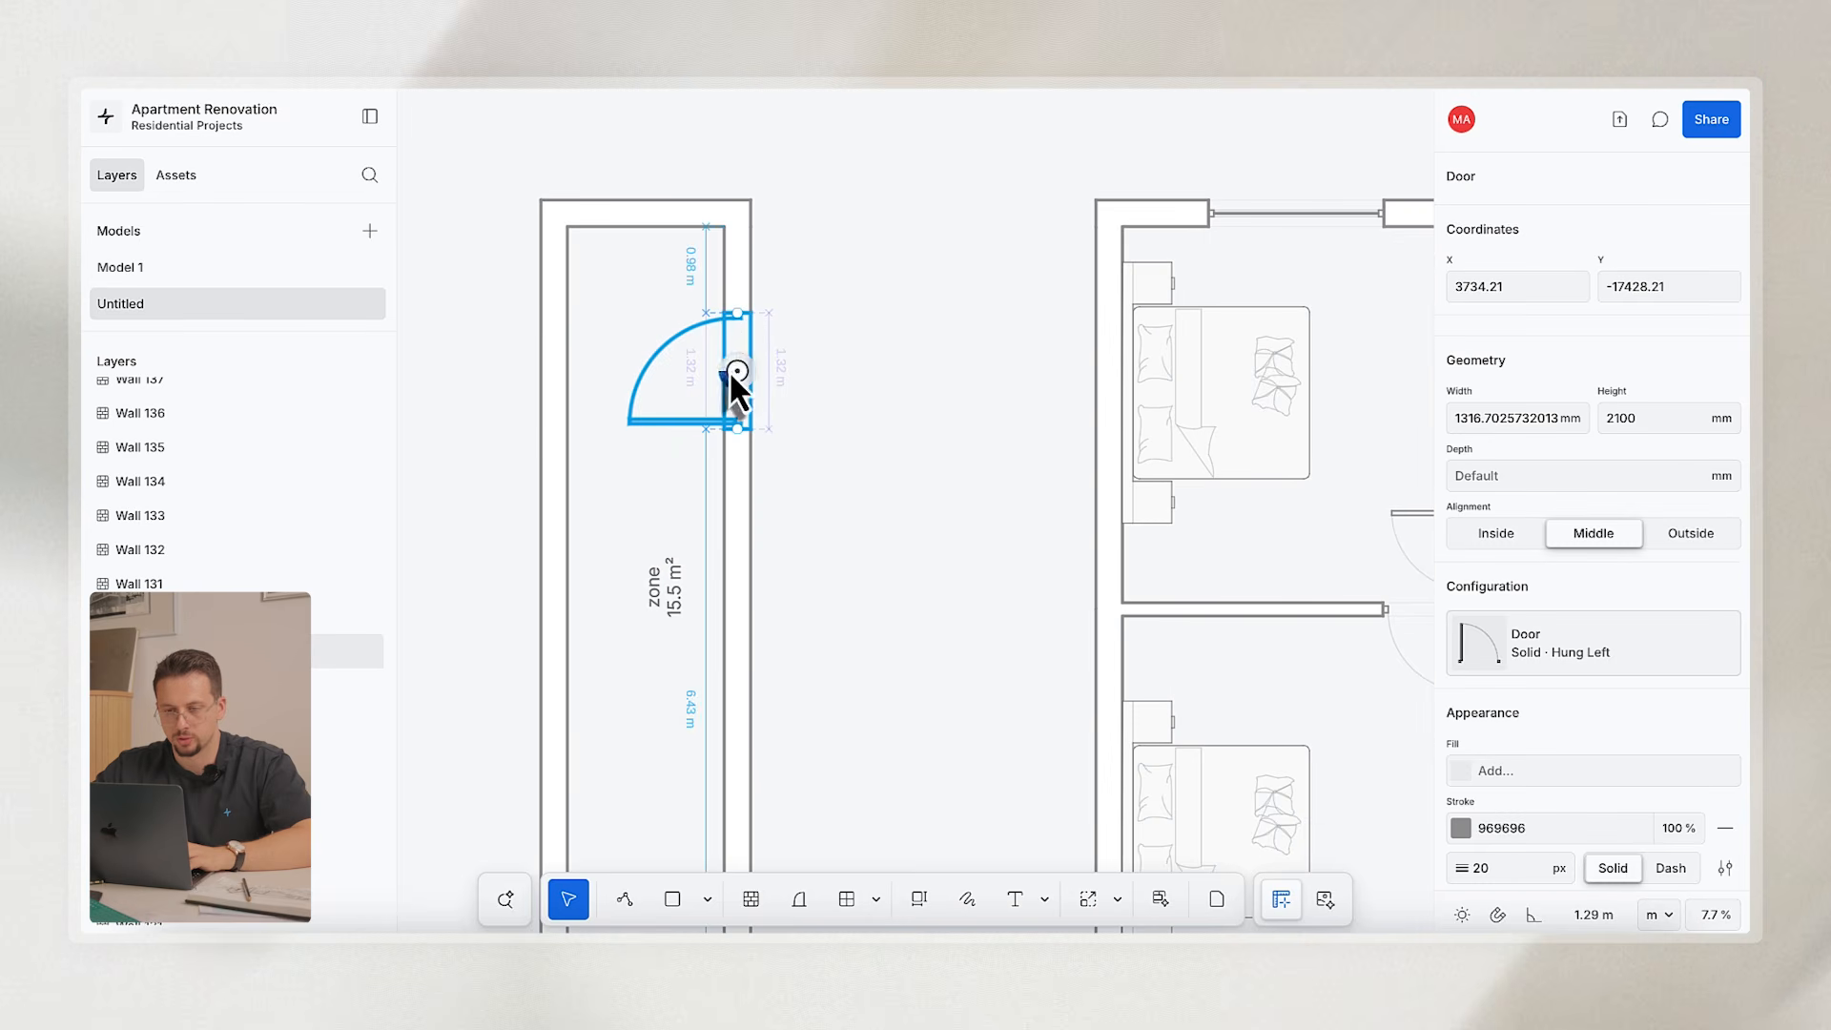
left_click(731, 368)
scroll(878, 601, "down", 5)
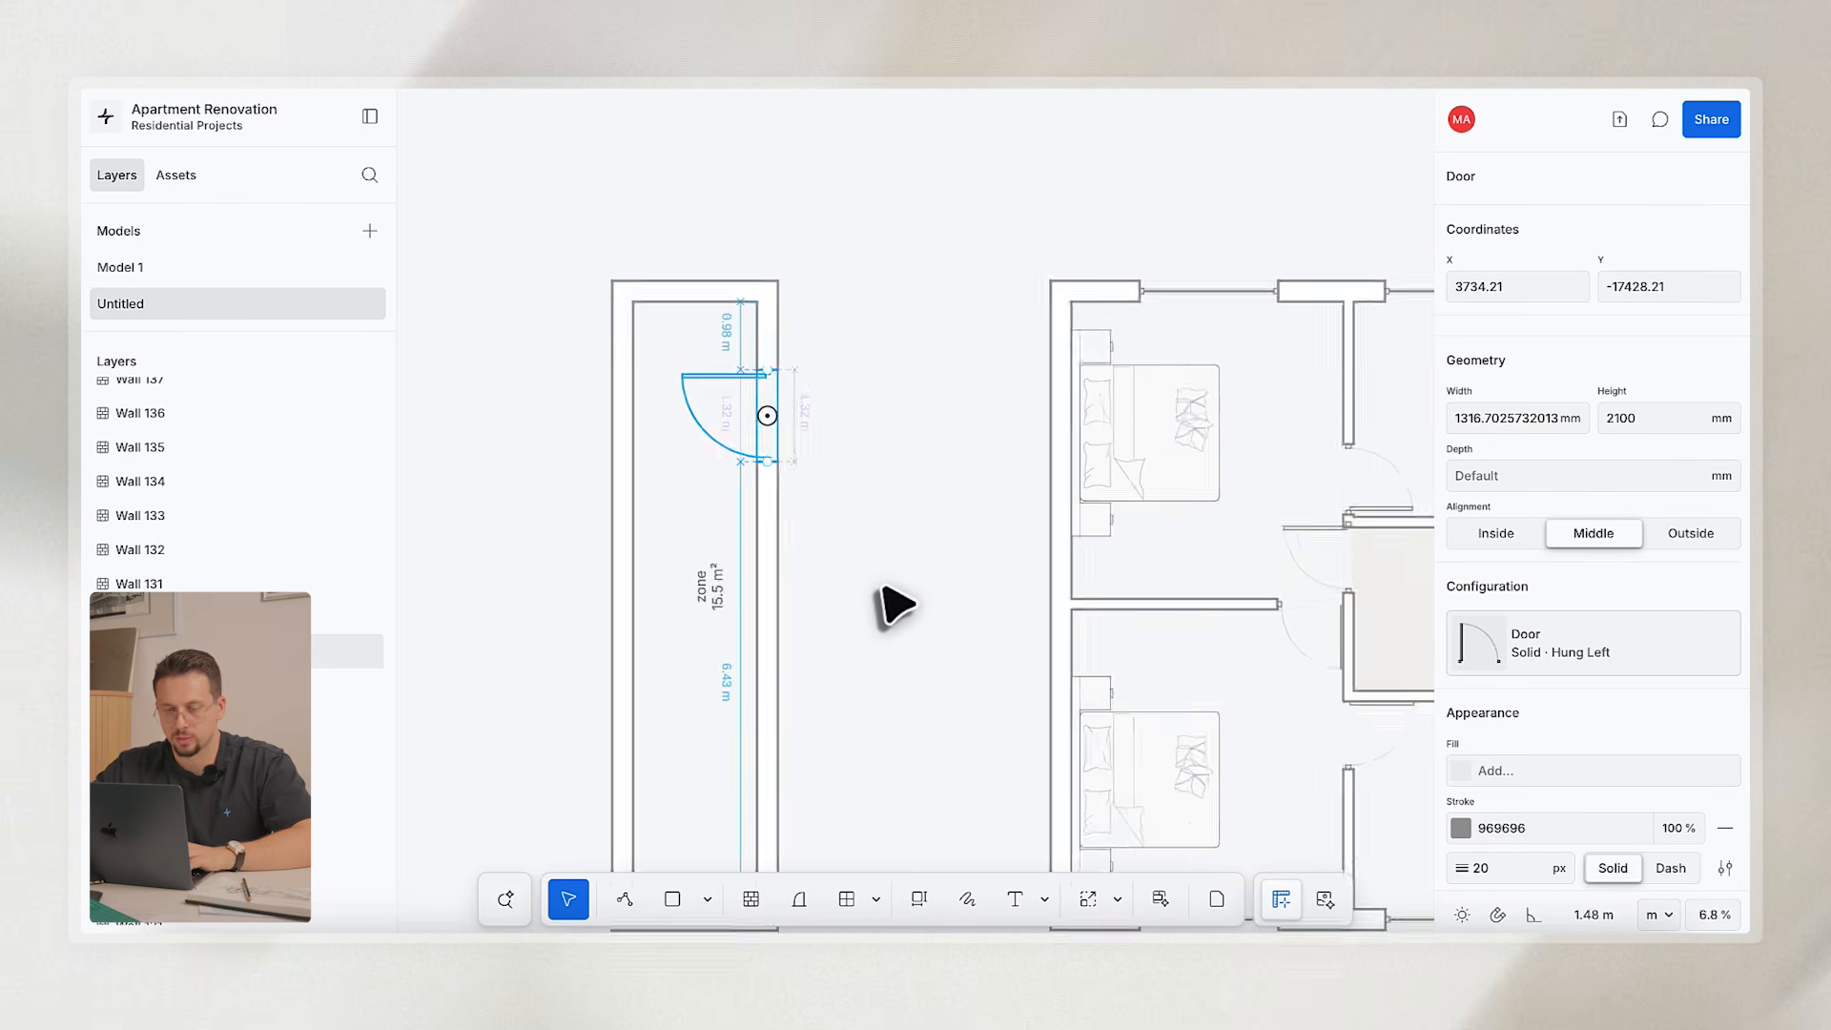
Draw a courtyard rectangle of about 3.92 by 9.31 m between the zone and the main building, and send it to the back.
key("r")
scroll(890, 286, "up", 13)
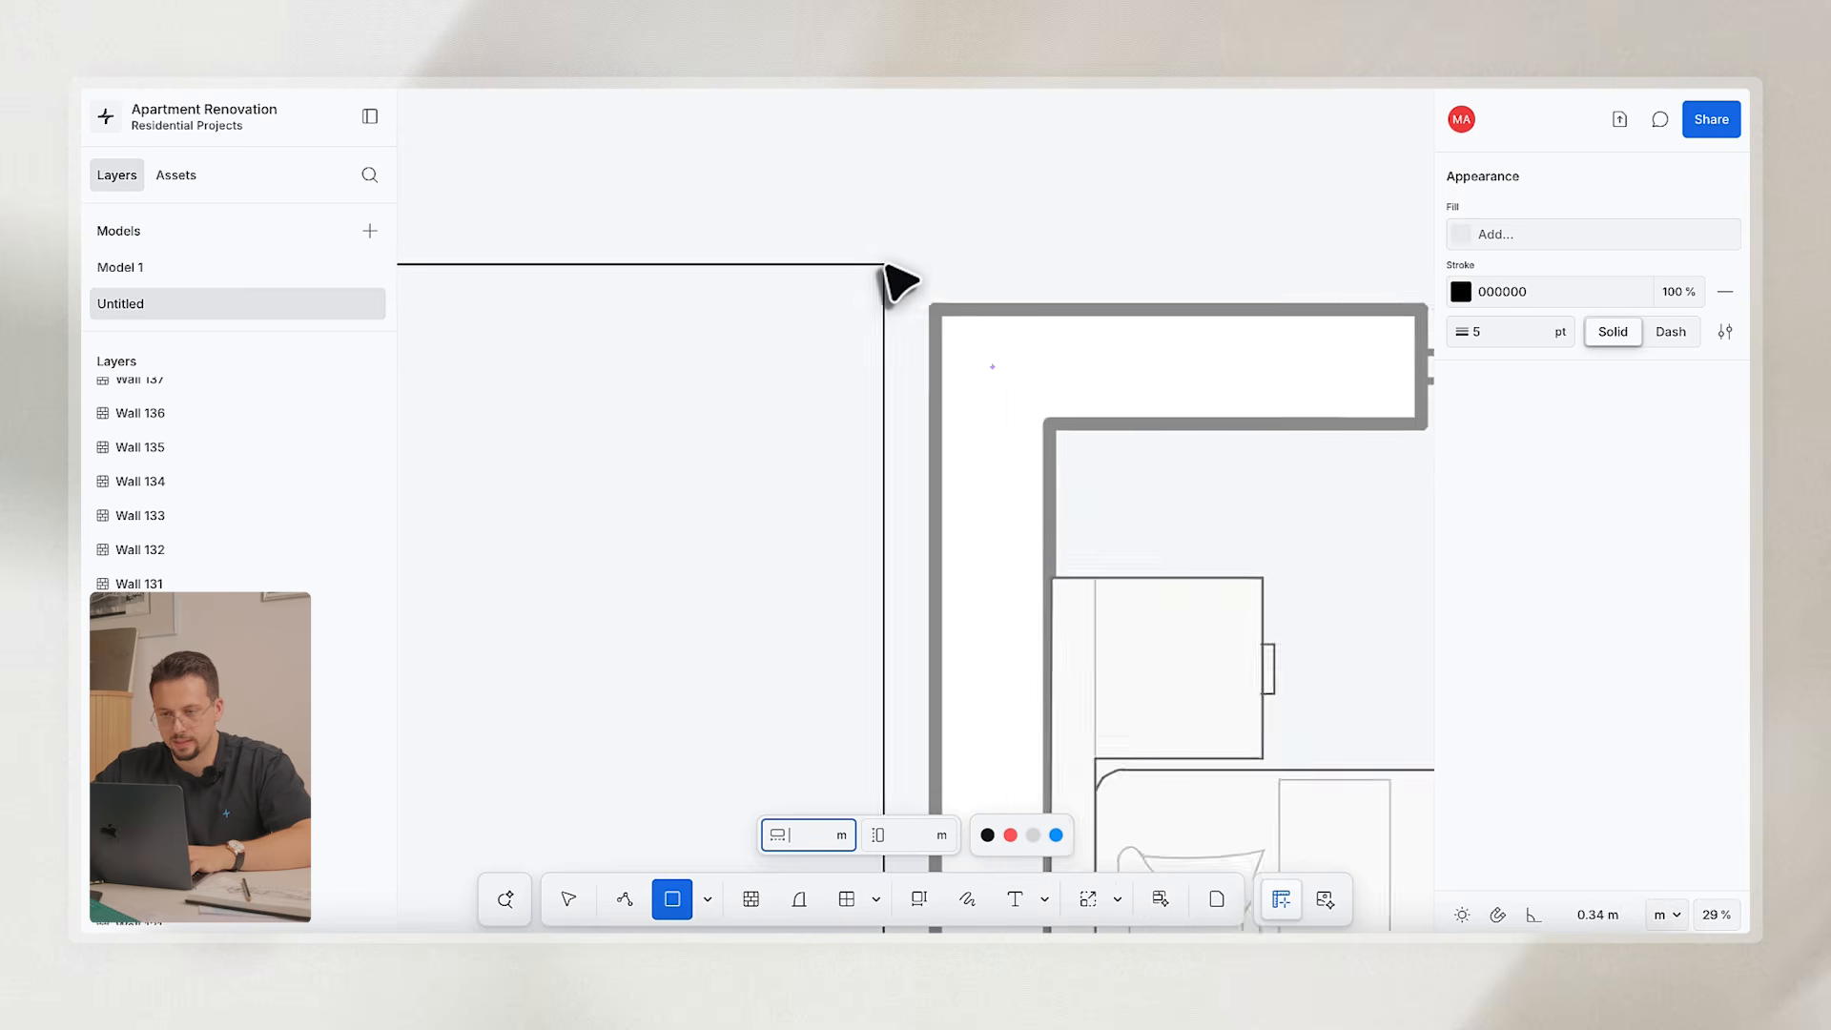
left_click_drag(937, 326, 969, 341)
scroll(992, 267, "down", 10)
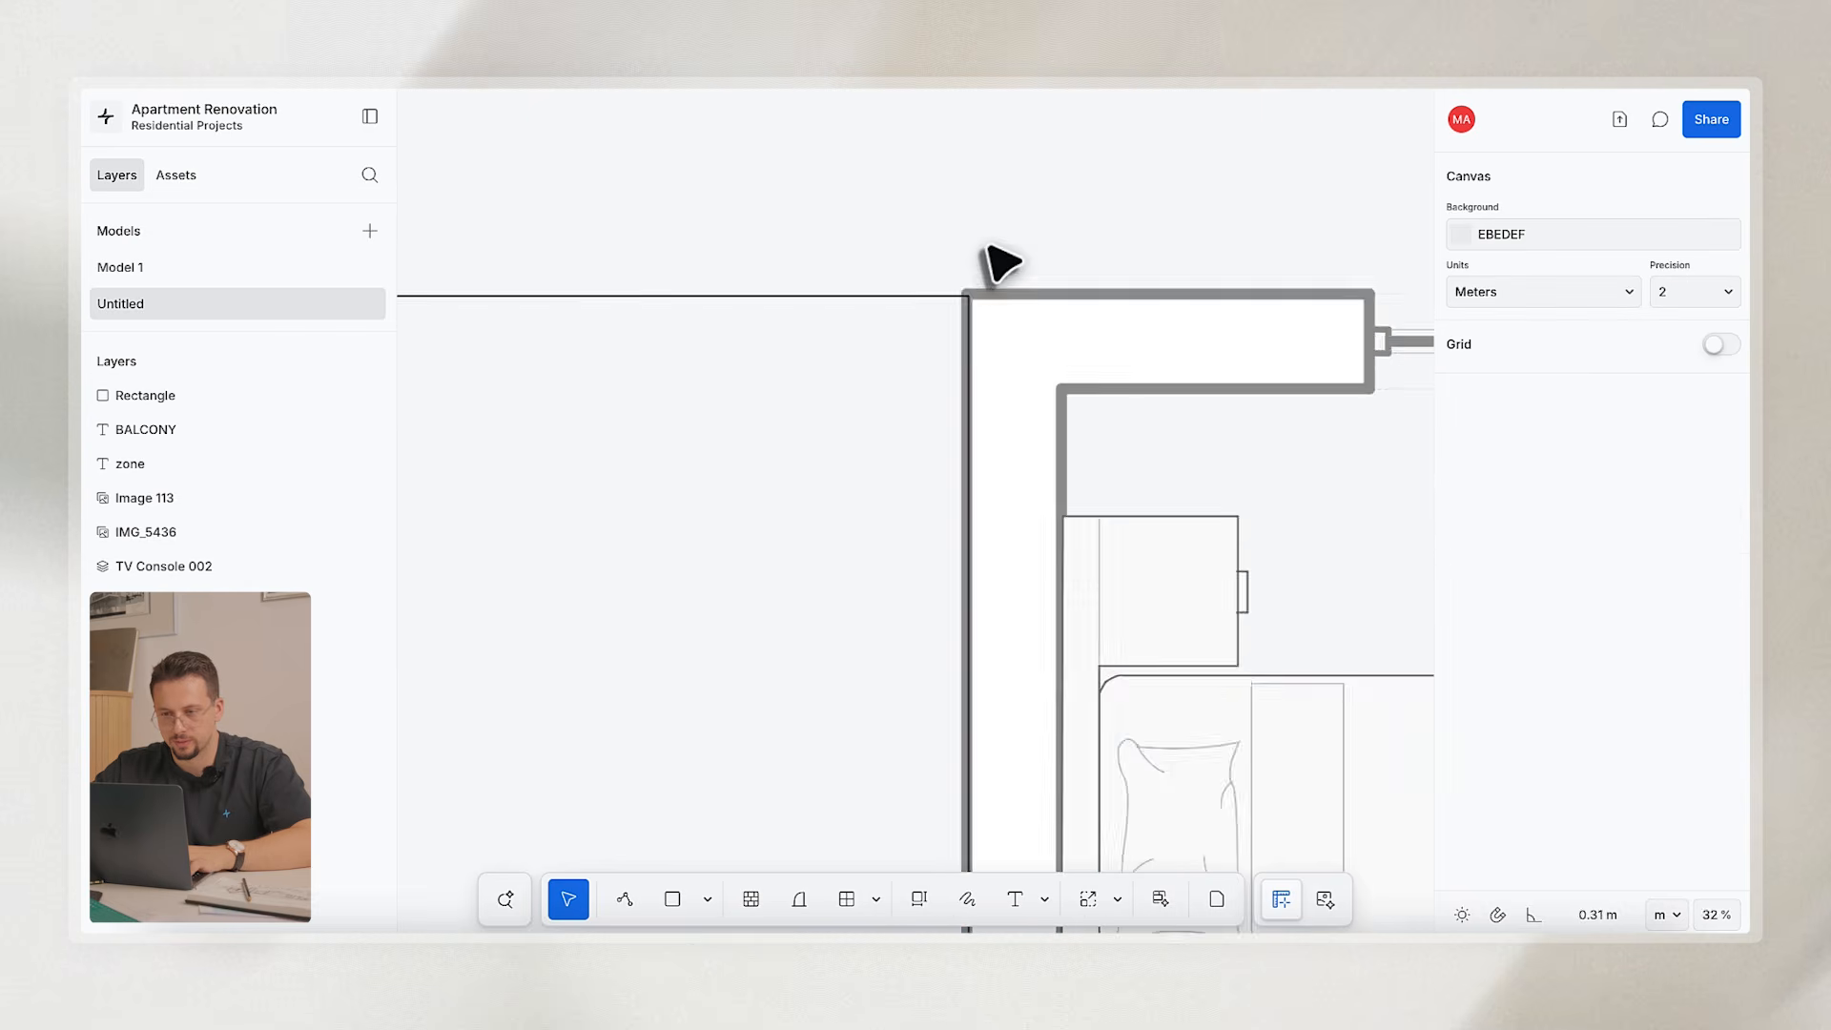
scroll(1058, 572, "down", 4)
scroll(1030, 620, "down", 2)
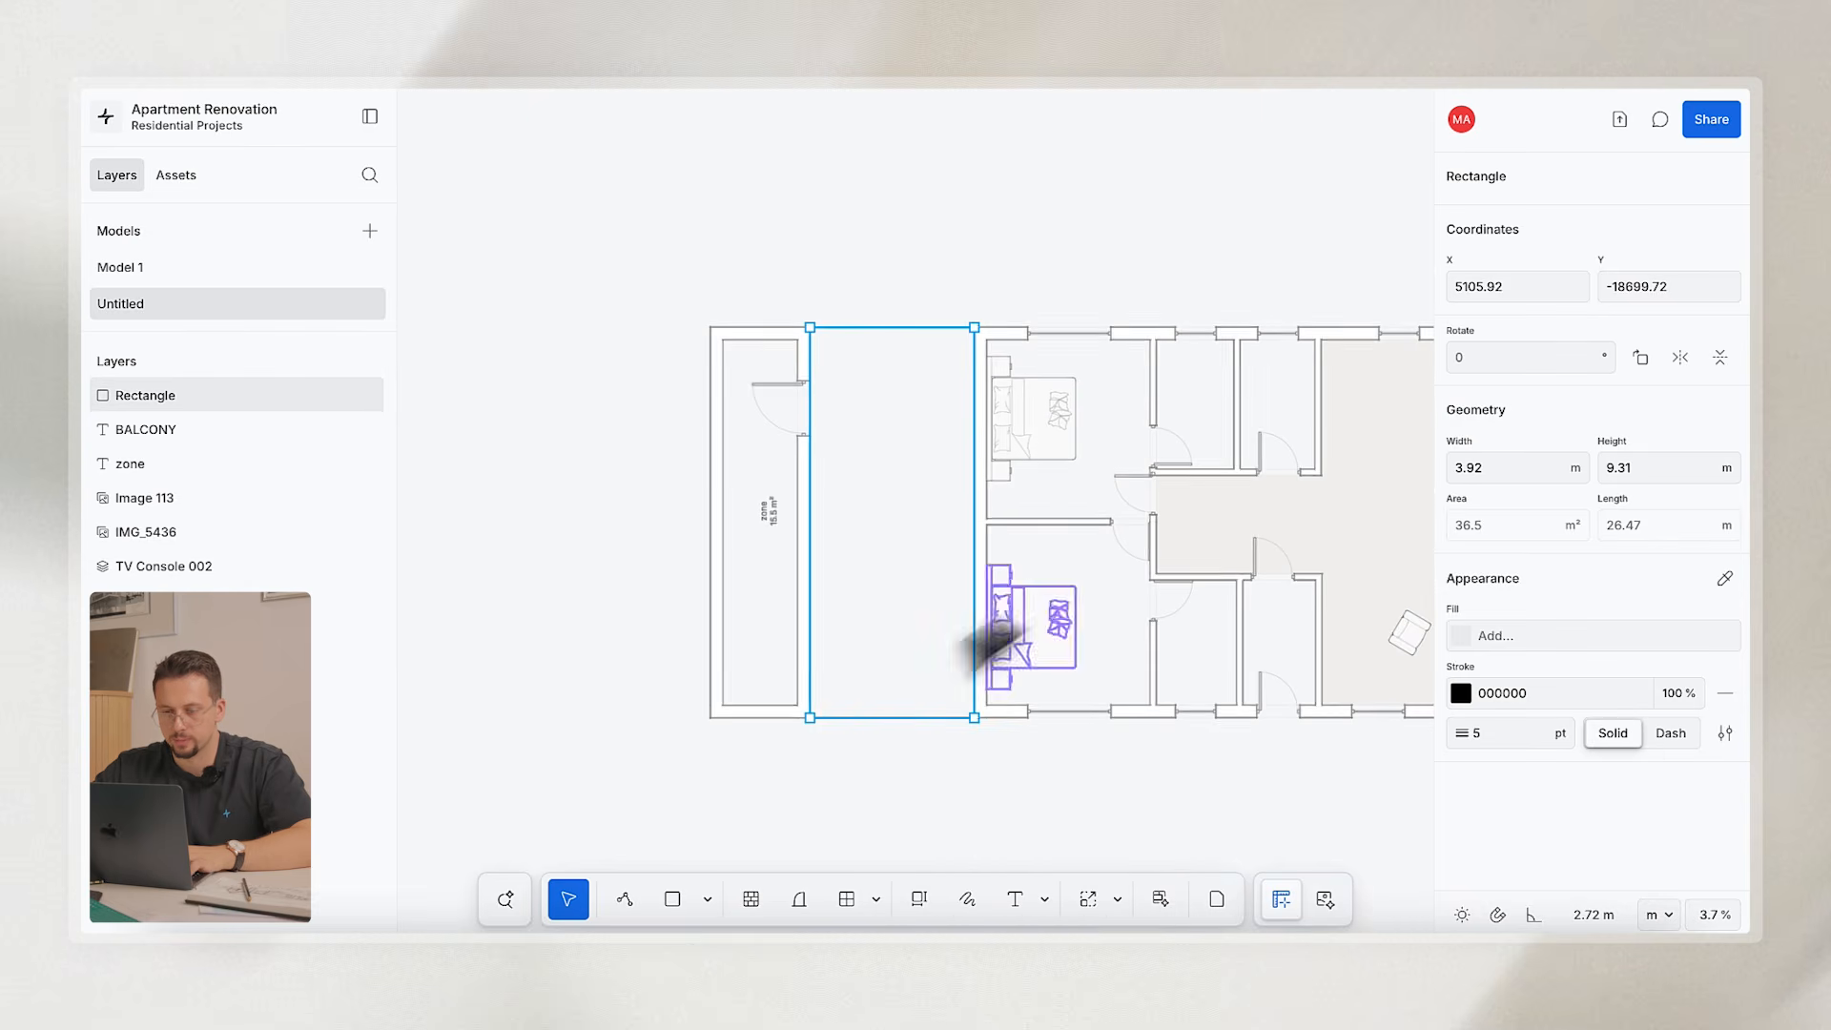
right_click(911, 679)
left_click(1021, 480)
left_click(1128, 809)
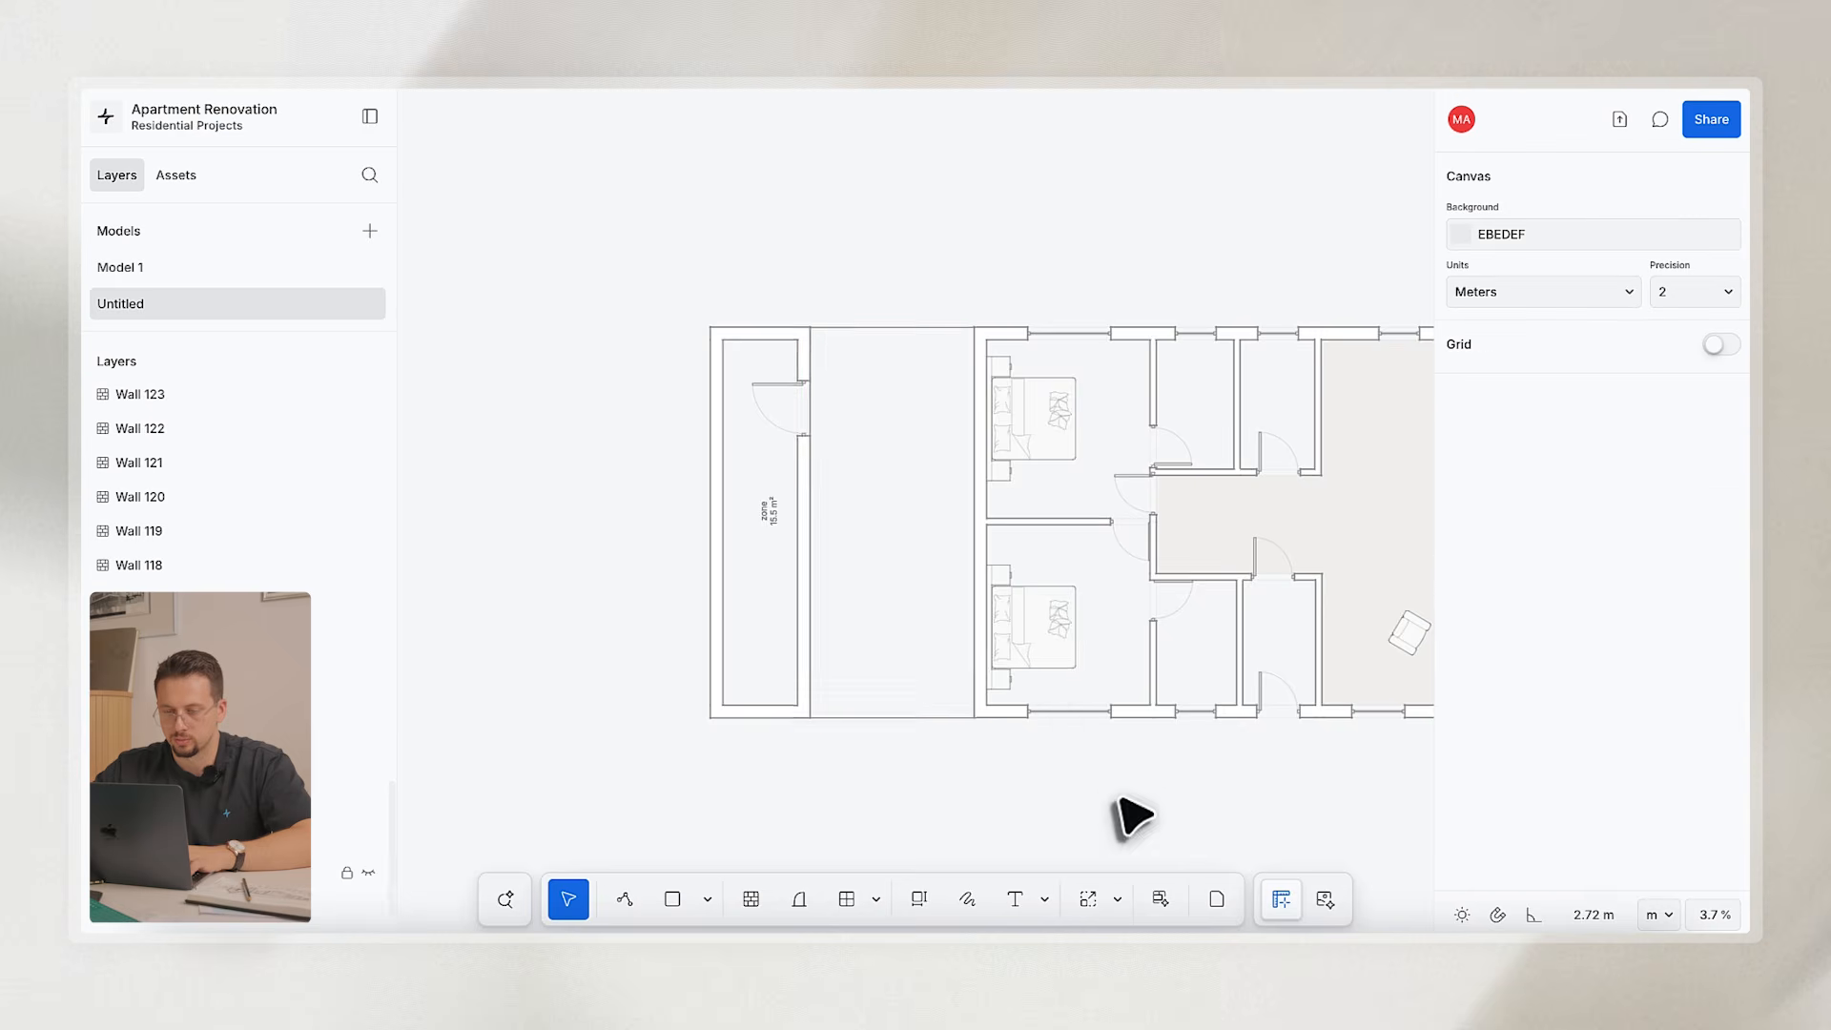
Shift the two aligned walls bordering the living room about 0.35 m into the living room, widening the rooms beside it.
scroll(1128, 725, "right", 5)
scroll(736, 810, "down", 2)
scroll(961, 777, "up", 8)
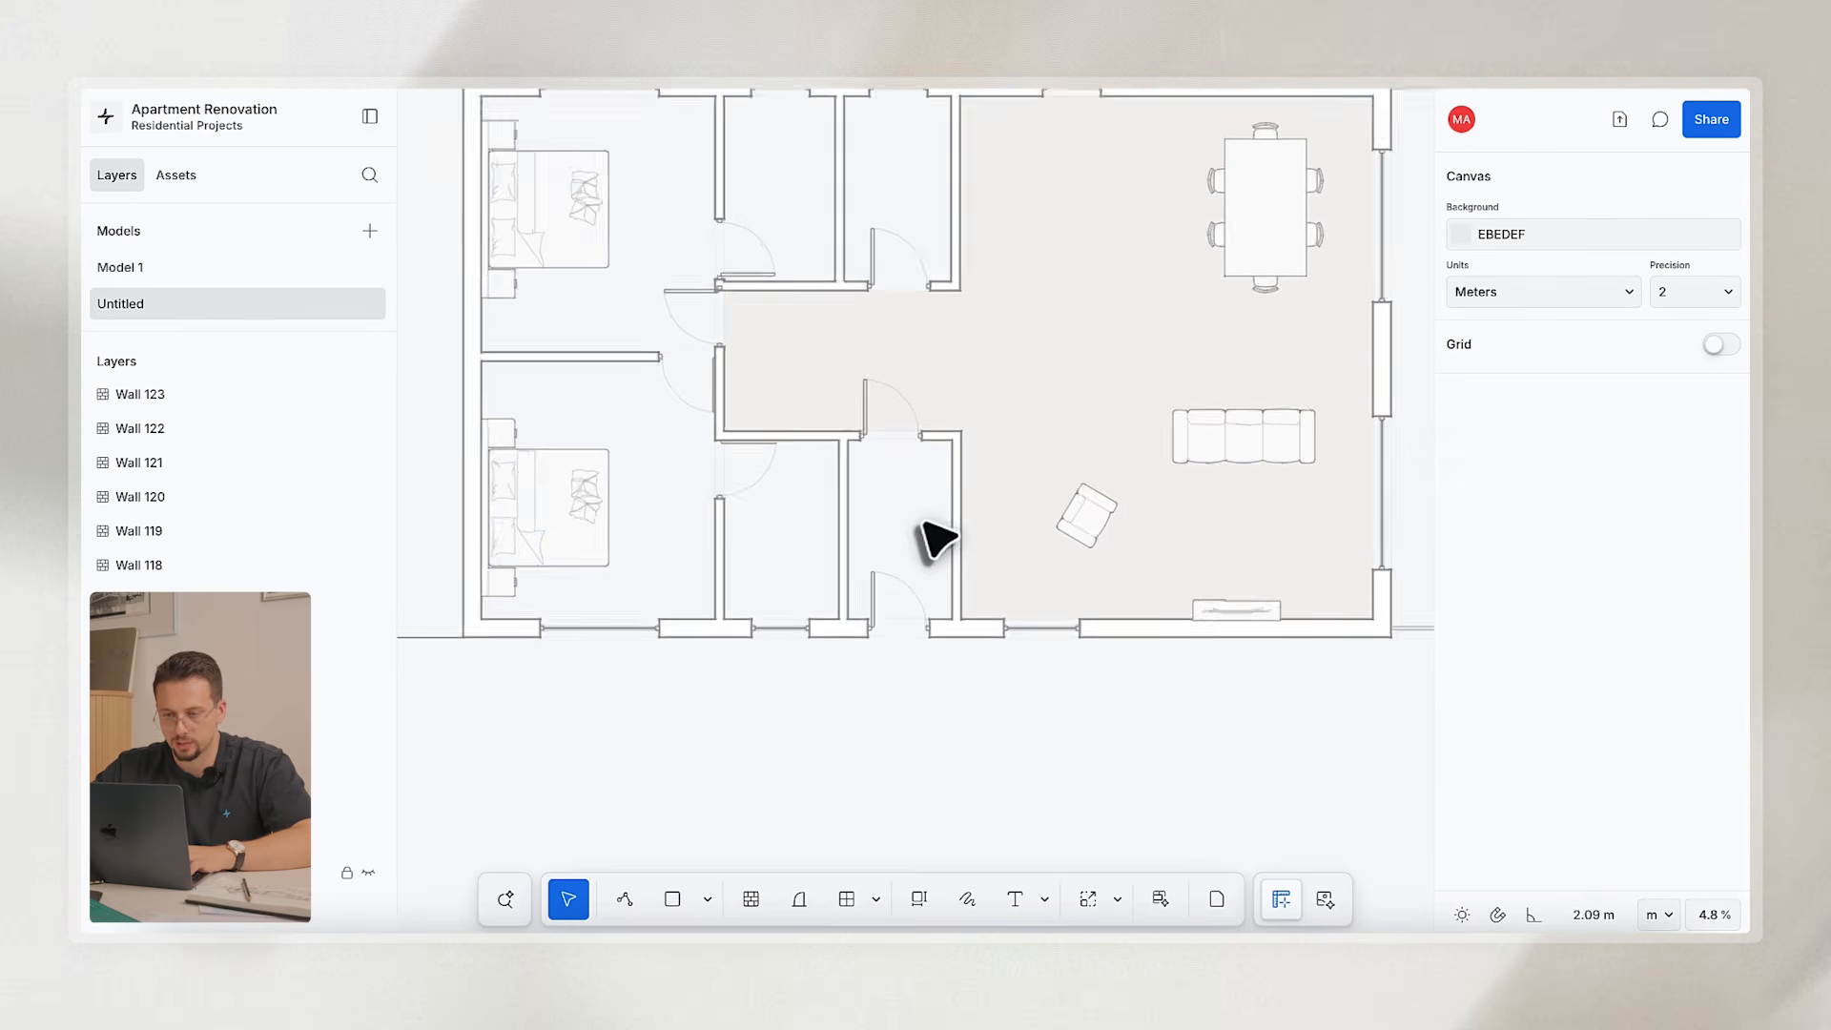
mouse_move(863, 656)
left_mouse_down()
mouse_move(834, 642)
mouse_move(834, 397)
mouse_move(839, 679)
left_mouse_up()
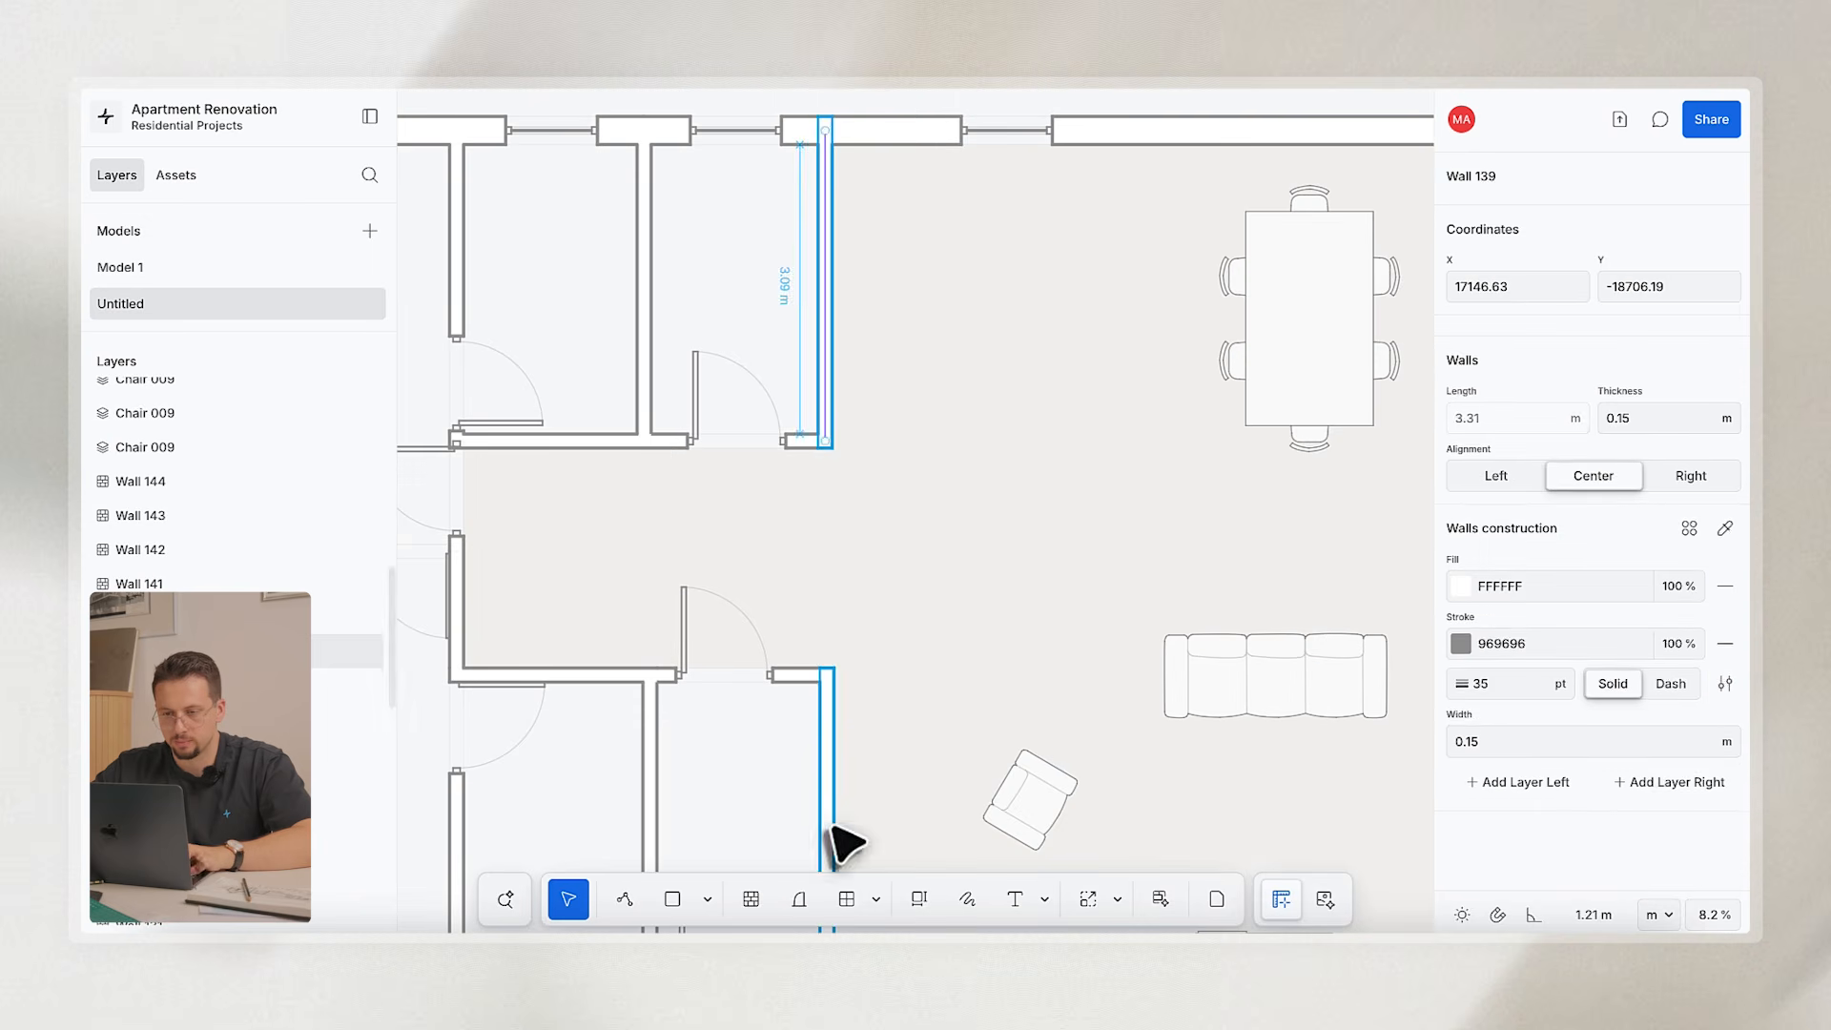
left_click(828, 828, "shift")
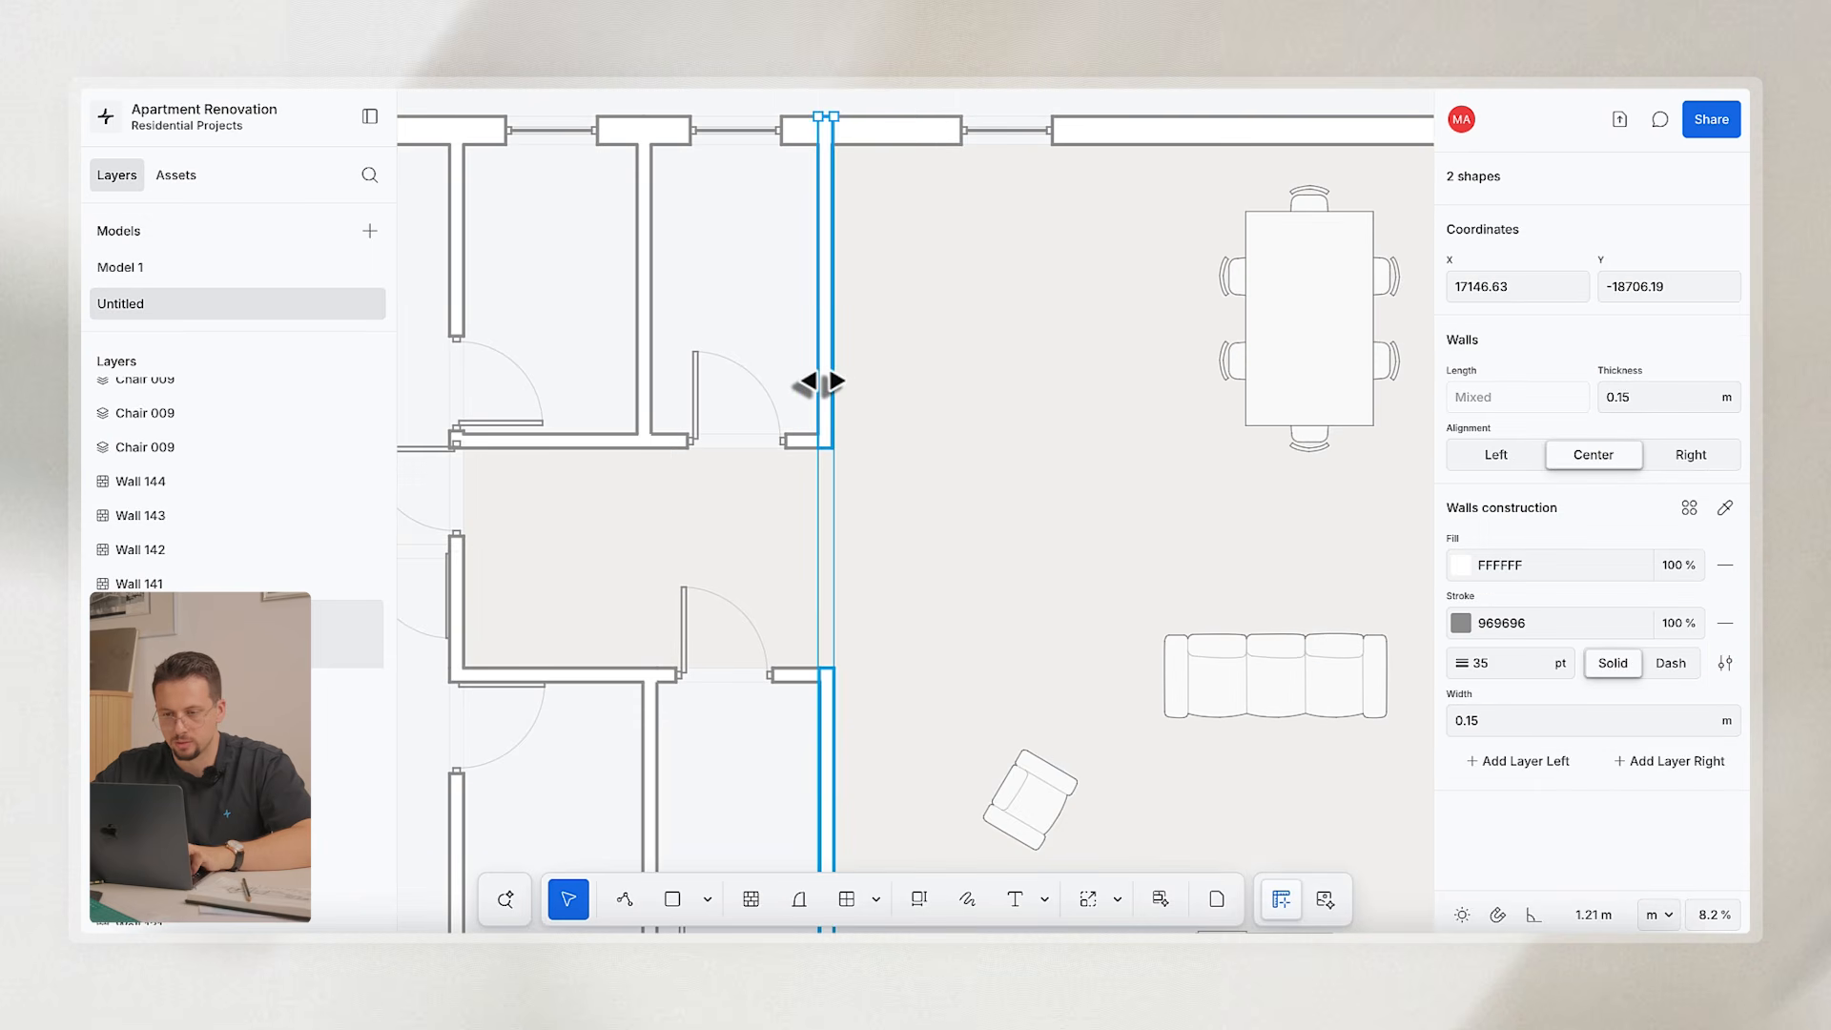
scroll(825, 382, "up", 3)
left_click_drag(833, 467, 891, 474)
scroll(891, 474, "down", 4)
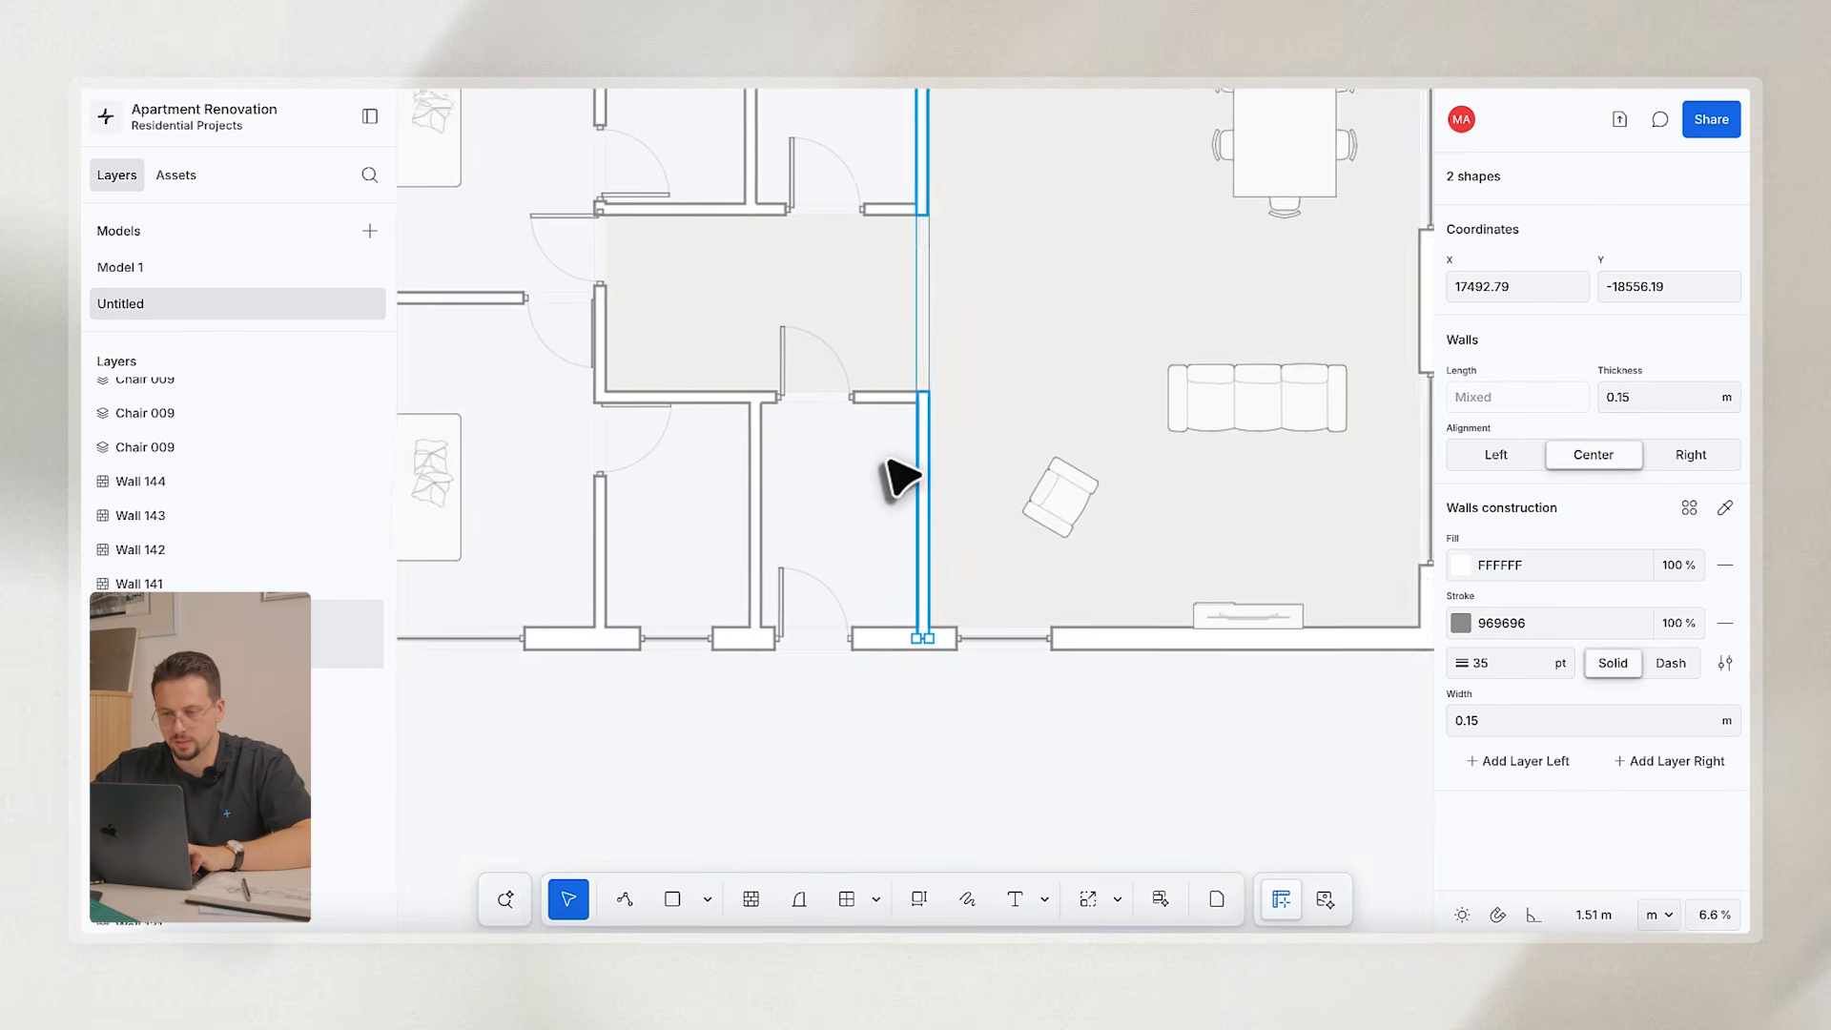
left_click(940, 830)
Set the width of the entrance door in the lower exterior wall to 1100 mm.
left_click(818, 656)
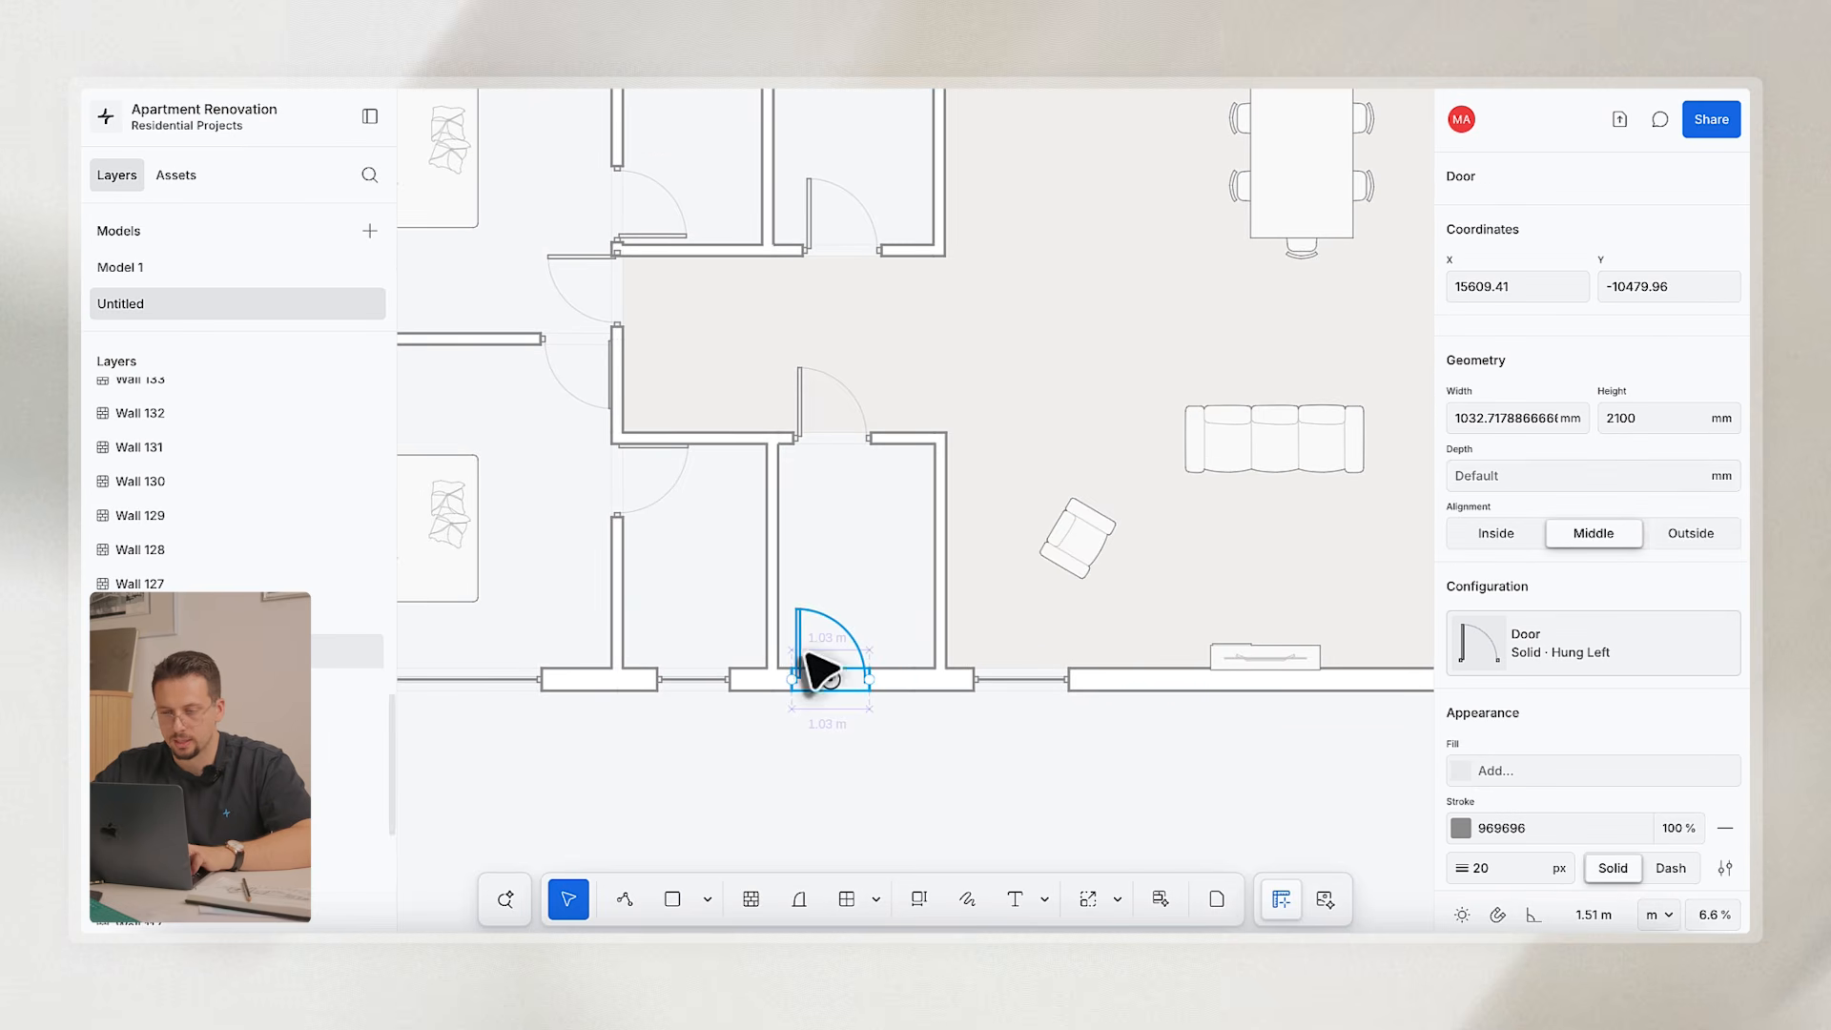
left_click(1543, 418)
type("1100")
key("Return")
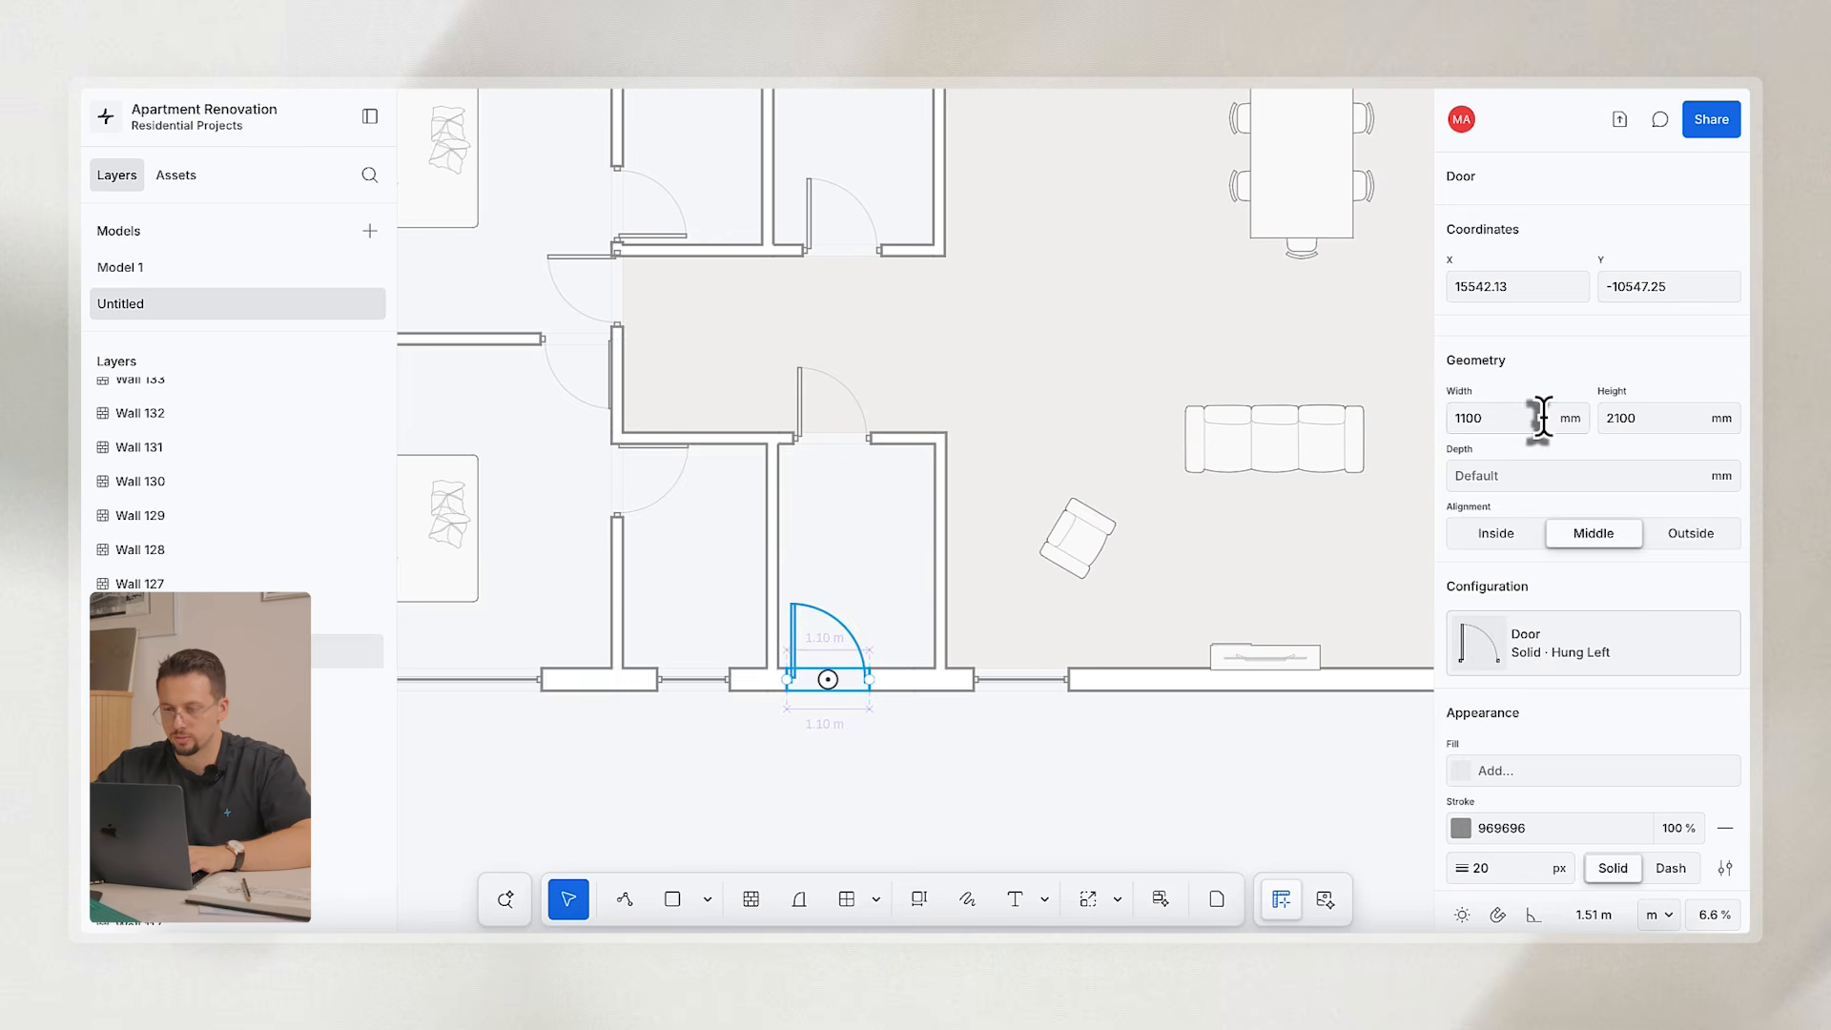
left_click(1070, 782)
scroll(1070, 782, "down", 5)
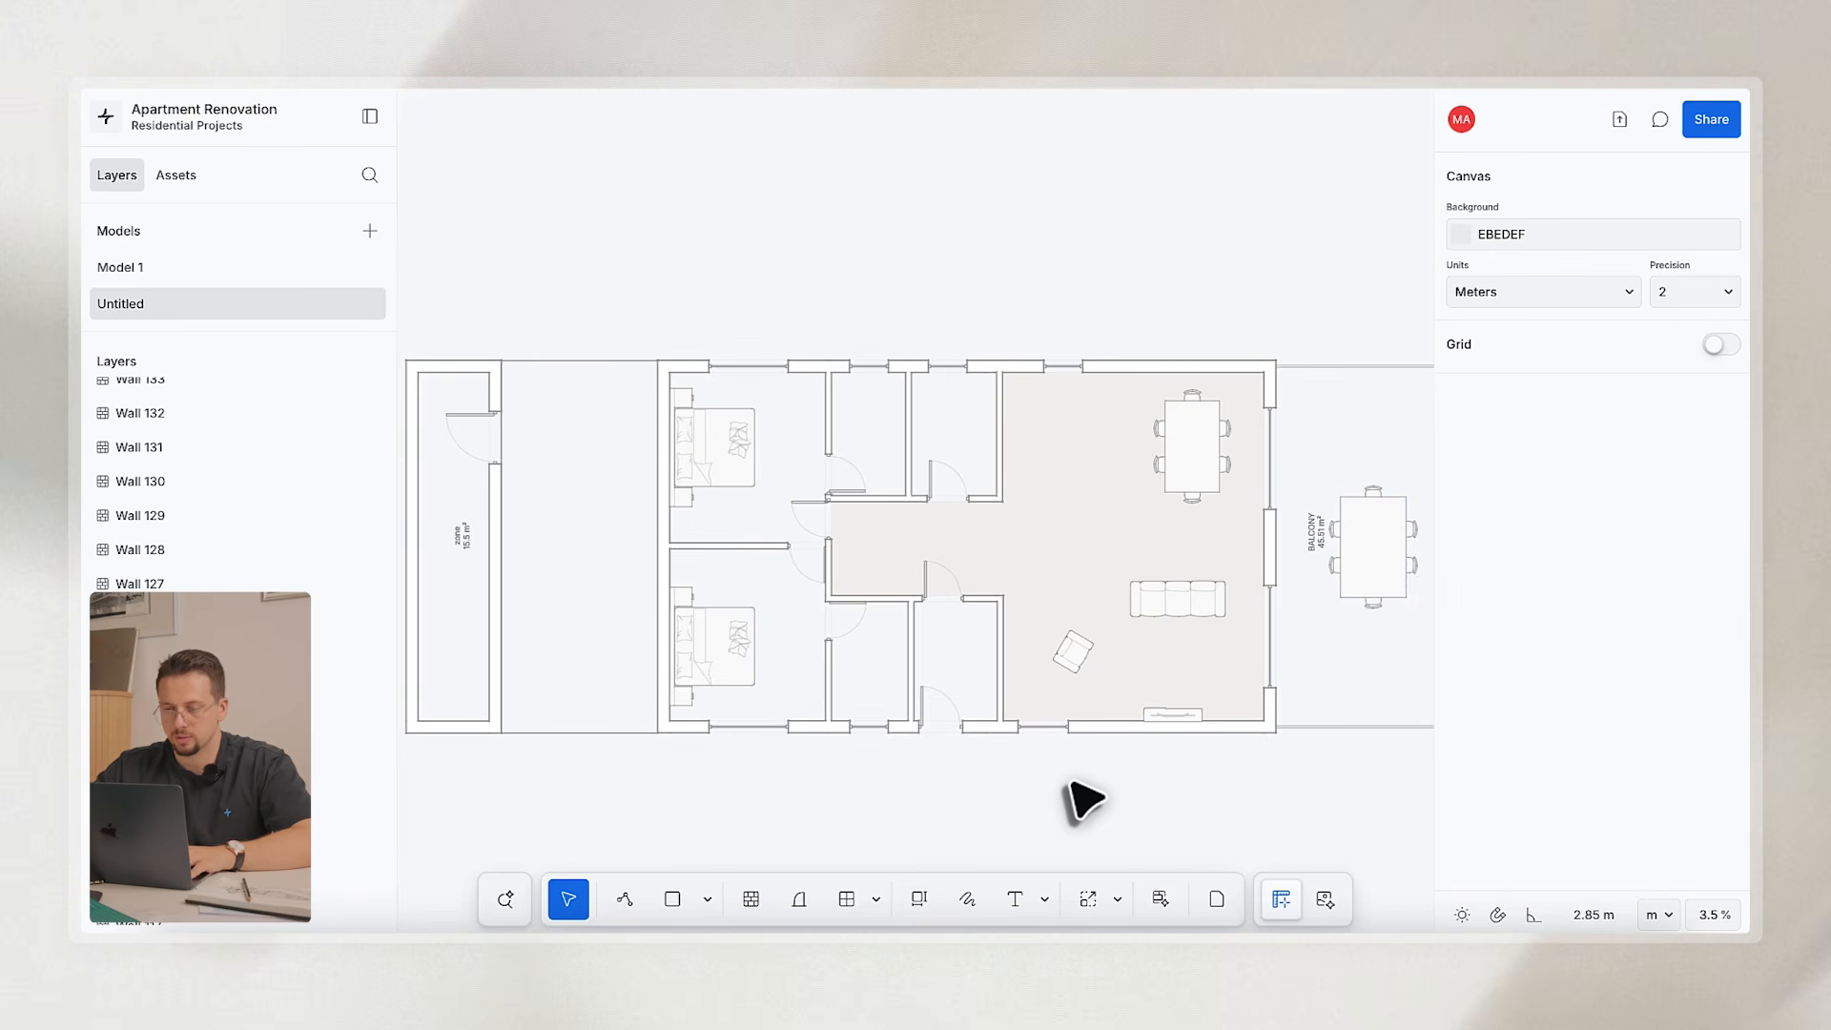
Delete the partition beside the entrance hall and extend the aligned upper partition across the corridor down to the lower exterior wall.
scroll(1070, 782, "down", 1)
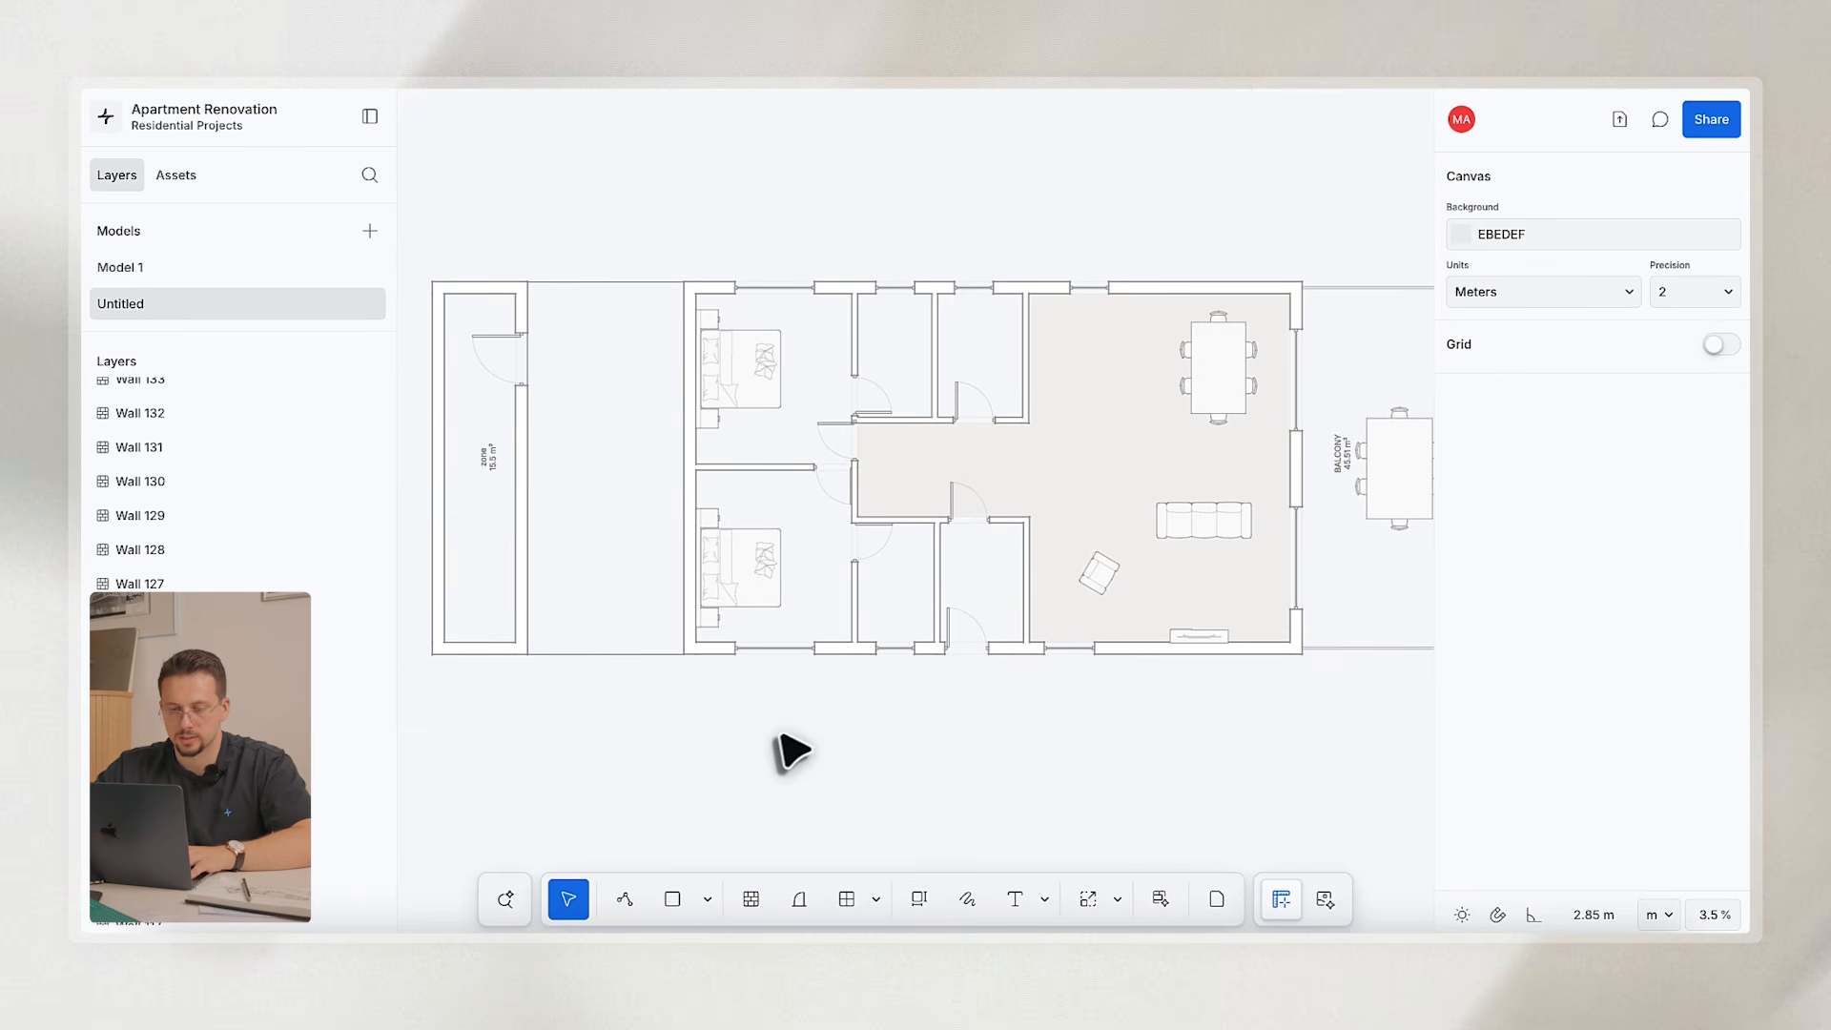
scroll(781, 734, "right", 1)
scroll(781, 734, "down", 4)
scroll(840, 736, "left", 1)
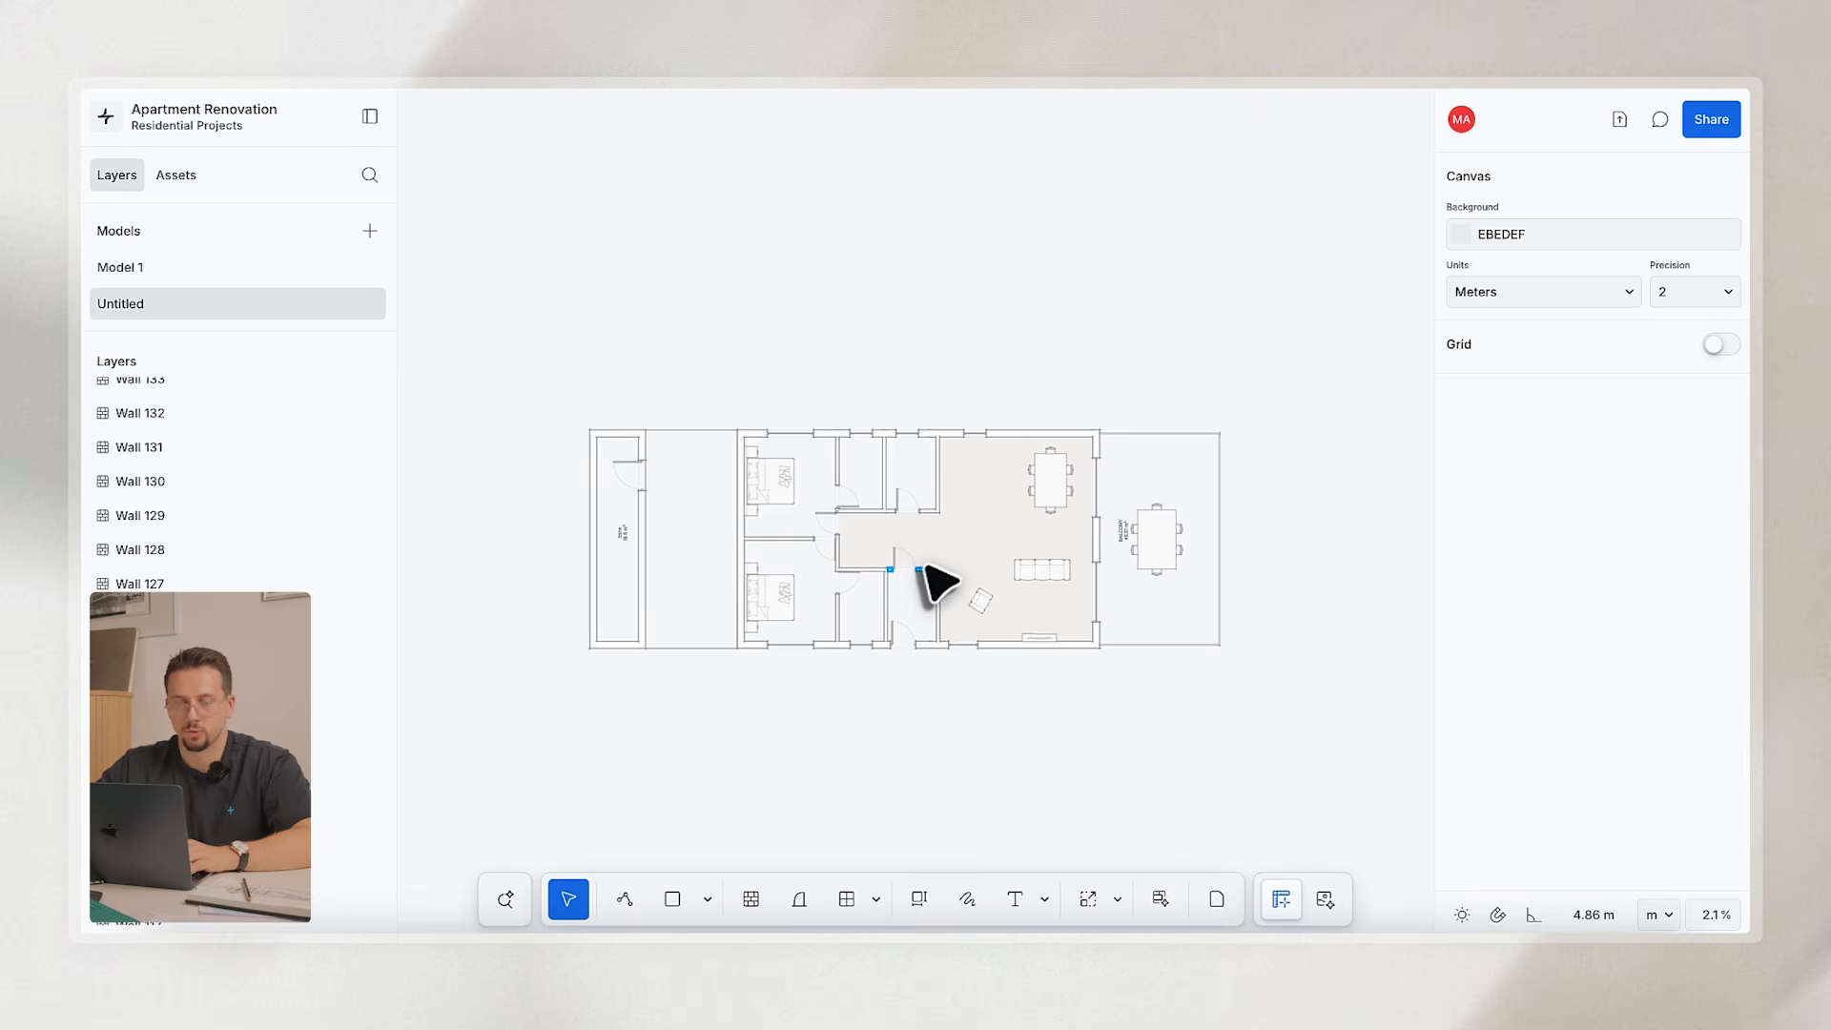
scroll(1001, 687, "down", 1)
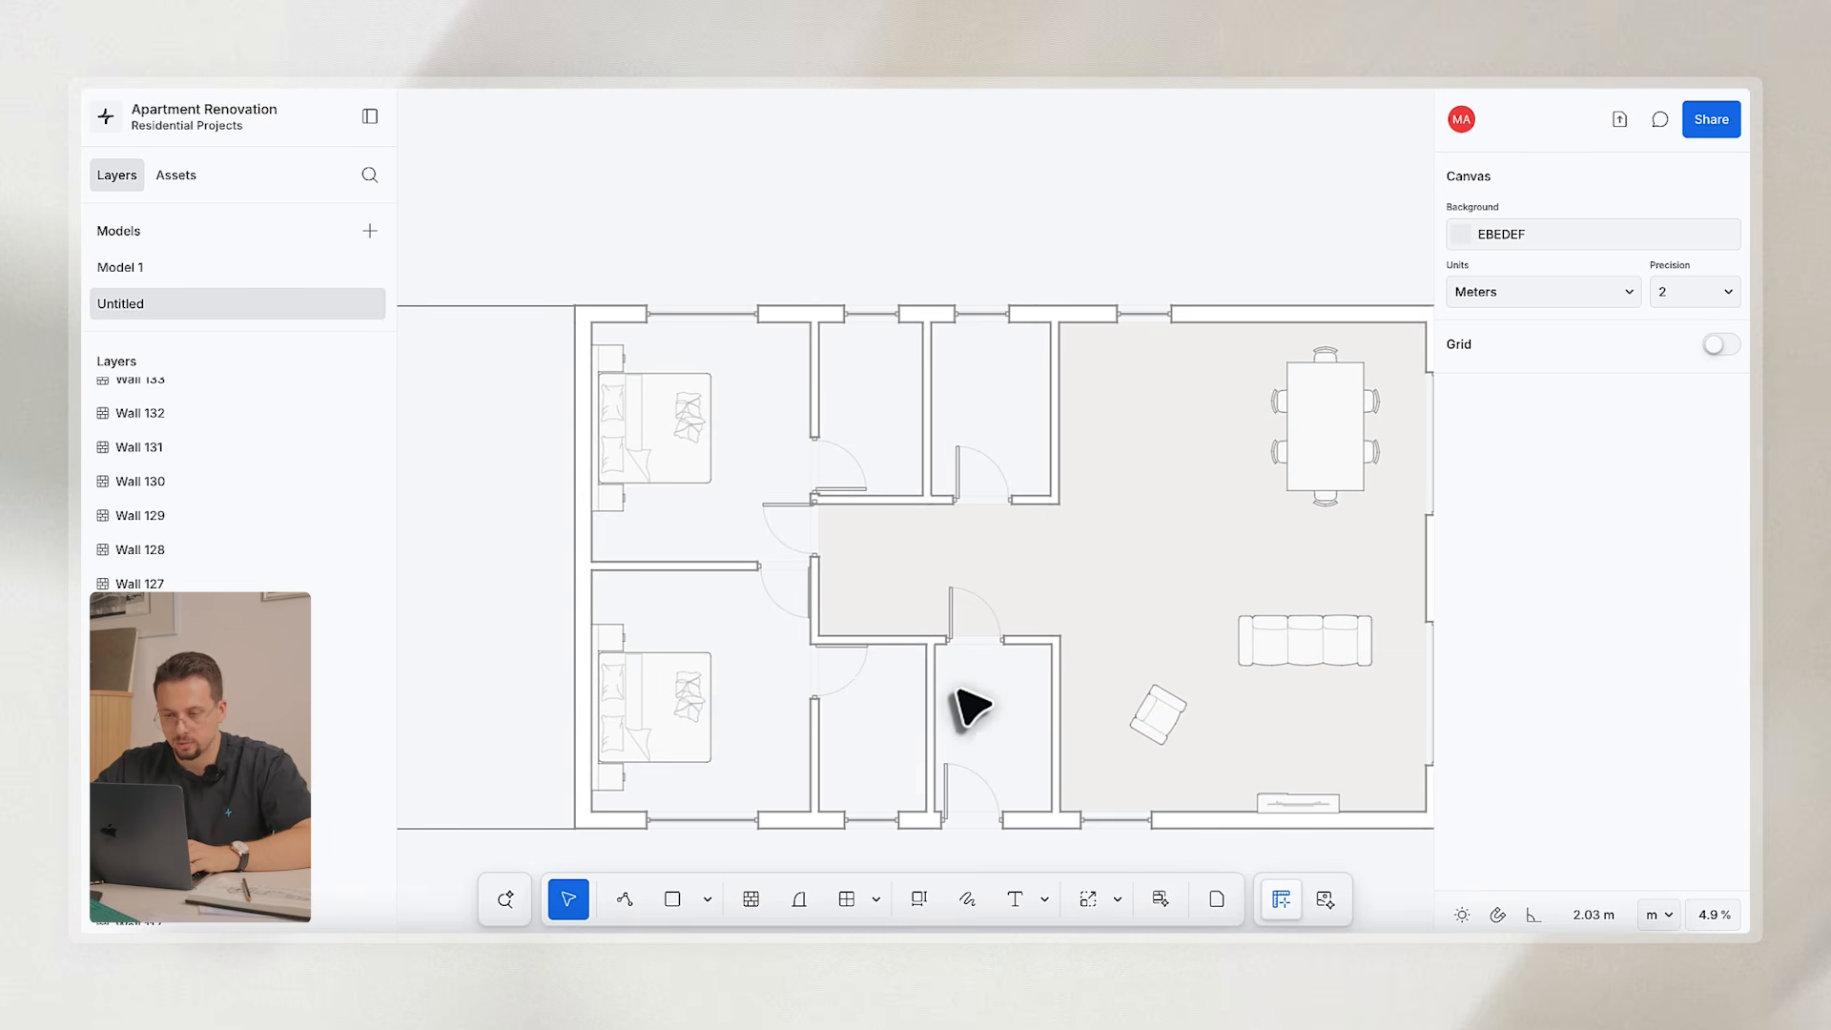
left_click(931, 706)
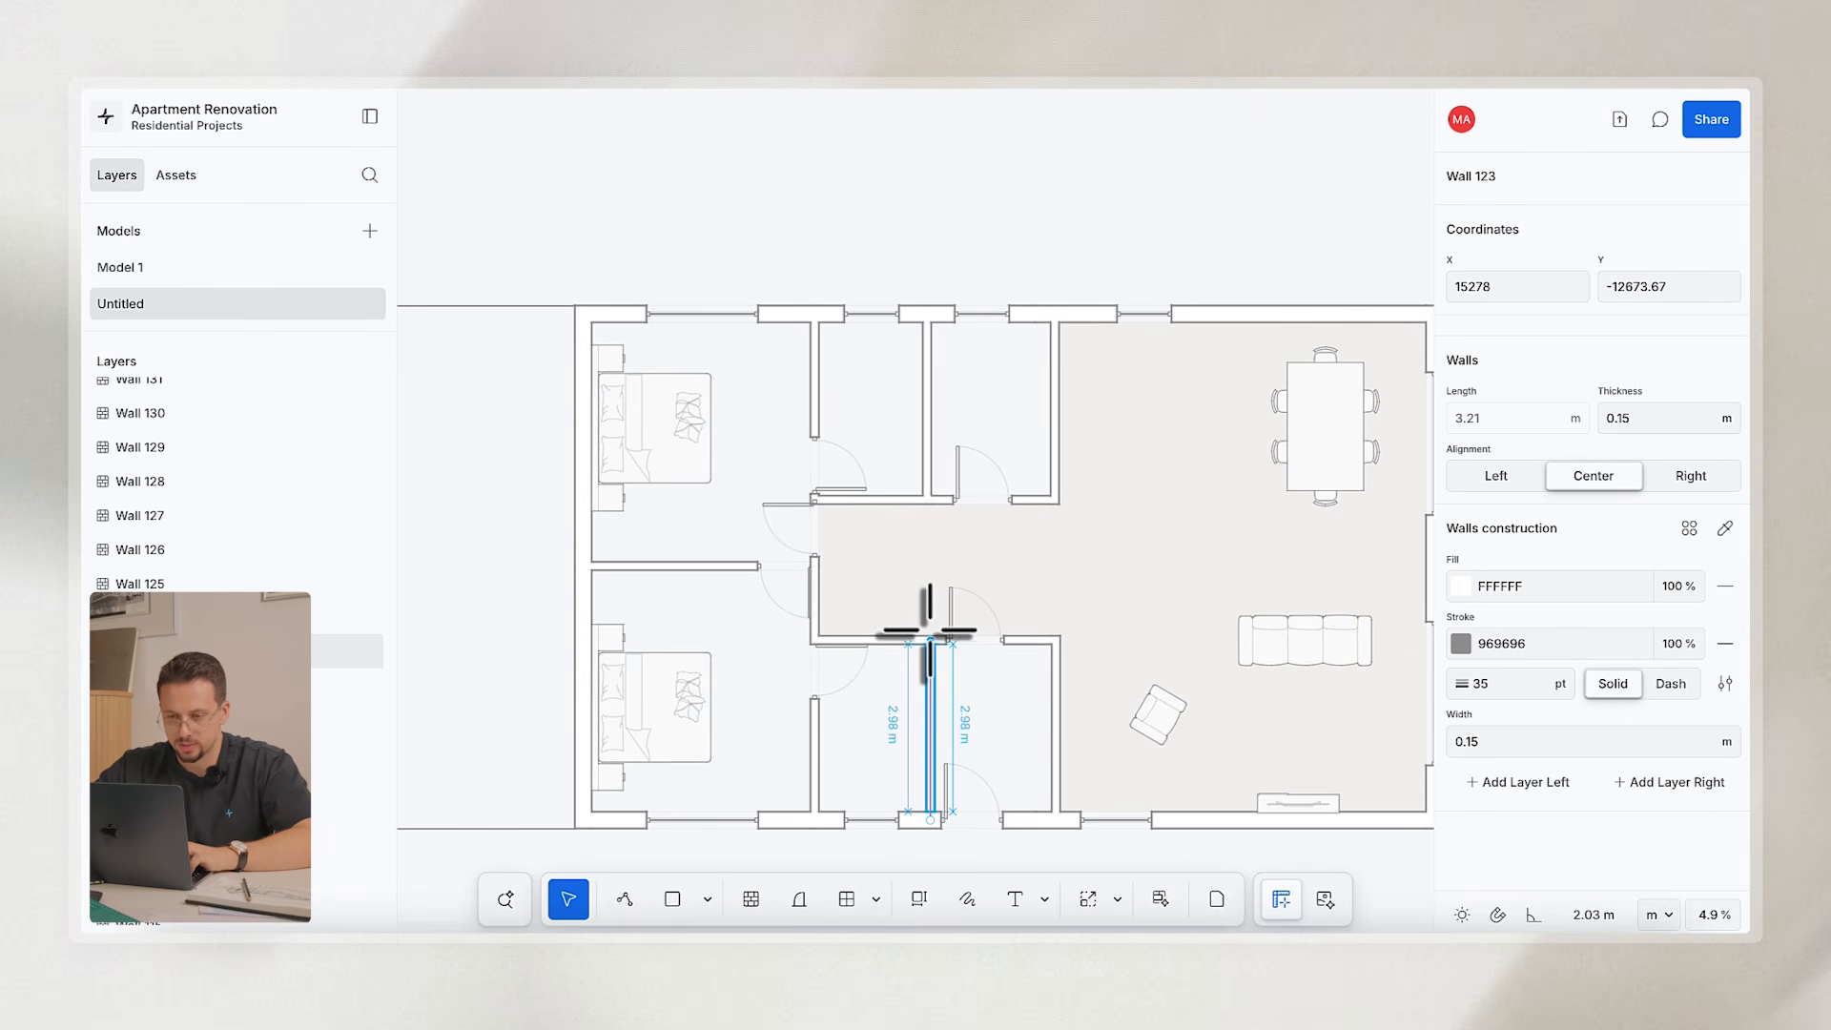
left_click_drag(930, 635, 927, 793)
key("Delete")
left_click(933, 477)
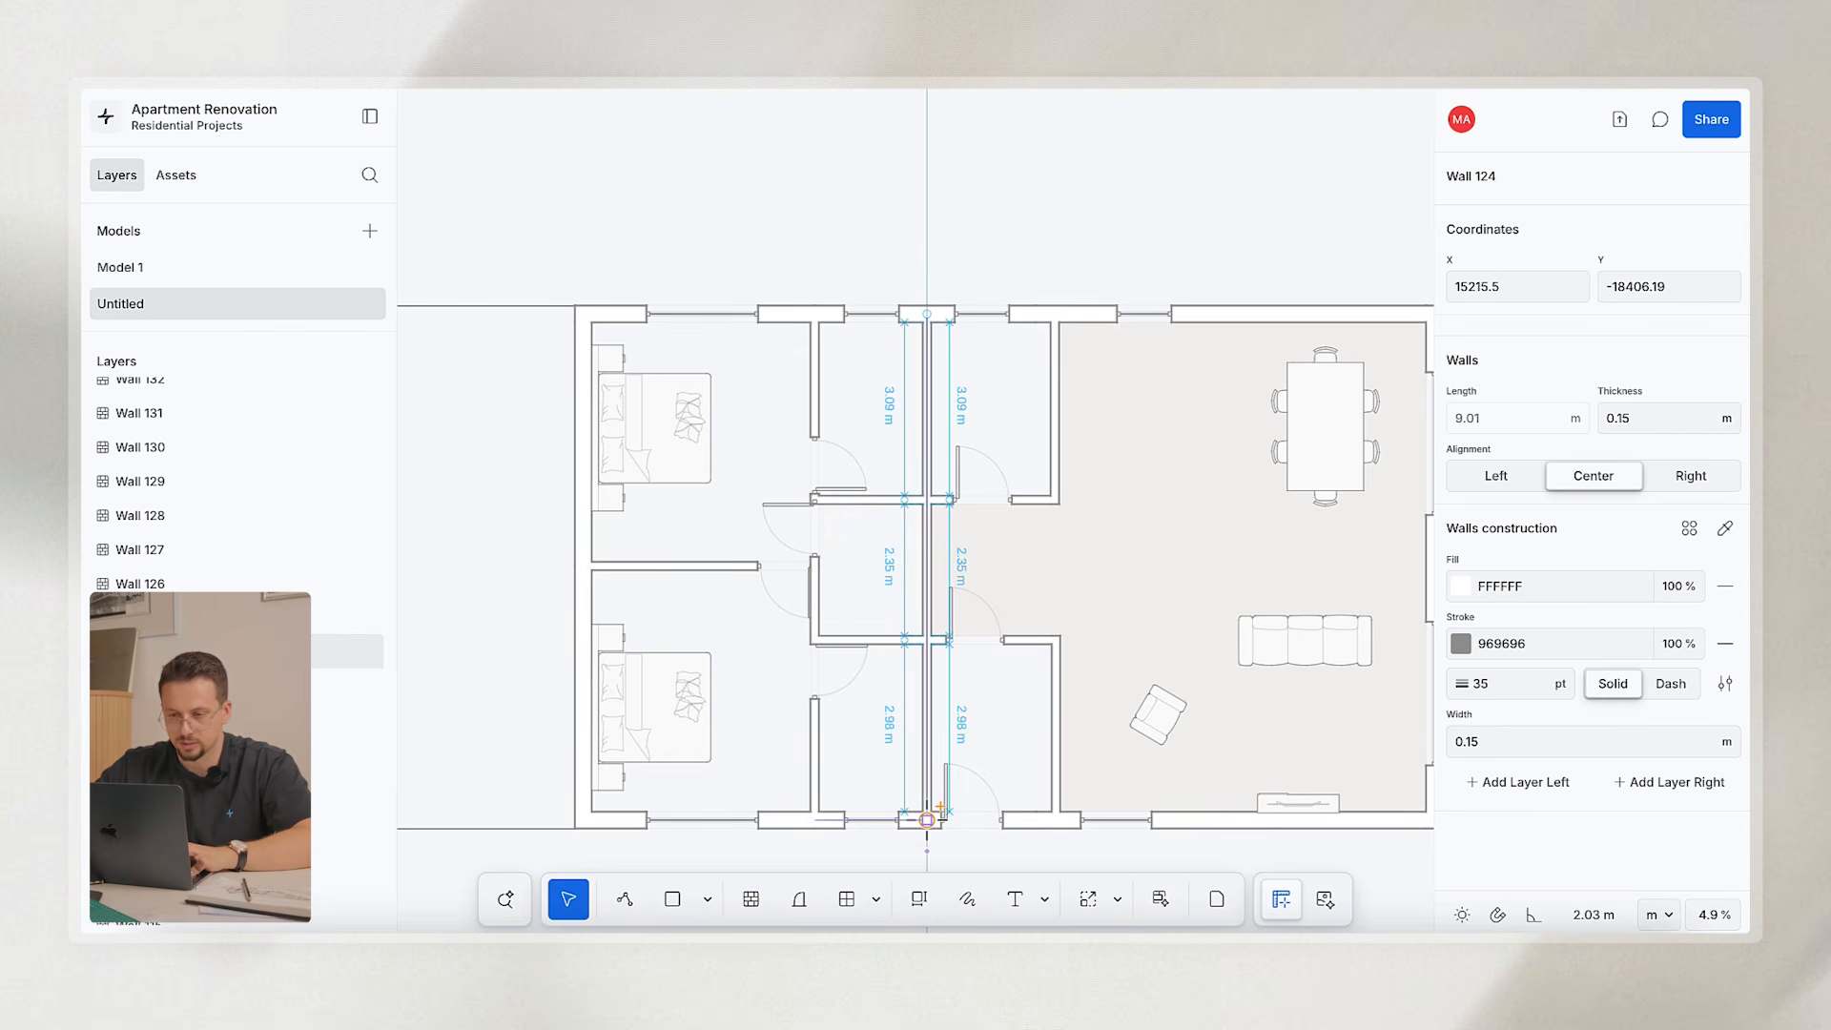
left_click(1071, 535)
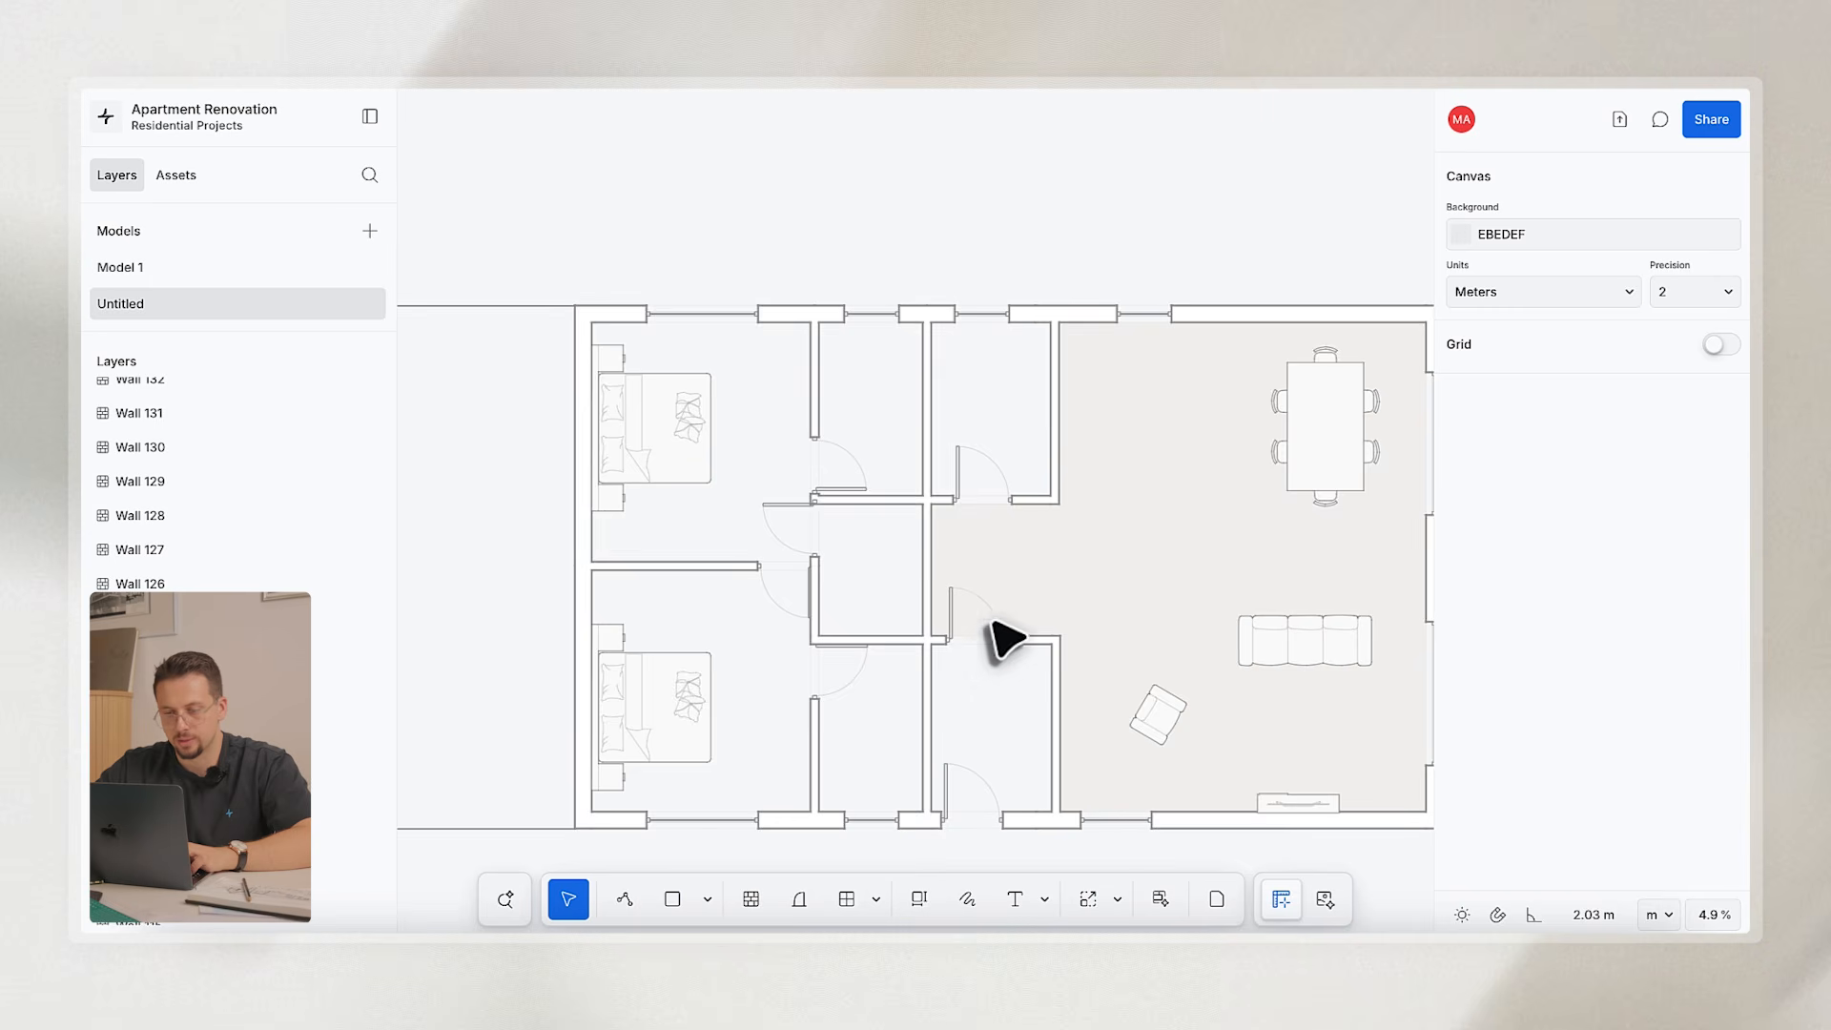
Place a door in the partition crossing the corridor and set its width to 1100 mm.
scroll(1001, 639, "right", 3)
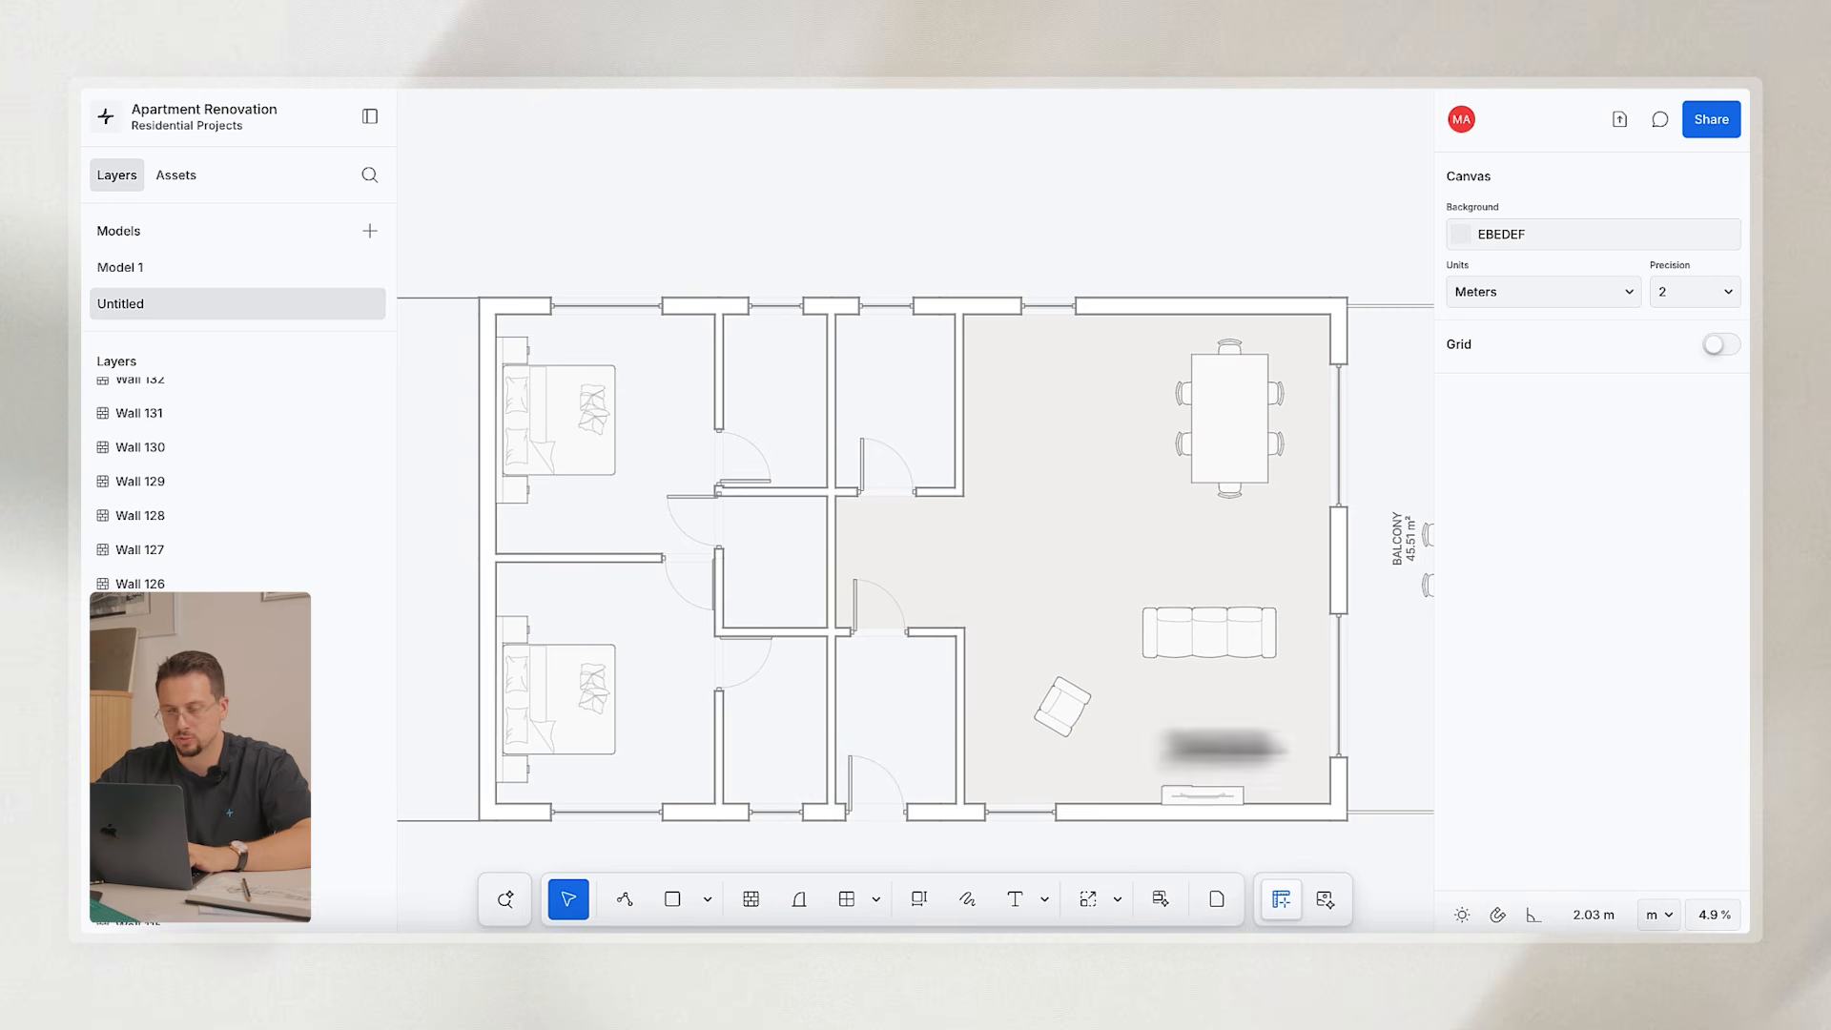
scroll(817, 625, "up", 3)
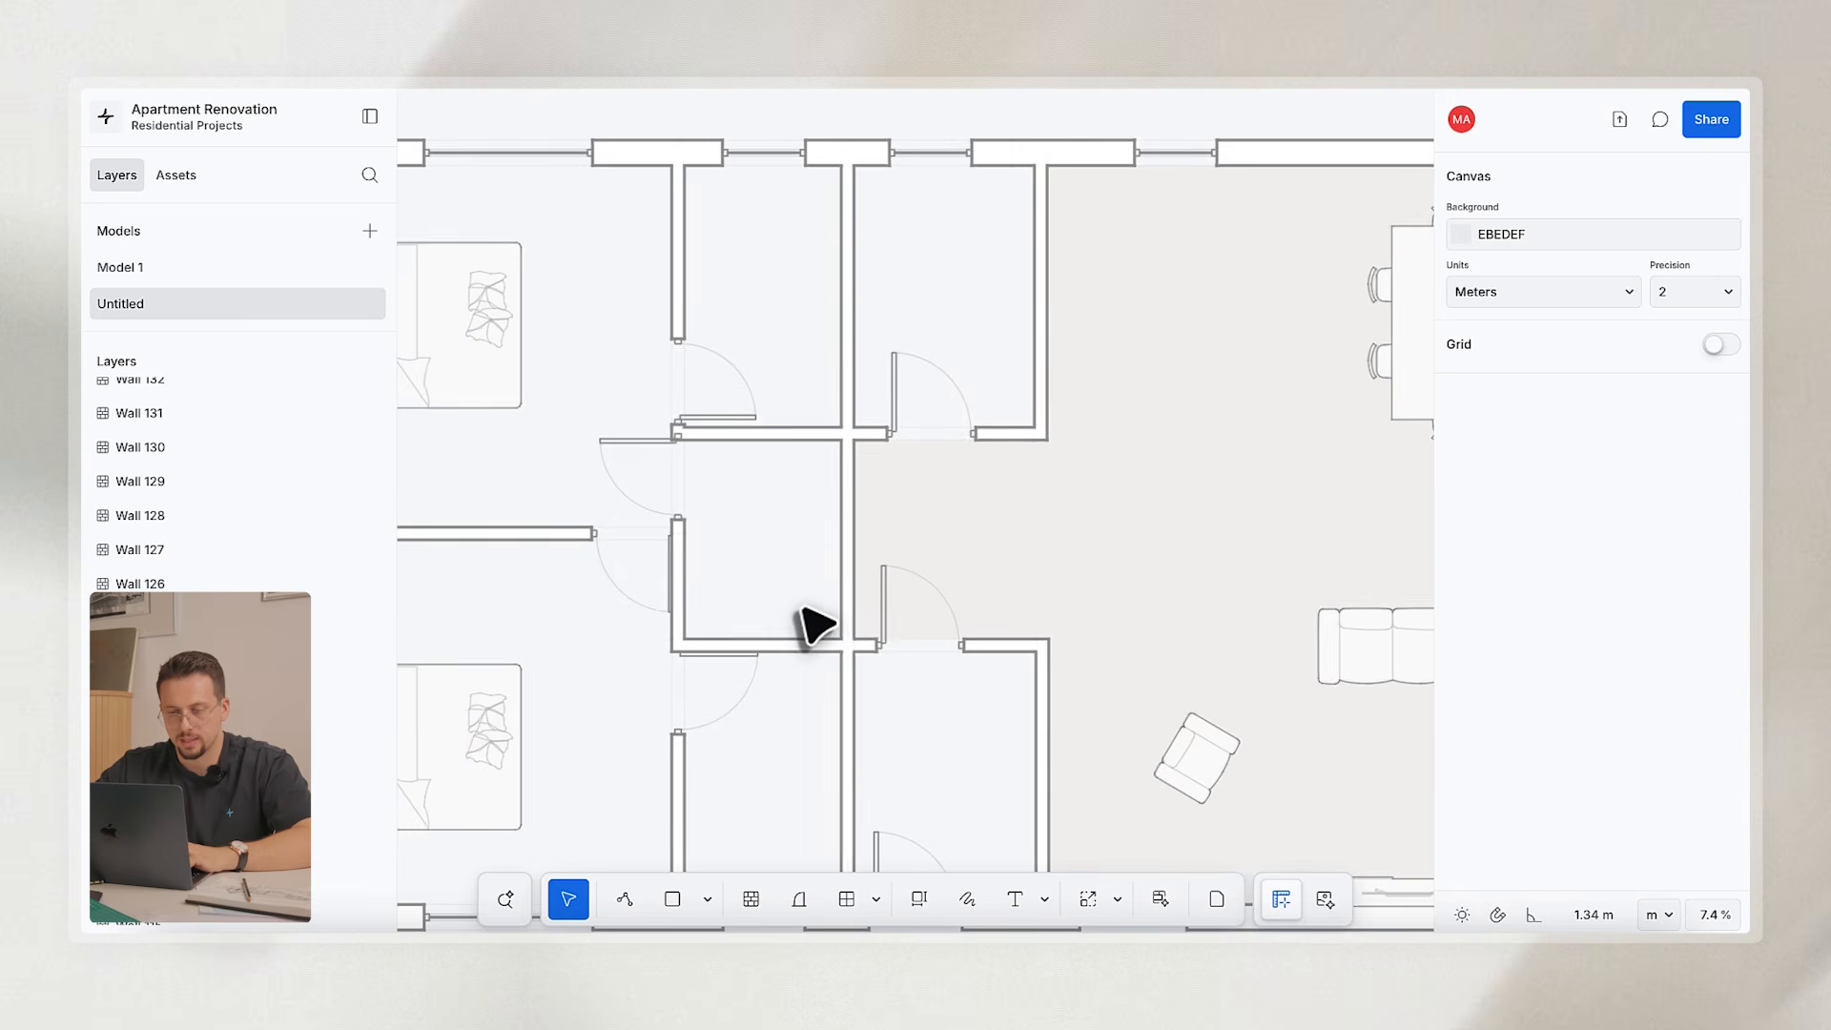
left_click(892, 625)
scroll(892, 629, "up", 1)
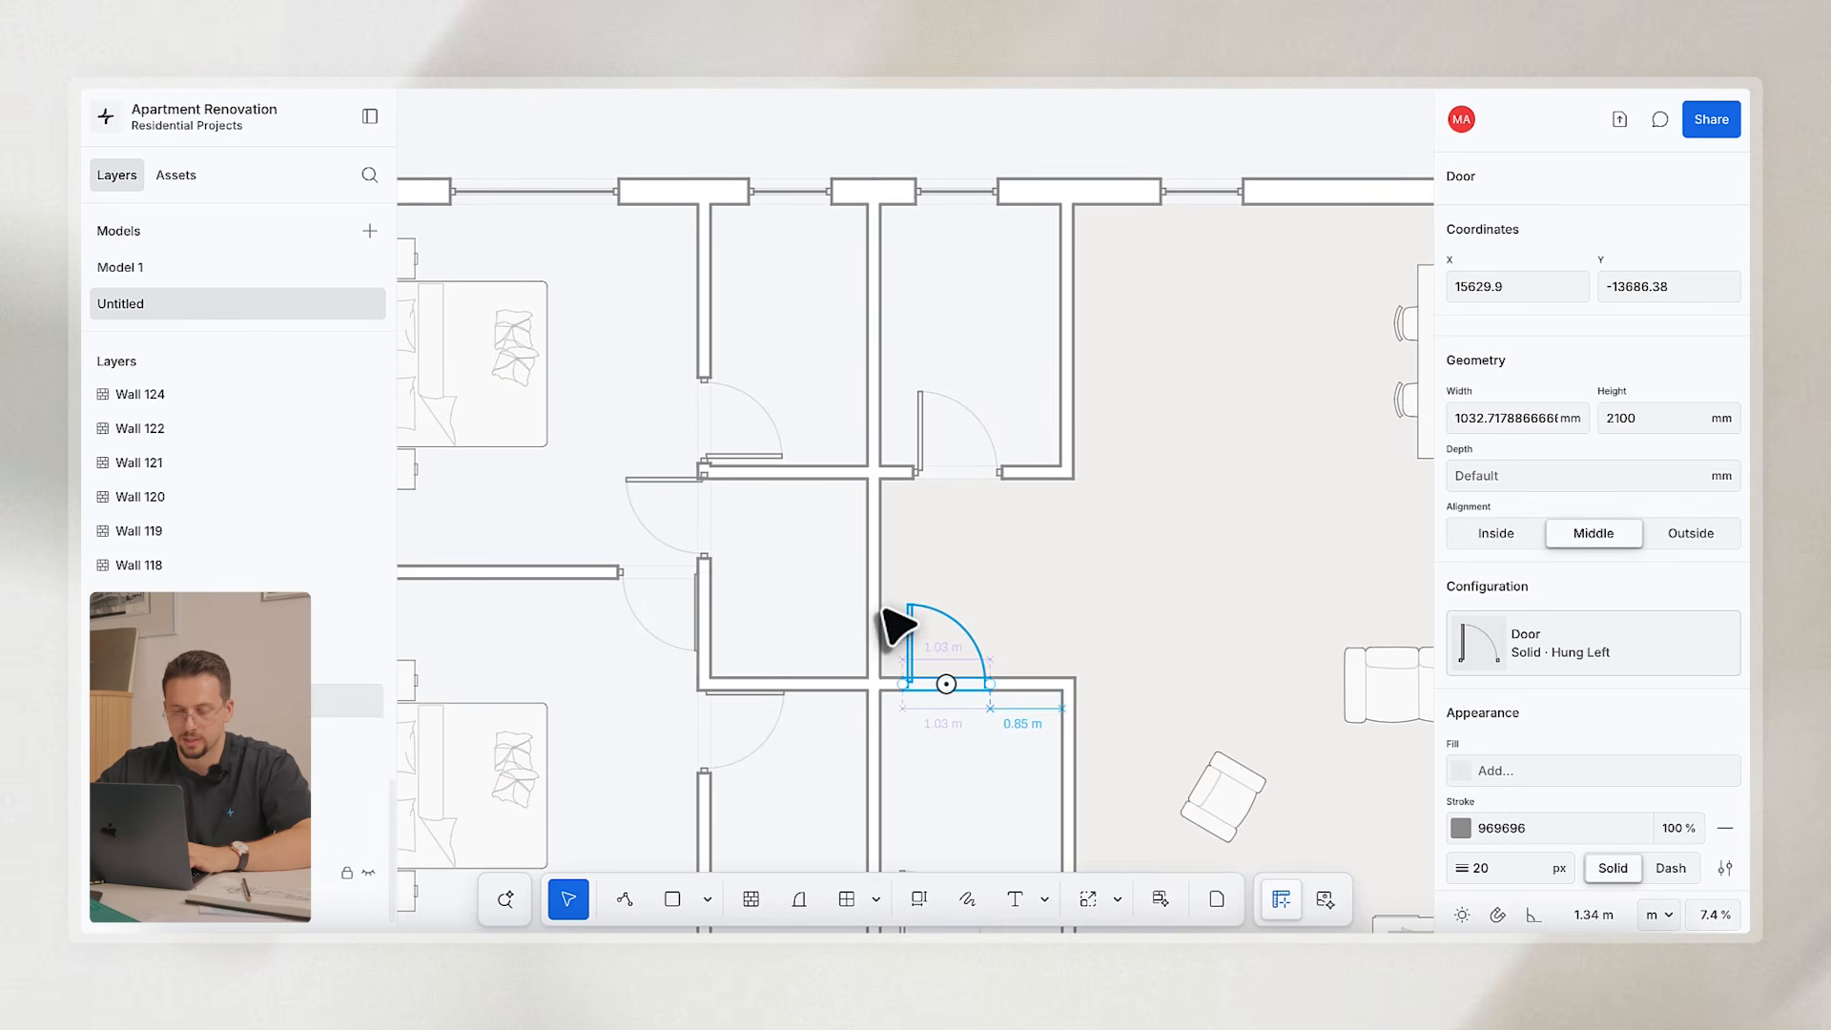
left_click(810, 899)
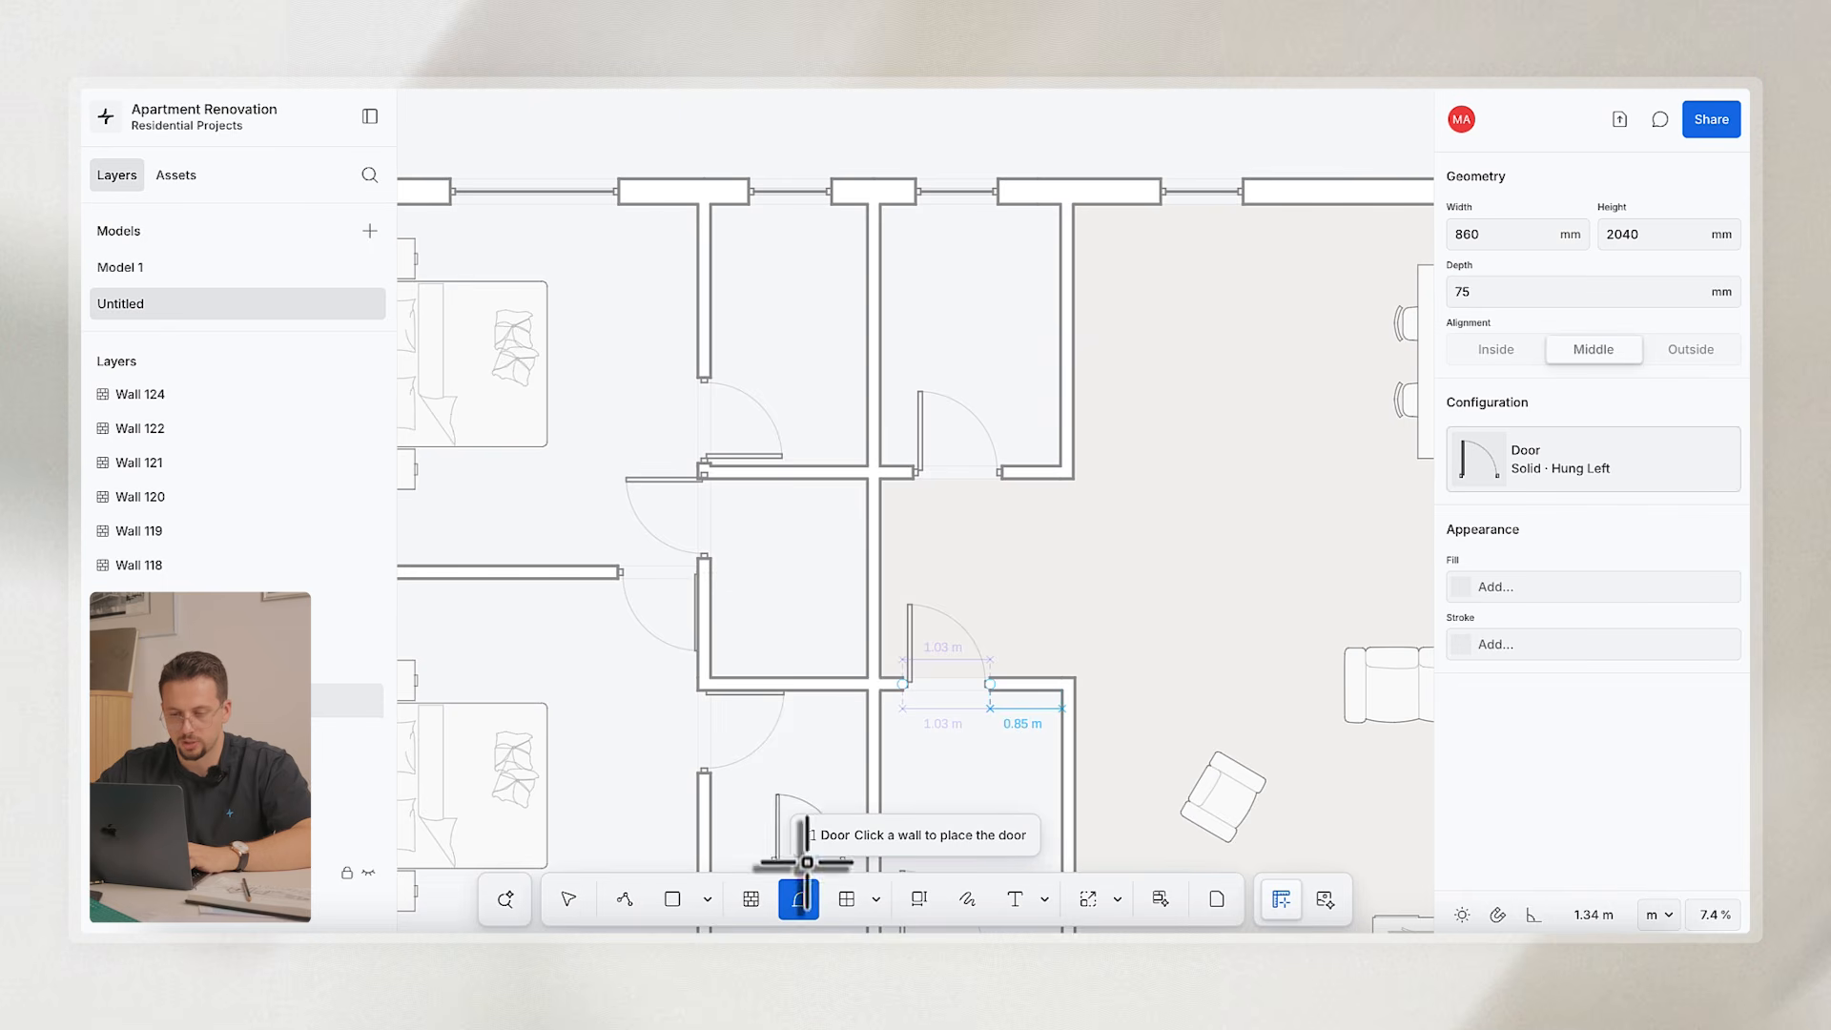
left_click(867, 584)
left_click(851, 601)
scroll(908, 579, "up", 3)
left_click(859, 622)
left_click(858, 620)
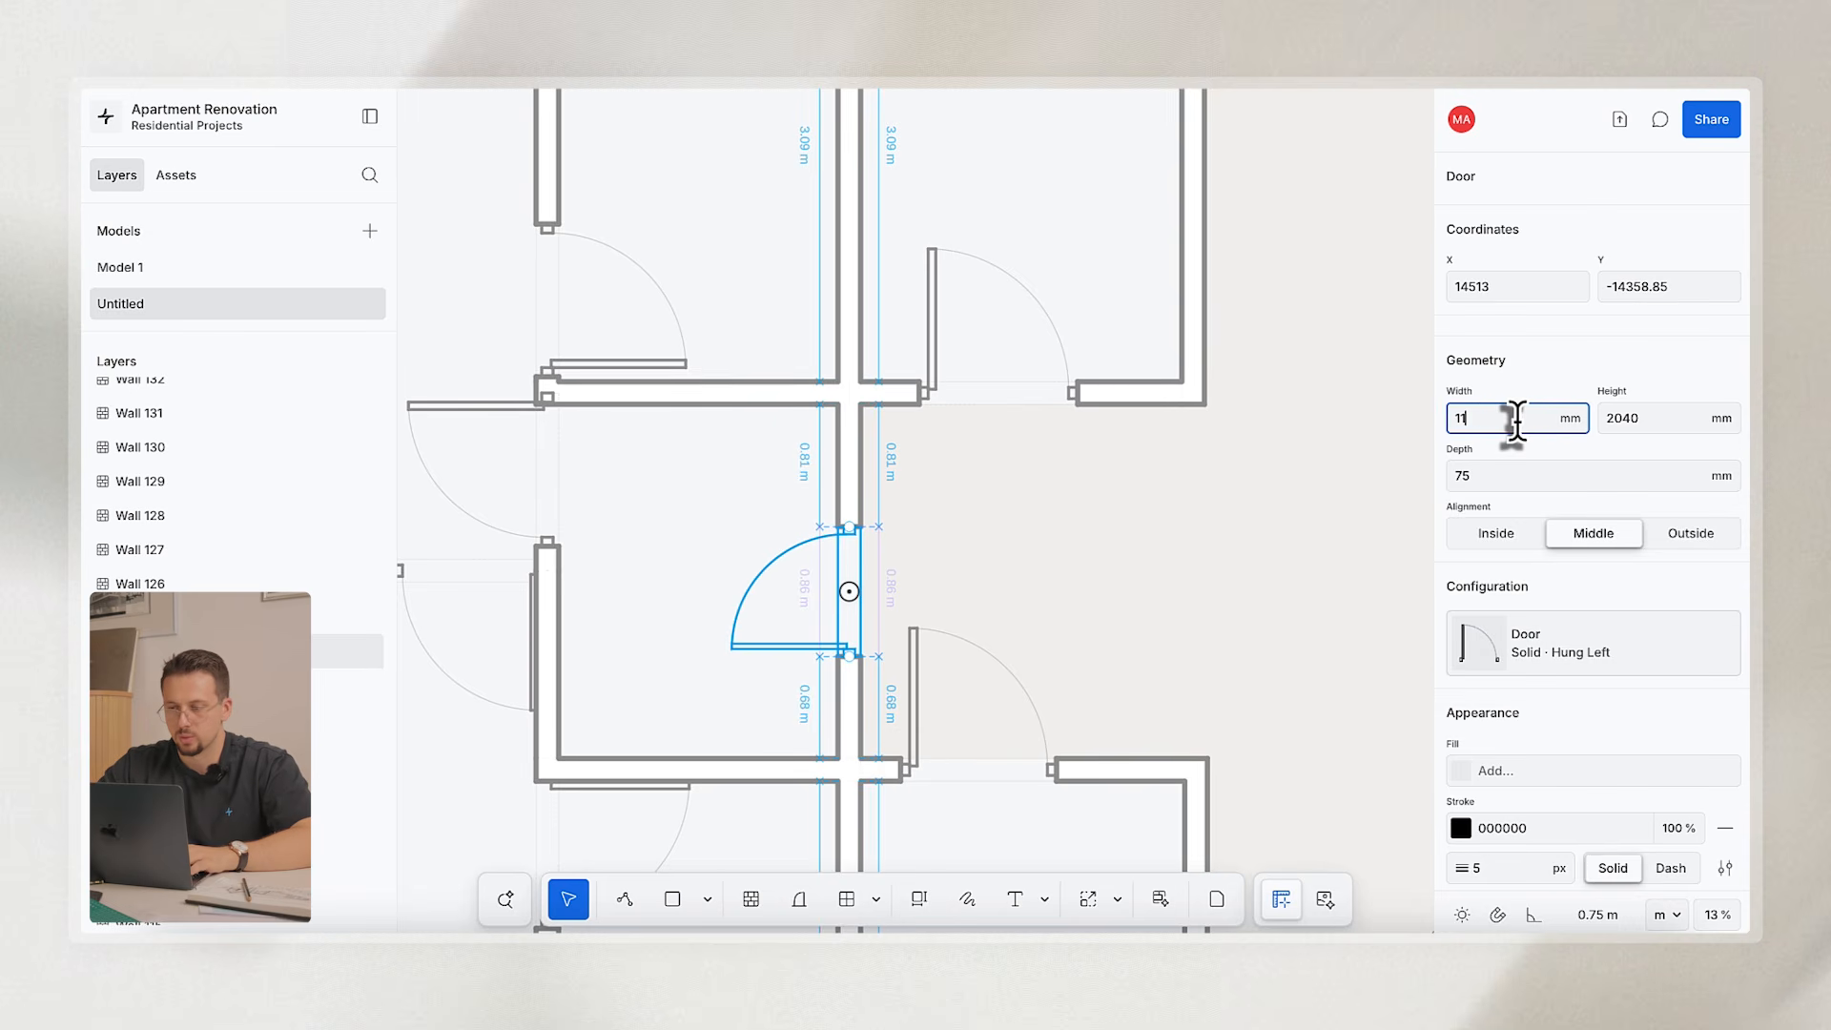
key("Return")
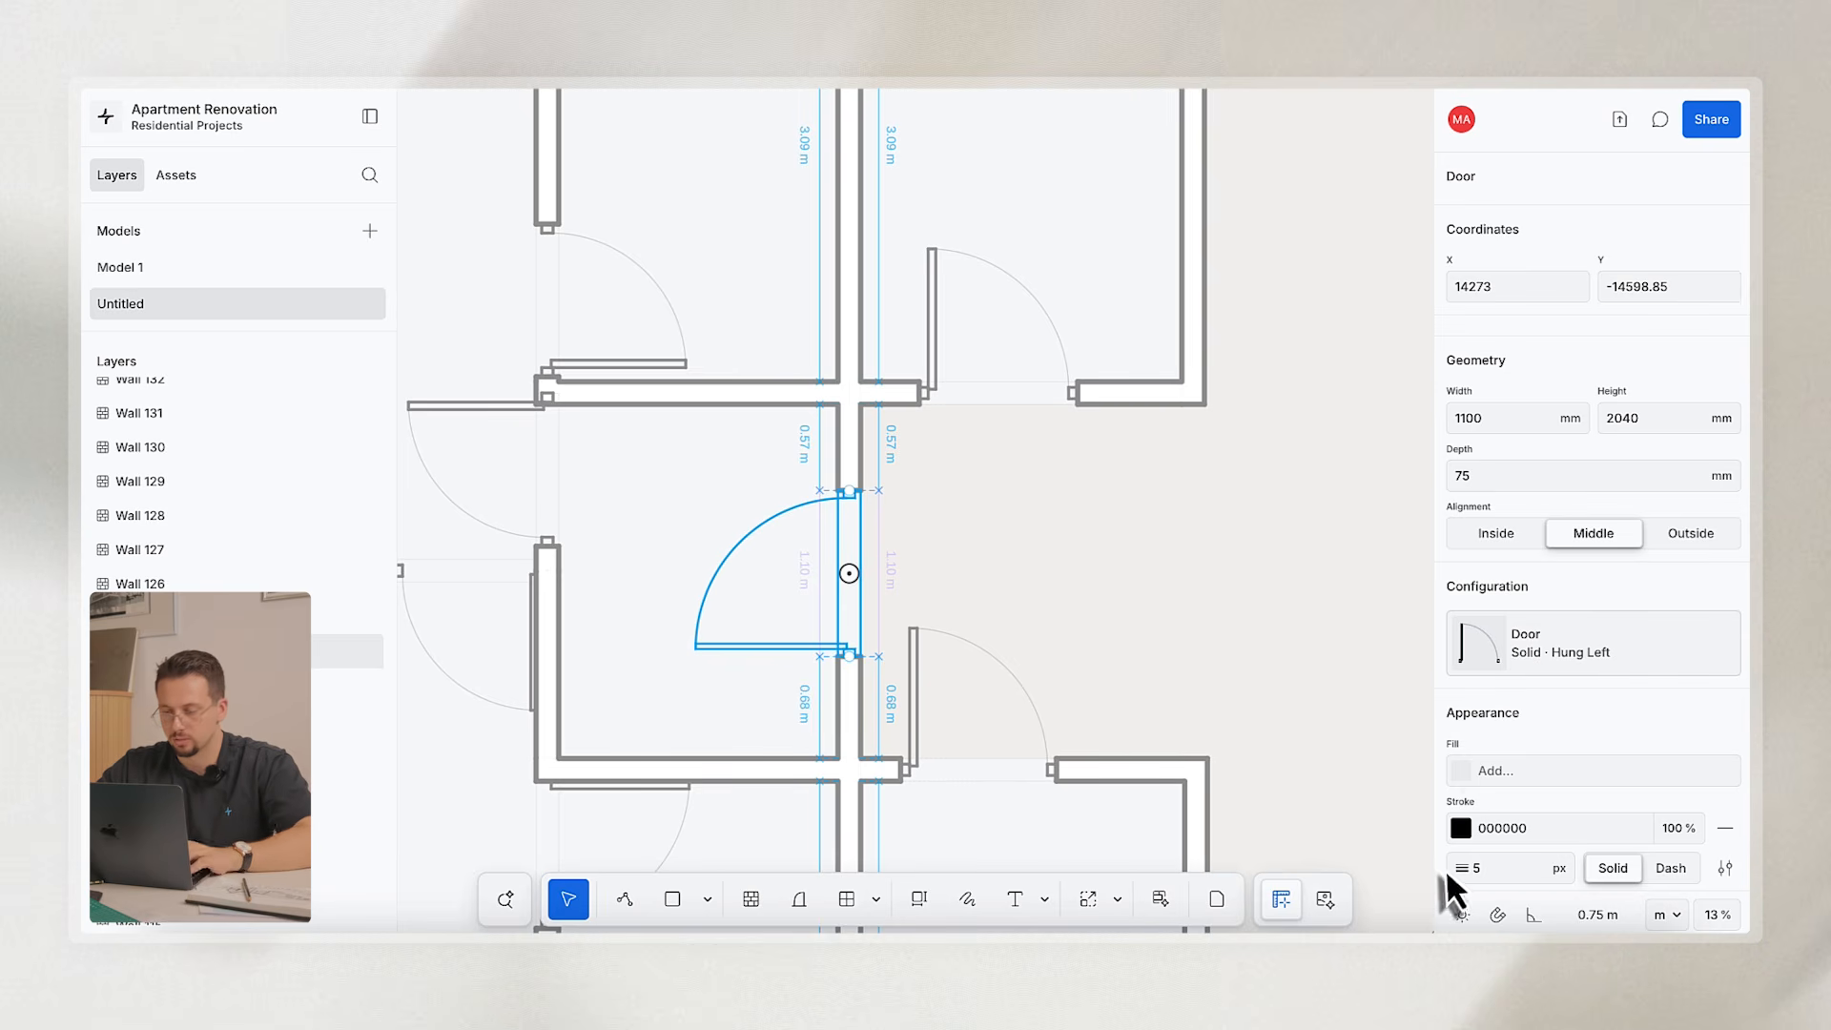
Configure the corridor door with the Slide Right mechanism, the Pocket option enabled and a vertical handle.
left_click(1680, 921)
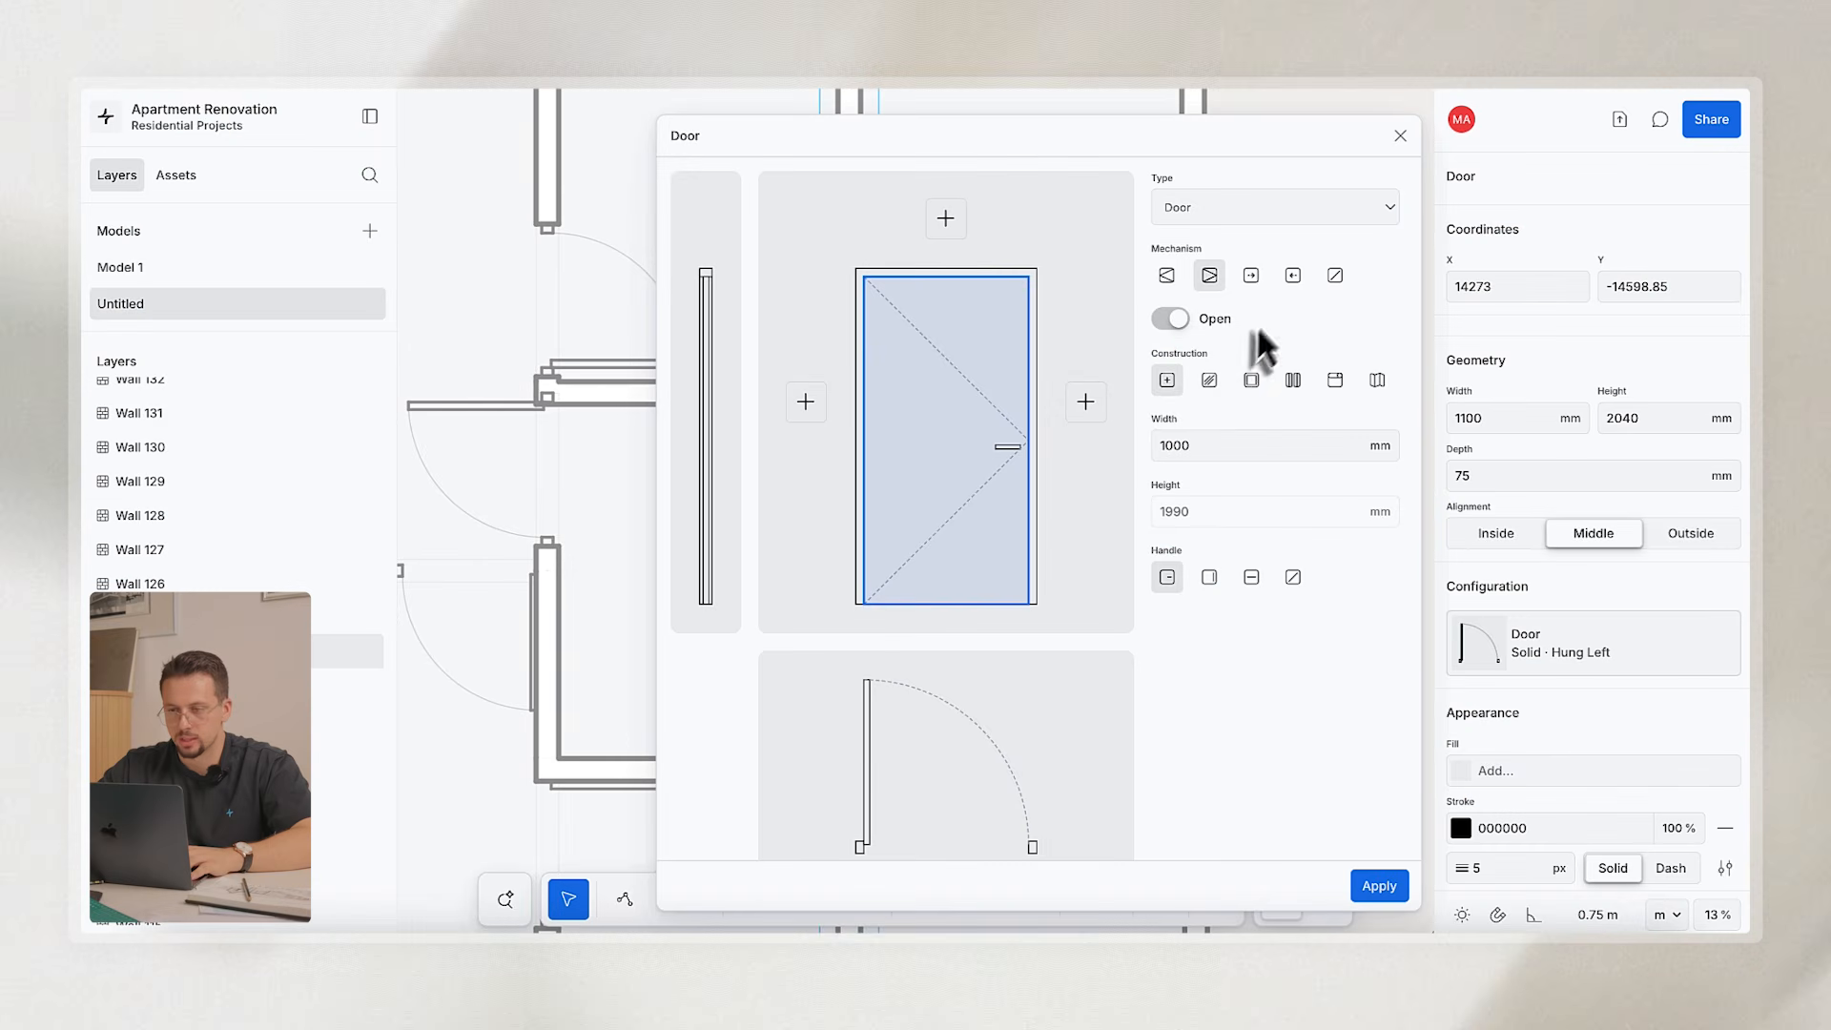
left_click(1250, 276)
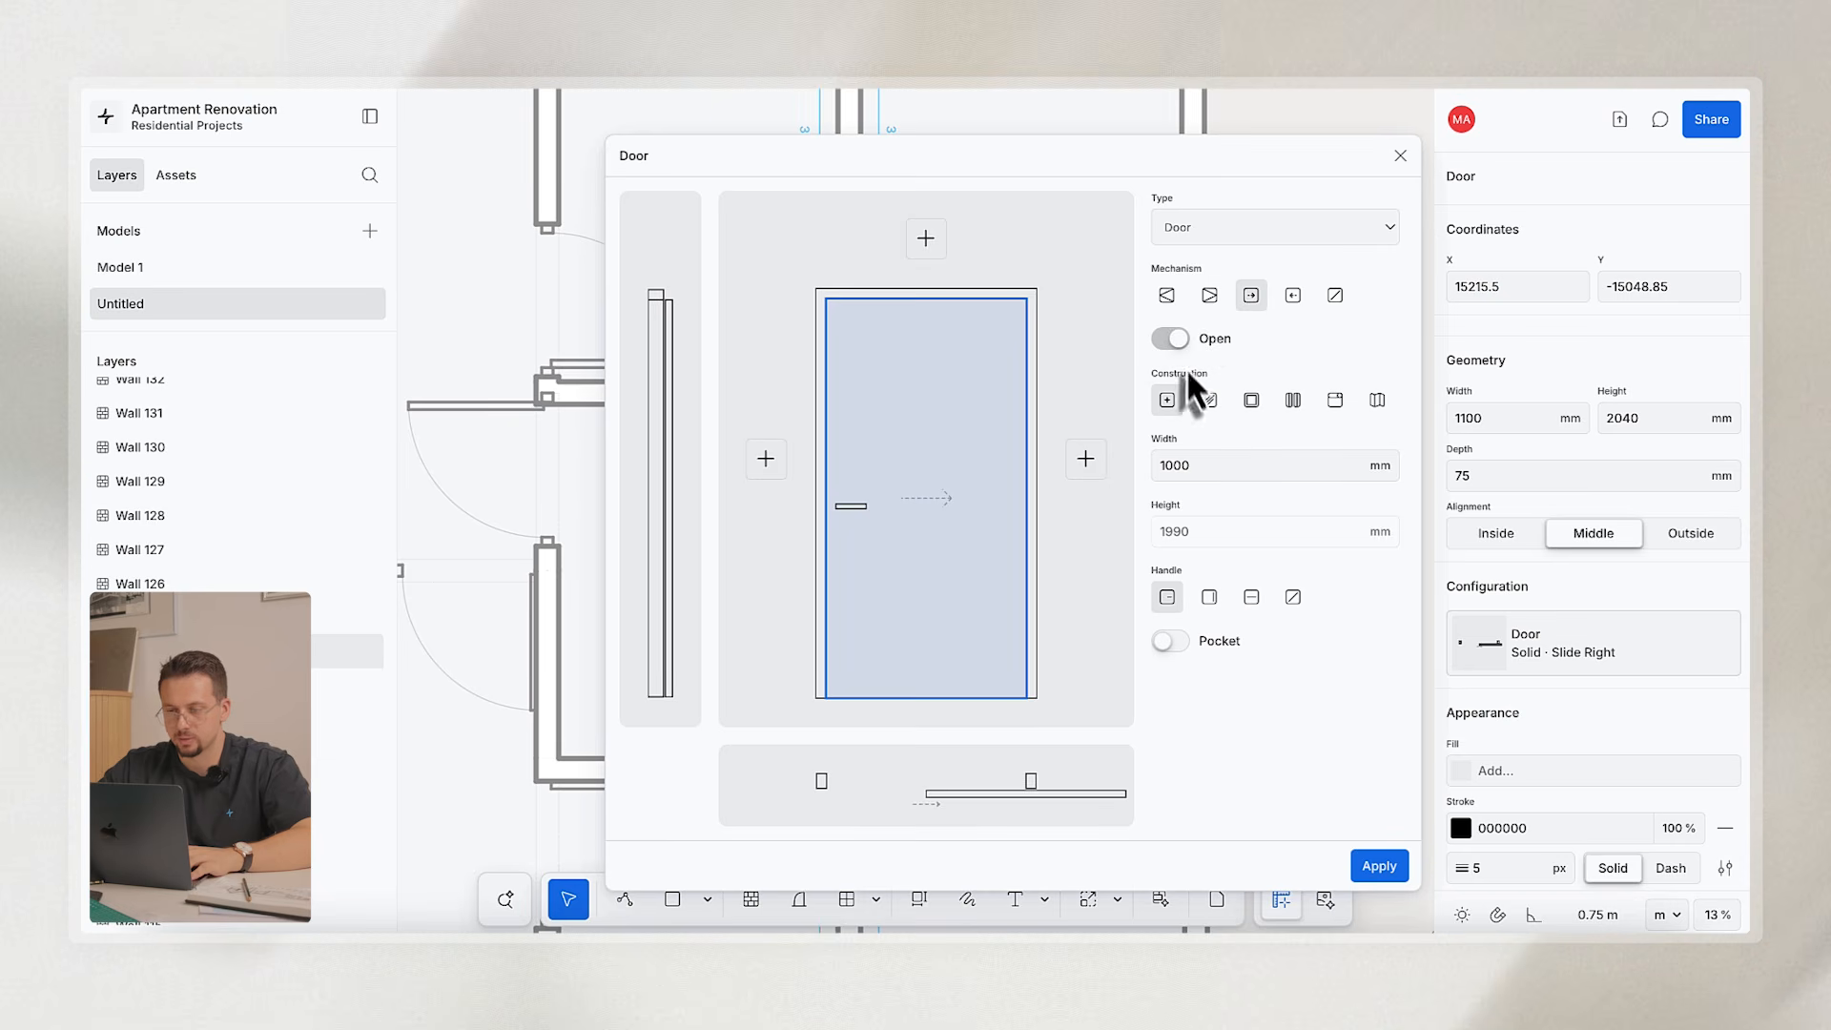
left_click(1177, 643)
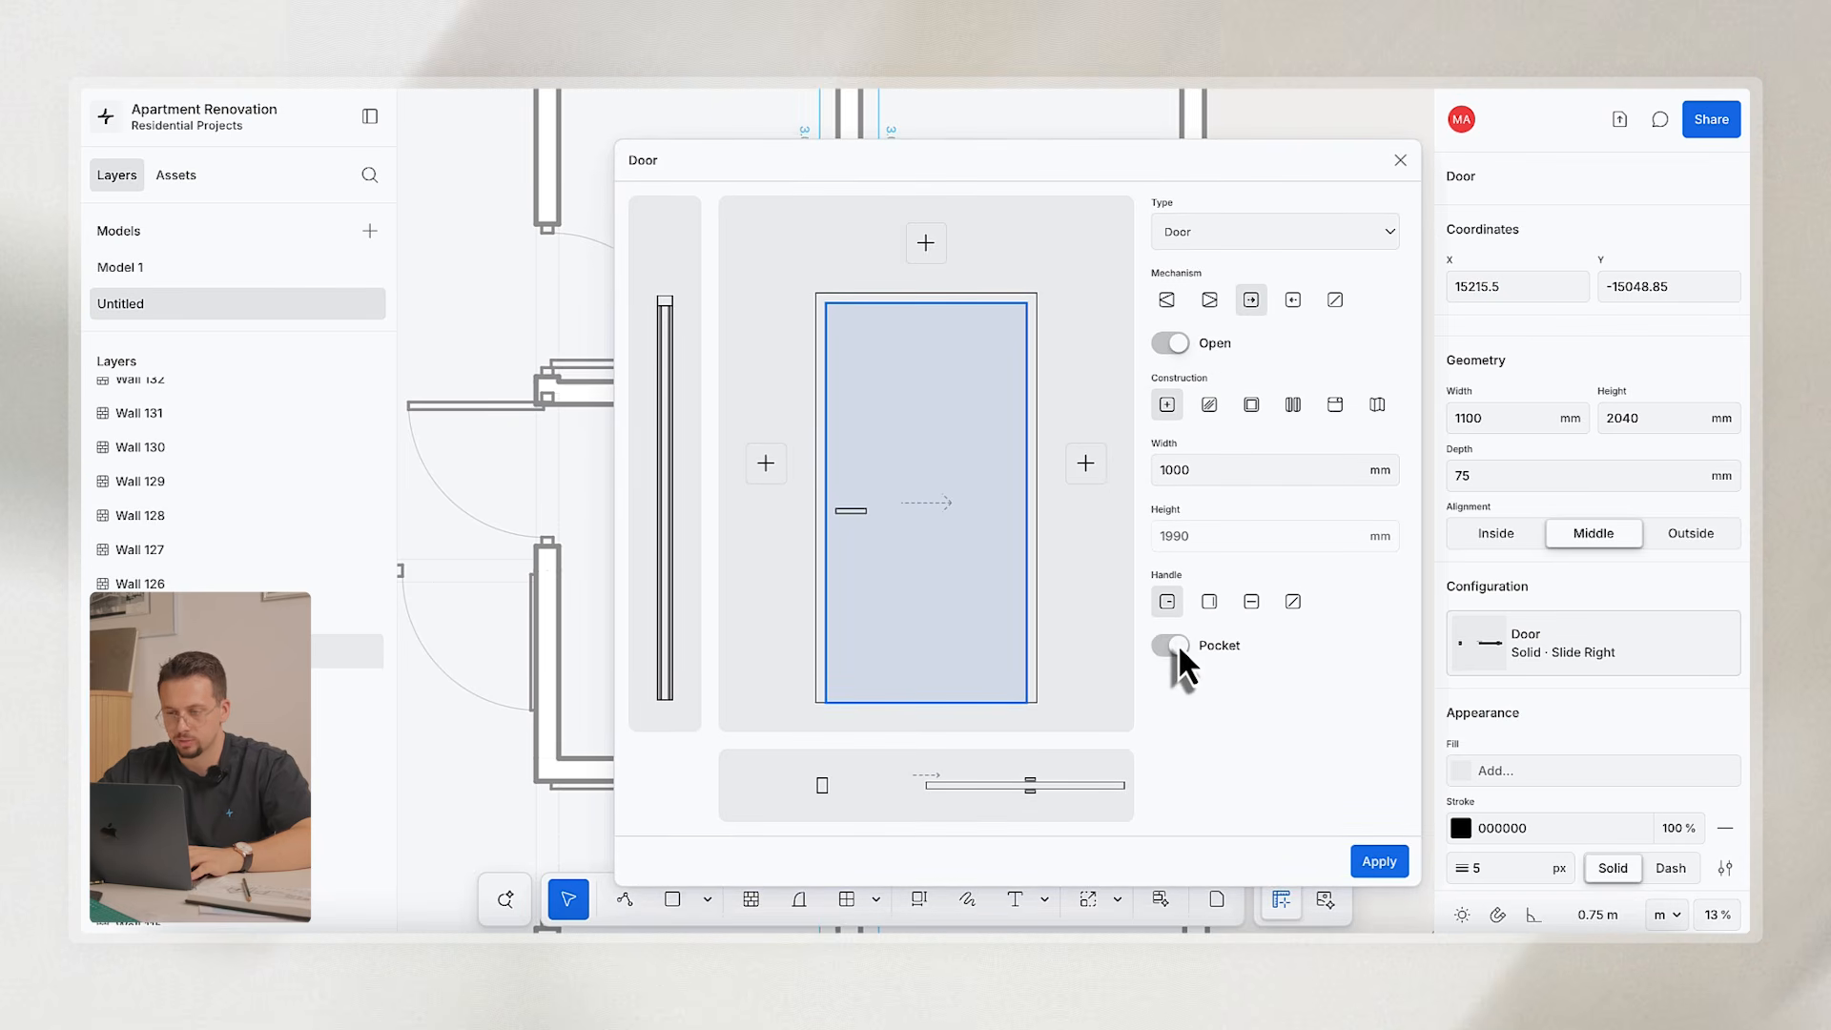
left_click(1213, 611)
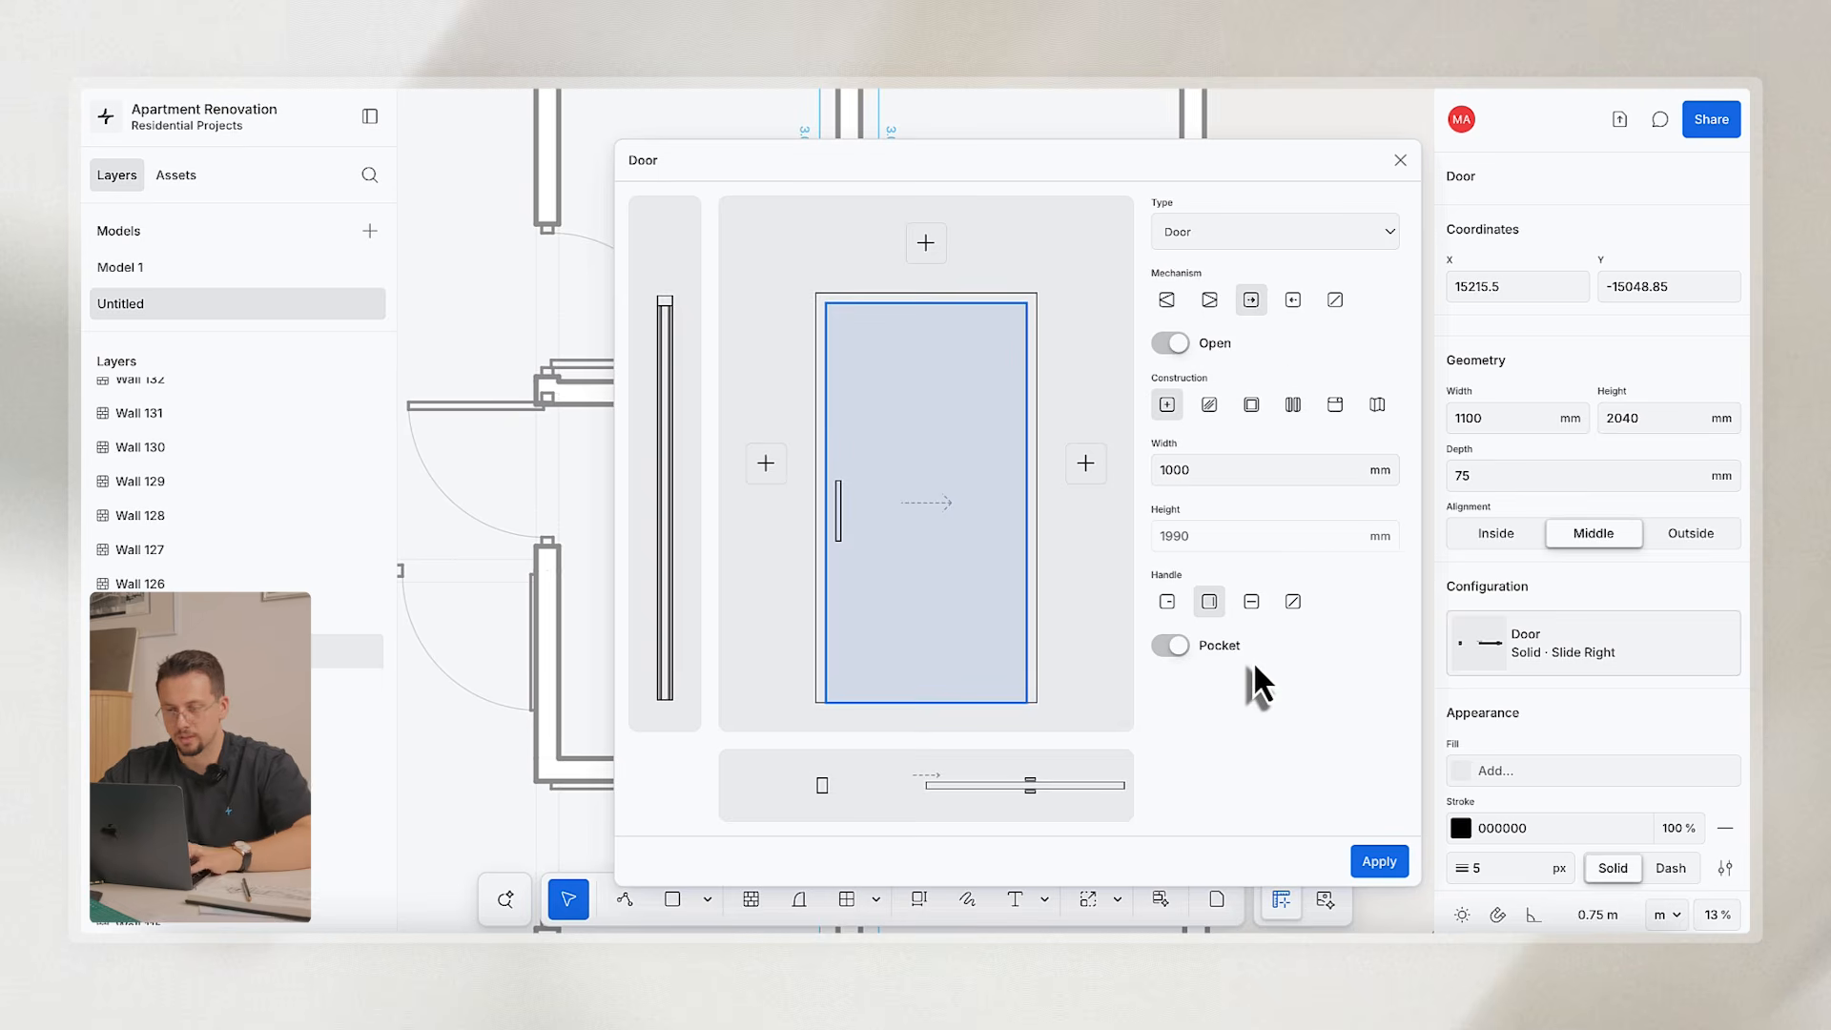
Try the hung, Slide Left and fixed mechanisms and the Framed and Telescopic constructions for the corridor door.
left_click(1165, 301)
left_click(1206, 280)
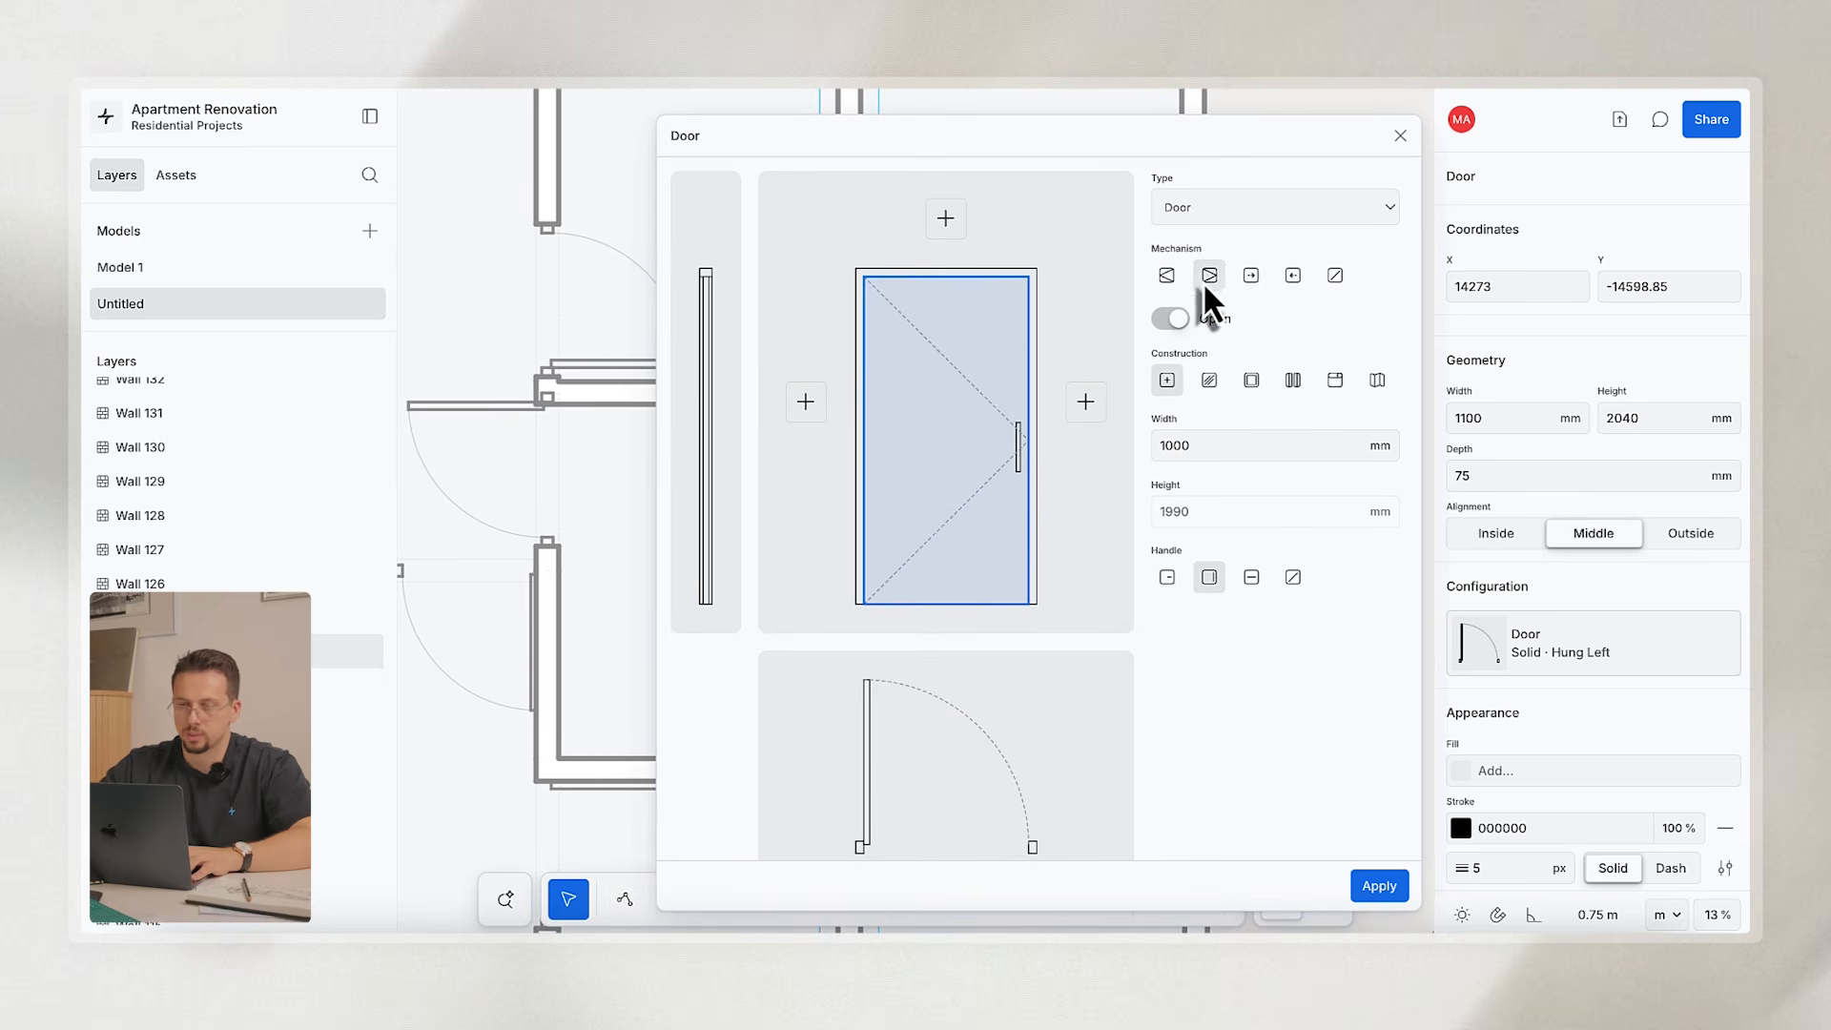
left_click(1252, 281)
left_click(1295, 291)
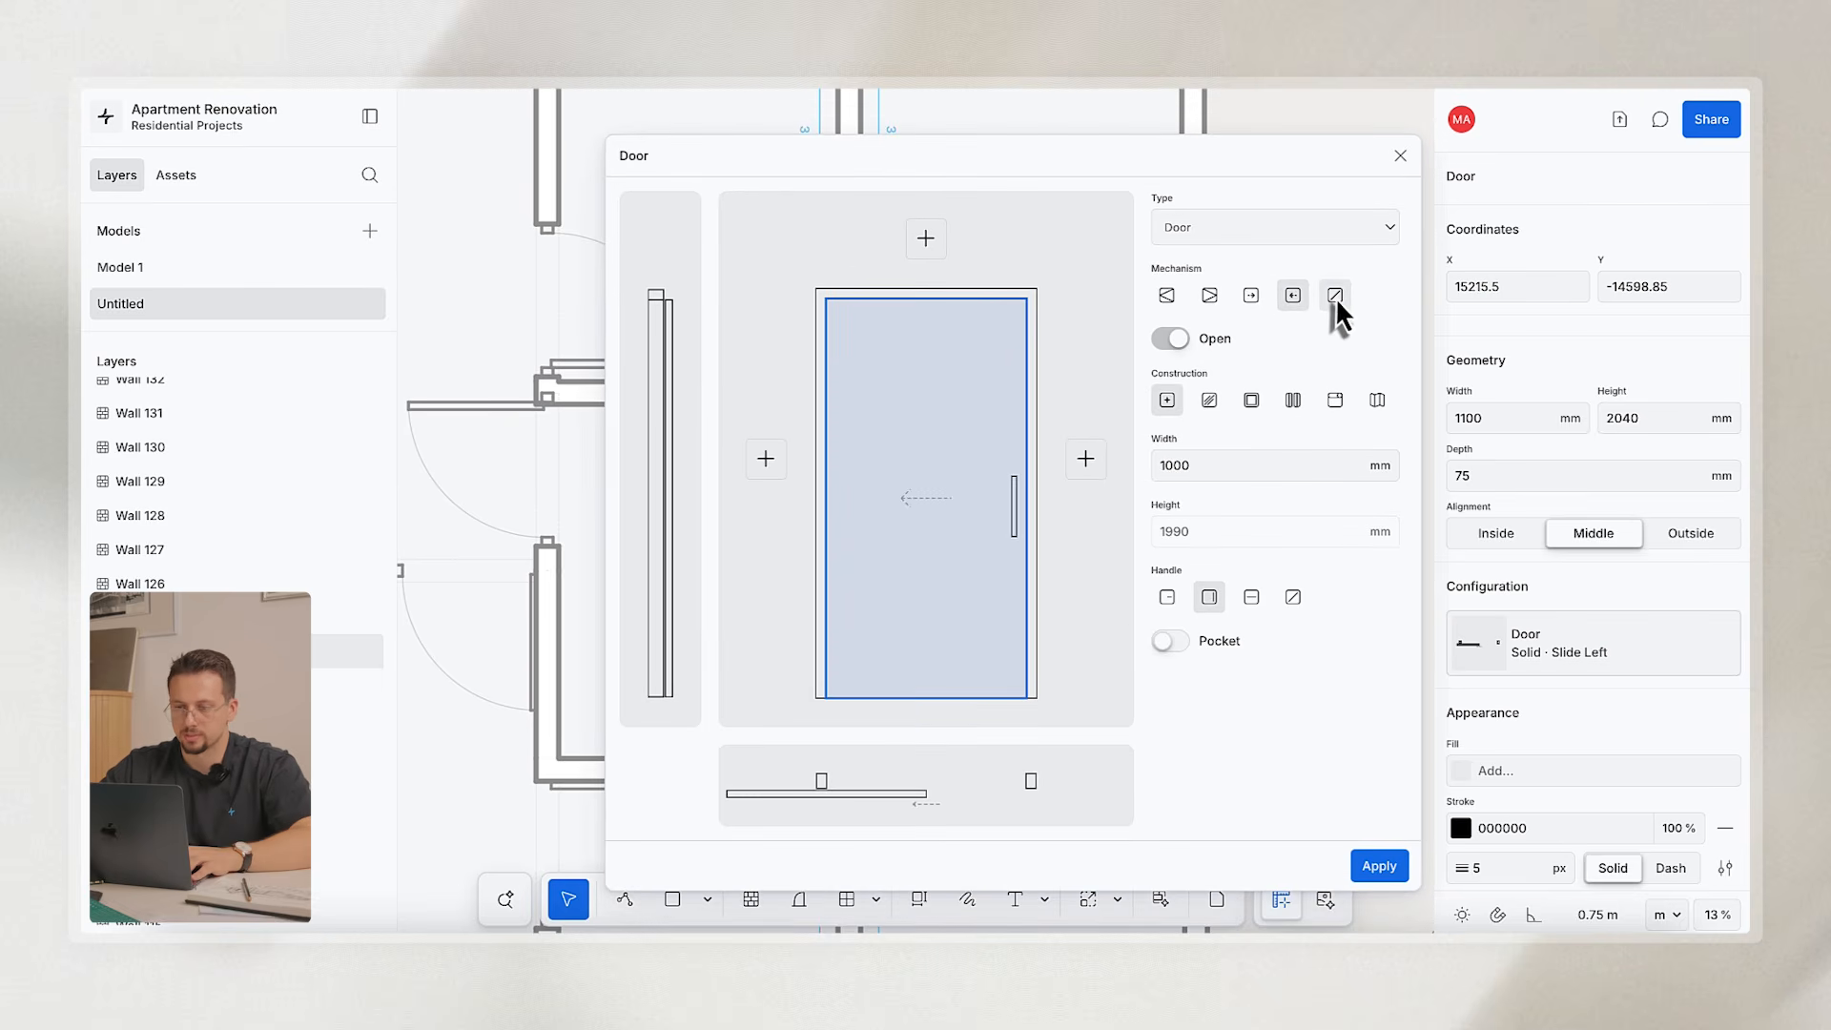
left_click(1335, 297)
left_click(1209, 404)
left_click(1252, 381)
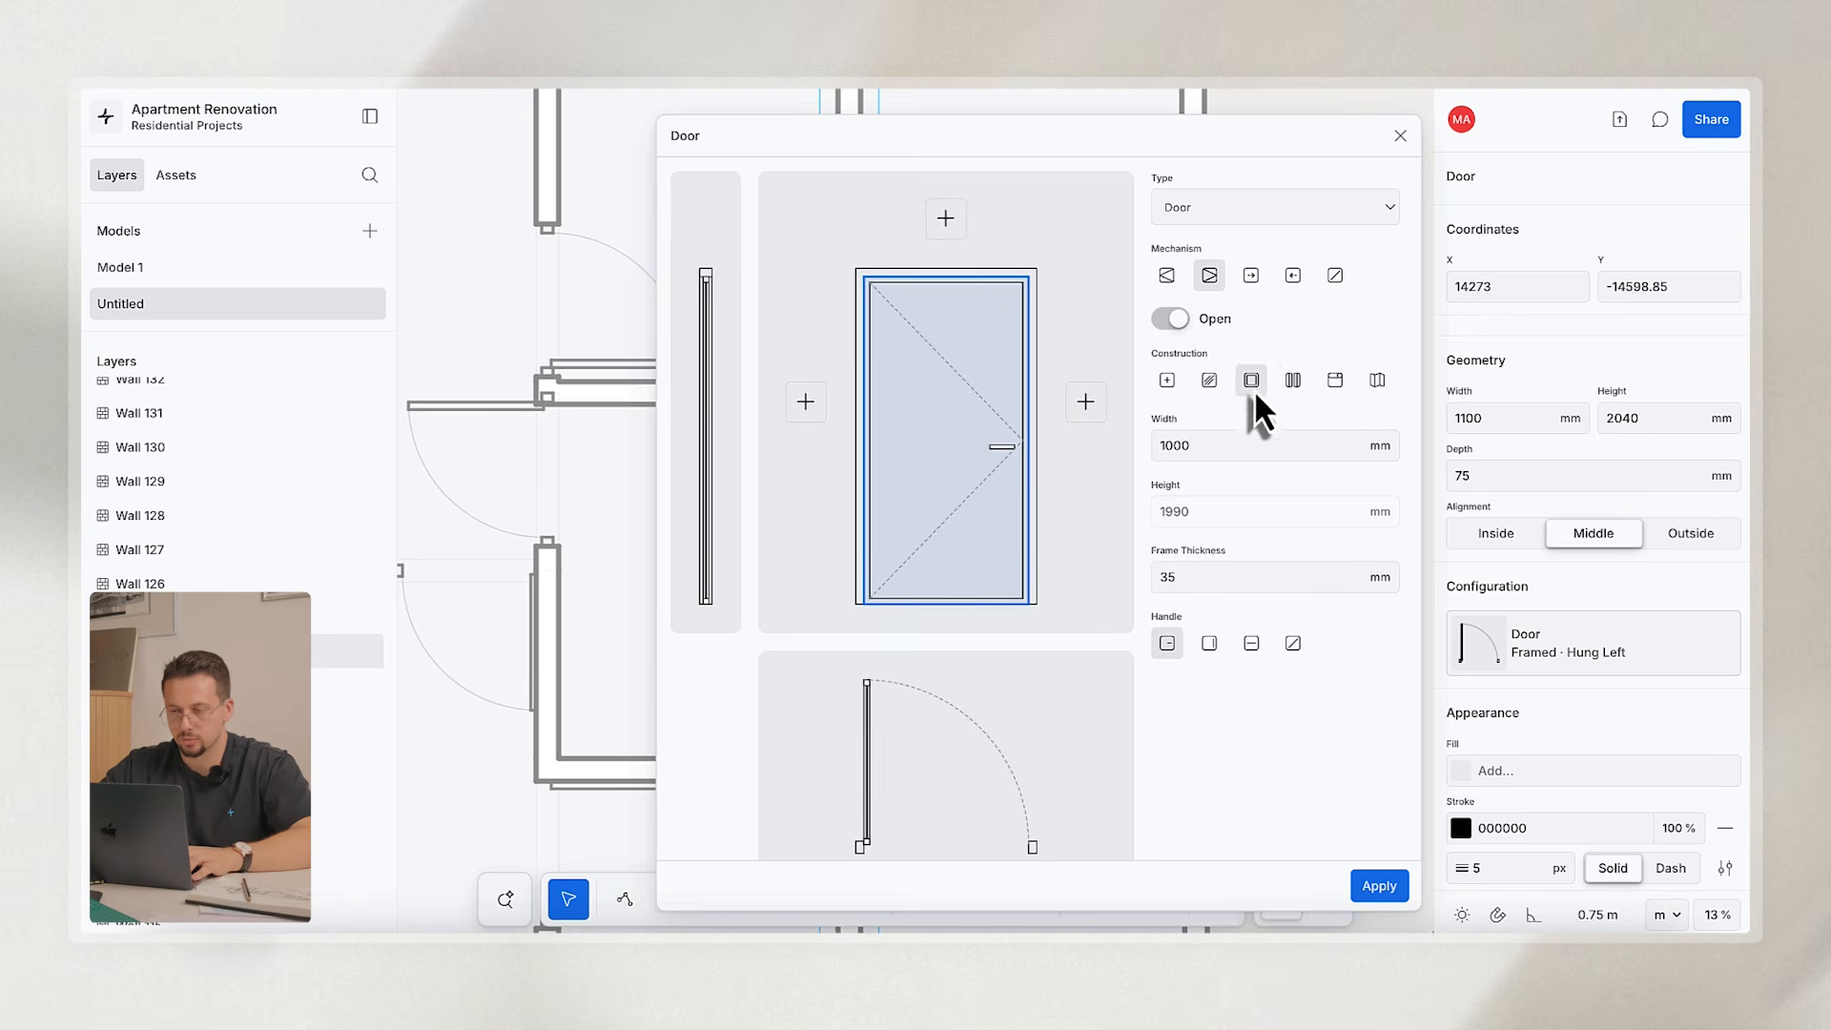
left_click(1295, 380)
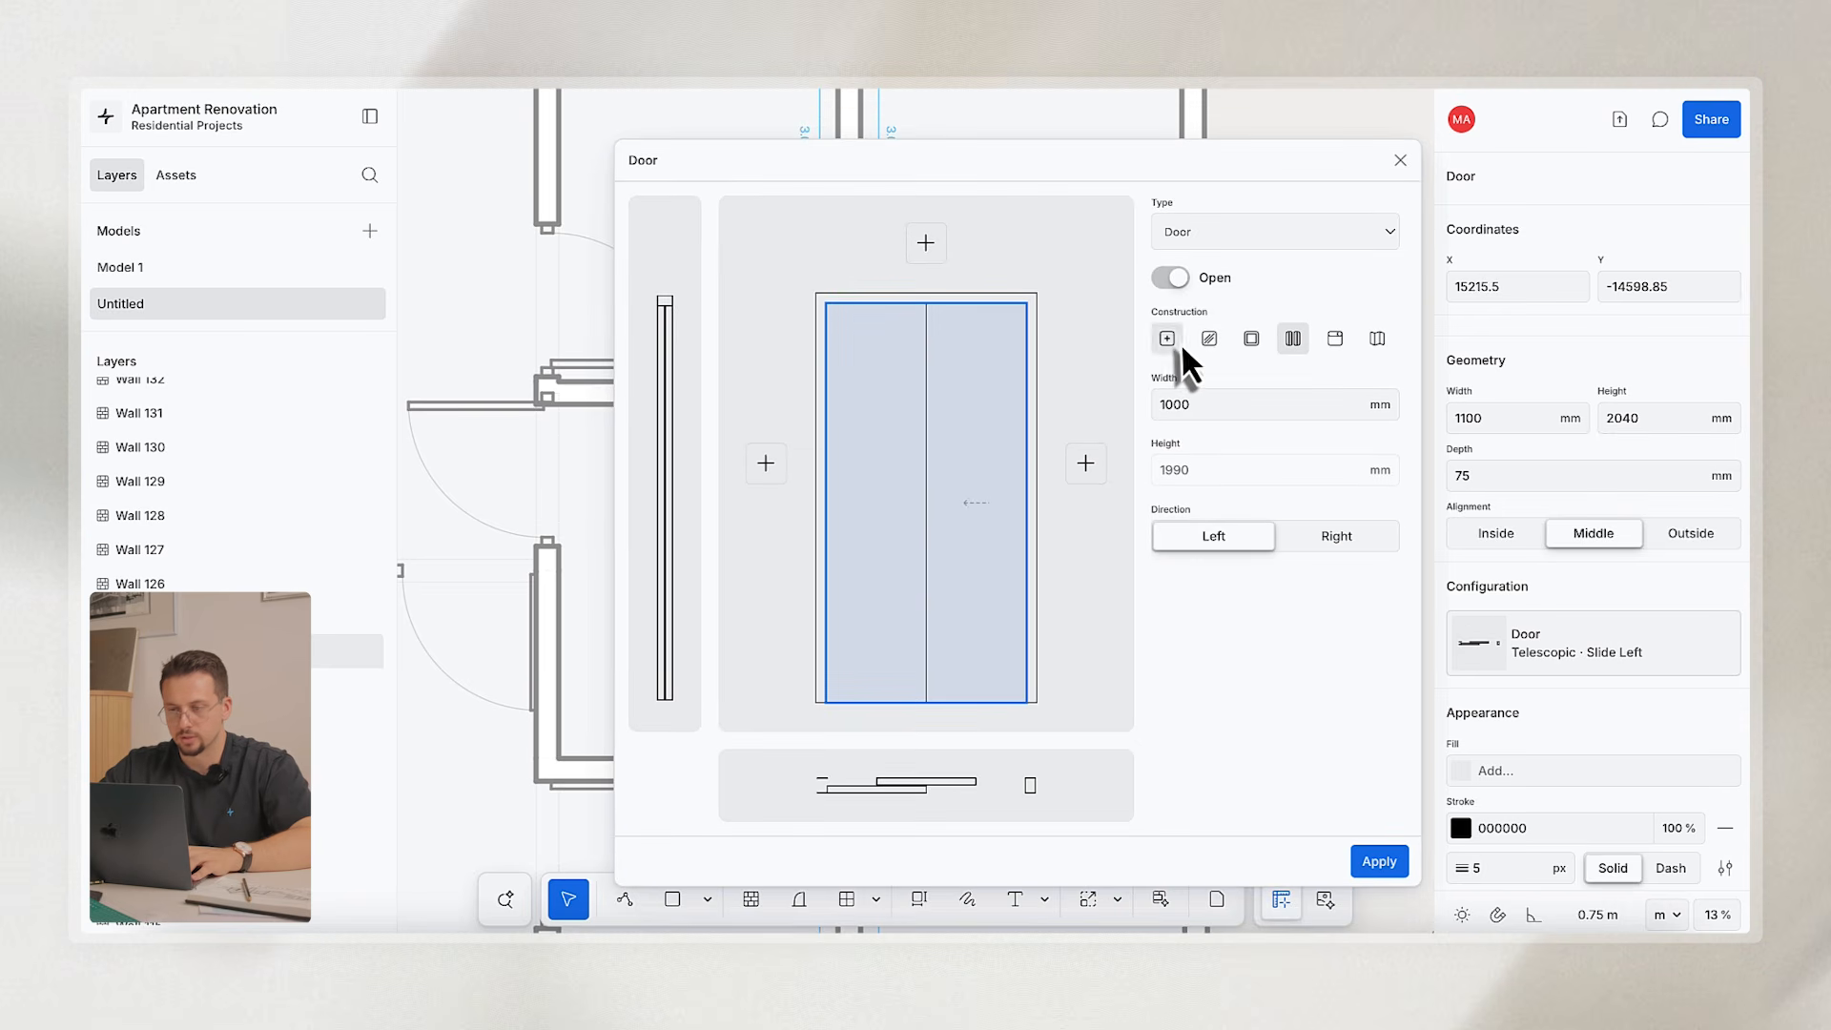
left_click(1209, 378)
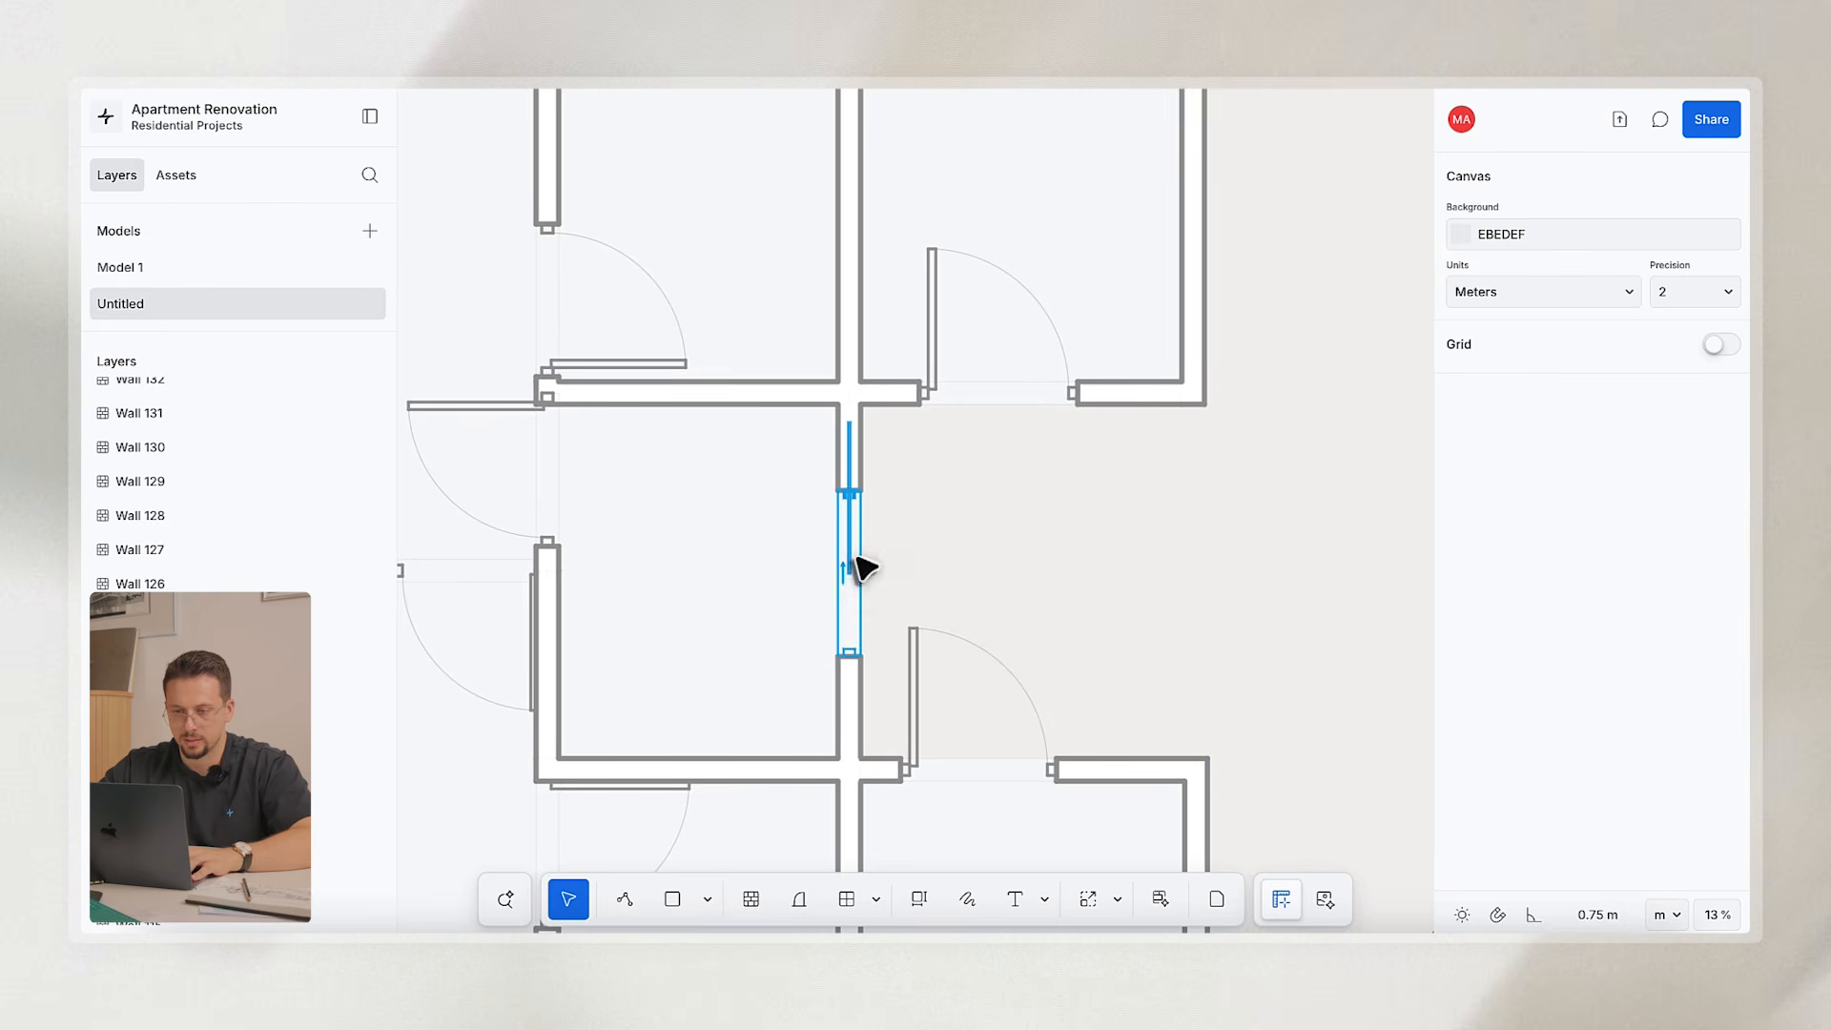
Apply the Slide Right pocket configuration to the corridor door and deselect it.
mouse_move(852, 555)
left_mouse_down()
mouse_move(852, 589)
mouse_move(852, 568)
left_mouse_up()
left_click(1001, 577)
scroll(1001, 577, "down", 5)
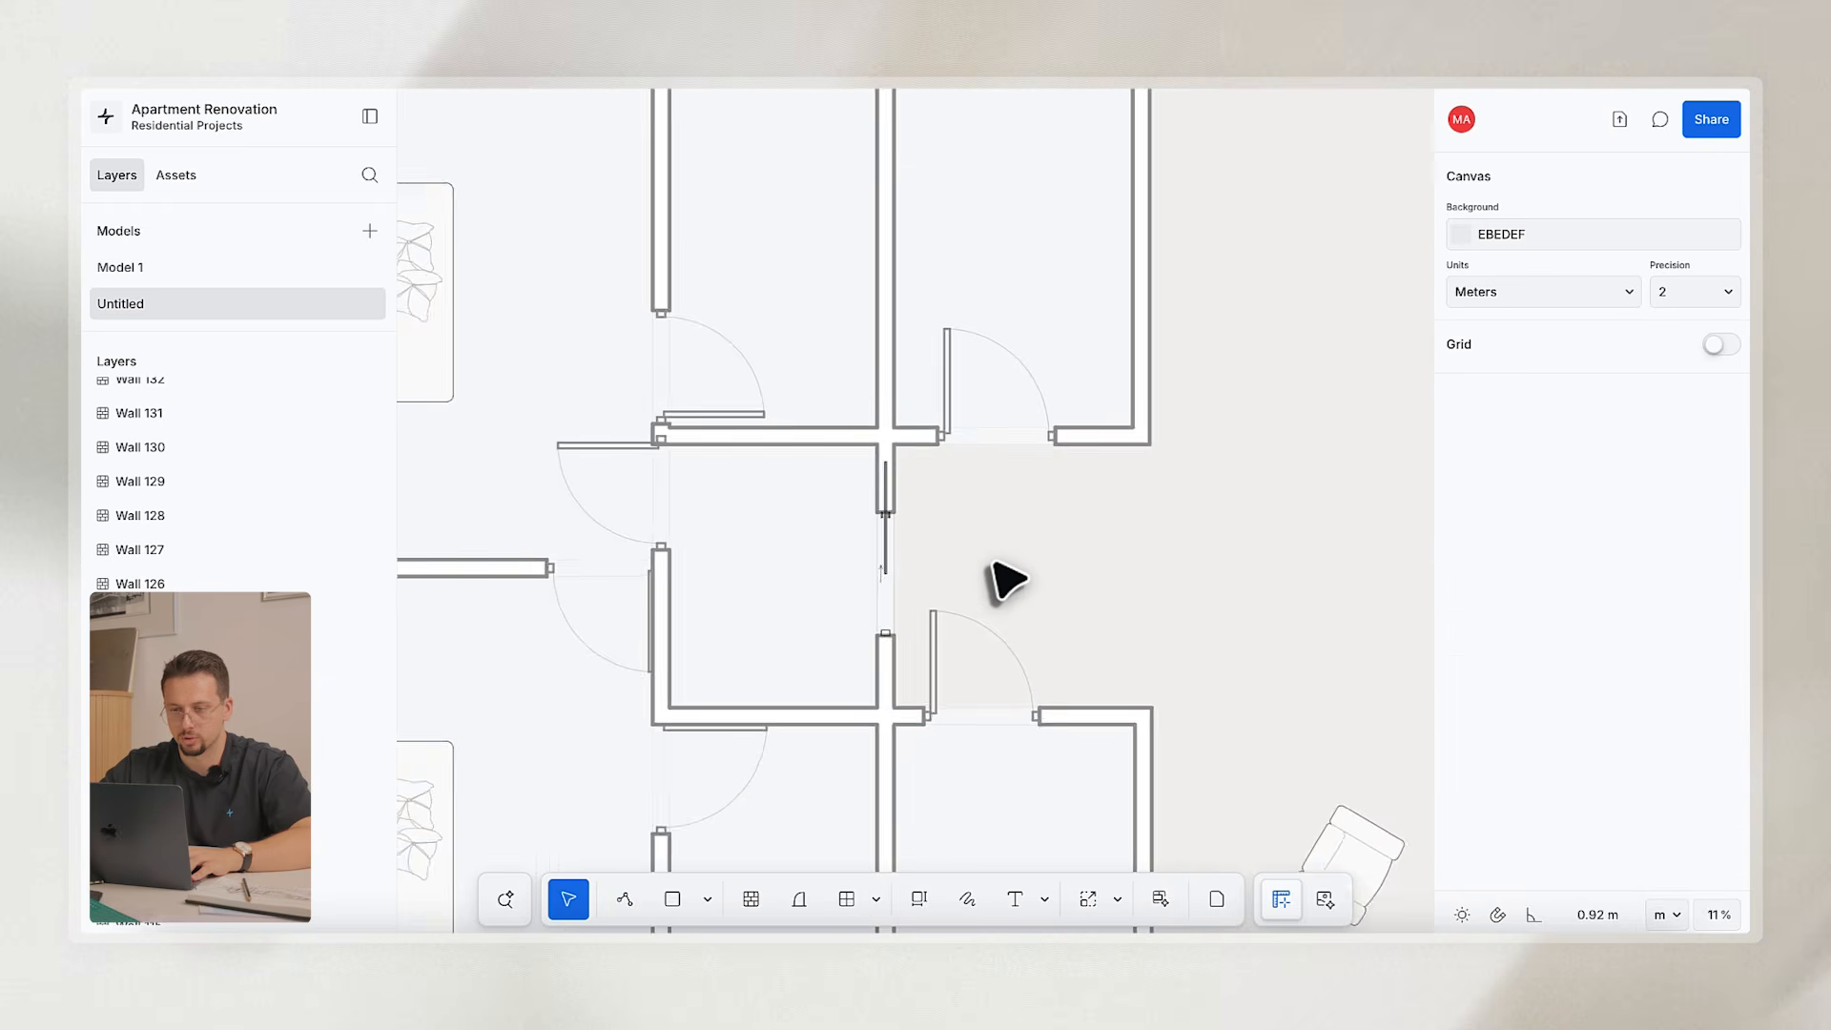
Draw a rectangle about 0.59 m by 3.24 m along the living-area side of the upper service room, reaching the exterior wall.
scroll(935, 510, "up", 5)
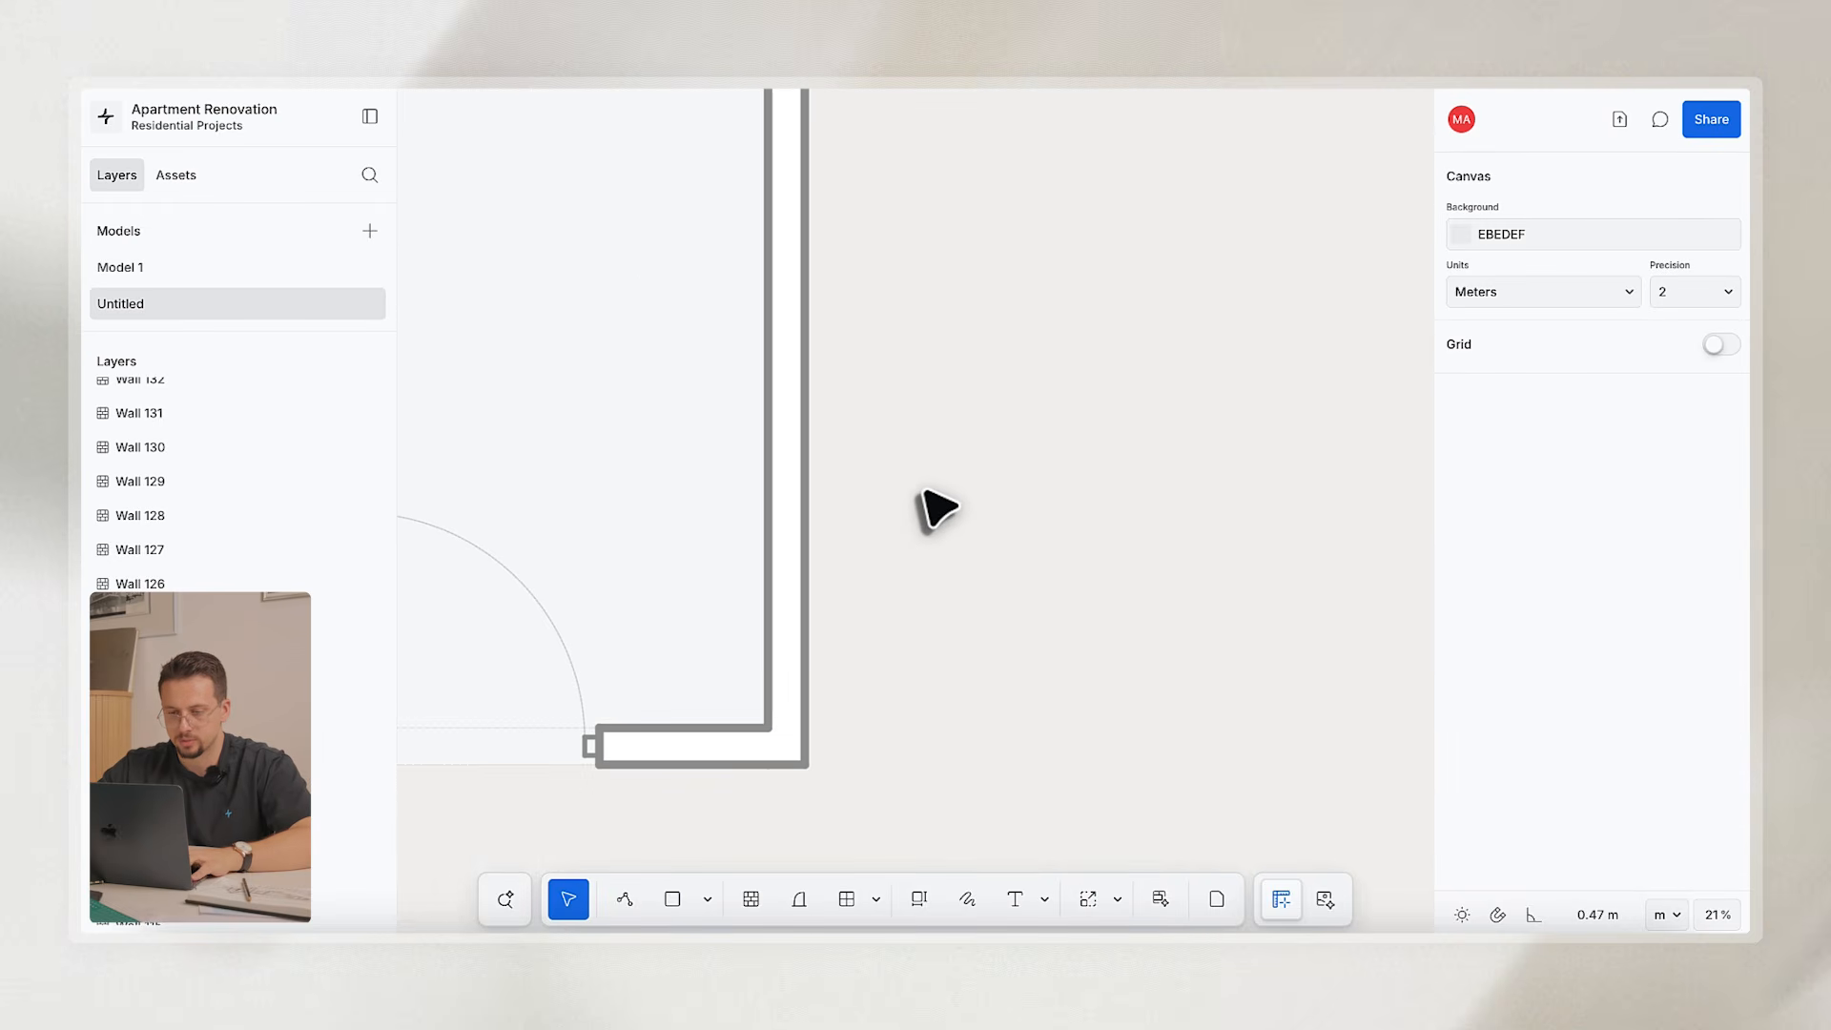
key("r")
left_click(824, 764)
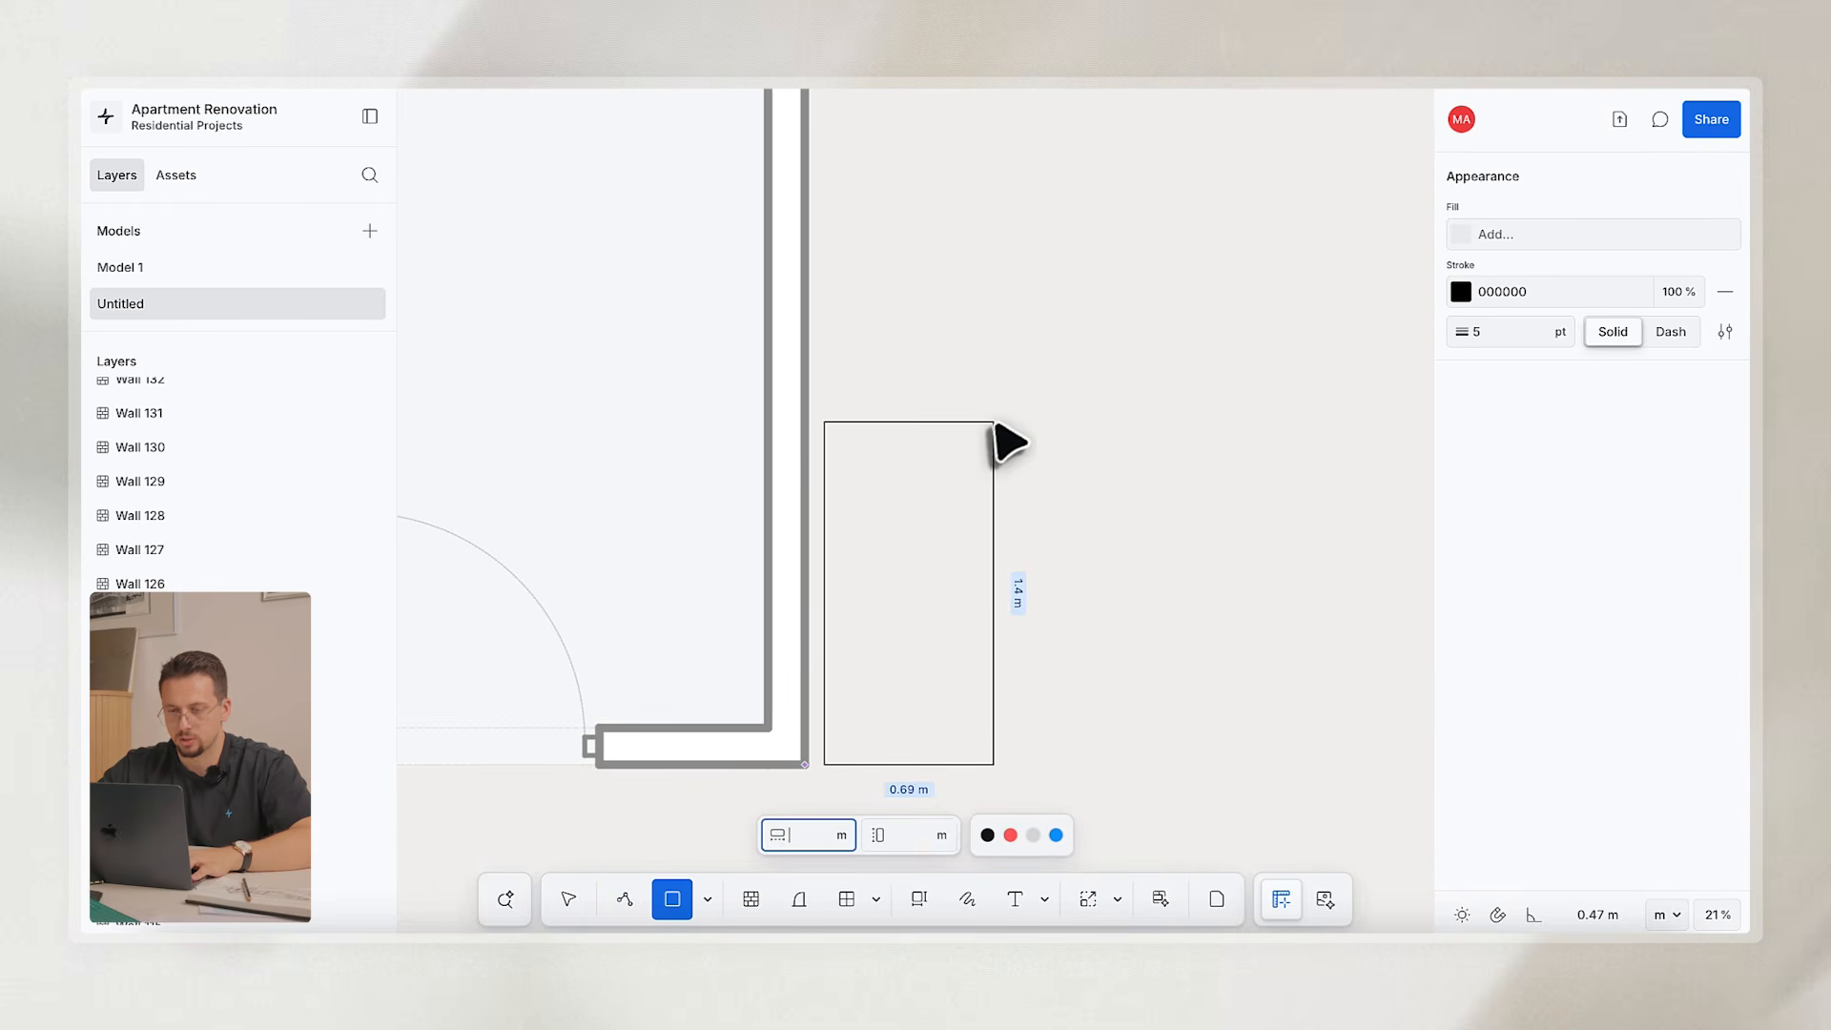
scroll(1002, 438, "down", 3)
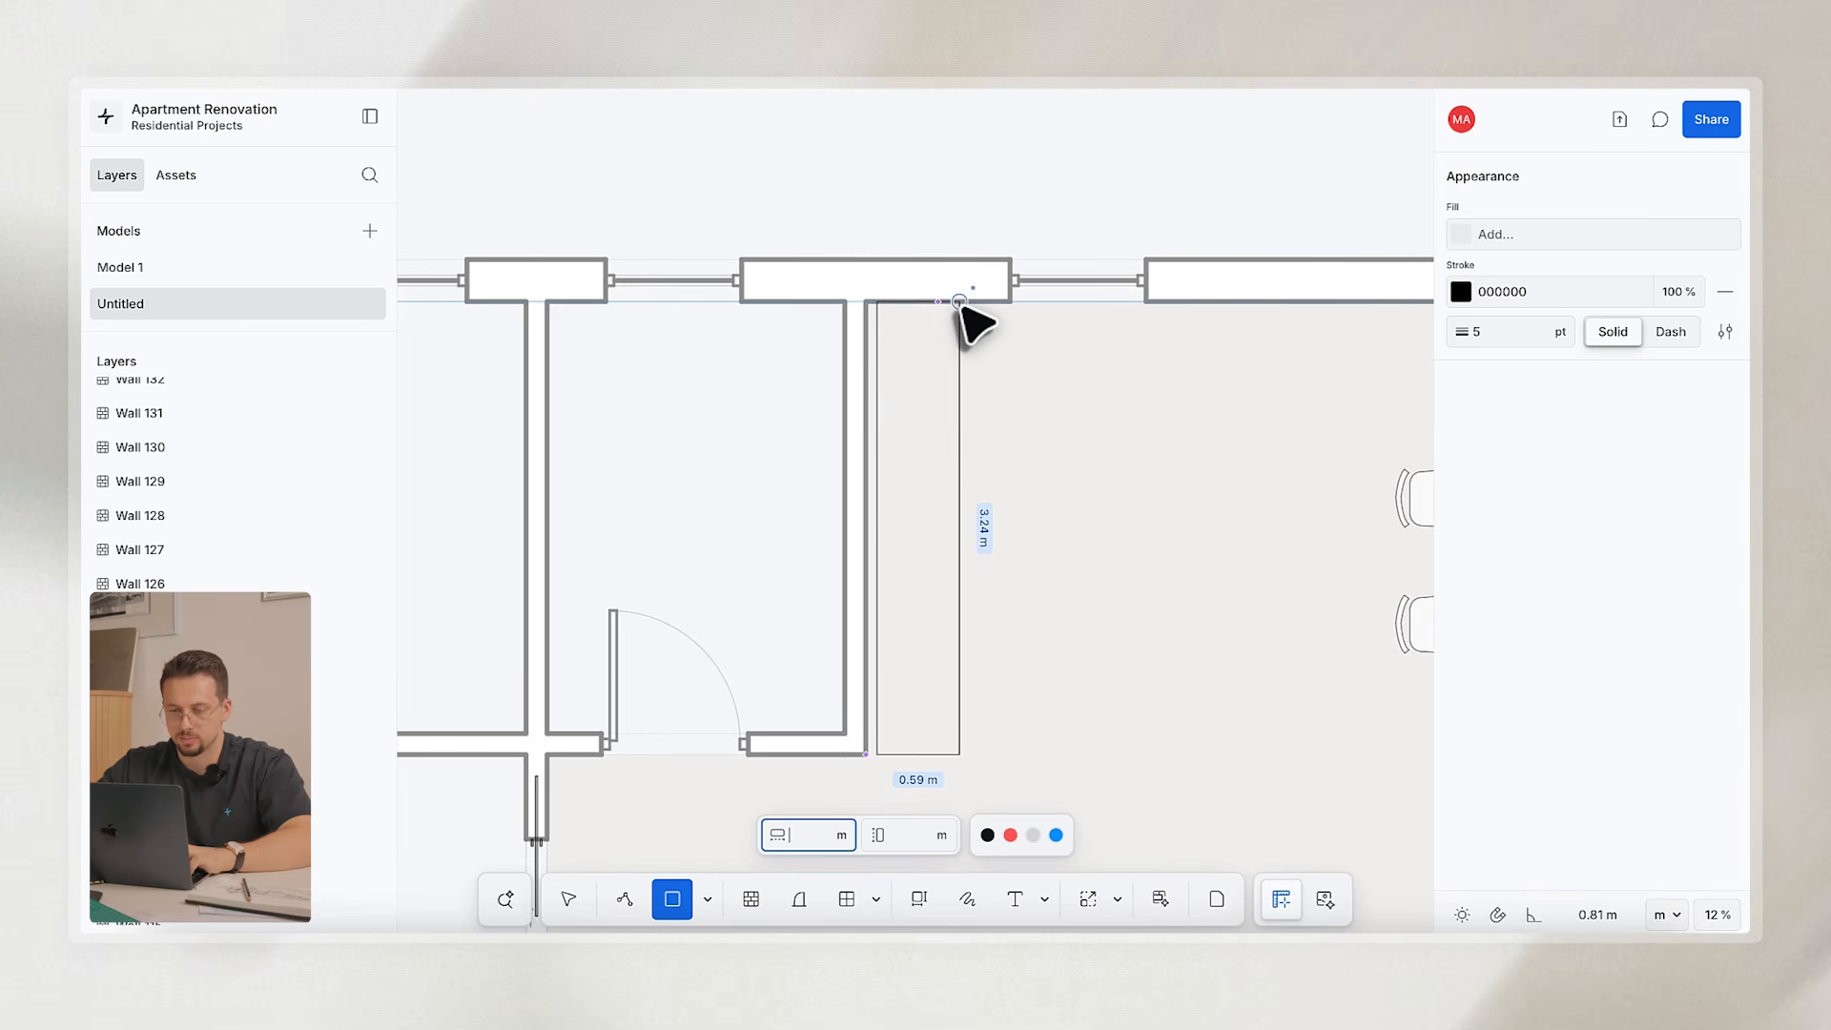
left_click(960, 301)
Set the width of the new counter rectangle to 0.6 m.
scroll(953, 648, "up", 3)
scroll(849, 796, "up", 3)
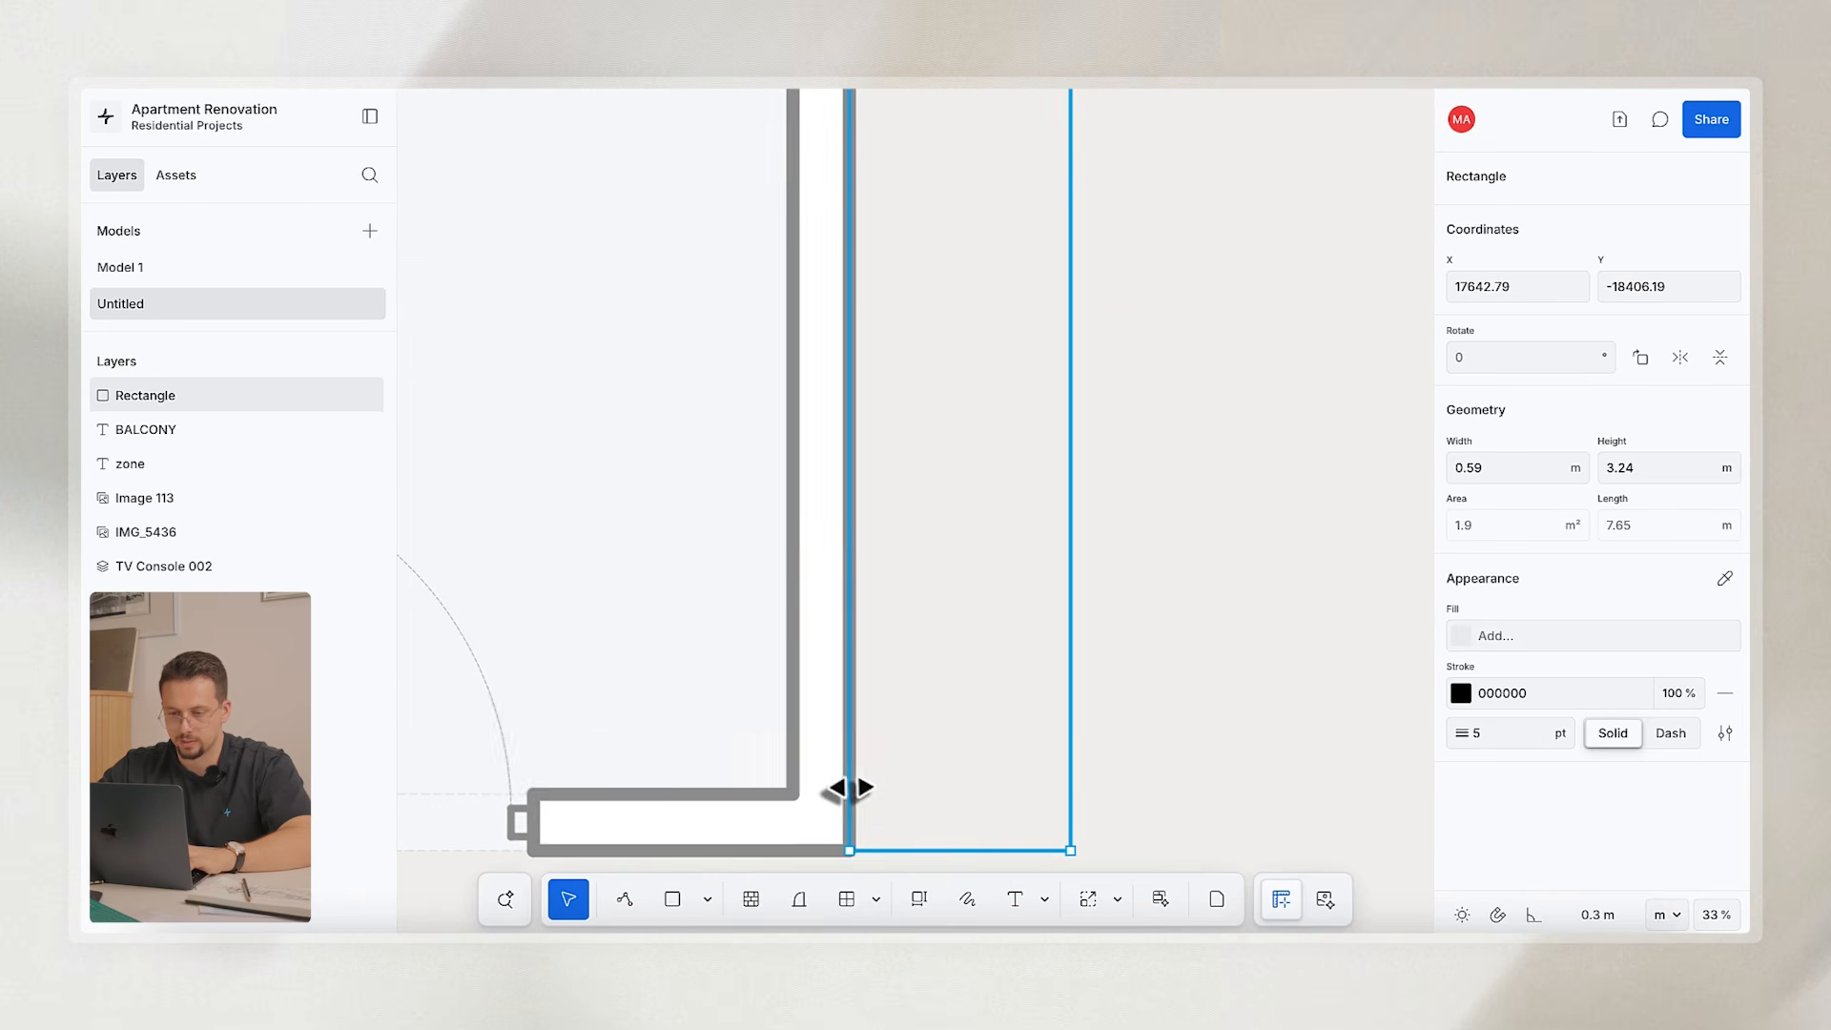
scroll(881, 794, "down", 4)
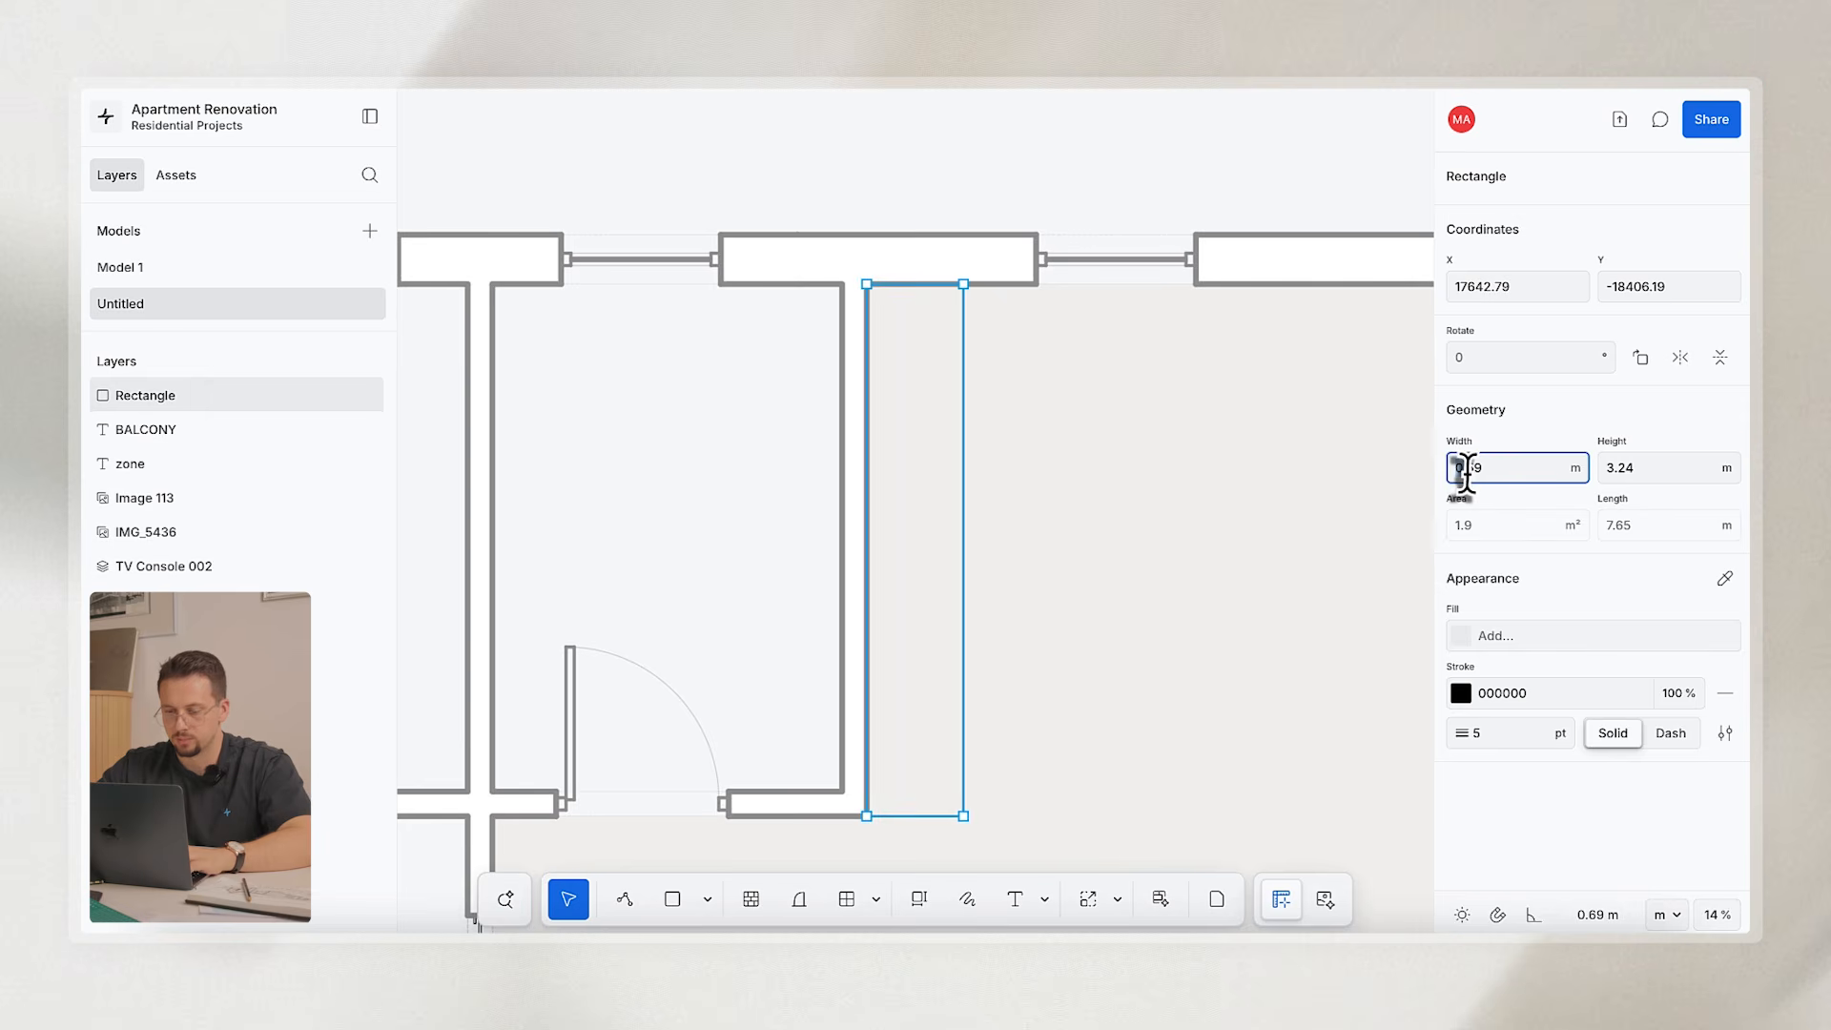
type("0.6")
key("Return")
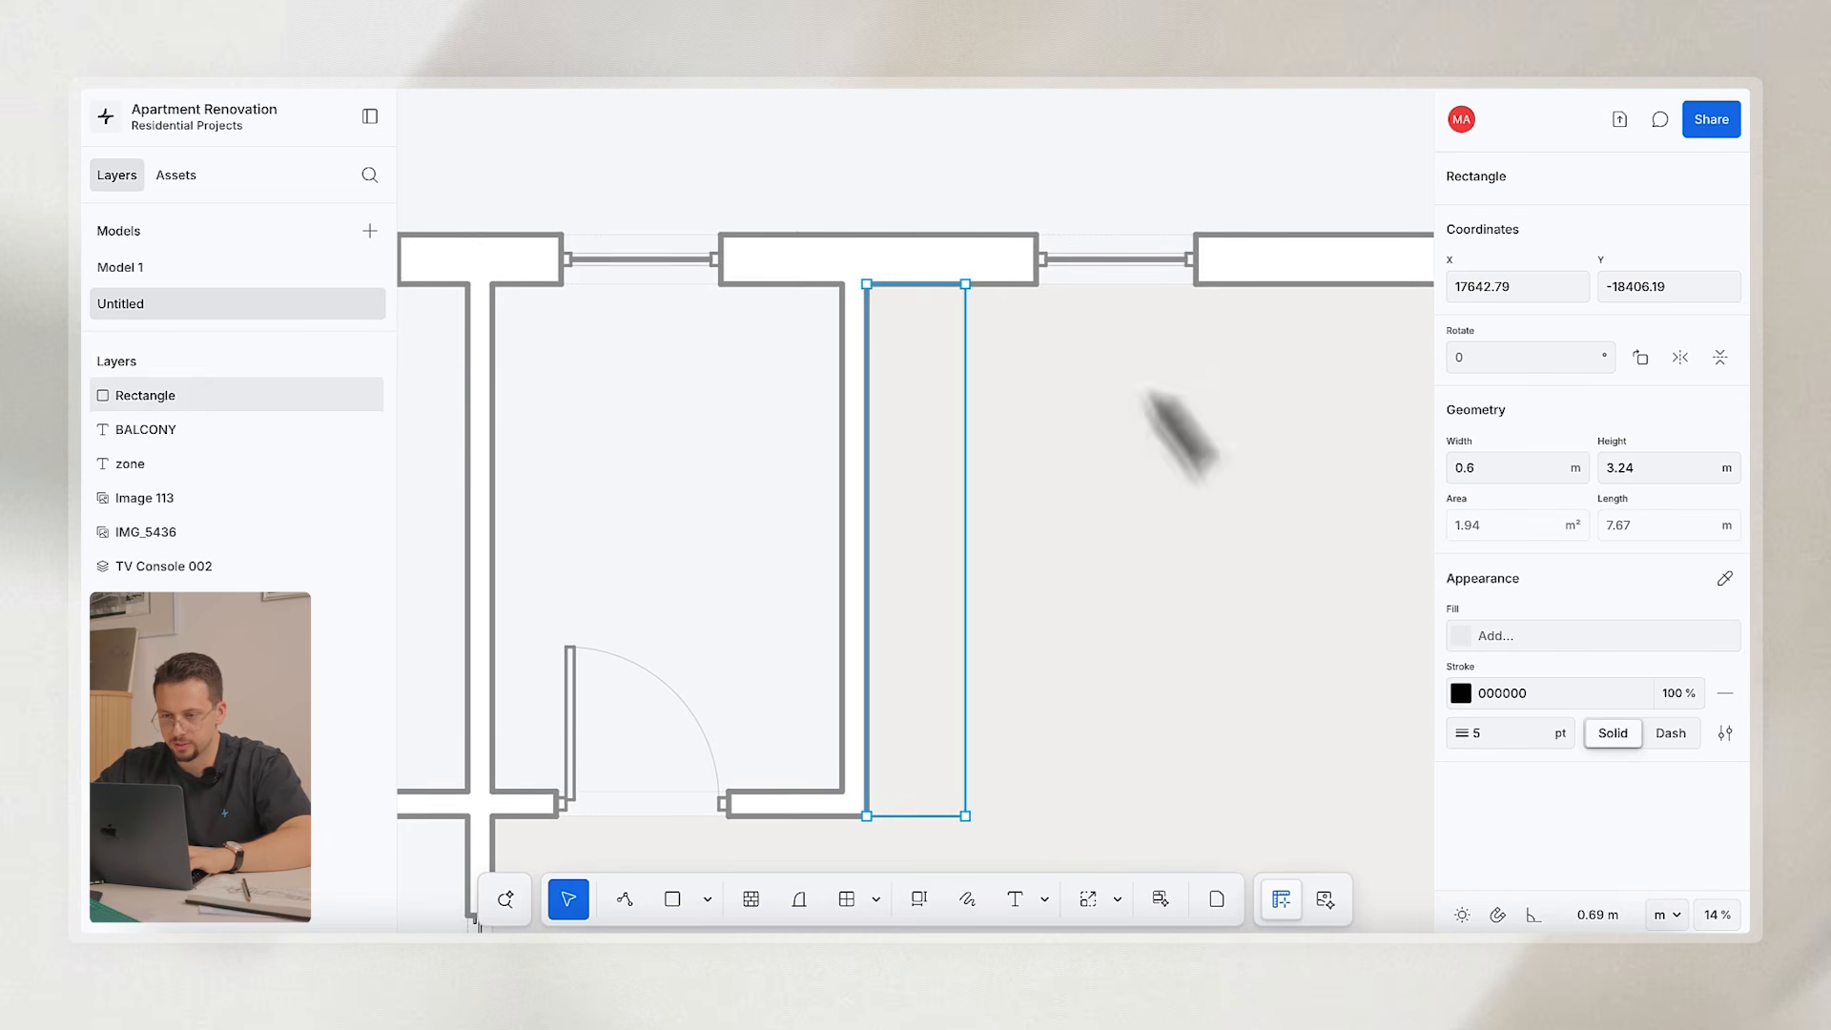
Add points to the counter rectangle and extend its upper end along the exterior wall past the window, forming an L shape.
scroll(907, 228, "up", 3)
scroll(1002, 465, "up", 4)
double_click(1001, 465)
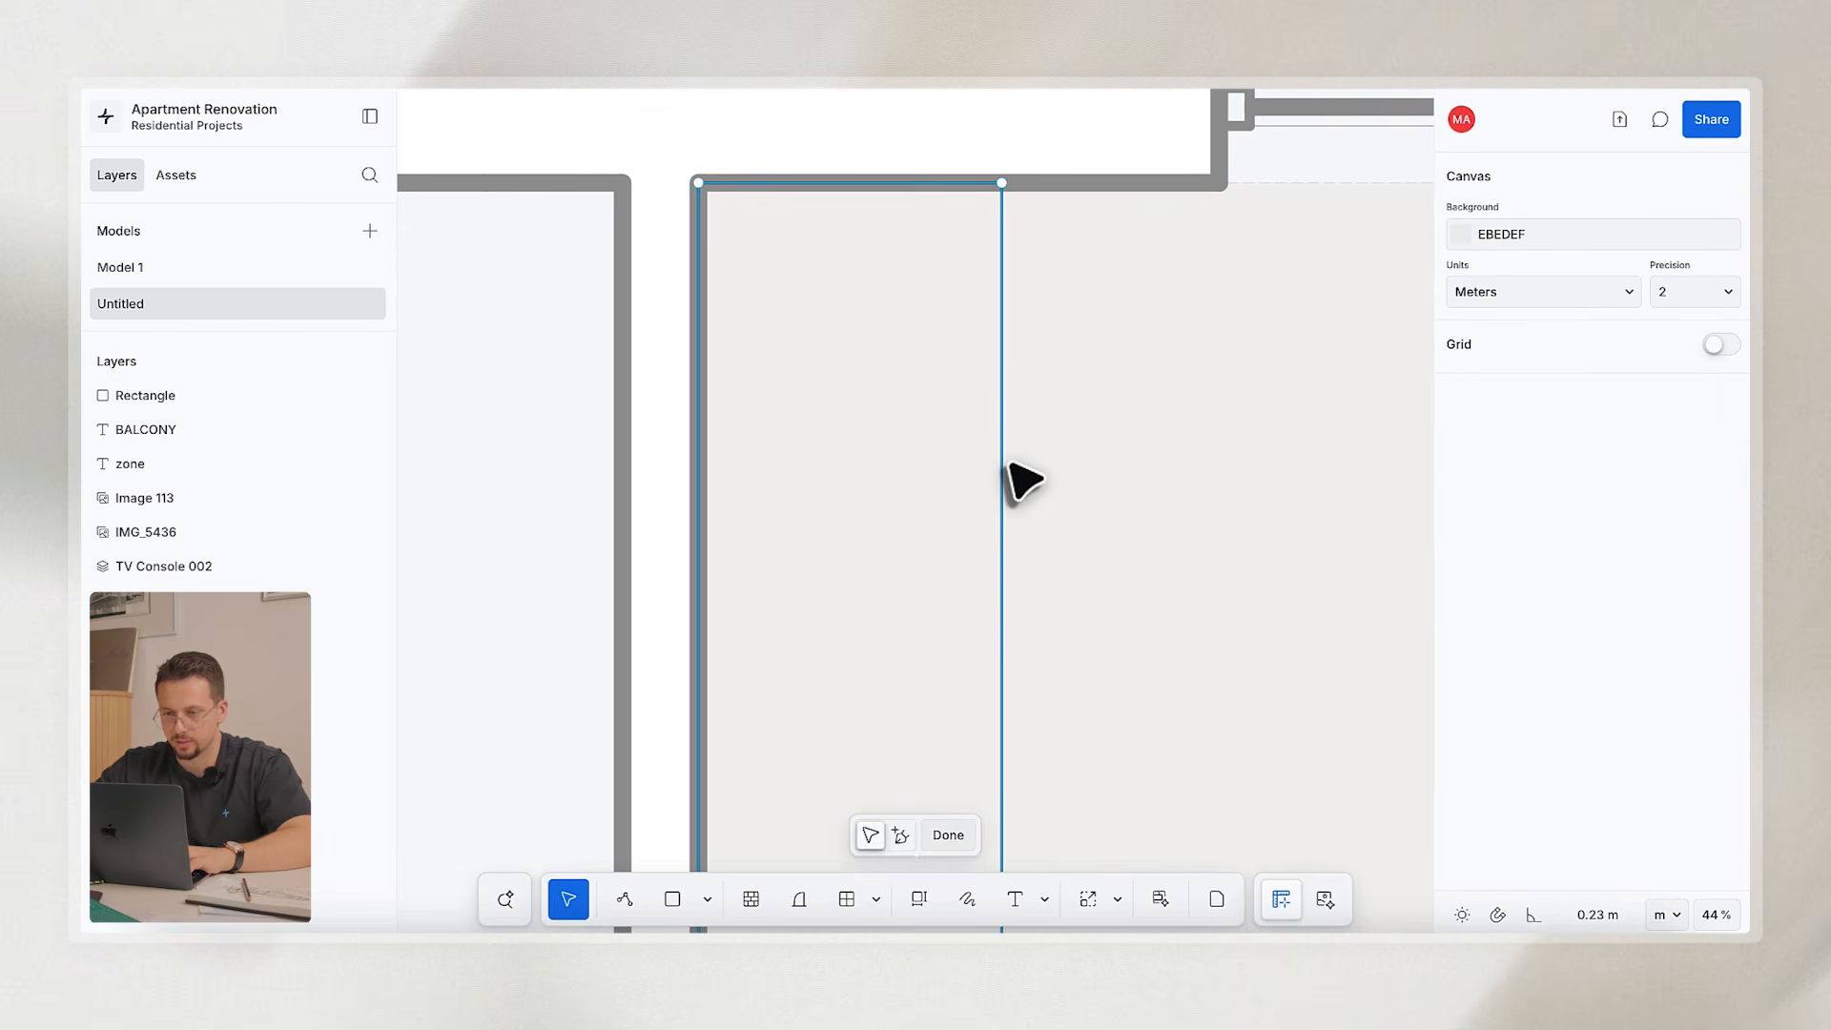
left_click(899, 835)
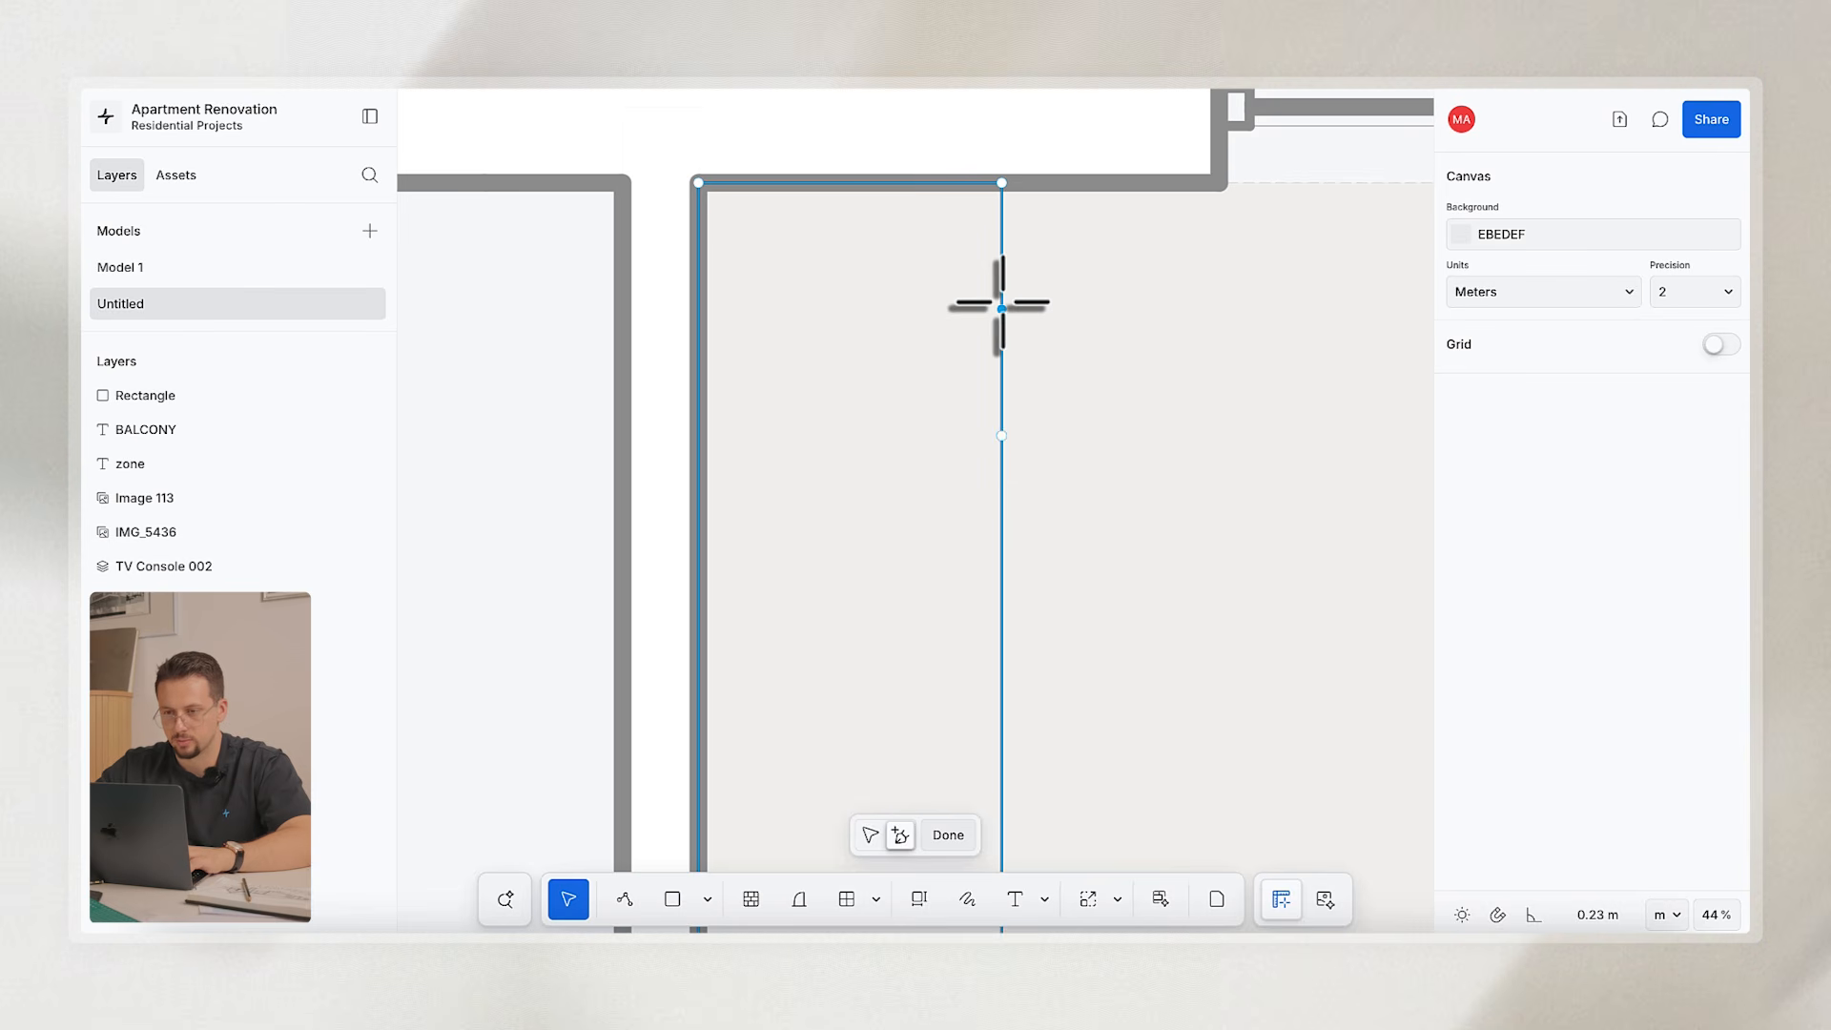
scroll(1001, 315, "down", 5)
left_click_drag(695, 370, 1147, 315)
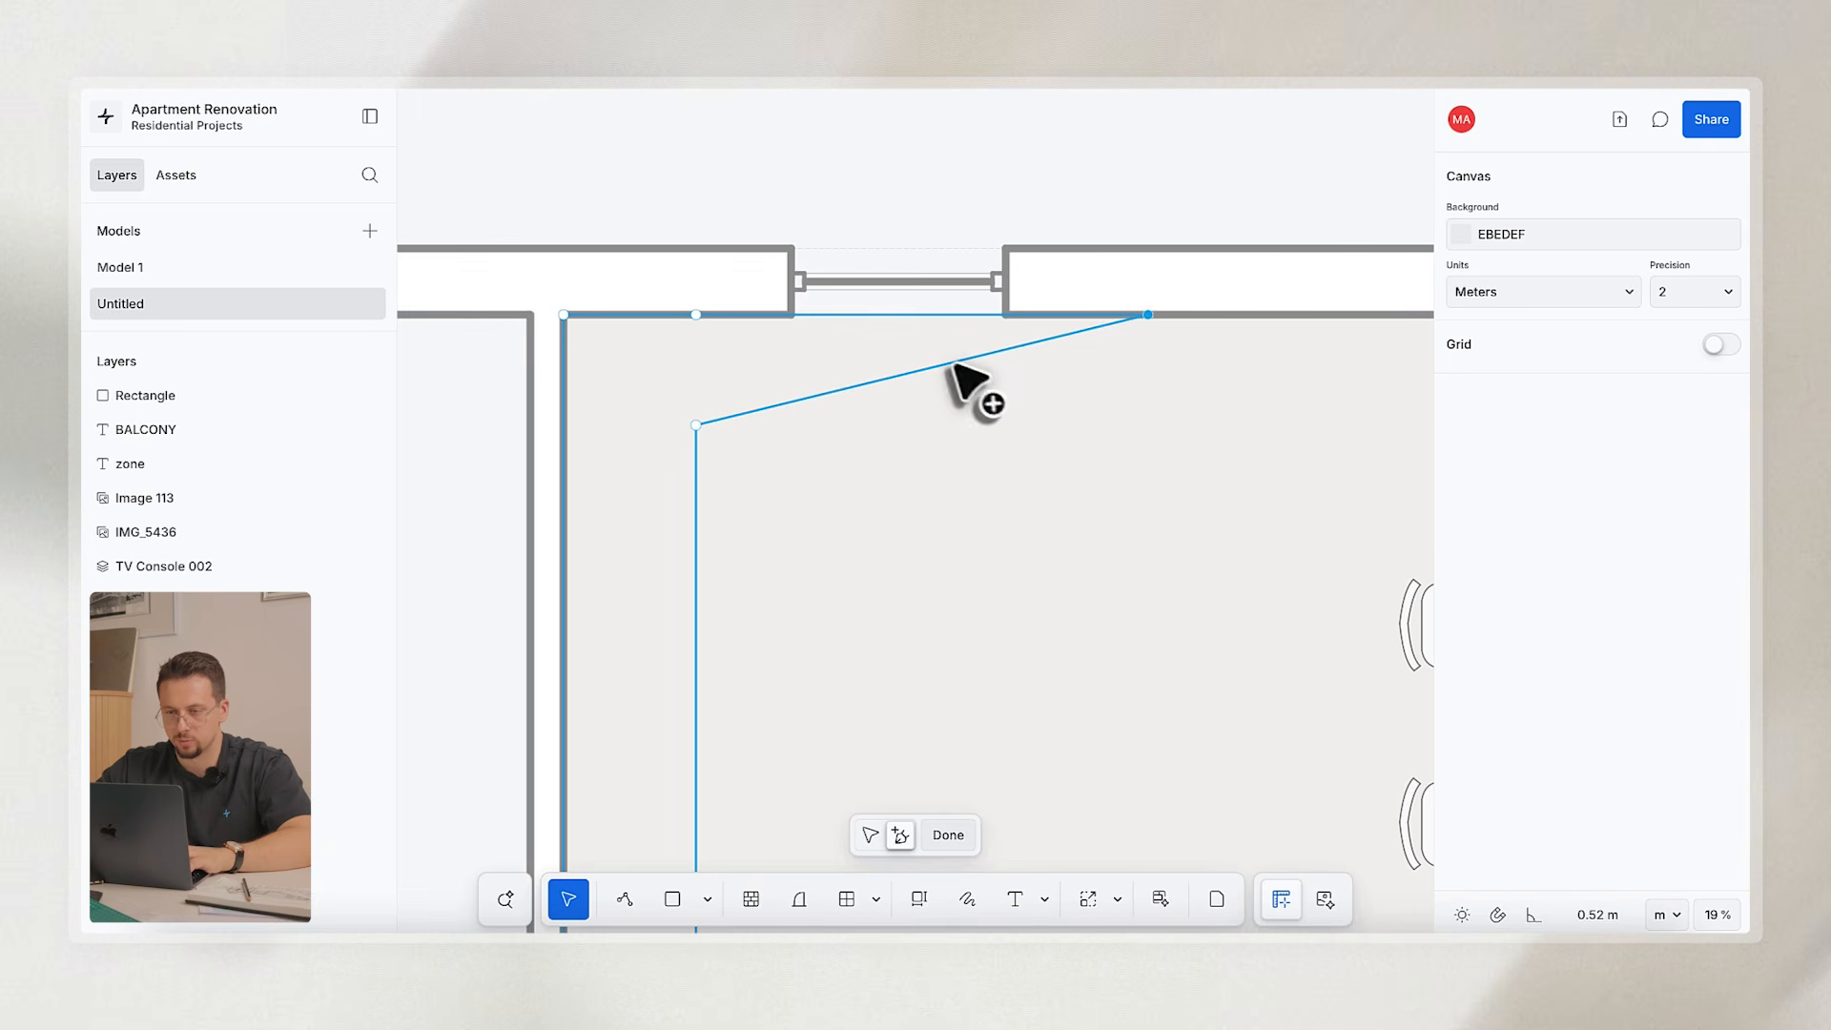
left_click_drag(947, 363, 1147, 426)
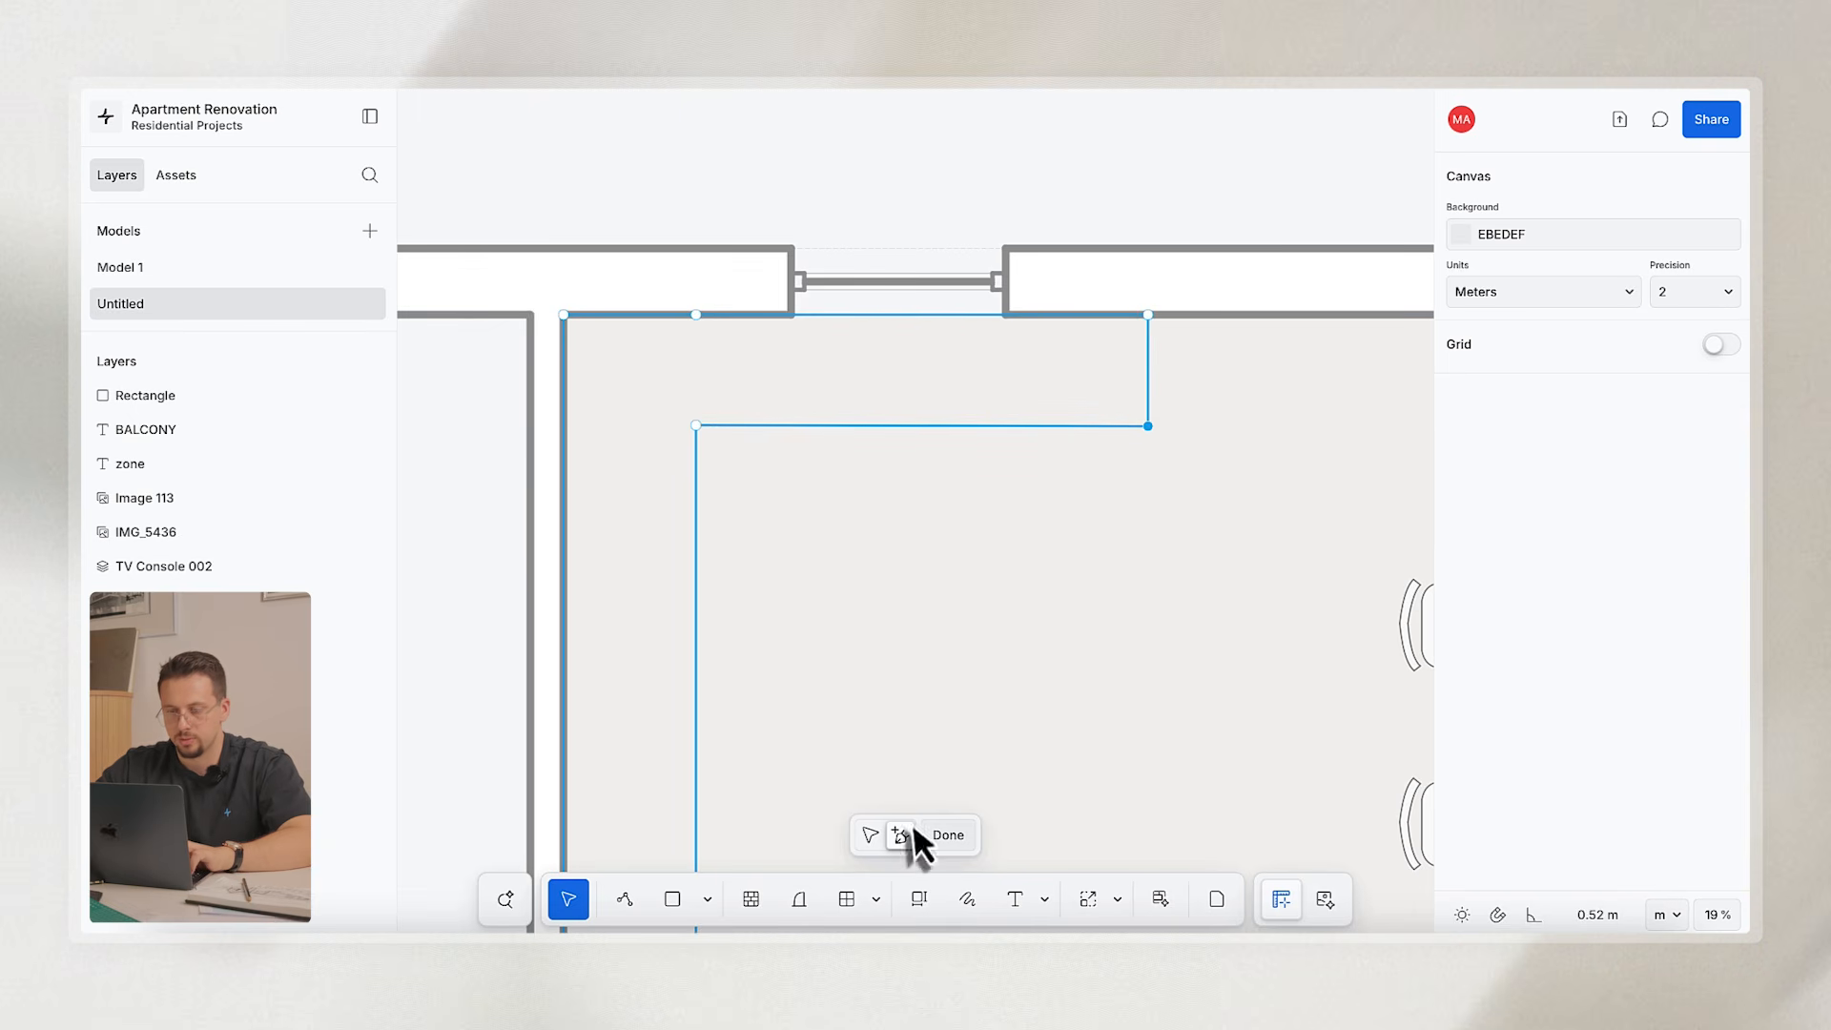
left_click(948, 835)
Move the inner corner and the free-end corner of the L-shaped counter slightly away from the exterior wall to deepen its short arm.
scroll(949, 633, "down", 5)
scroll(919, 591, "up", 3)
scroll(896, 585, "down", 4)
scroll(878, 572, "up", 5)
scroll(876, 553, "up", 4)
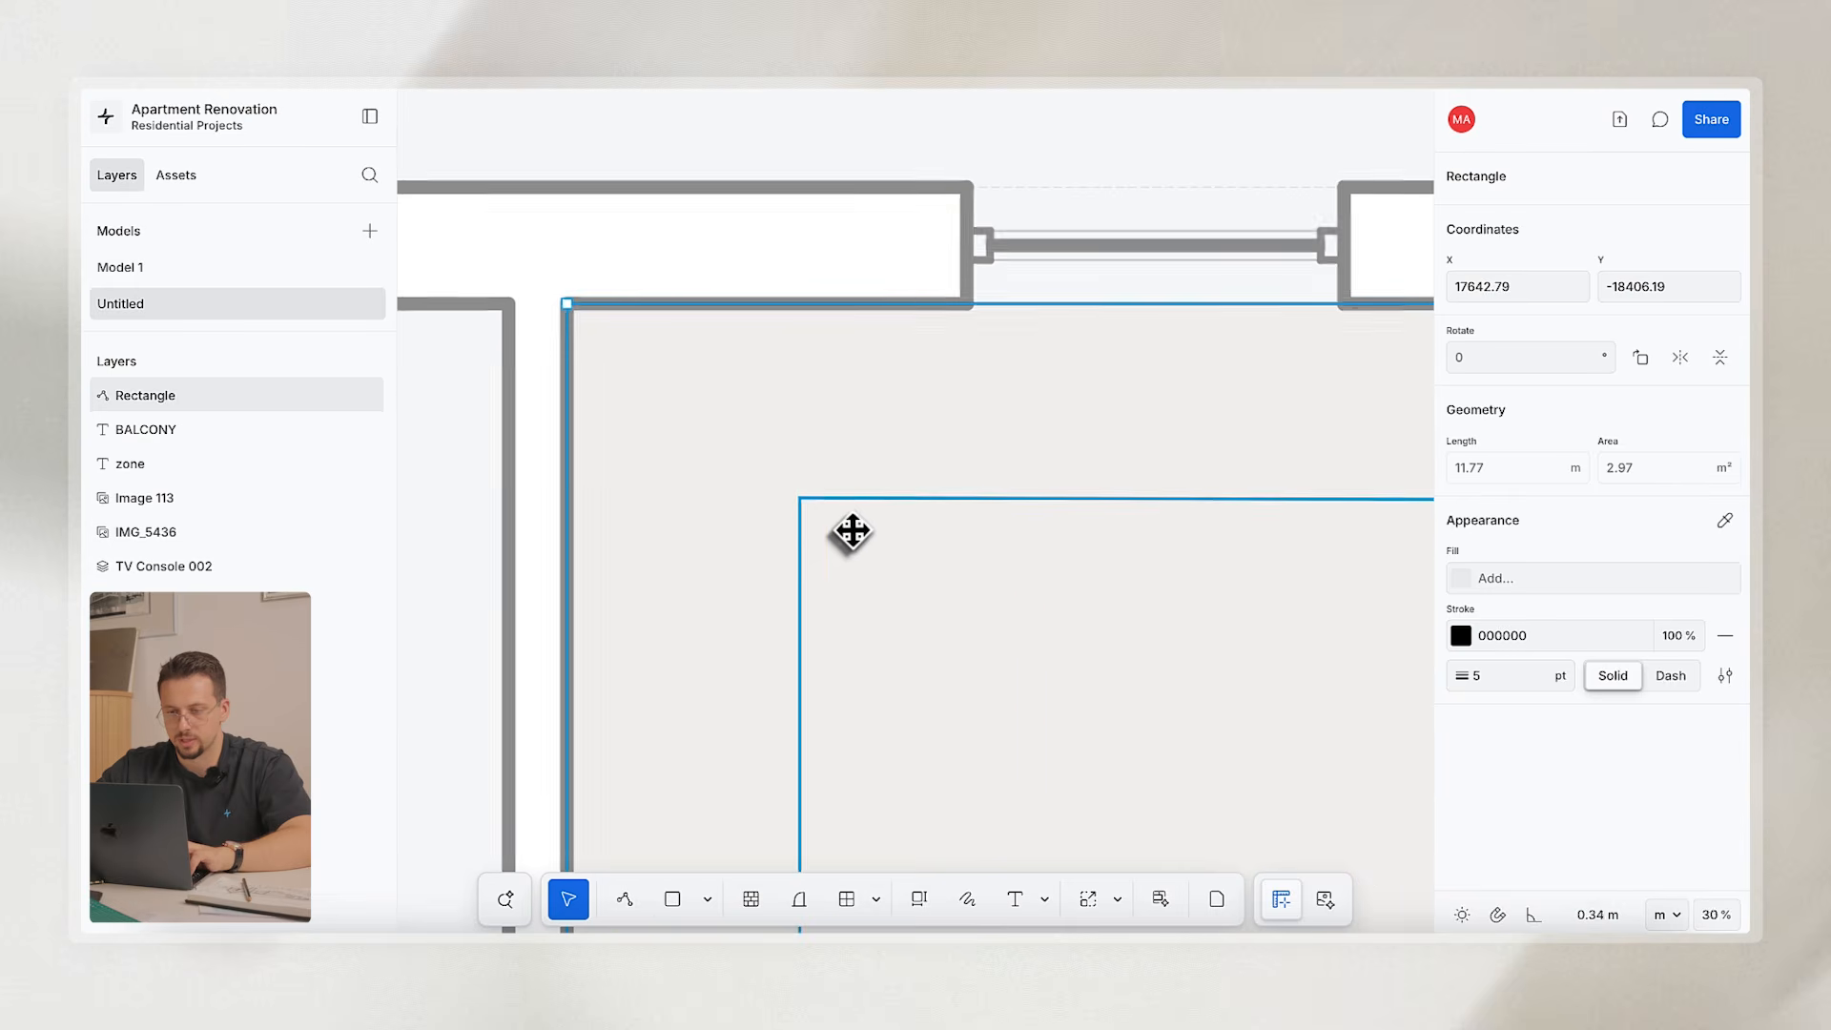
double_click(811, 505)
scroll(799, 497, "up", 3)
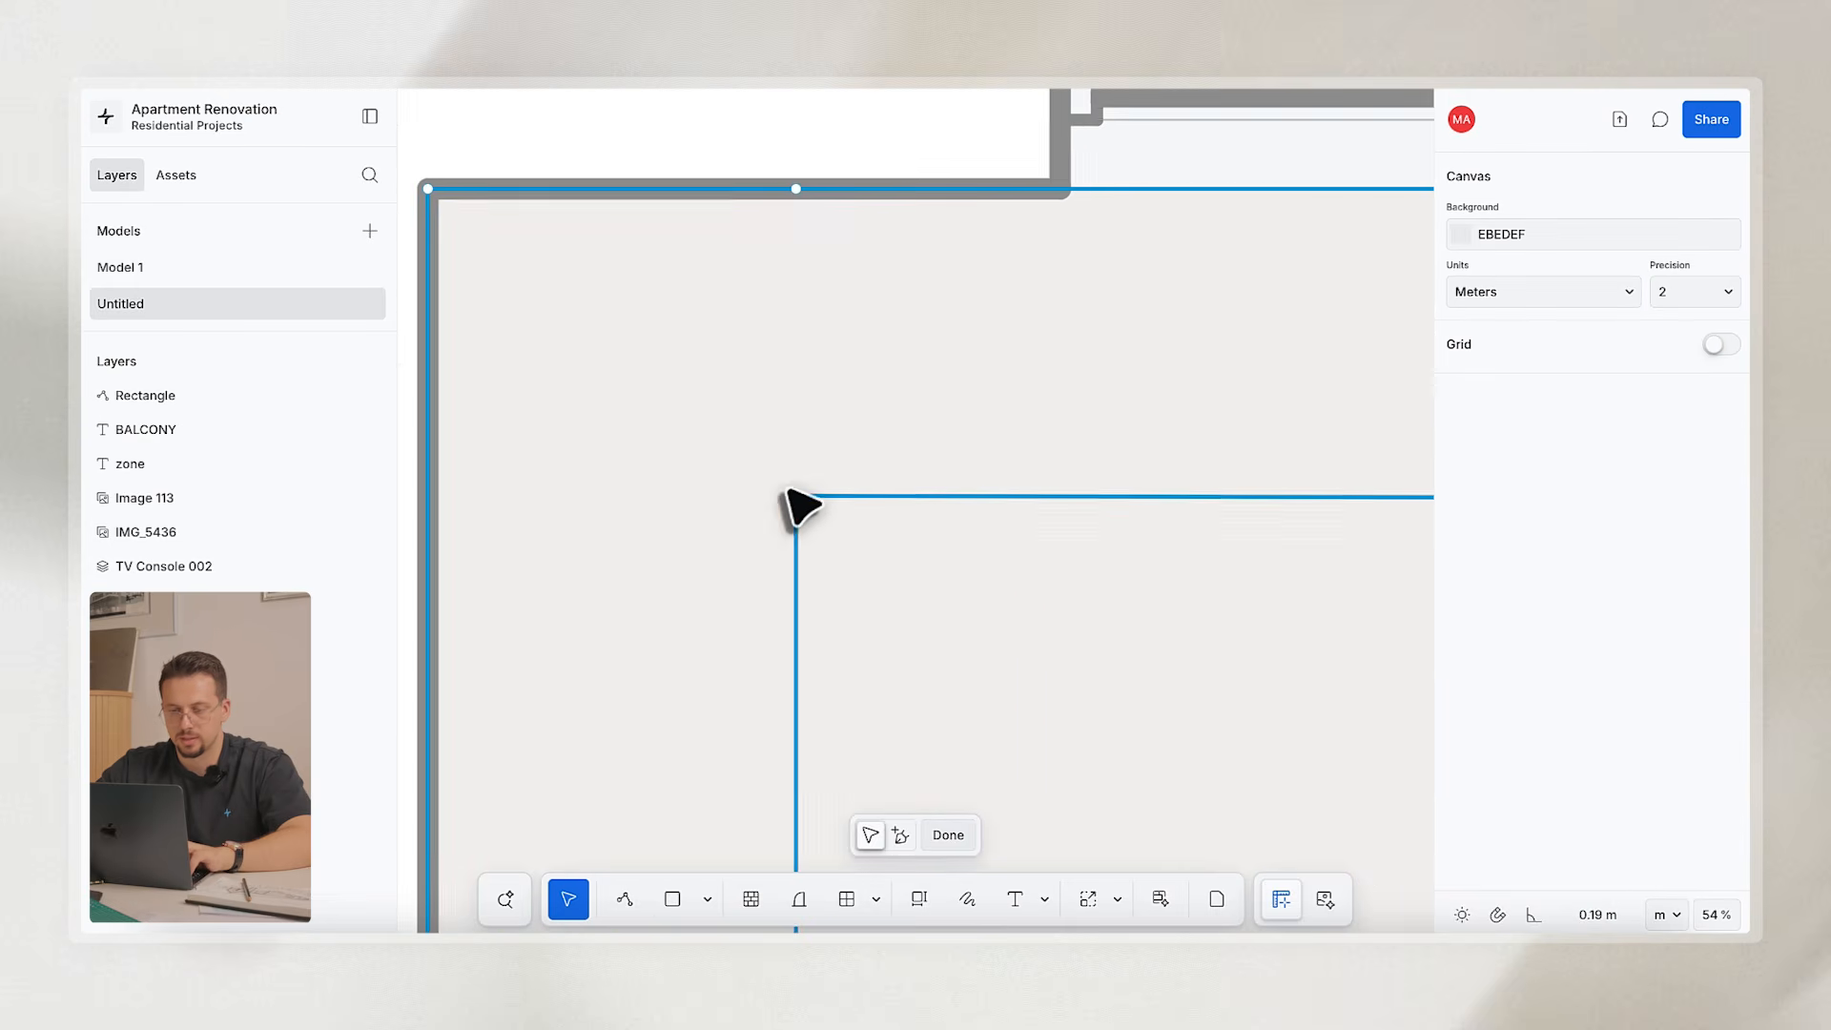
left_click_drag(797, 496, 797, 519)
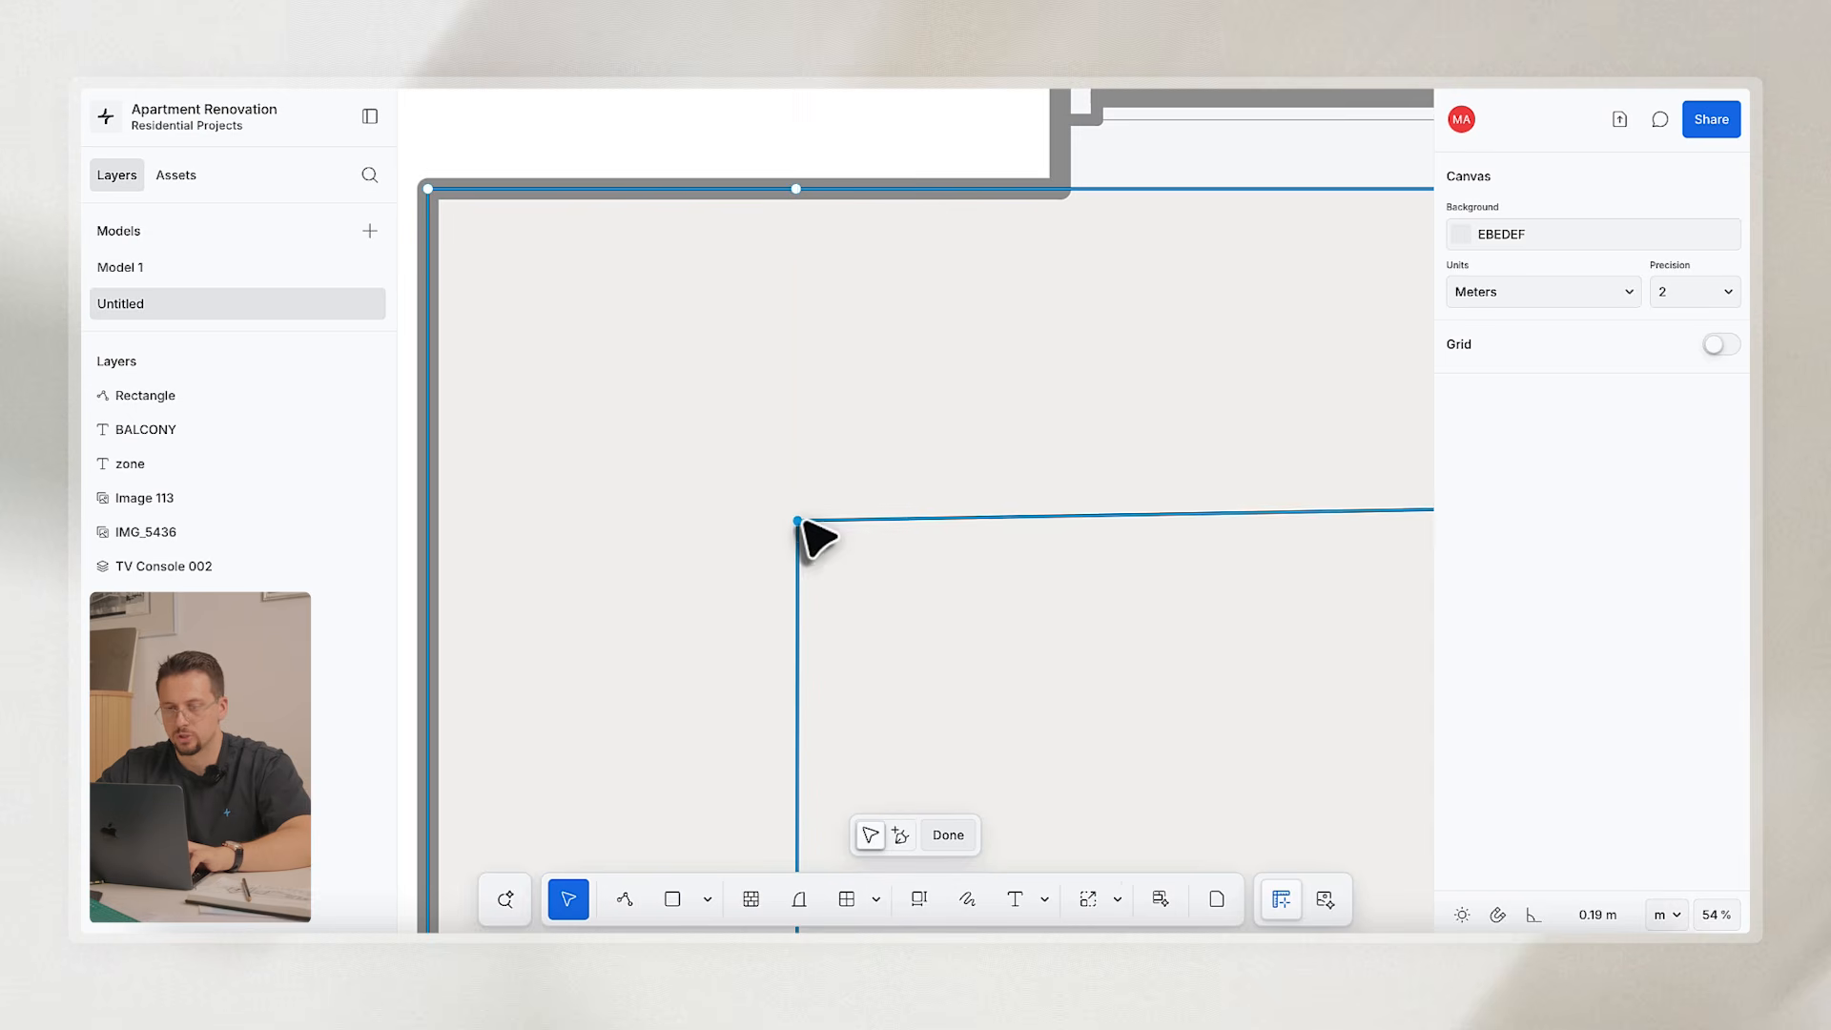
scroll(806, 536, "down", 4)
left_click_drag(1204, 486, 1204, 498)
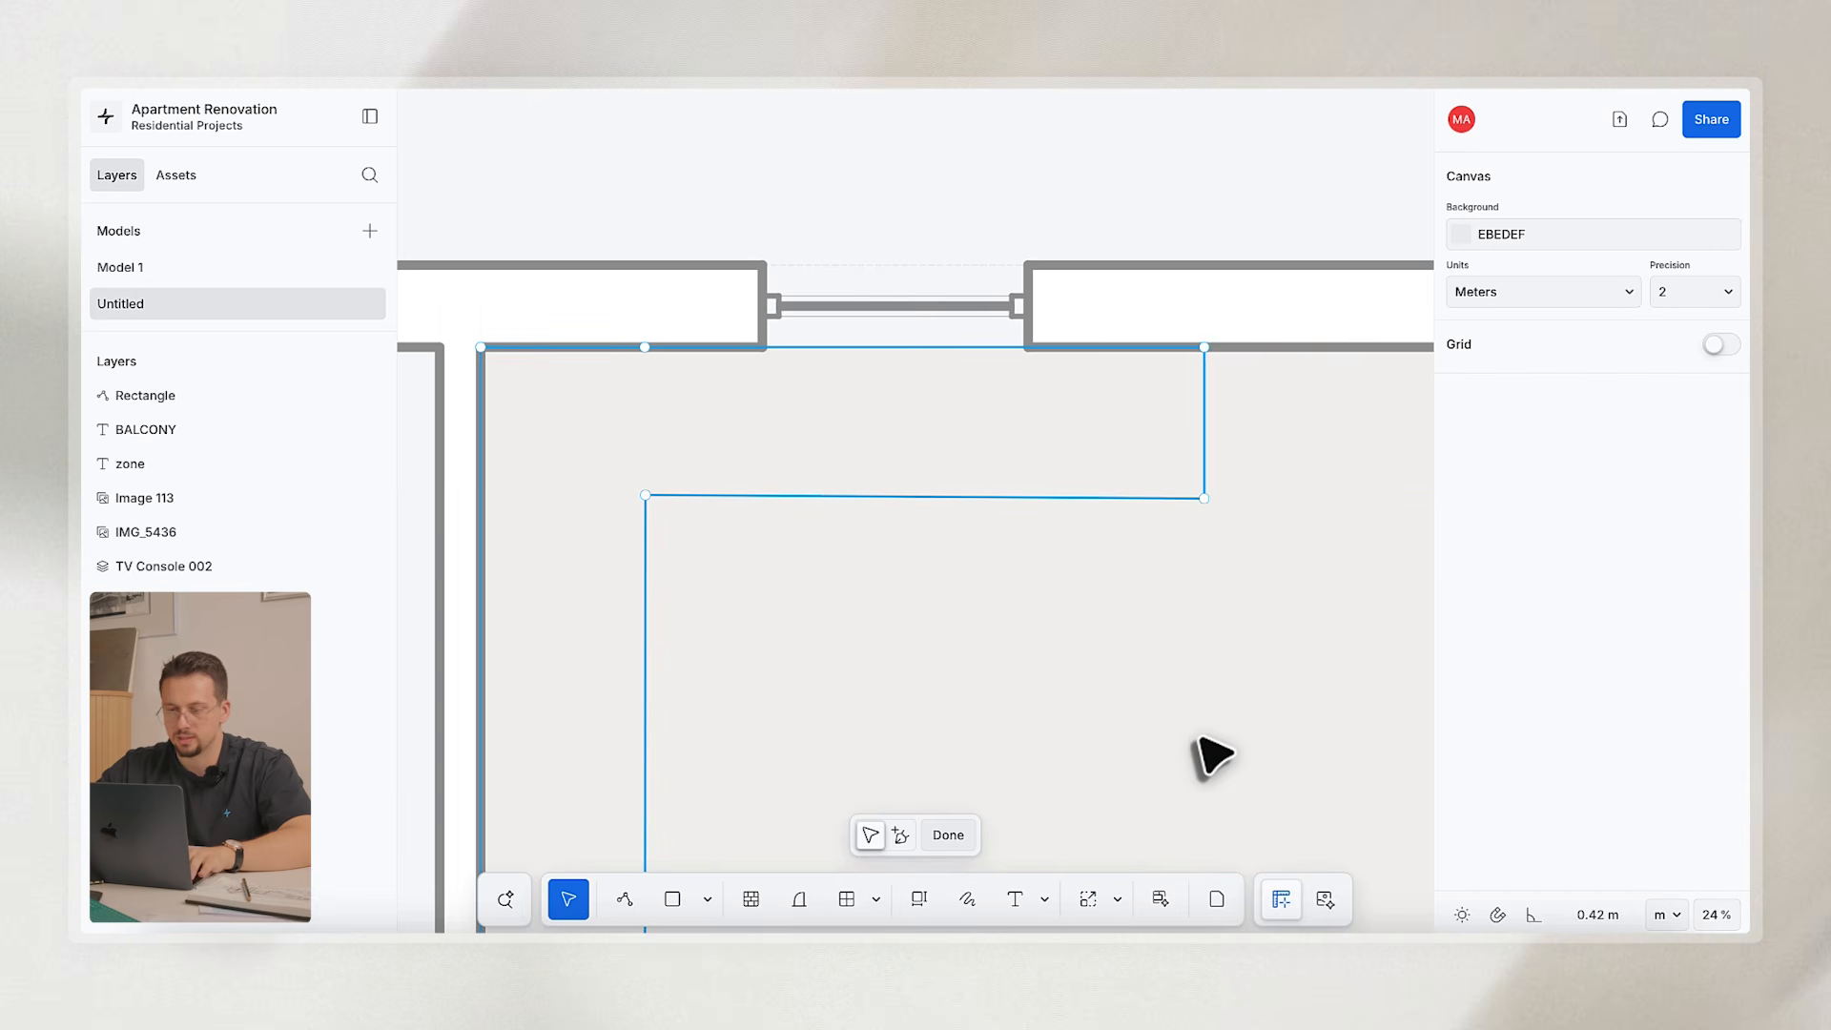
left_click(951, 841)
scroll(1038, 638, "down", 10)
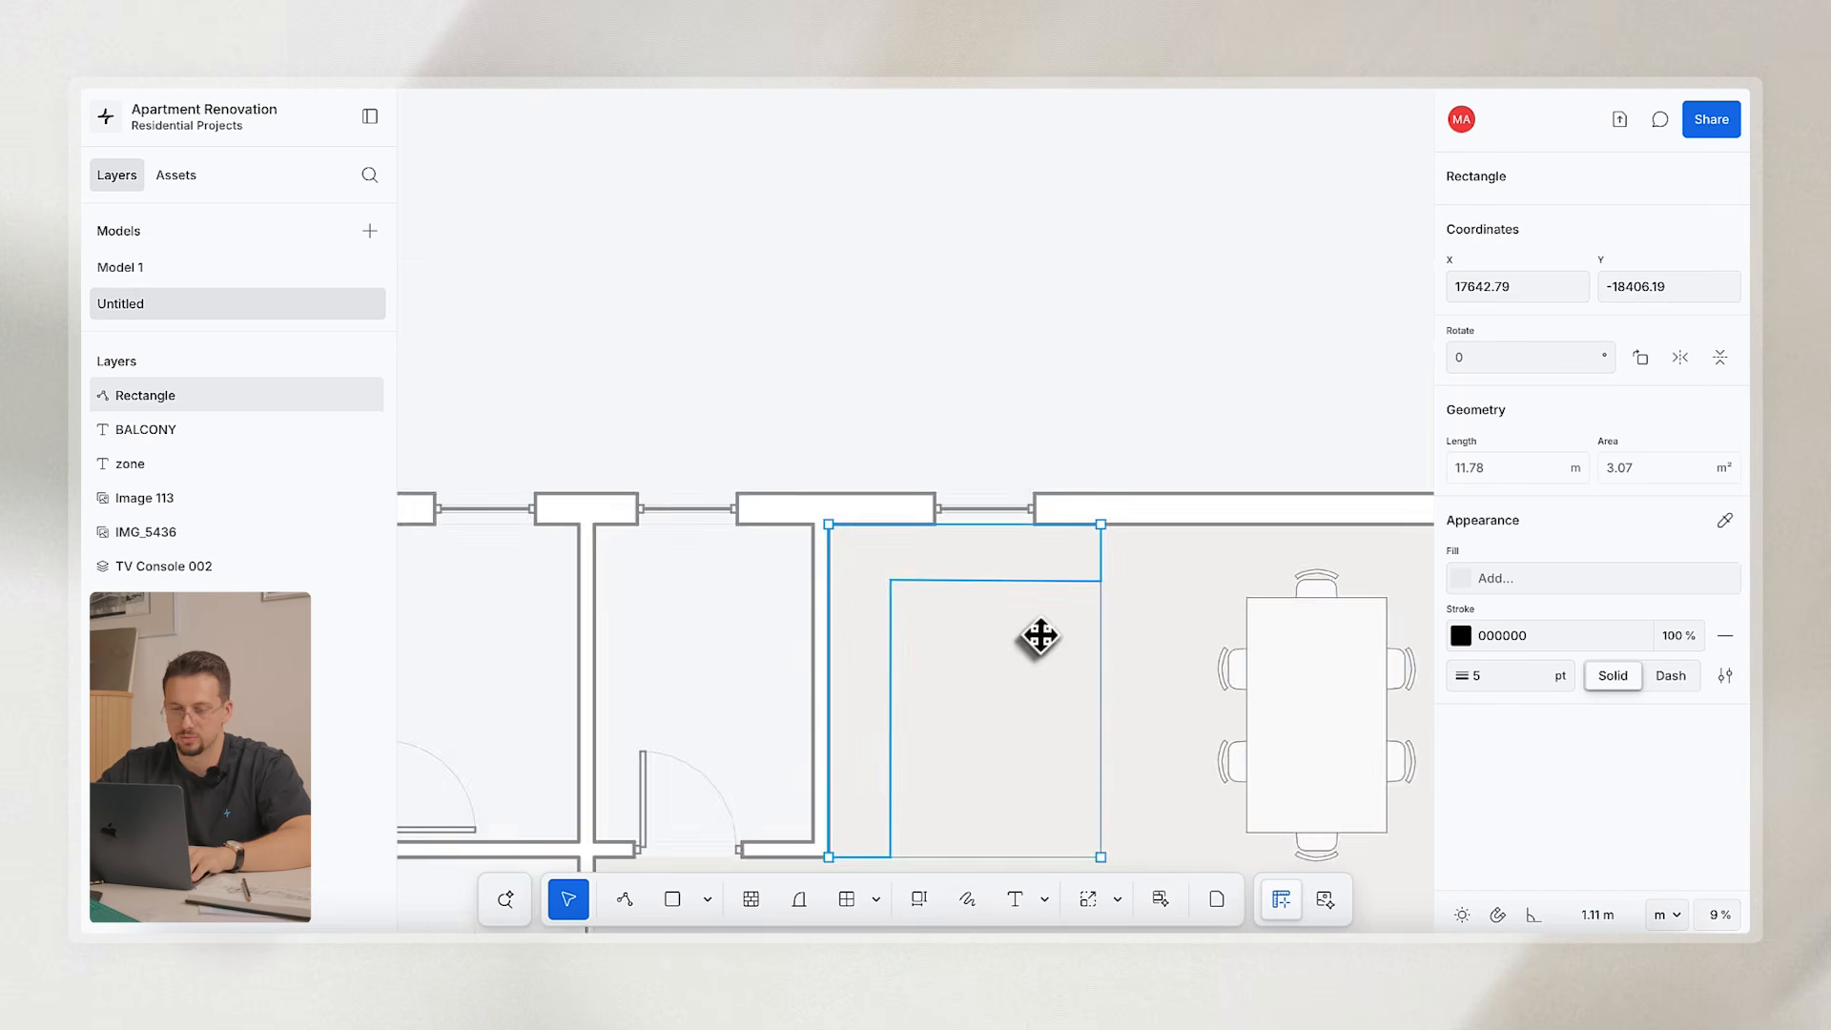
Fill the L-shaped counter with a solid colour sampled from the sofa and deselect it.
key("Escape")
scroll(1049, 487, "down", 2)
left_click(995, 604)
left_click(1469, 580)
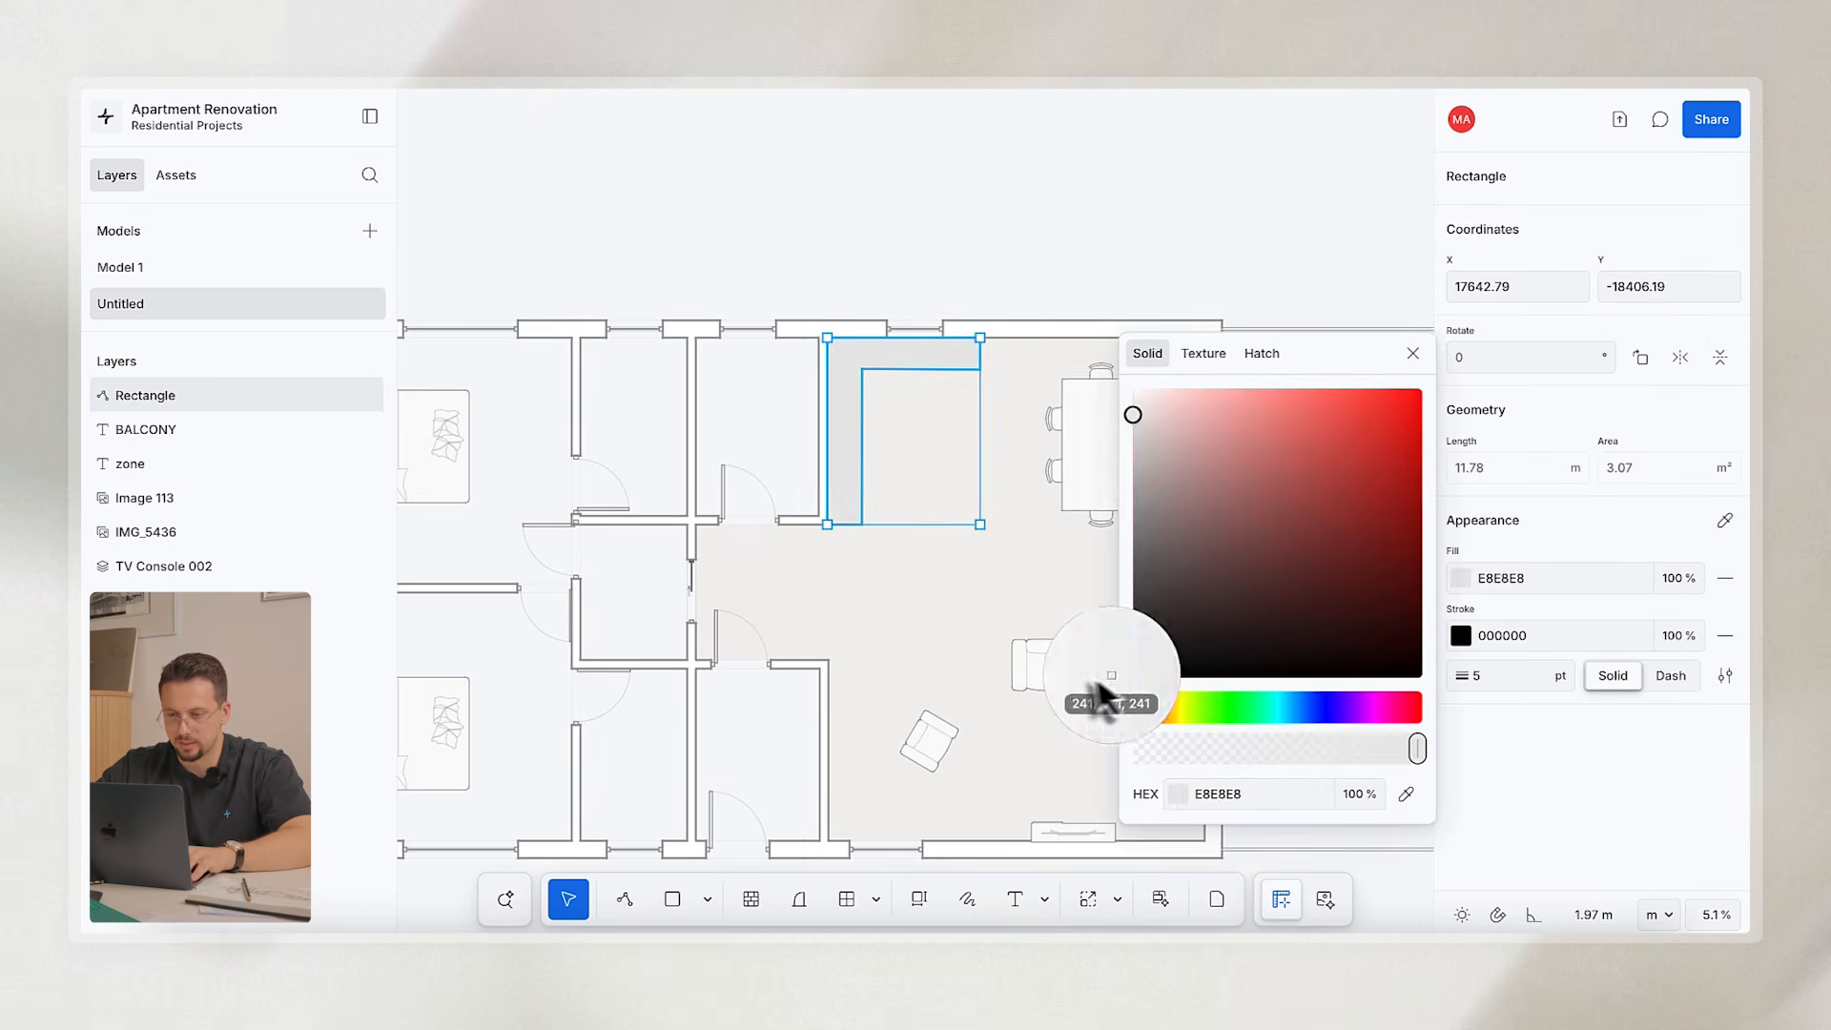
left_click(1076, 674)
left_click(1030, 210)
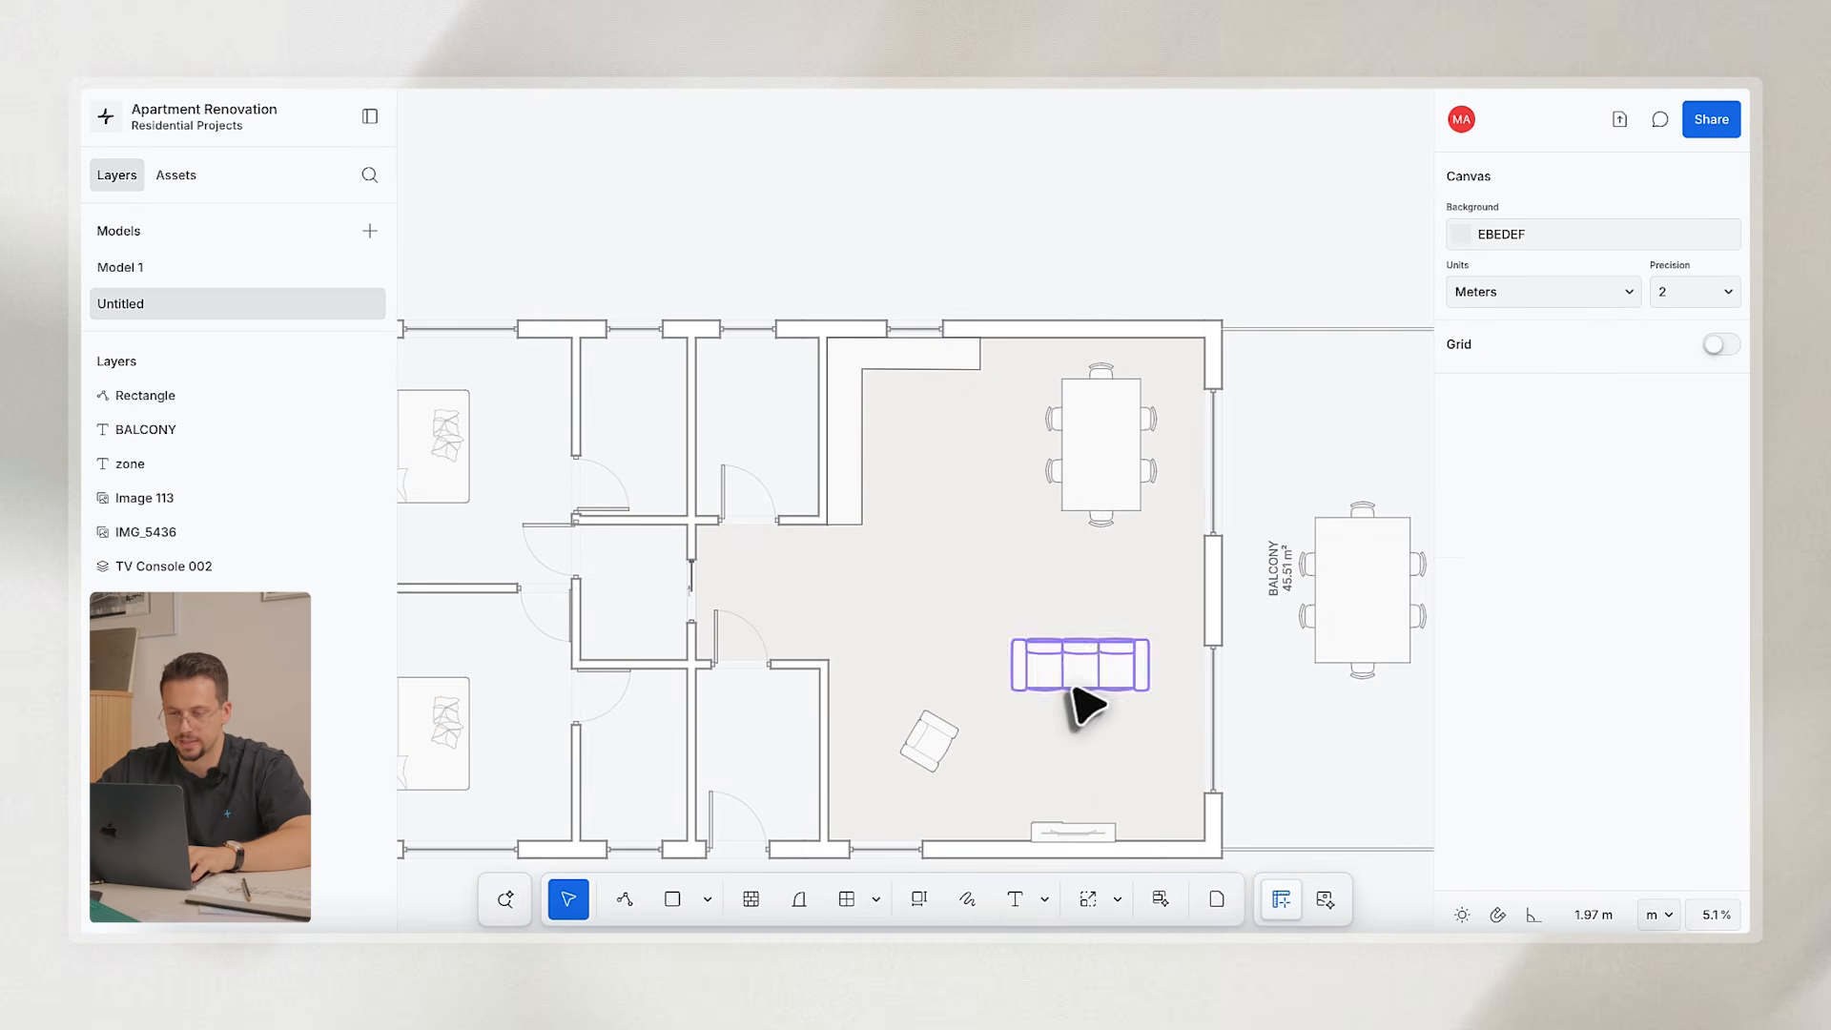
Create Room areas in the lower and upper bedrooms.
scroll(1084, 703, "down", 4)
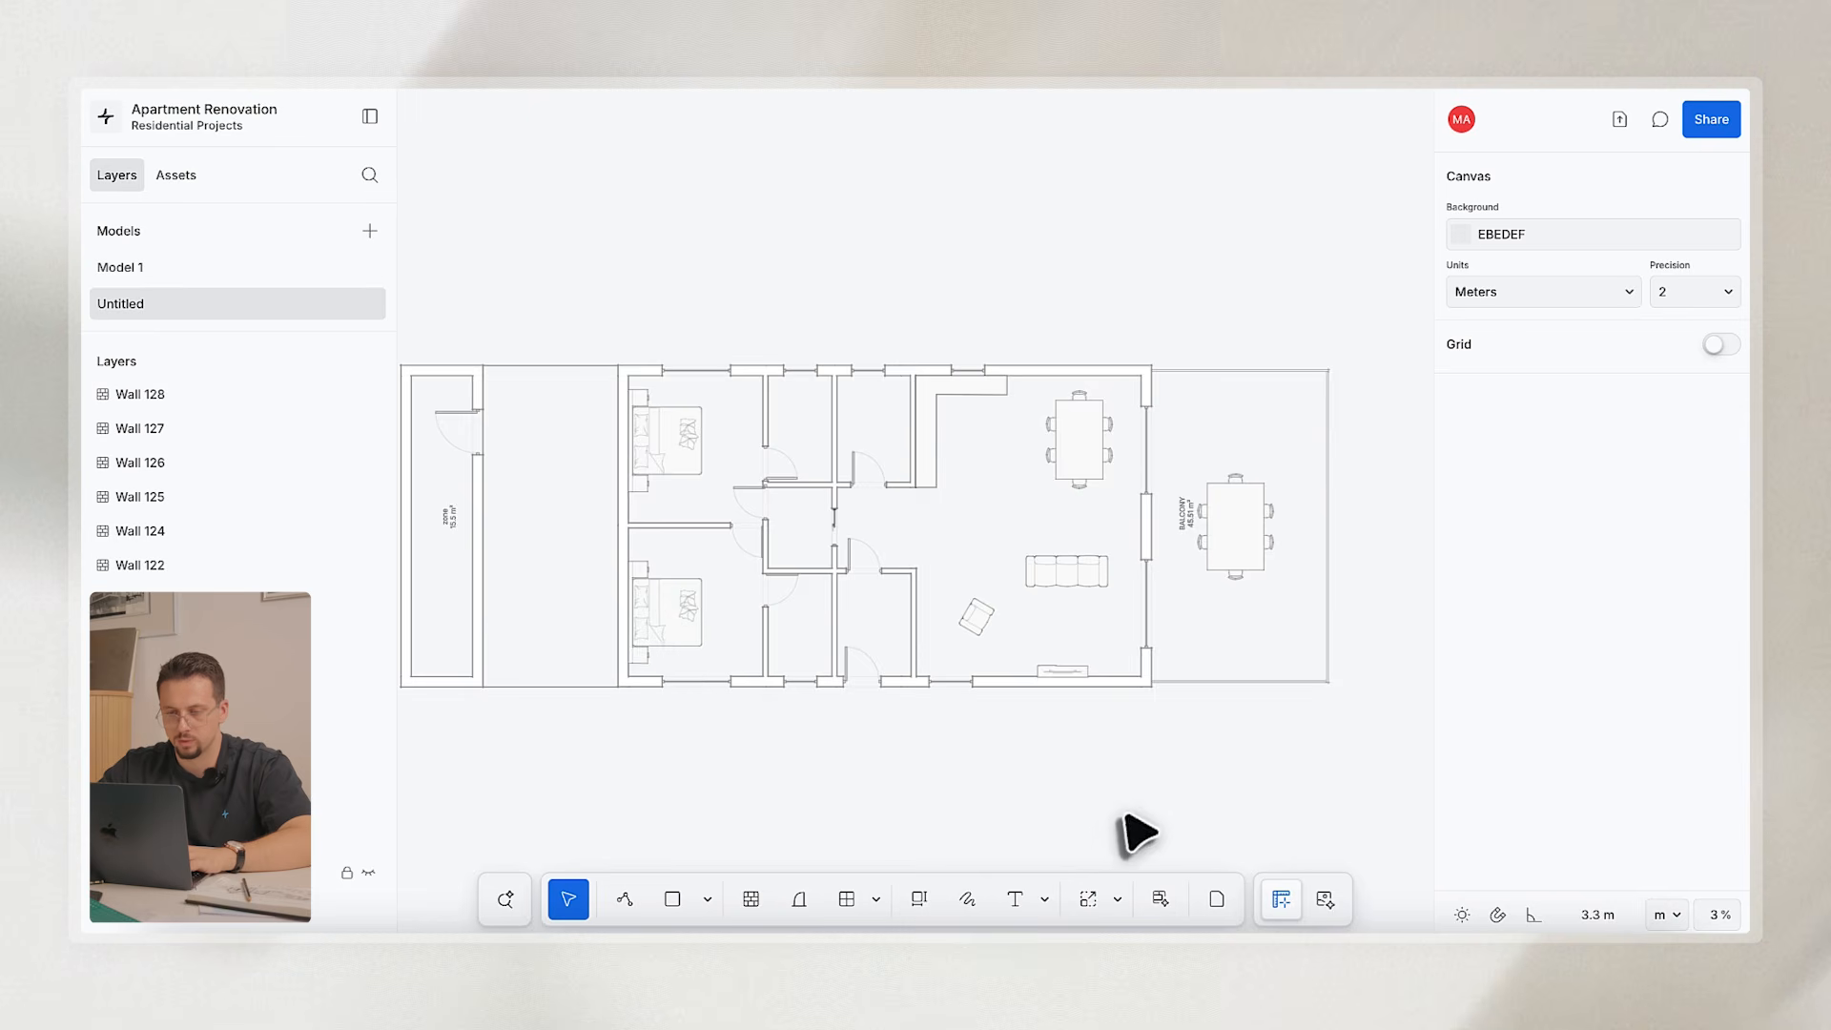
scroll(1122, 817, "left", 1)
scroll(420, 569, "left", 1)
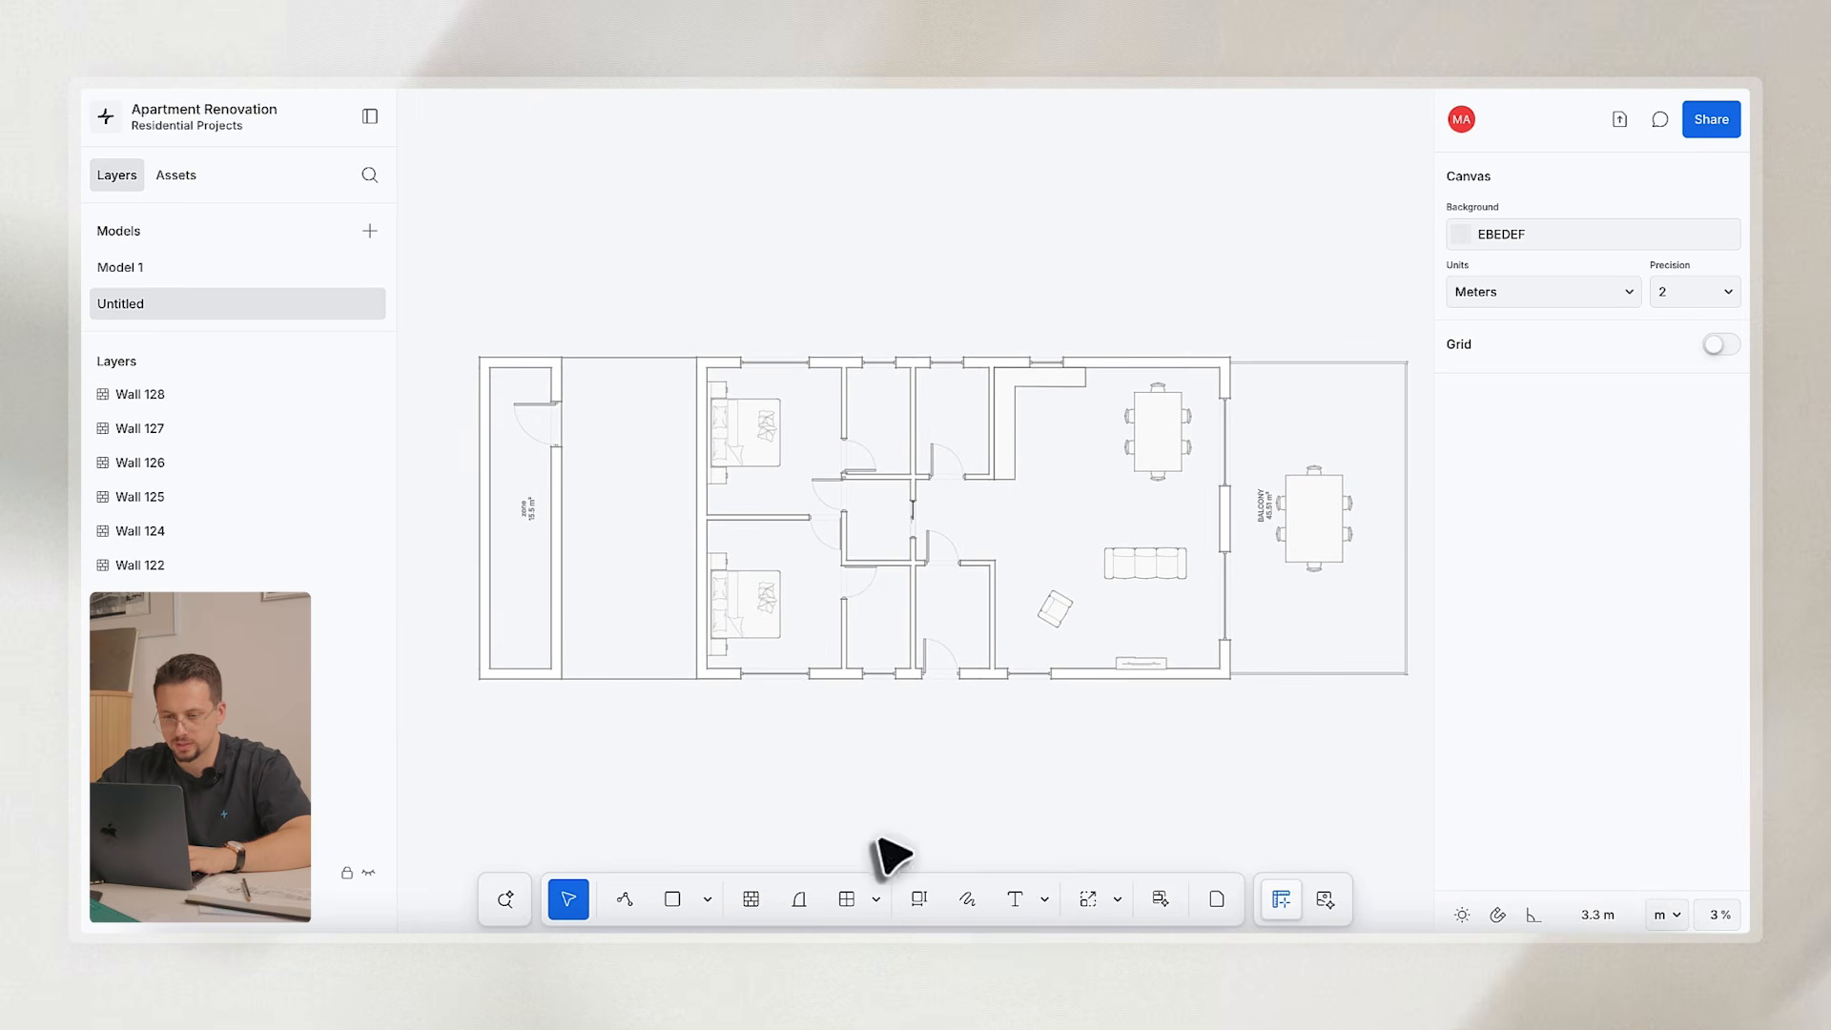
left_click(876, 898)
left_click(836, 772)
left_click(814, 595)
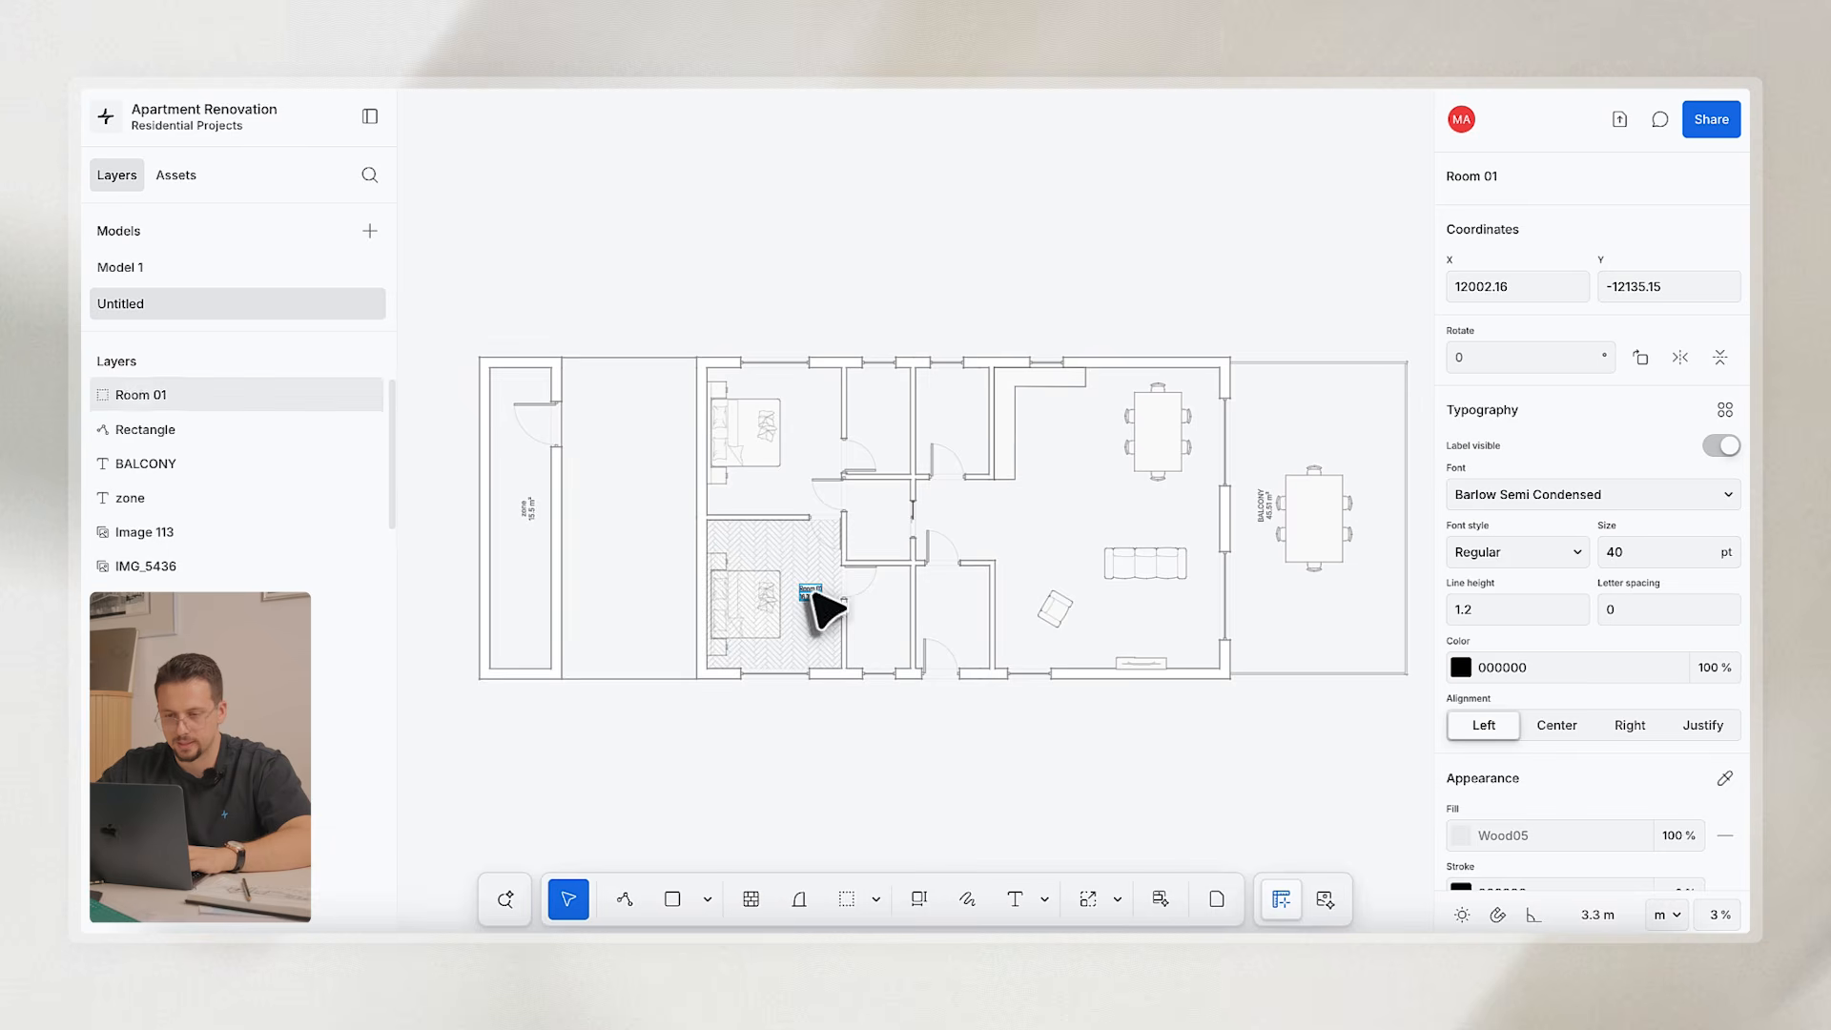
left_click(845, 908)
left_click(790, 494)
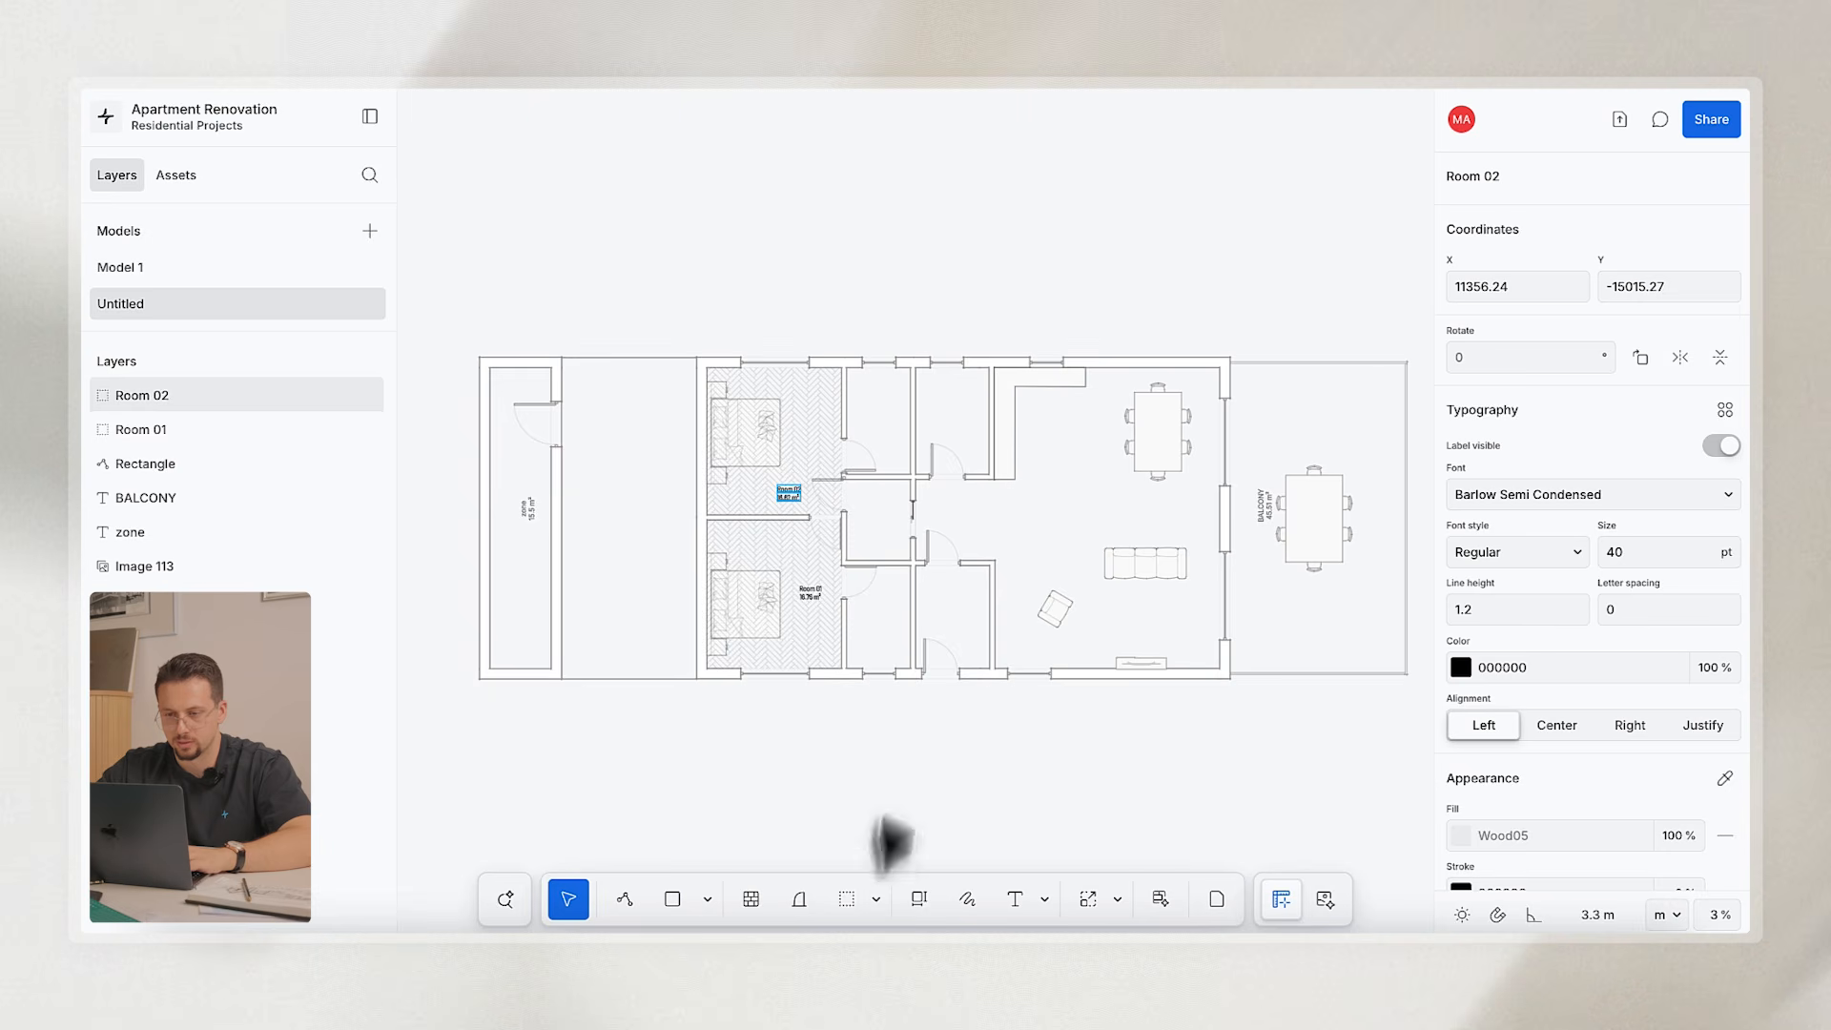
Create Room areas in the corridor, the small room below it and the entrance room beside that.
left_click(847, 901)
left_click(874, 526)
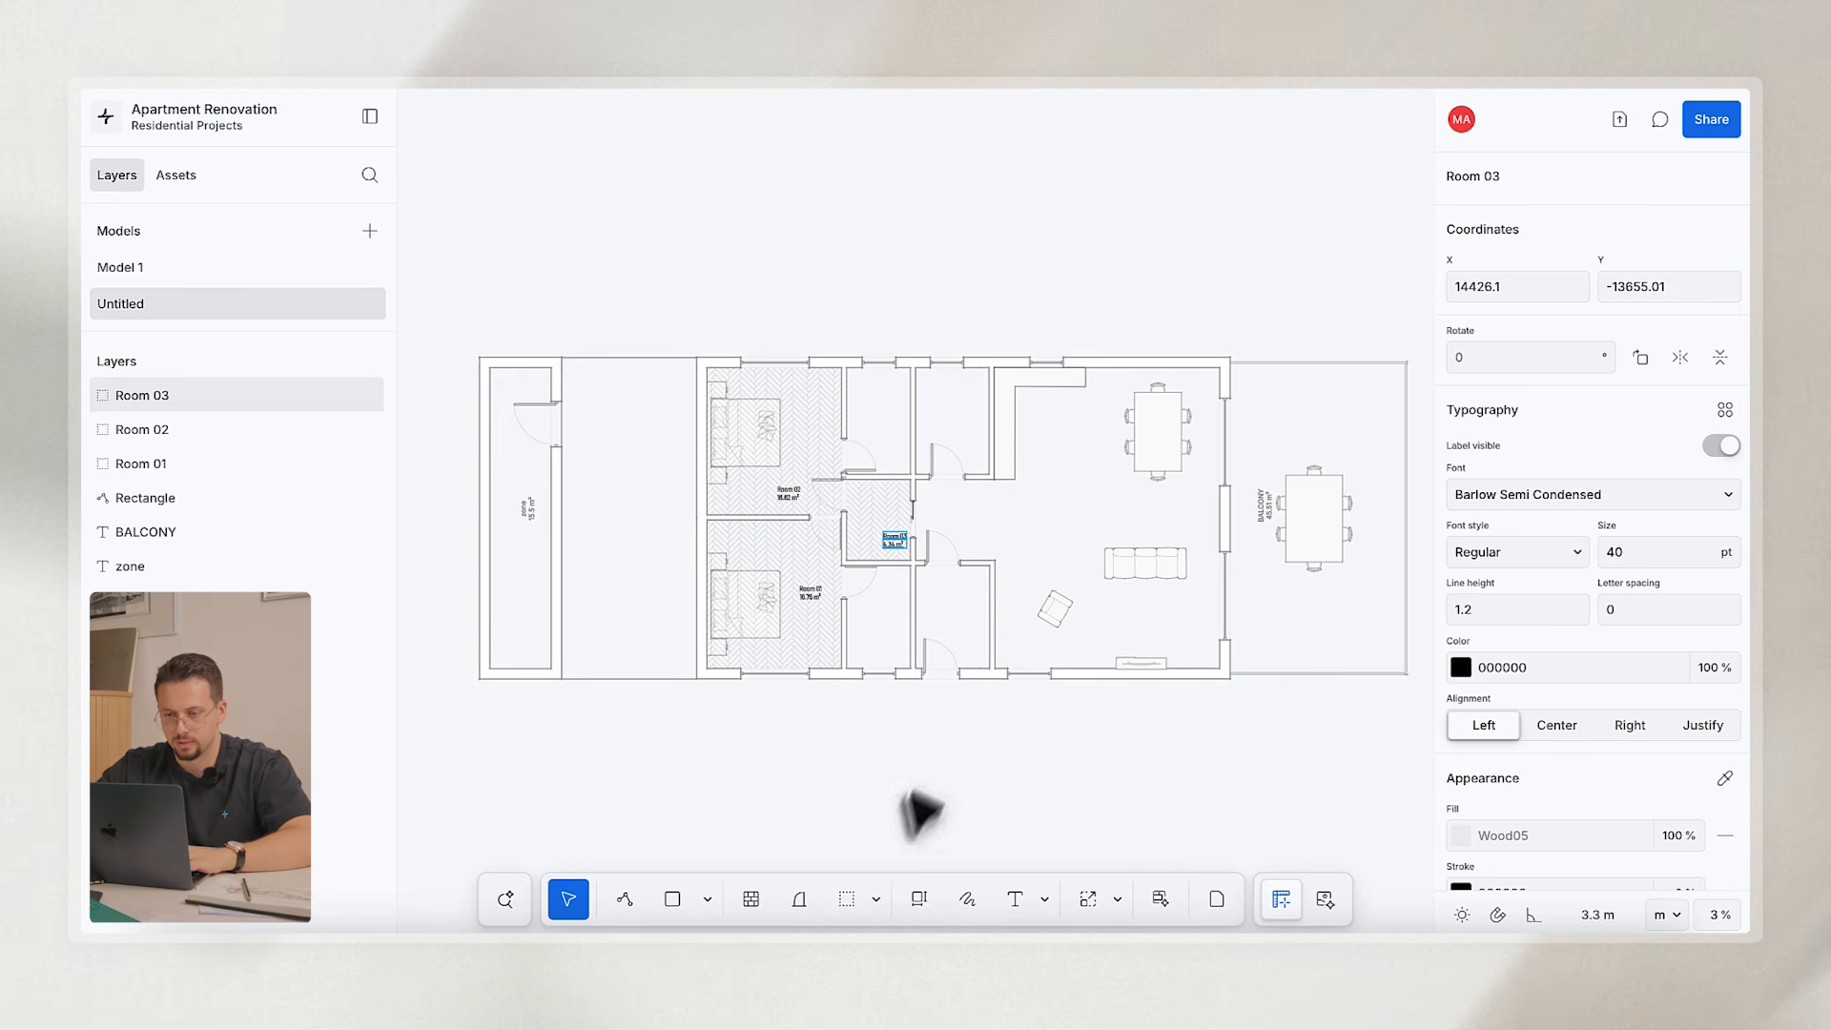
left_click(849, 901)
left_click(890, 639)
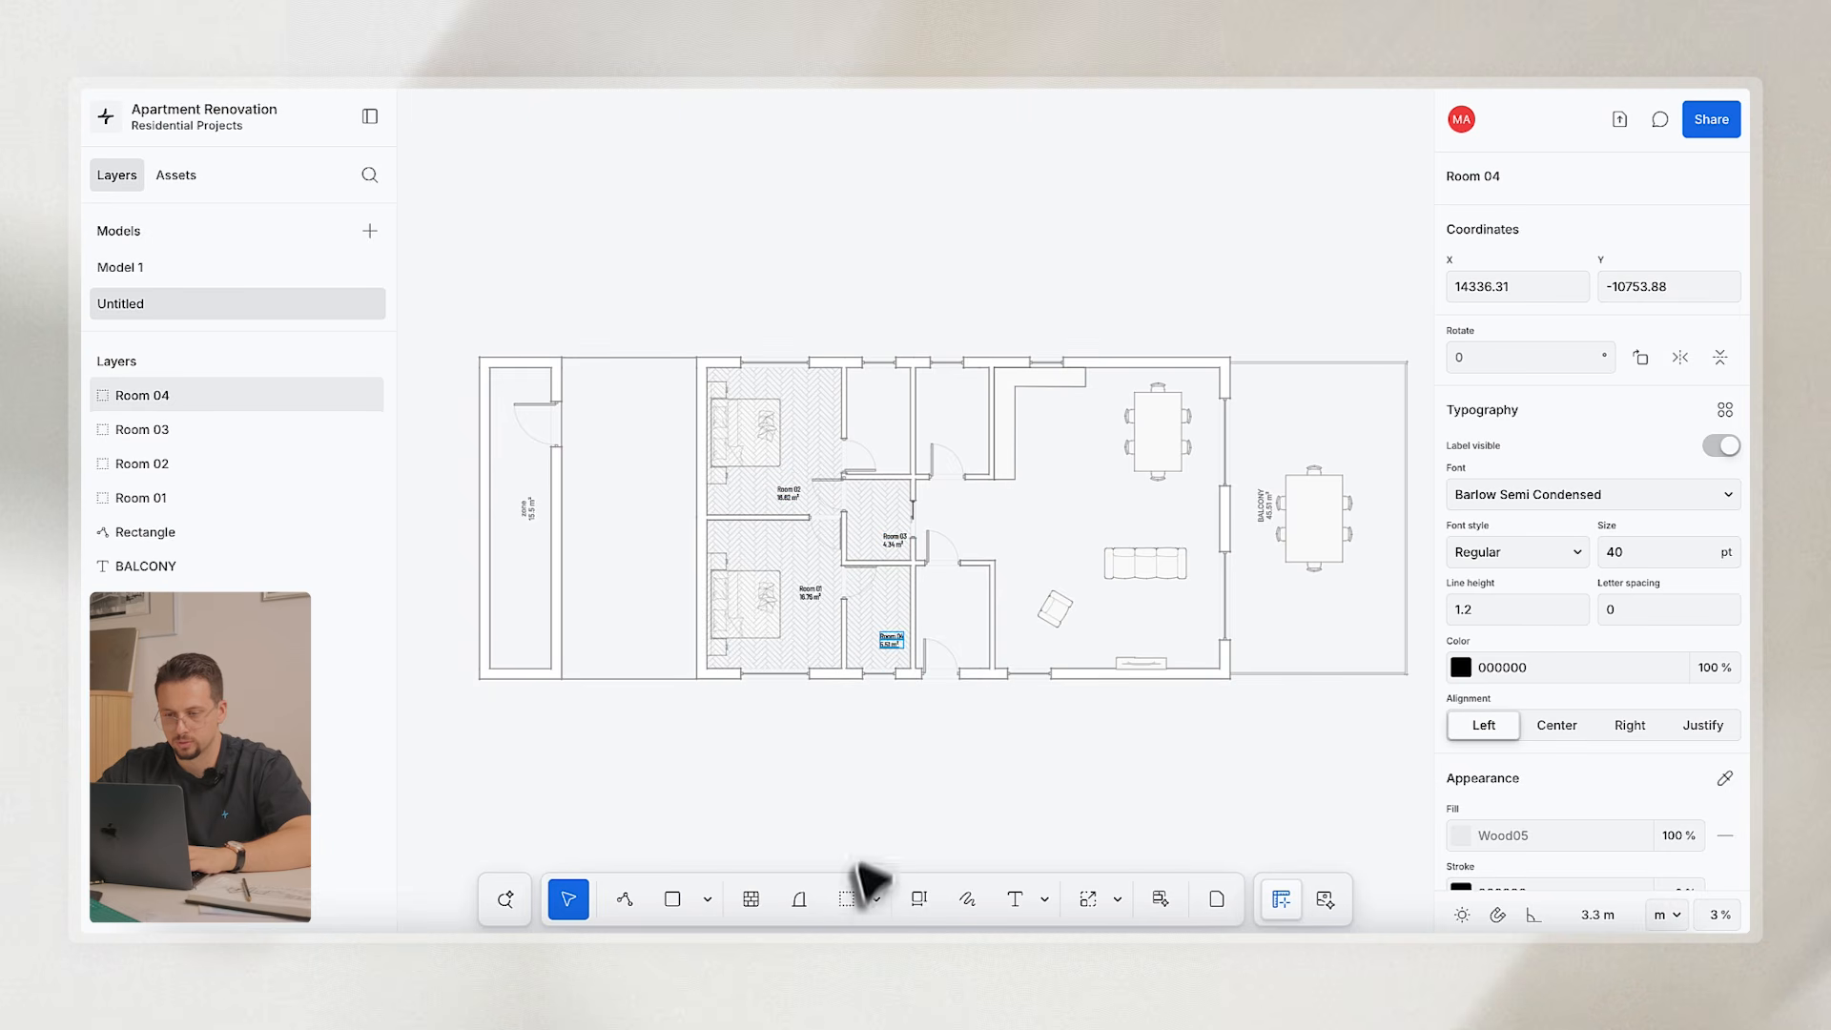
left_click(849, 901)
left_click(949, 615)
Create Room areas in the two small upper rooms, the large living space and the balcony.
left_click(847, 902)
left_click(953, 441)
left_click(847, 901)
left_click(888, 441)
left_click(847, 901)
left_click(1037, 560)
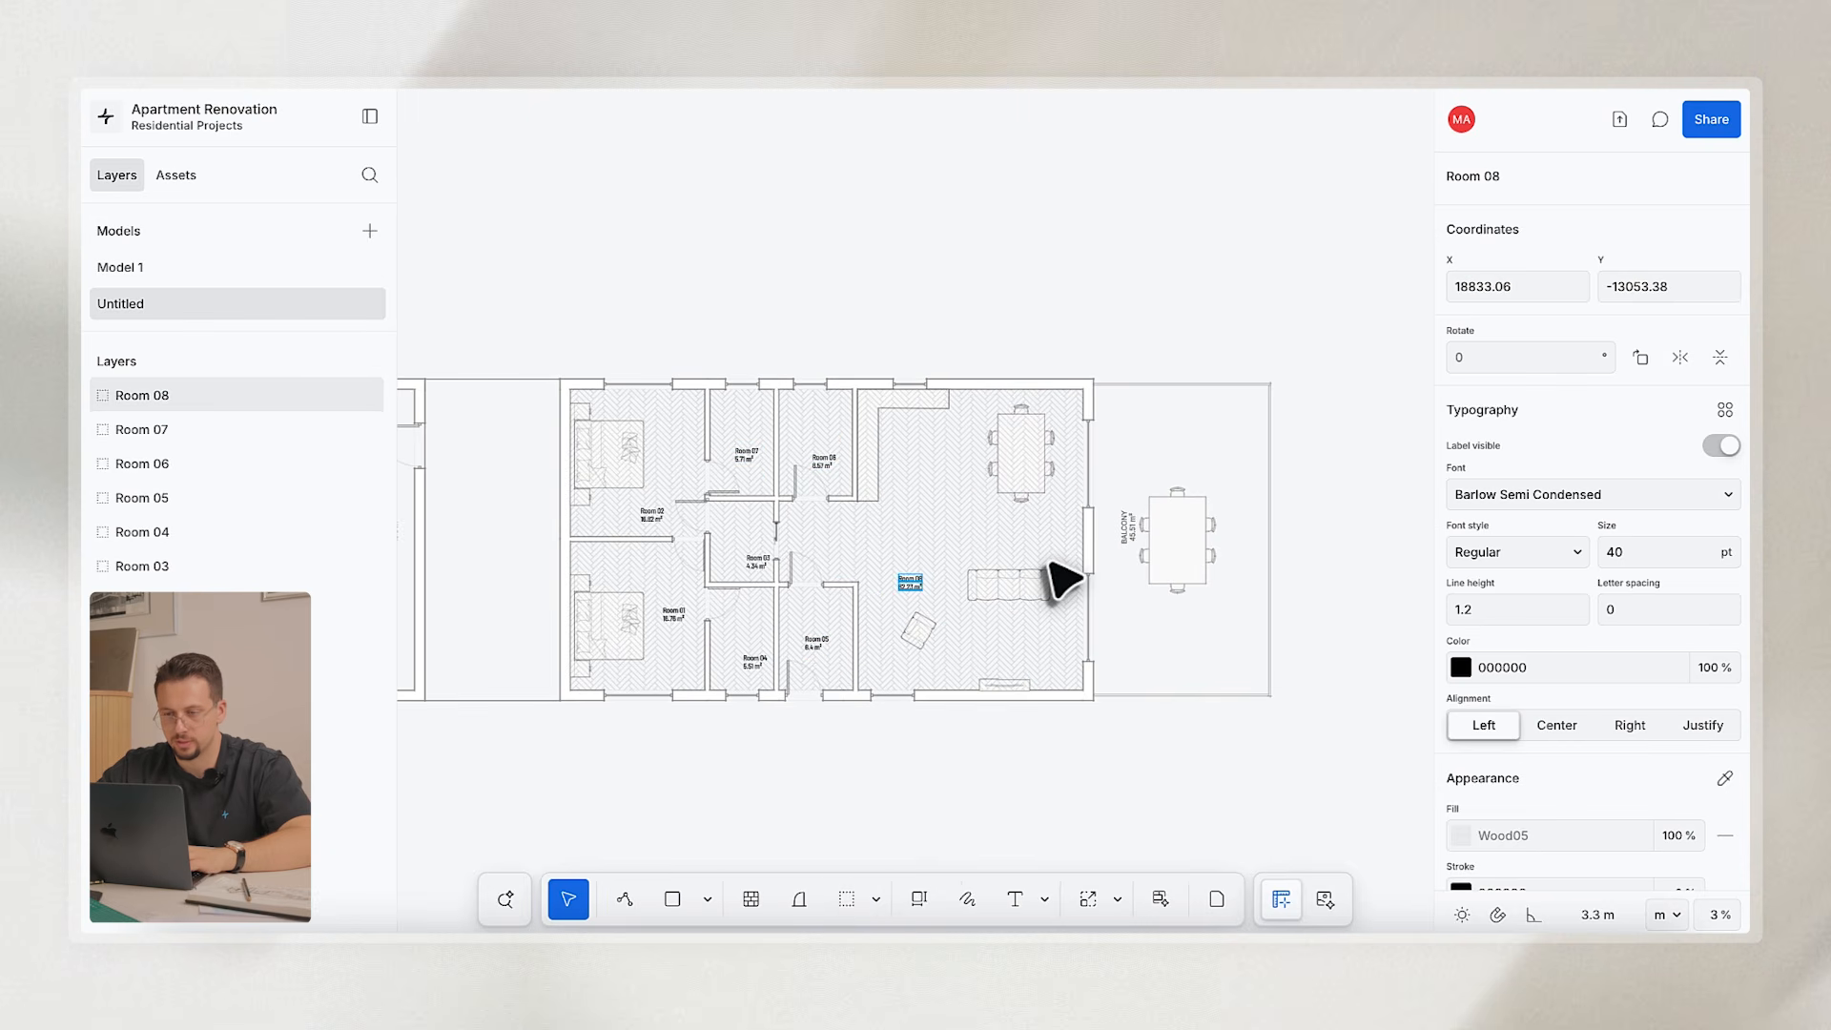
left_click(861, 911)
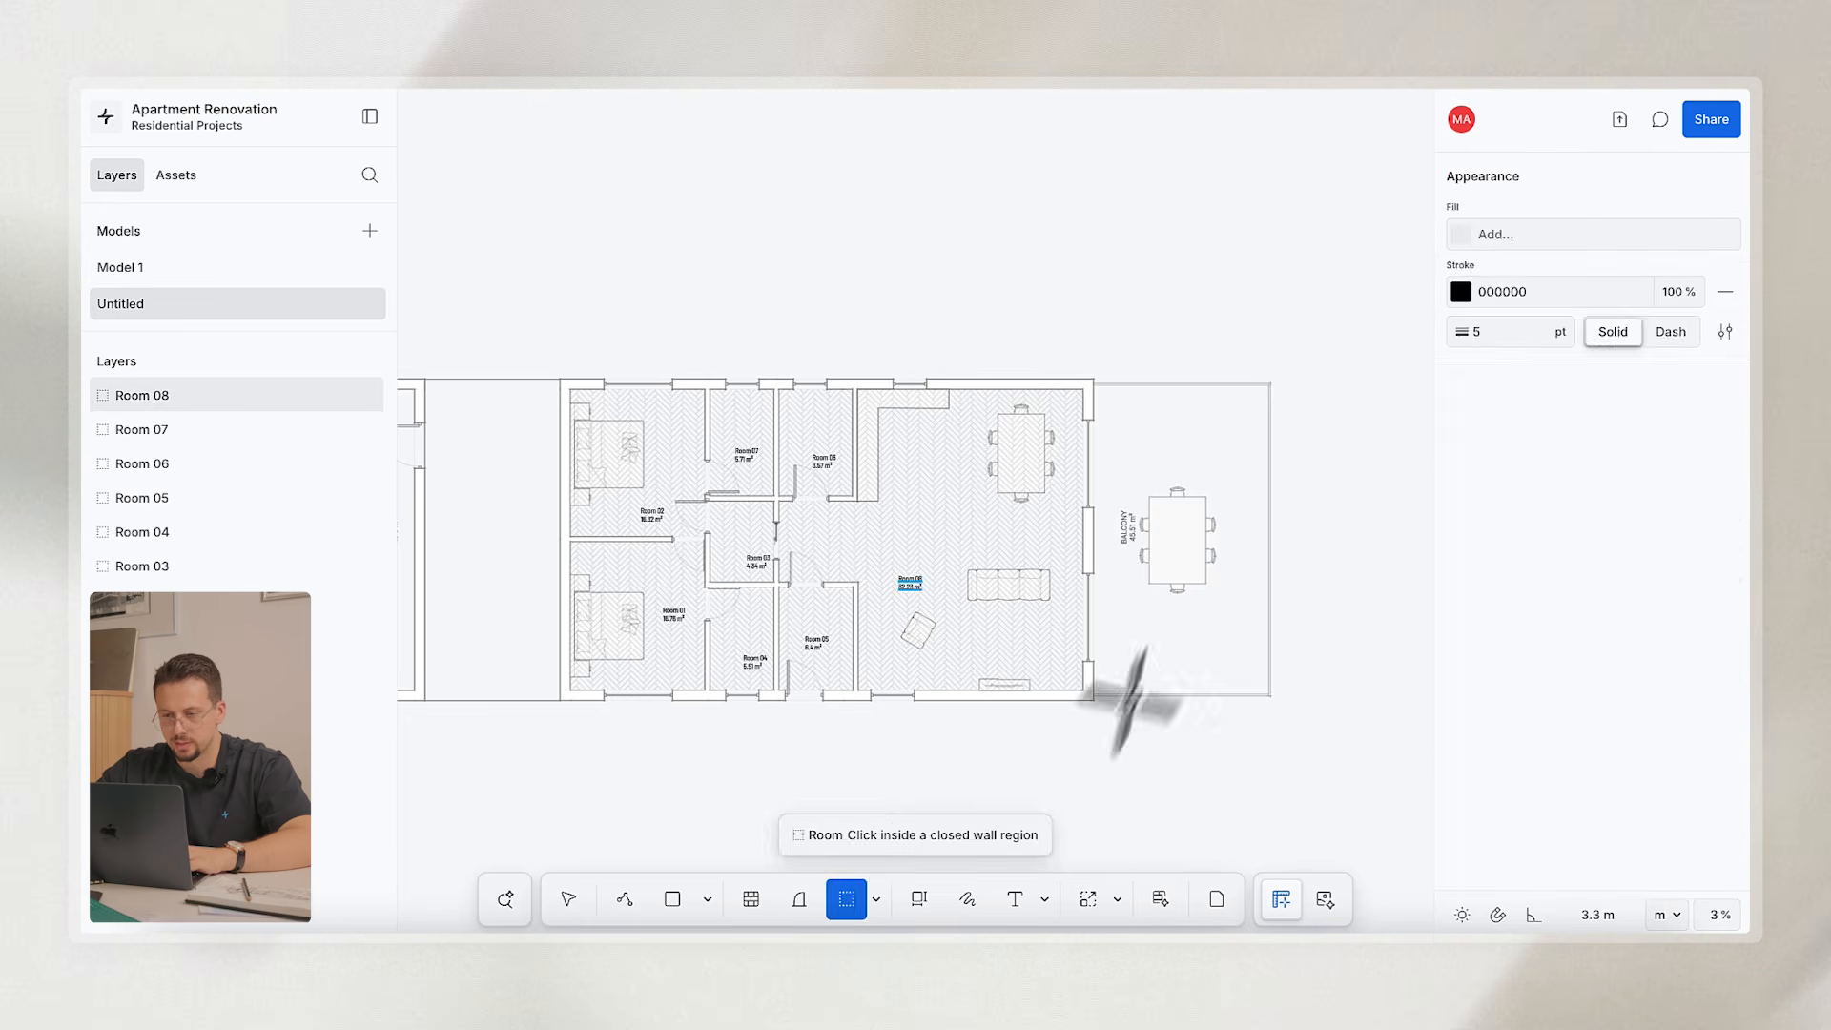
left_click(1155, 649)
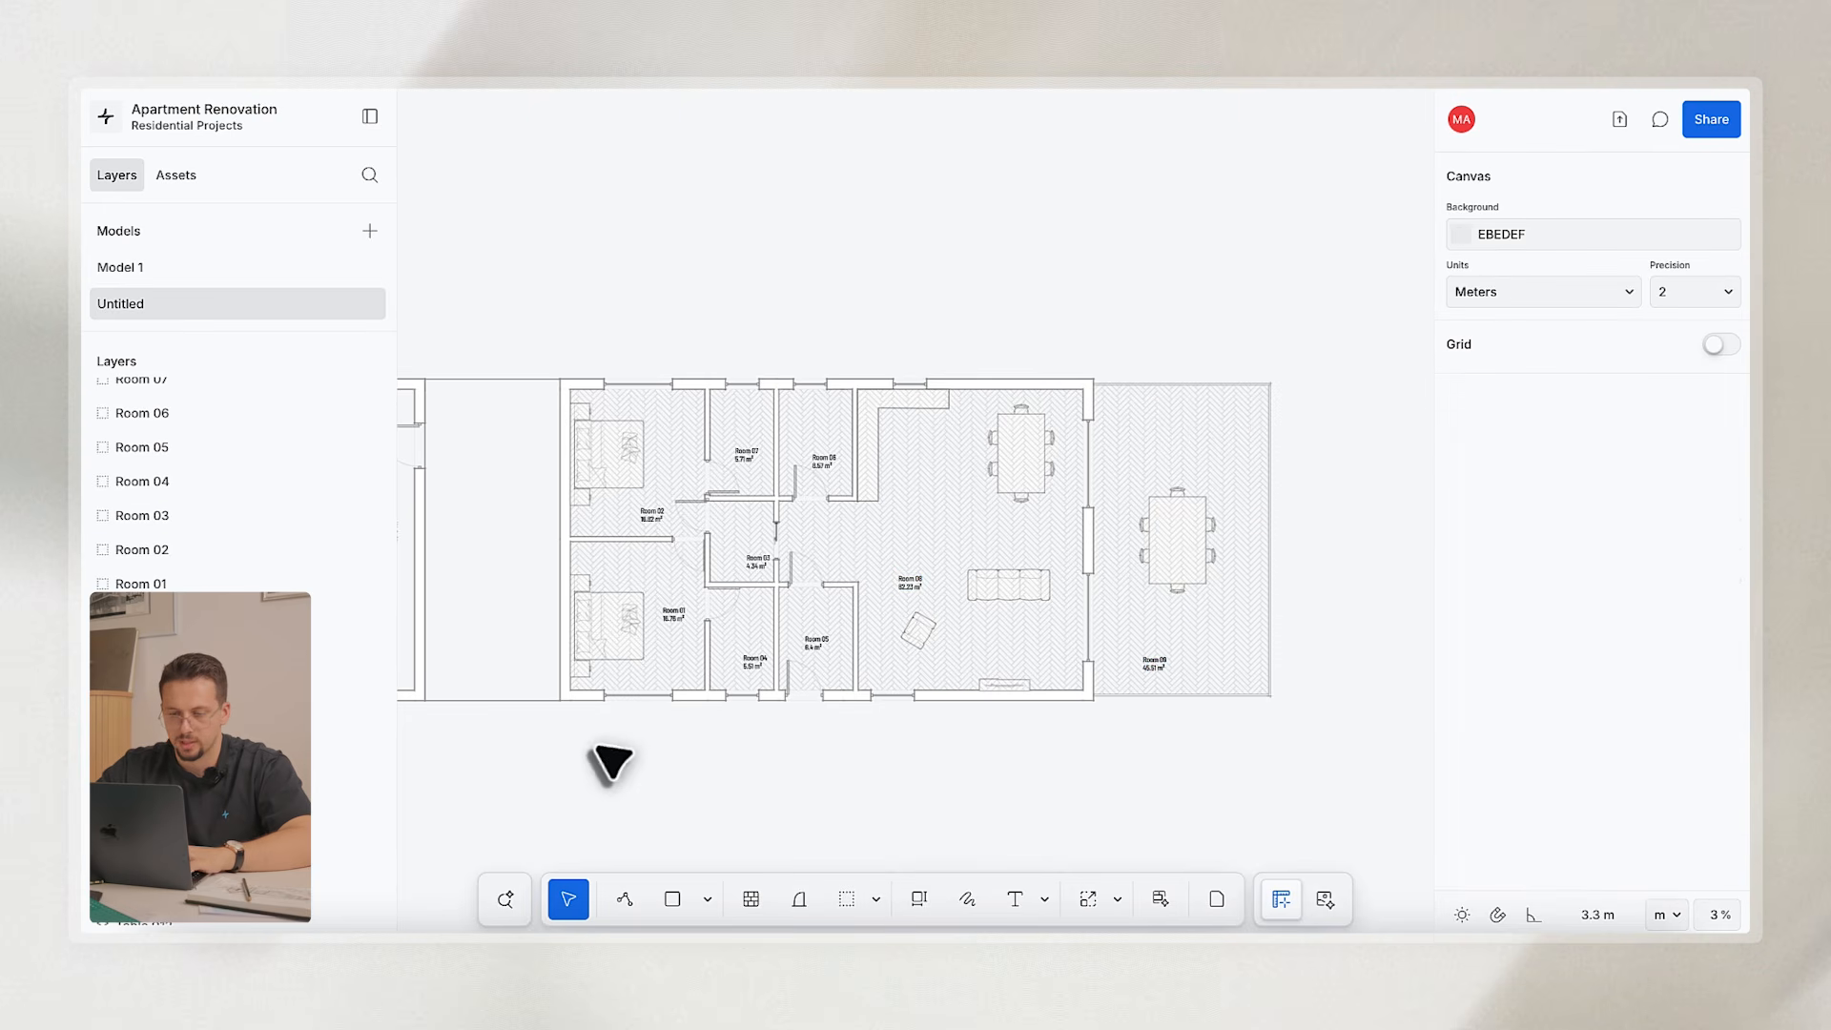
Reposition the room labels of the entrance room, lower closet and lower bedroom so that they line up in a row.
scroll(907, 655, "up", 5)
left_click(939, 641)
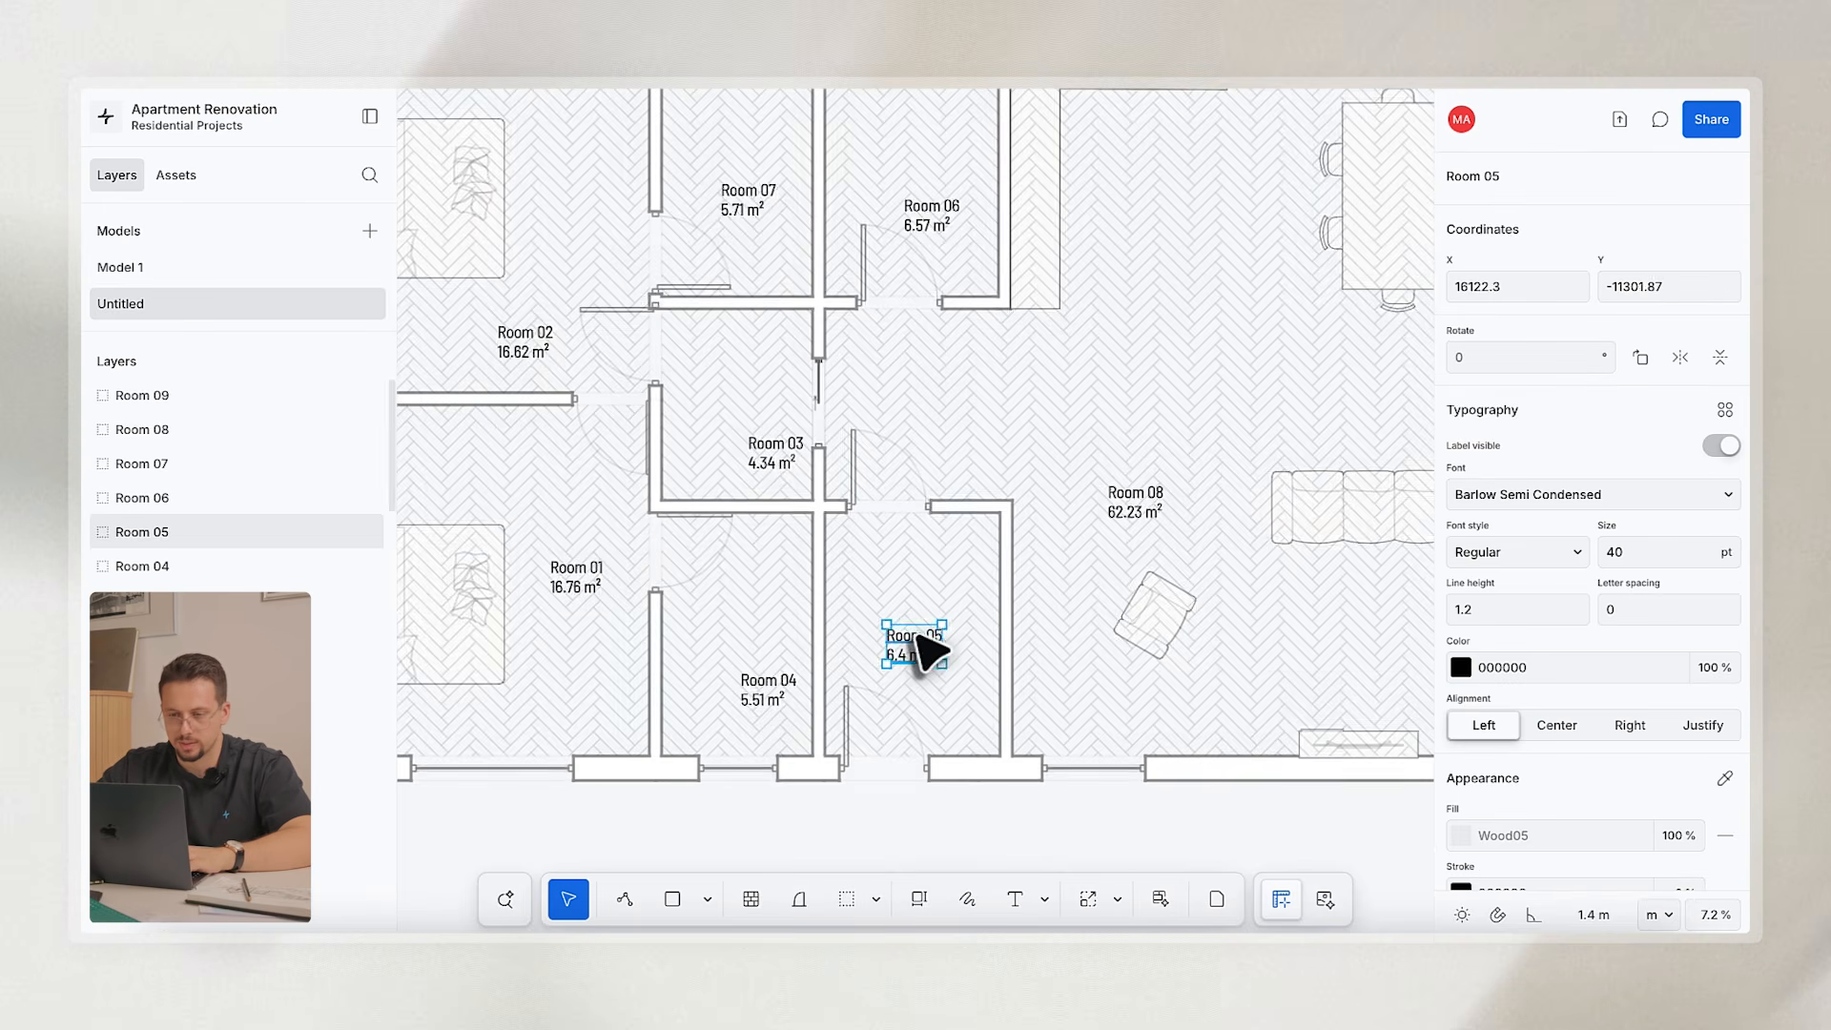
scroll(933, 645, "up", 3)
left_click_drag(932, 646, 840, 637)
left_click_drag(685, 734, 681, 655)
scroll(681, 658, "left", 2)
left_click_drag(491, 501, 490, 605)
scroll(490, 605, "down", 3)
left_click_drag(1034, 613, 985, 621)
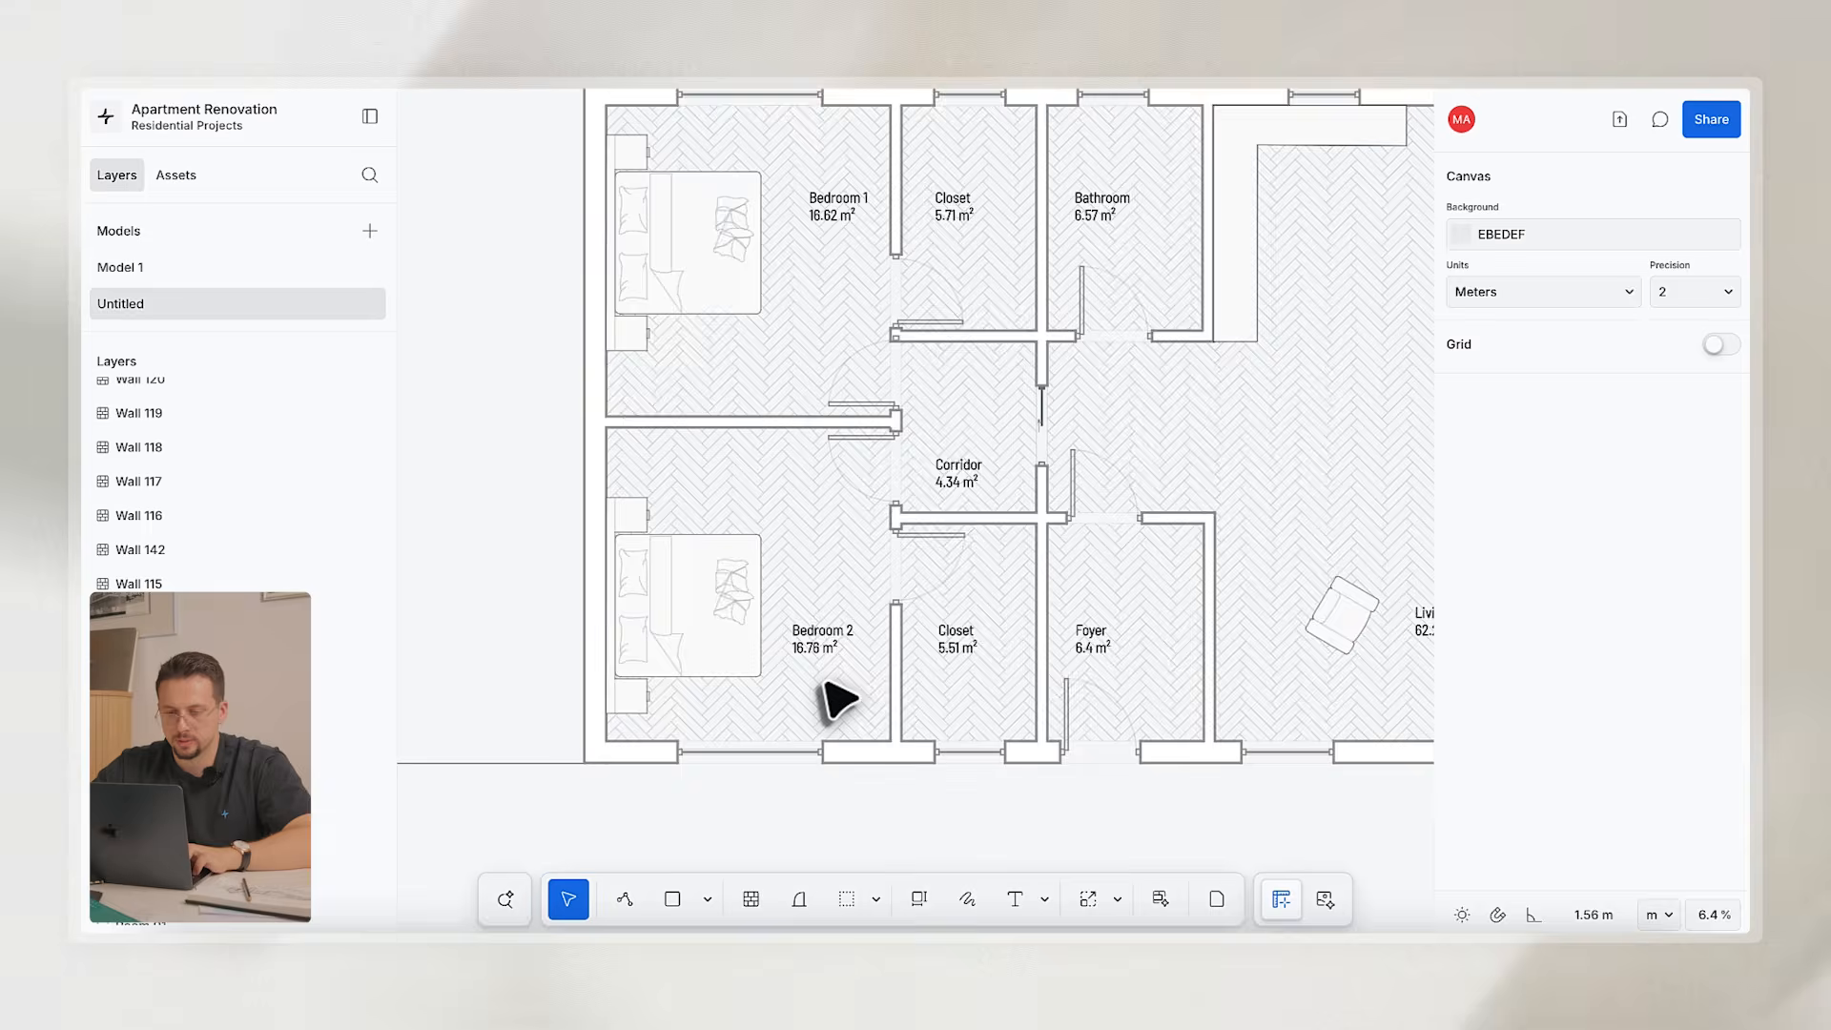
Draw a divider about 6.54 m long across the living area, from the kitchen counter's lower end to the patio-side wall.
scroll(839, 698, "up", 3)
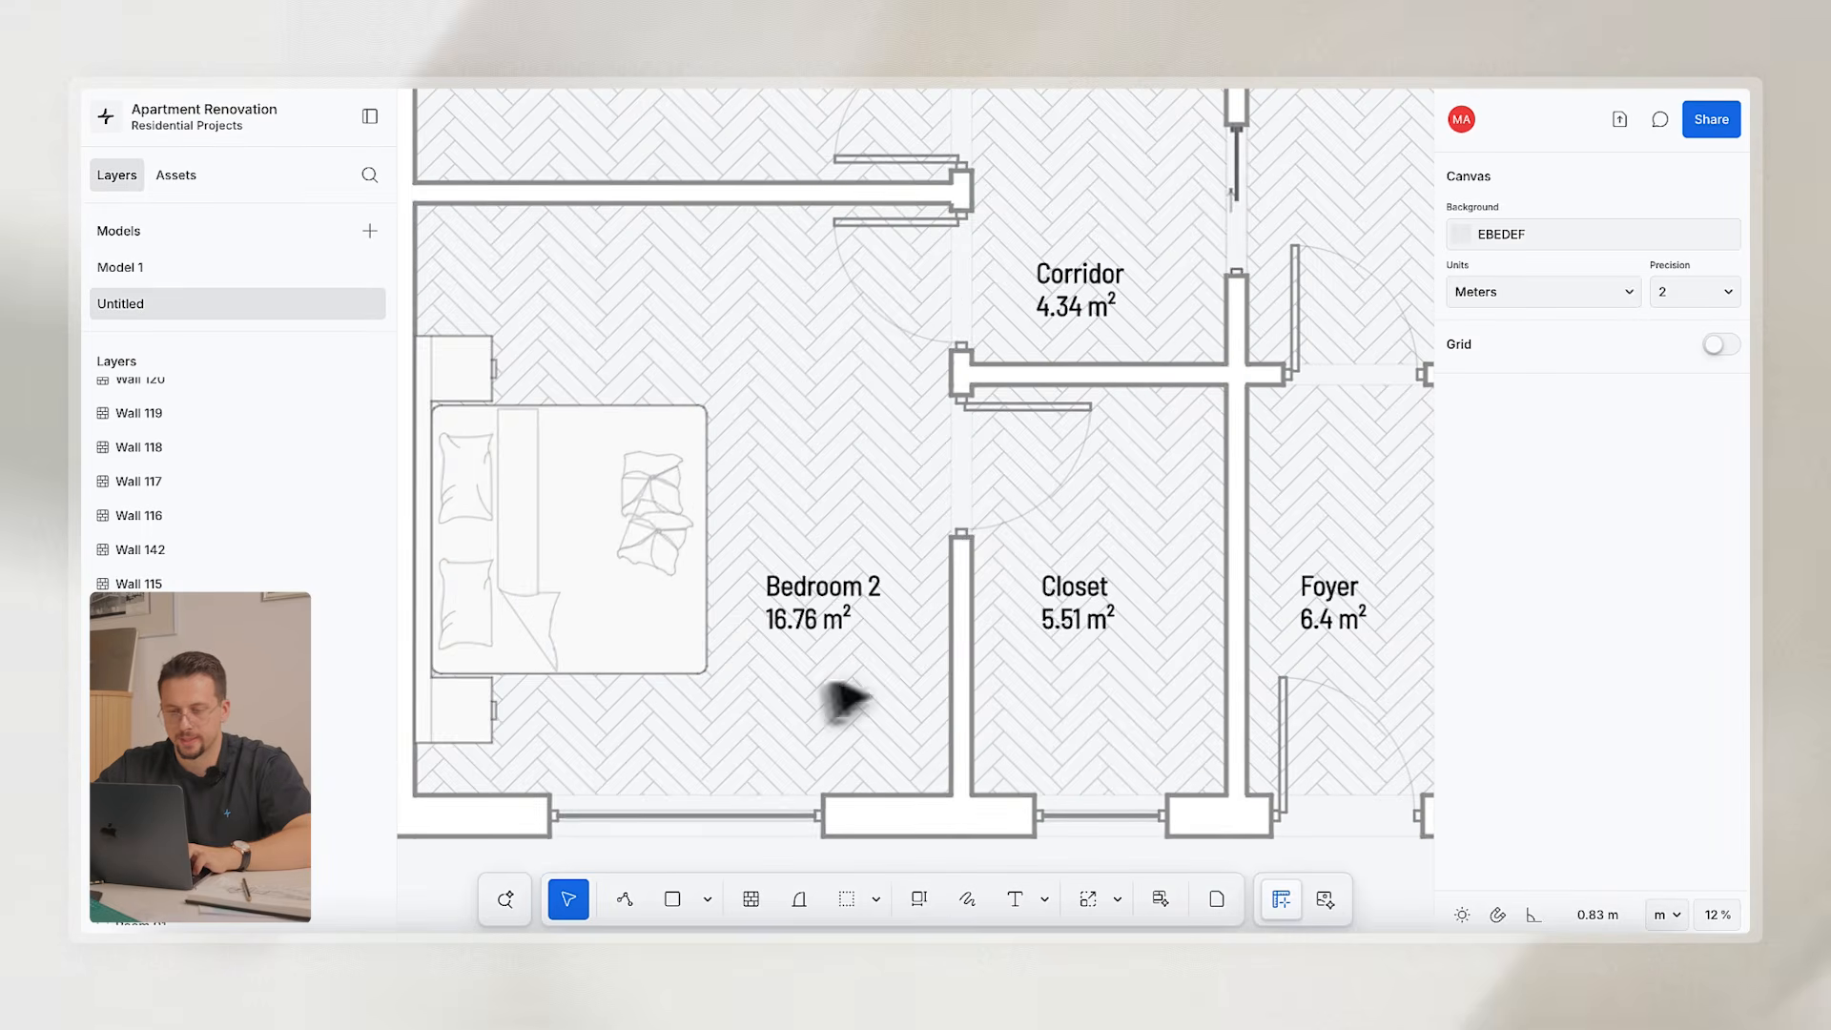
scroll(1084, 613, "down", 3)
scroll(1085, 616, "right", 5)
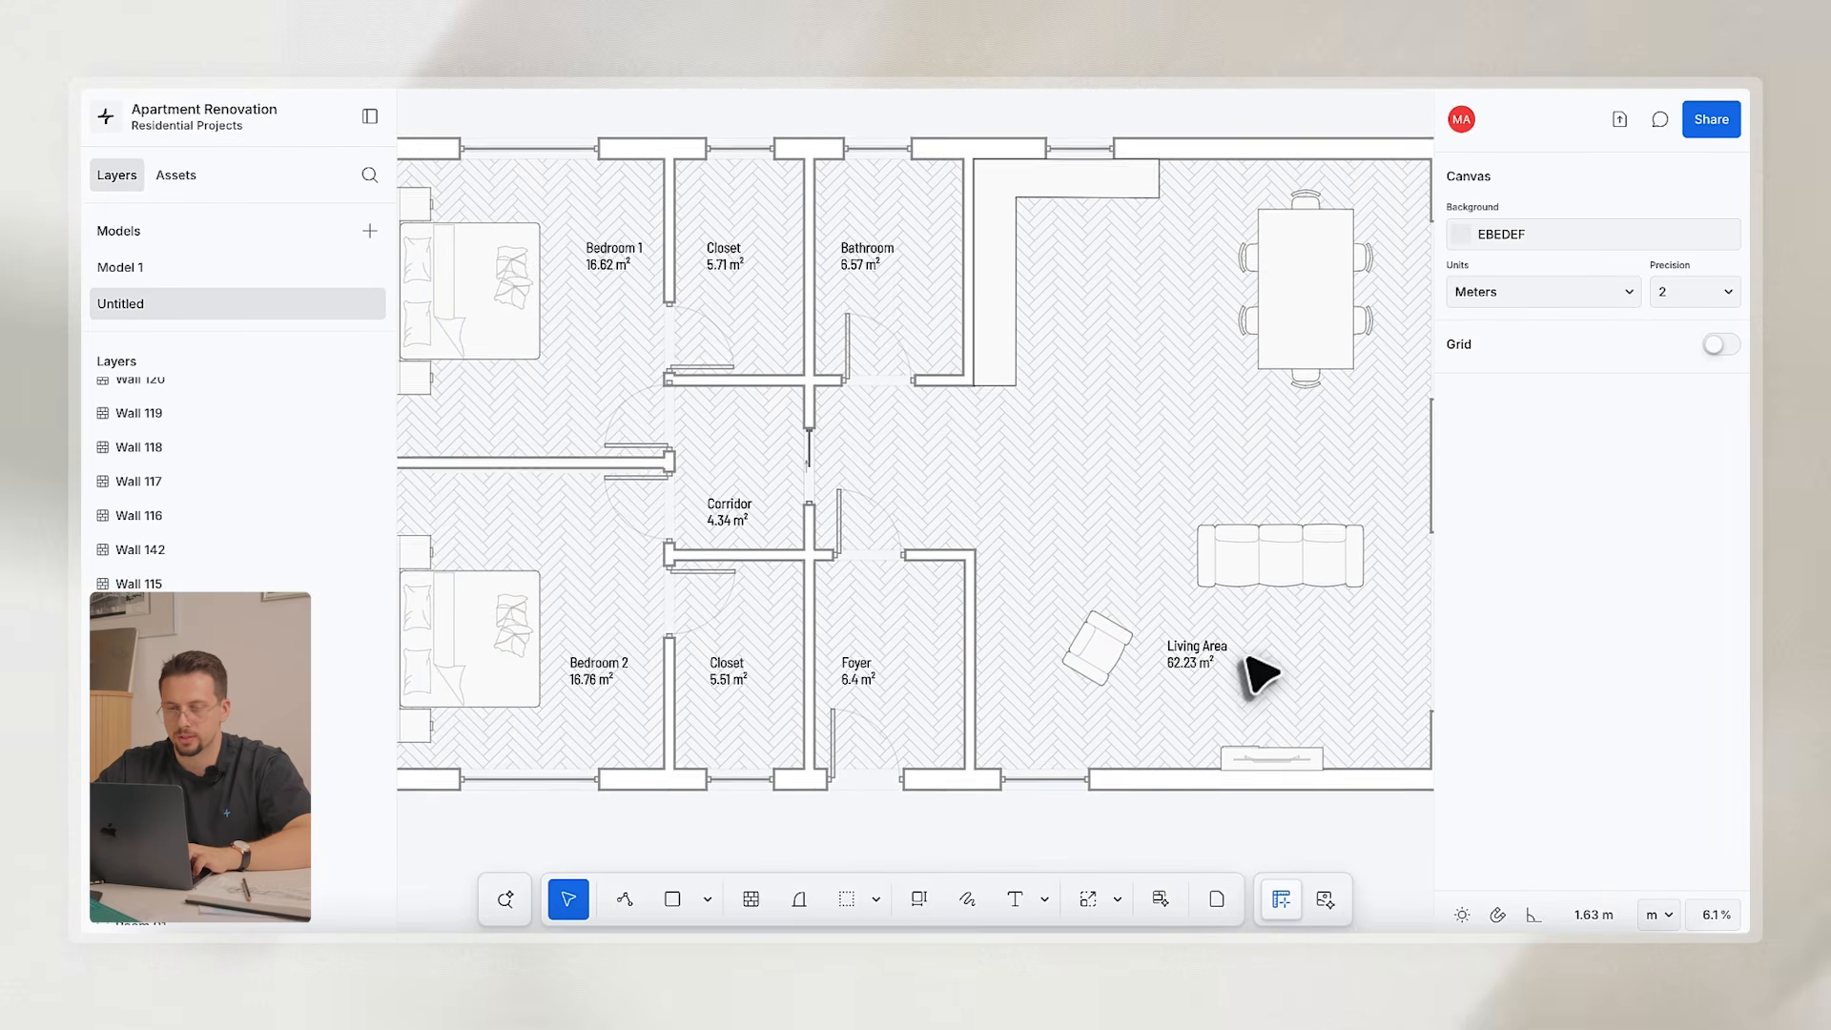
scroll(1183, 725, "down", 2)
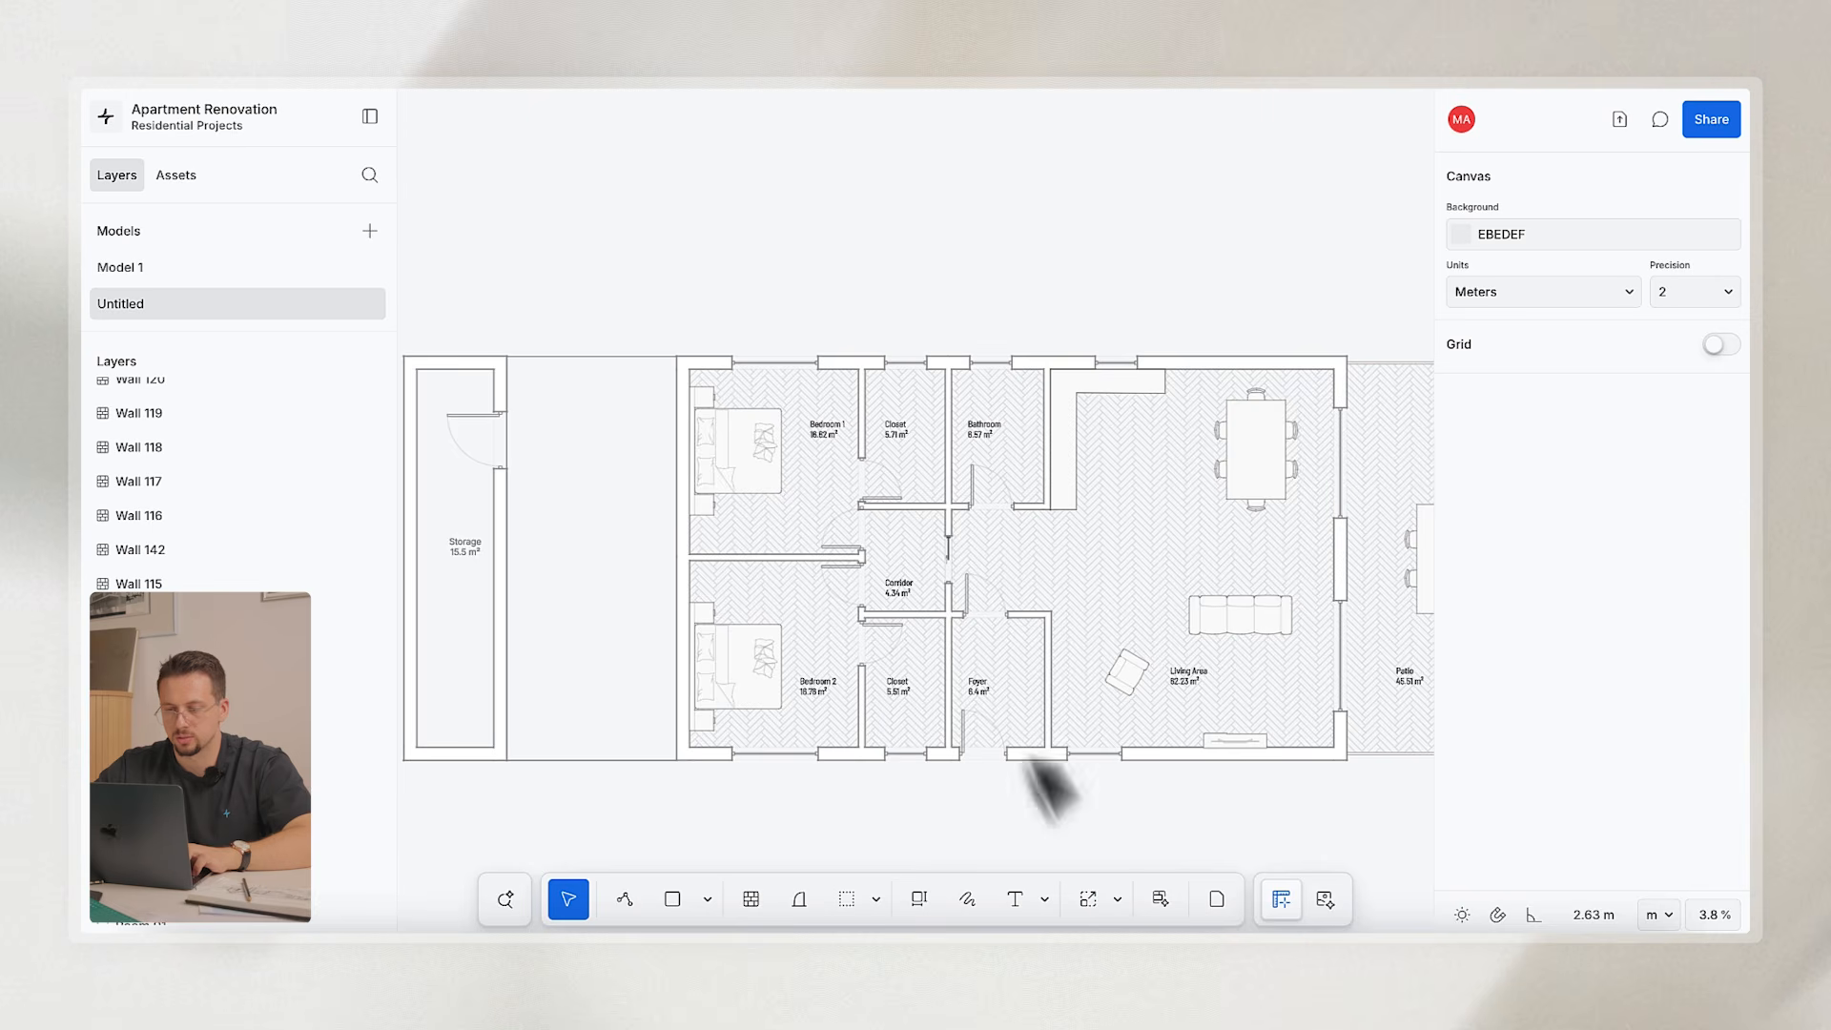
scroll(973, 667, "right", 4)
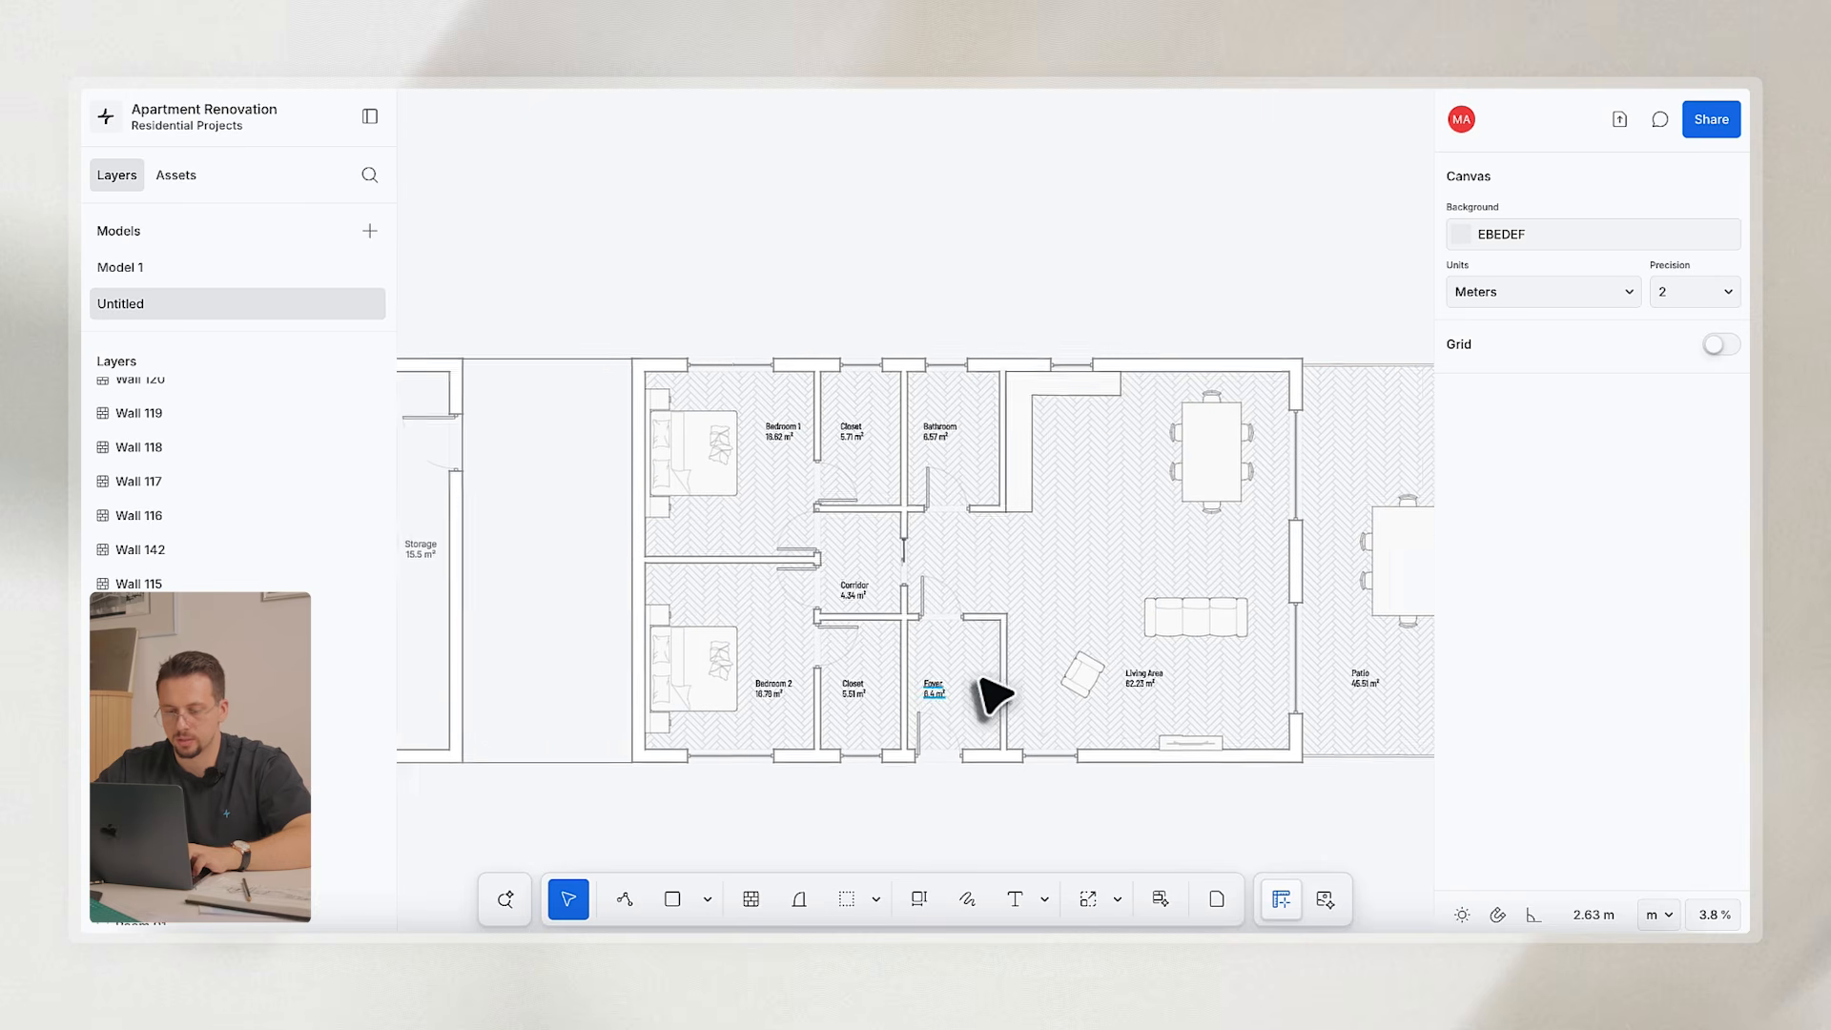
left_click(876, 899)
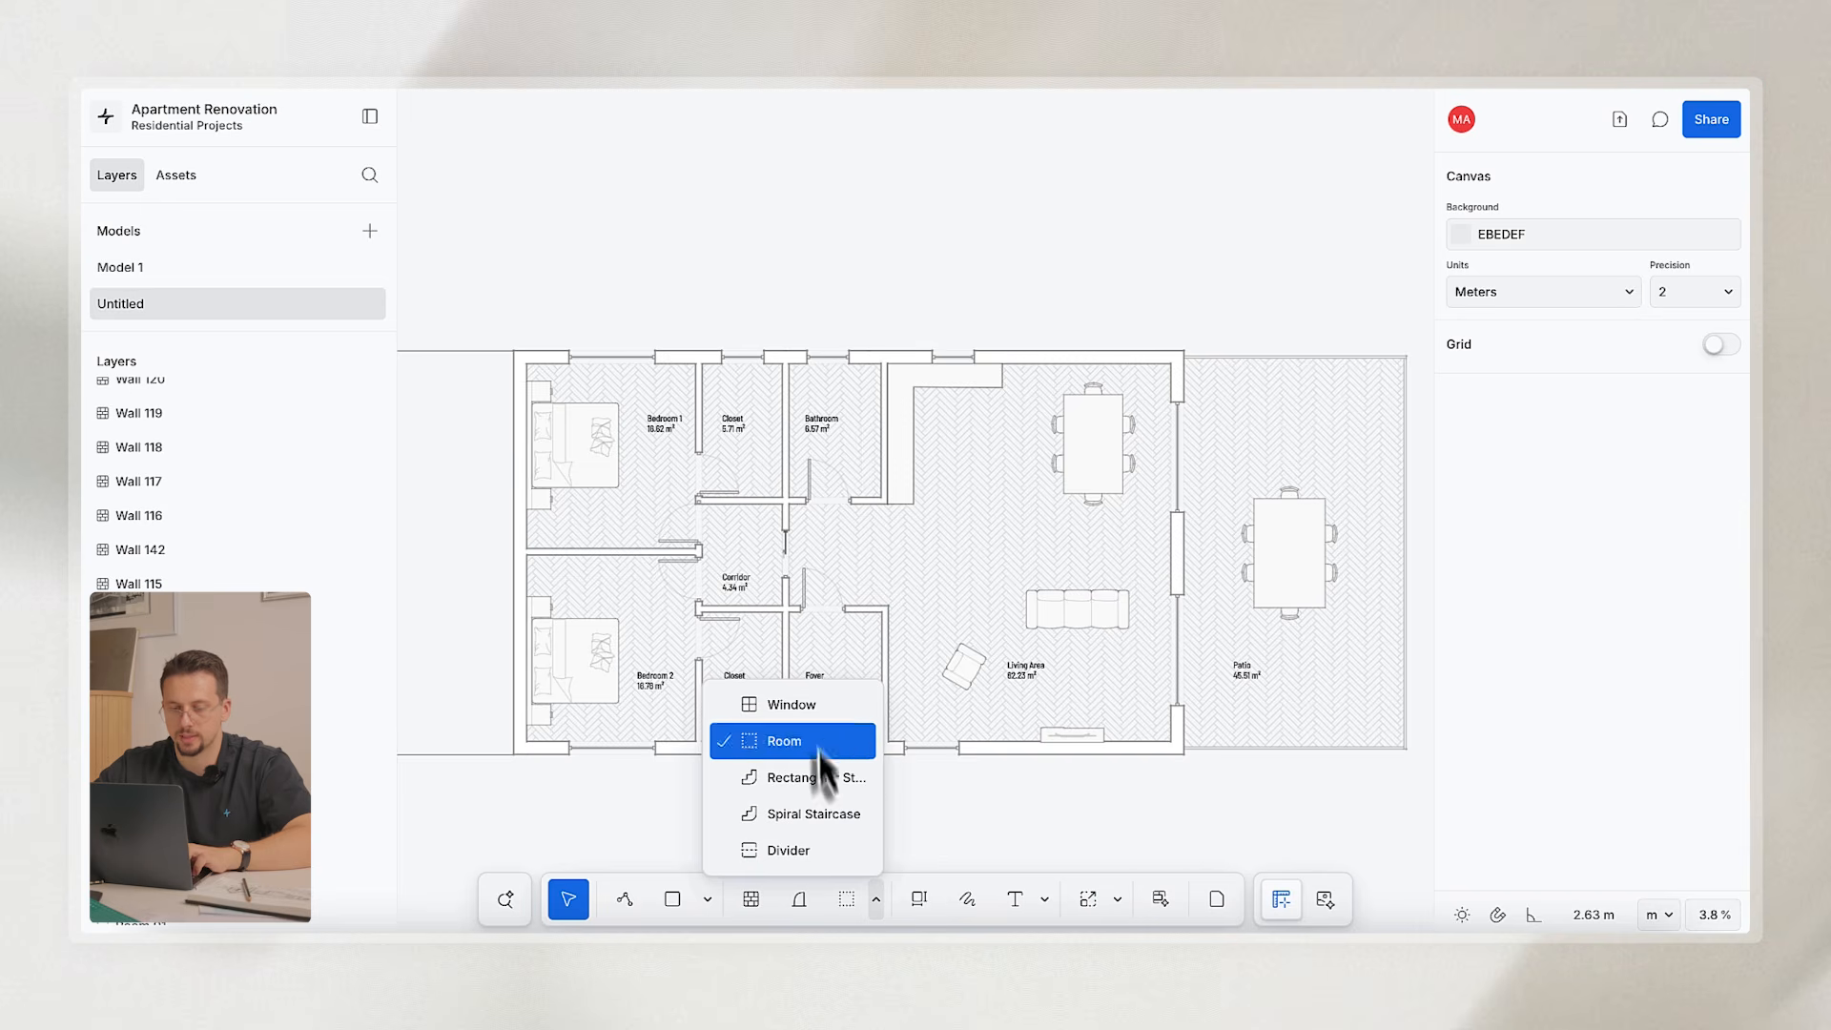
left_click(833, 849)
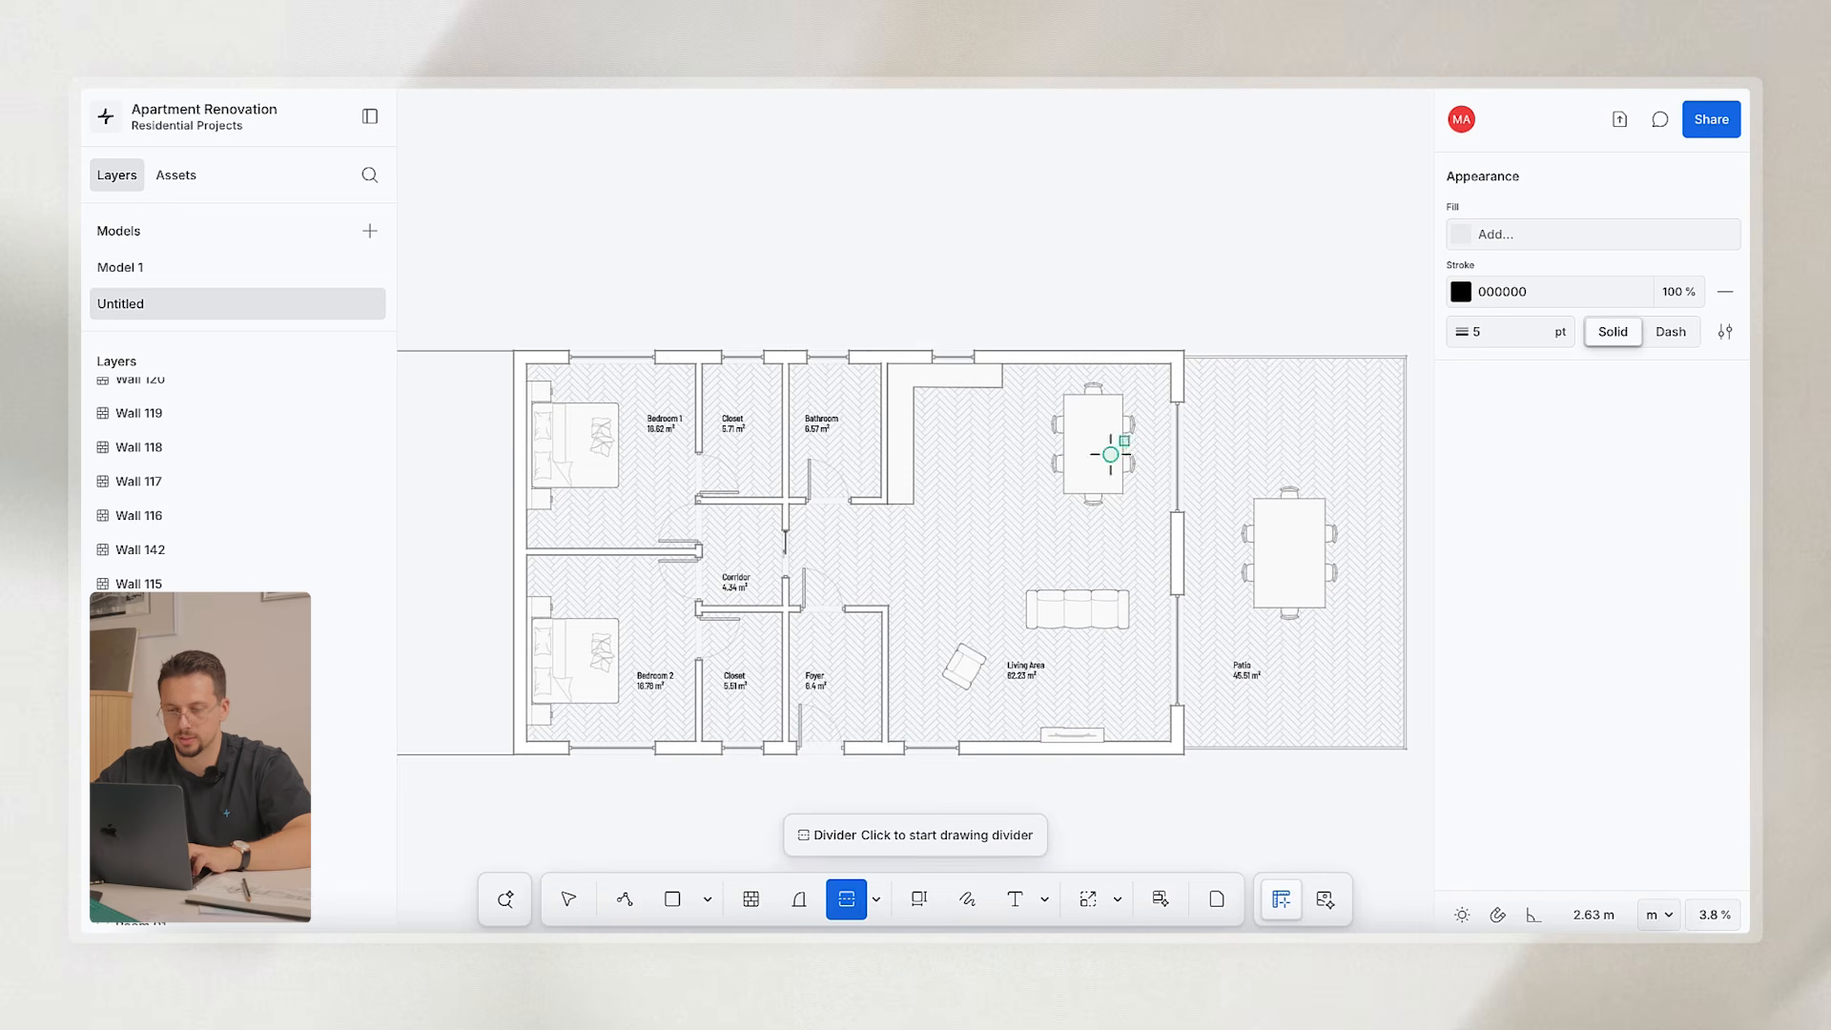
scroll(1028, 410, "up", 3)
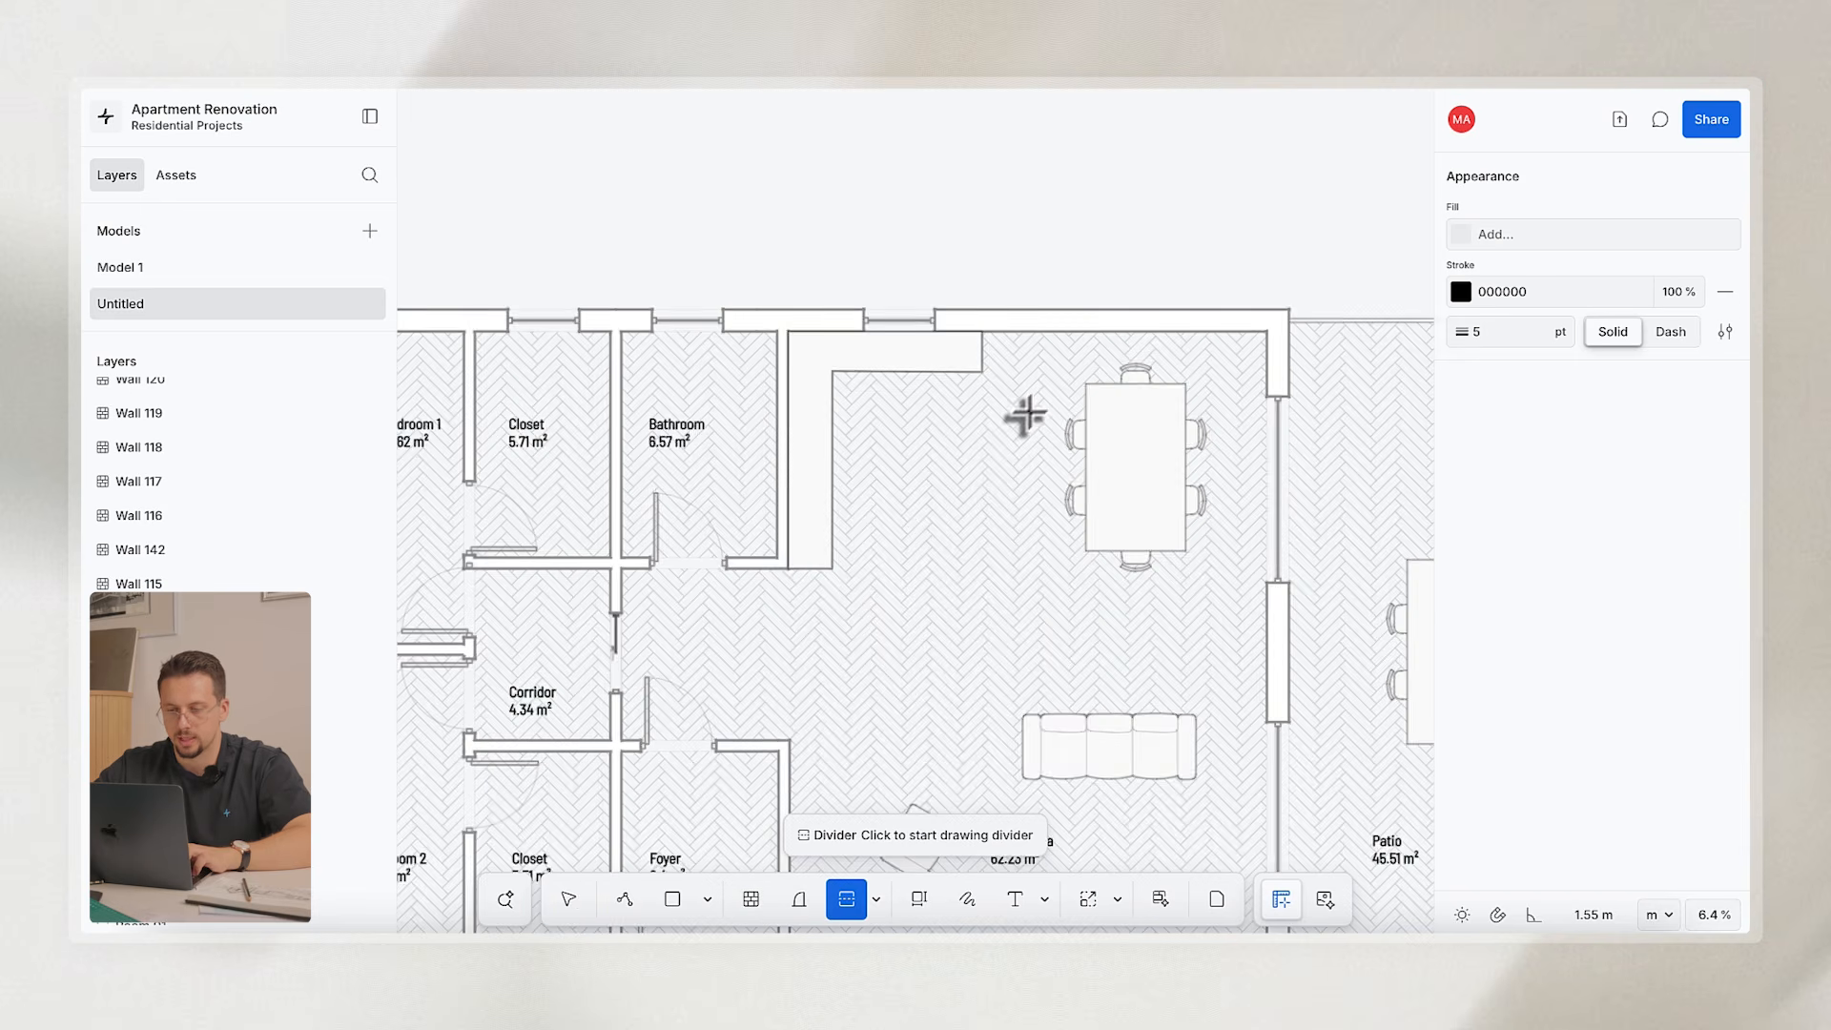
left_click(788, 568)
left_click(1267, 568)
key("Escape")
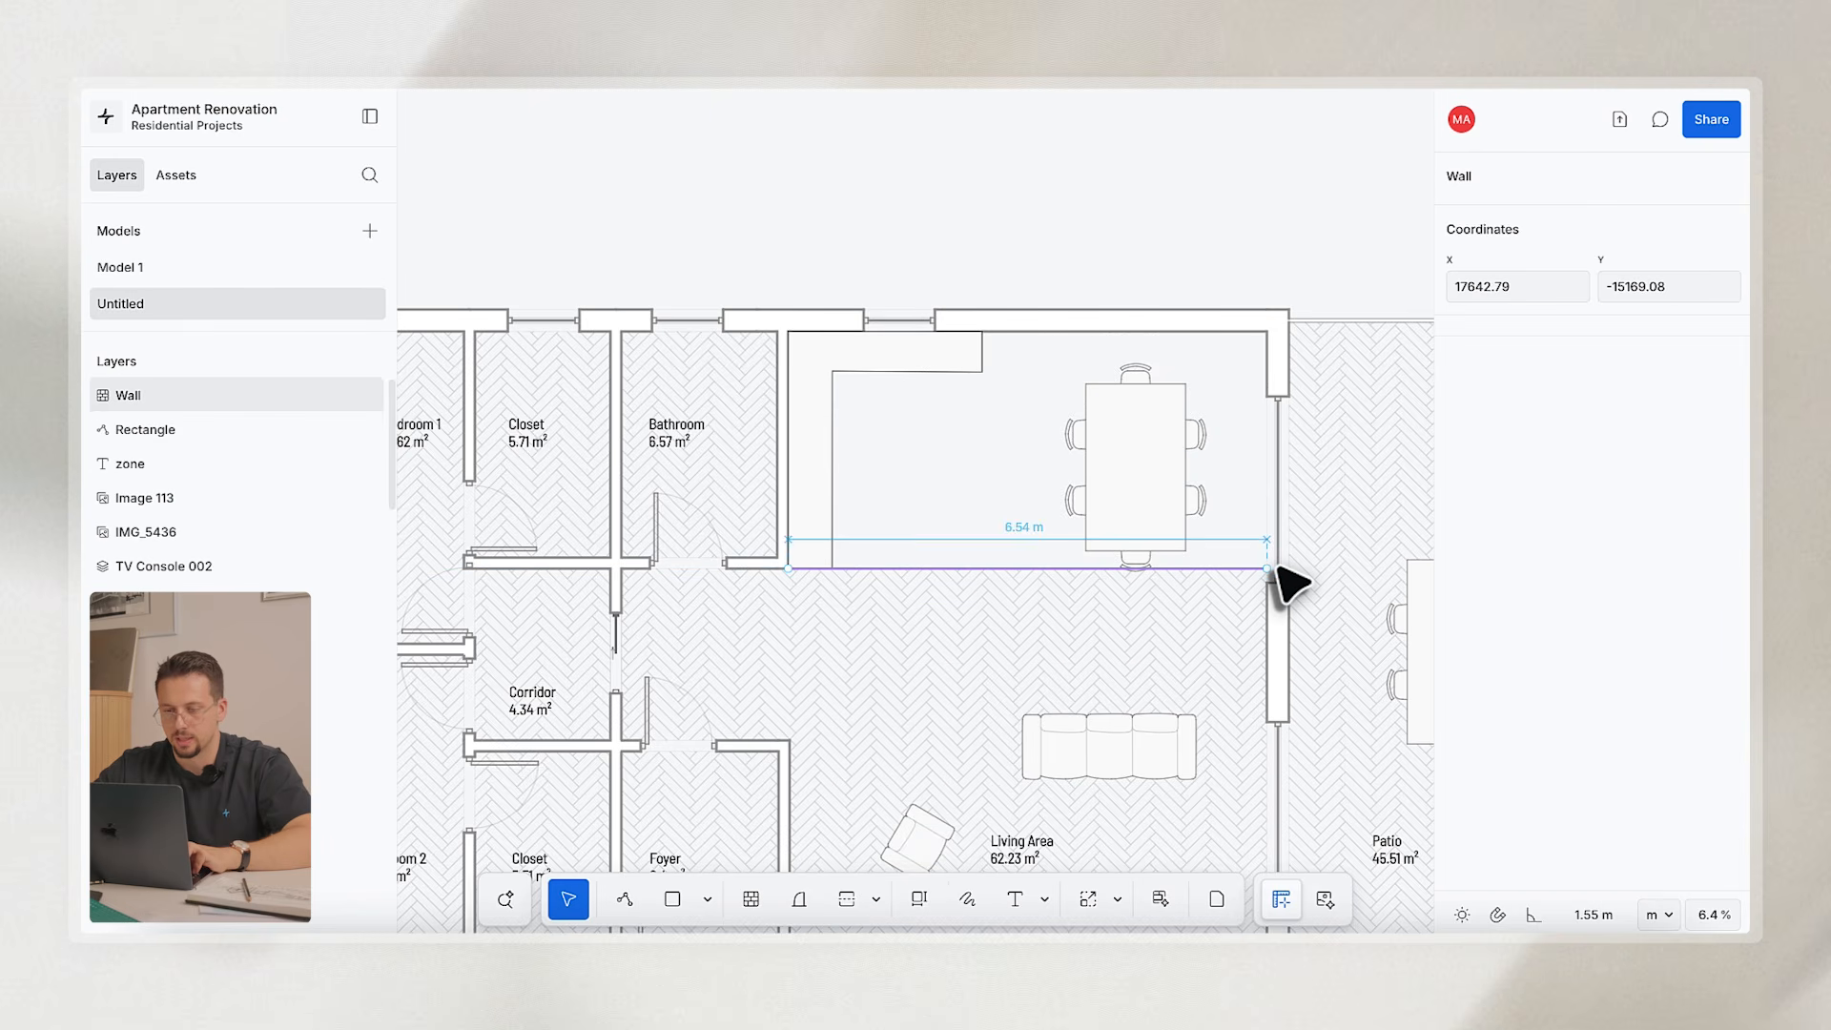
Draw a vertical divider from the foyer's upper wall corner to the kitchen counter's lower corner.
left_click(1161, 739)
scroll(1164, 728, "down", 2)
left_click(934, 748)
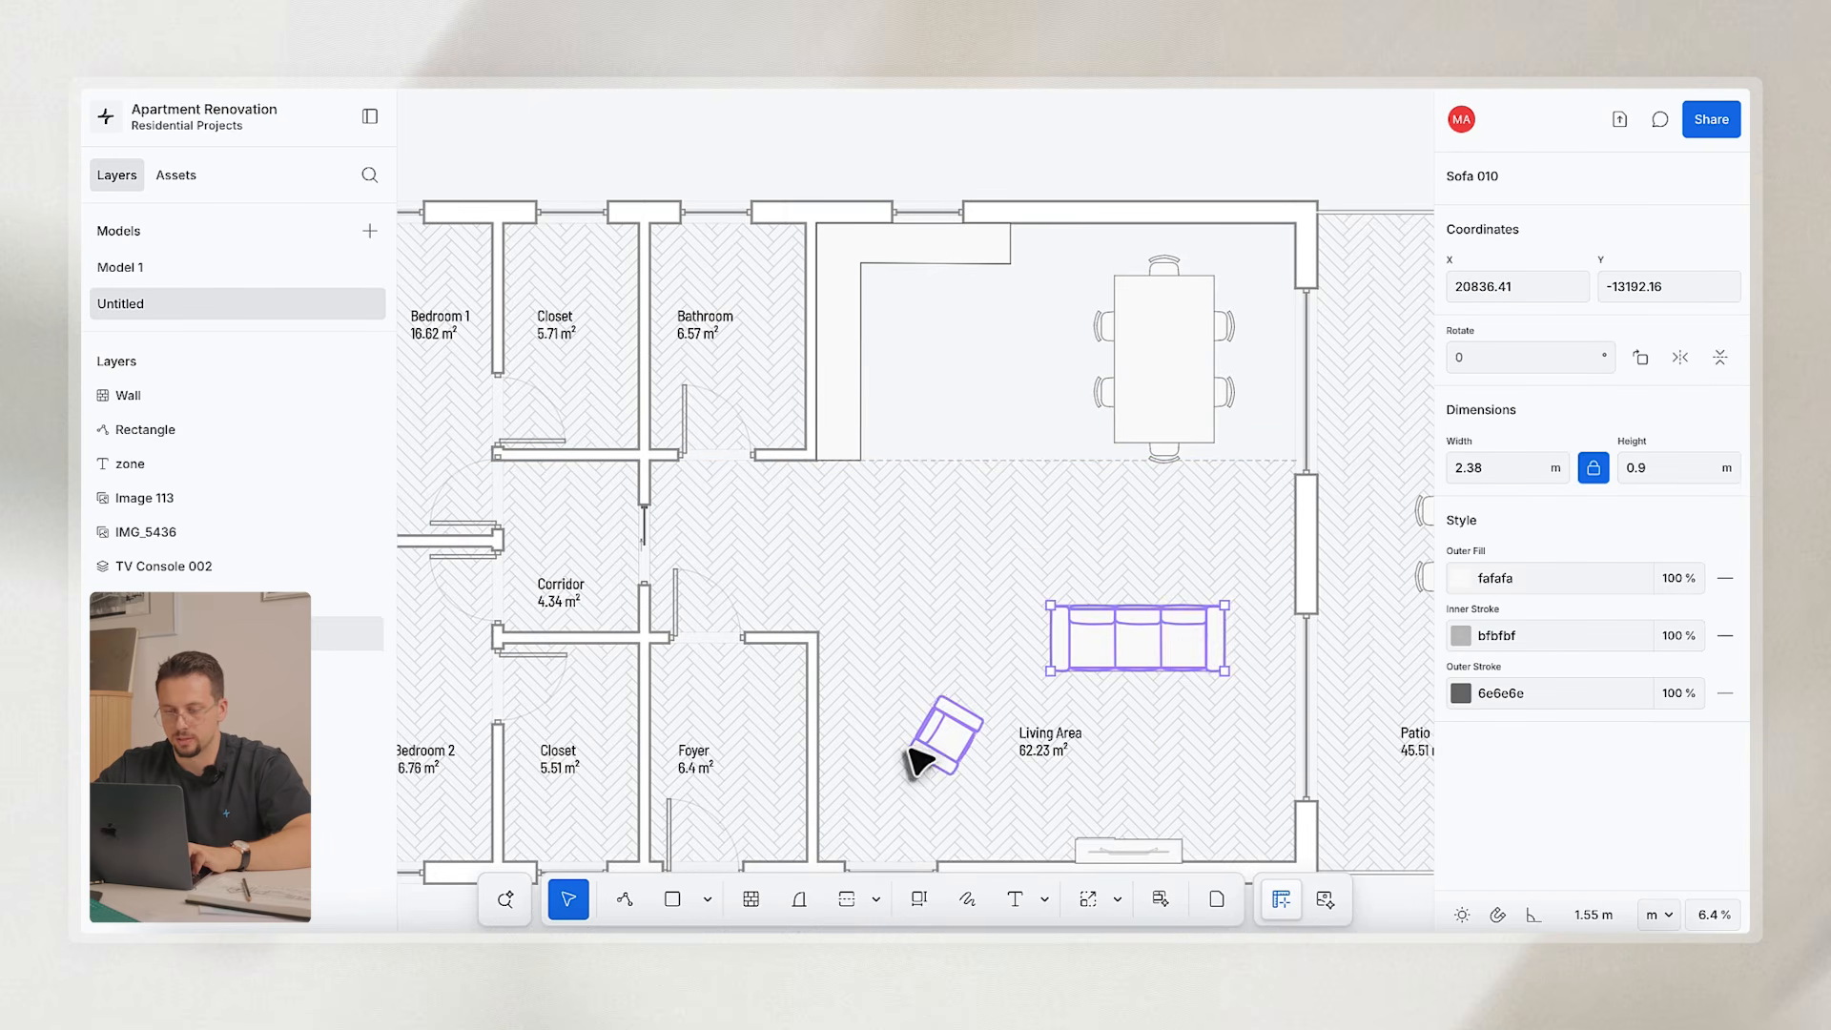
left_click(848, 906)
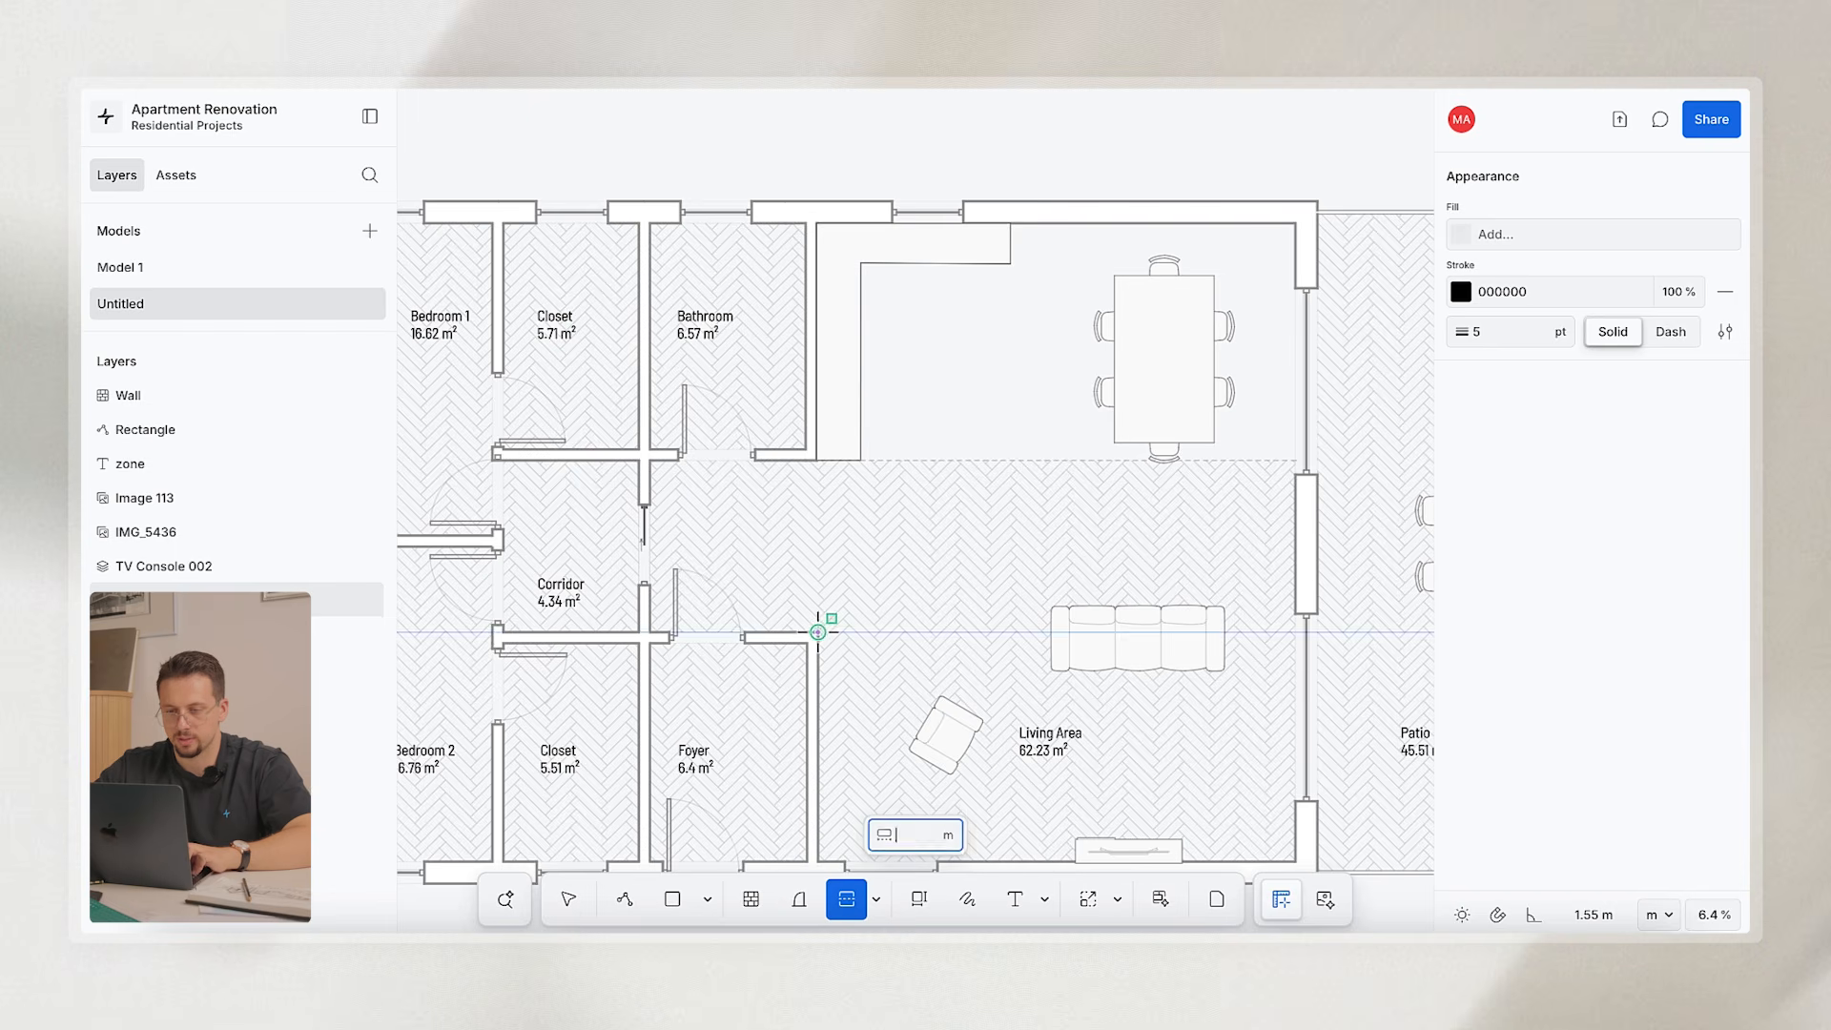
left_click(816, 460)
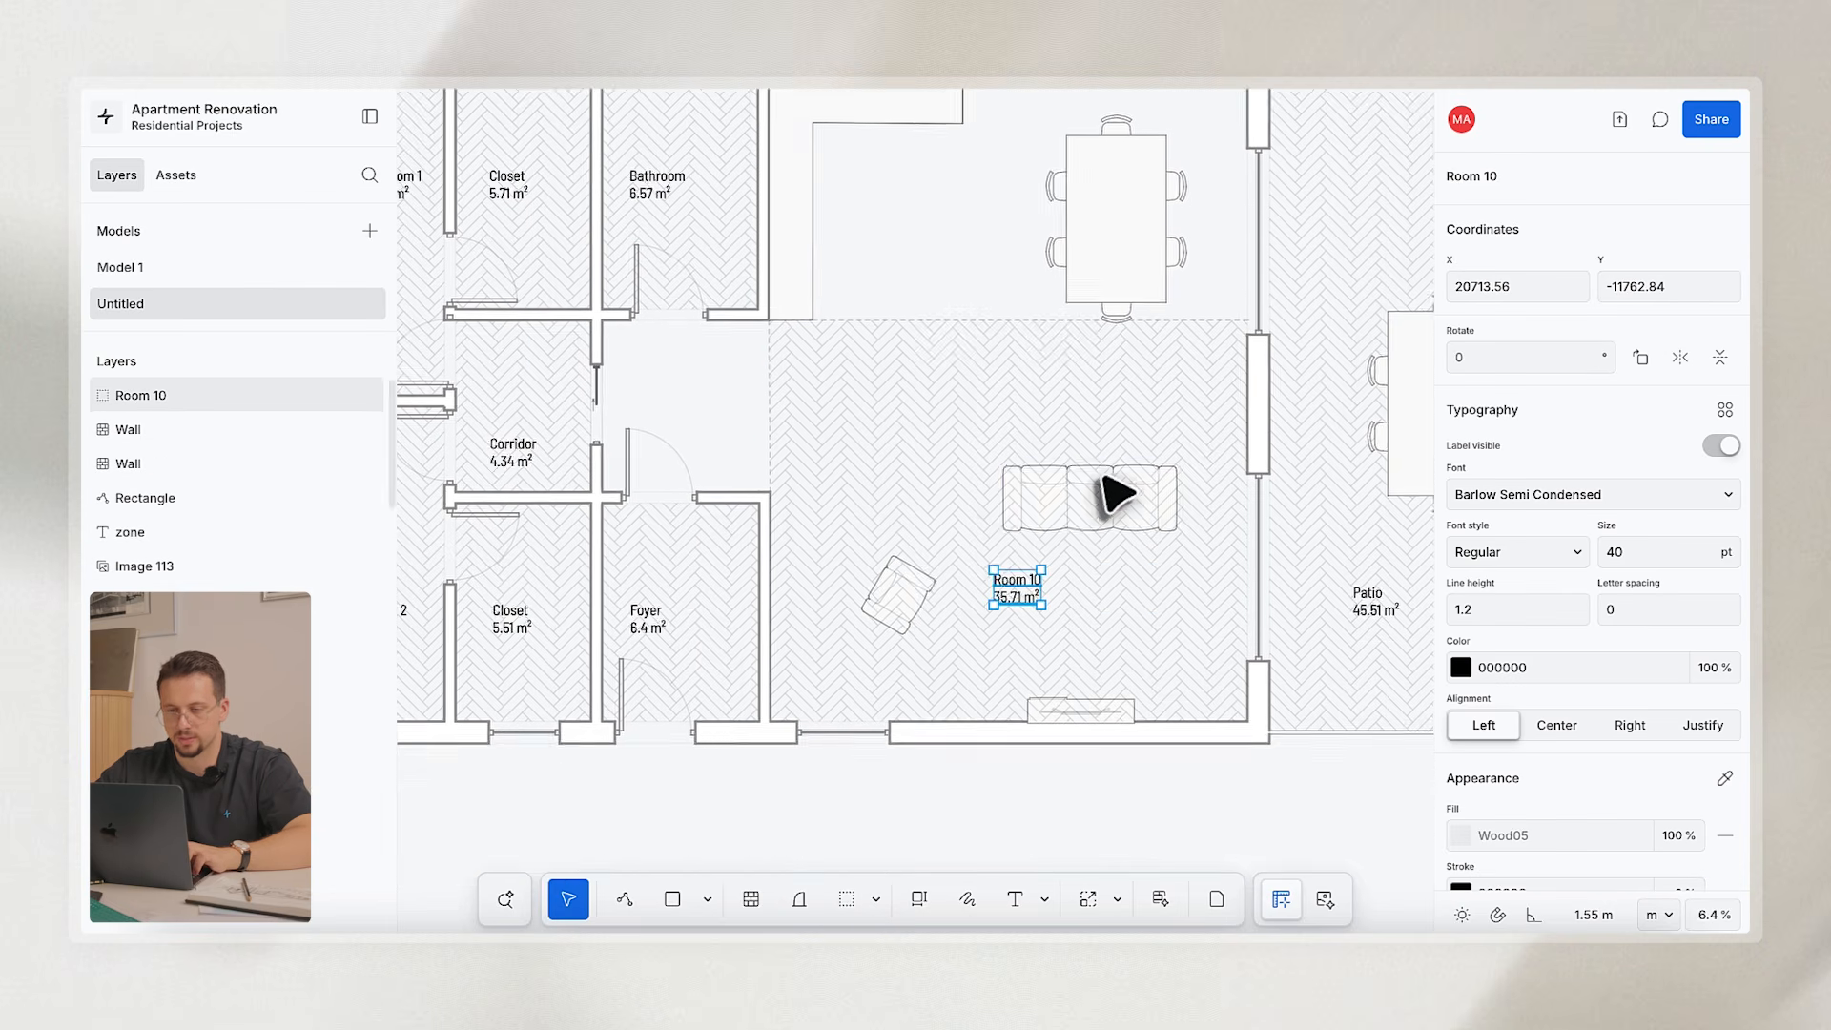
Name the lower zone's room Living Room, and create a Room in the dining zone named Kitchen and Dining.
scroll(970, 541, "up", 2)
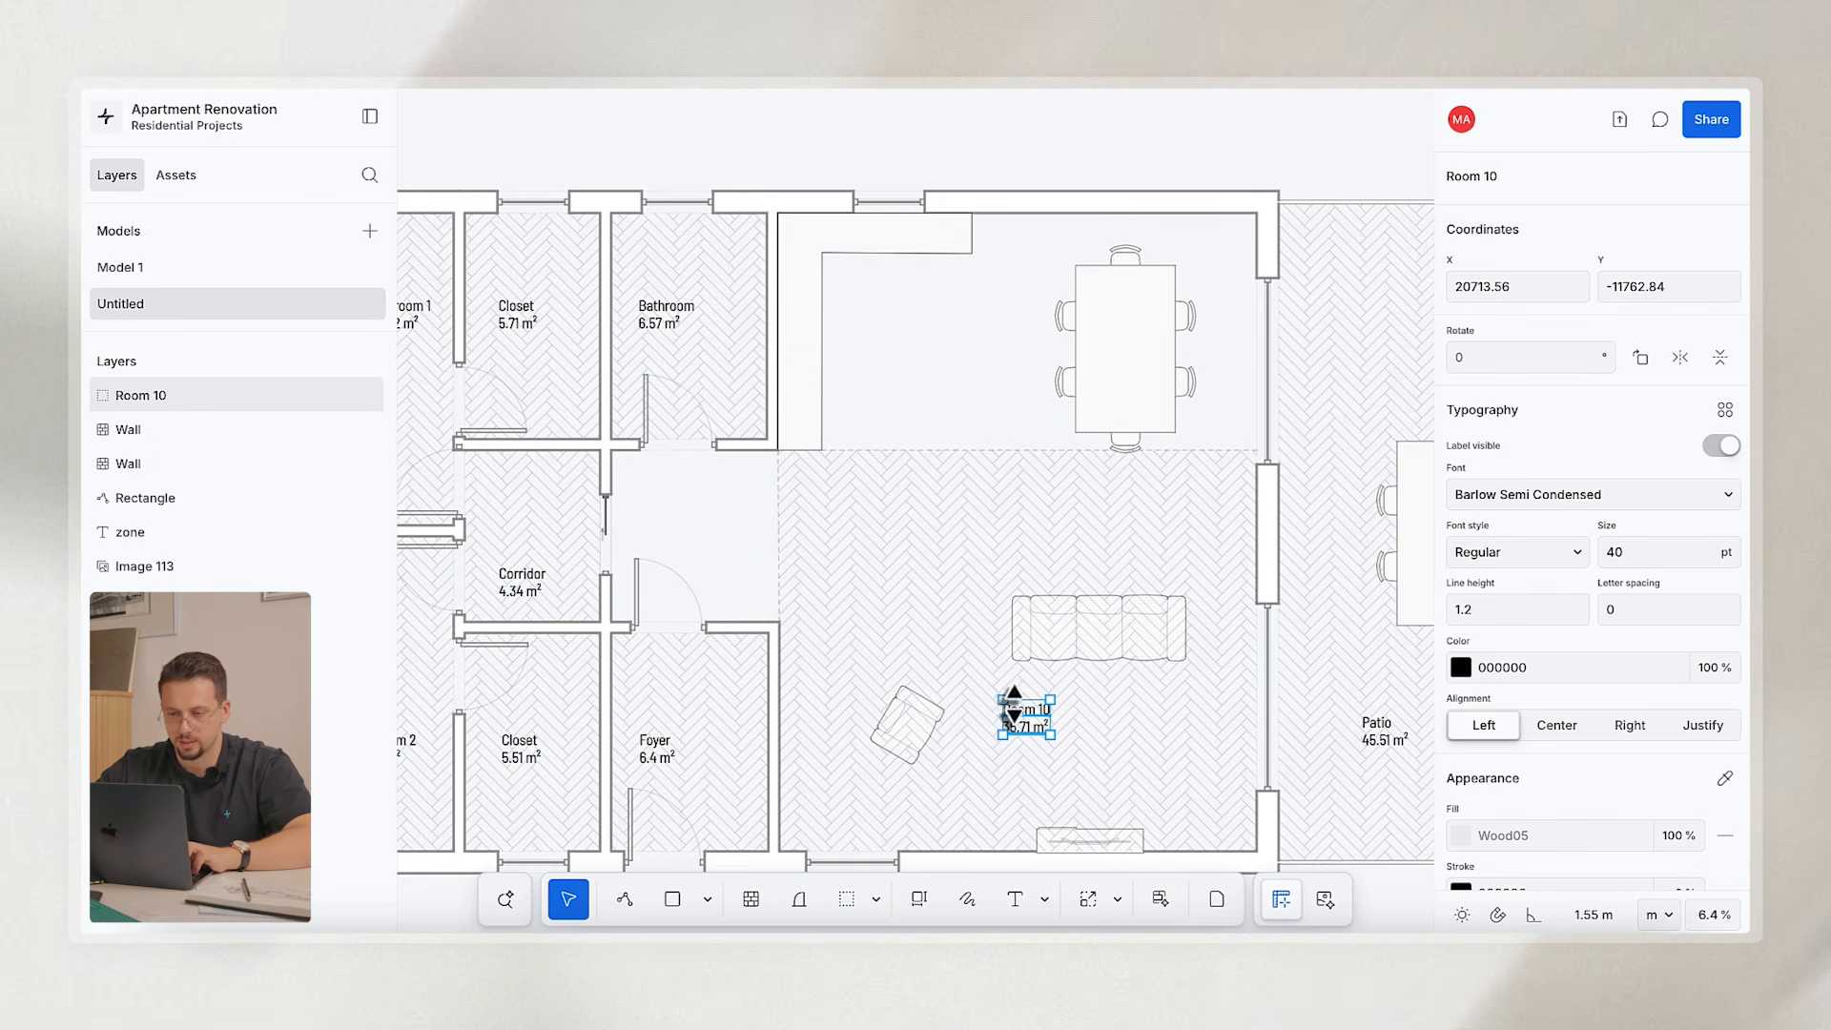
double_click(1015, 710)
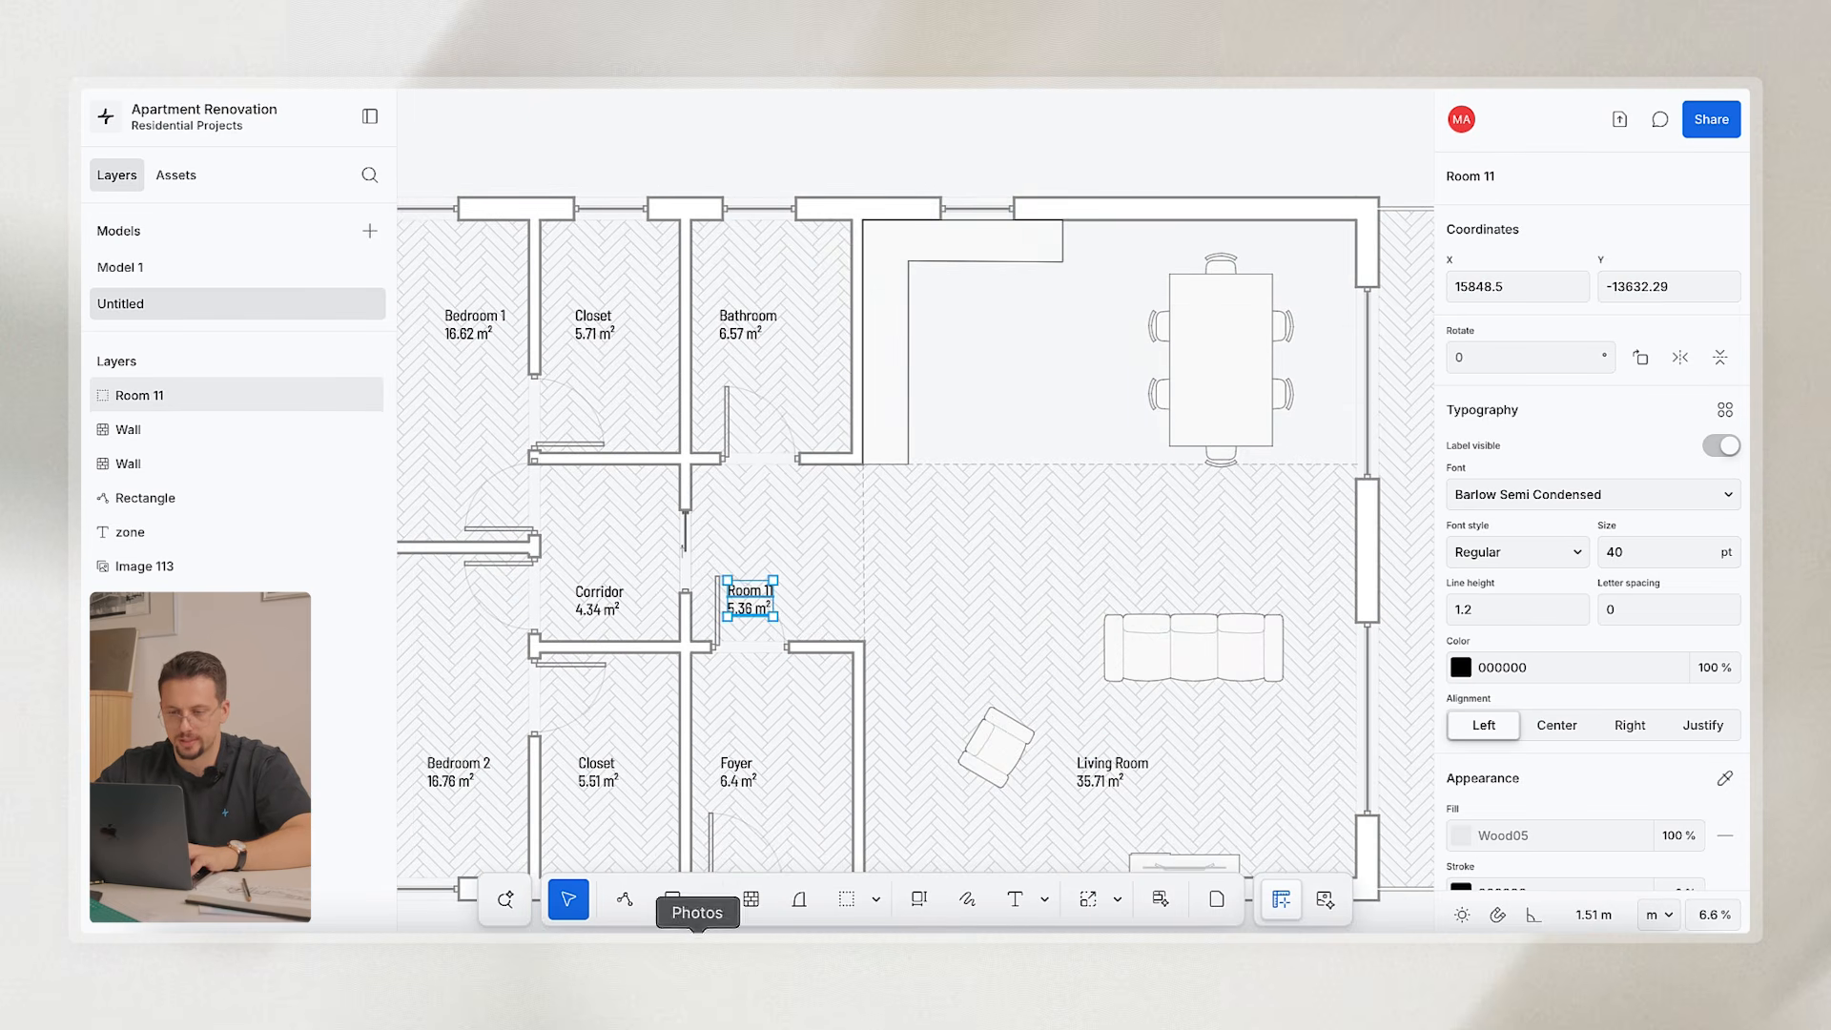
left_click(845, 901)
left_click(1116, 318)
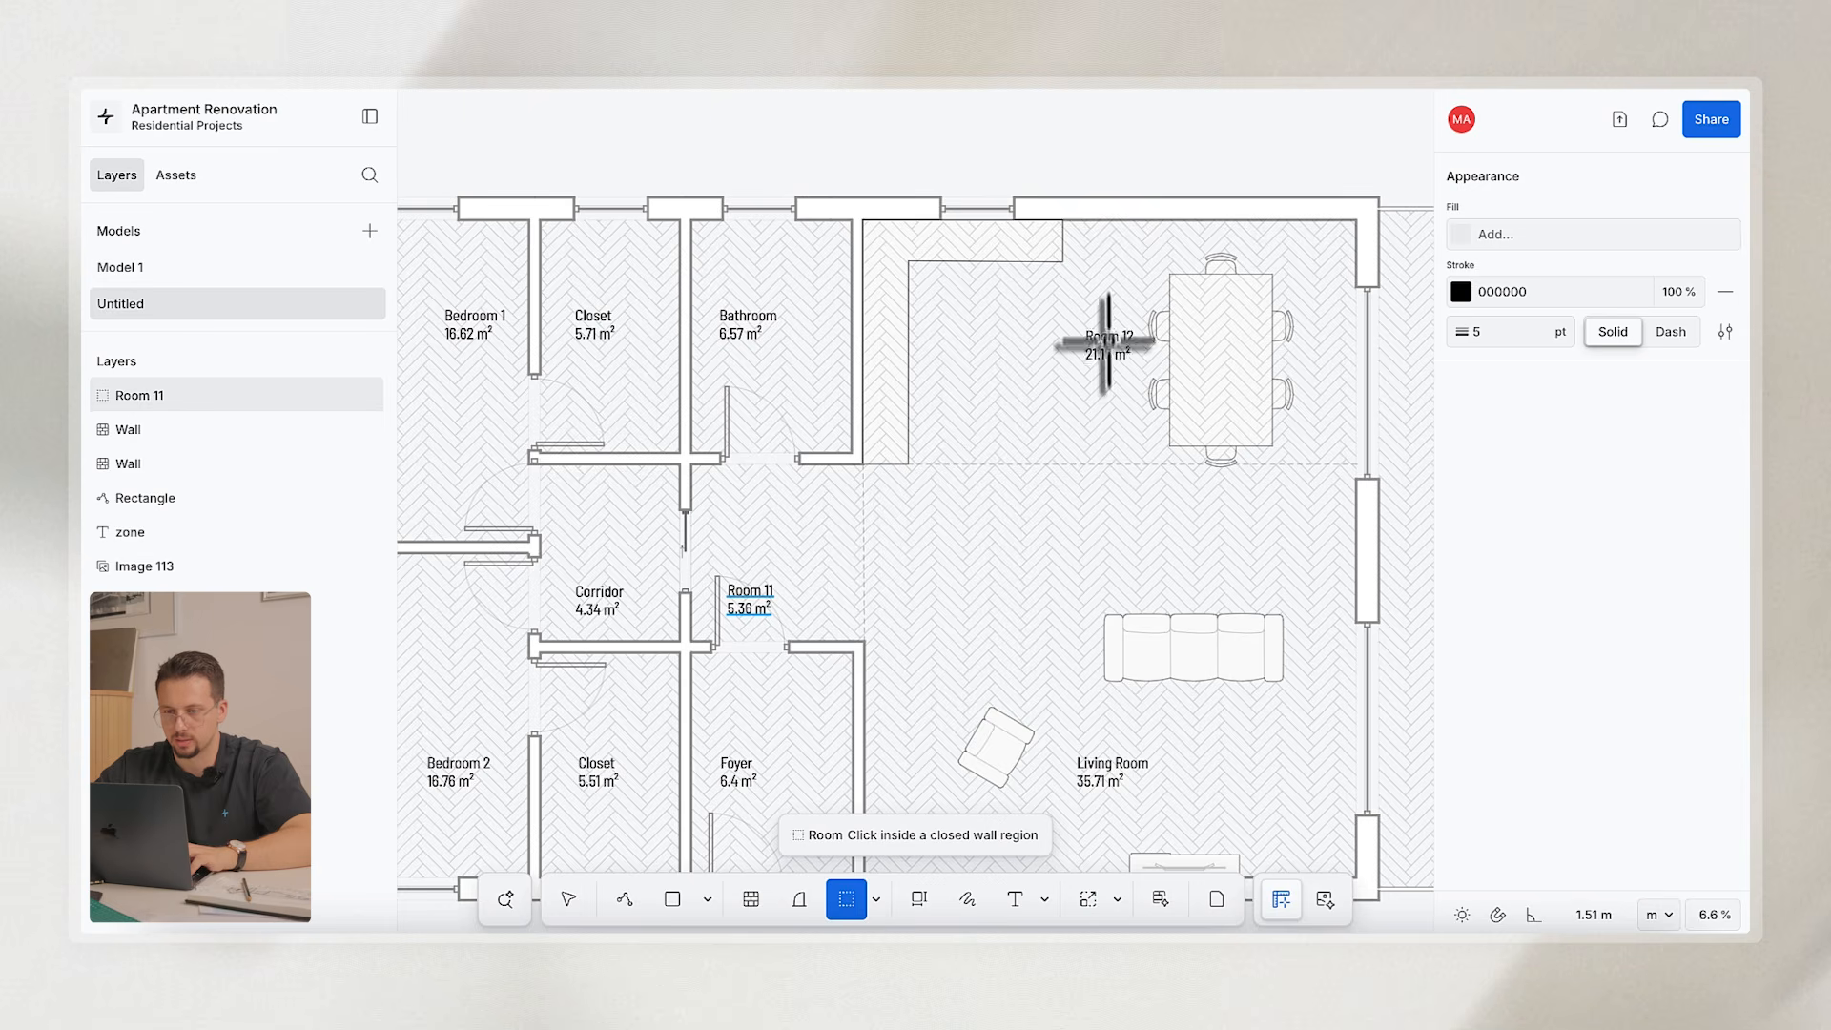
left_click(1107, 327)
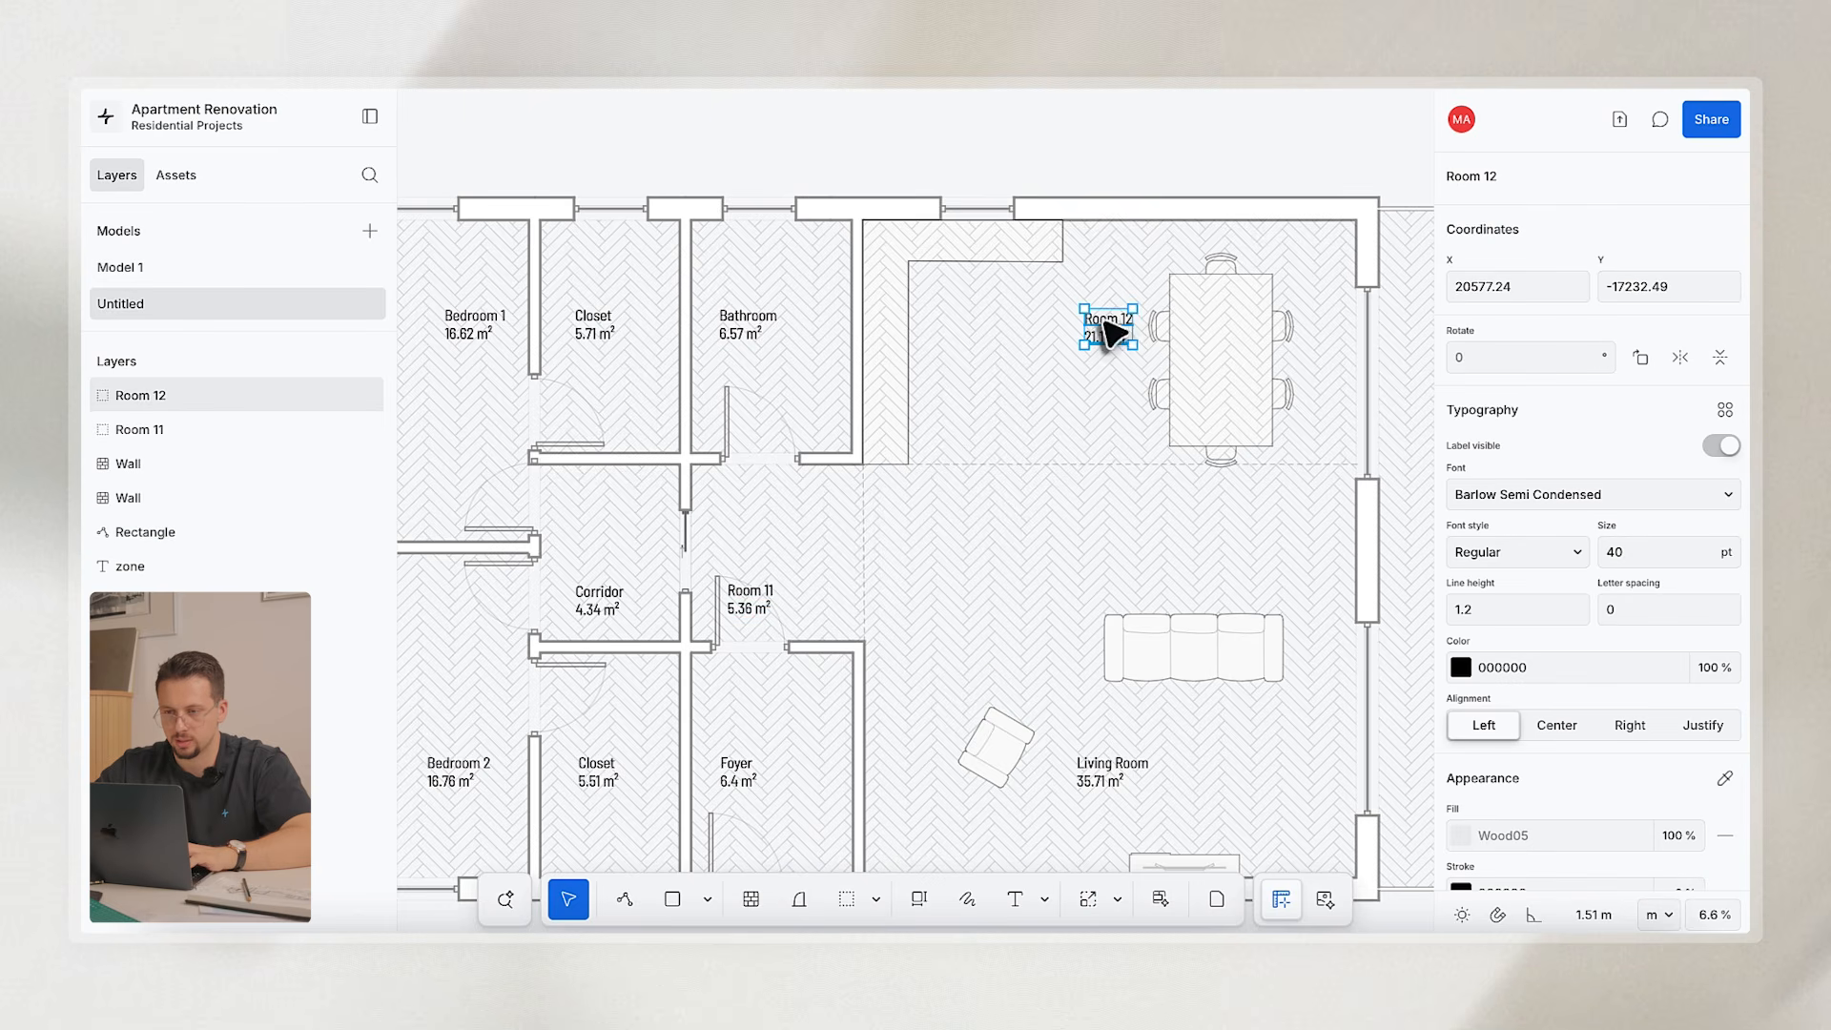
double_click(1106, 327)
type("Kitche")
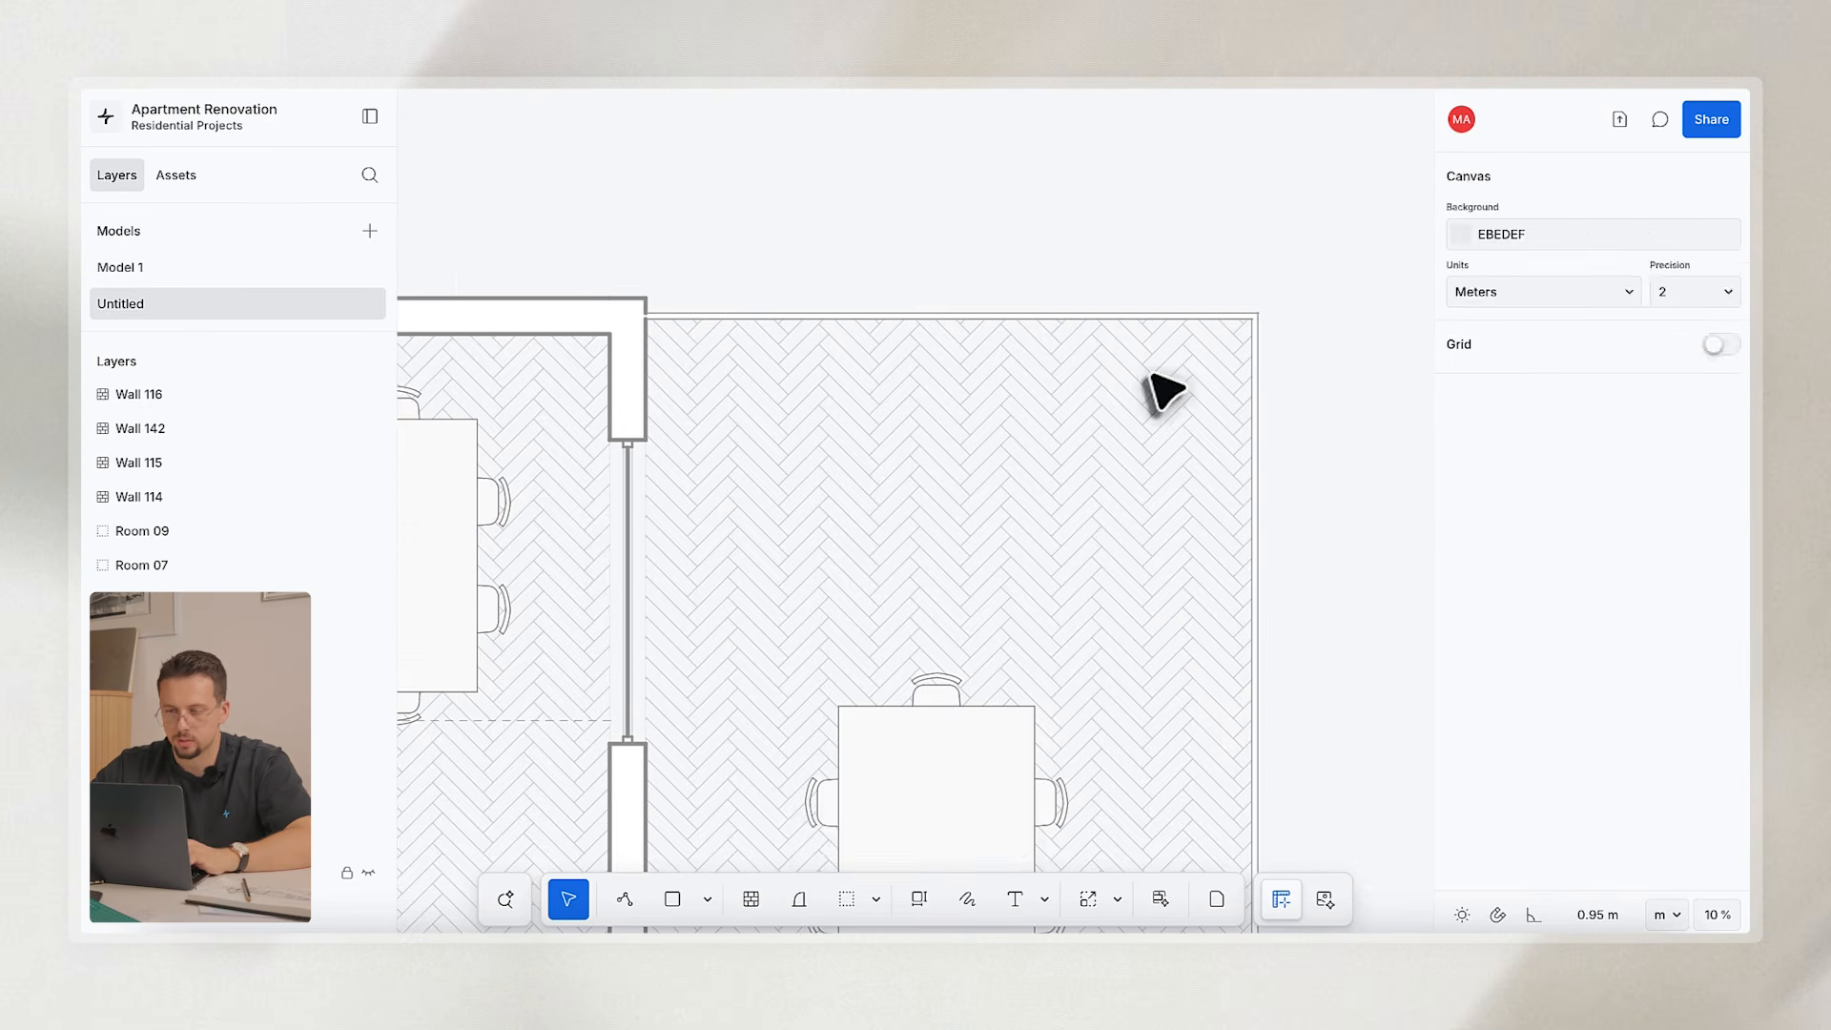
Draw a U-shaped wall niche with 0.3 m wide walls in the patio's upper outer corner.
key("w")
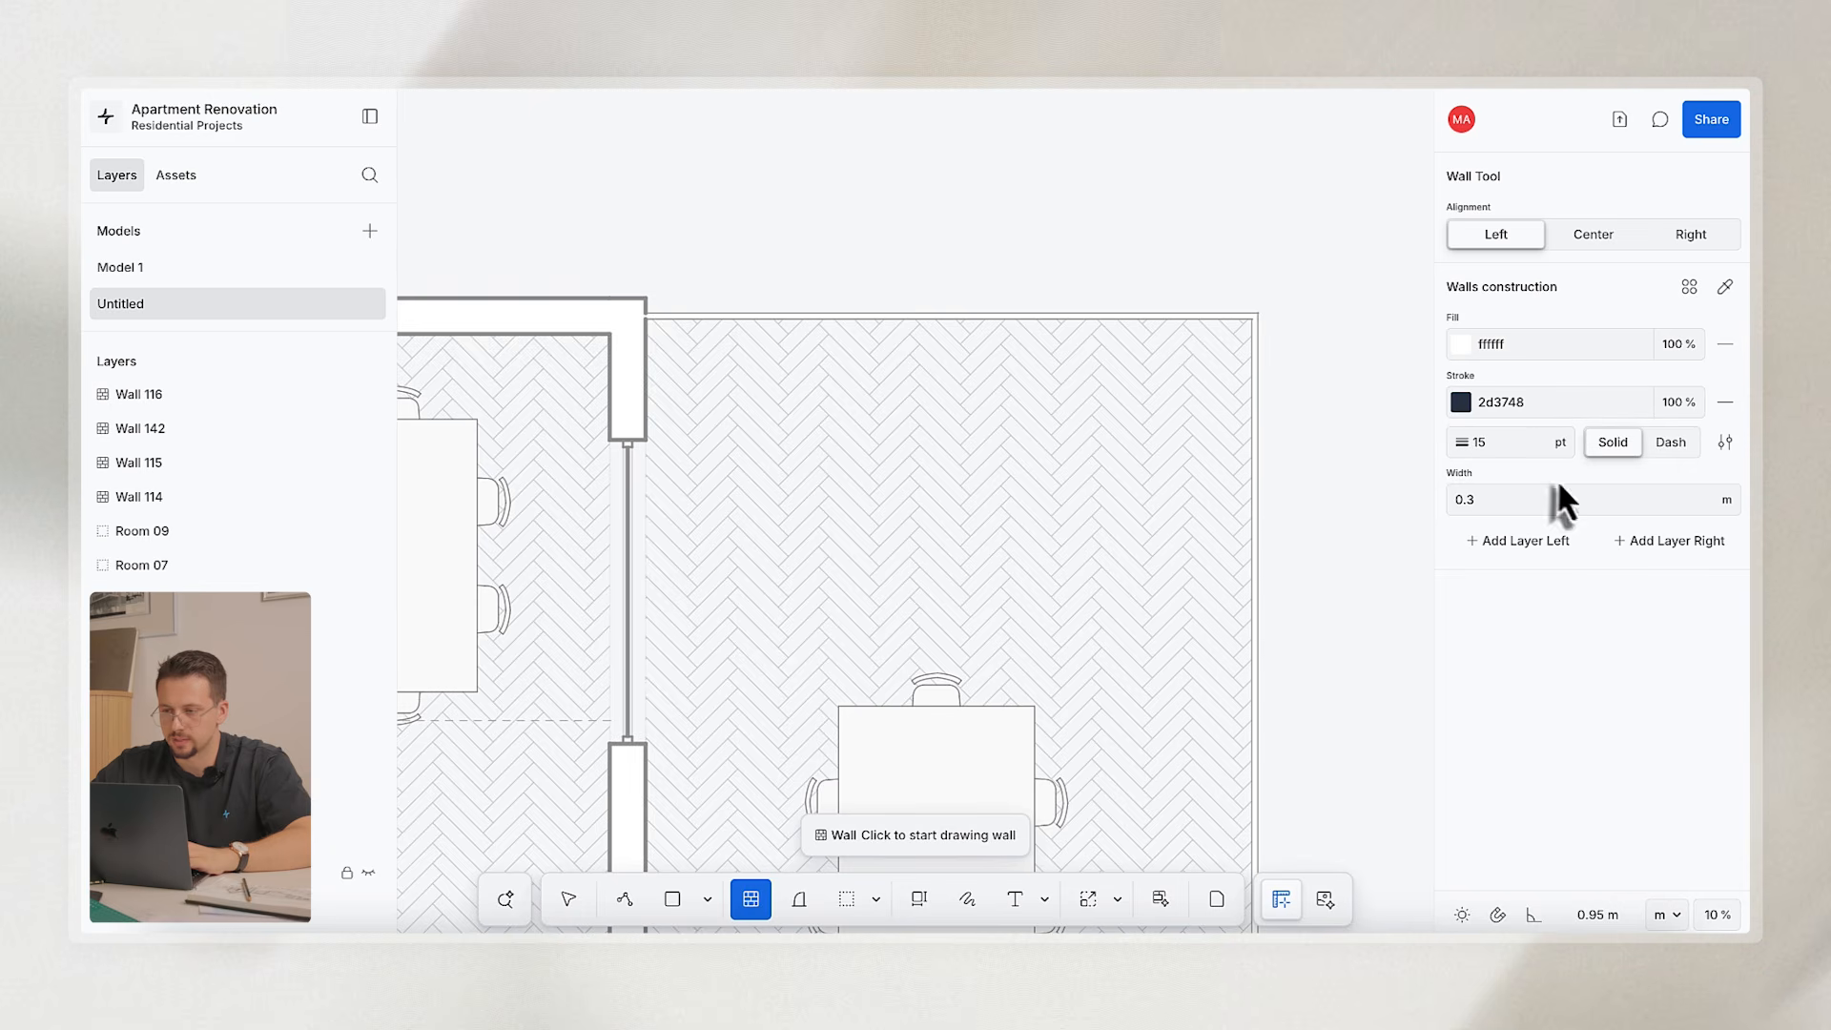
left_click(1254, 398)
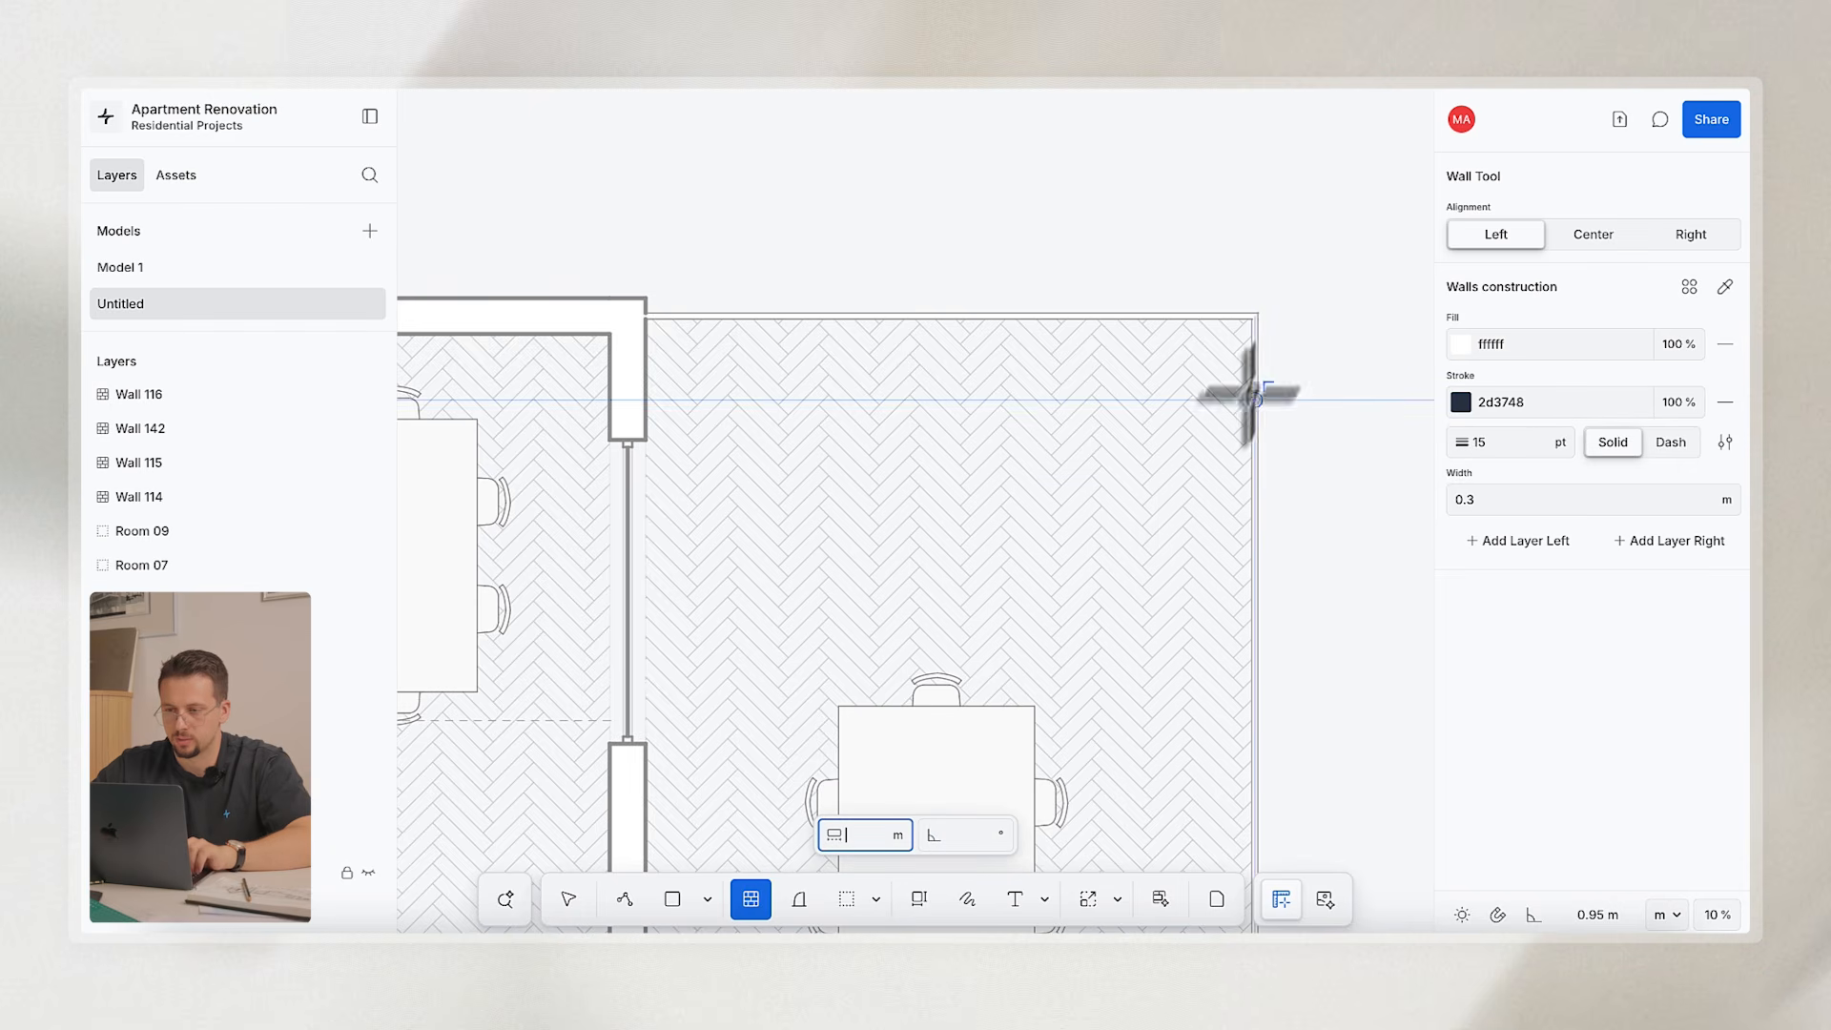
left_click(1254, 315)
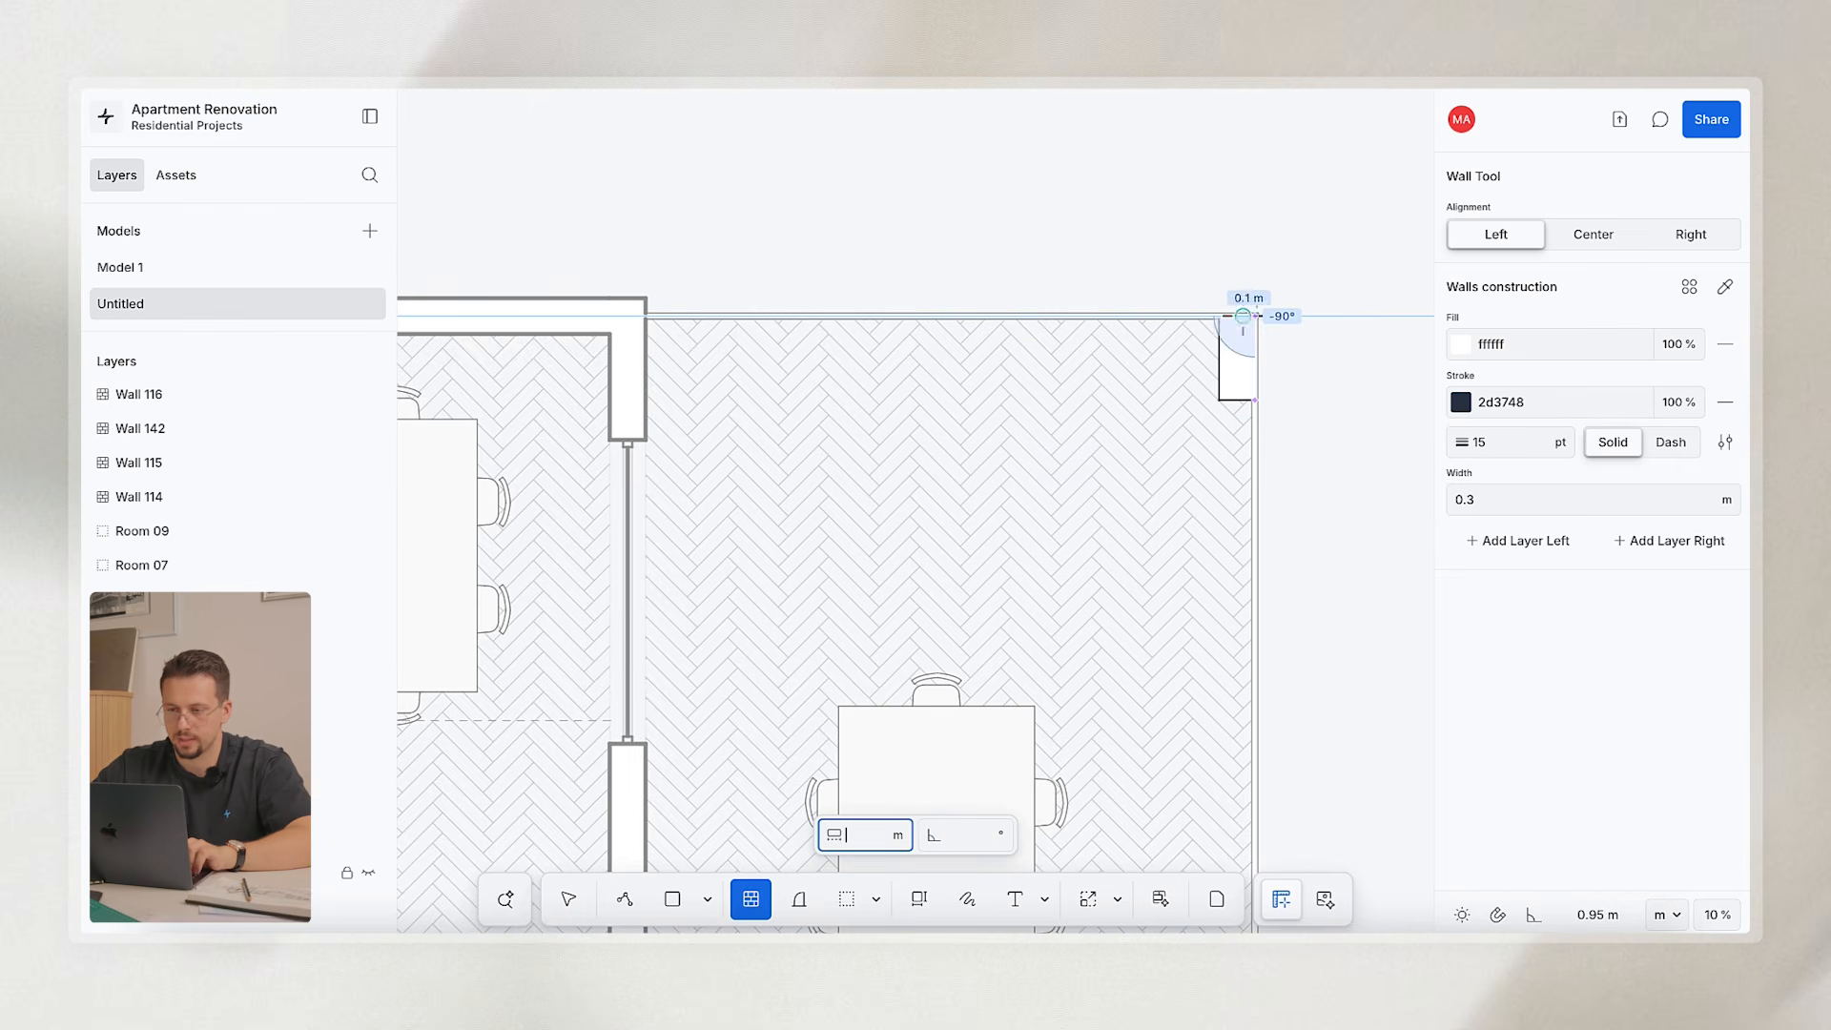
left_click(1014, 316)
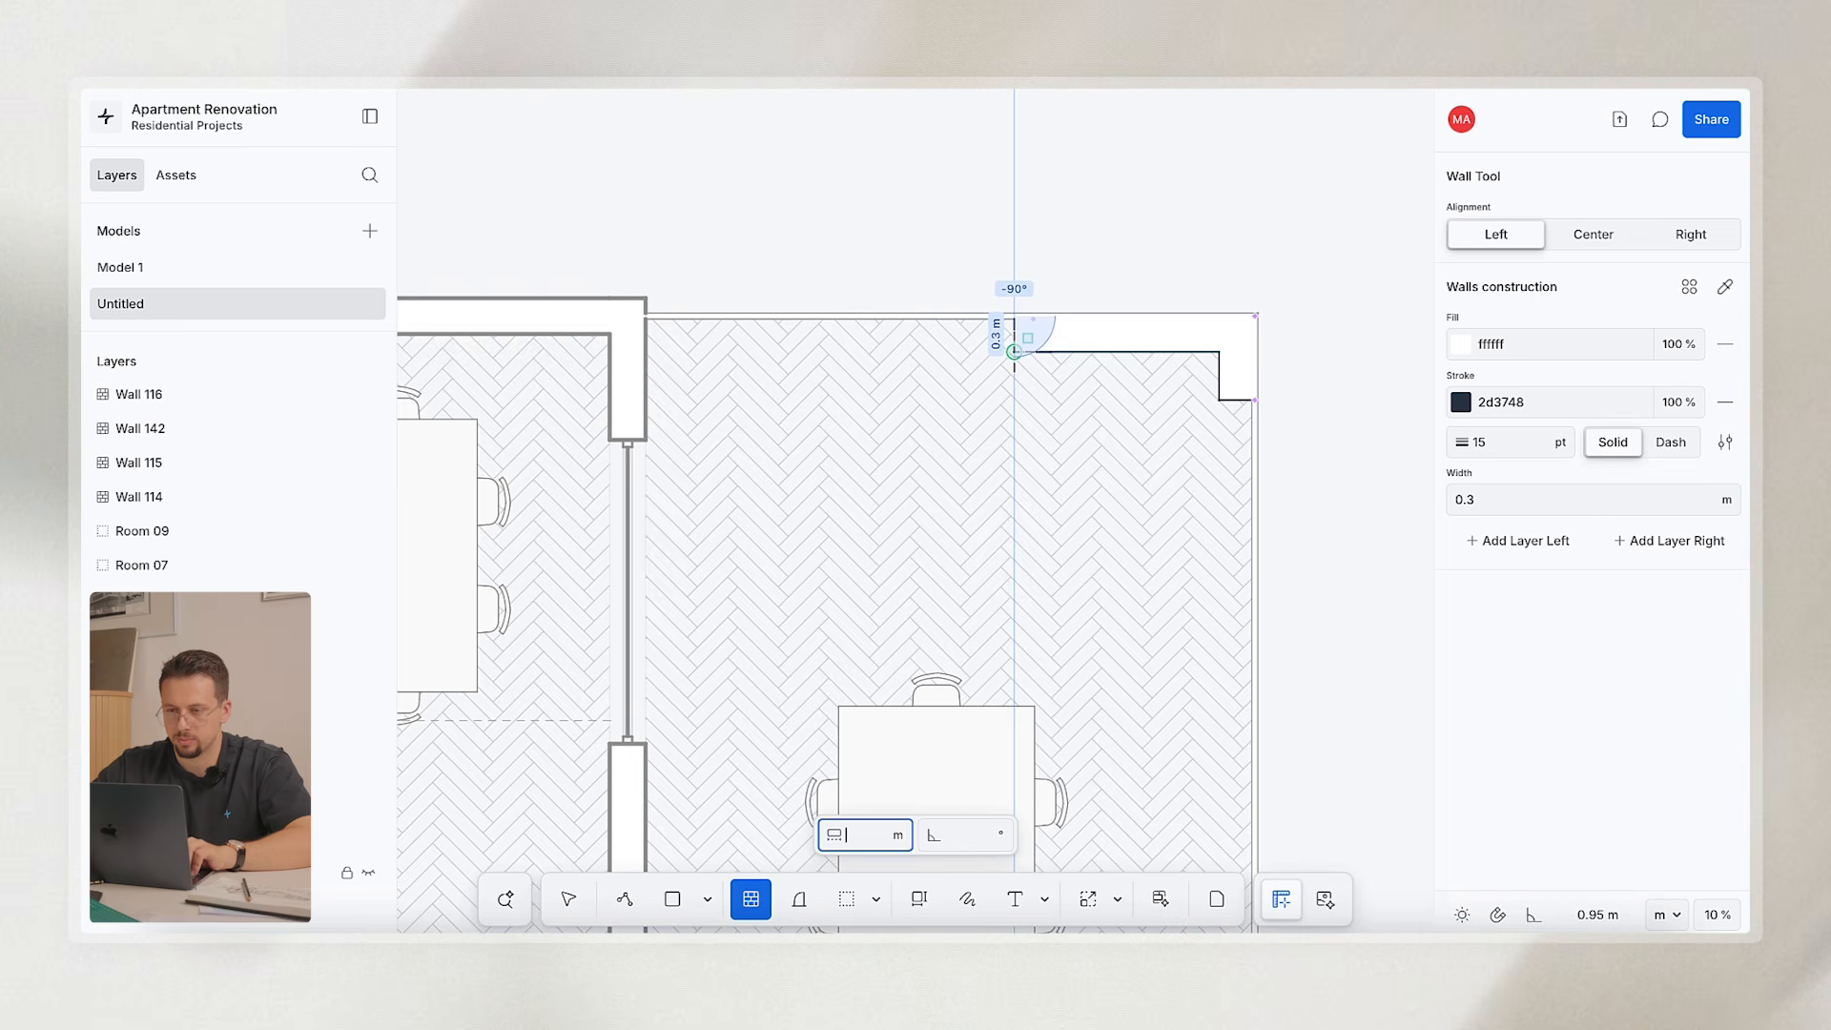
double_click(1019, 403)
Draw a rectangle about 1.41 by 0.4 m inside the patio wall niche and give it a white fill.
left_click(1050, 352)
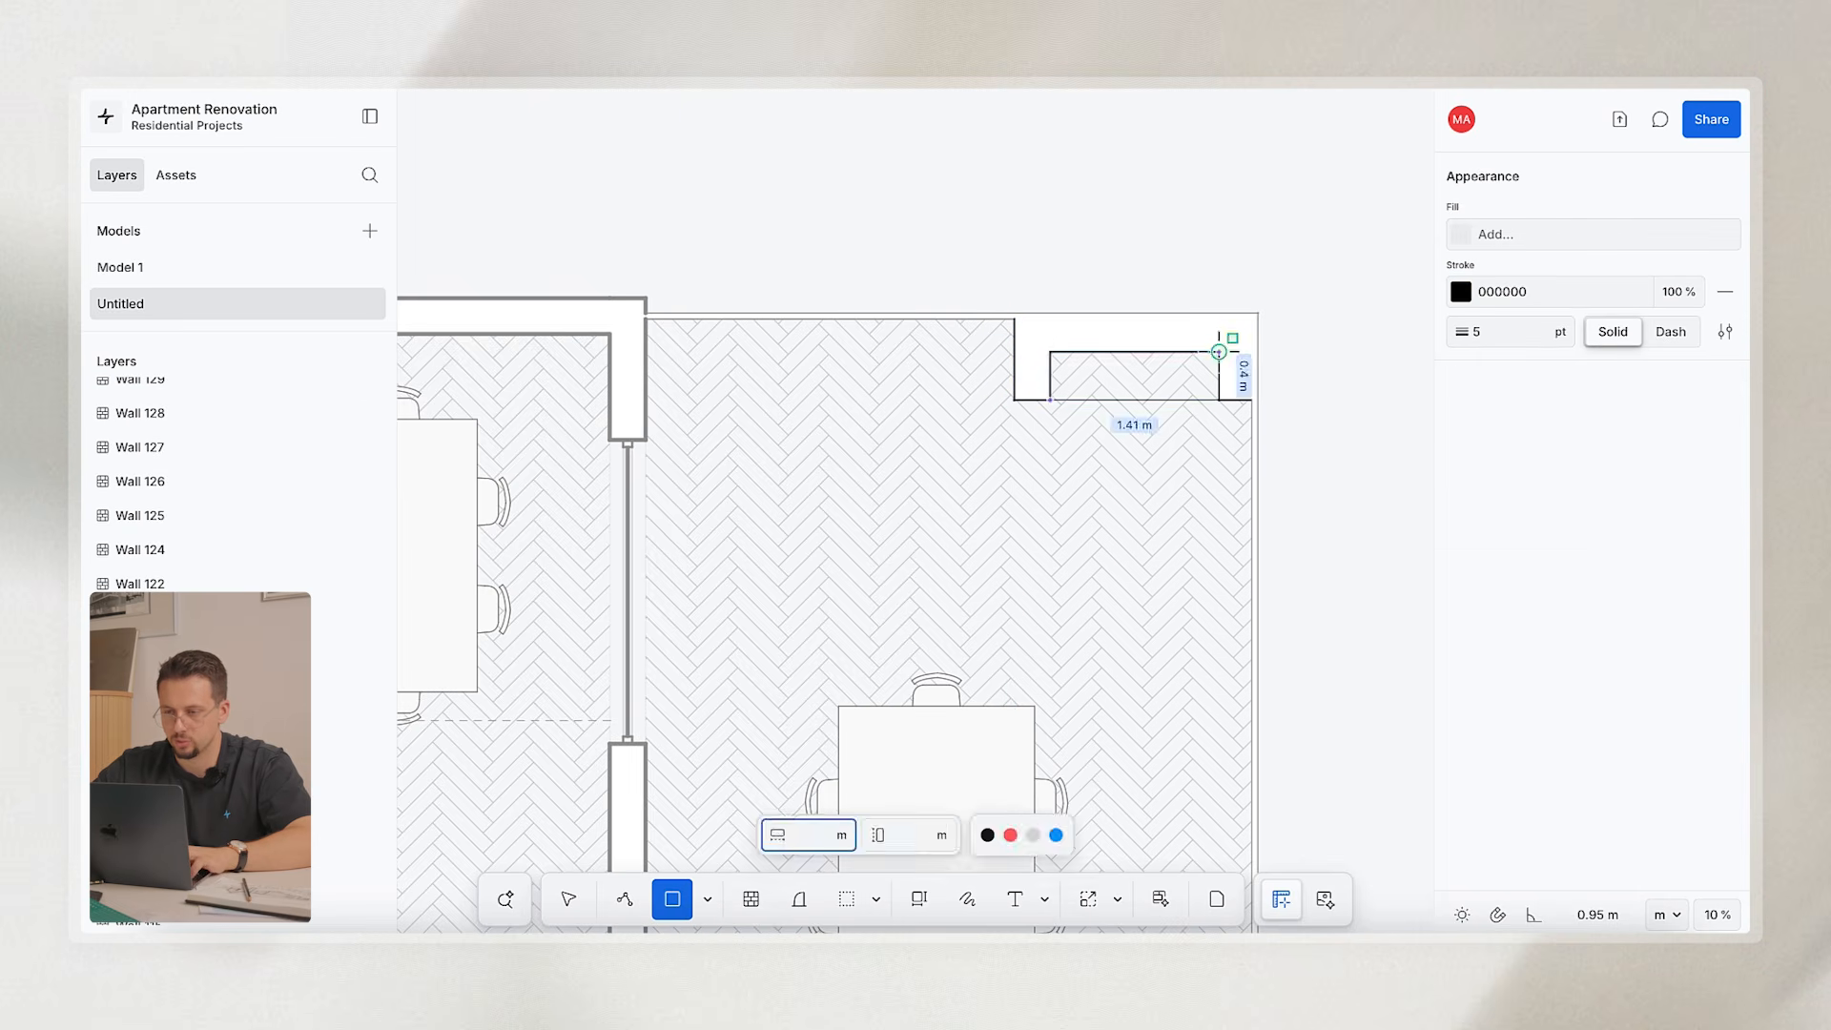
left_click(1219, 401)
left_click(1459, 633)
left_click_drag(1264, 539, 1114, 441)
left_click(1263, 225)
Draw an L-shaped 0.3 m wide wall in the patio's lower outer corner.
scroll(1278, 341, "down", 5)
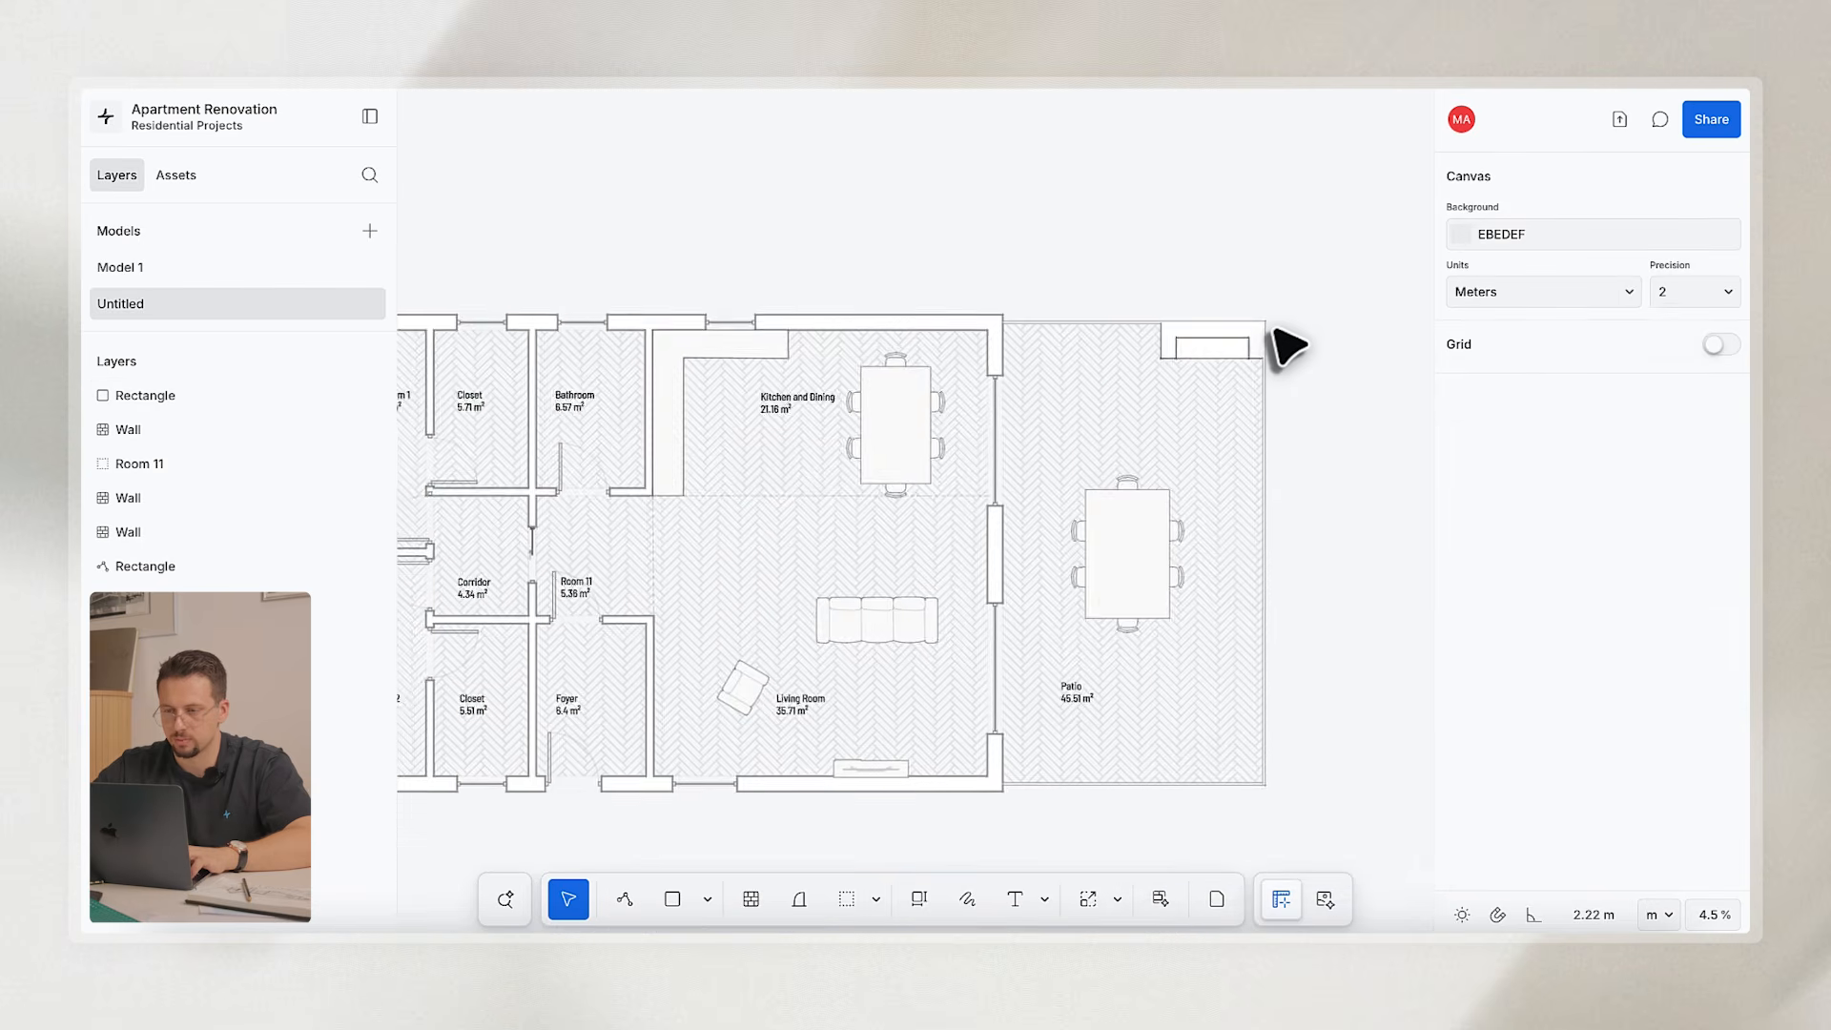
scroll(1278, 343, "down", 3)
scroll(1234, 506, "up", 4)
key("w")
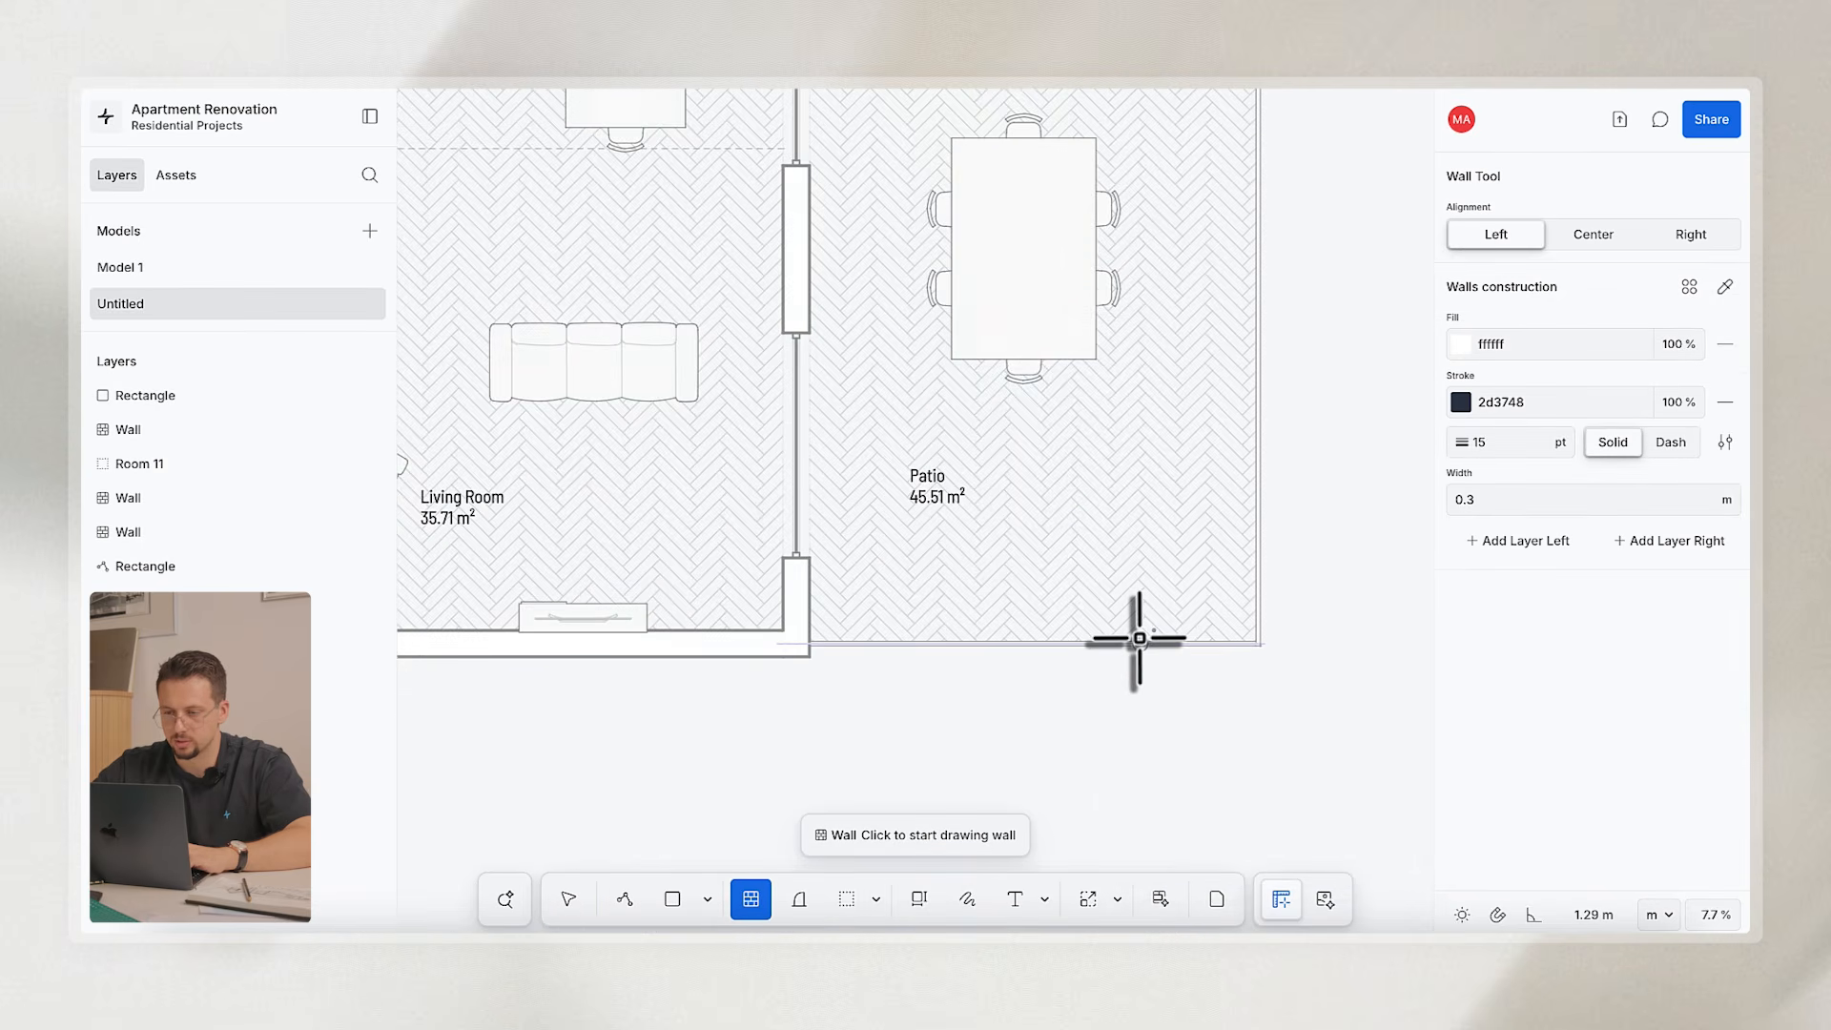
scroll(1139, 638, "up", 3)
left_click(1123, 648)
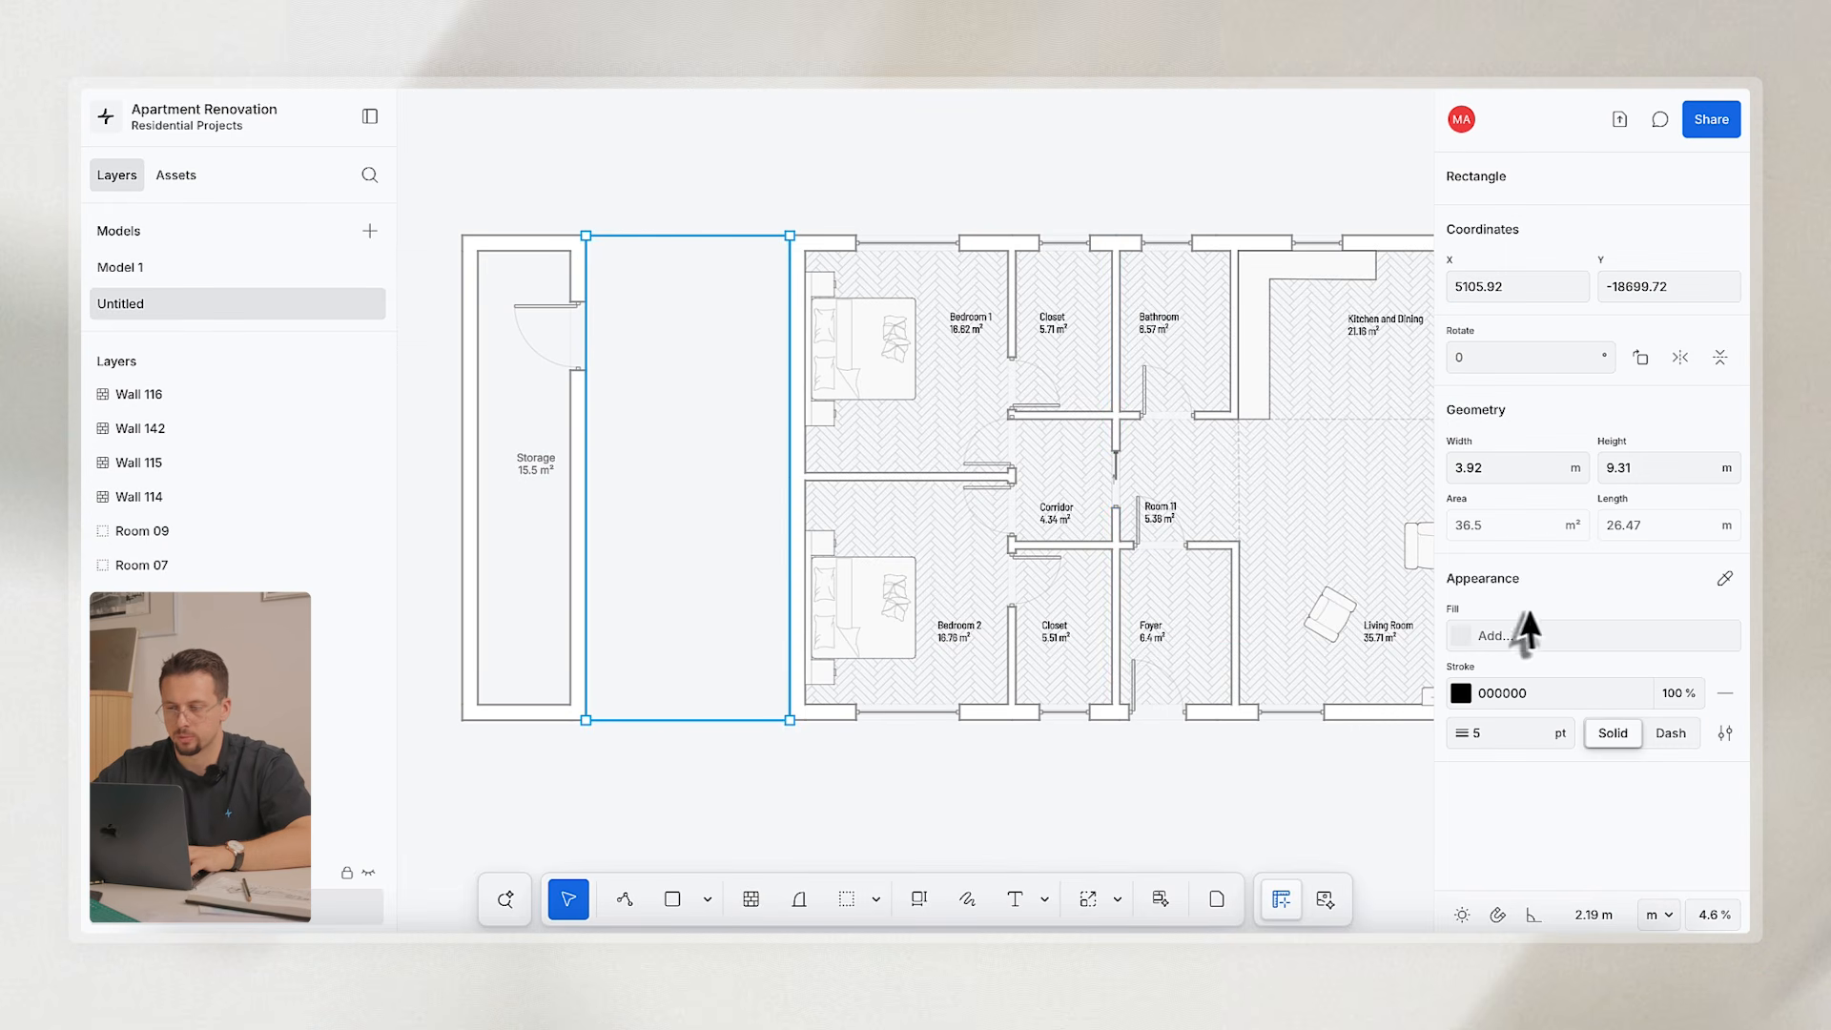
Fill the rectangle between the storage room and the bedrooms with the Diagrammatic01 hatch.
left_click(1457, 641)
left_click(1261, 420)
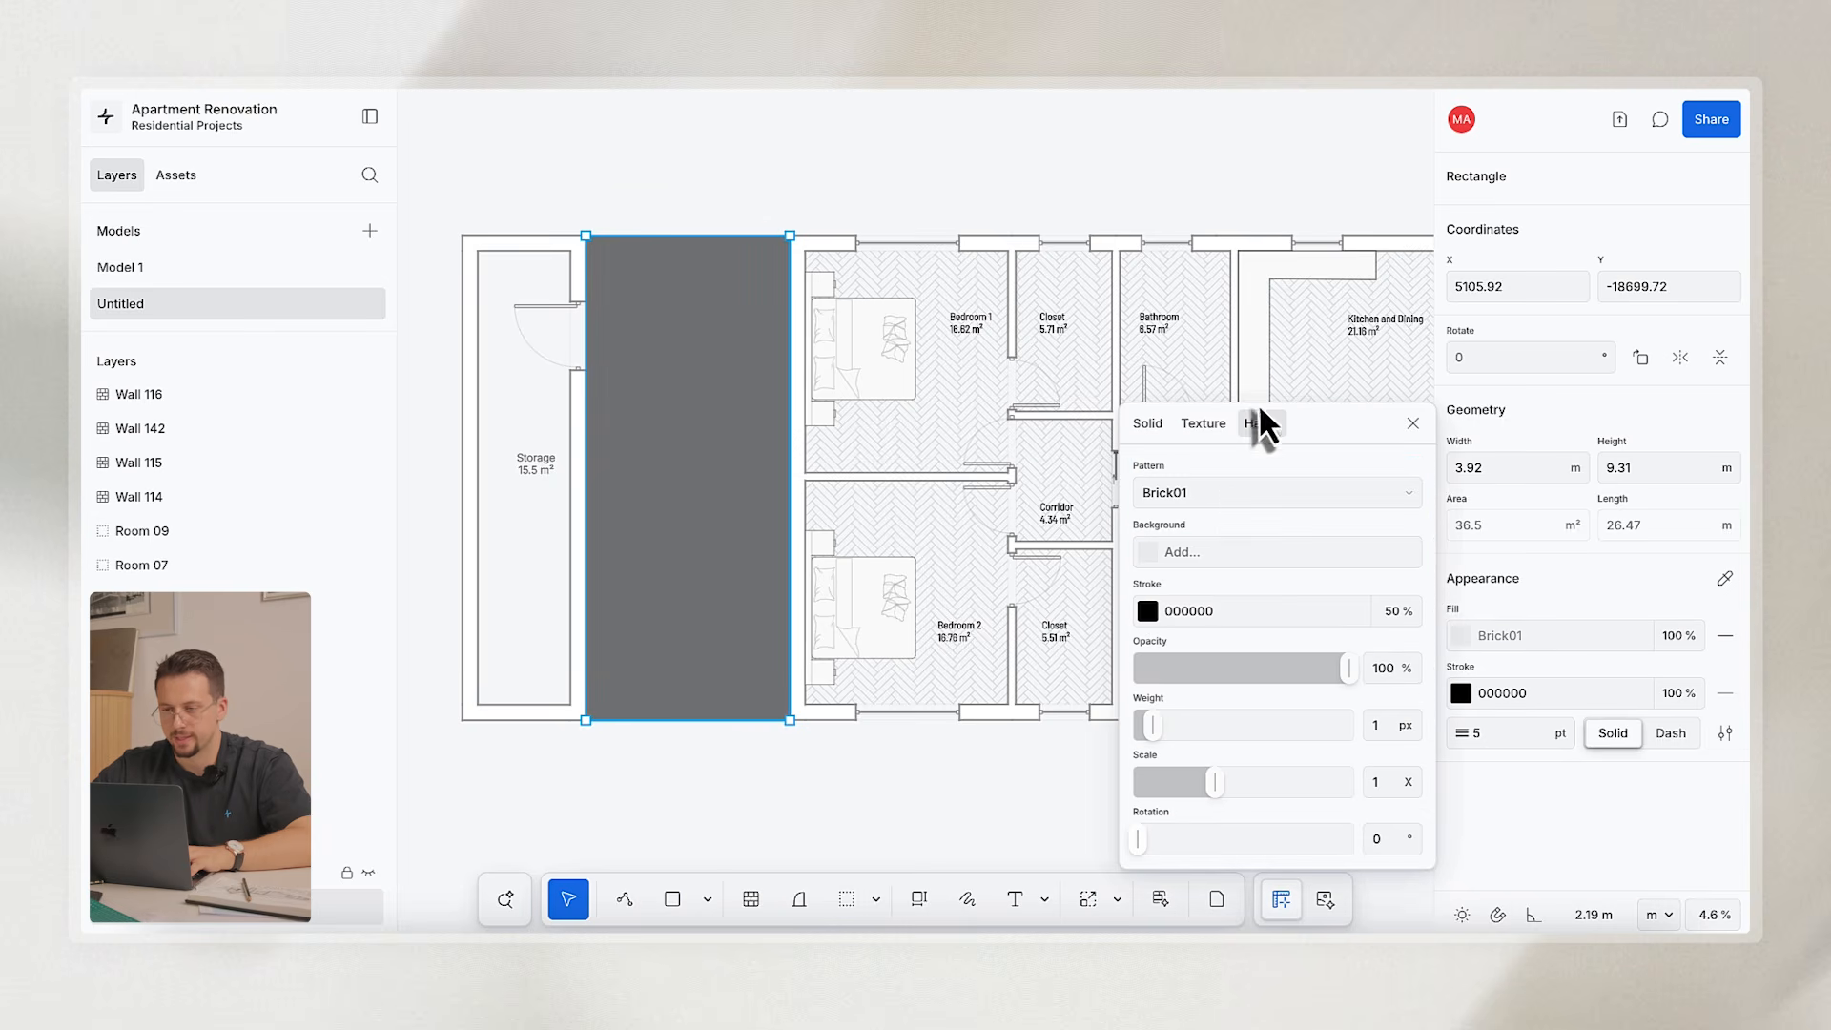
left_click(1268, 490)
left_click(1190, 648)
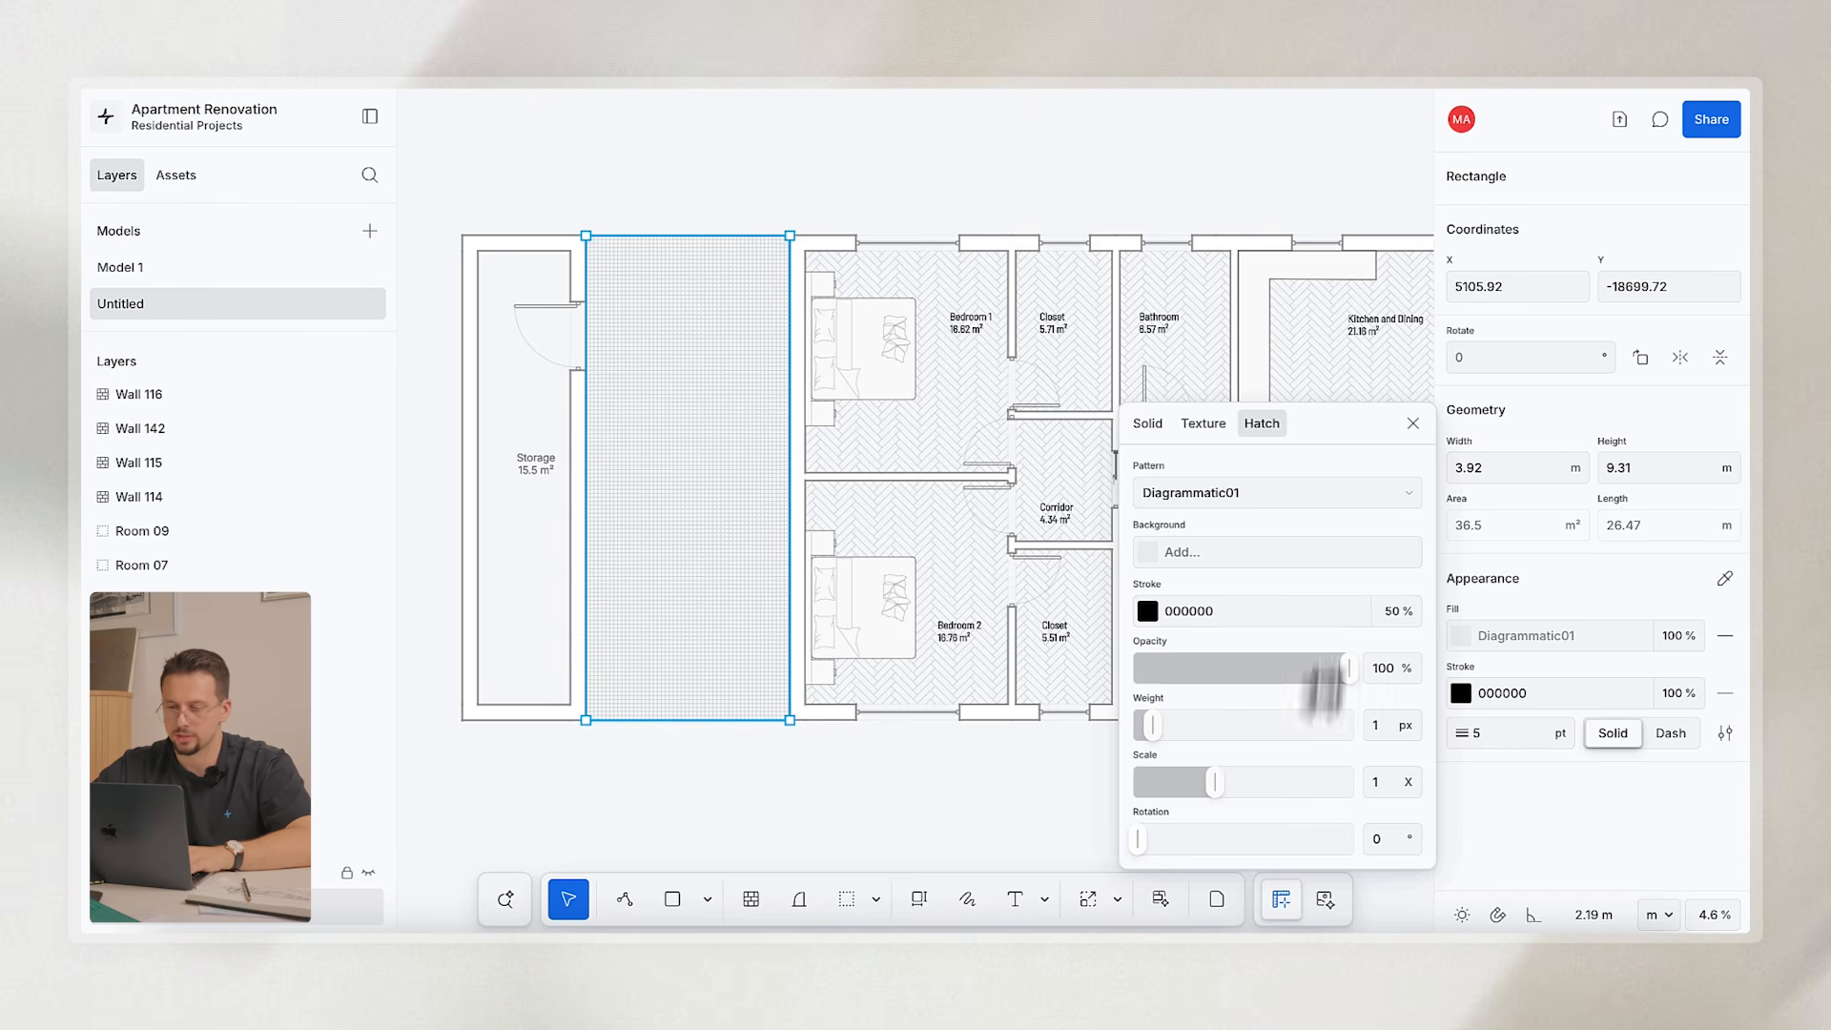
Set the rectangle's hatch scale to 10 and give the hatch a white background.
key("Return")
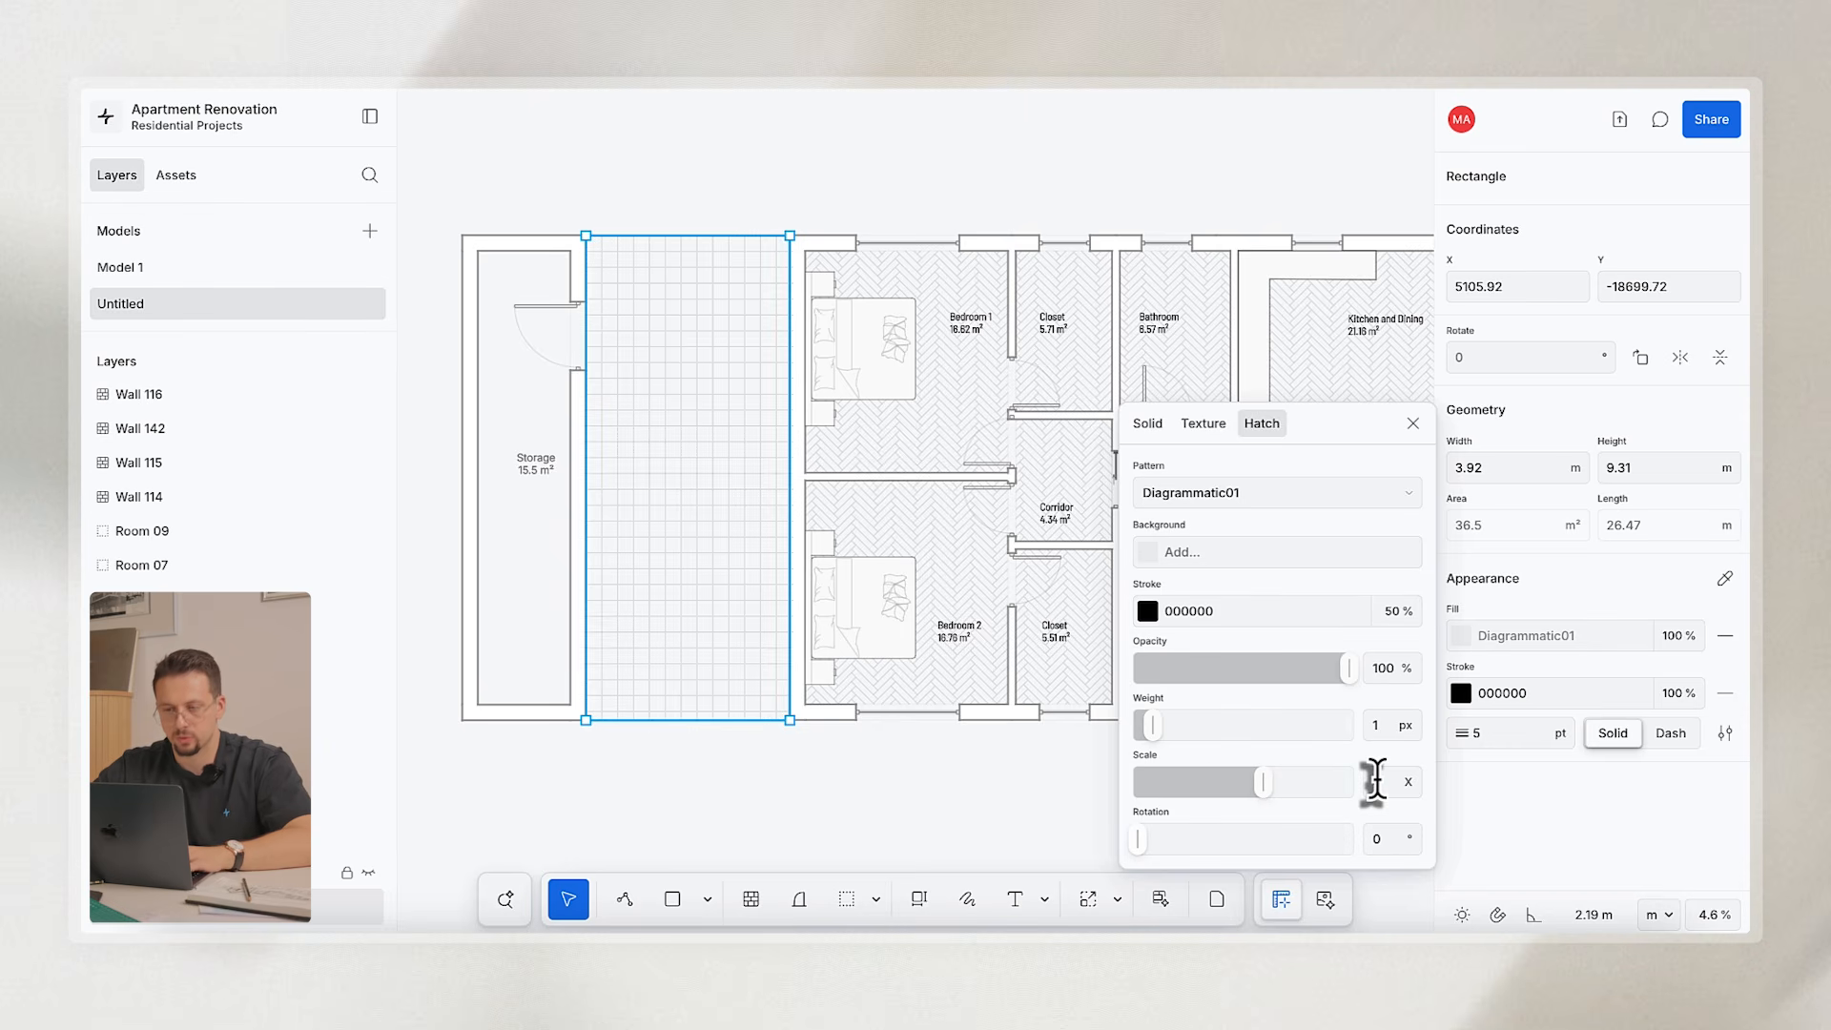
type("6")
key("Return")
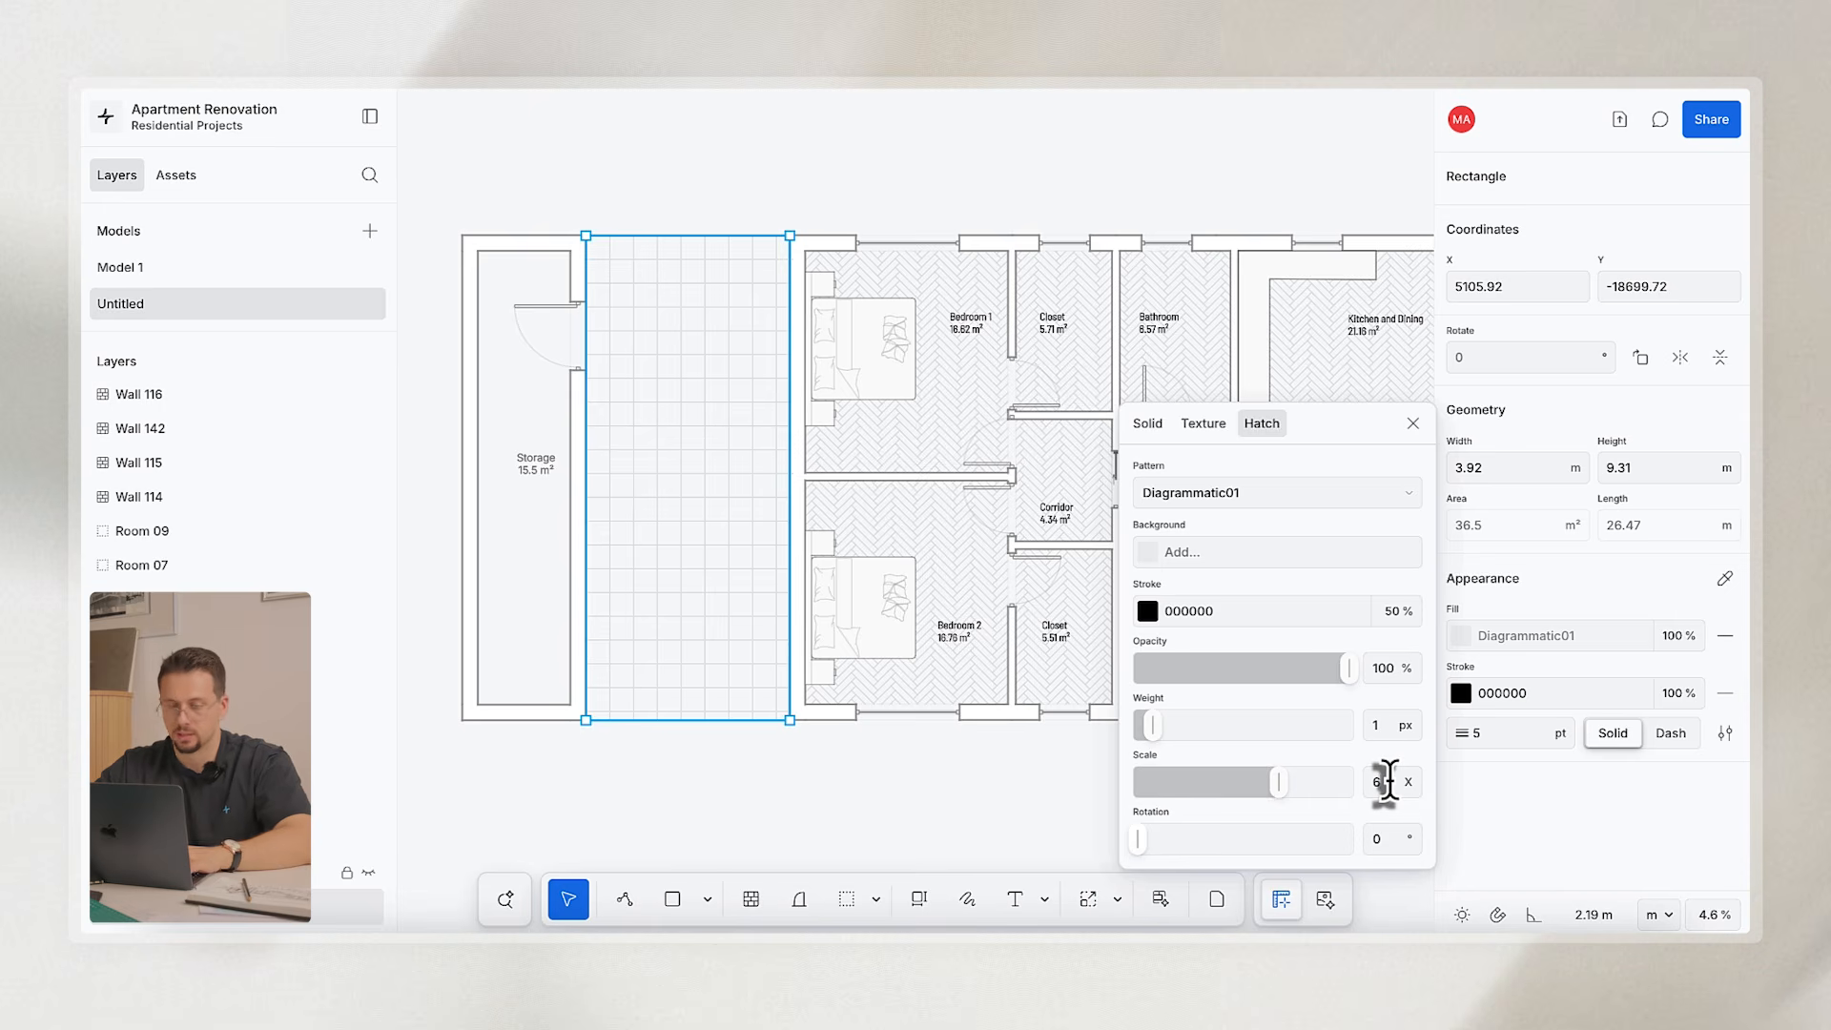
type("10")
key("Return")
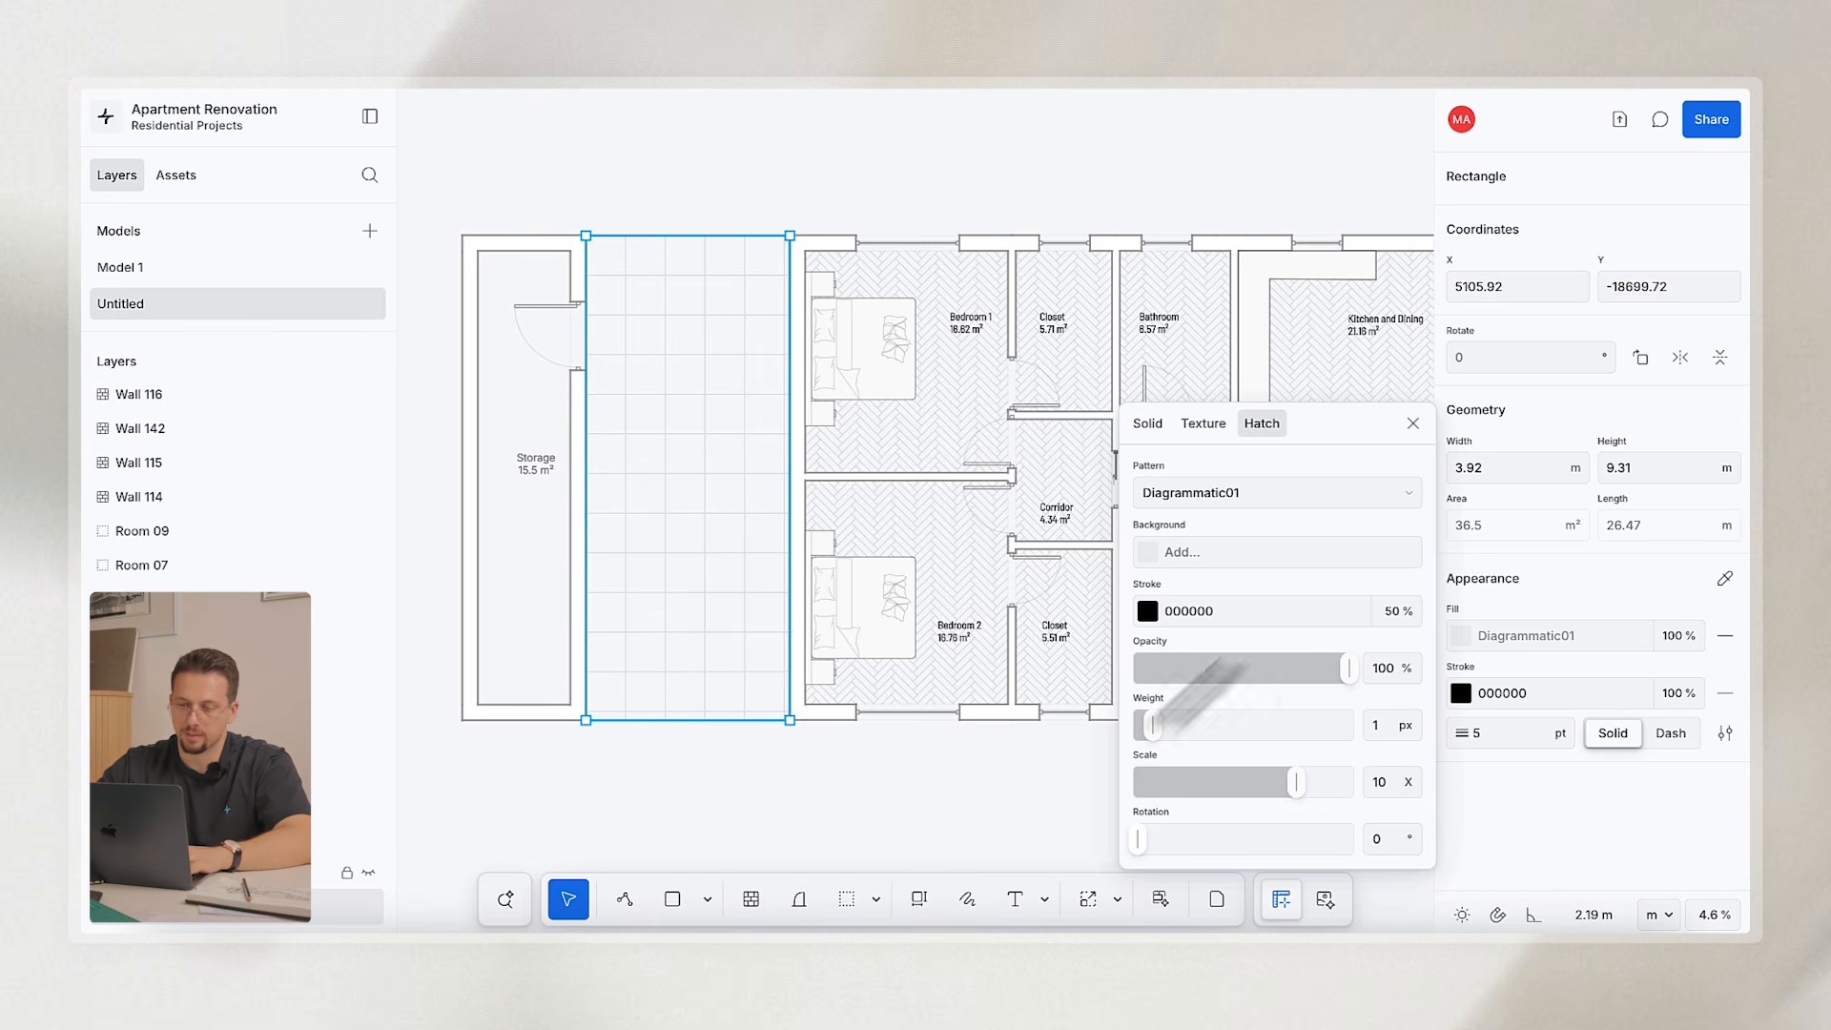
left_click(1151, 553)
left_click_drag(806, 591, 760, 569)
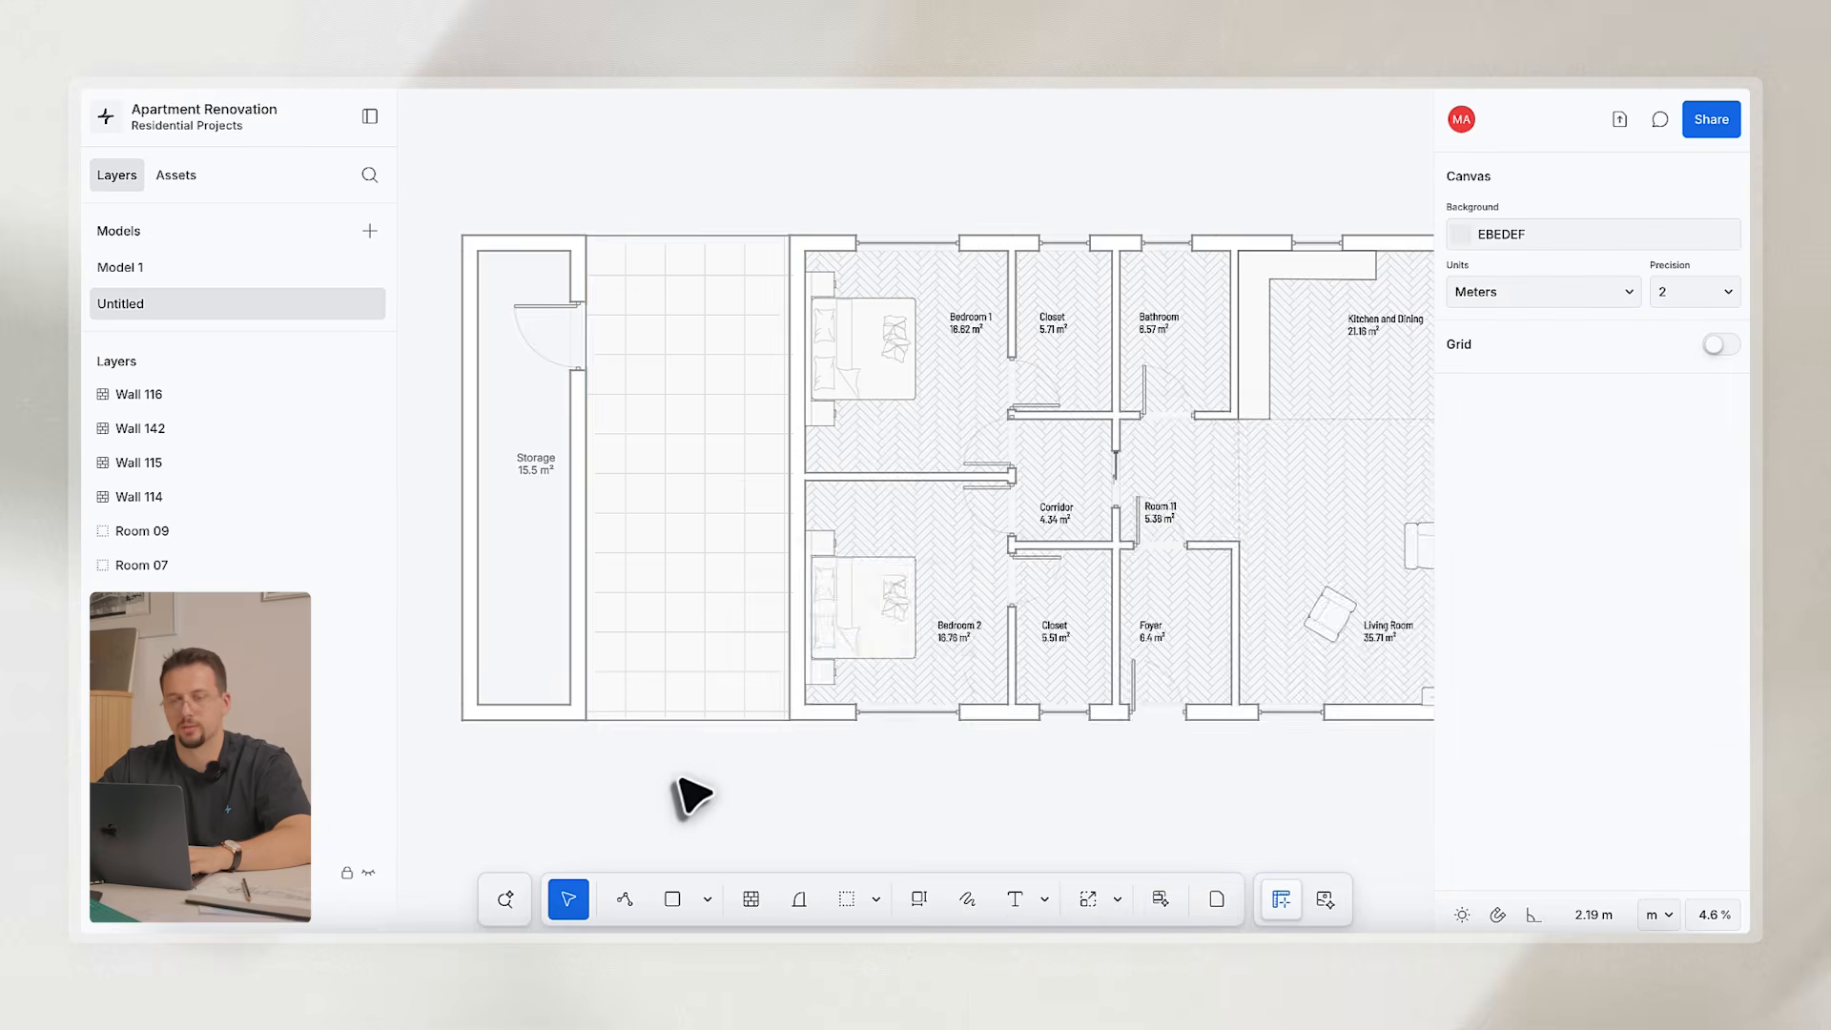
Change the Patio room's hatch pattern to Diagrammatic01 at scale 10.
scroll(695, 796, "down", 5)
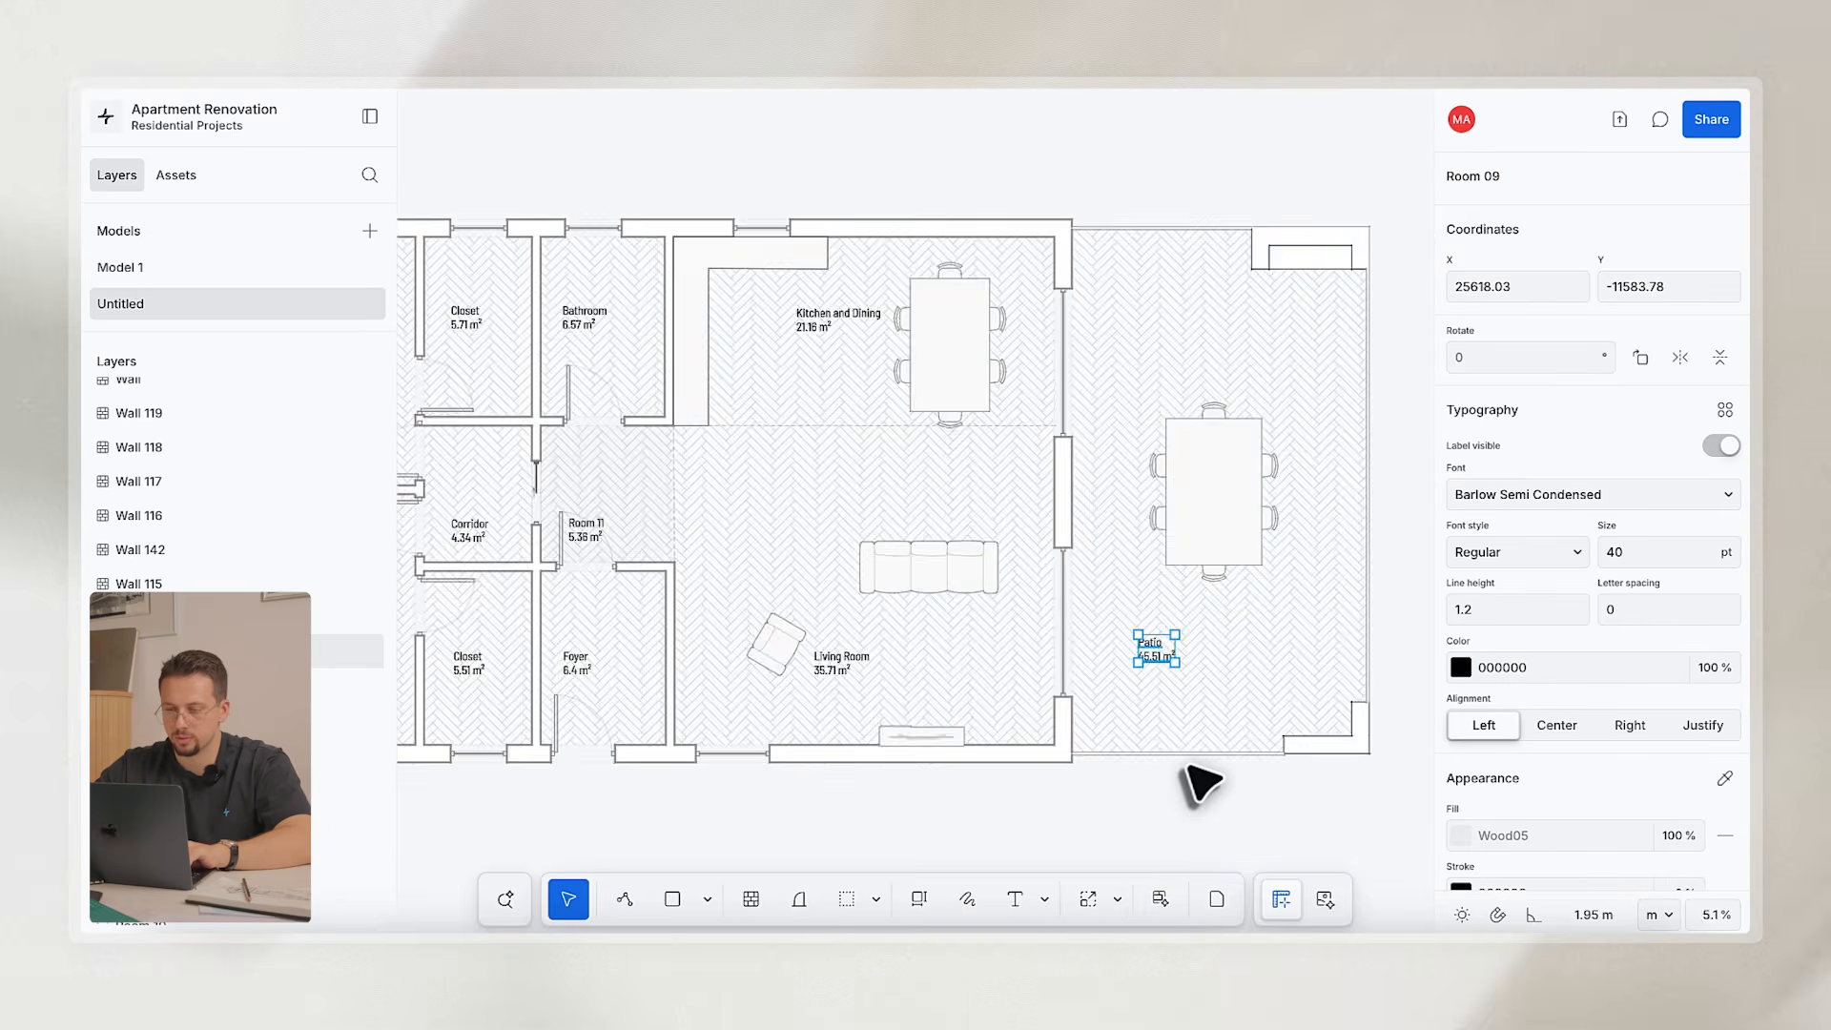
scroll(1193, 782, "down", 2)
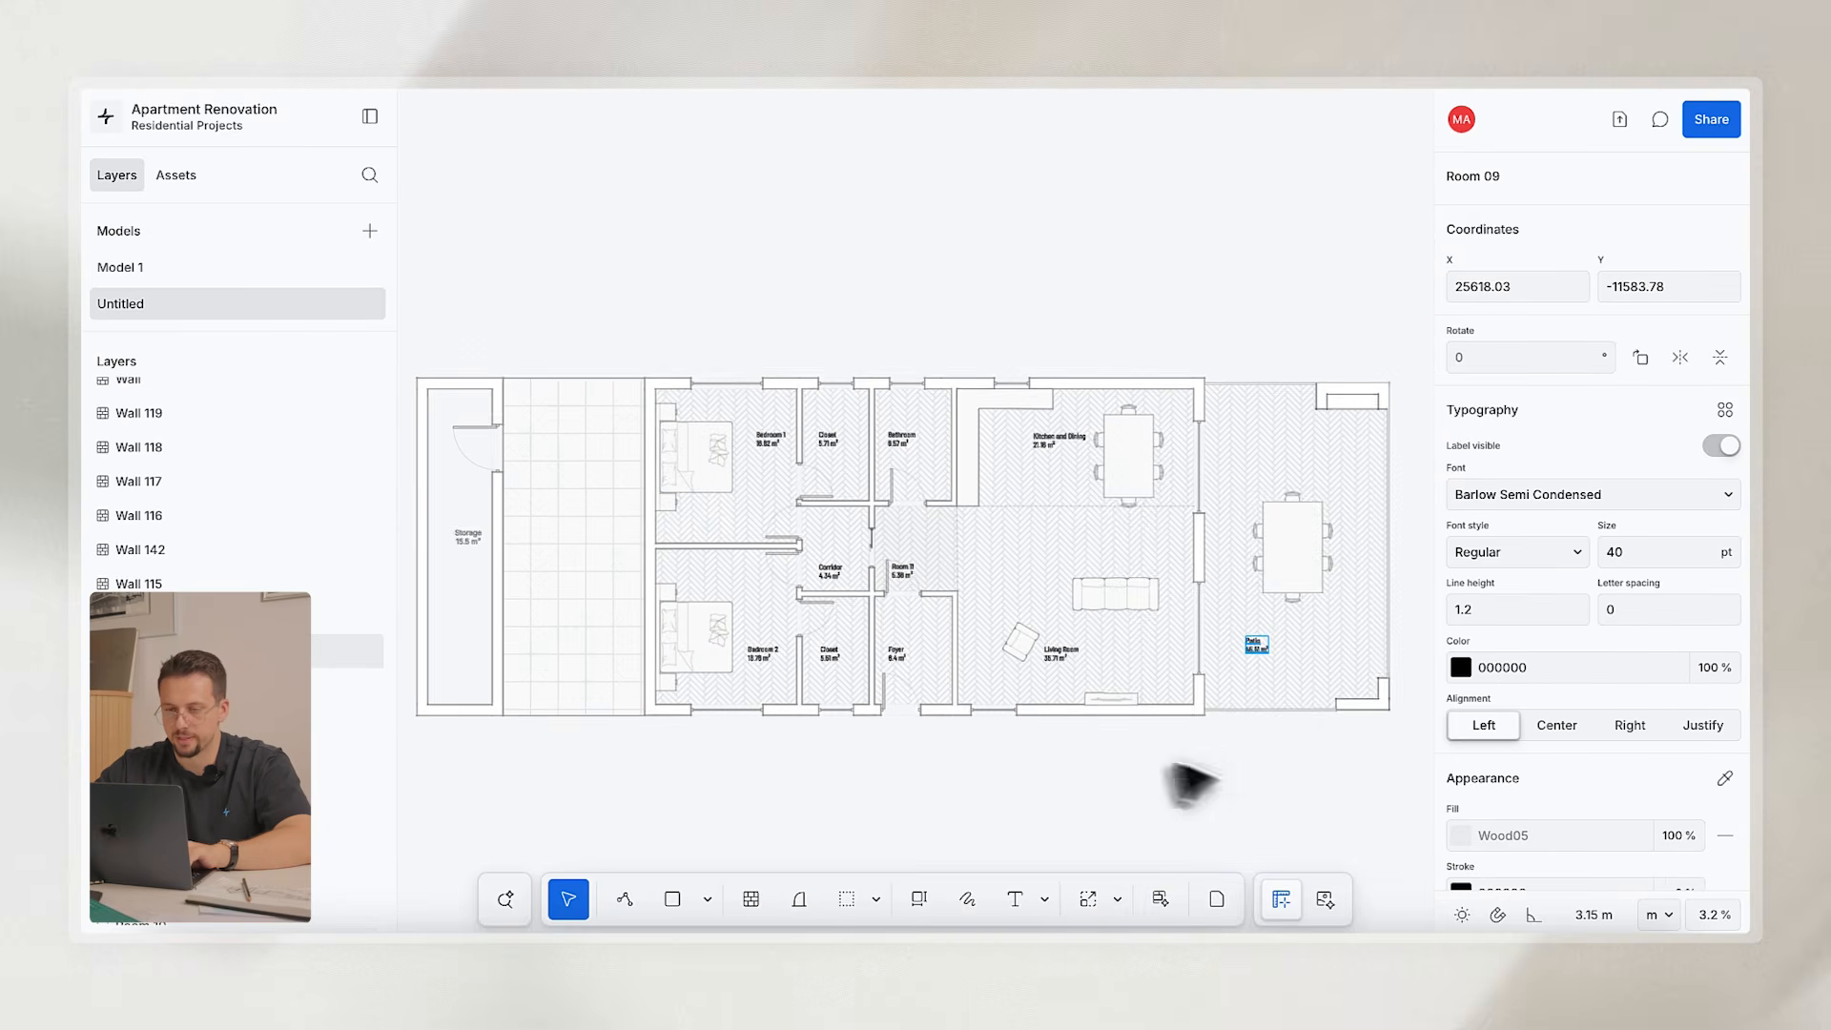
left_click(1464, 837)
scroll(1292, 751, "up", 5)
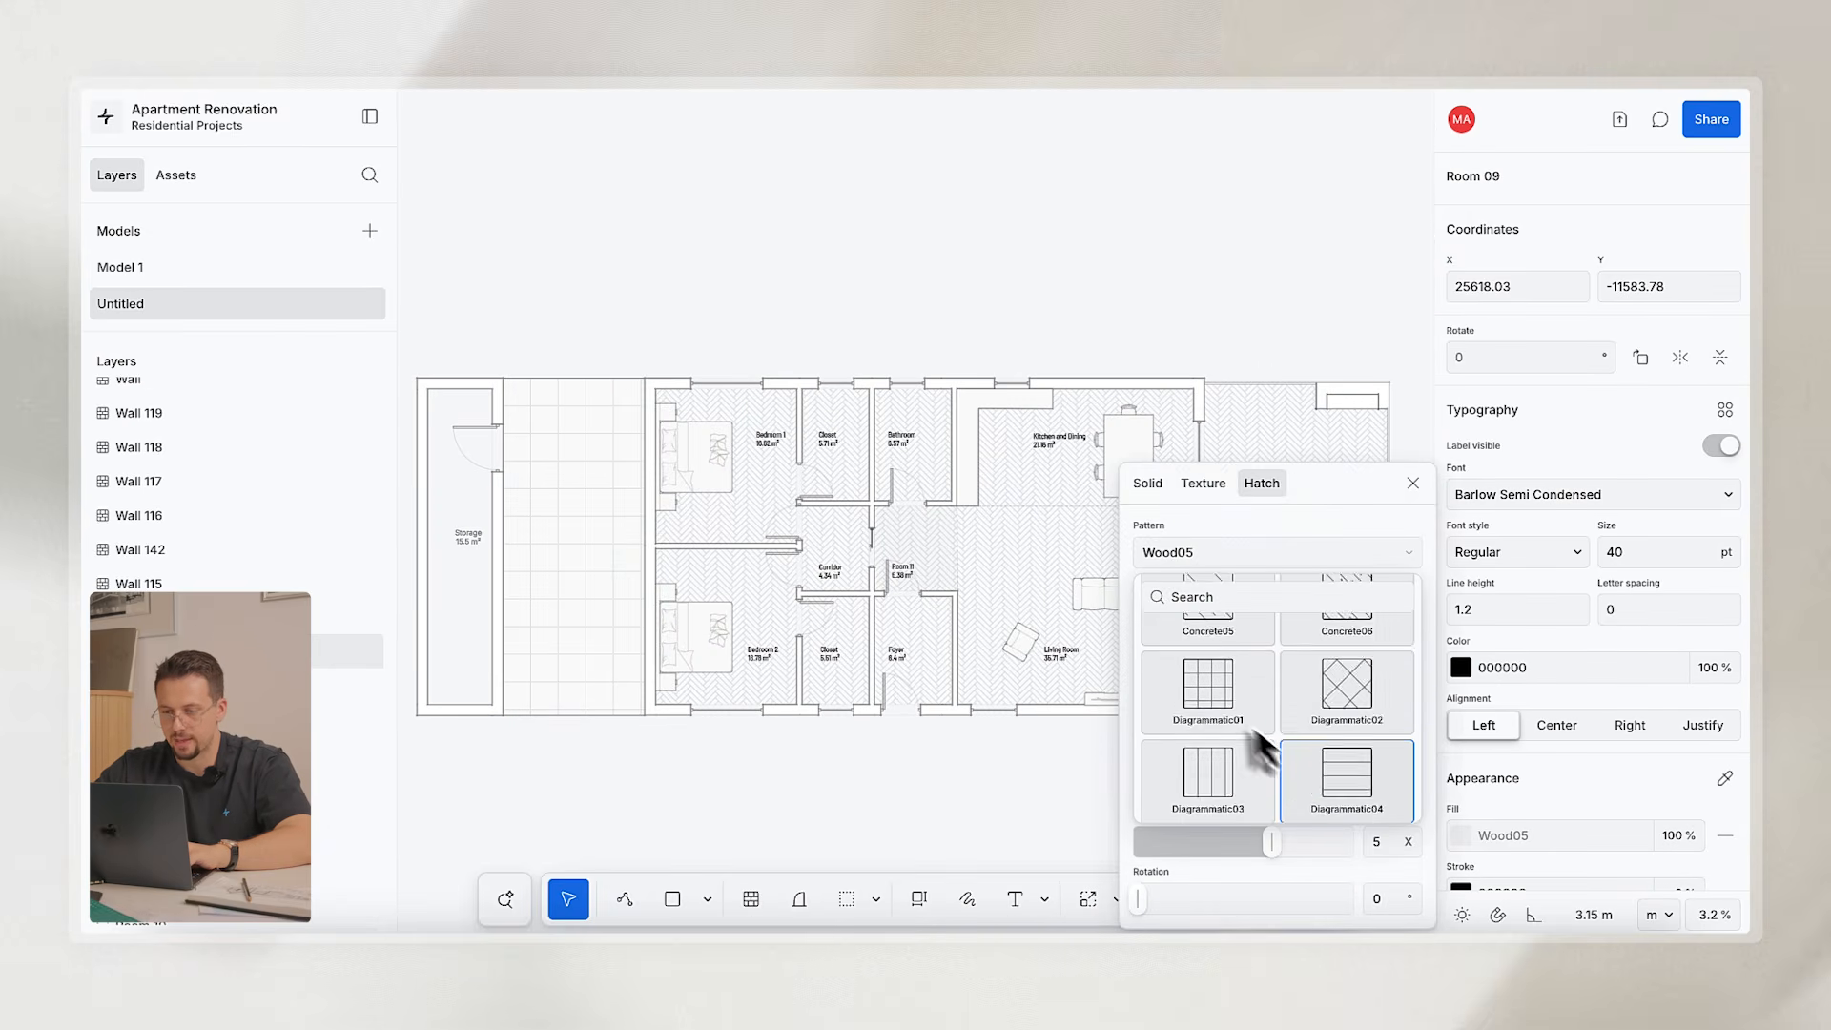
left_click(1230, 727)
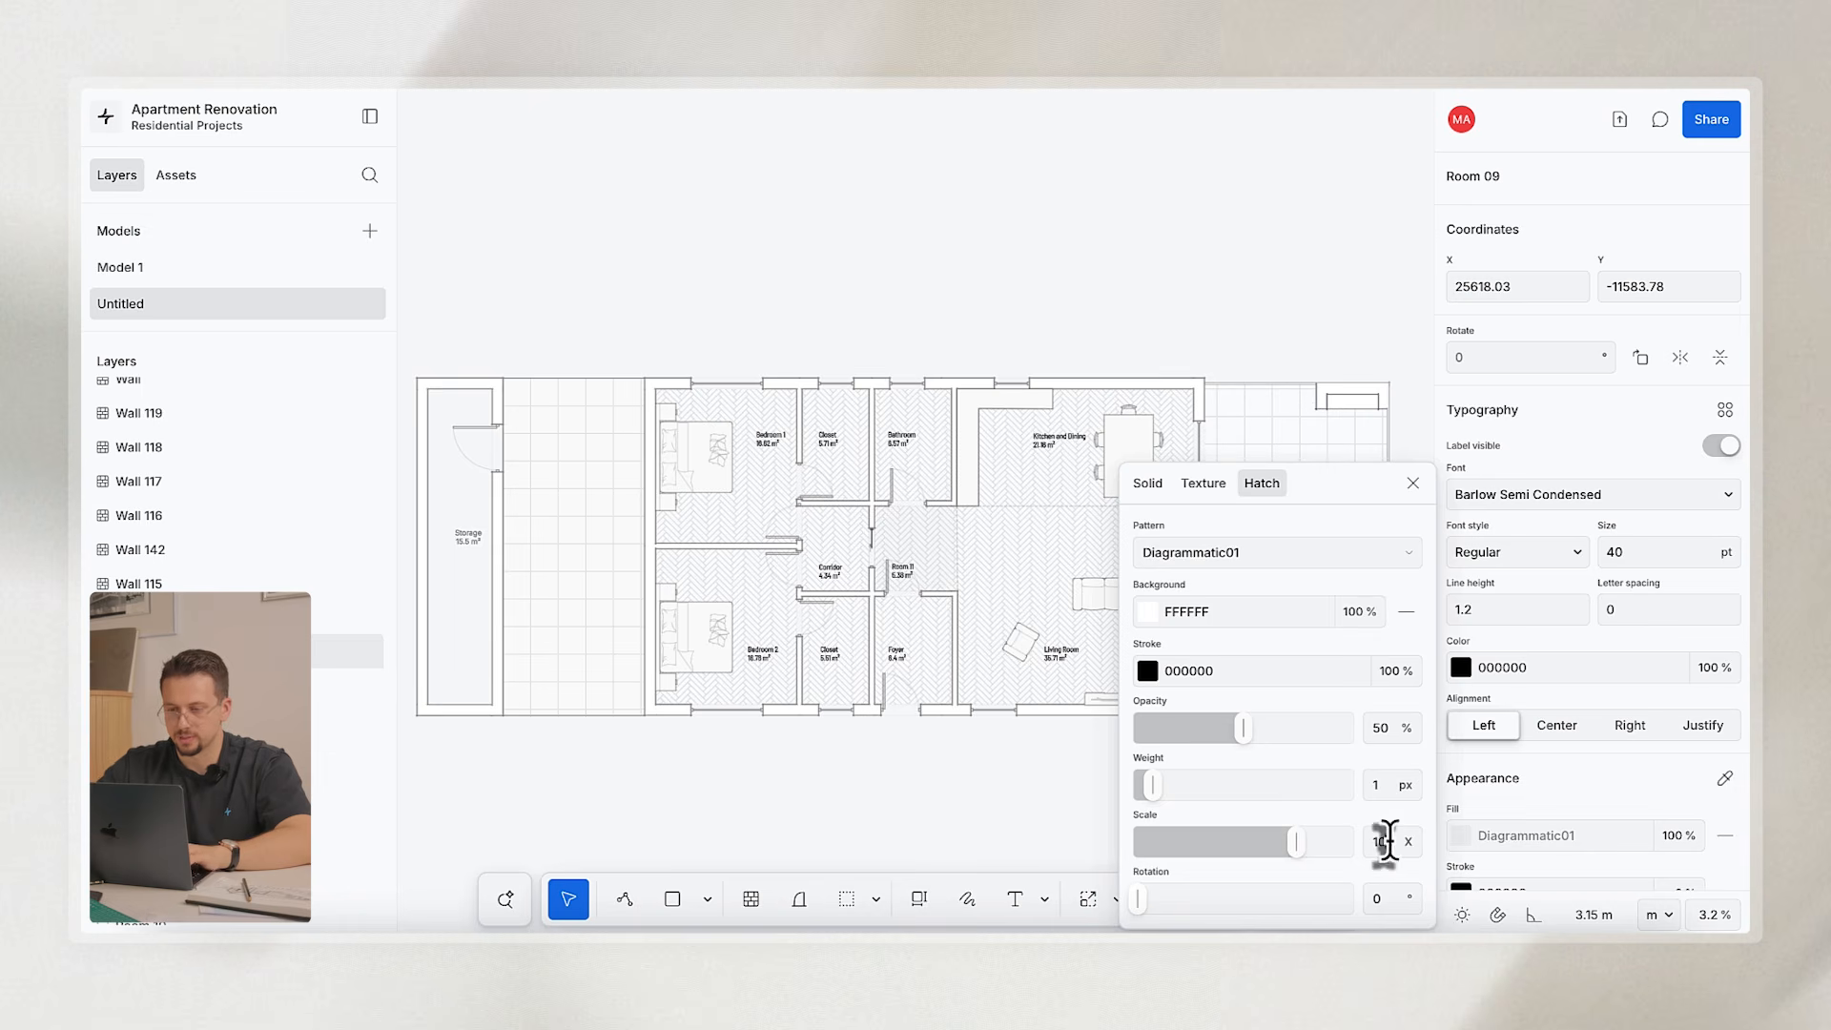
left_click(817, 838)
scroll(838, 649, "up", 2)
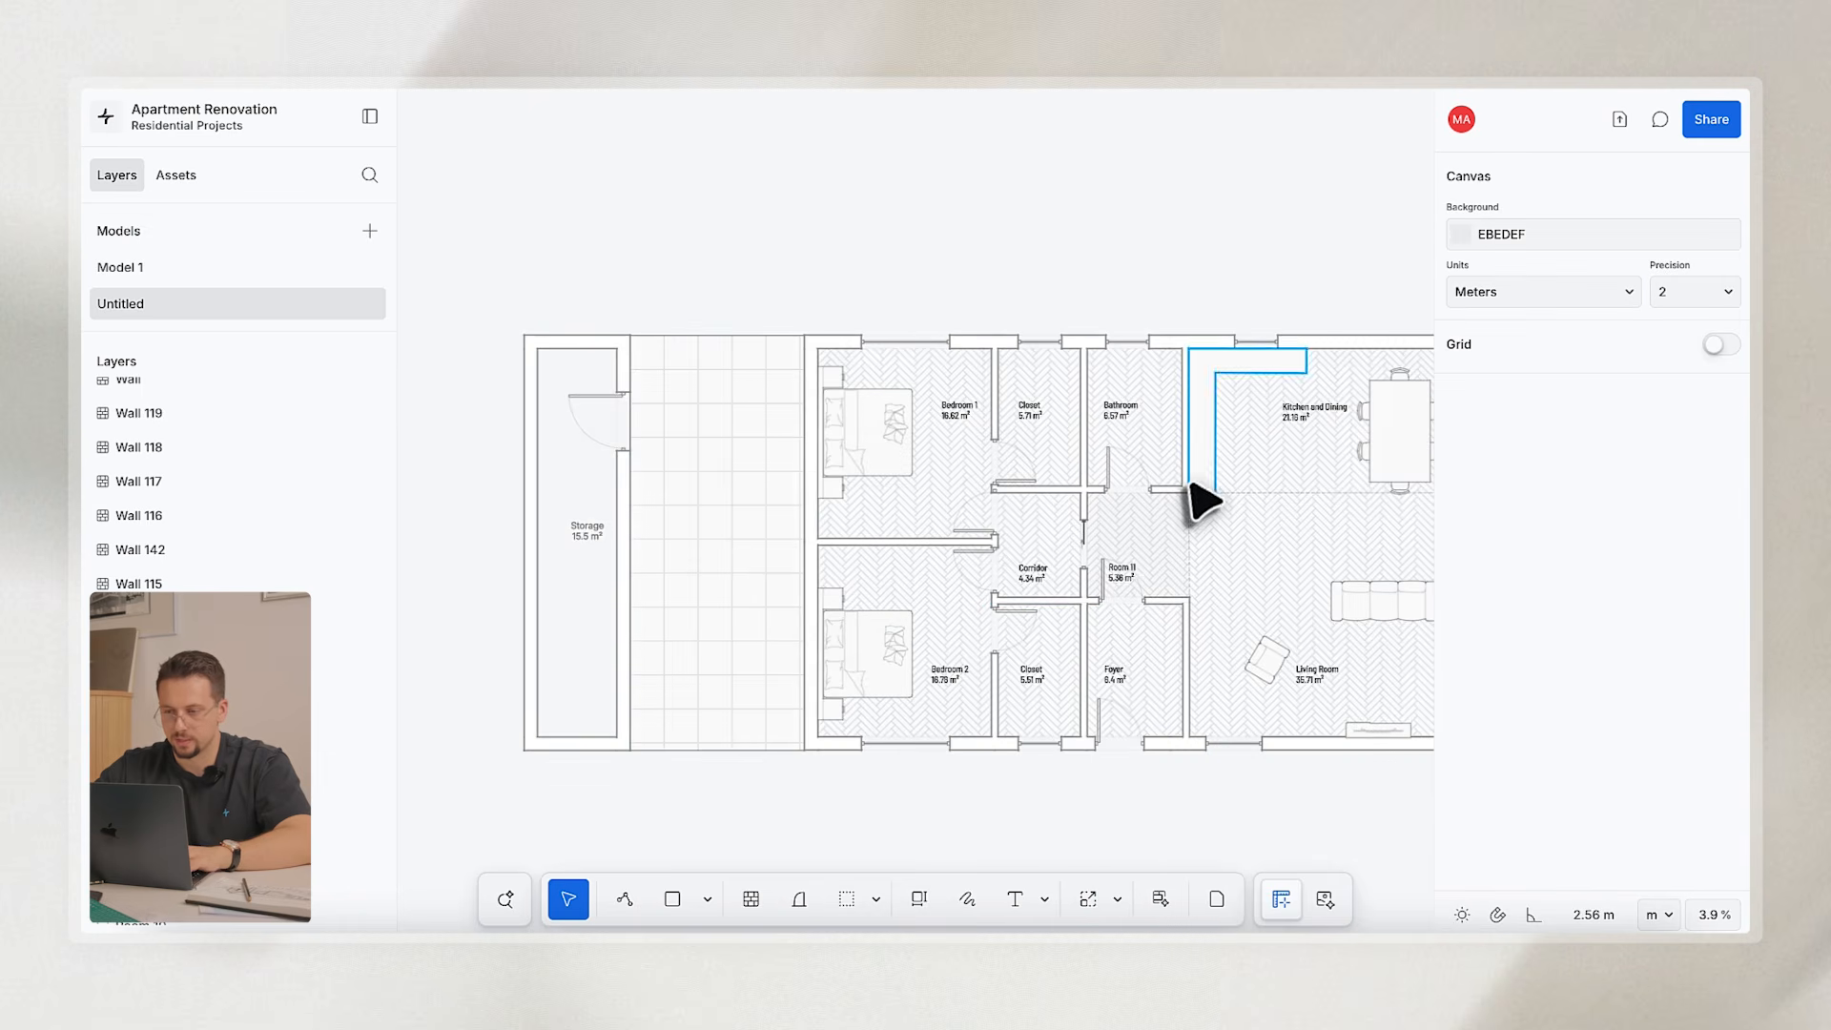
Open the Living Room asset collection and delete the existing sofa and armchair from the Living Room.
scroll(1203, 501, "right", 3)
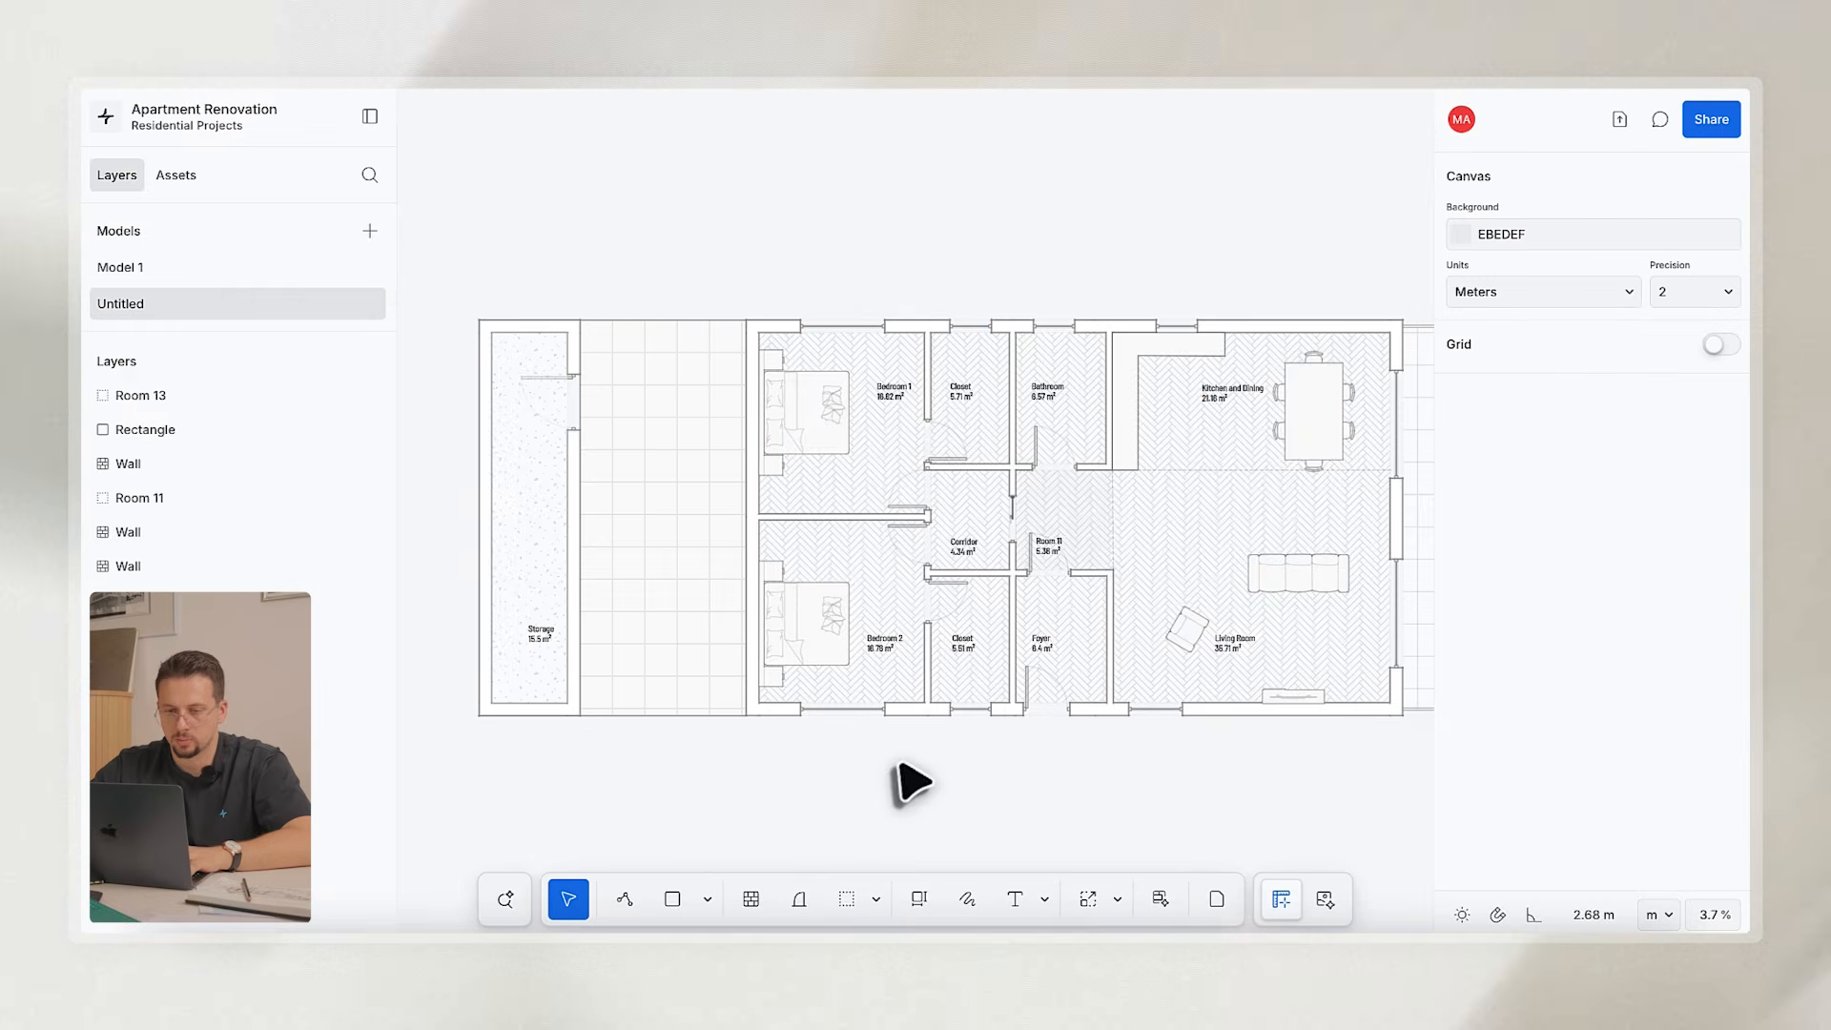
scroll(912, 782, "right", 2)
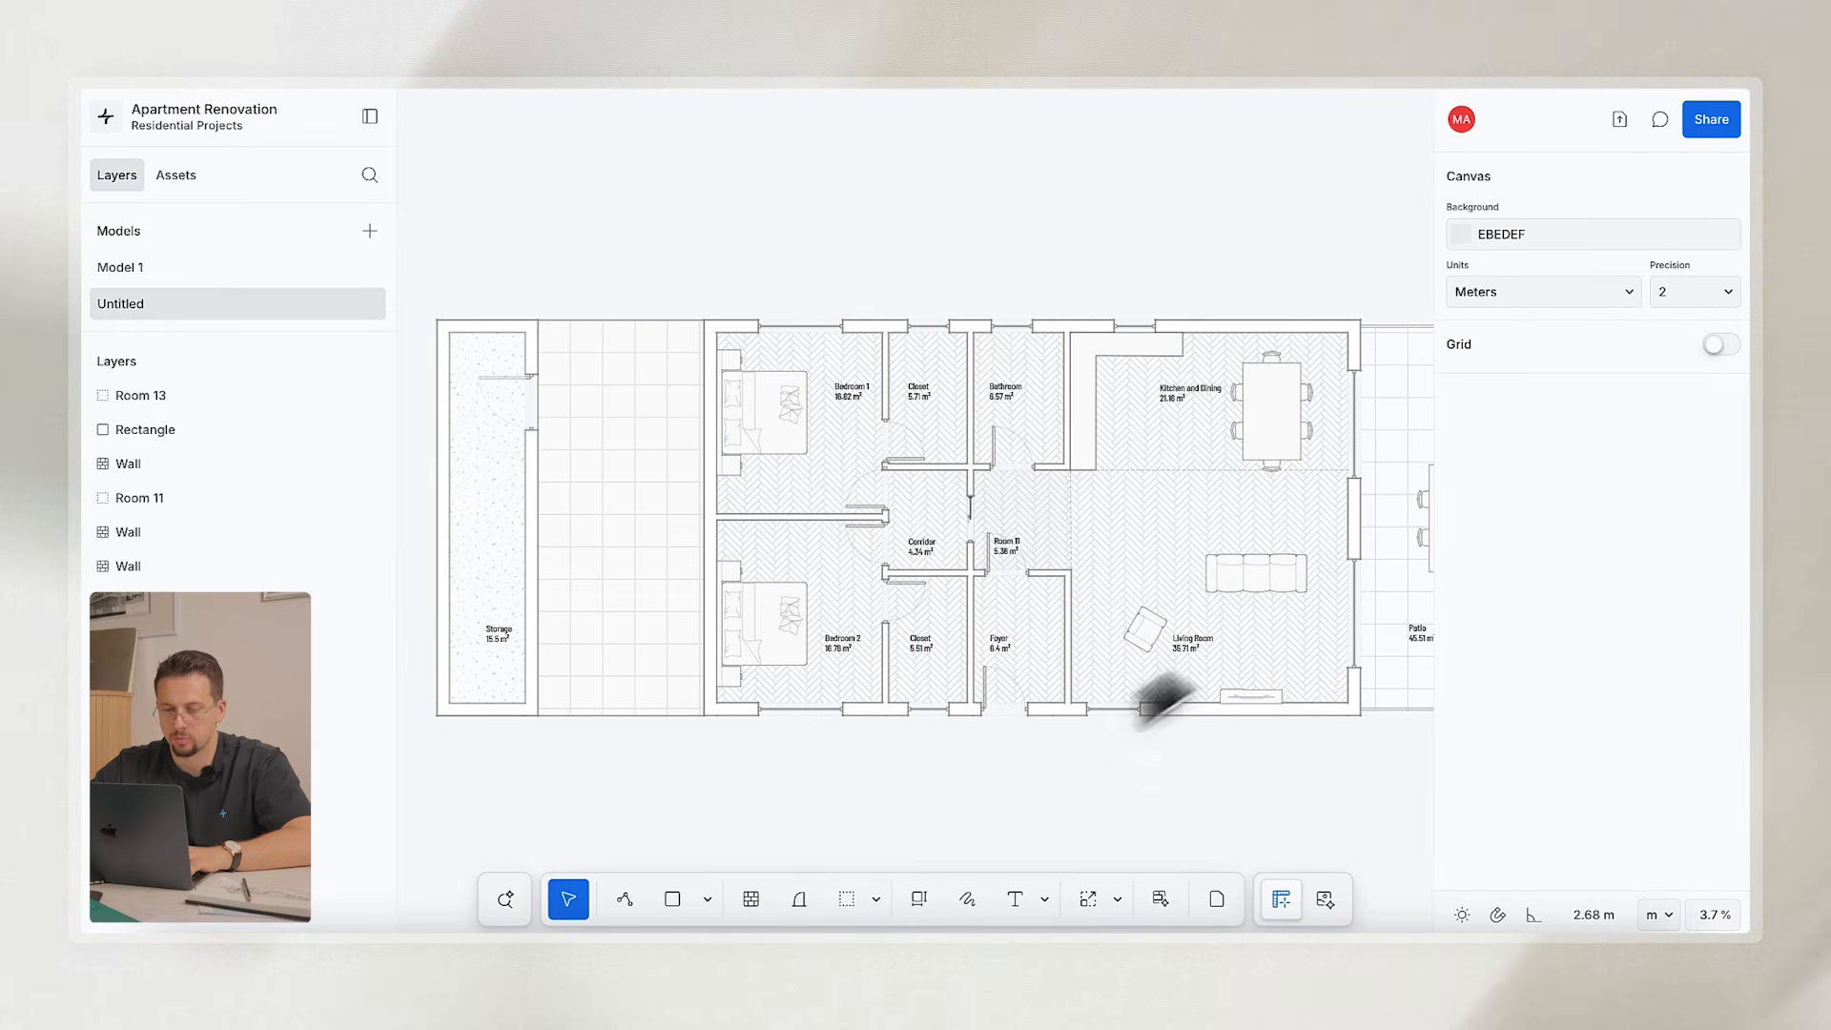
scroll(1087, 706, "right", 4)
left_click(194, 177)
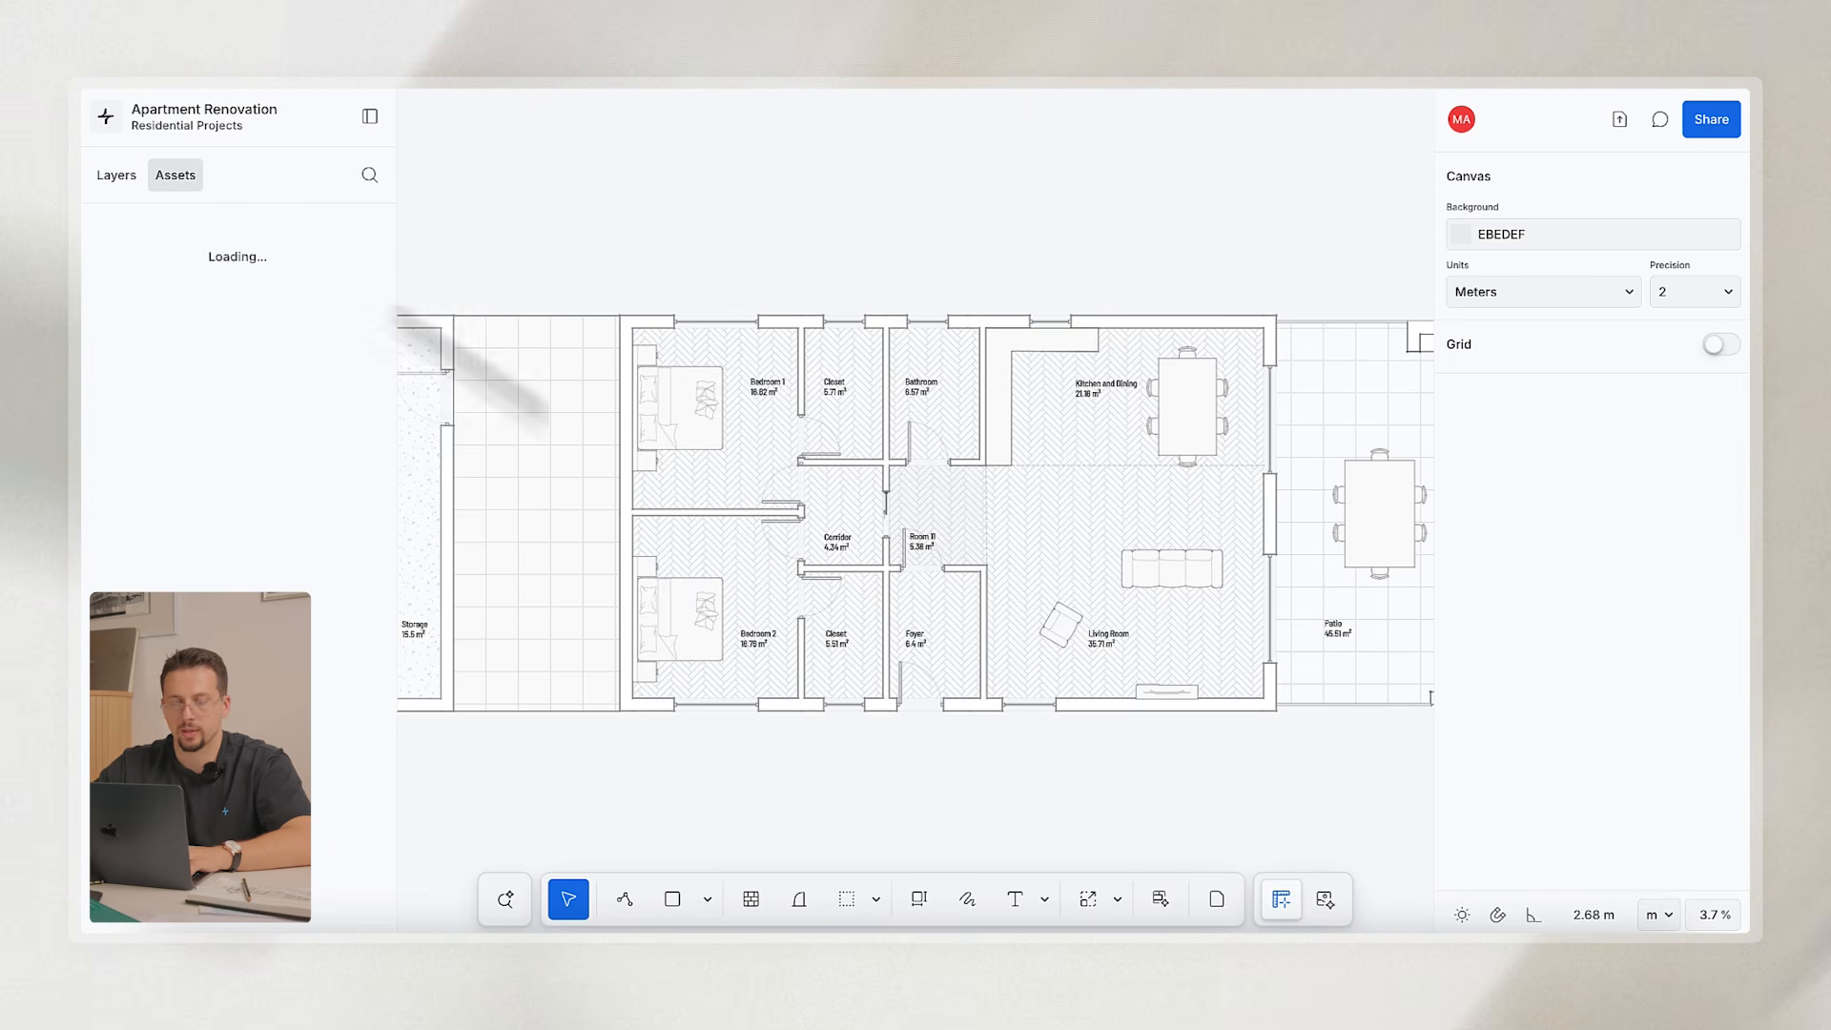
scroll(935, 633, "up", 5)
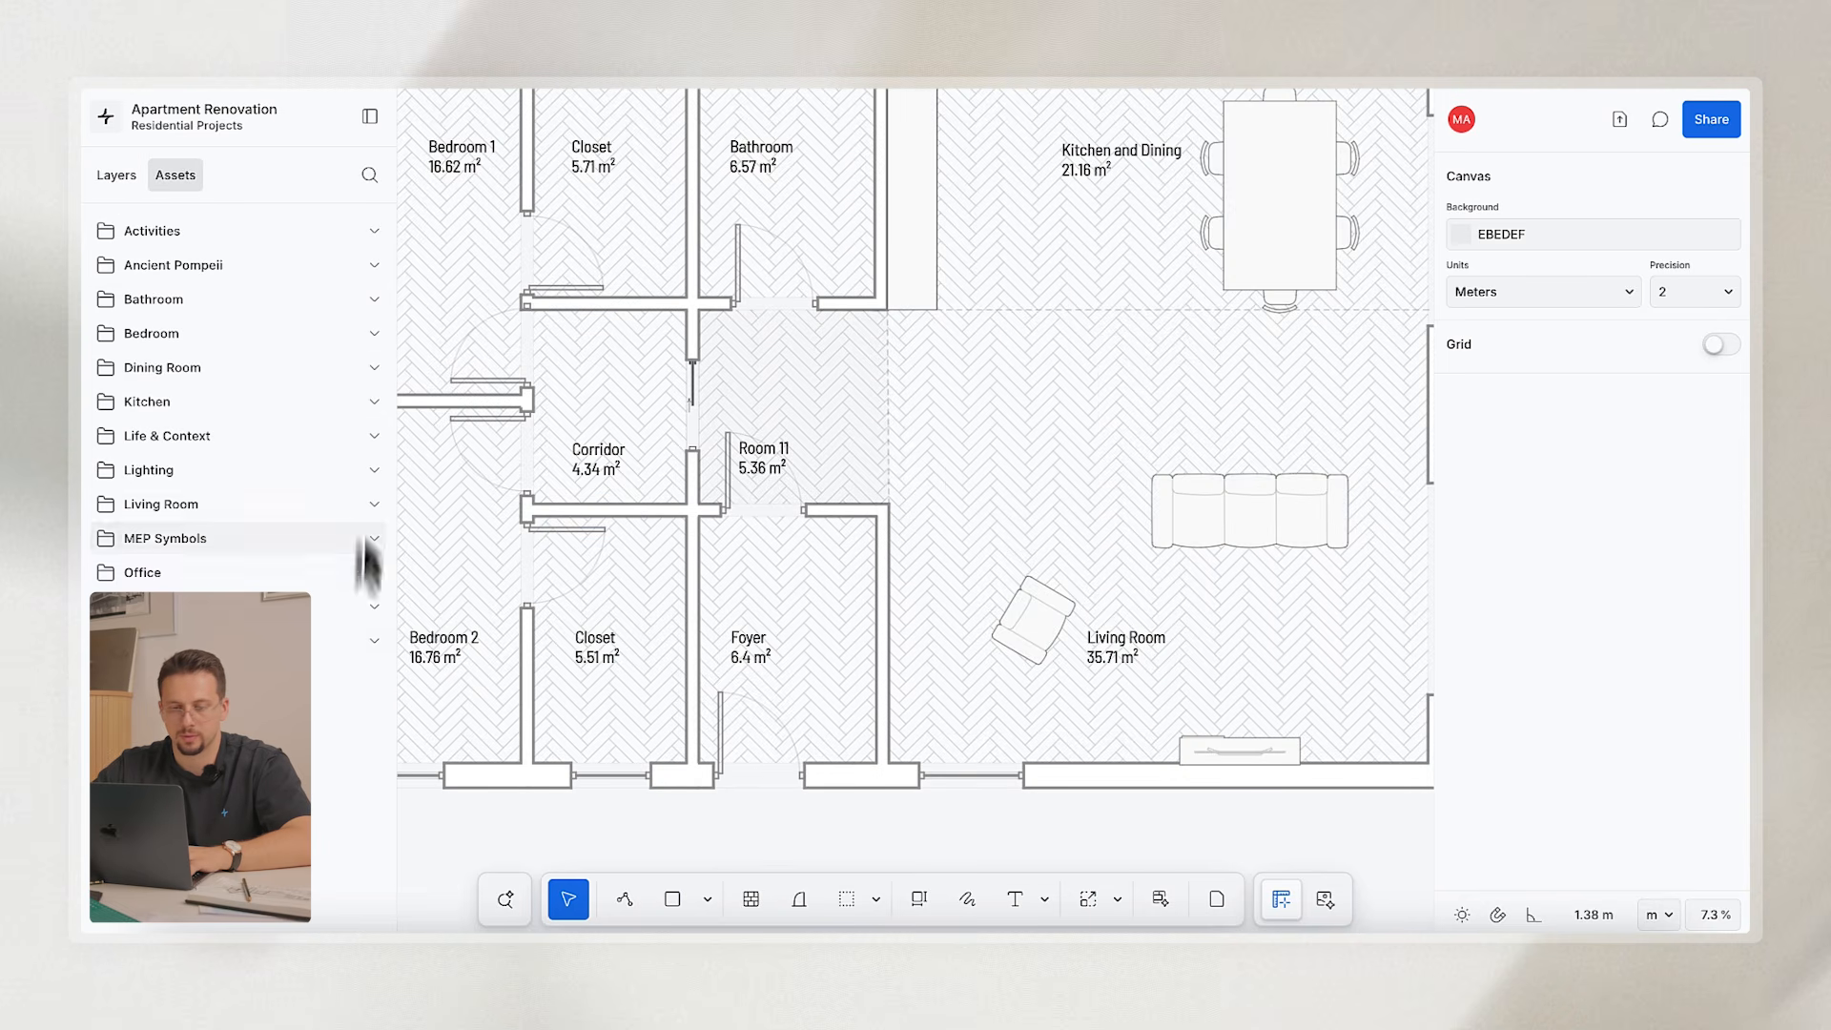
left_click(370, 505)
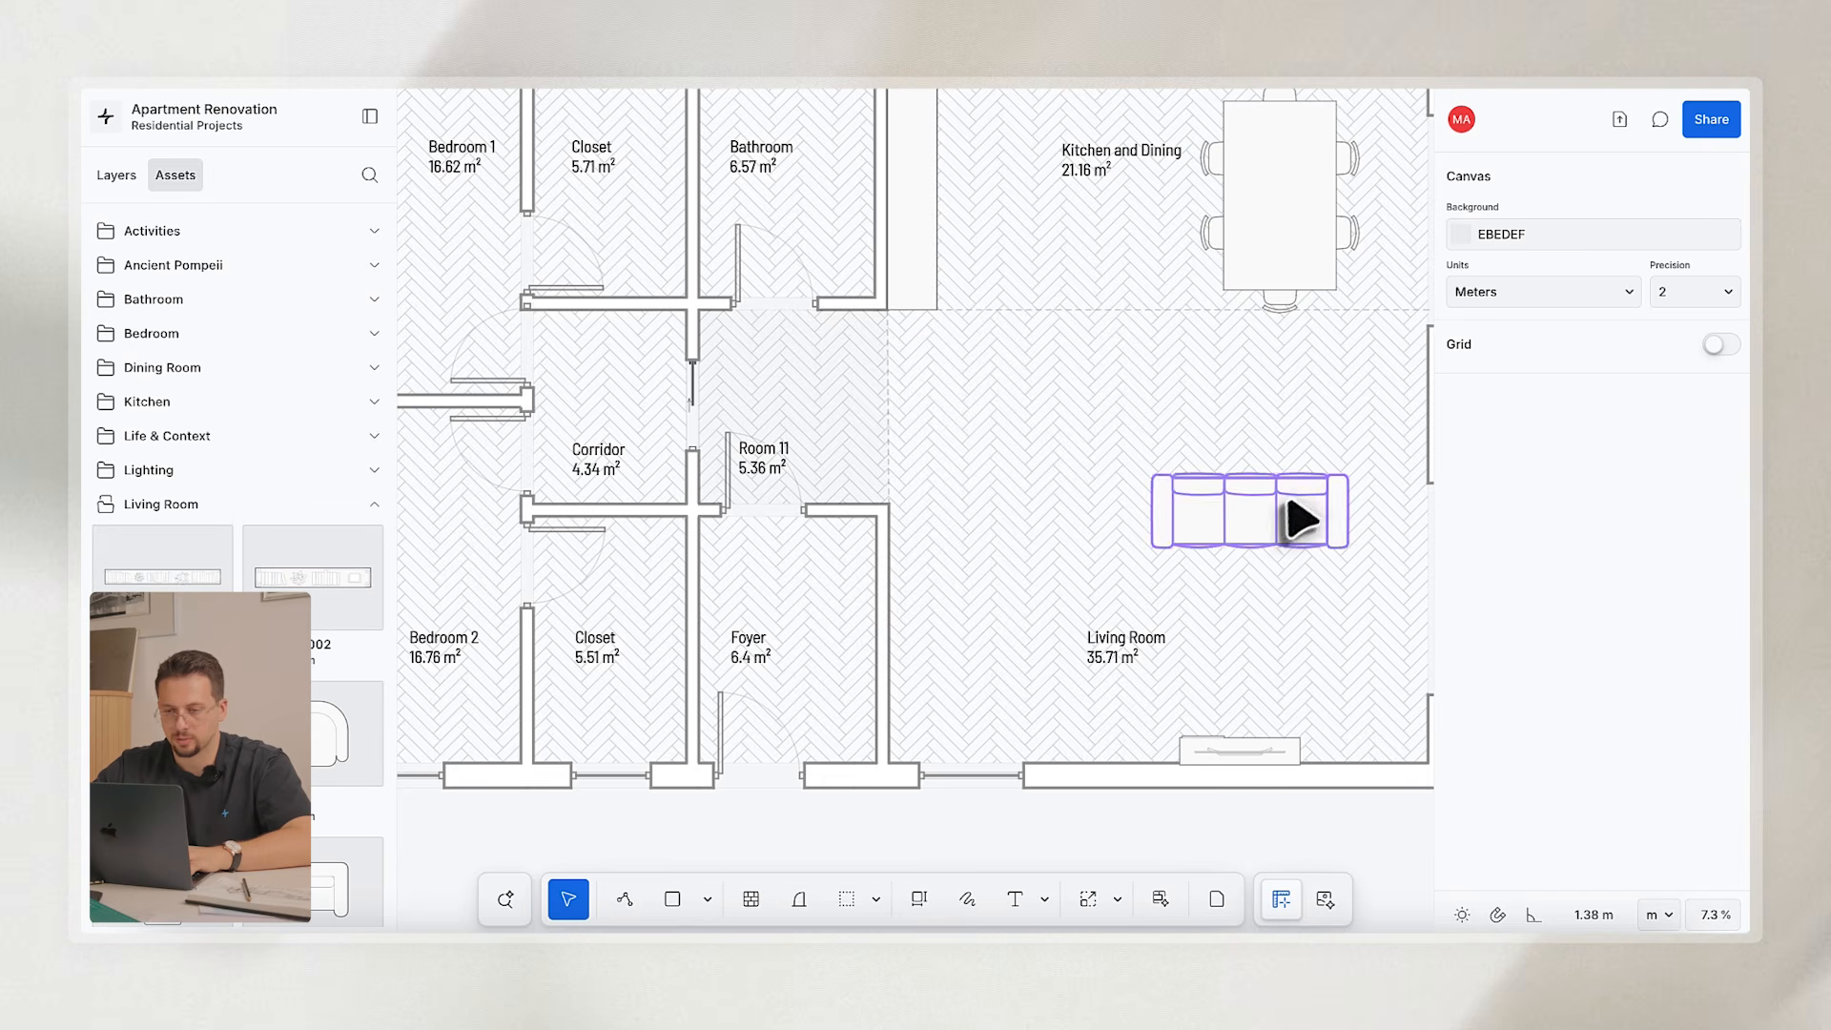
left_click(1282, 500)
key("Delete")
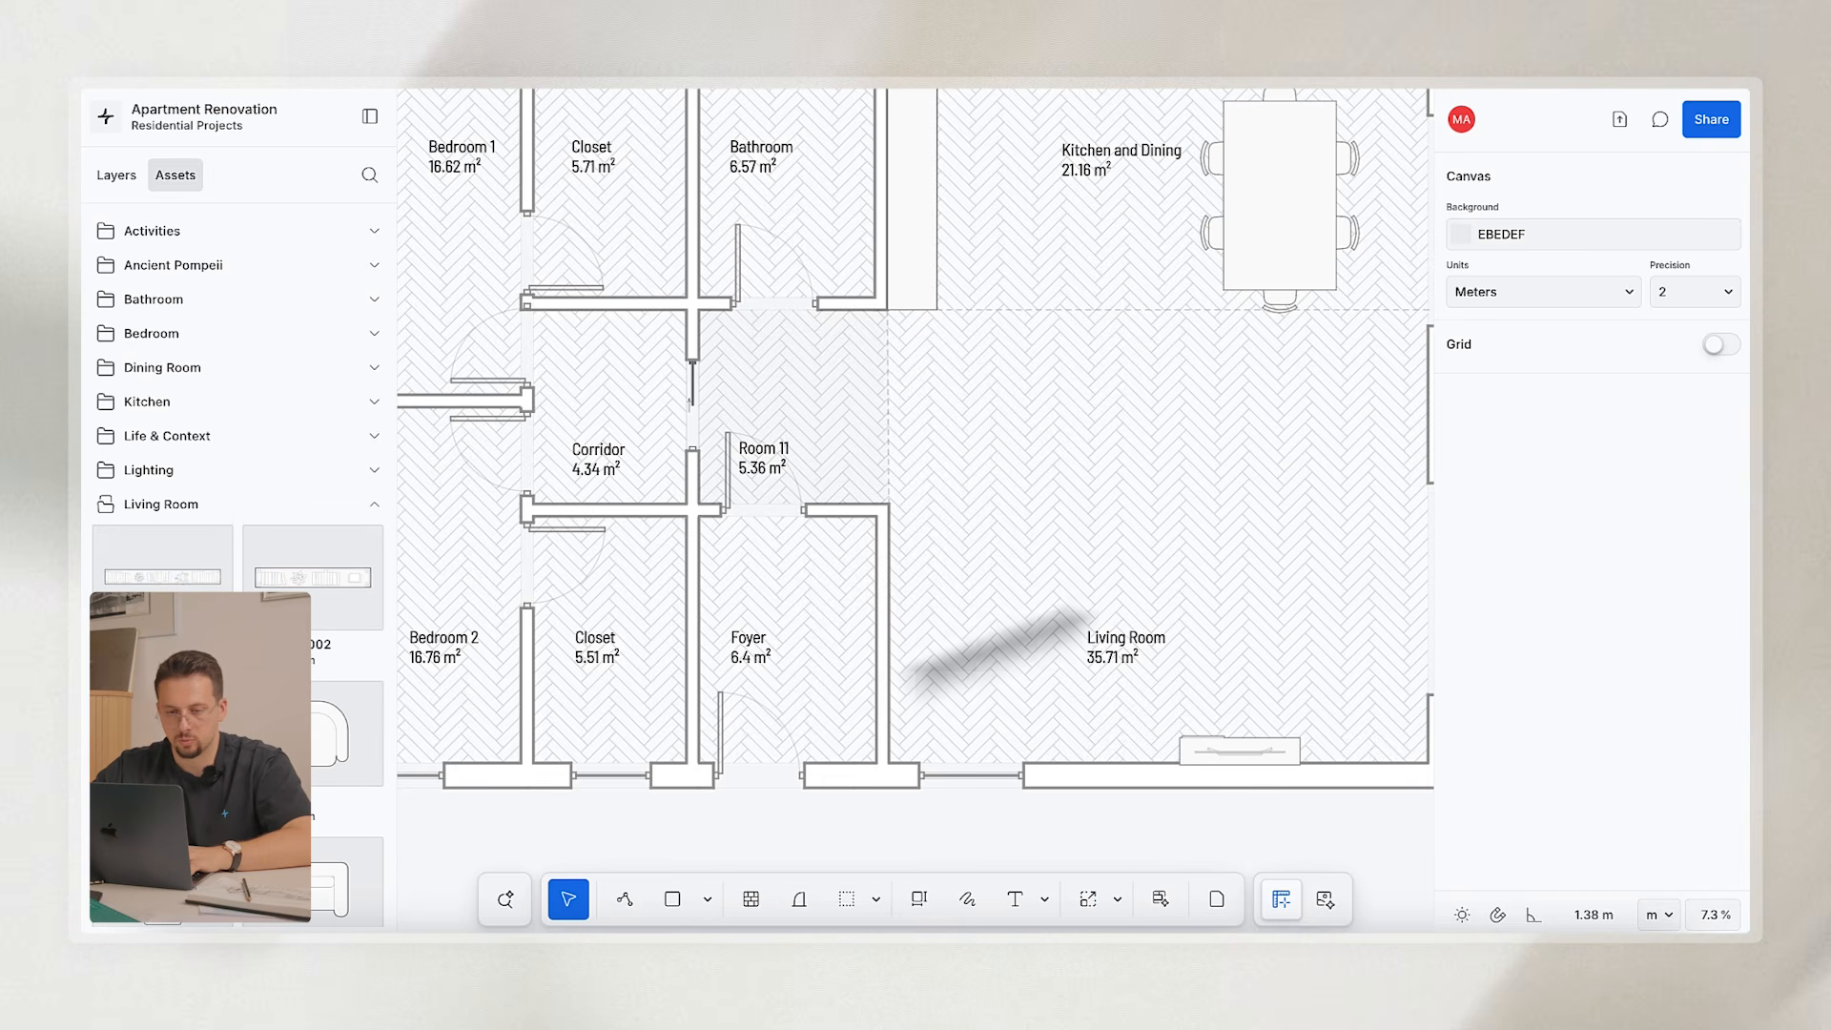
Find a Living Room chair asset that has a 3D model and place Chair 005 beside the room label, rotated -39°.
scroll(238, 477, "down", 3)
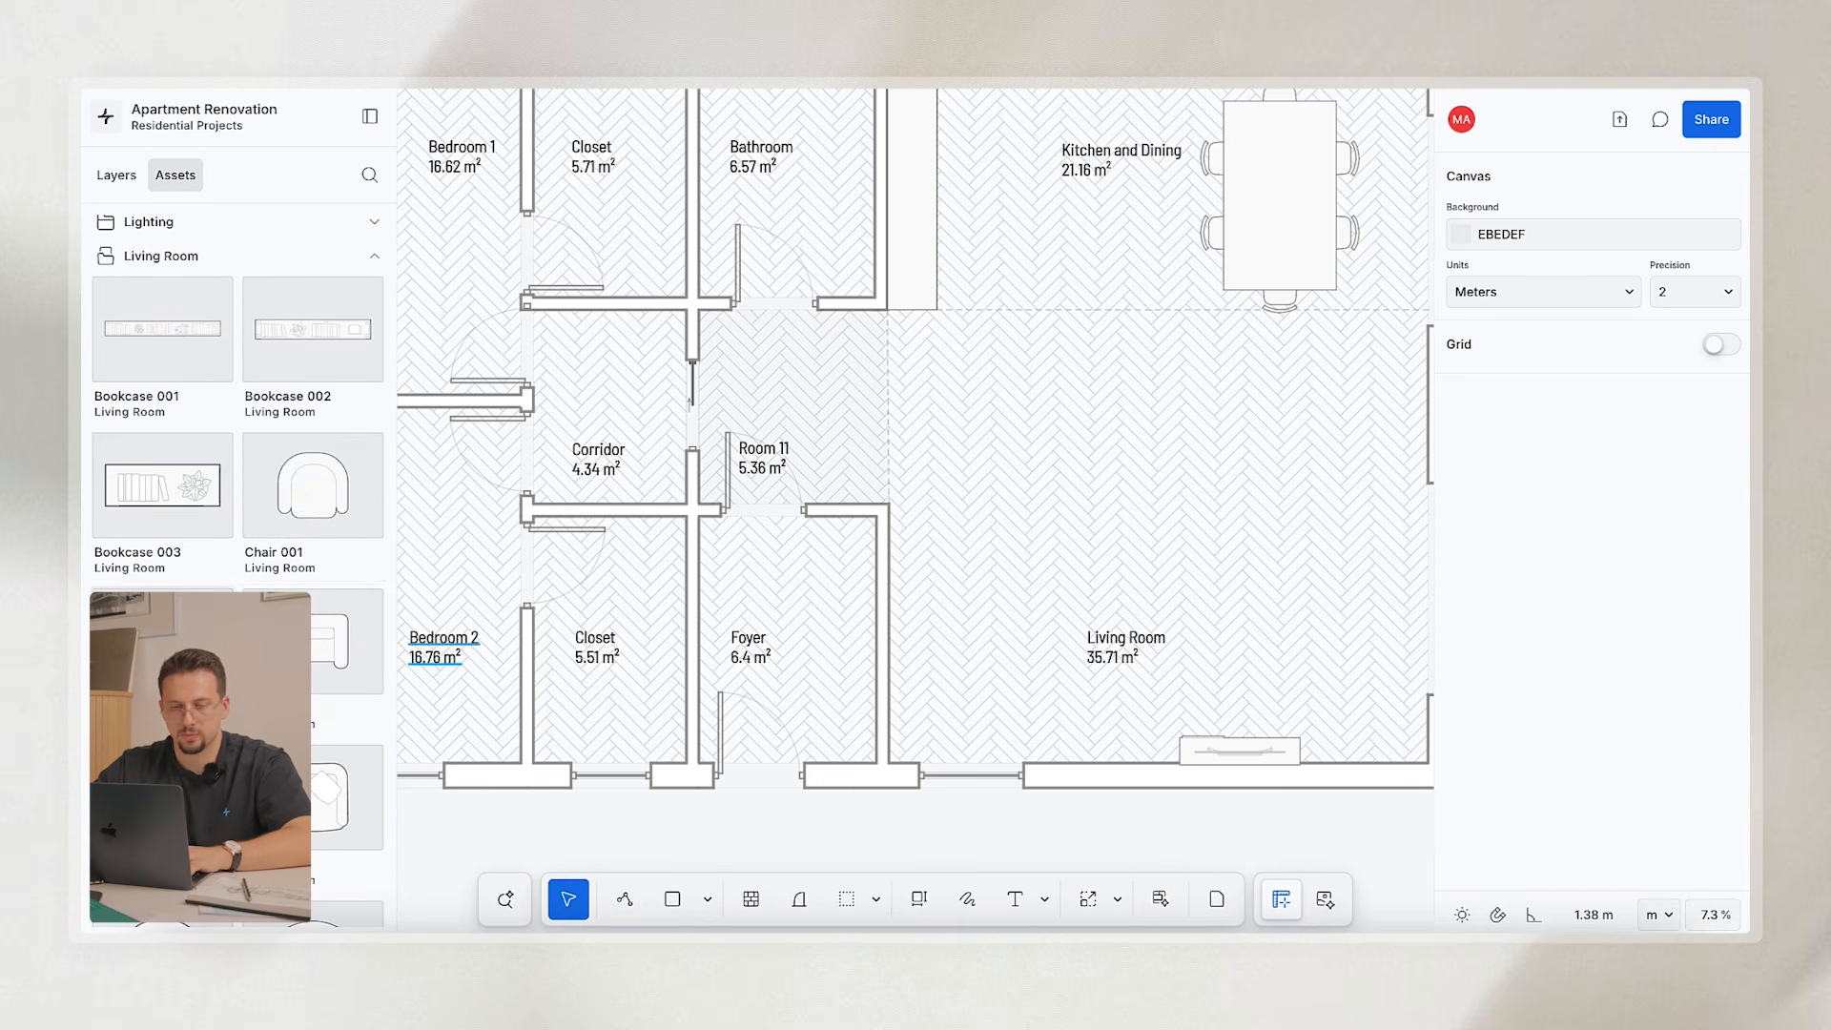
scroll(238, 429, "down", 2)
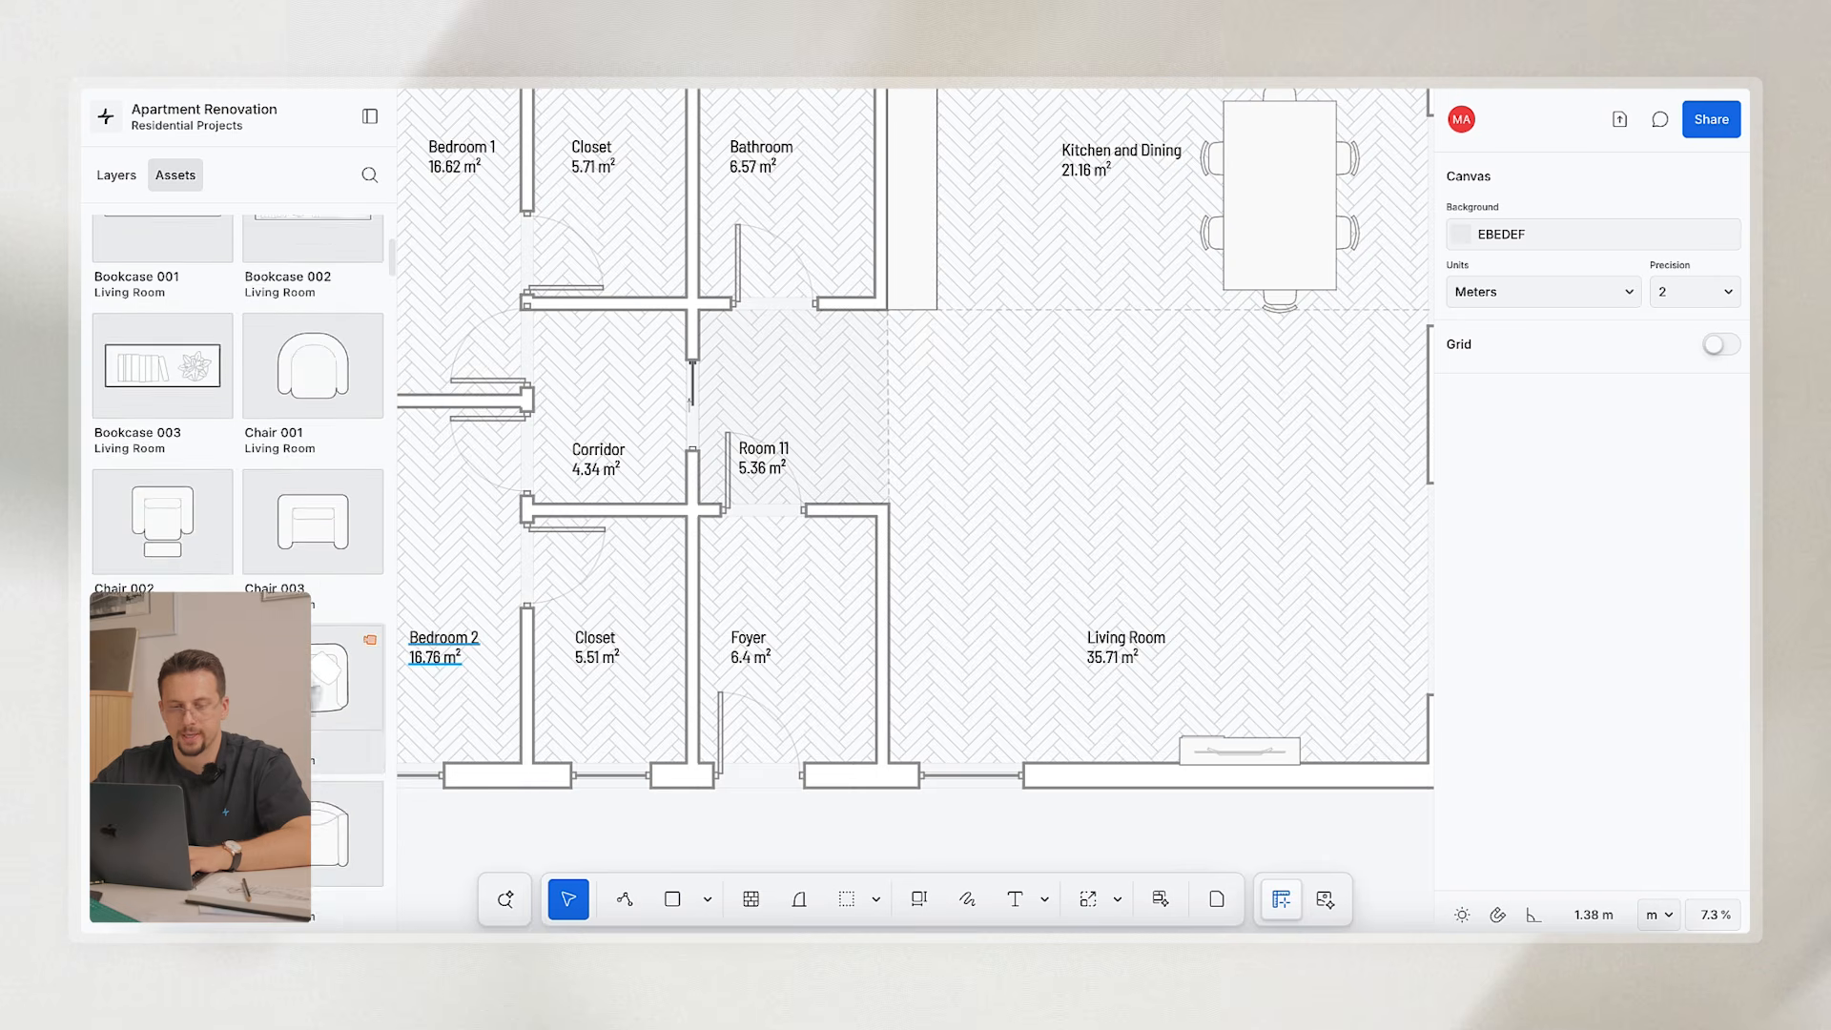
scroll(238, 429, "up", 3)
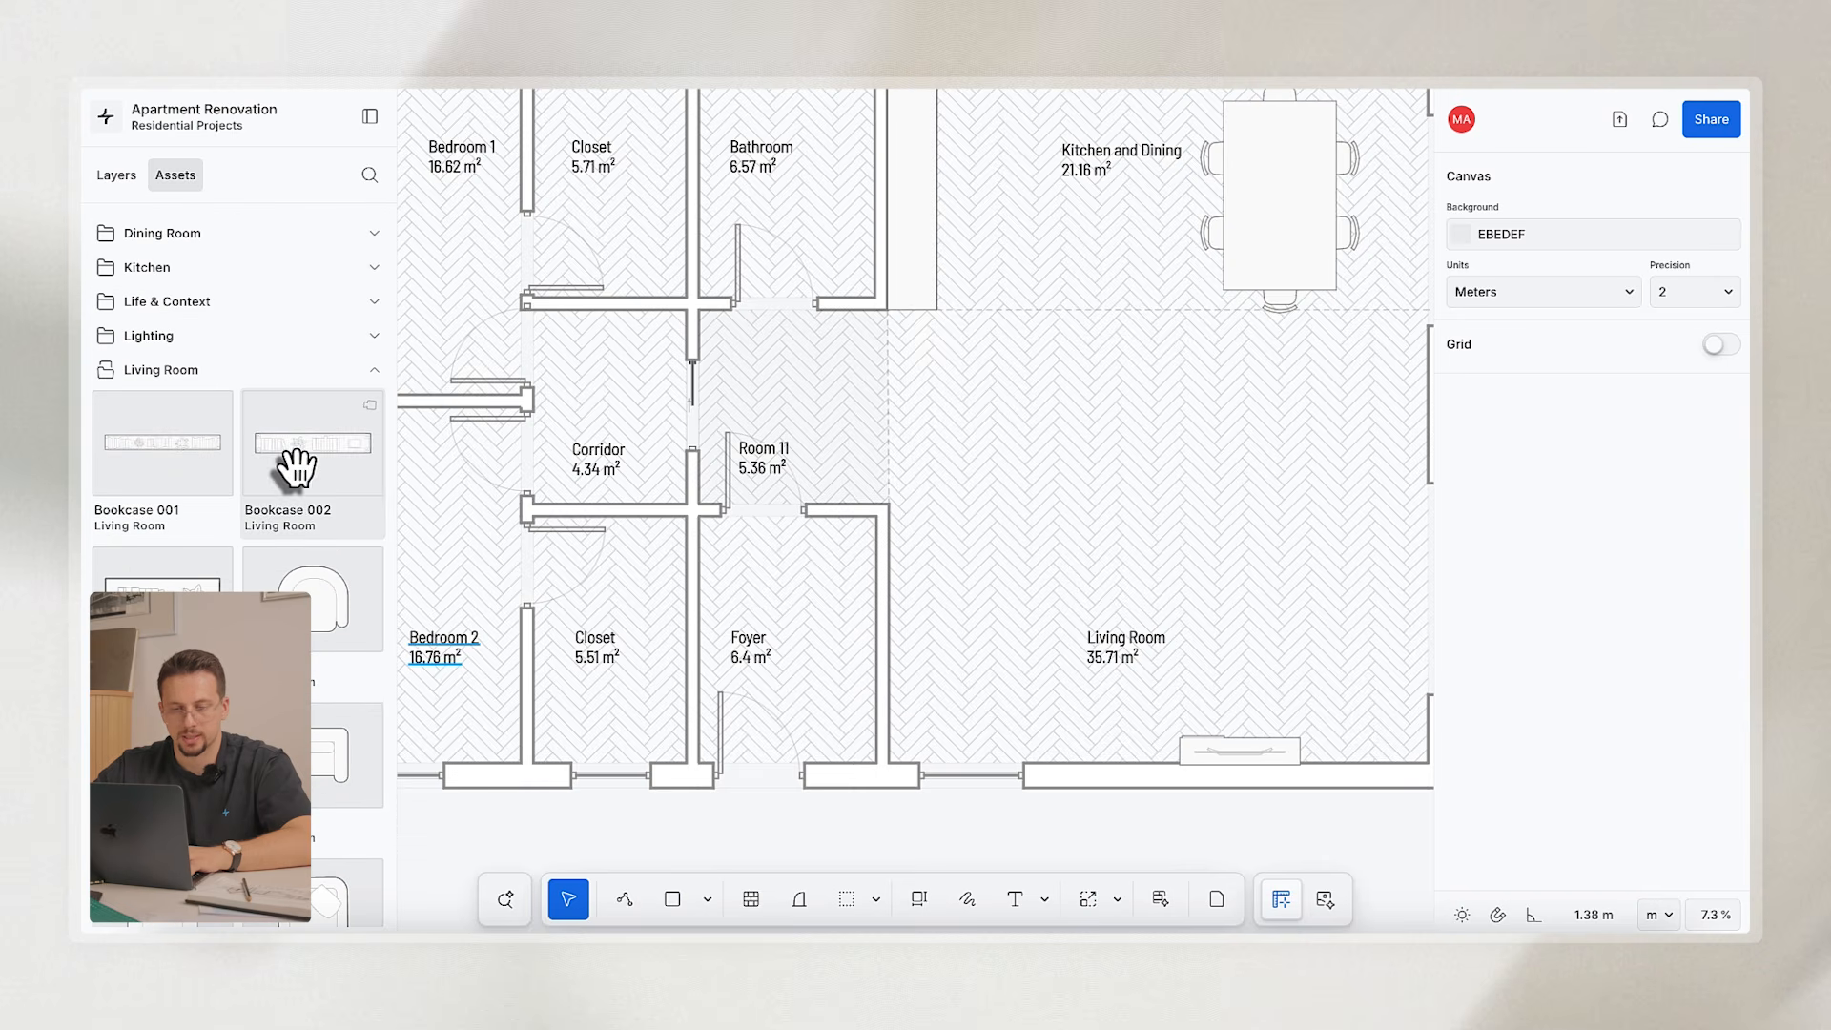
scroll(367, 653, "down", 1)
scroll(367, 653, "down", 1)
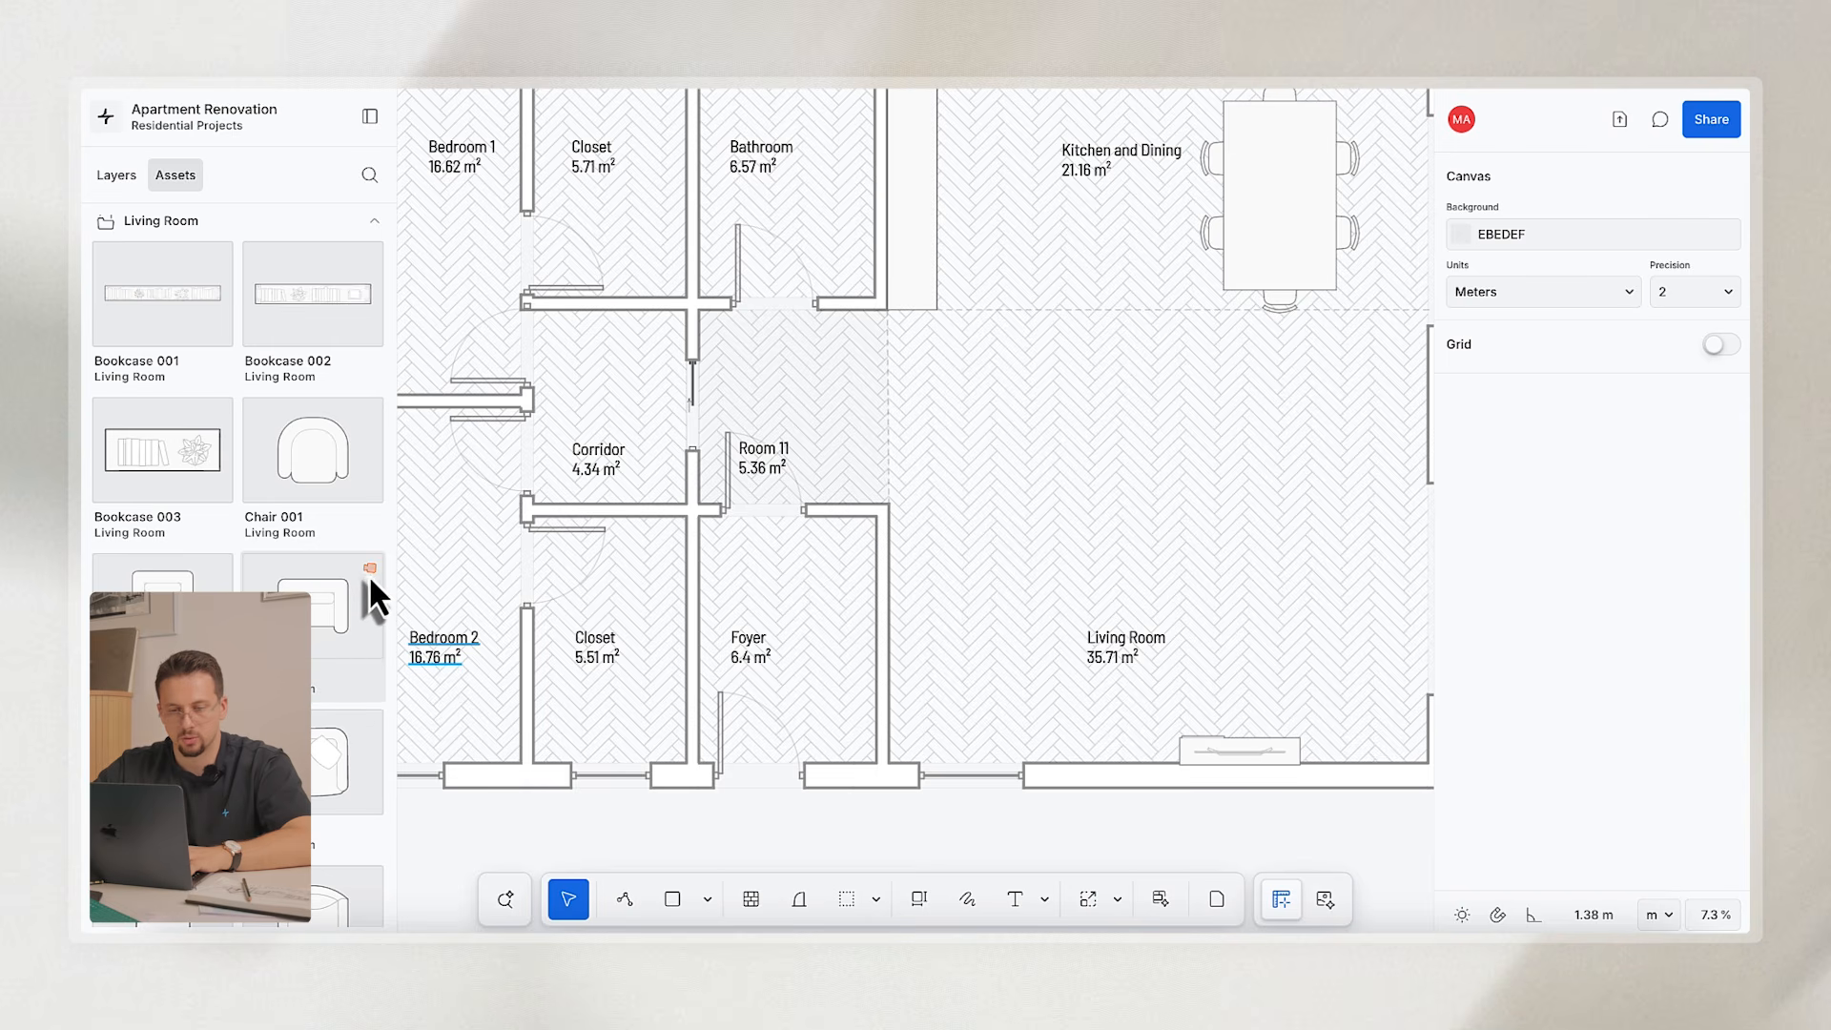
mouse_move(369, 568)
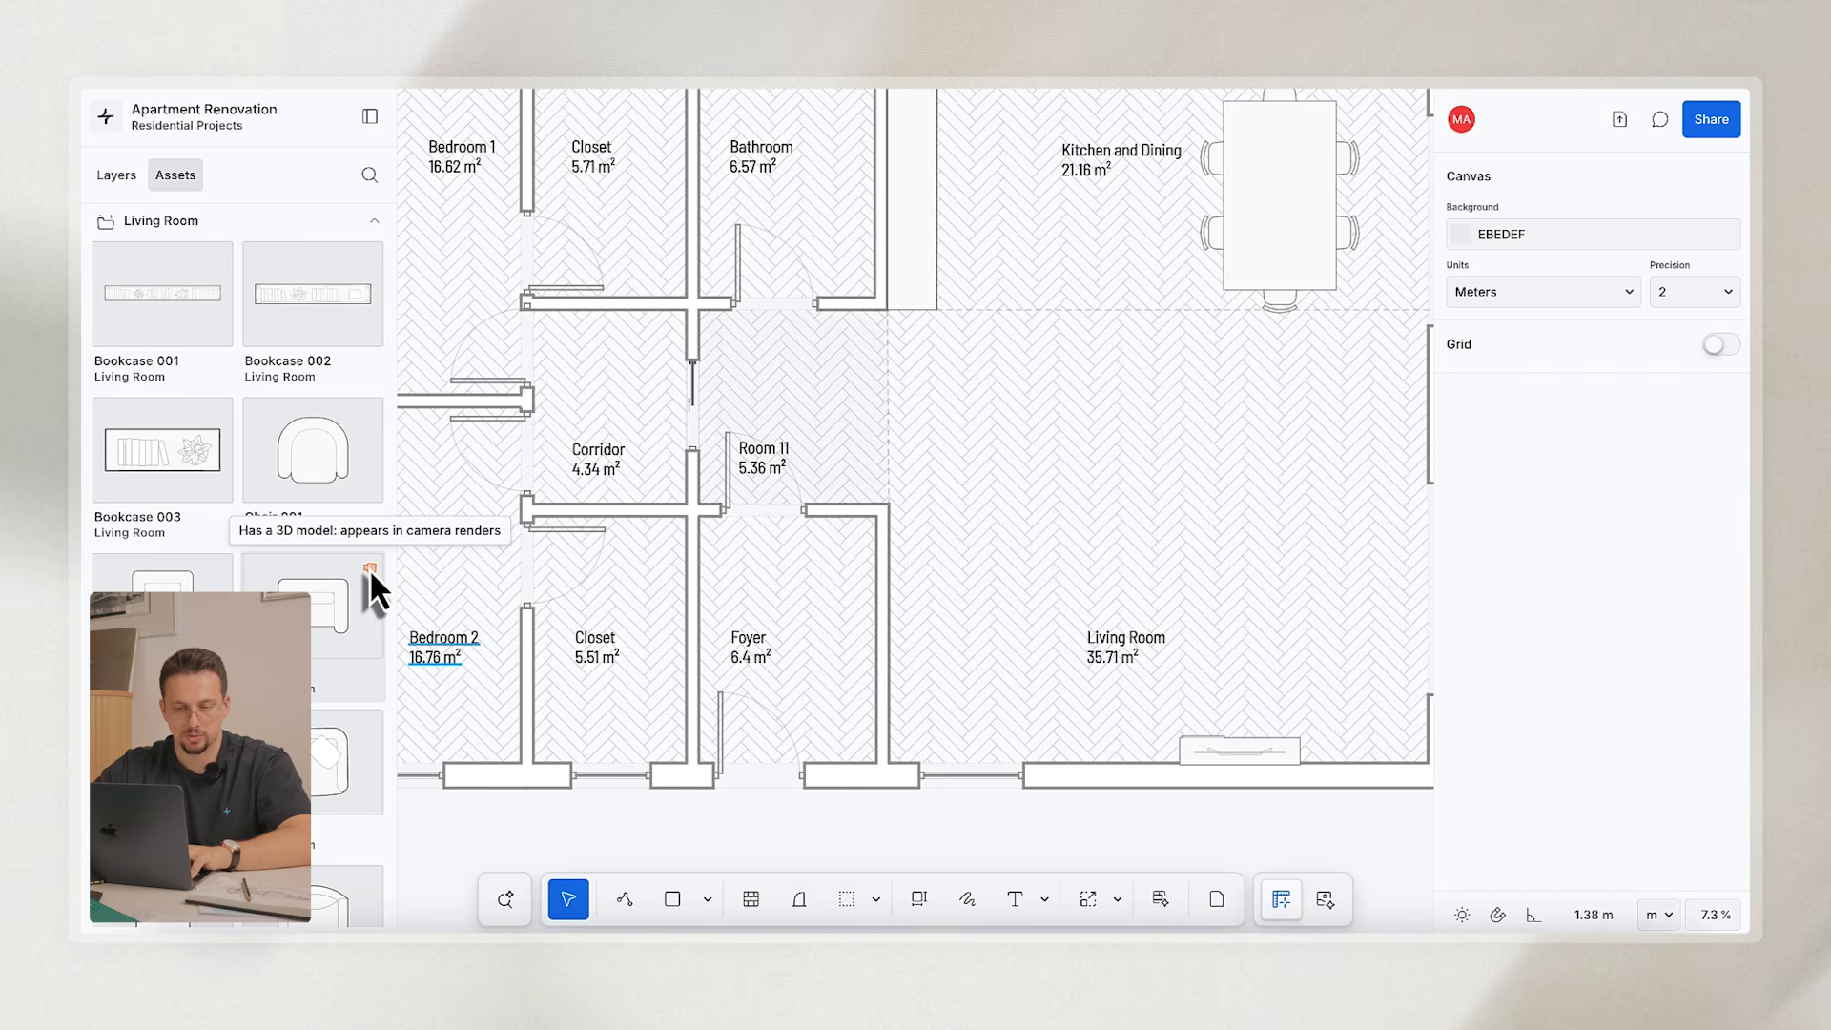
scroll(369, 569, "down", 2)
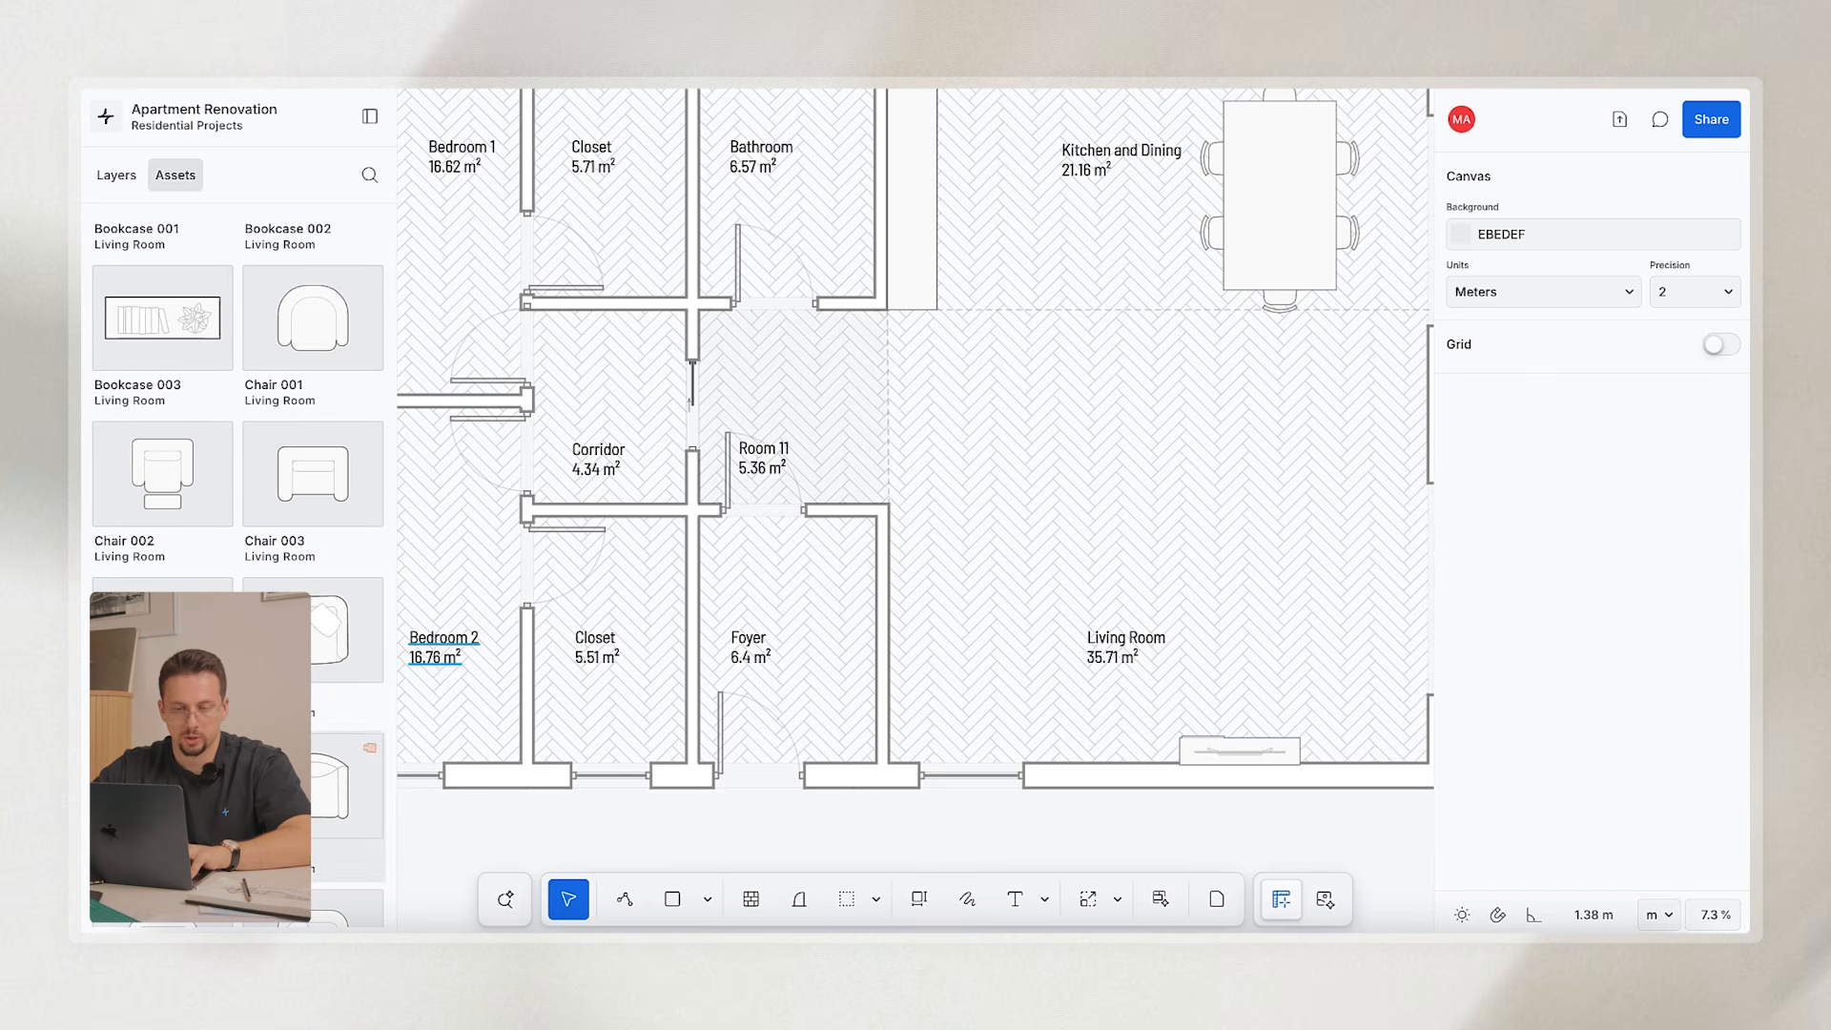
scroll(315, 838, "up", 1)
scroll(335, 723, "up", 3)
left_click_drag(351, 891, 1089, 526)
Add Coffee Table 006 and a cushioned sofa to the Living Room, and resize Chair 005 to 0.98 by 0.95 m.
scroll(238, 572, "down", 15)
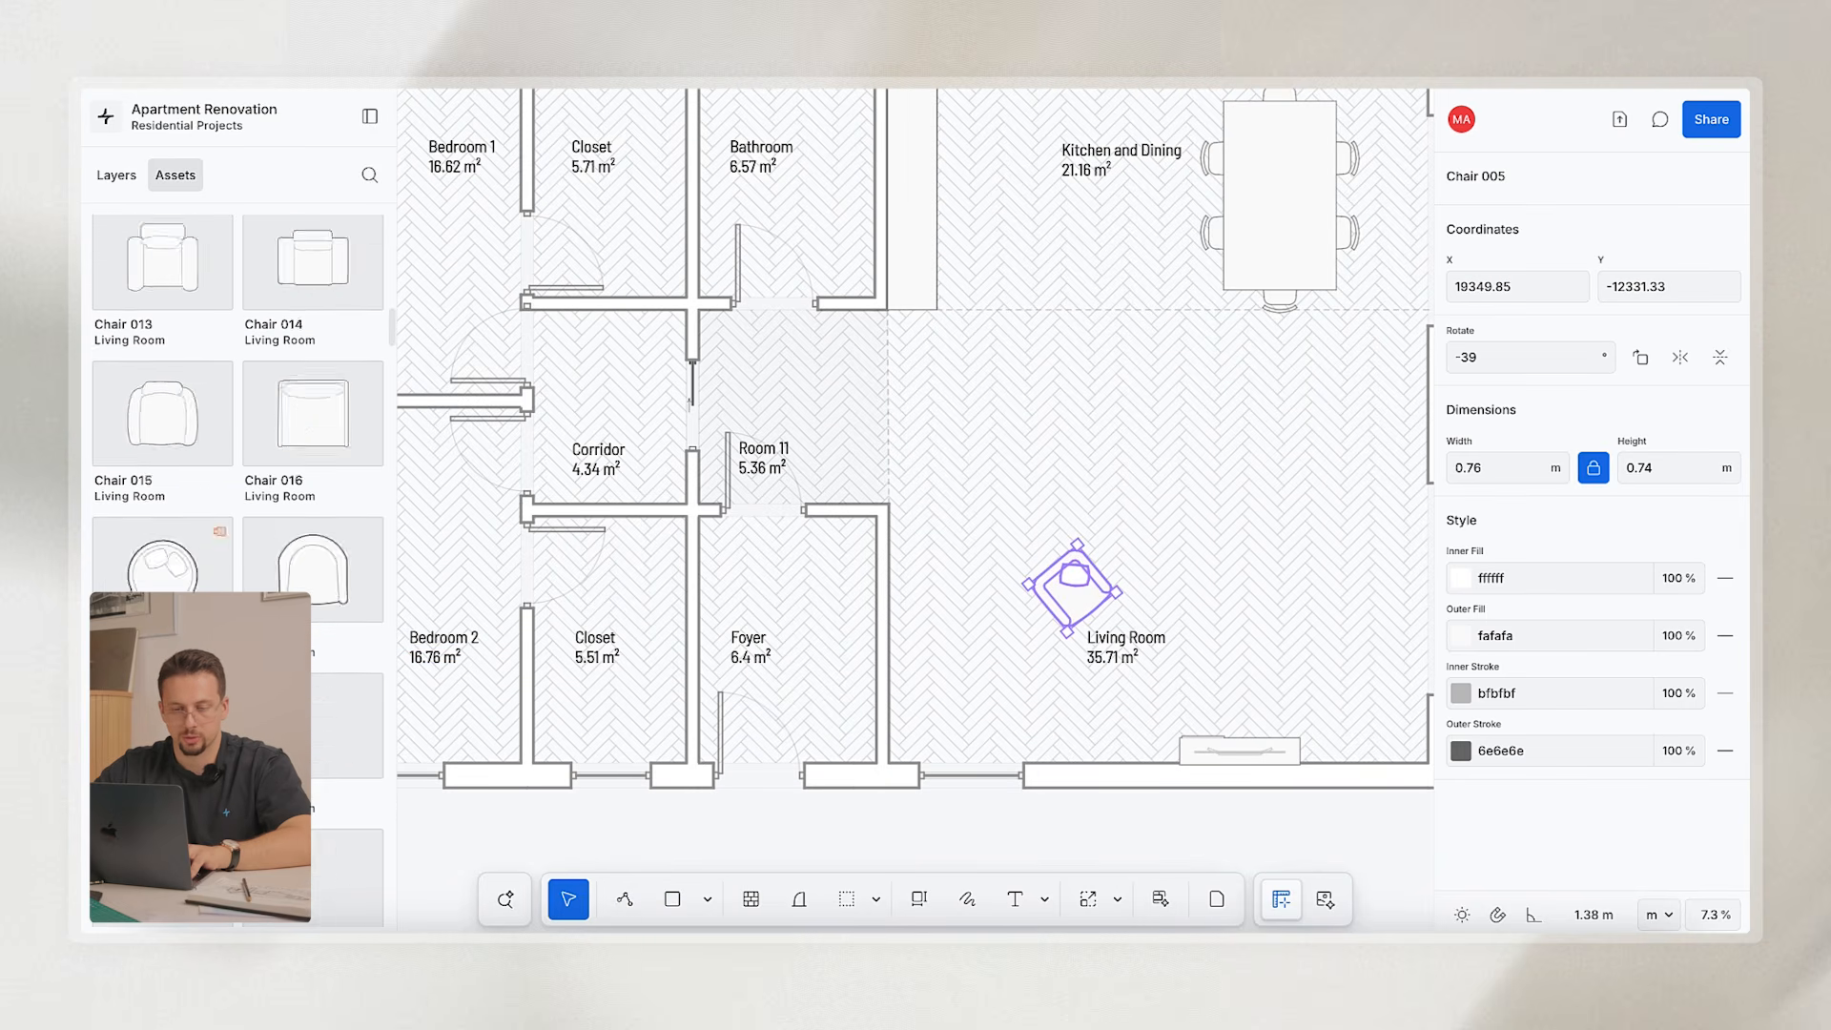
scroll(238, 477, "down", 5)
scroll(317, 725, "down", 12)
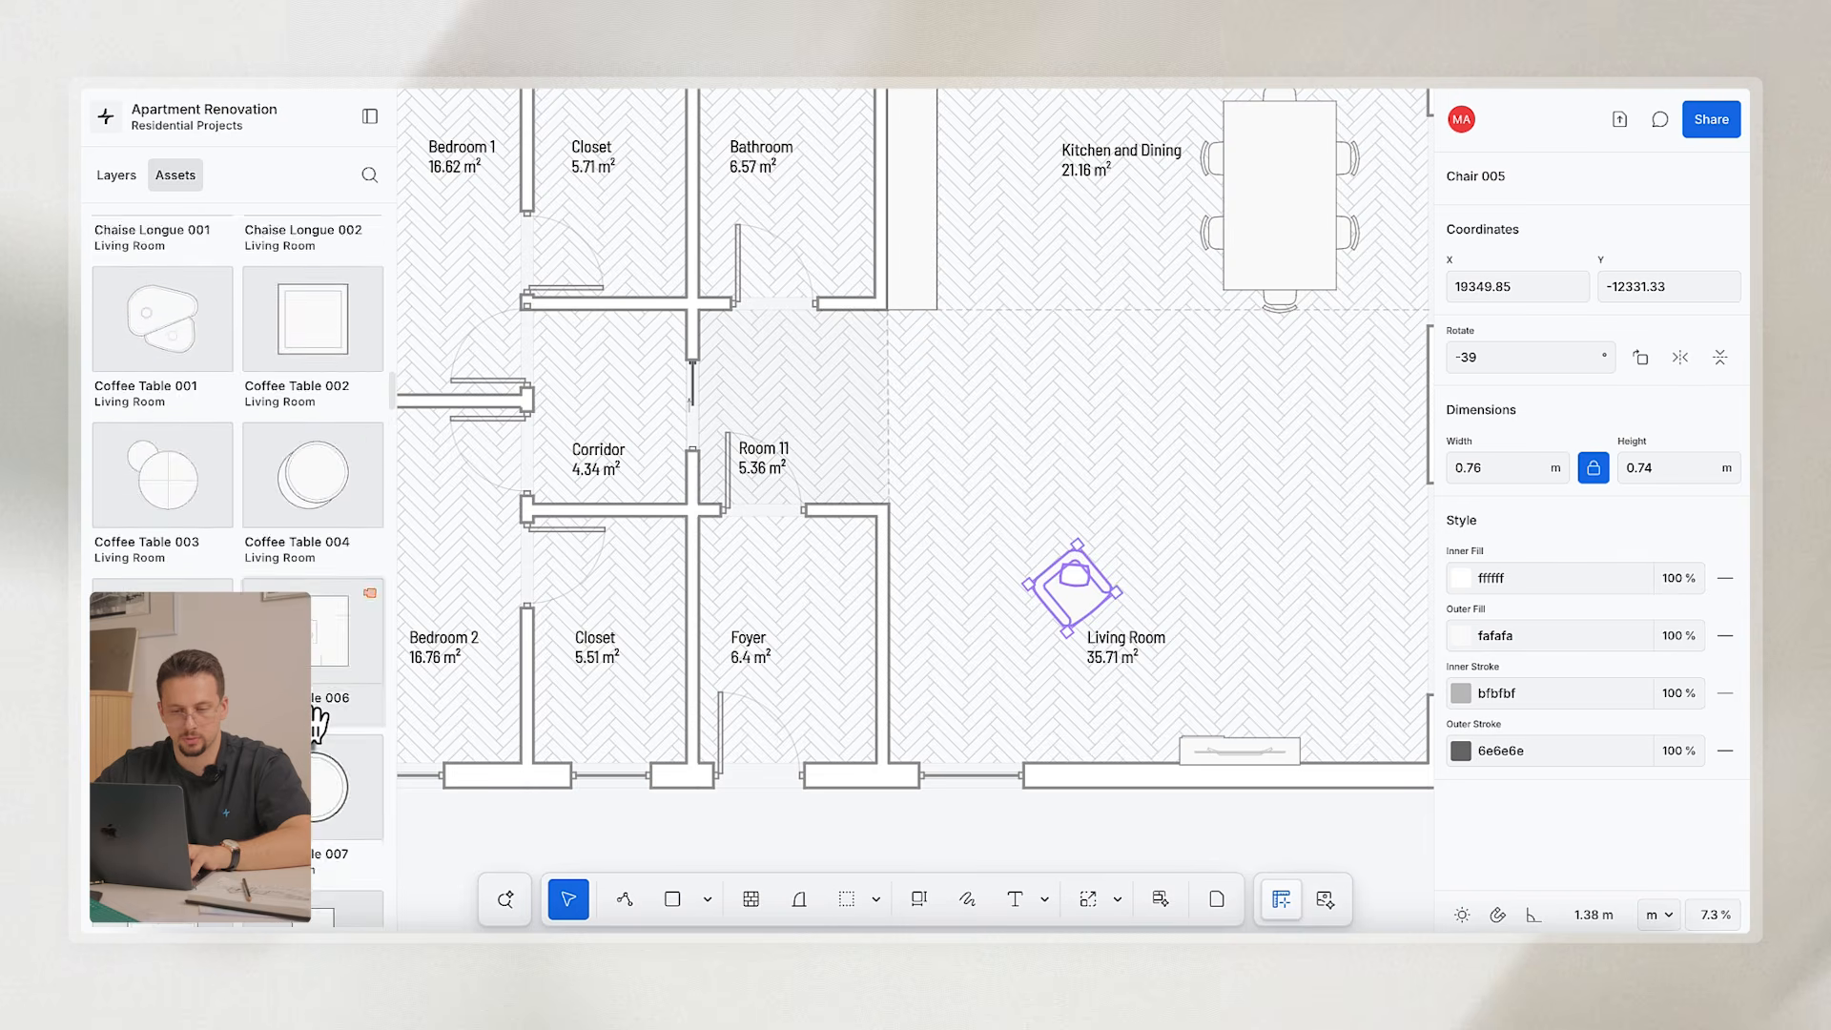
left_click_drag(340, 631, 1306, 644)
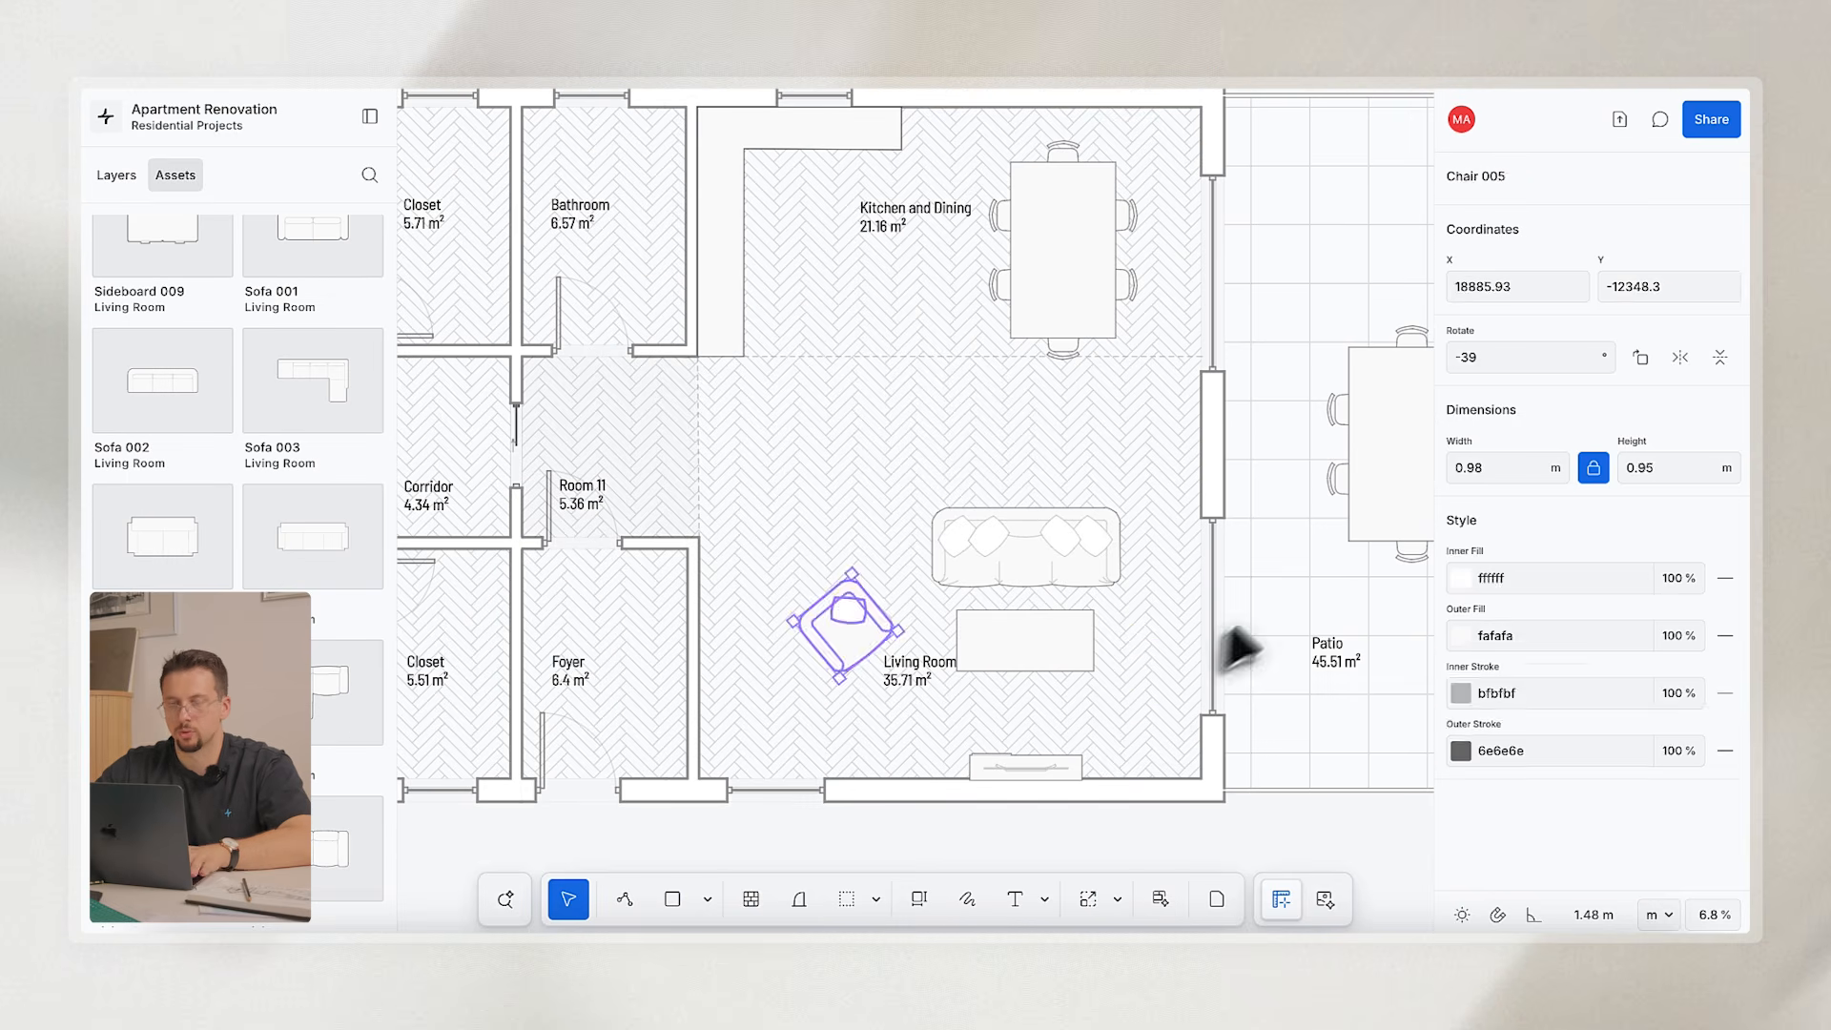
key("Escape")
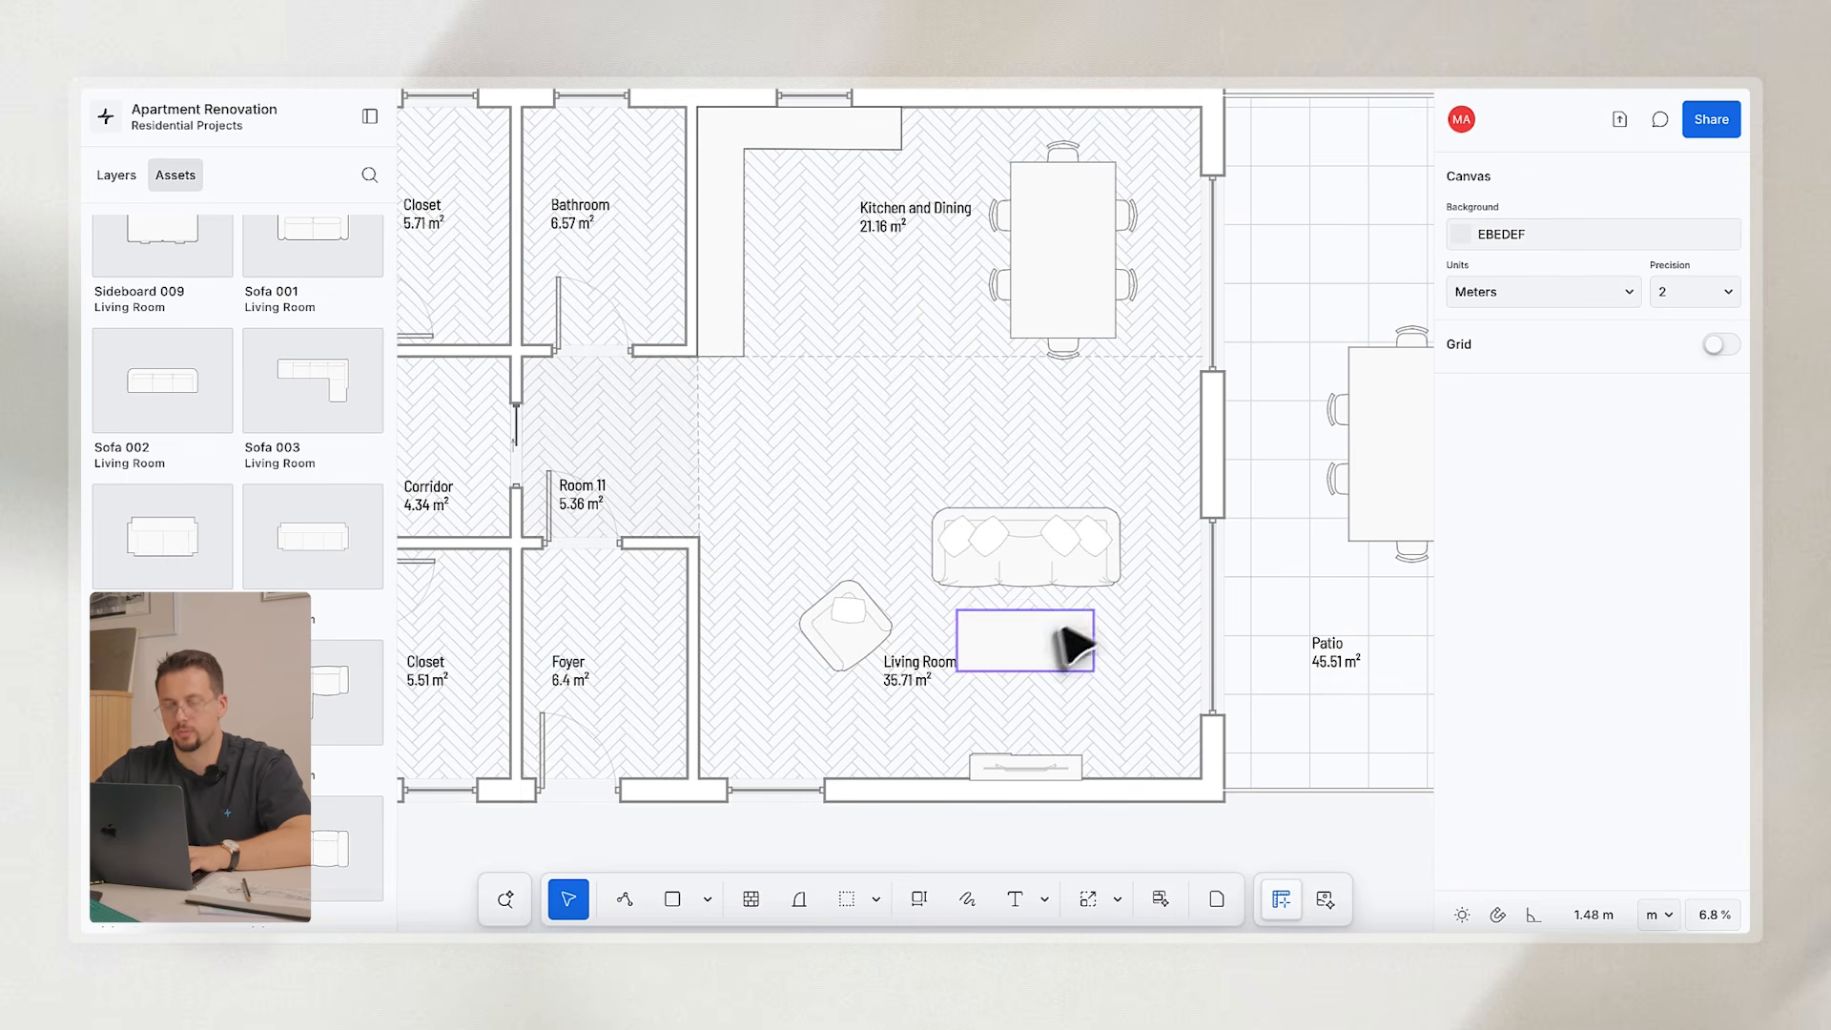
Draw a rug rectangle about 3.78 by 2.24 m across the Living Room's sofa, armchair and coffee table.
key("r")
key("Escape")
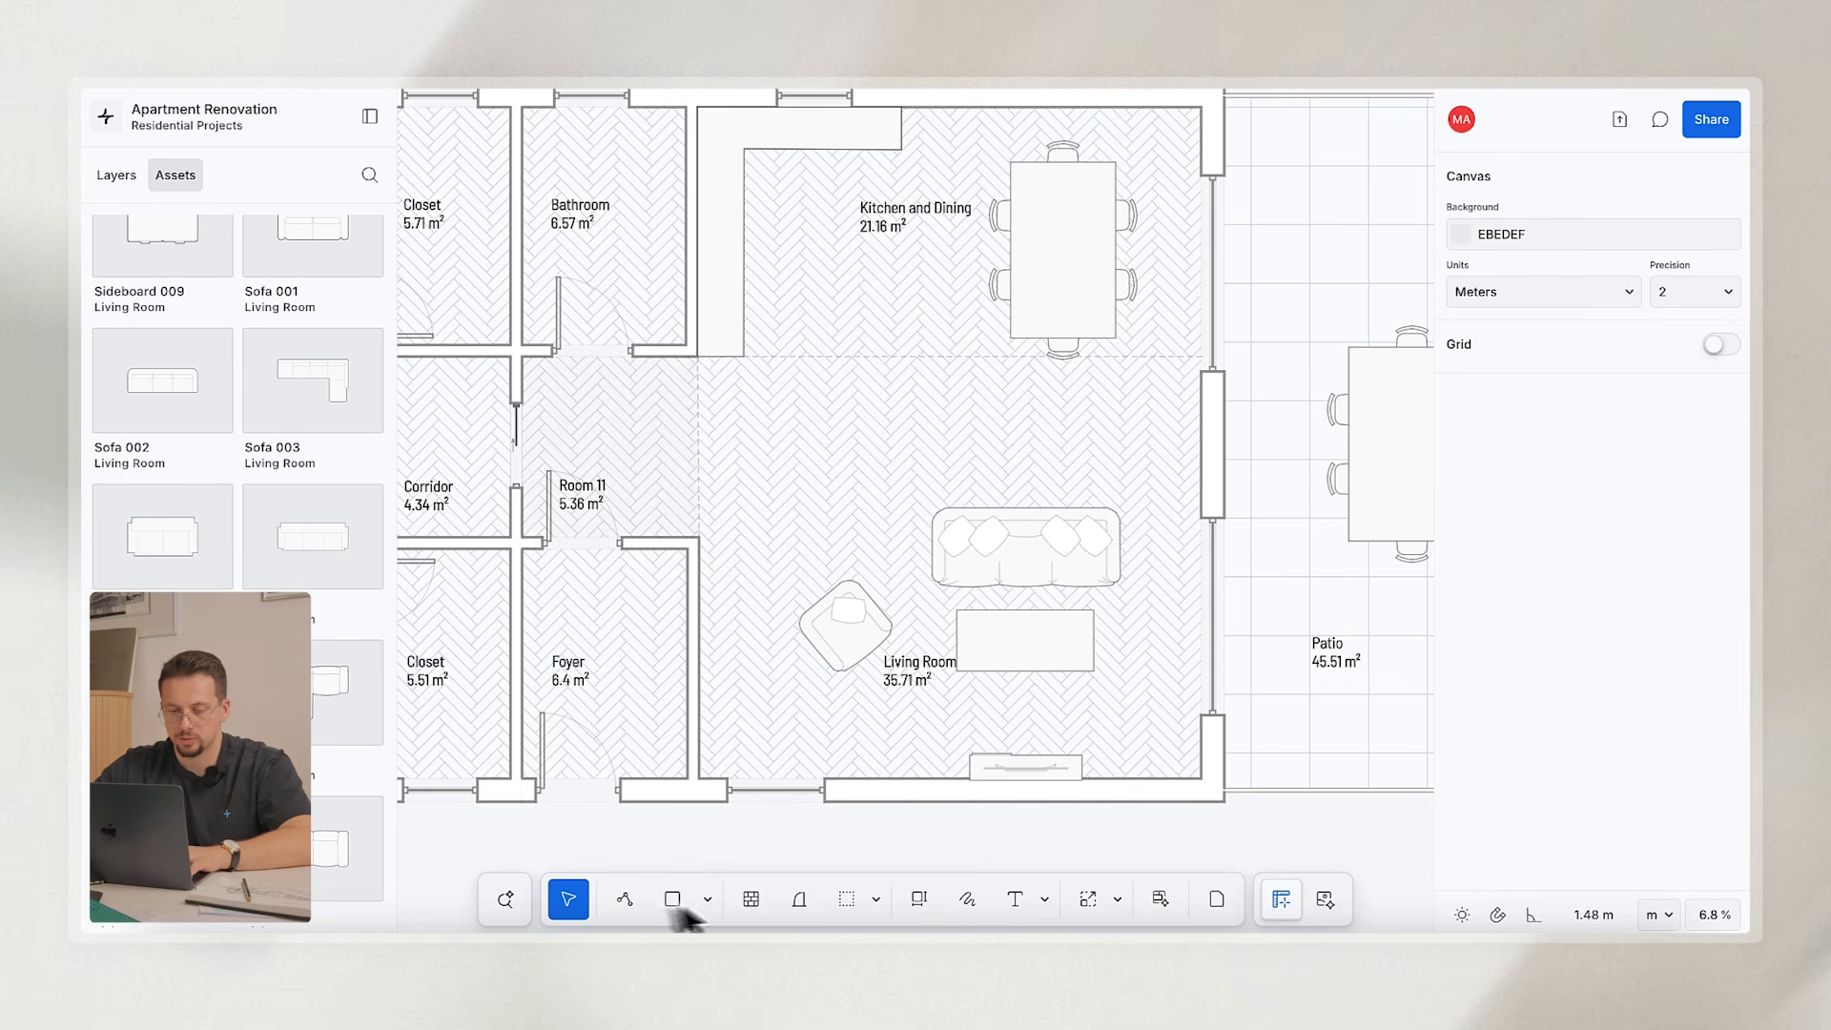
scroll(1045, 753, "up", 5)
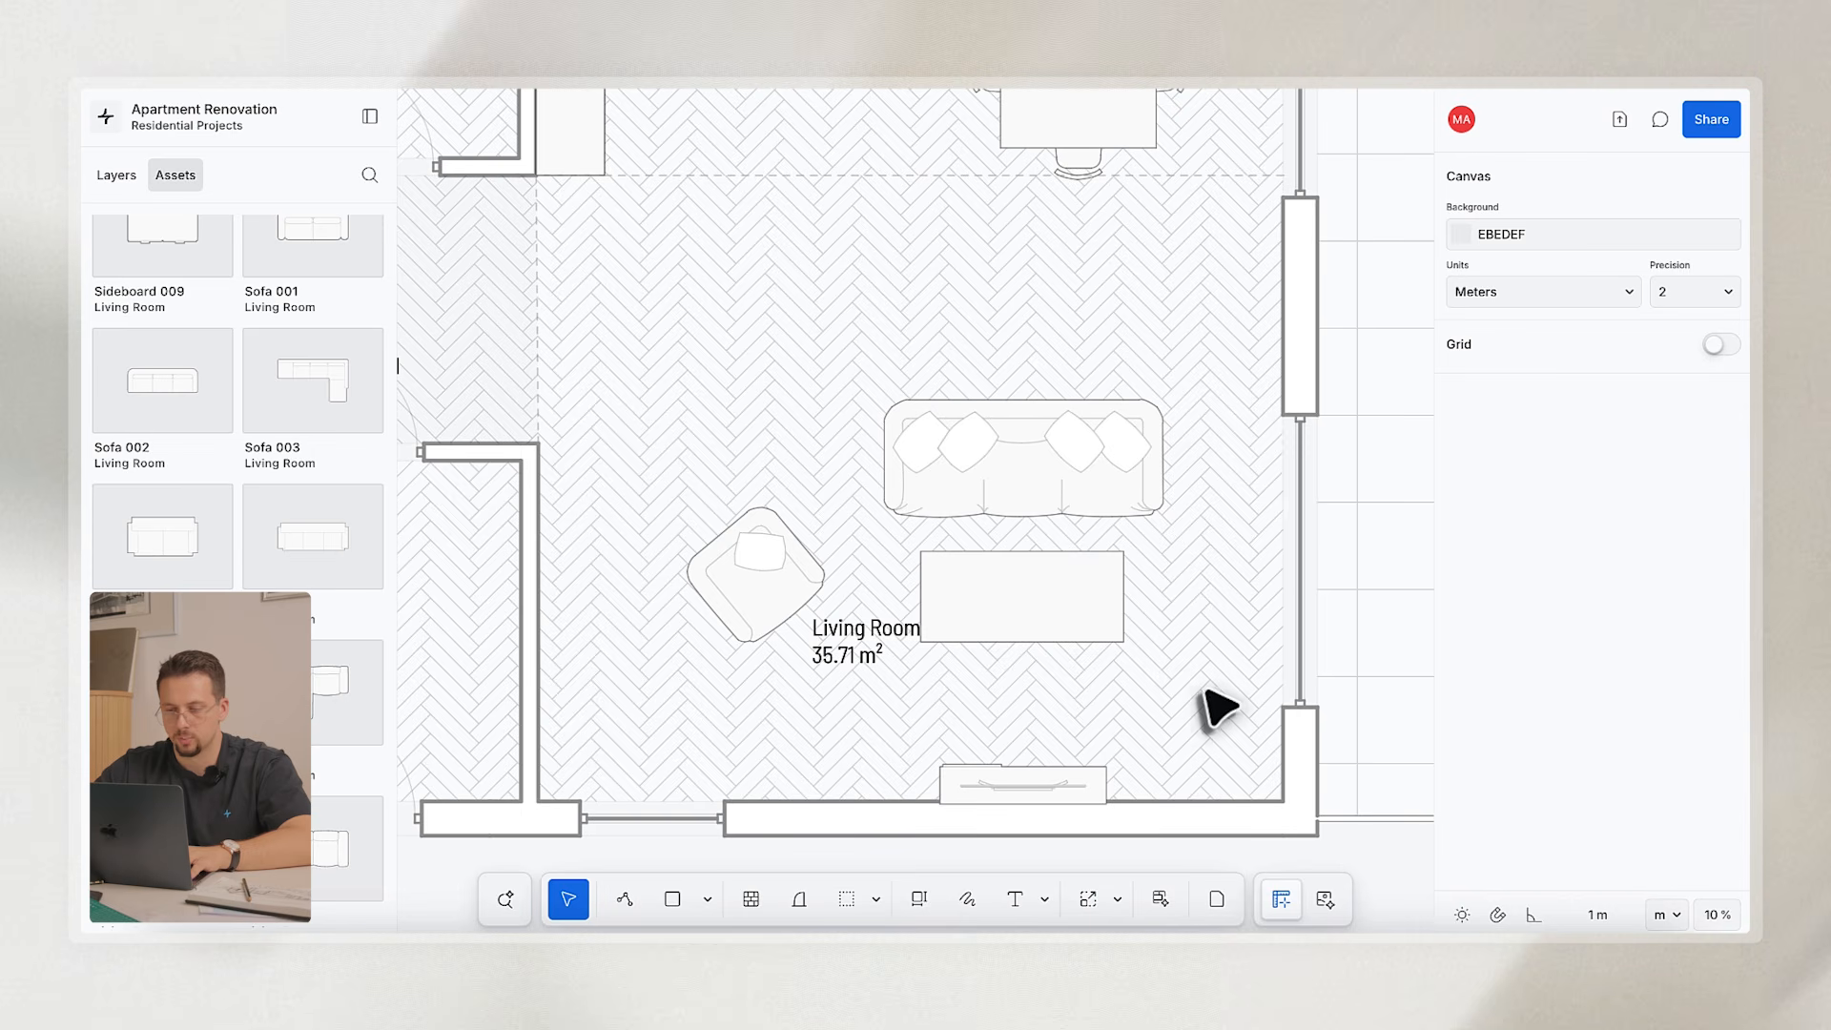
key("r")
left_click(1207, 696)
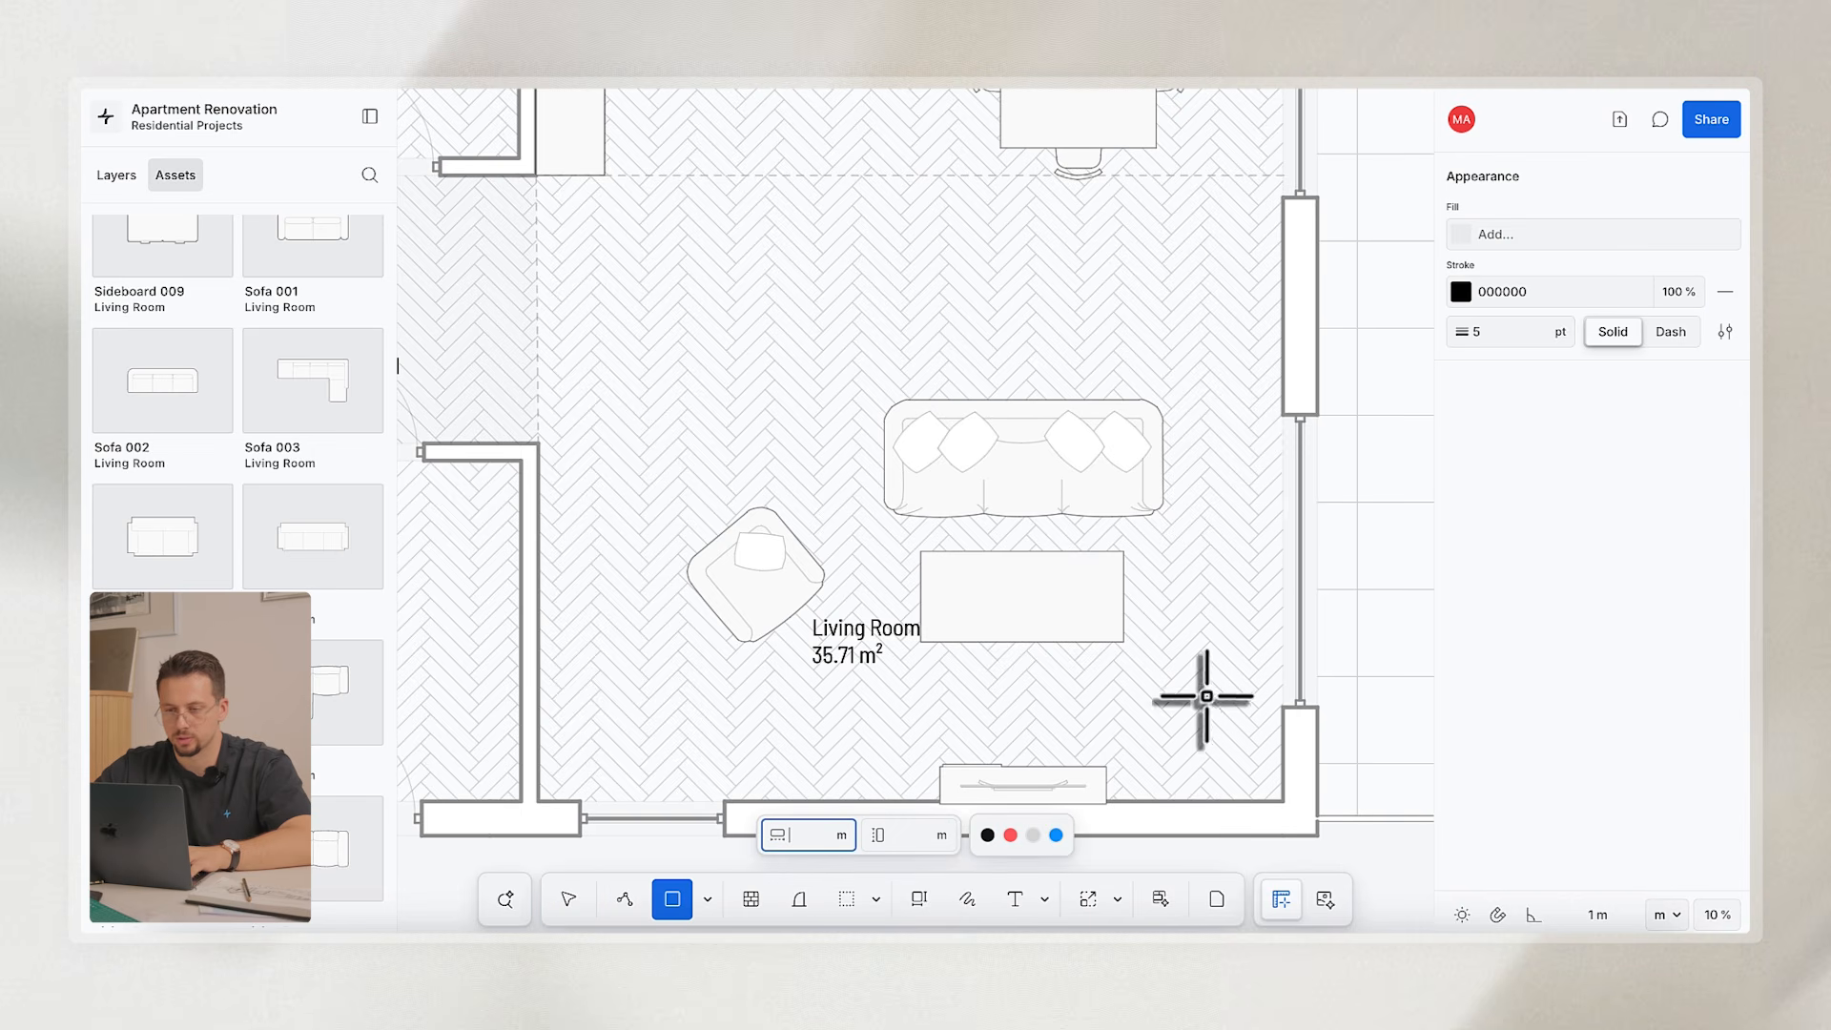
left_click(776, 441)
Fill the rug rectangle with the Diagrammatic06 hatch pattern.
left_click(1452, 635)
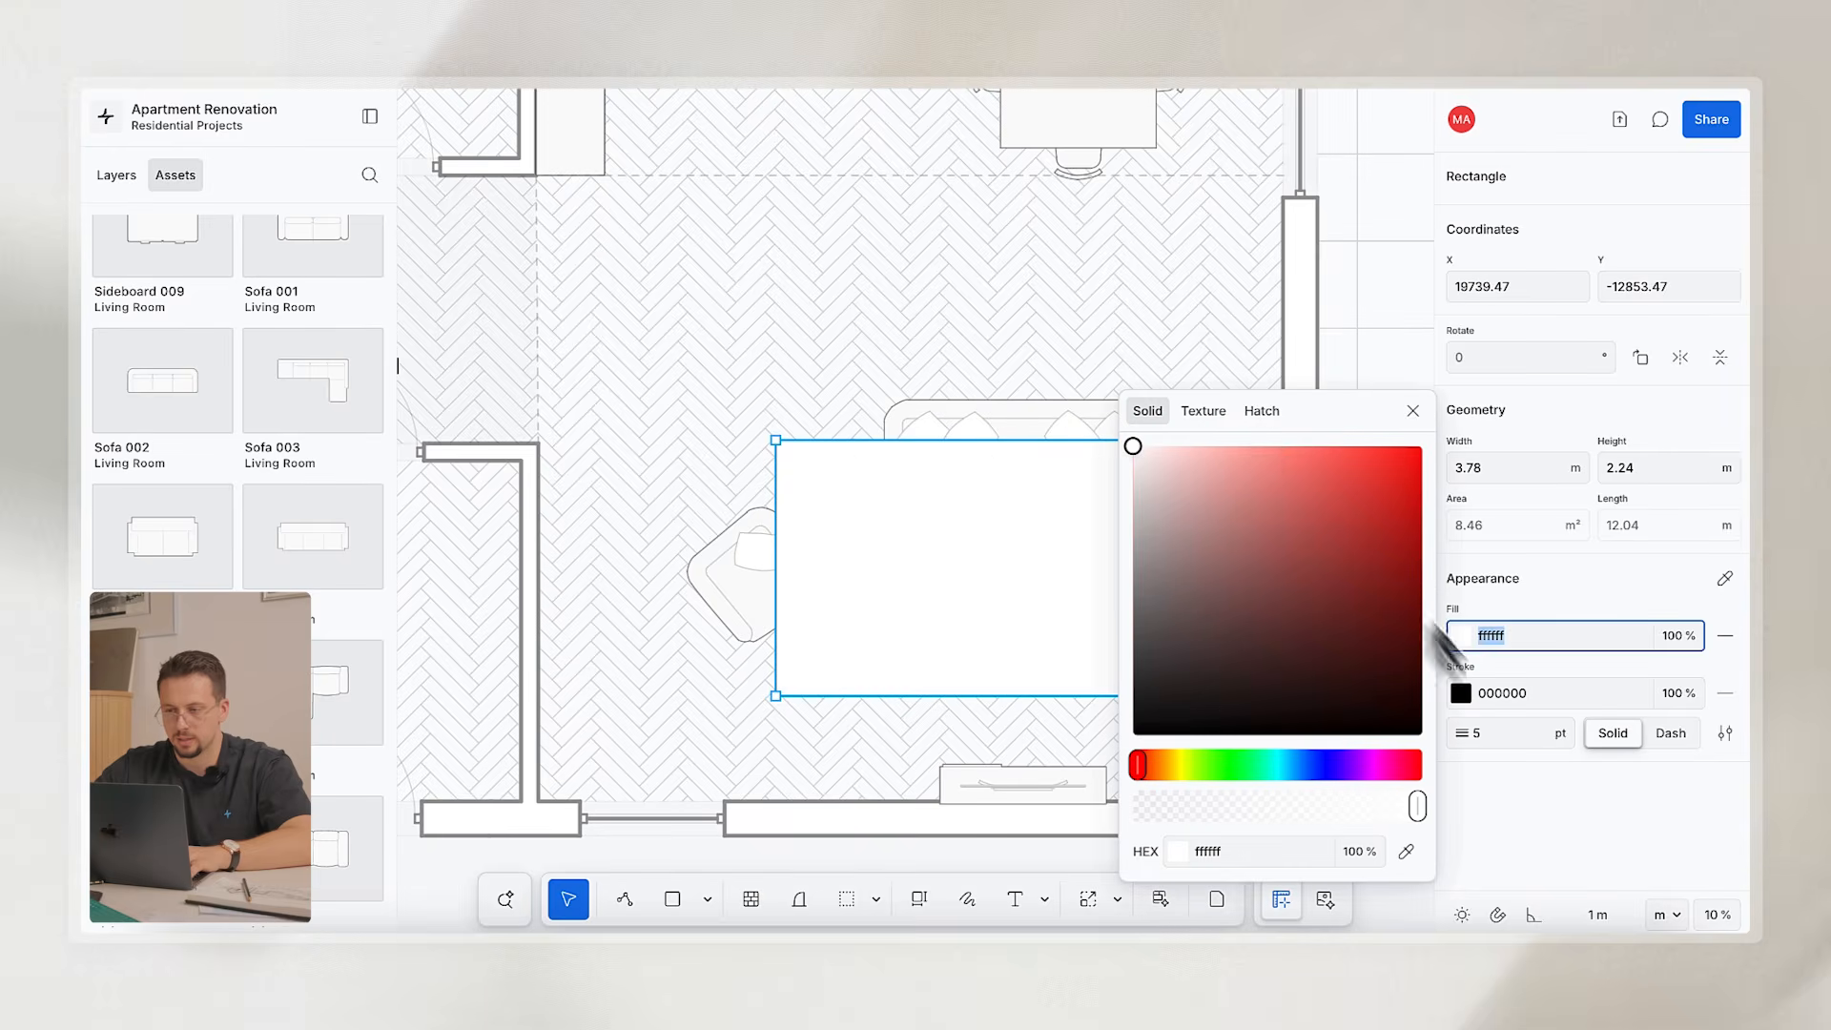
left_click(1264, 422)
left_click(1240, 494)
scroll(1274, 668, "down", 2)
scroll(1273, 717, "down", 1)
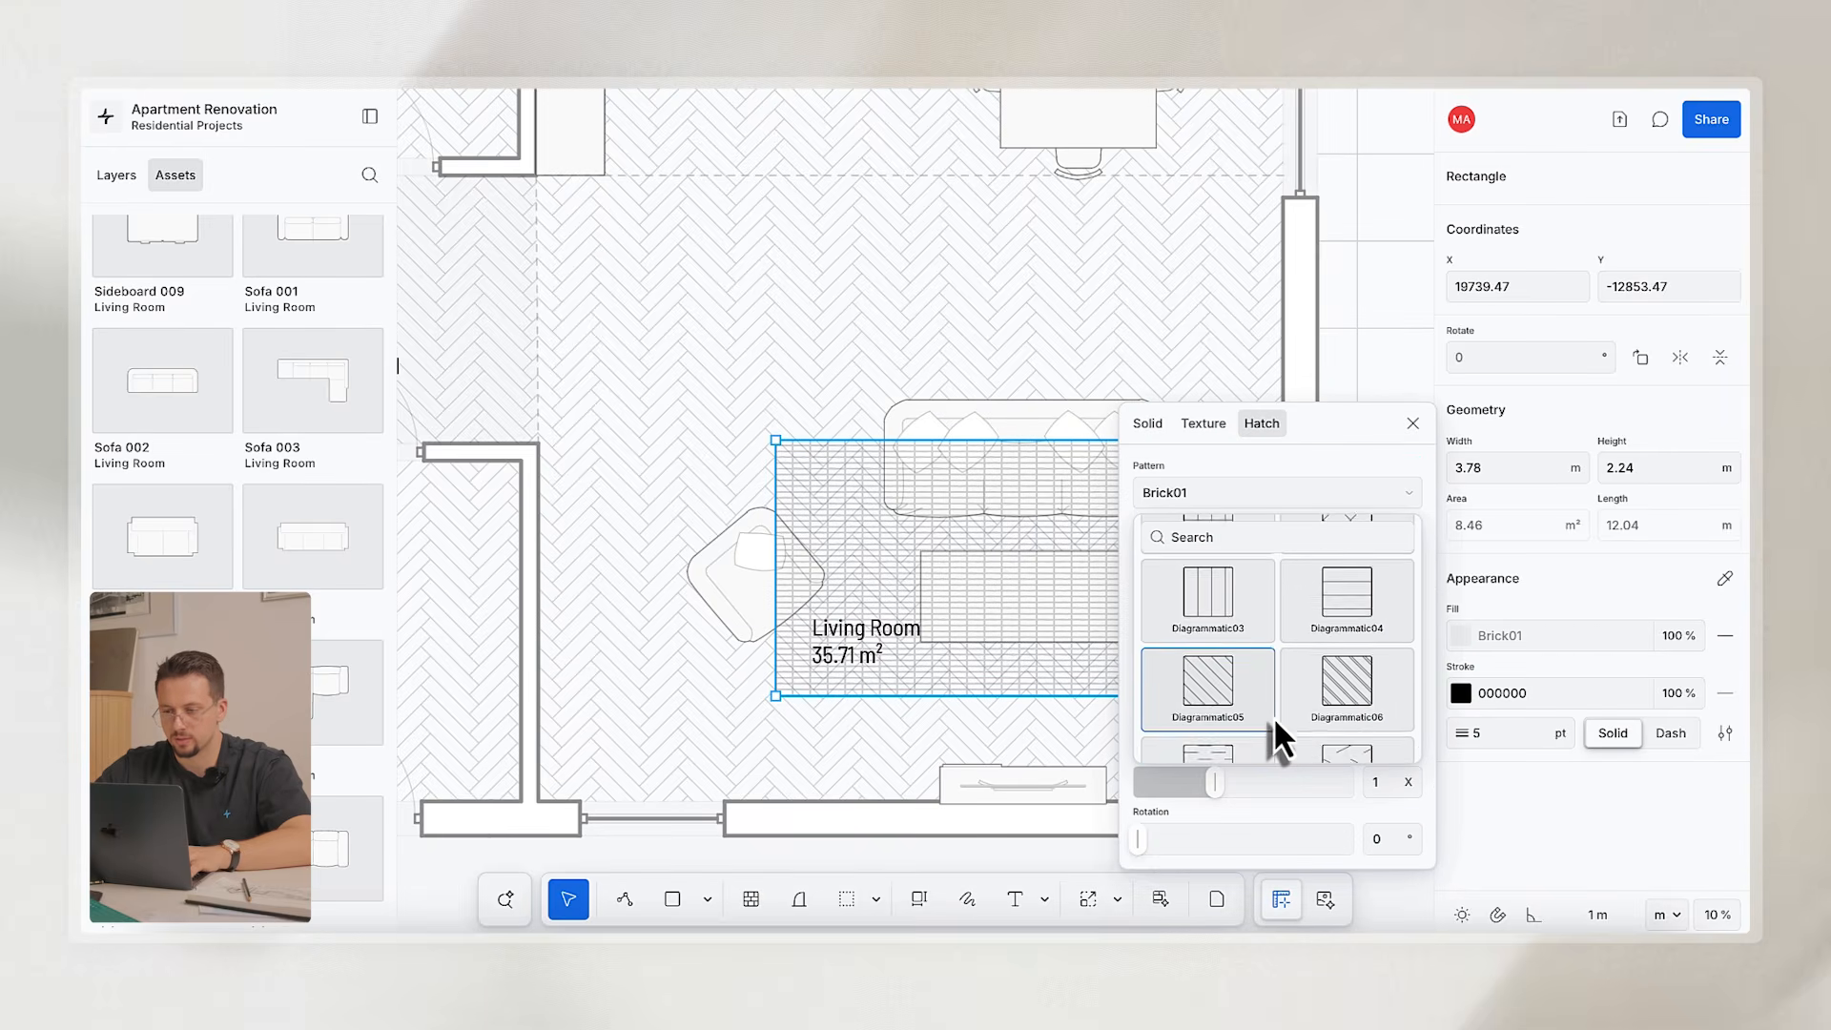
left_click(1338, 704)
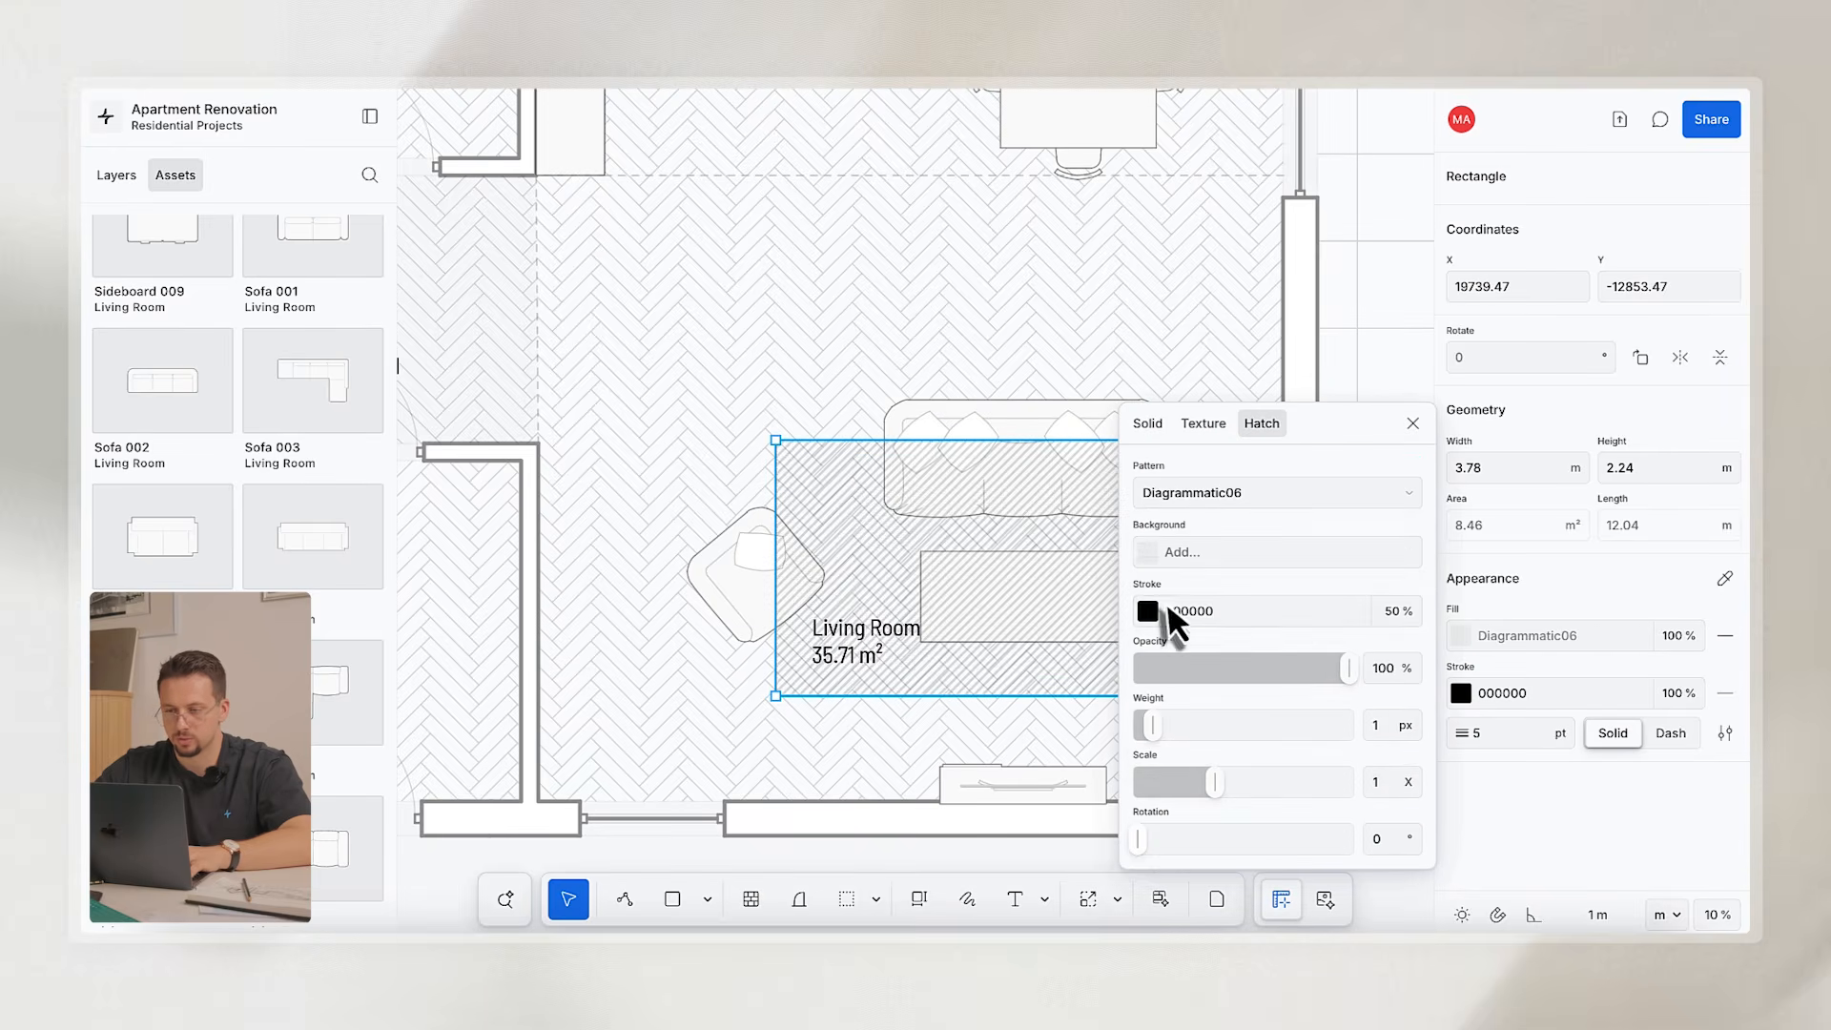
Give the rug's hatch a white FFFFFF background and a larger pattern scale.
left_click(1151, 554)
left_click_drag(997, 569, 696, 484)
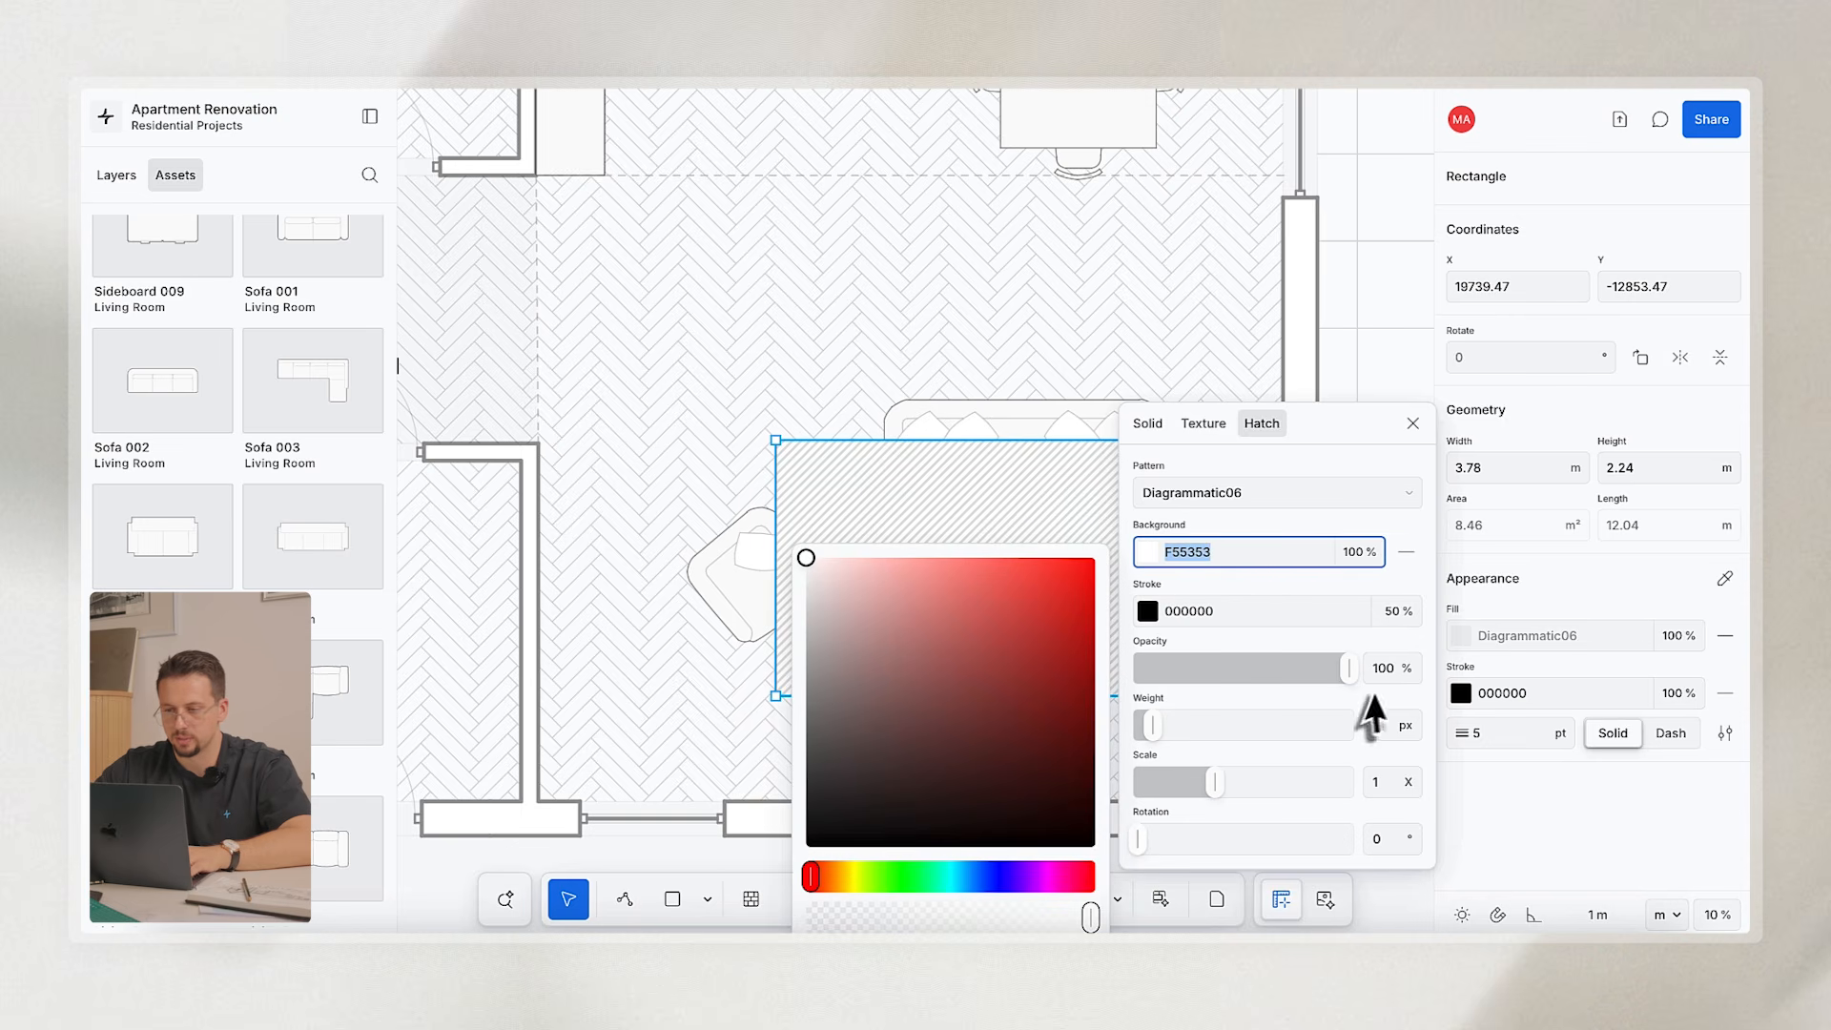
left_click(1422, 821)
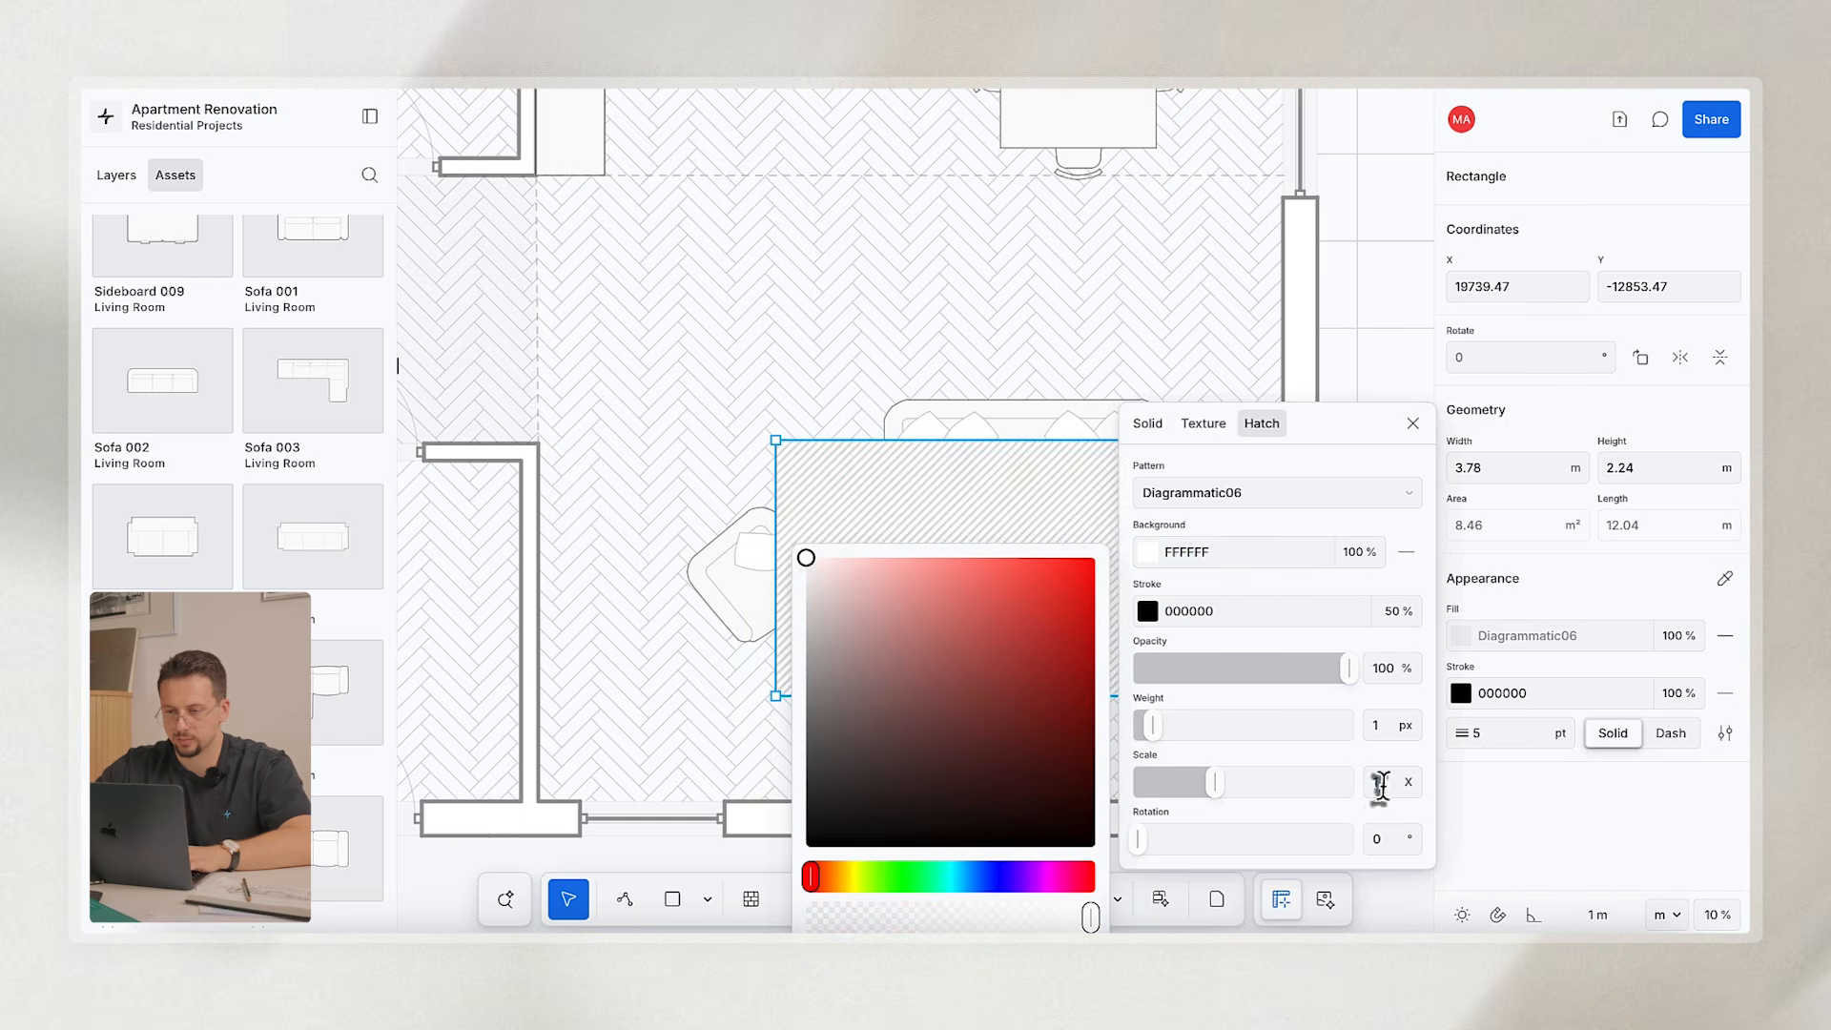
Reorder the rug so it lies above the floor hatch but beneath the furniture, and set its stroke to 1 pt.
left_click(964, 408)
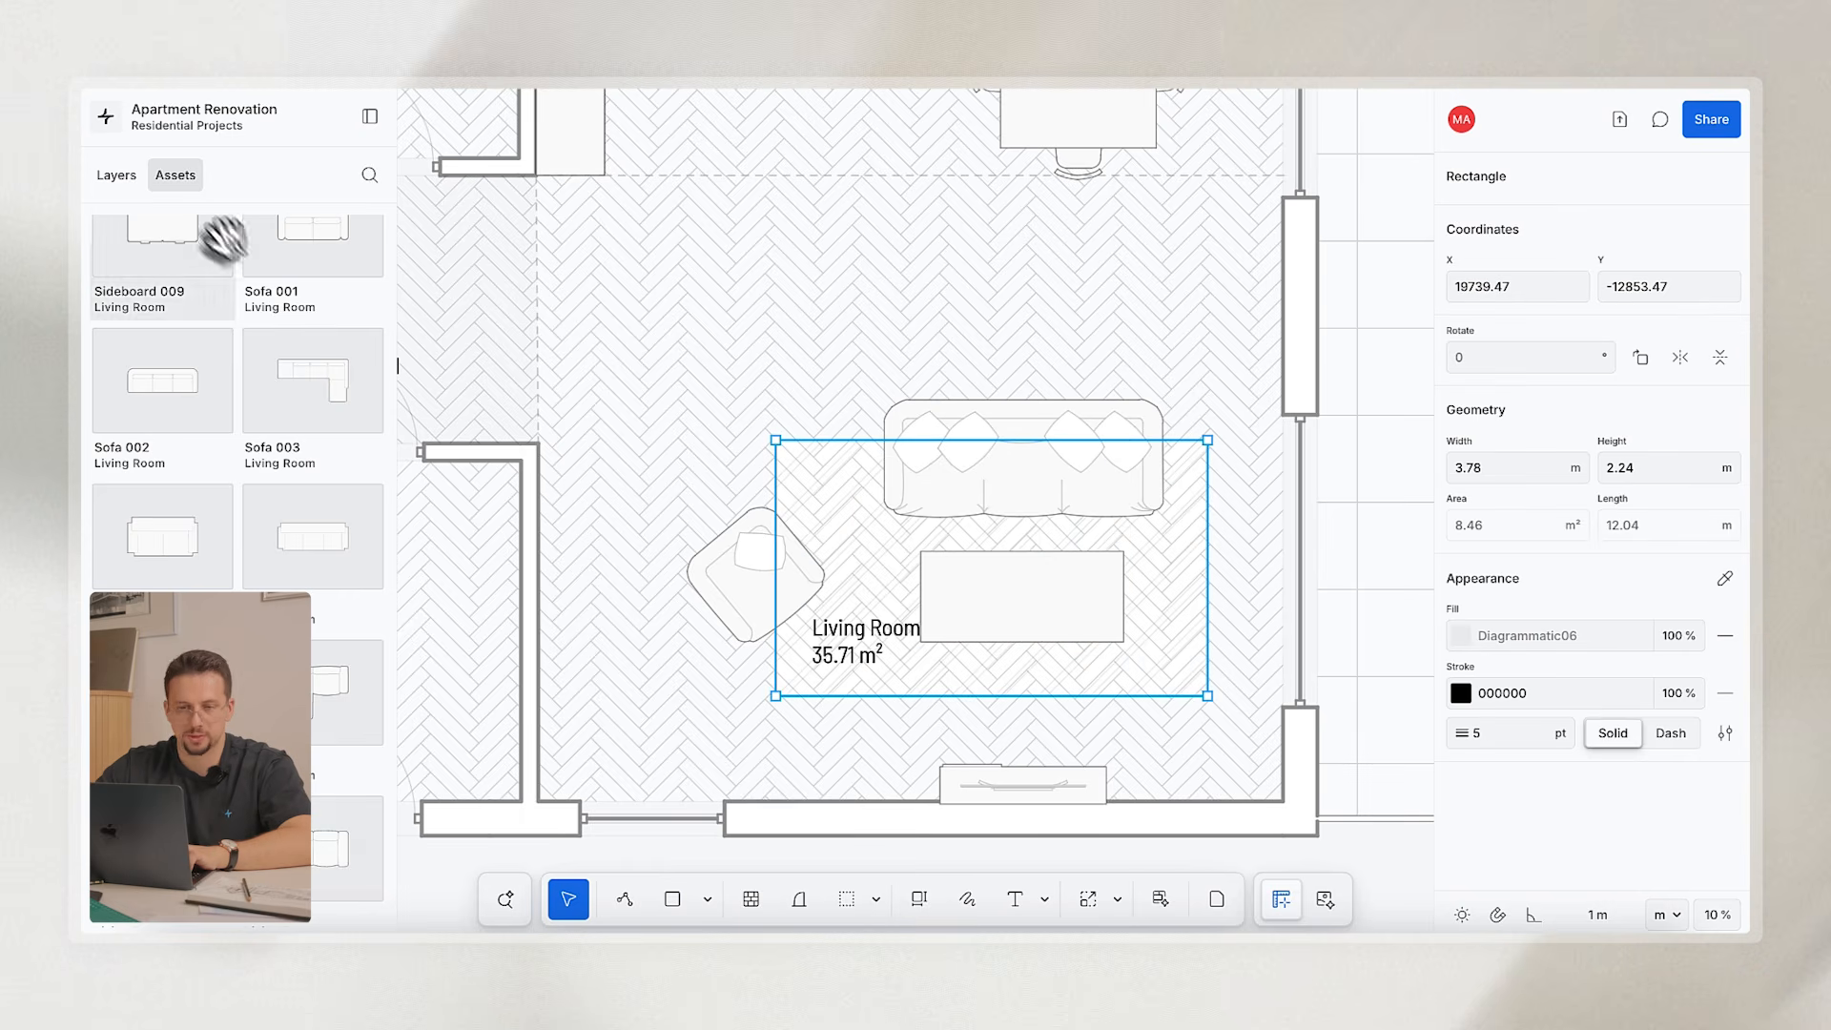
left_click(118, 174)
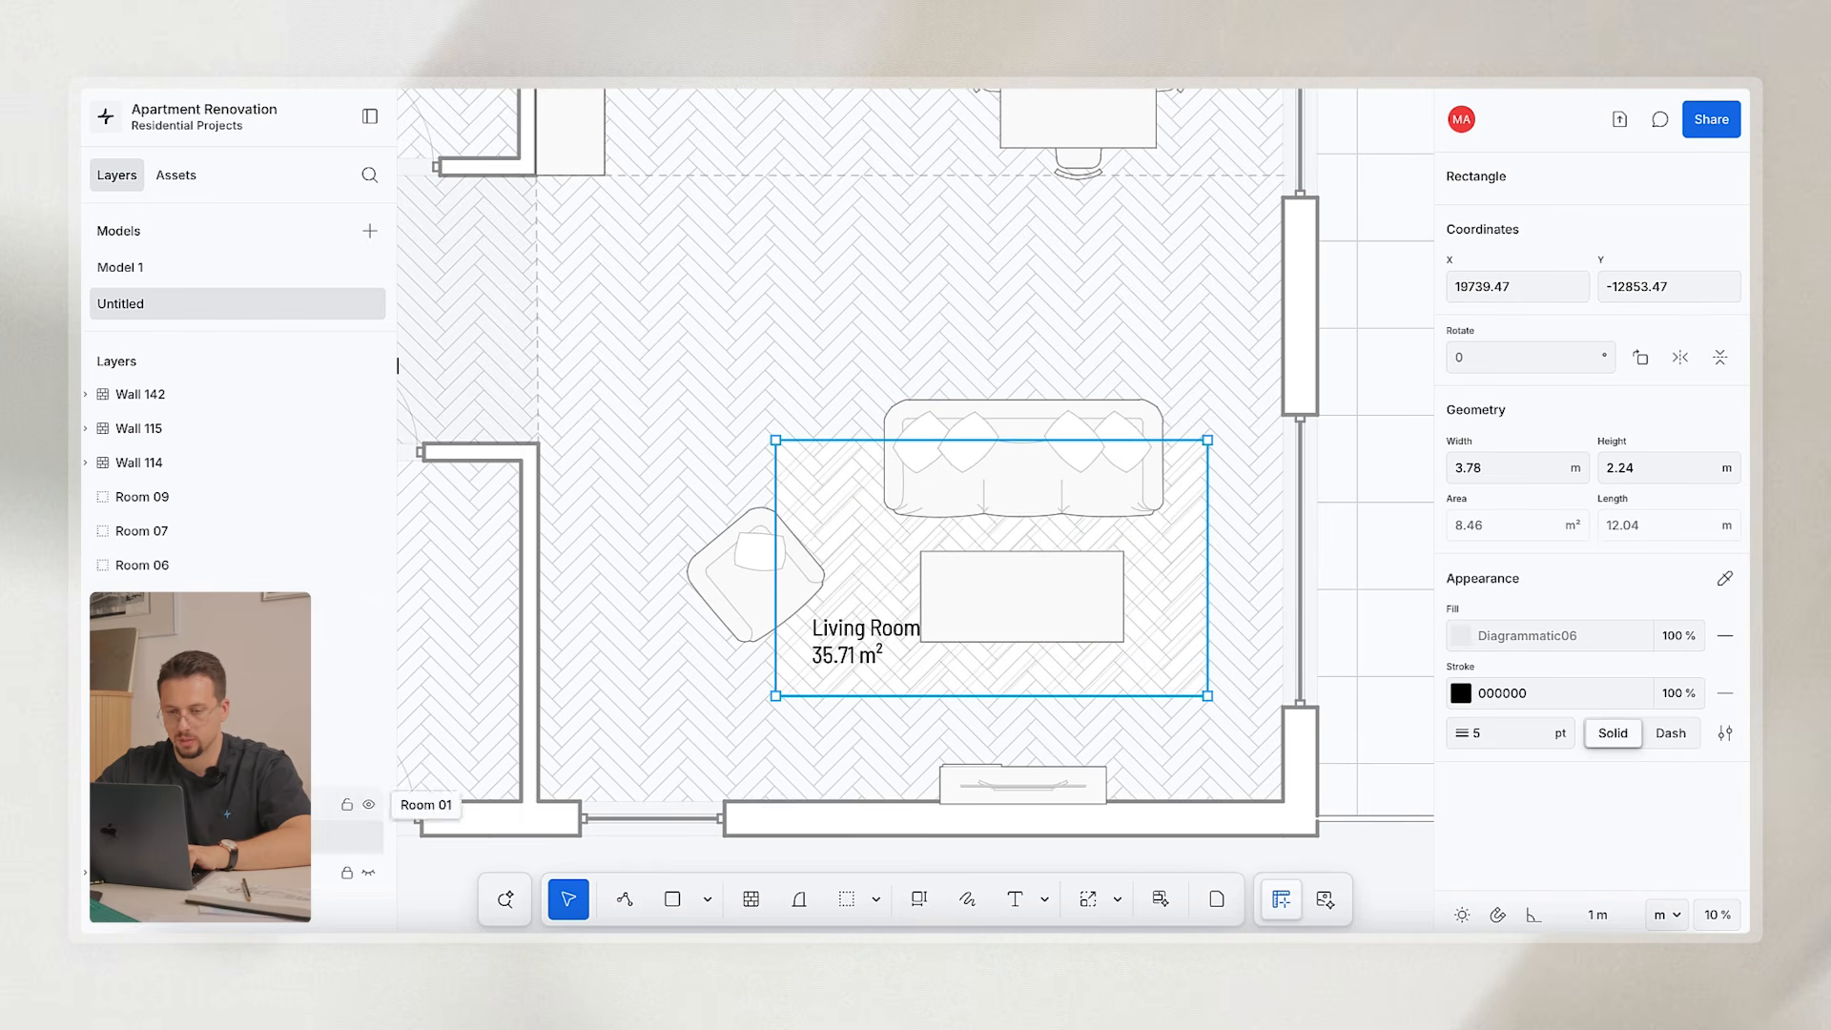
left_click(695, 776)
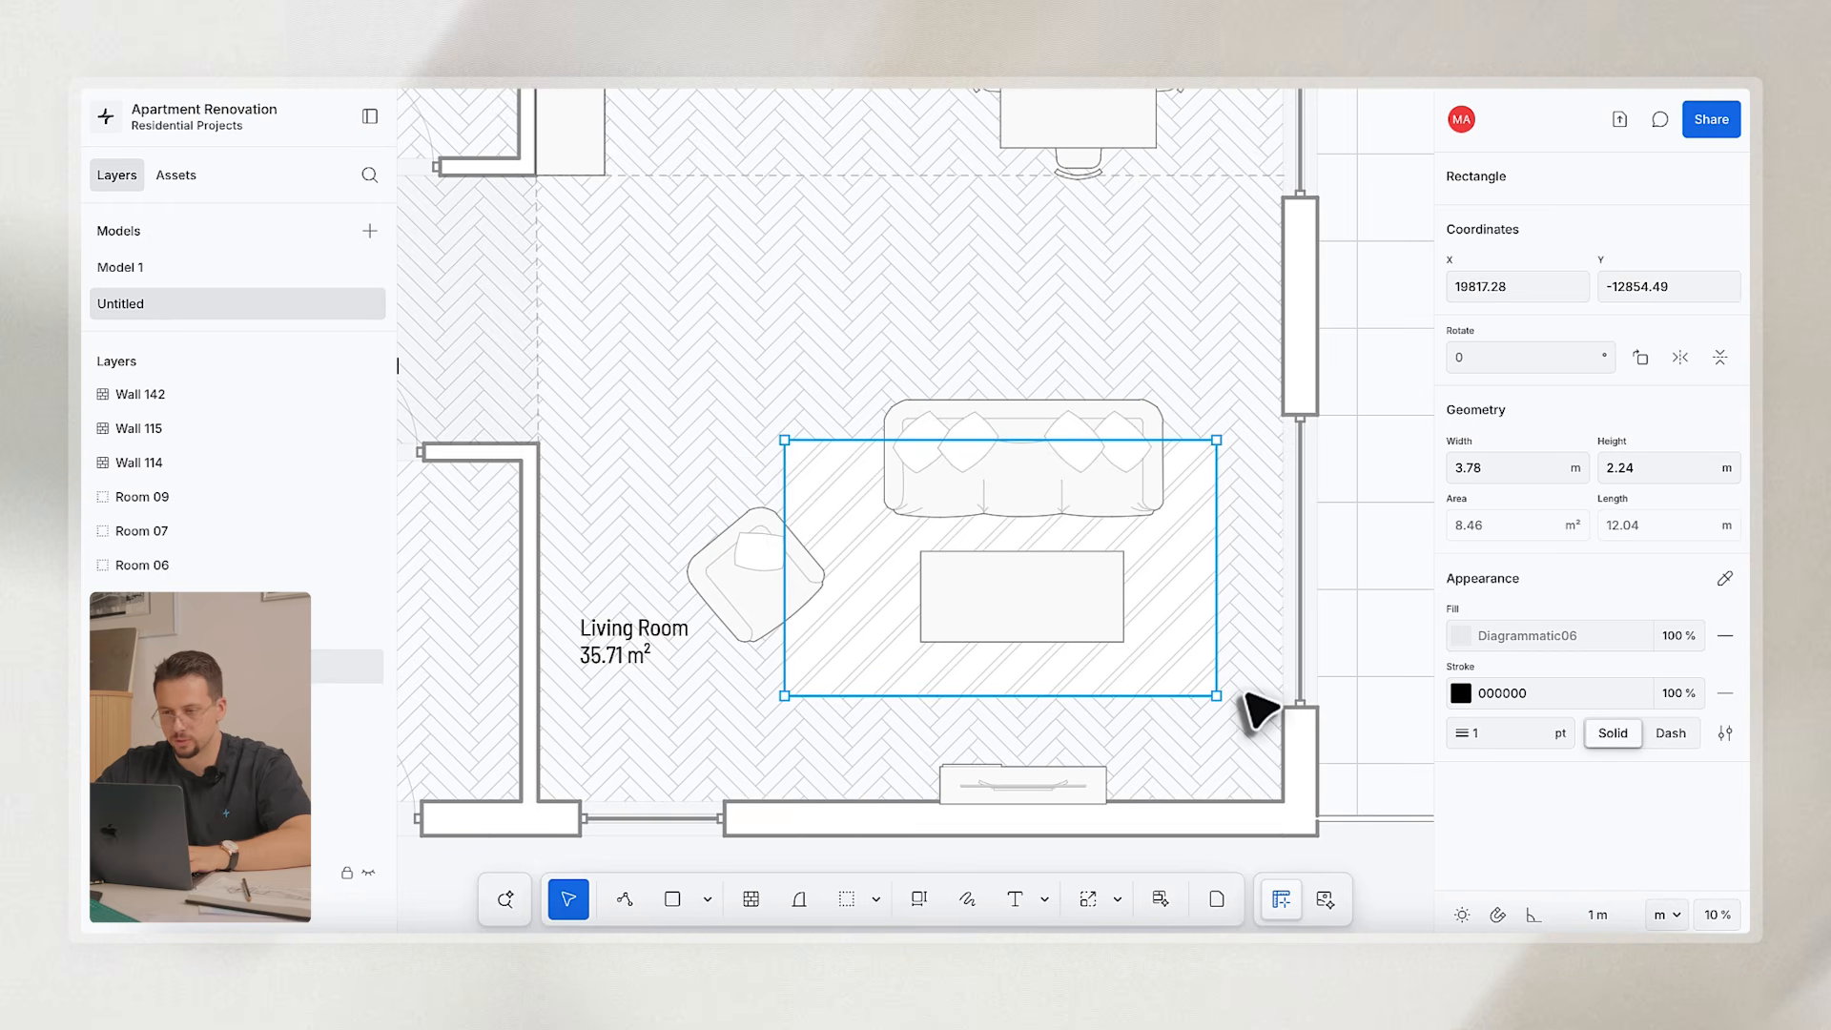
scroll(1245, 696, "down", 3)
left_click(1255, 616)
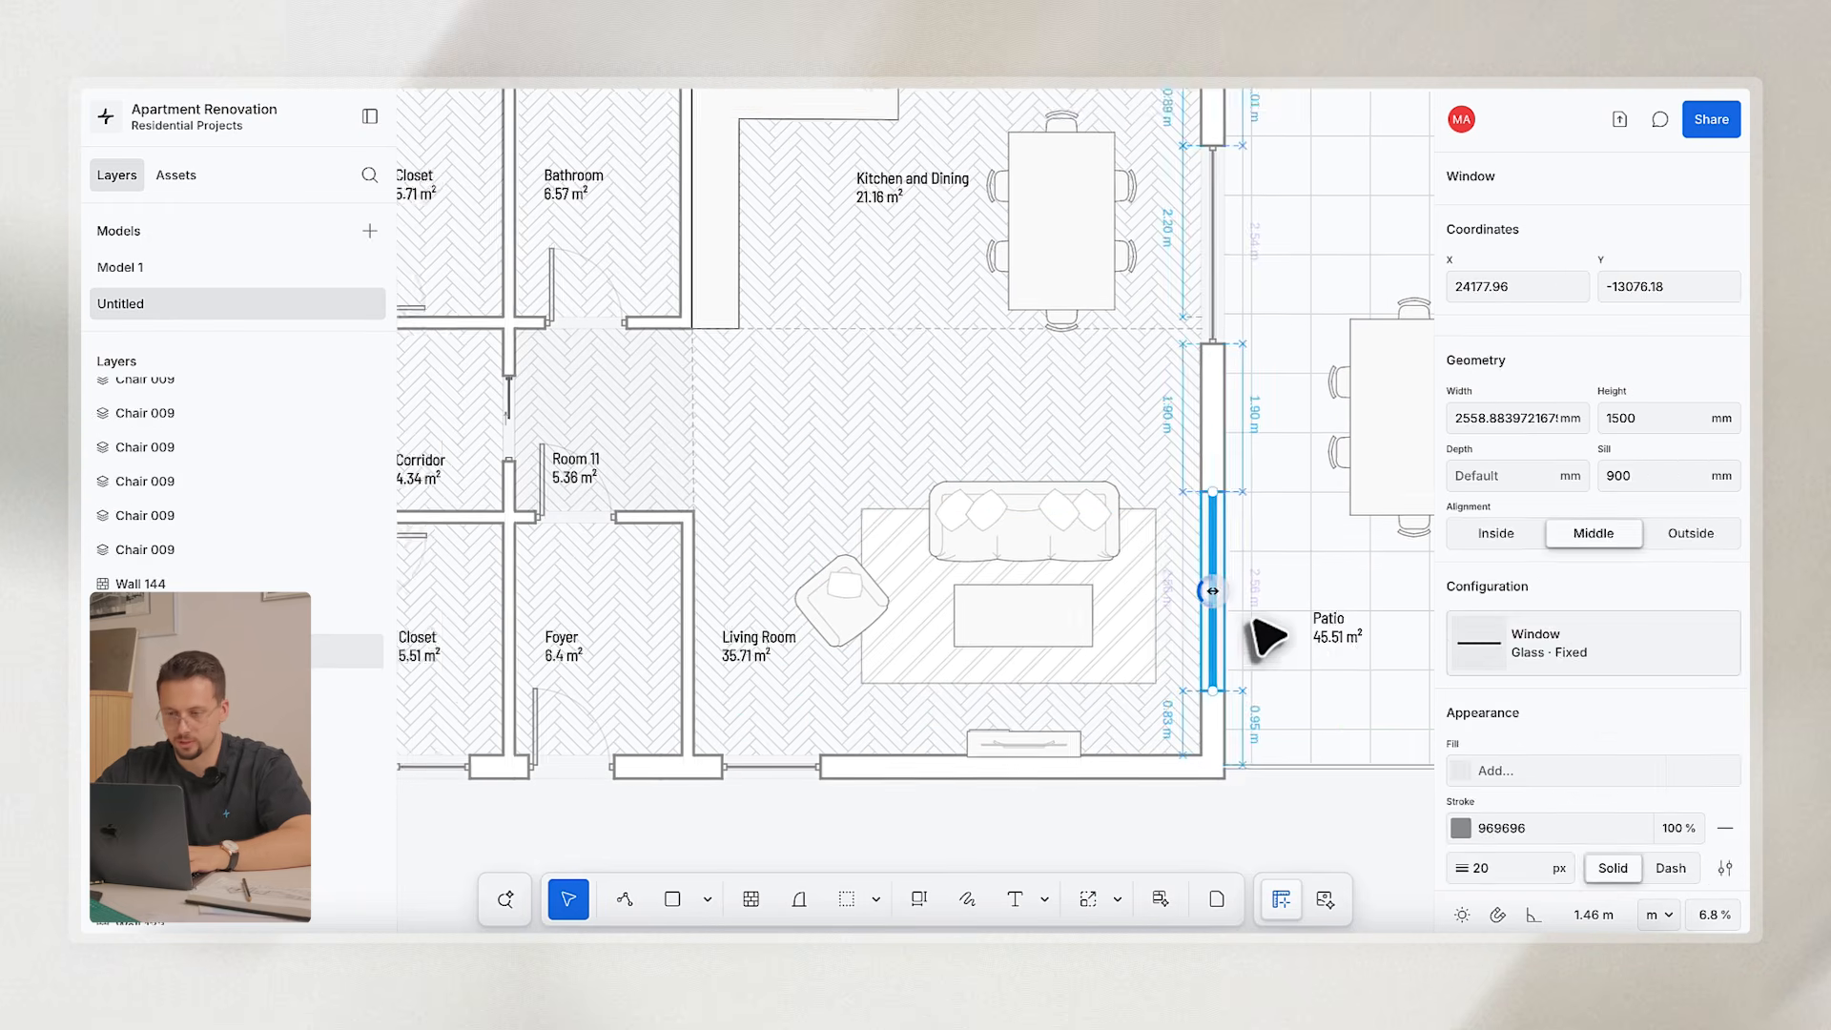
scroll(1255, 616, "right", 1)
left_click(1193, 745)
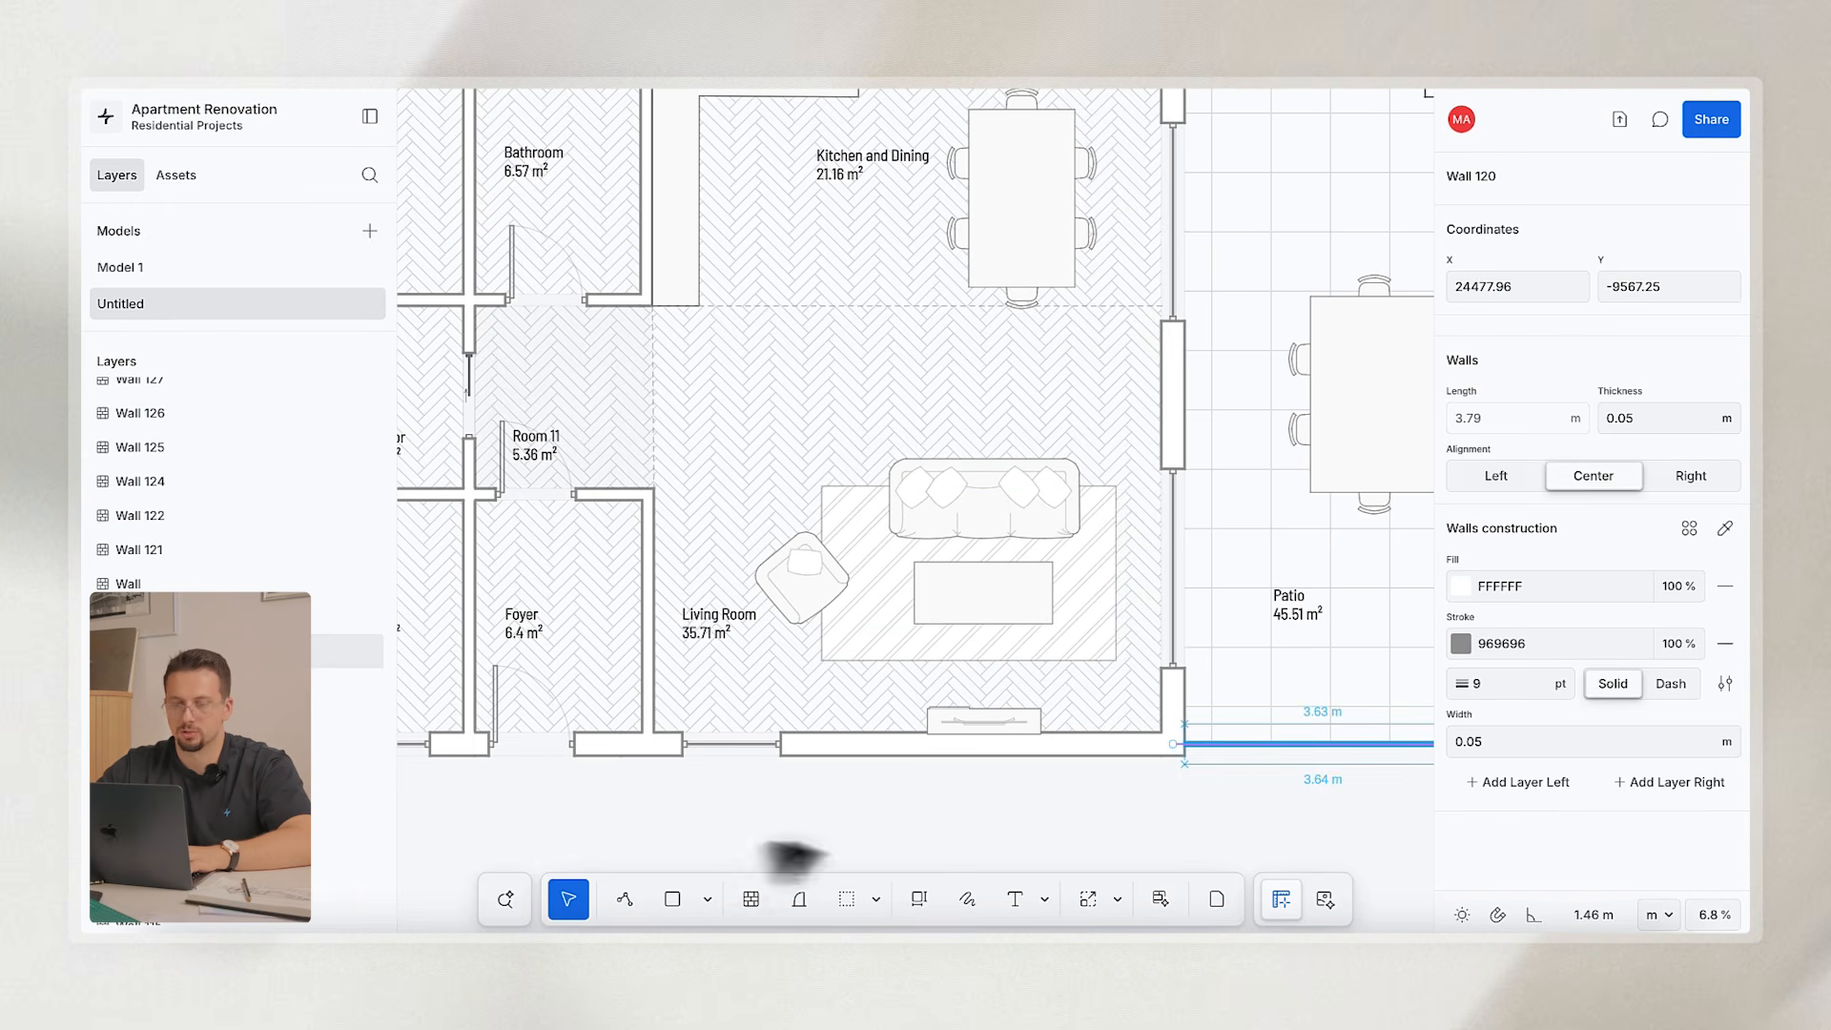
left_click(810, 839)
scroll(730, 777, "up", 2)
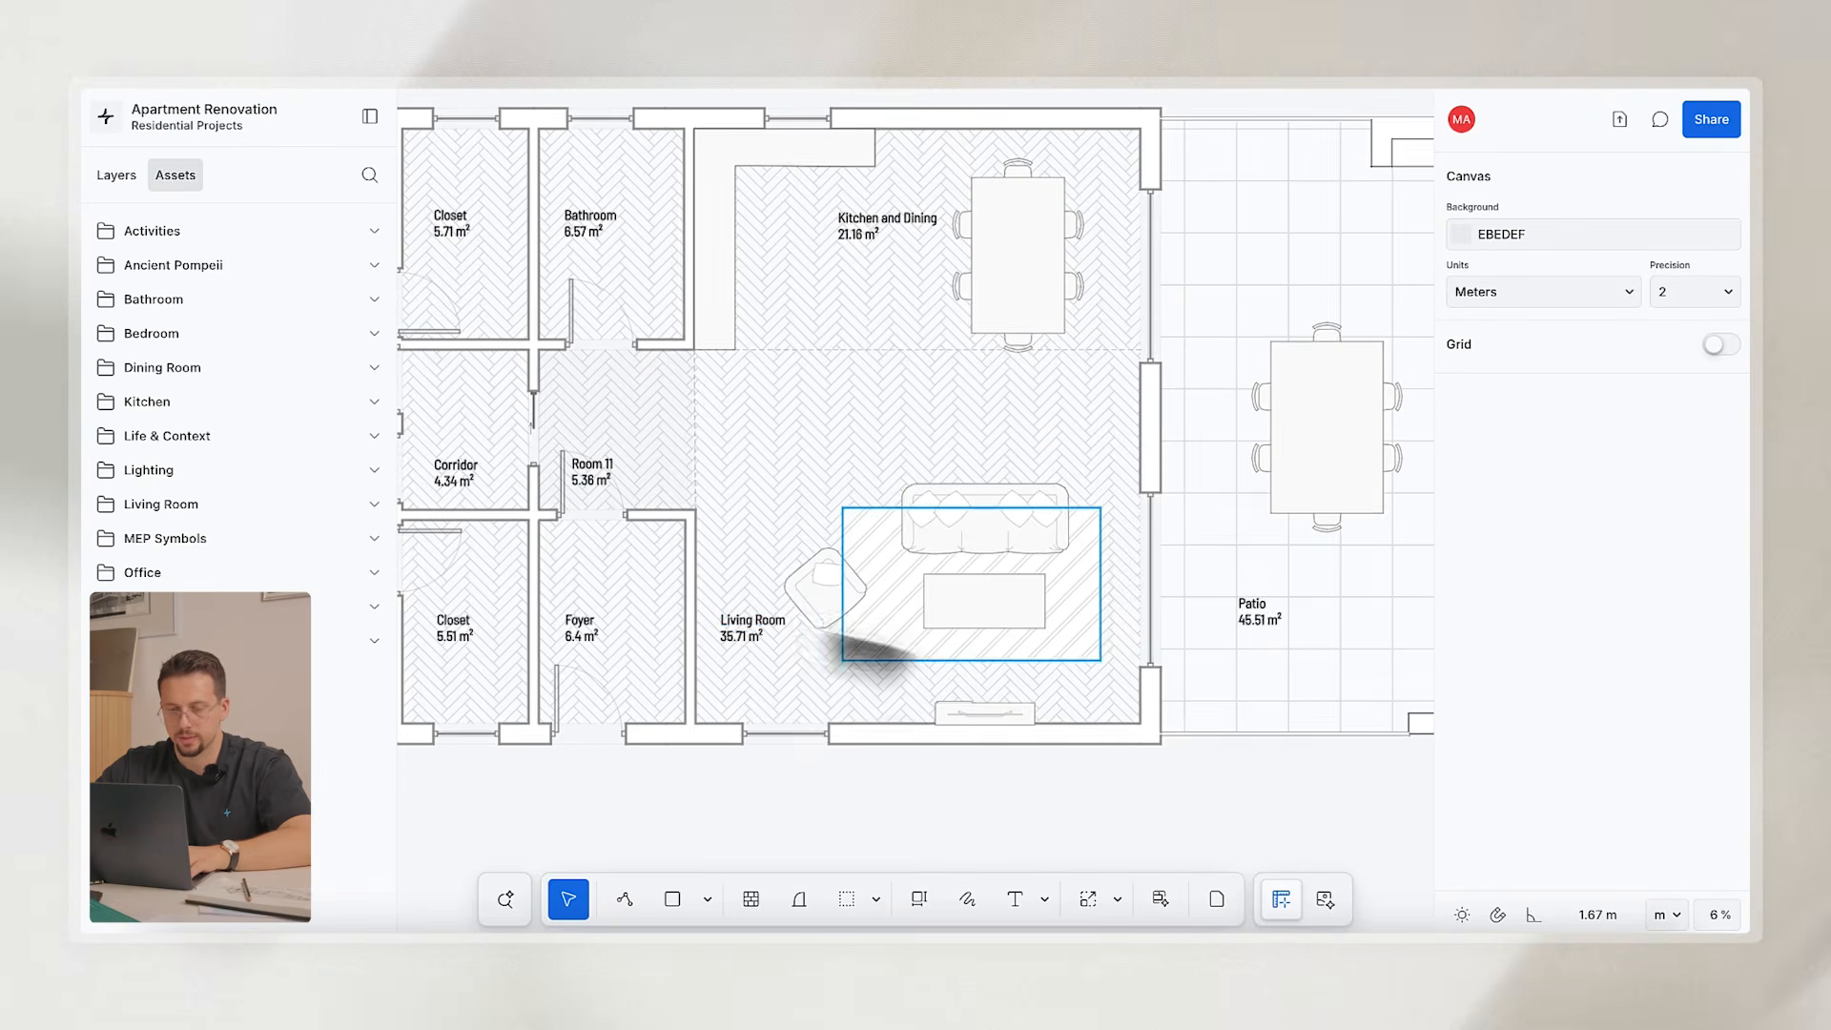
Move the Living Room label to the open floor above the armchair, clear of the rug and furniture.
left_click_drag(755, 629, 839, 462)
left_click(858, 797)
scroll(1071, 764, "up", 5)
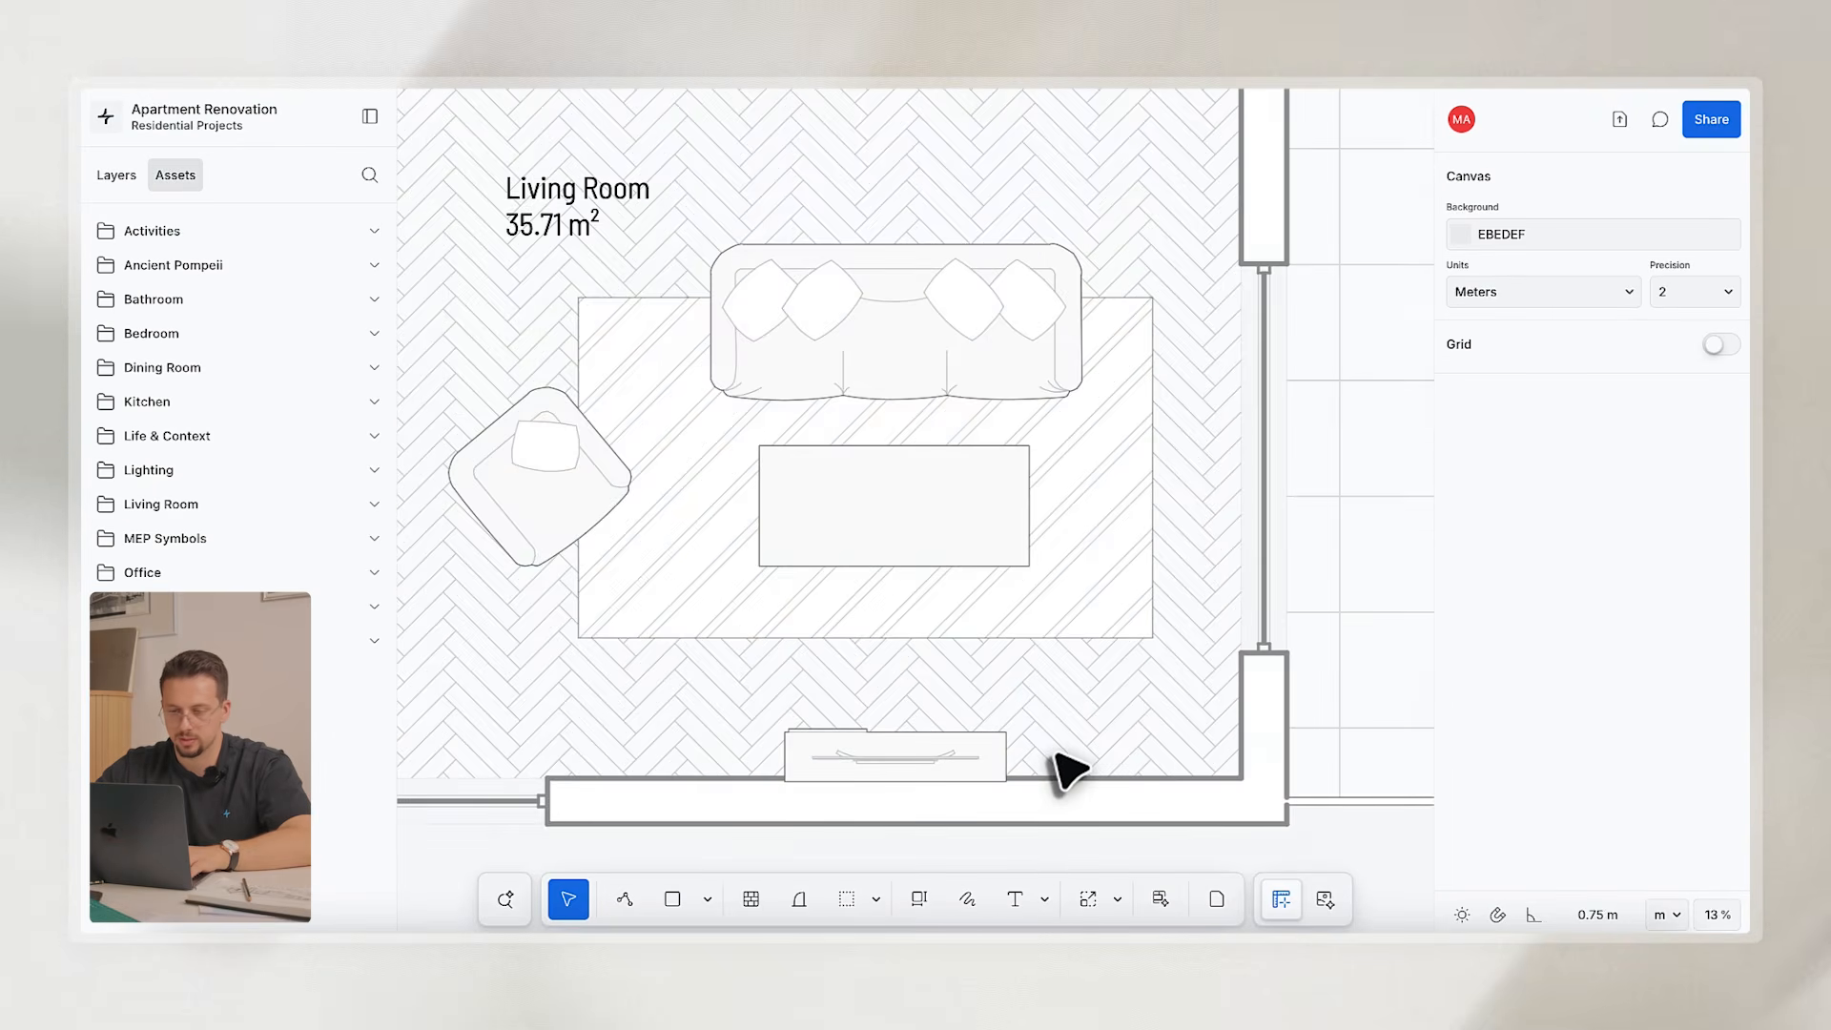
left_click(897, 717)
scroll(911, 733, "down", 5)
left_click(916, 826)
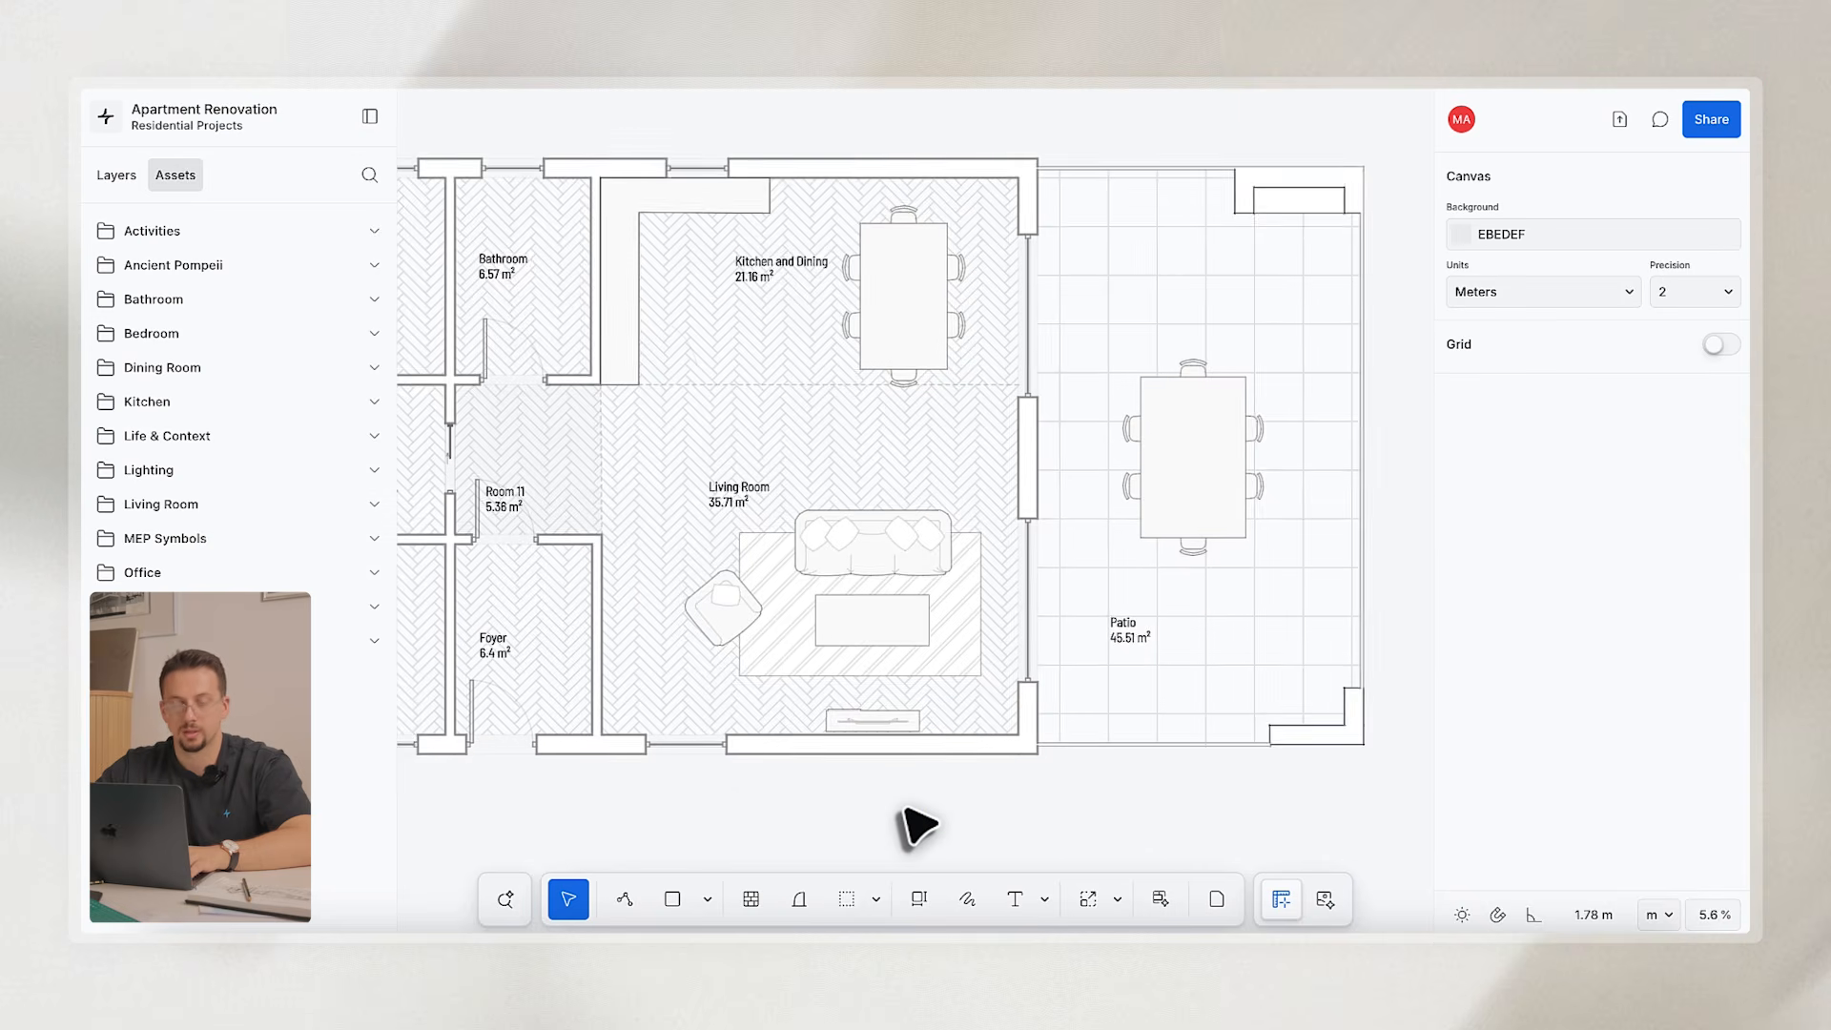
Place Sink 013, rotated 90°, in the Bathroom's lower corner along the wall shared with the kitchen.
scroll(916, 826, "down", 2)
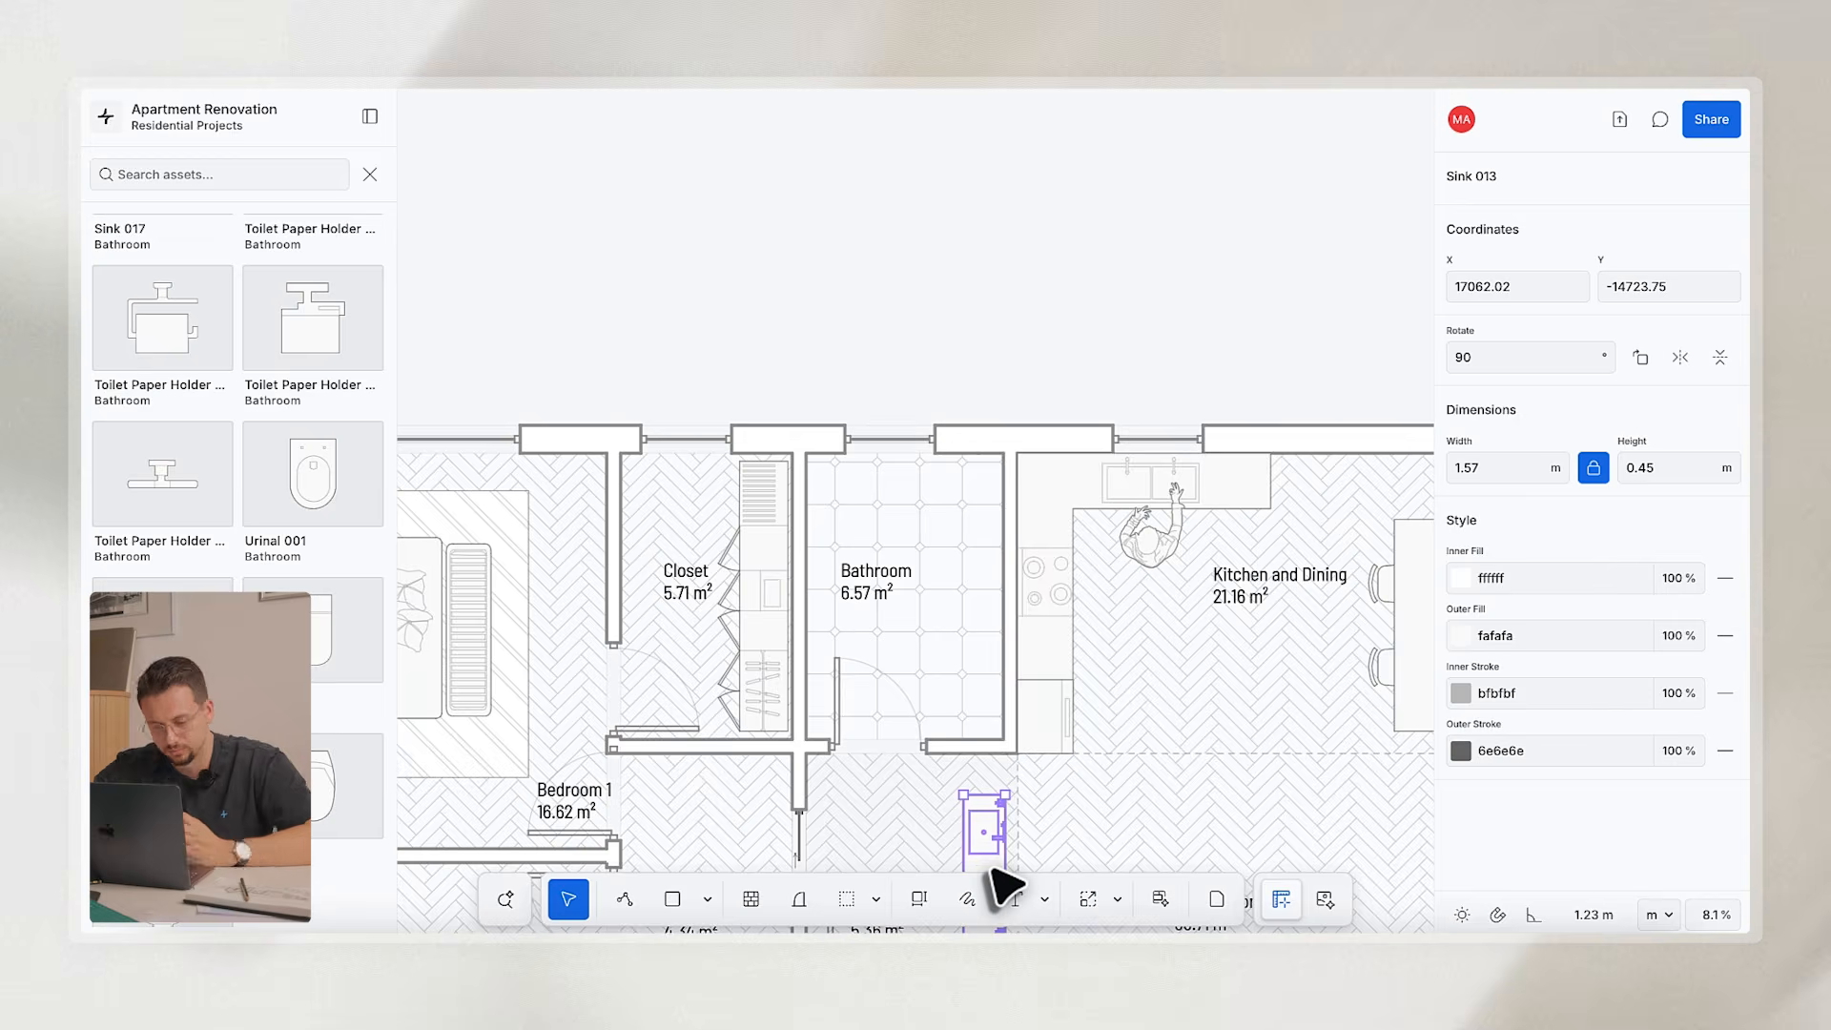
scroll(969, 667, "down", 3)
scroll(968, 753, "up", 3)
left_click_drag(968, 756, 981, 506)
left_click(964, 610)
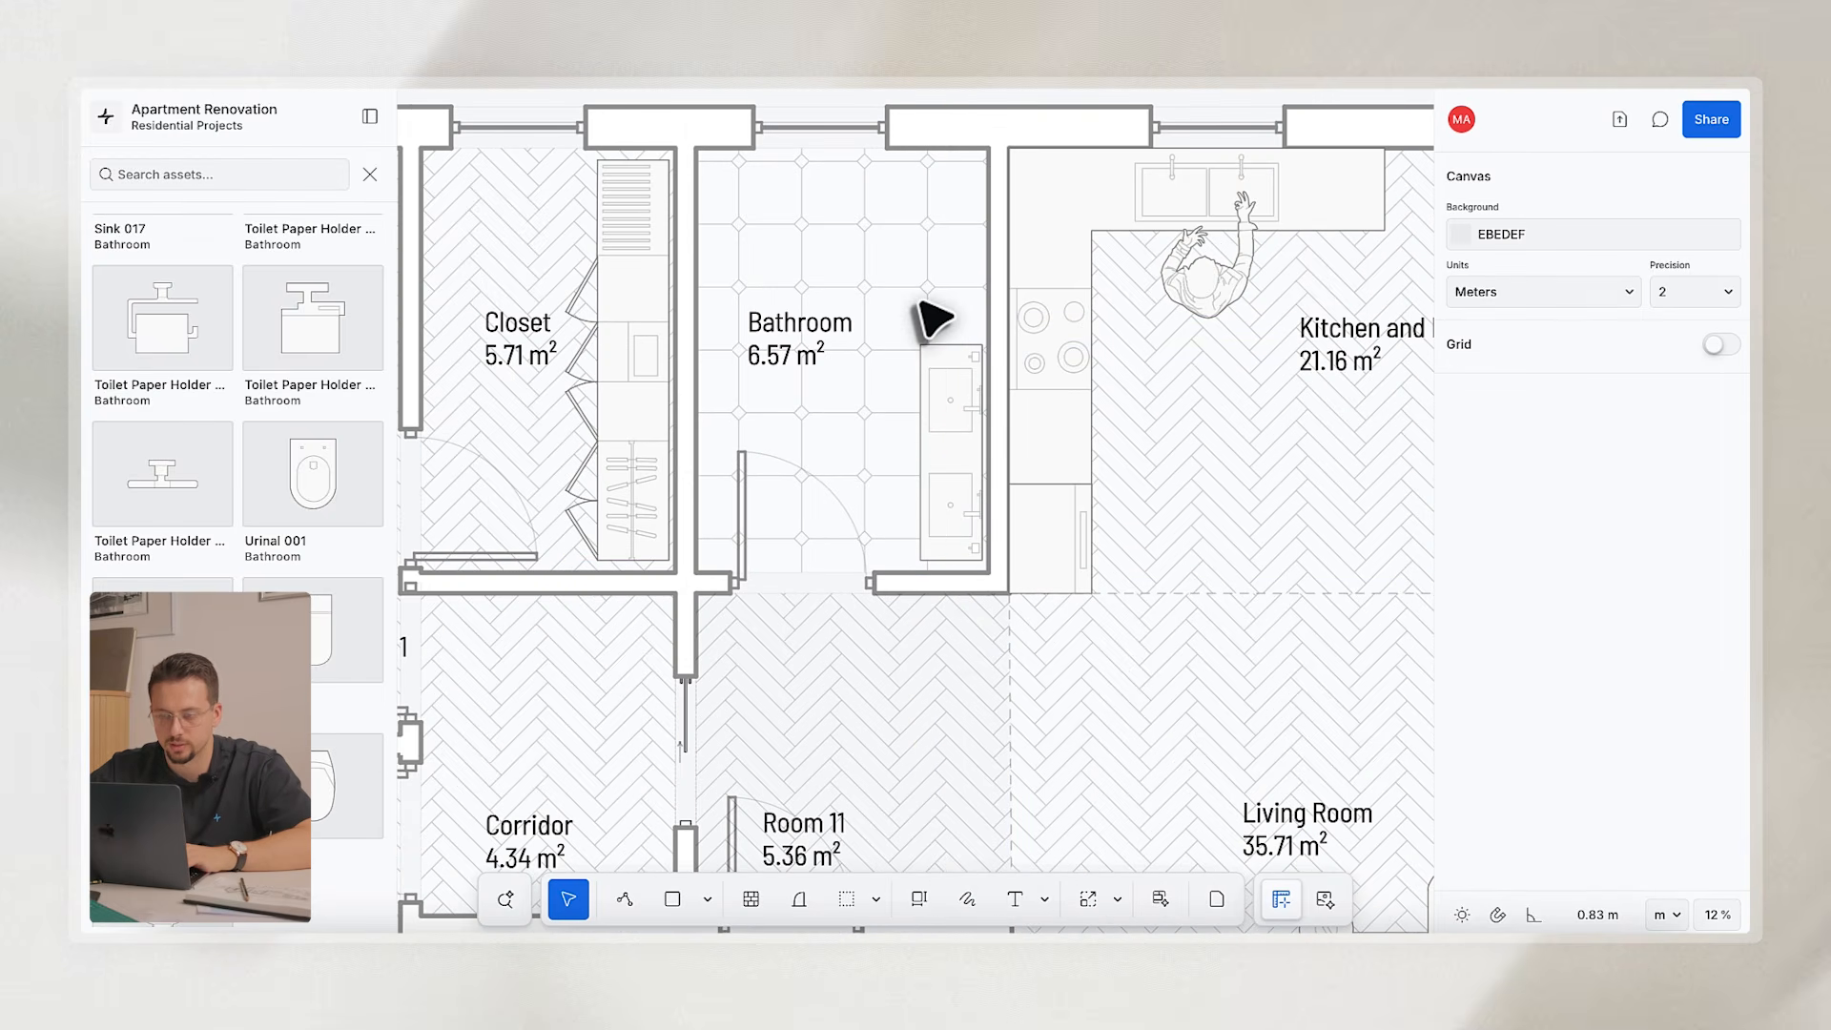
Draw a partition wall across the Bathroom above the sink and set its thickness to 0.15 m.
key("w")
left_click(685, 322)
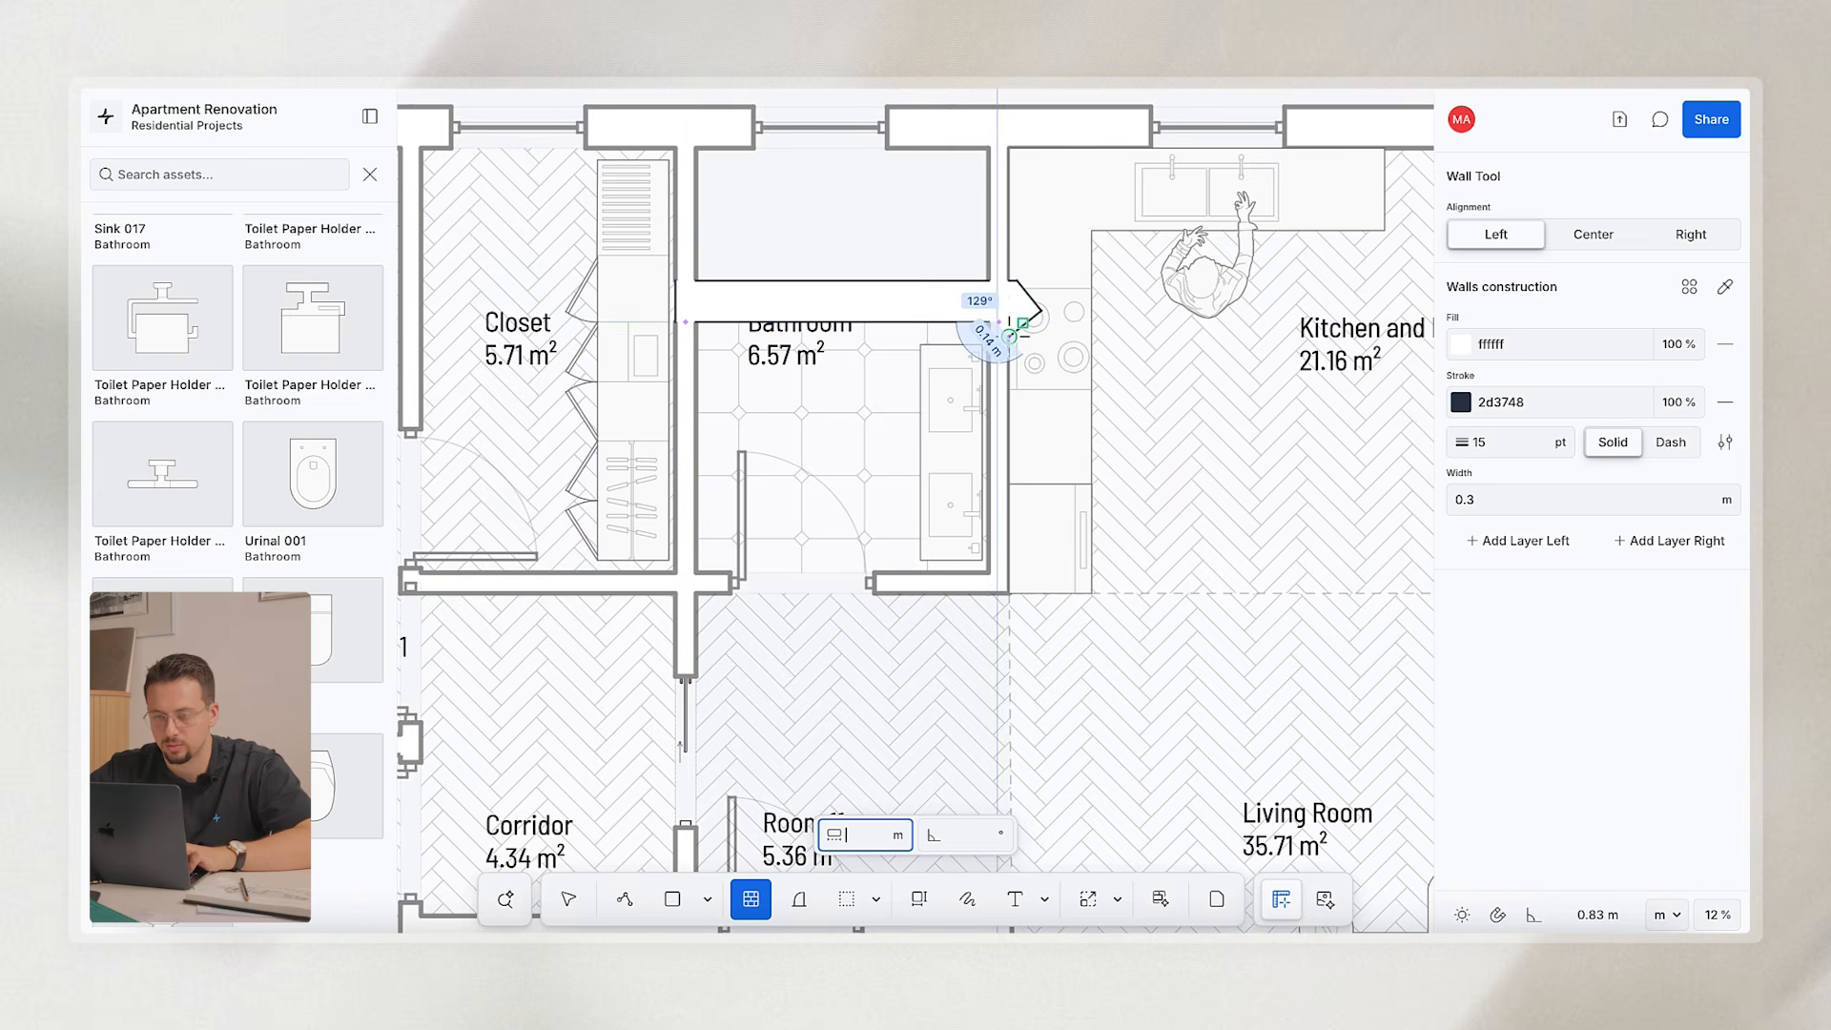
left_click(998, 321)
key("Escape")
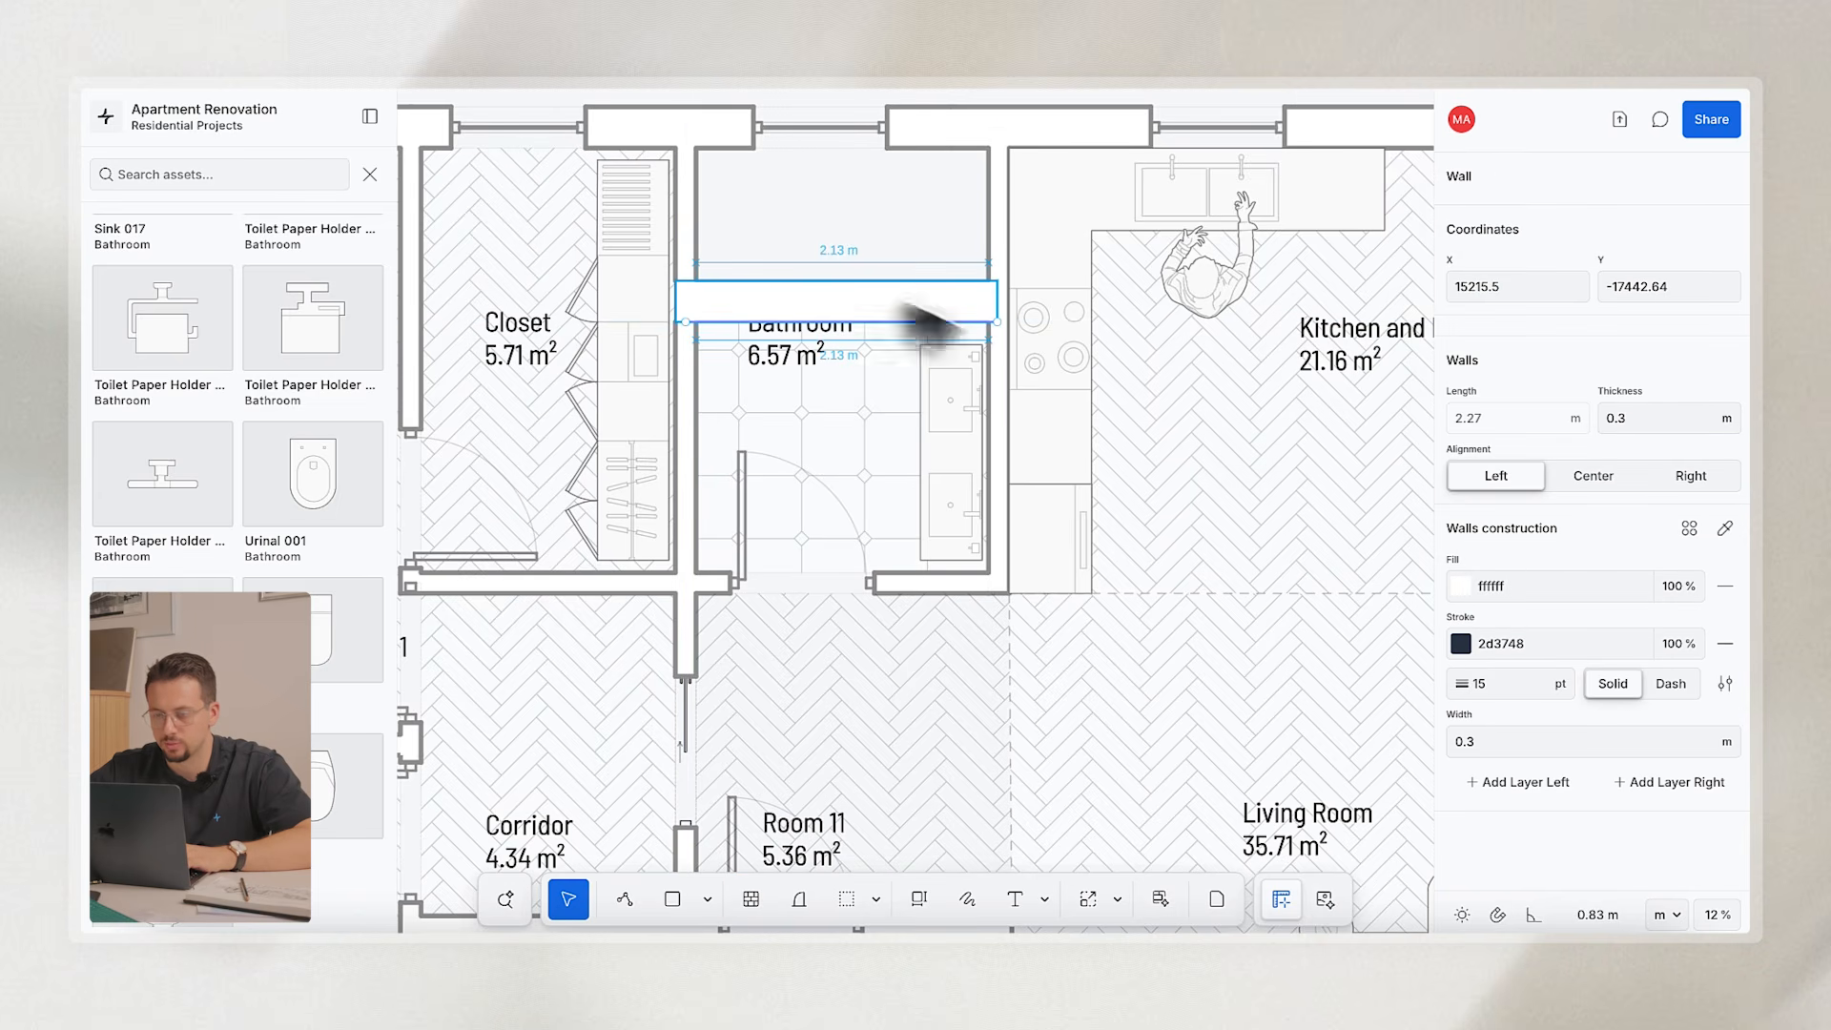
left_click(1647, 417)
type(".1")
key("Return")
Move the Bathroom label down so it sits clear of the new partition wall.
scroll(871, 245, "up", 5)
left_click(770, 464)
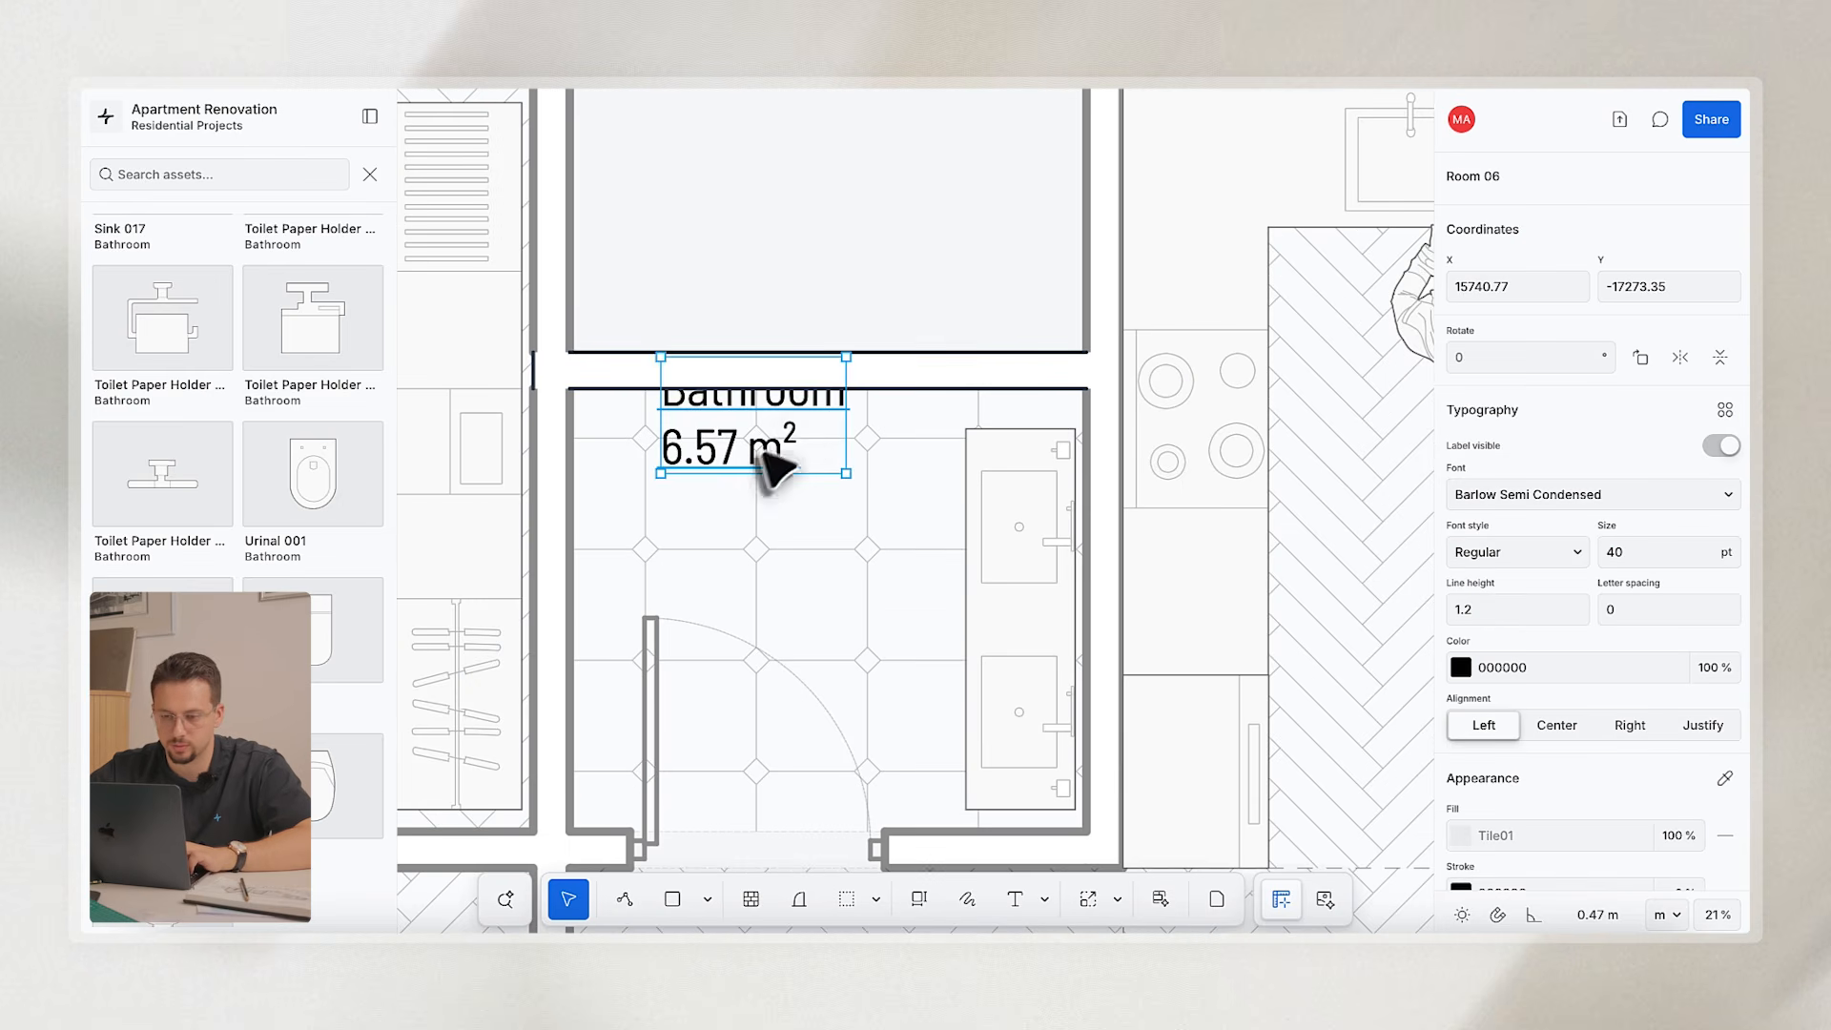
left_click_drag(771, 464, 761, 532)
left_click(1044, 377)
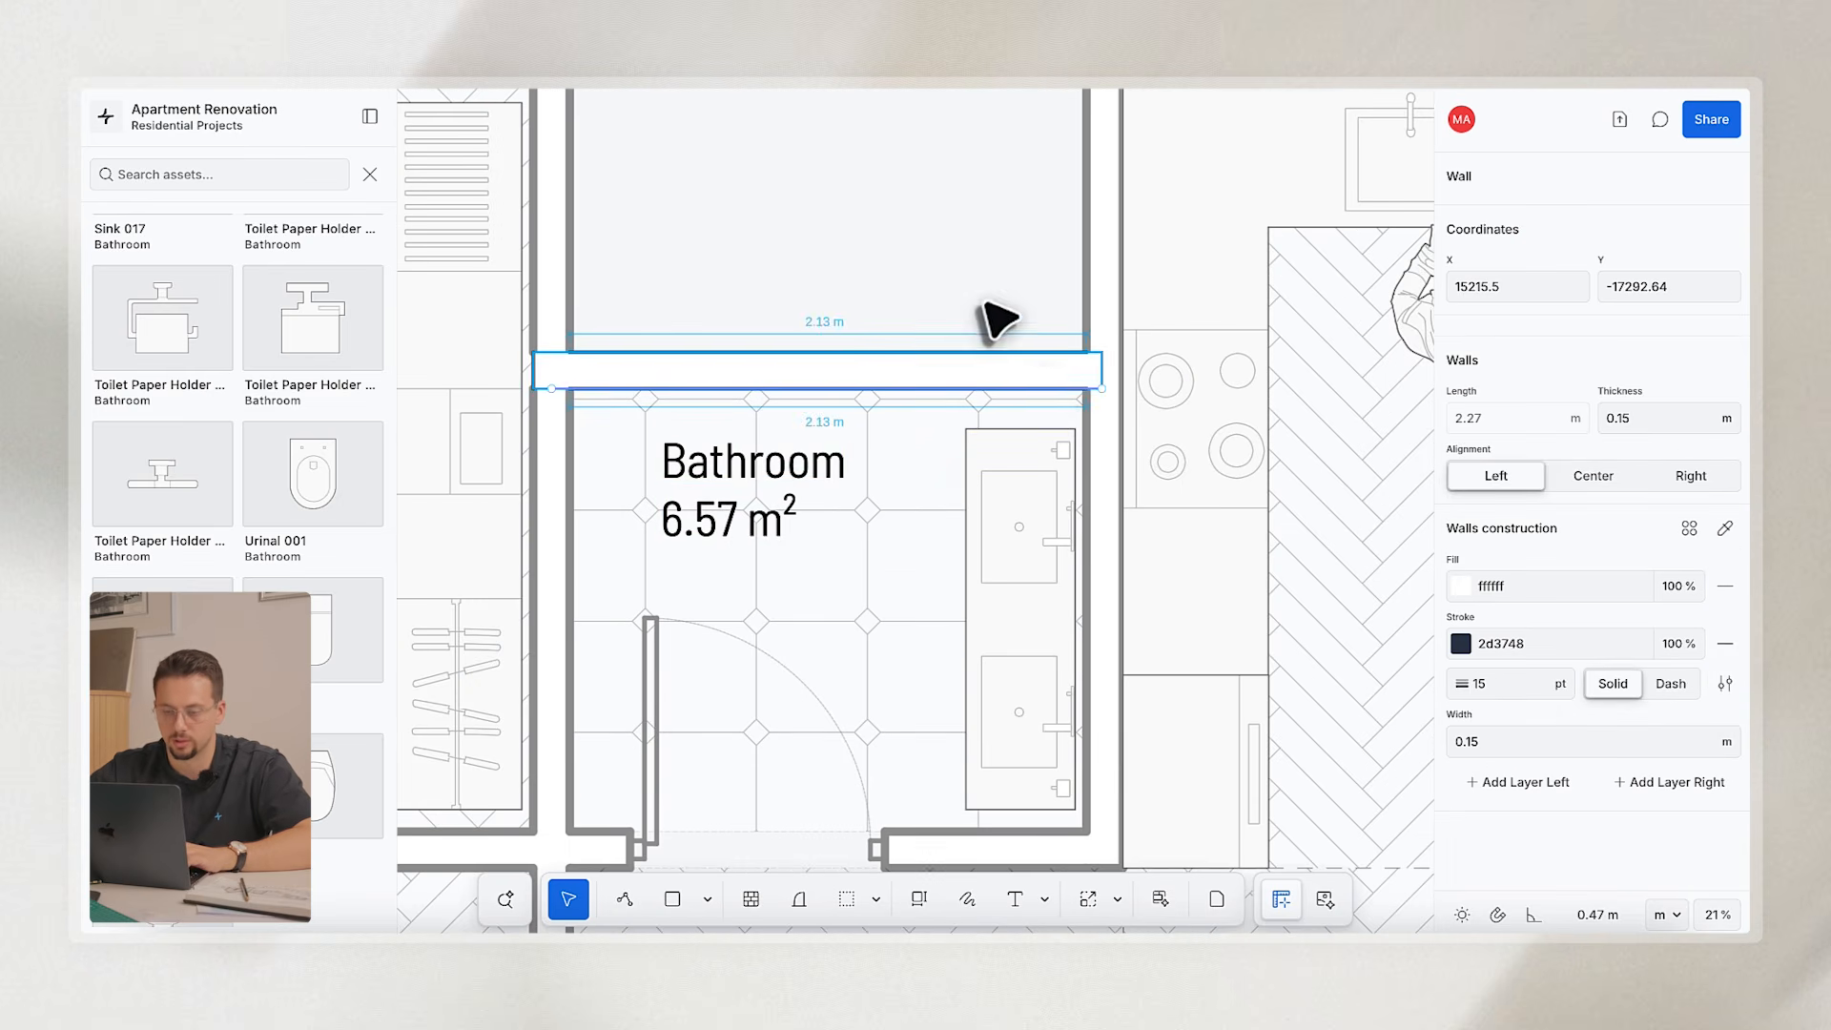
Copy the Bathroom's hinged door into the new partition wall.
scroll(997, 573, "up", 2)
left_click(675, 806)
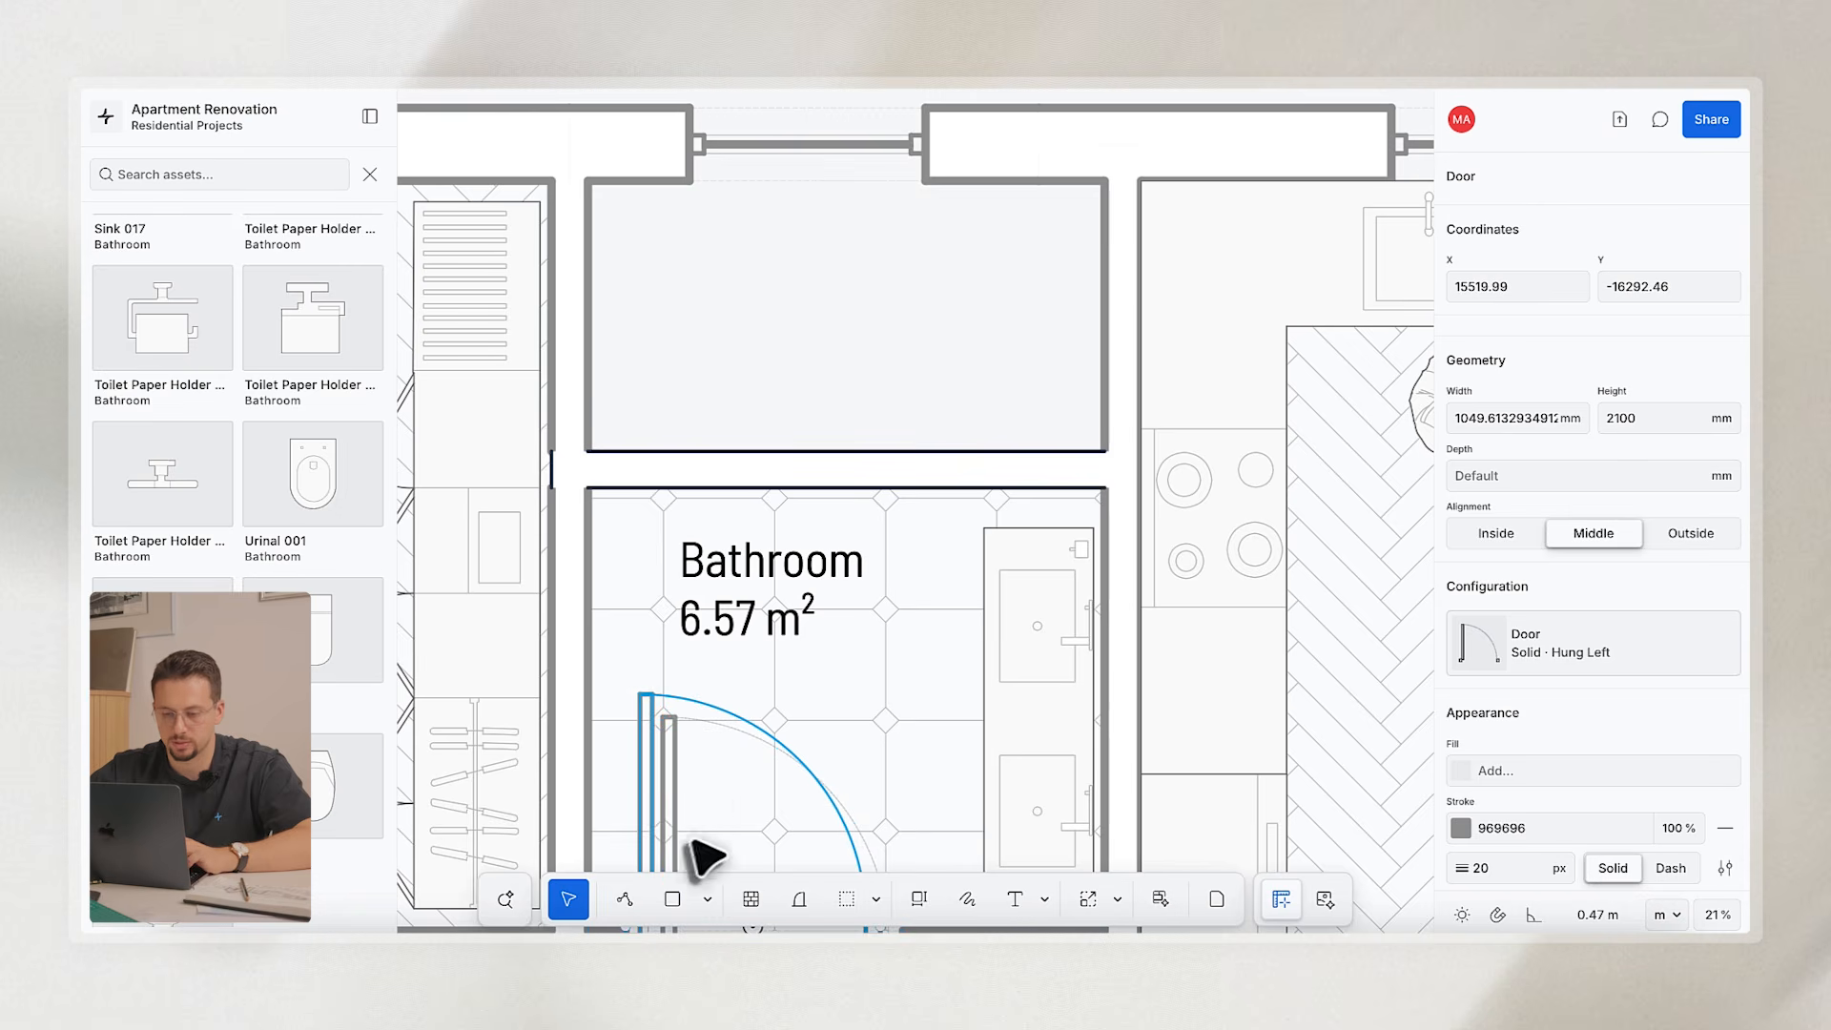
left_click_drag(646, 850, 906, 563)
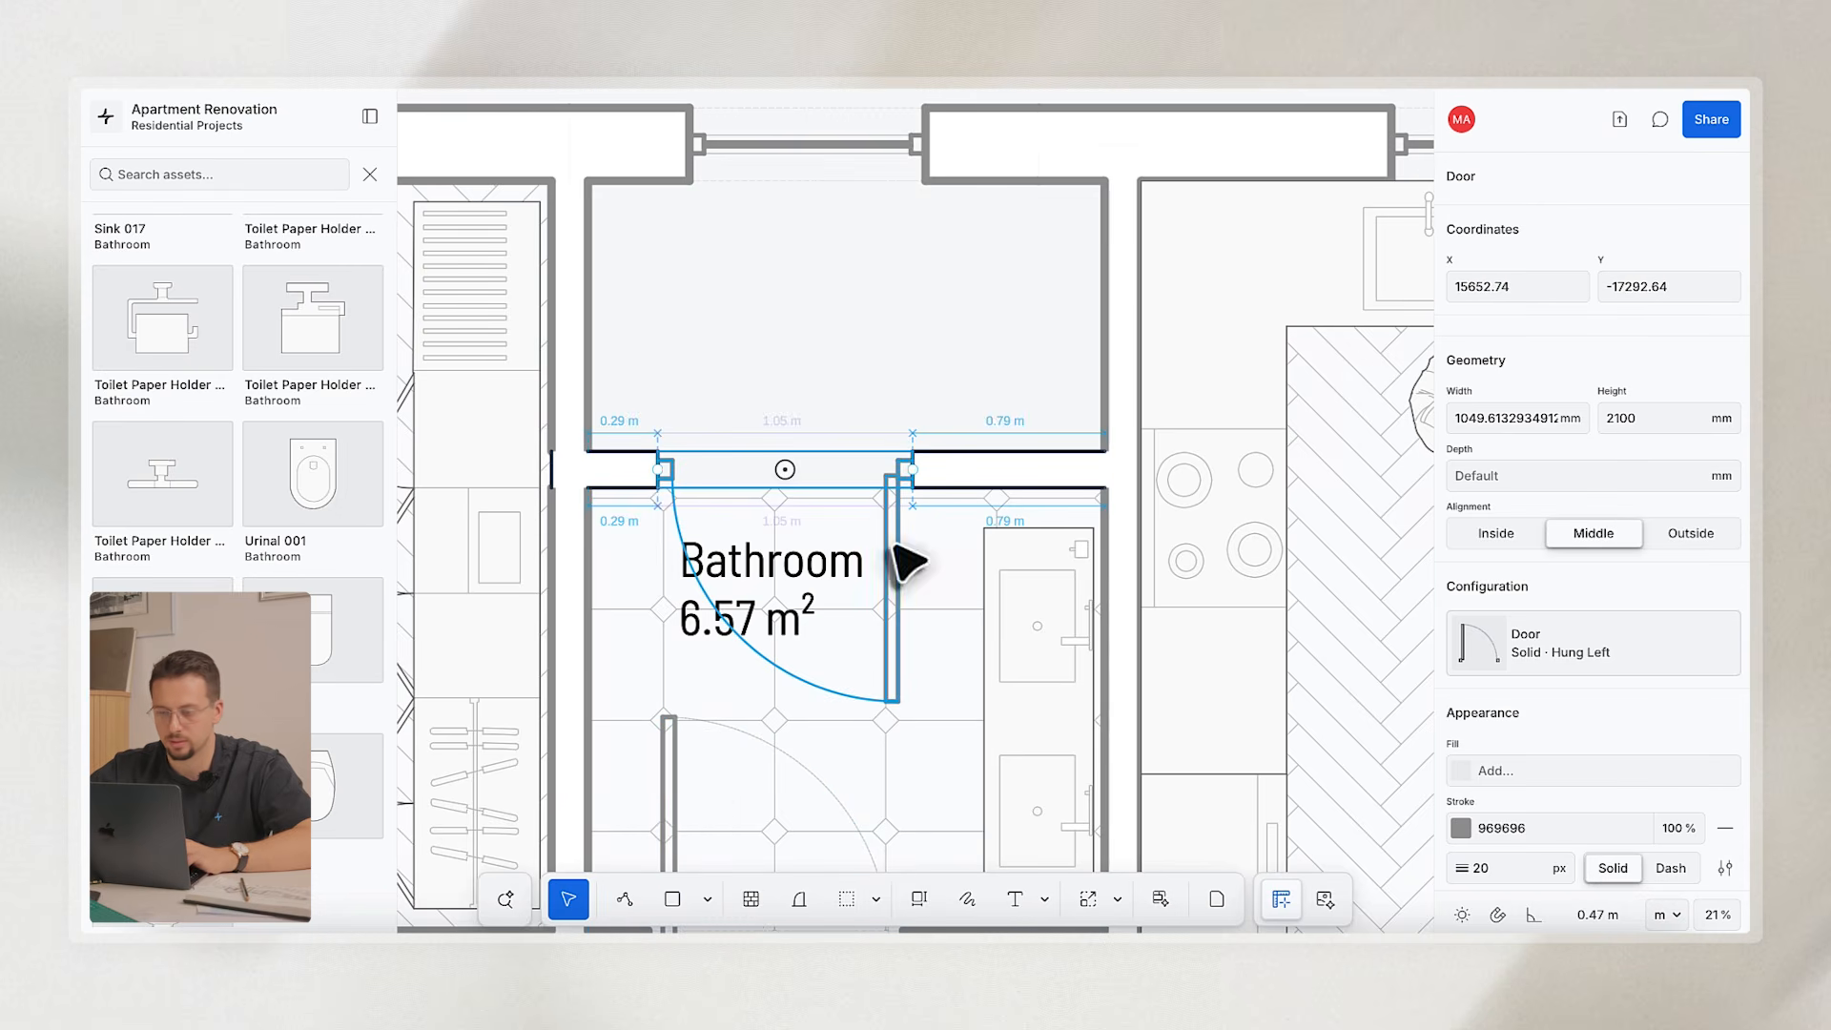
Reconfigure the partition door as a solid slide-left pocket door with a vertical pull handle.
left_click(1495, 658)
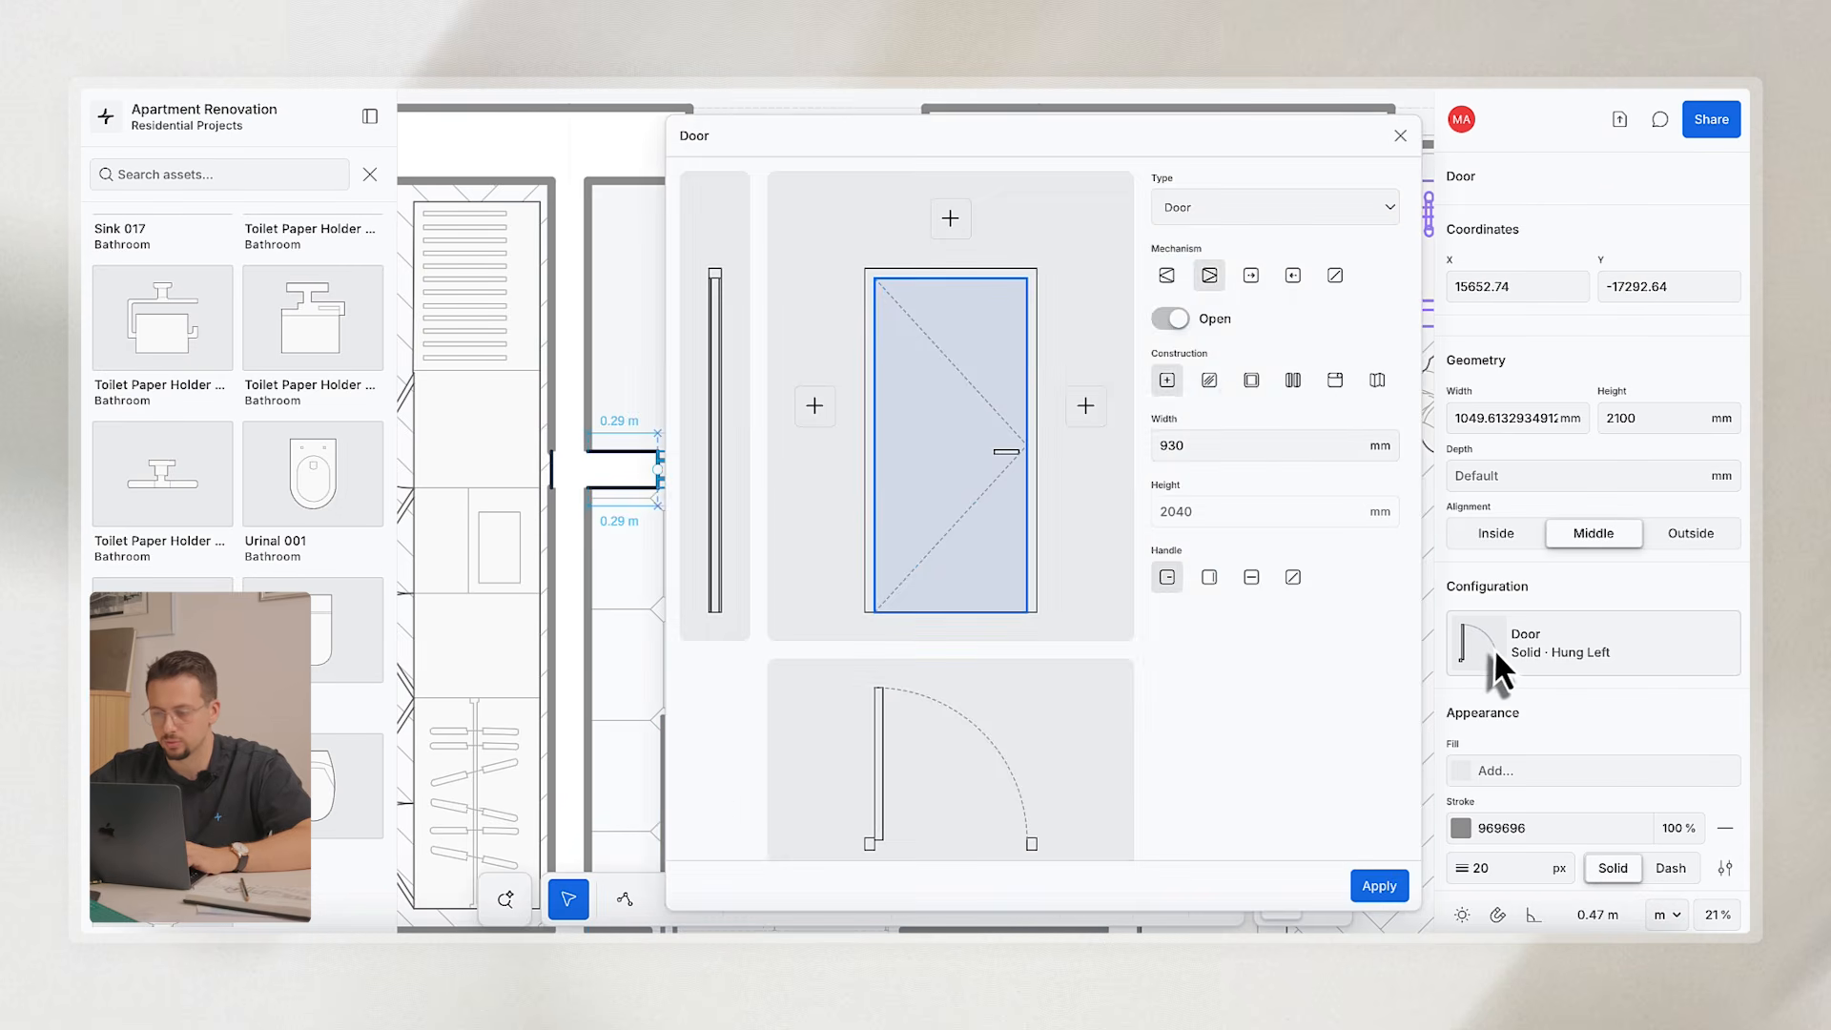
left_click(1251, 276)
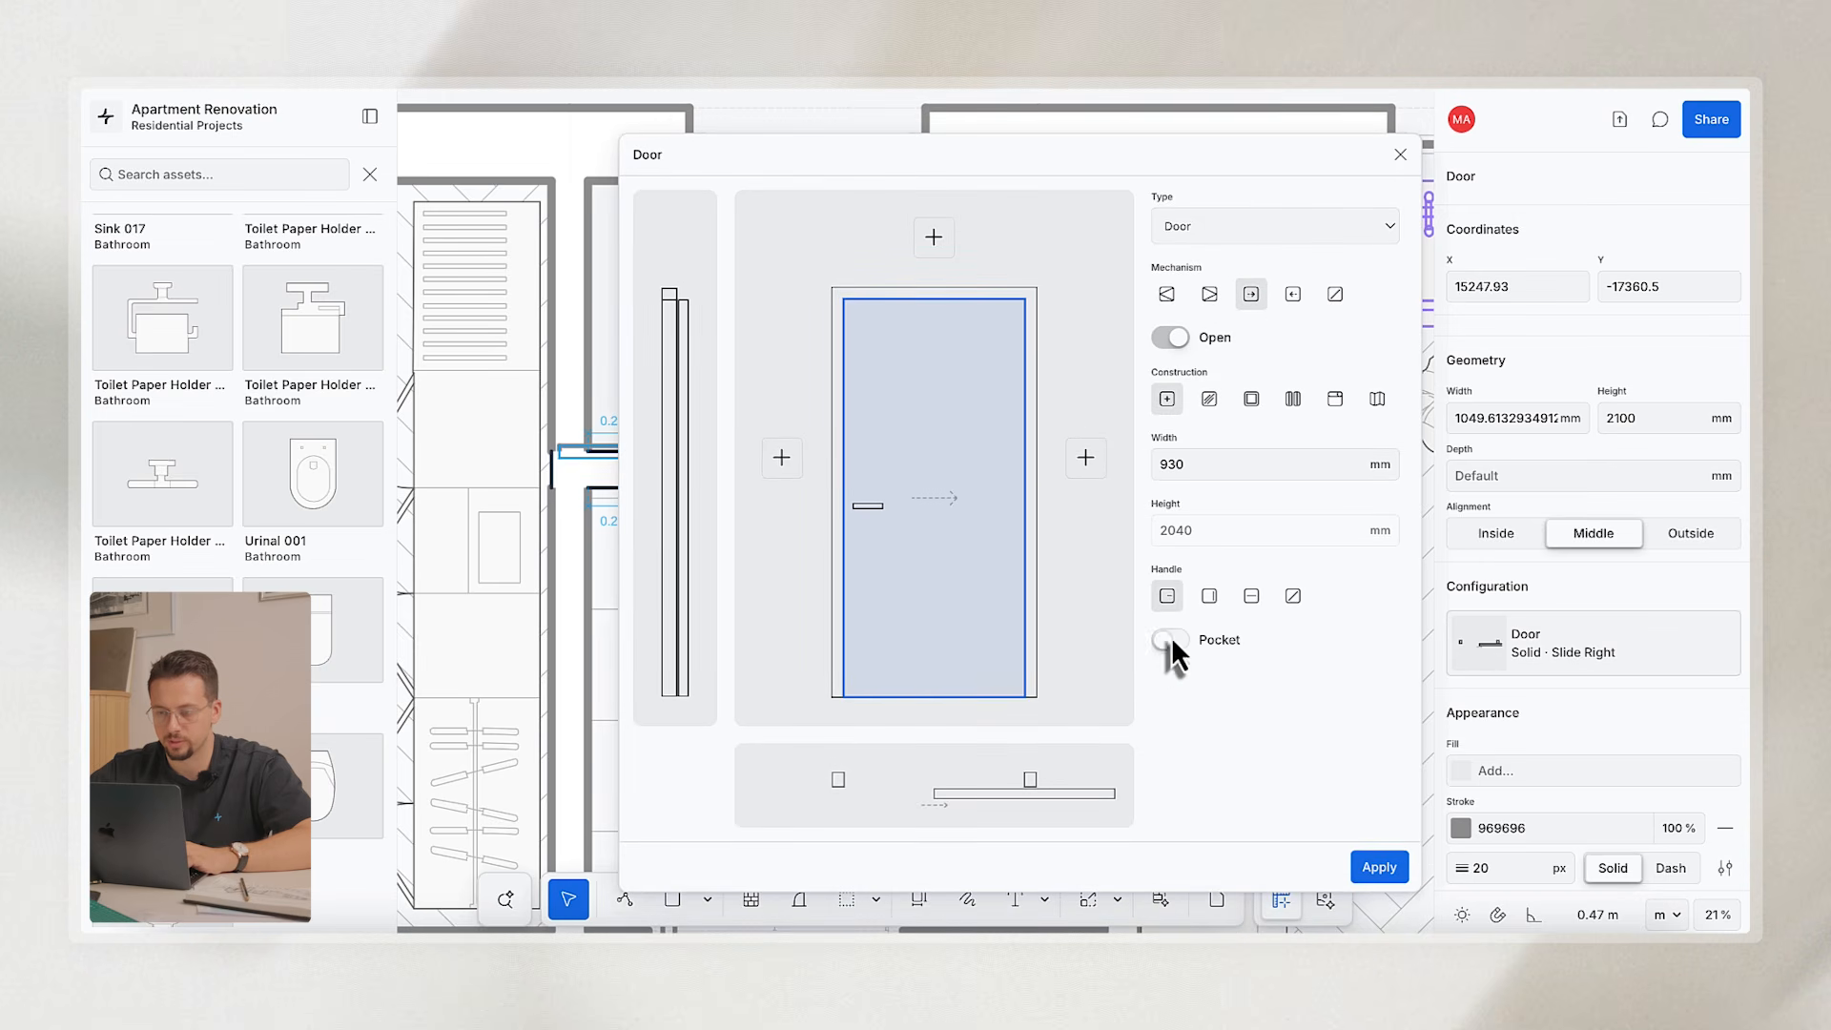
left_click(1171, 637)
left_click(1209, 596)
left_click(1380, 861)
left_click(1293, 300)
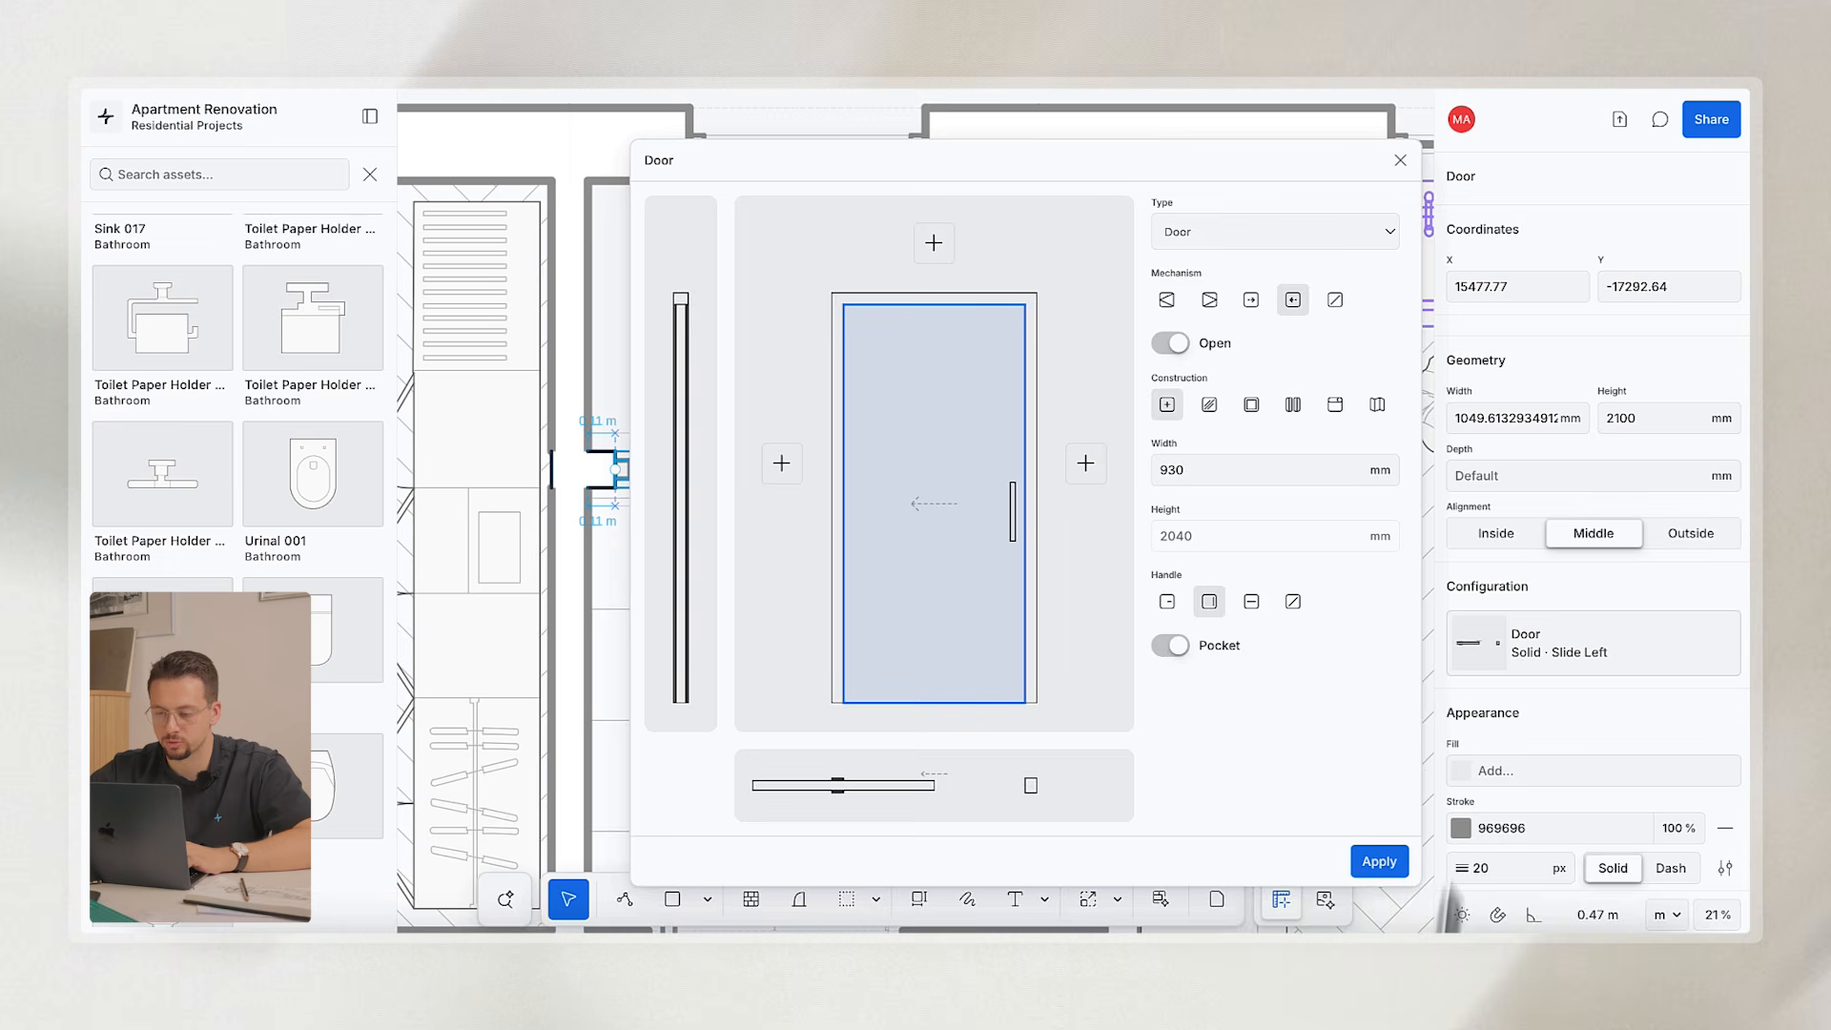
left_click(1382, 863)
left_click(812, 384)
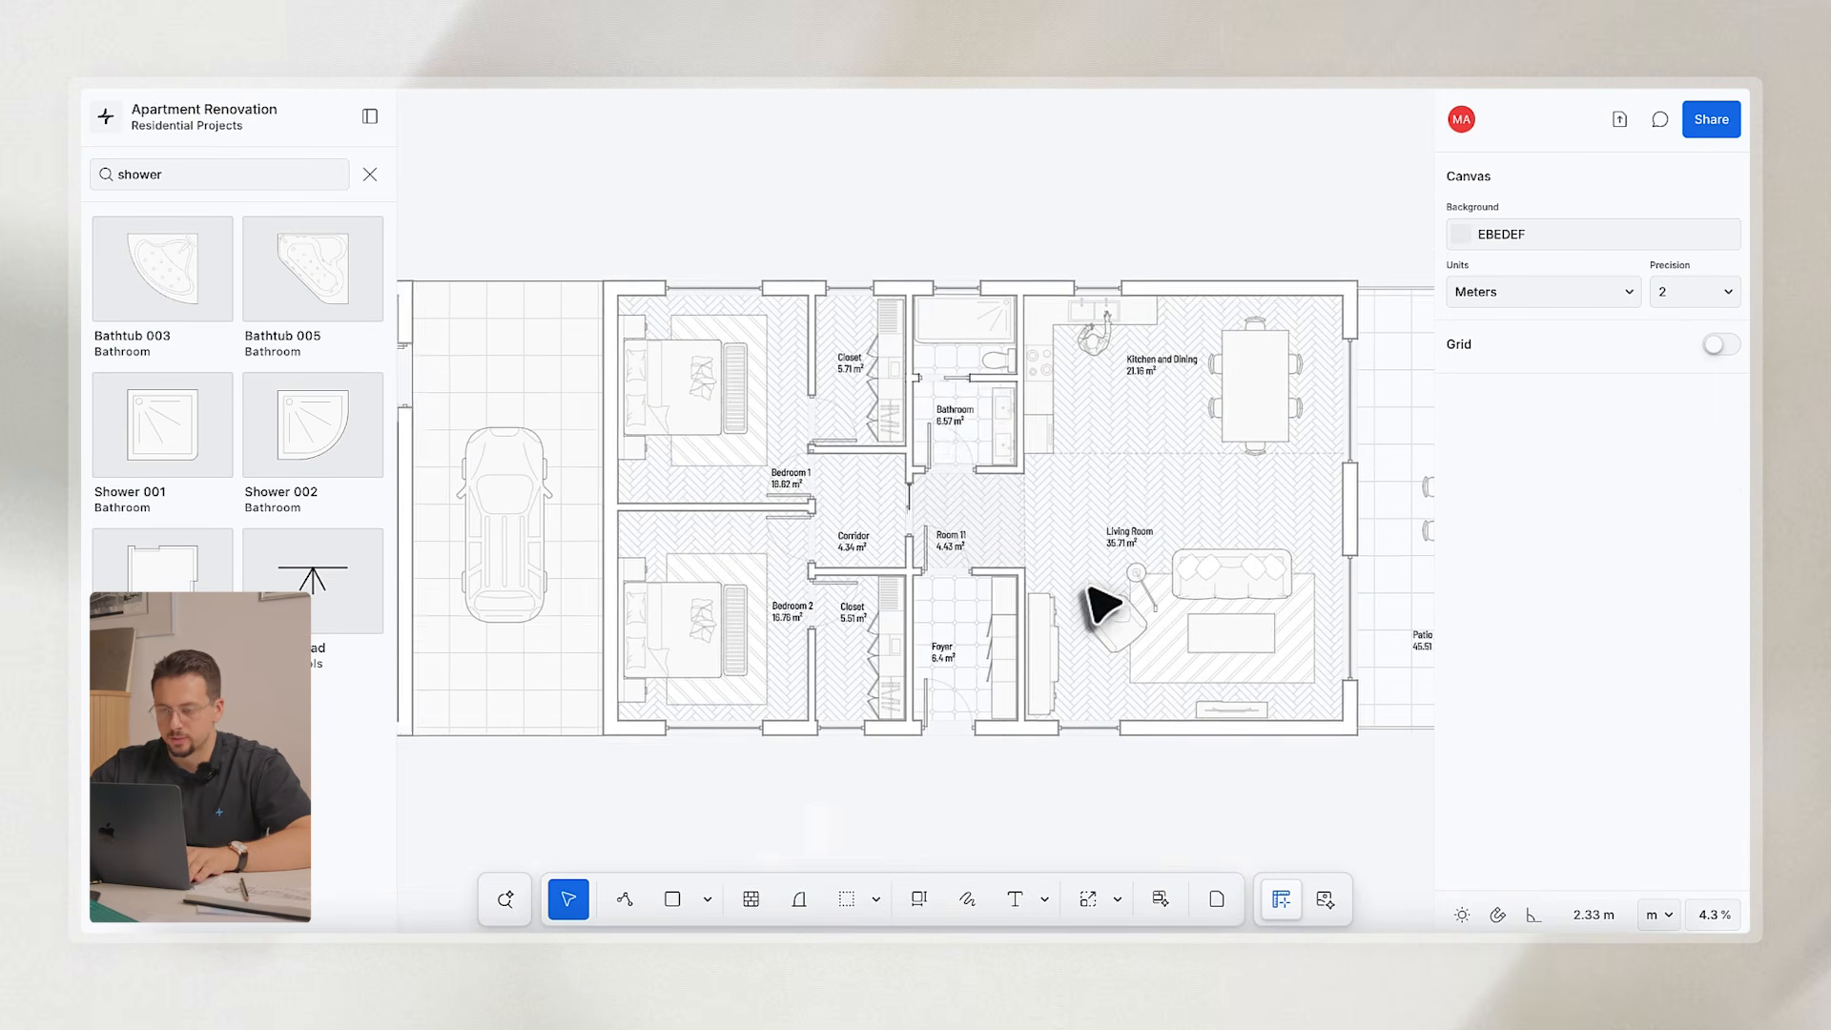
Clear the shower asset search and hide the side panels to free up the canvas.
scroll(1096, 601, "right", 2)
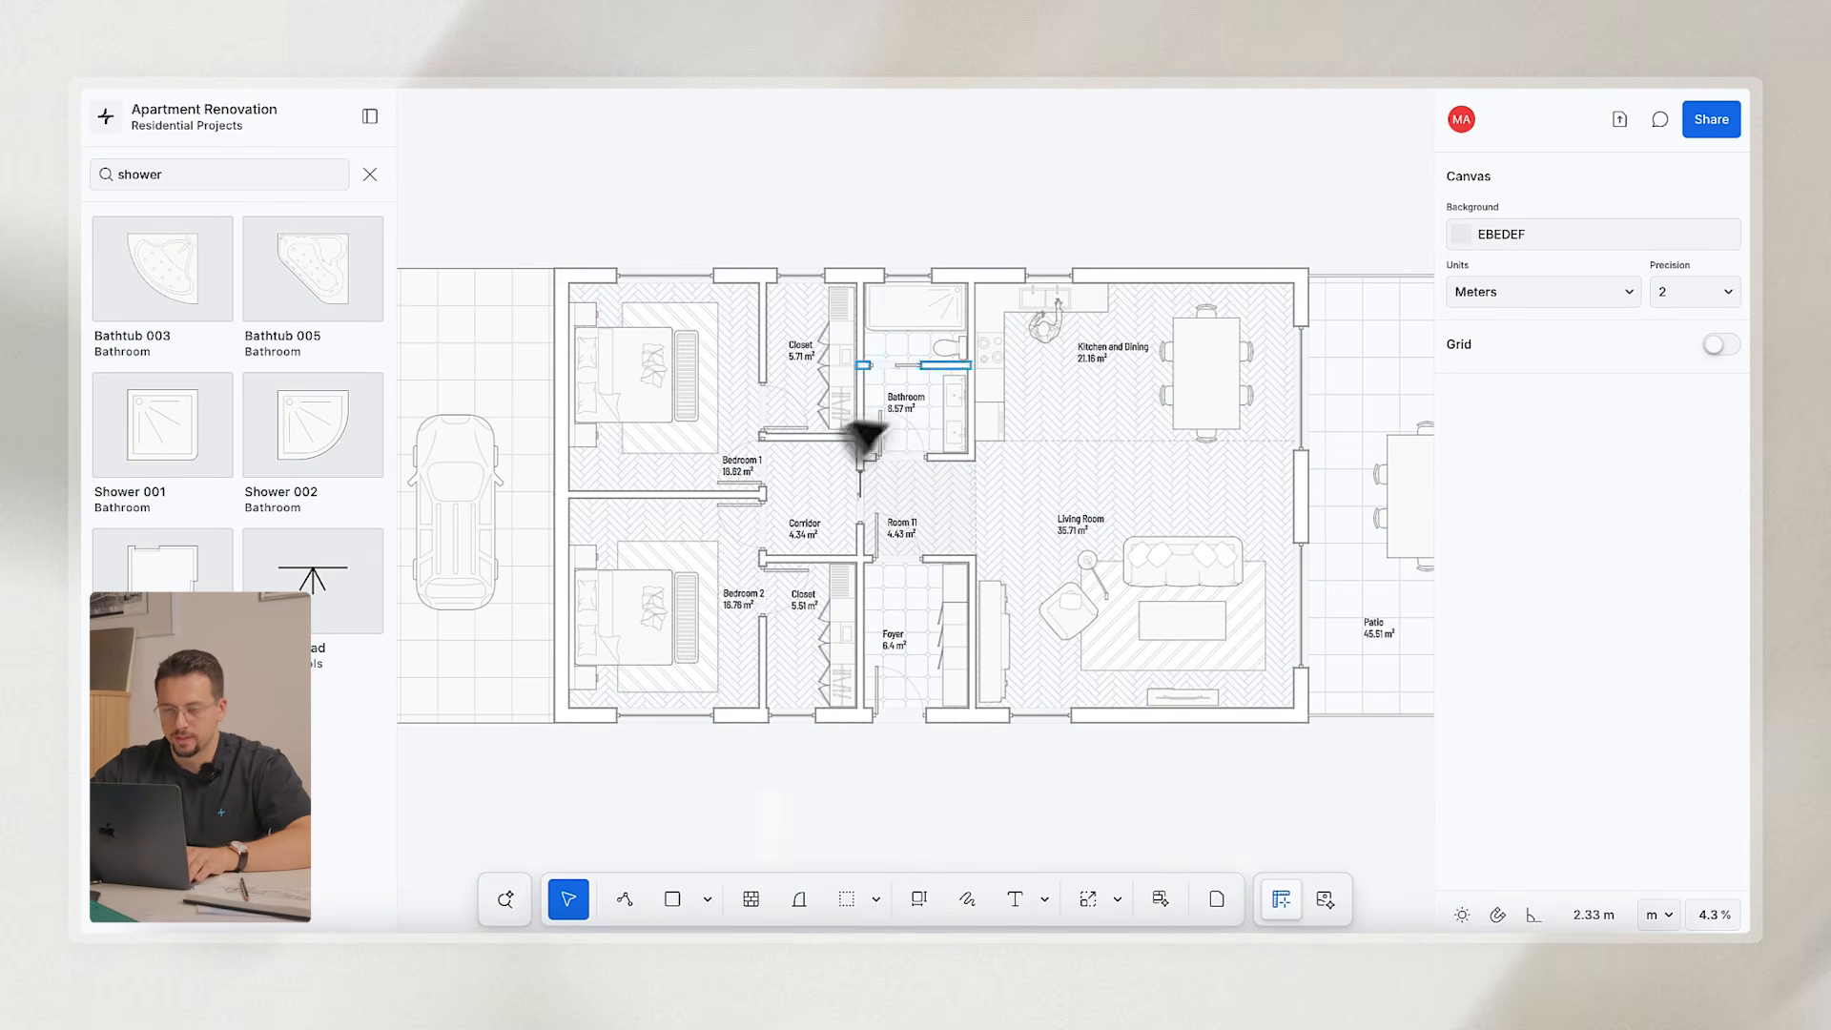
left_click(370, 176)
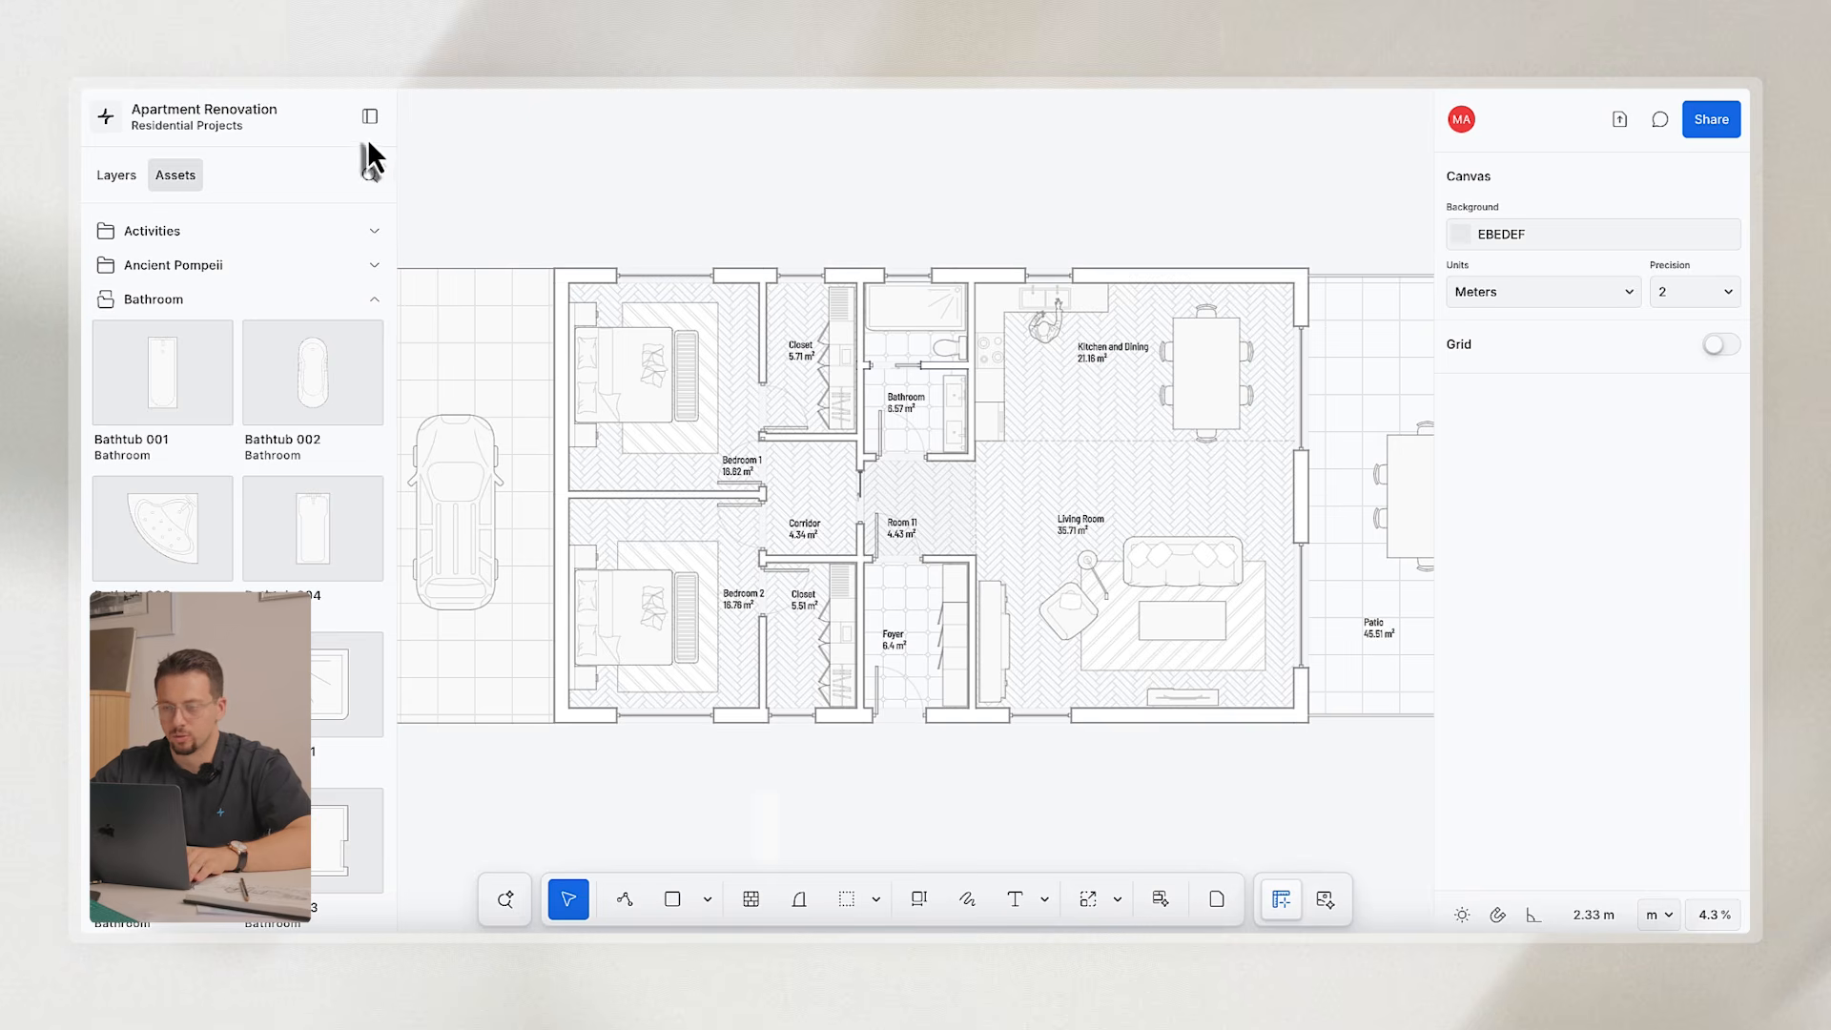
left_click(370, 116)
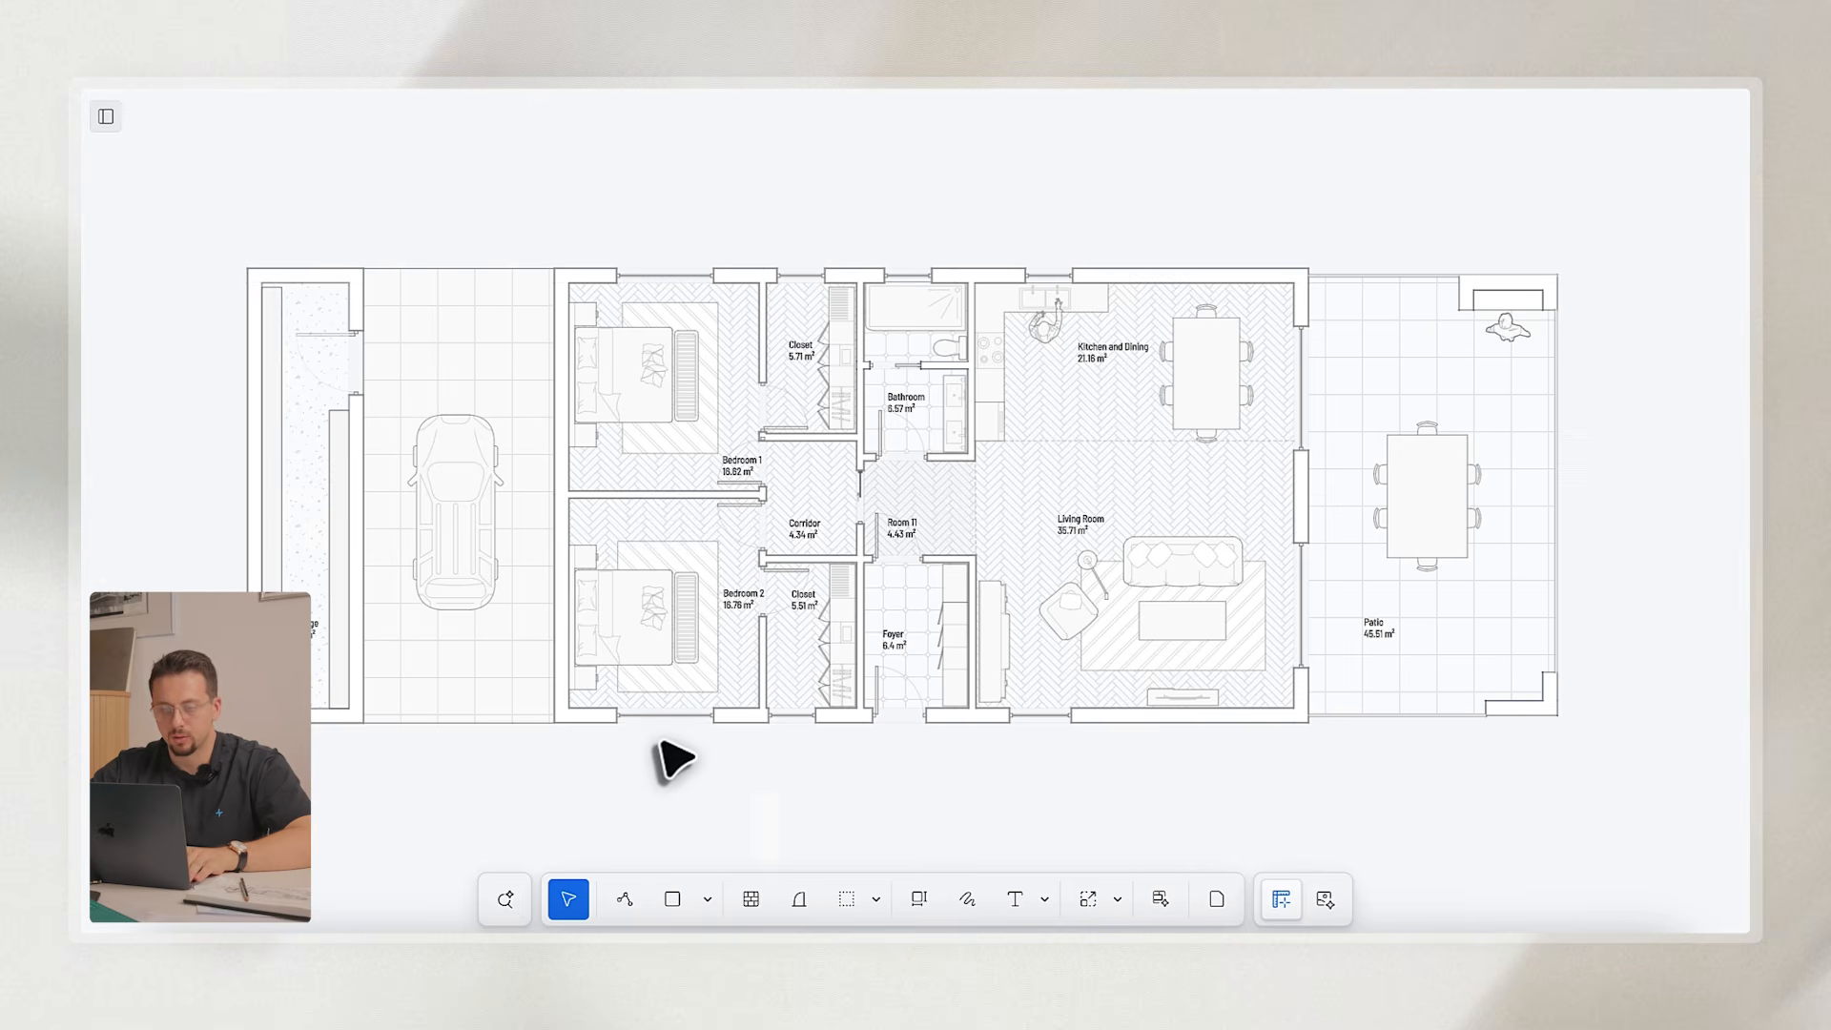
Examine the furnished plan, from the kitchen and bathroom to the bedrooms, living room and patio.
scroll(1027, 703, "up", 5)
scroll(1240, 303, "up", 3)
scroll(1235, 297, "up", 5)
scroll(989, 299, "up", 1)
left_click(928, 359)
left_click(1028, 445)
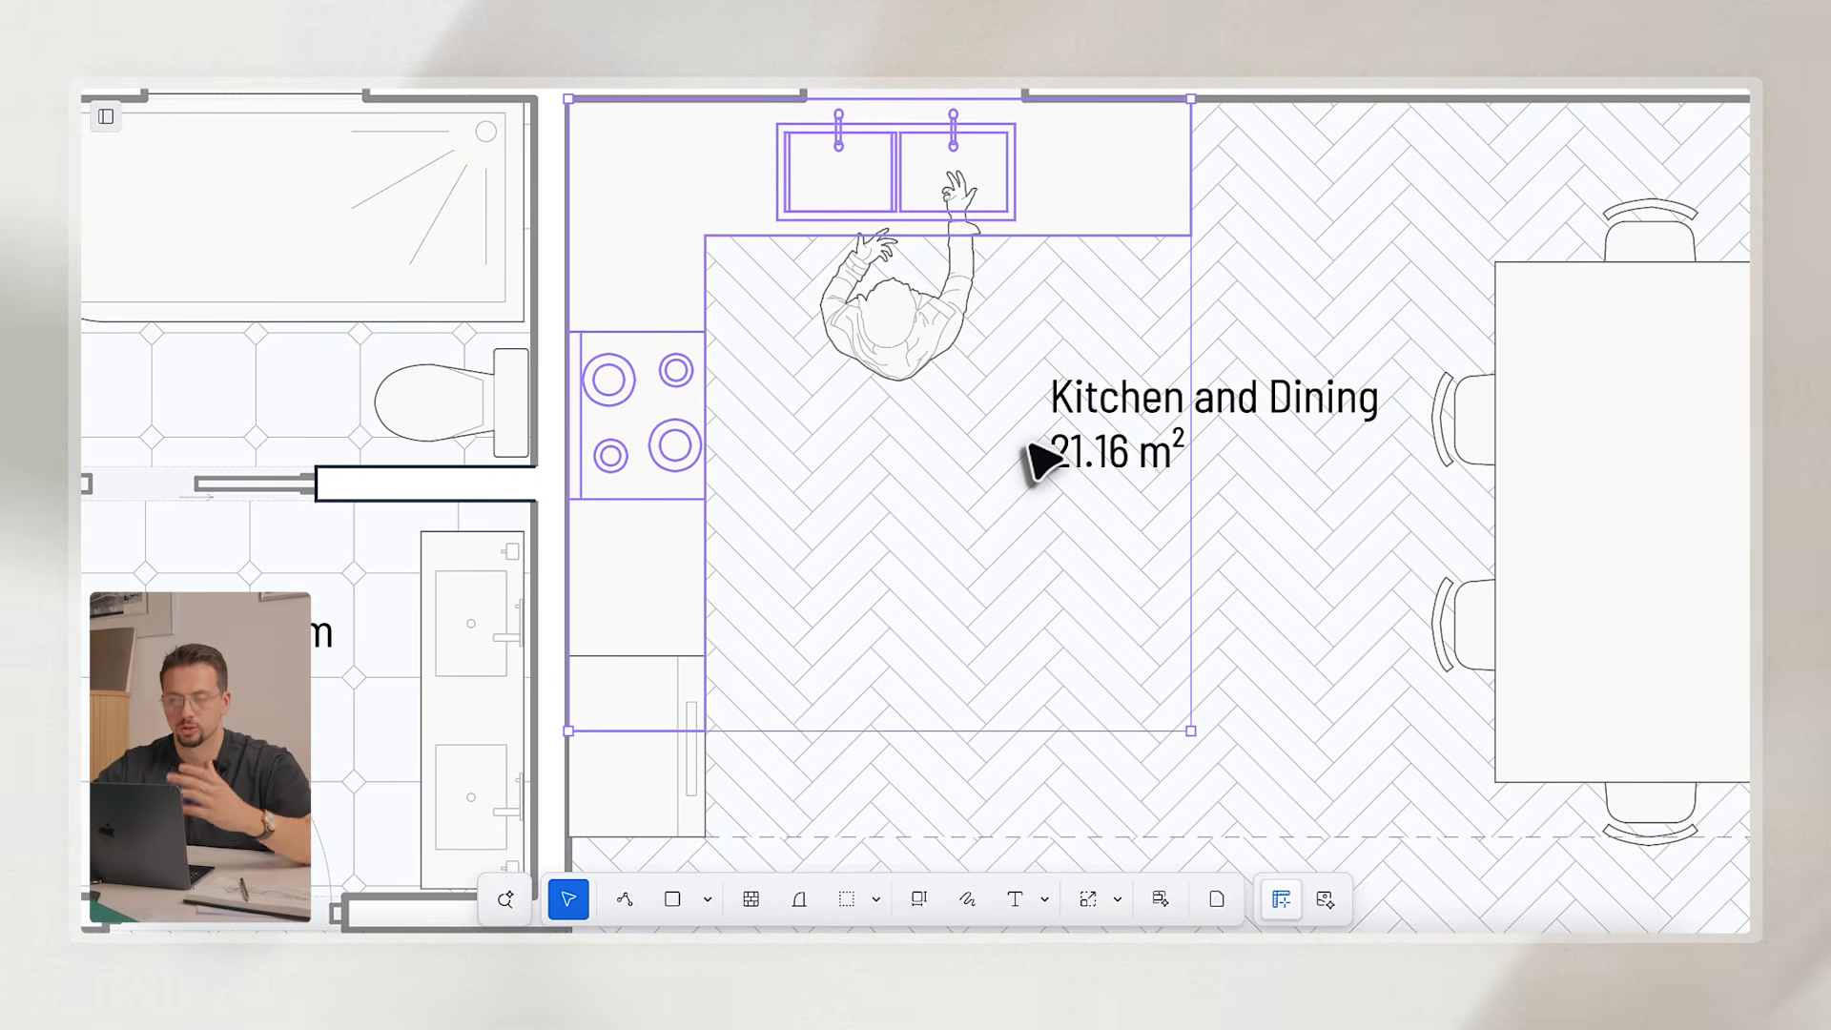
scroll(1193, 434, "down", 2)
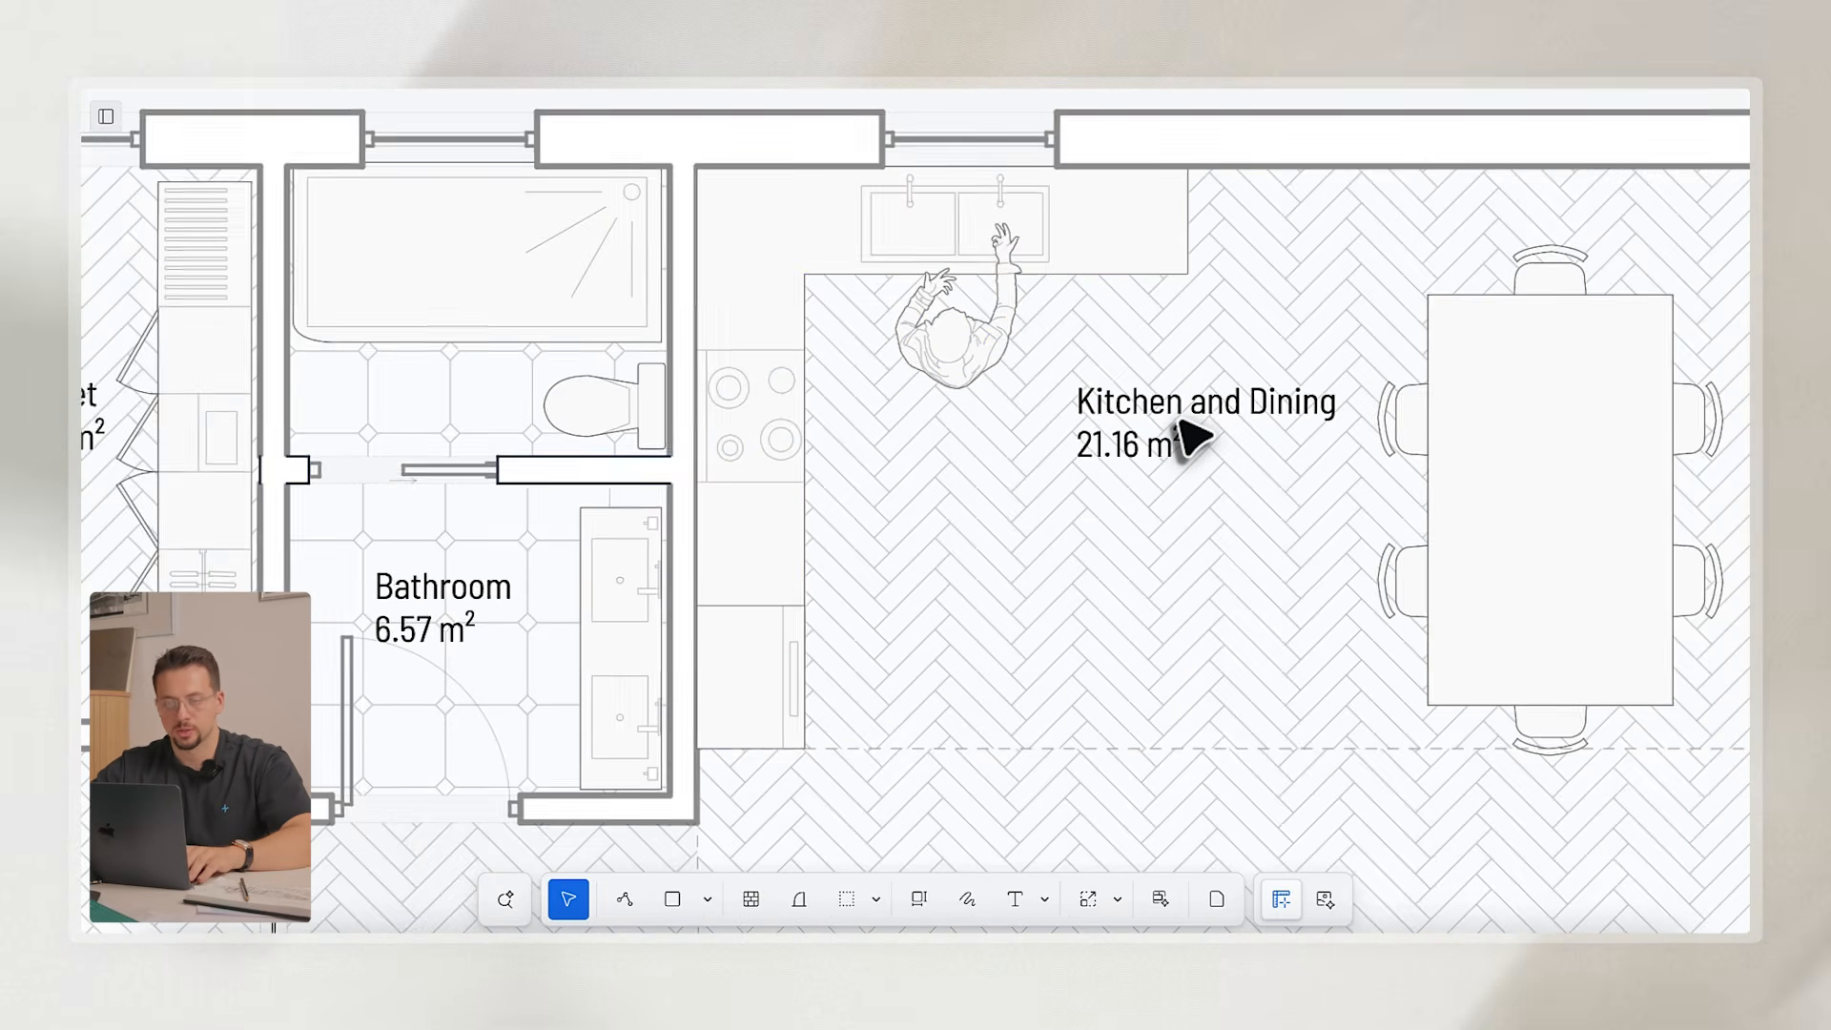
scroll(1193, 436, "down", 3)
scroll(1120, 546, "down", 5)
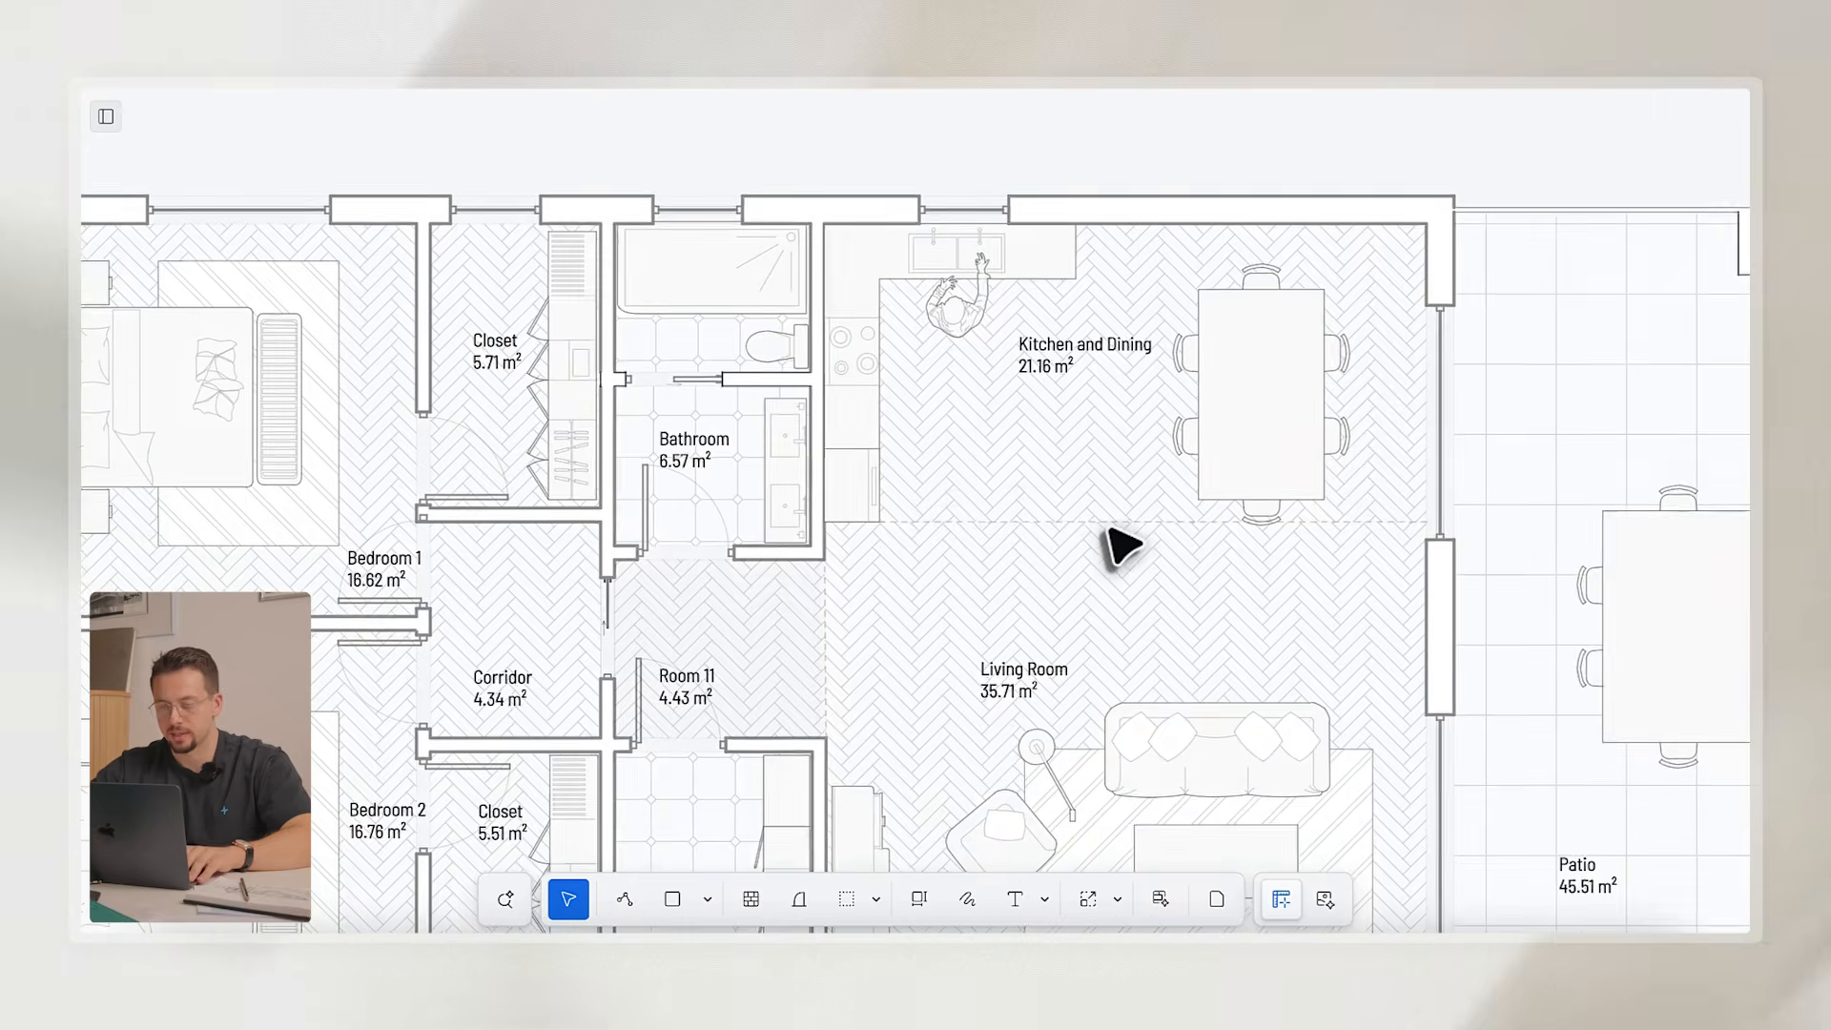
scroll(1123, 547, "right", 3)
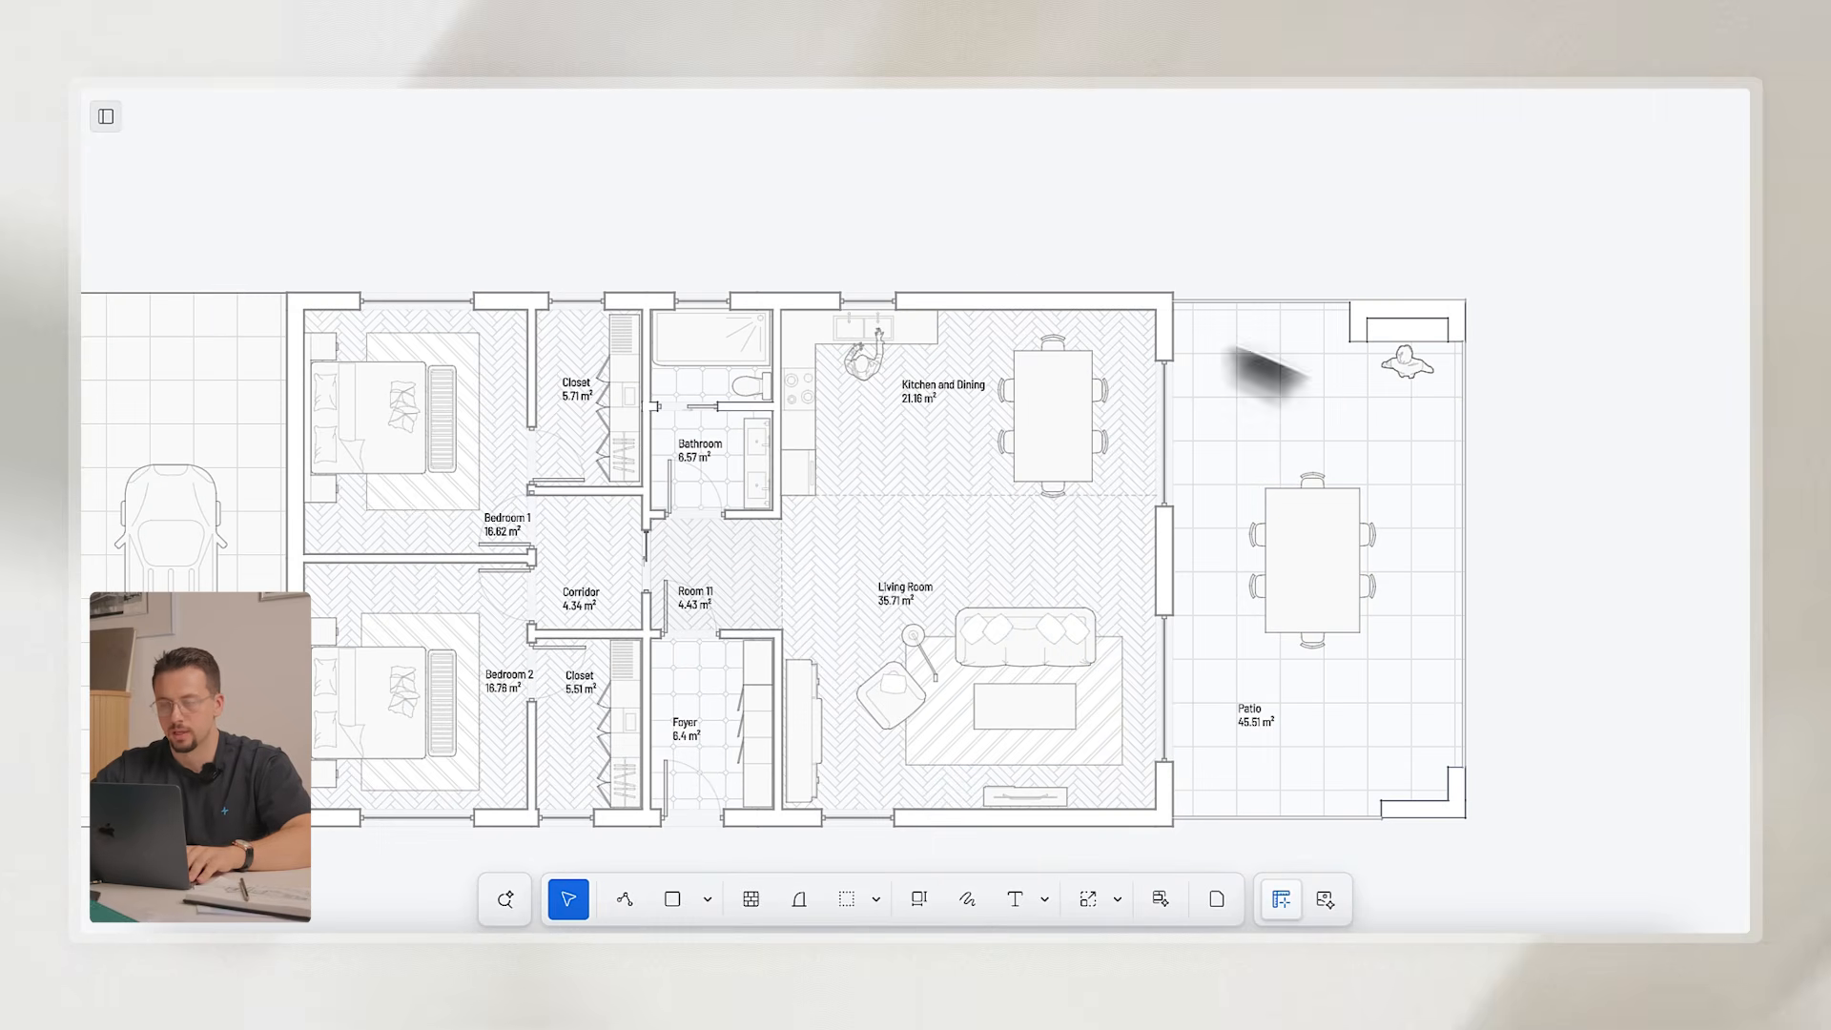
scroll(845, 376, "left", 4)
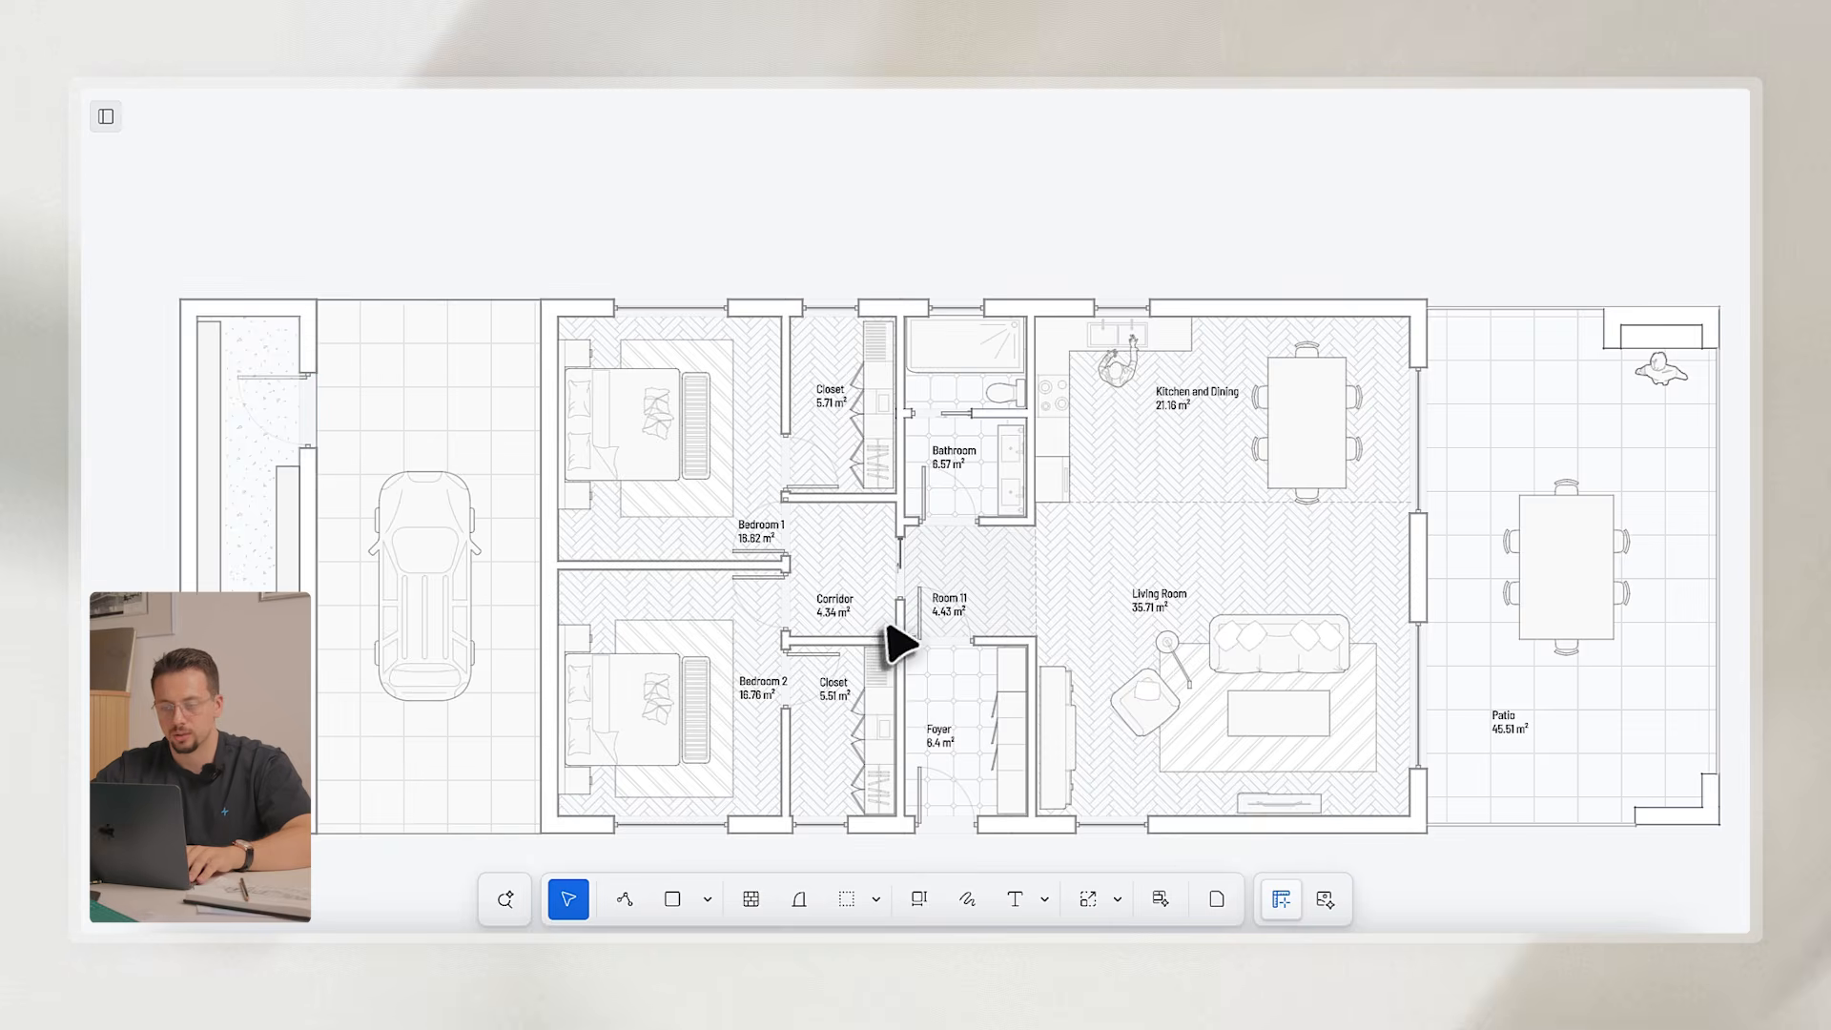
scroll(900, 633, "right", 3)
scroll(1153, 695, "down", 2)
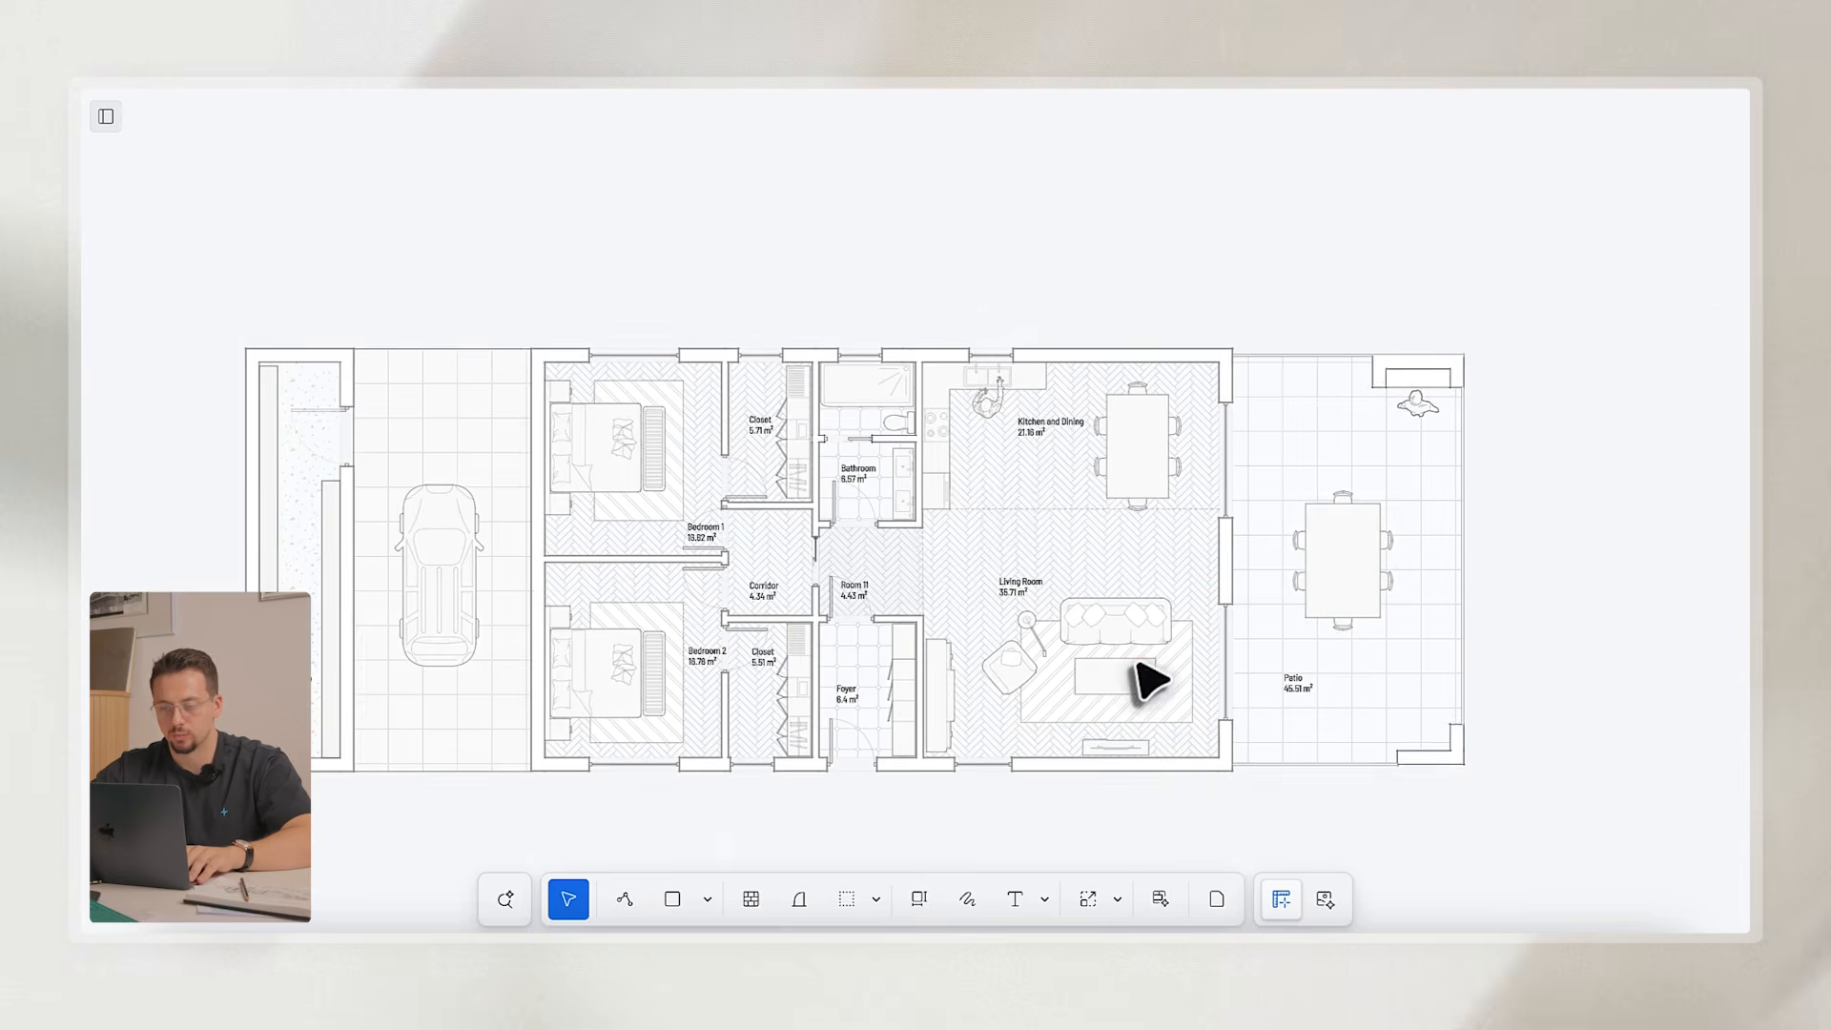
scroll(1247, 703, "up", 5)
Bring back the side panels and open the configuration of the Living Room's patio-facing window beside the sofa.
left_click(1220, 701)
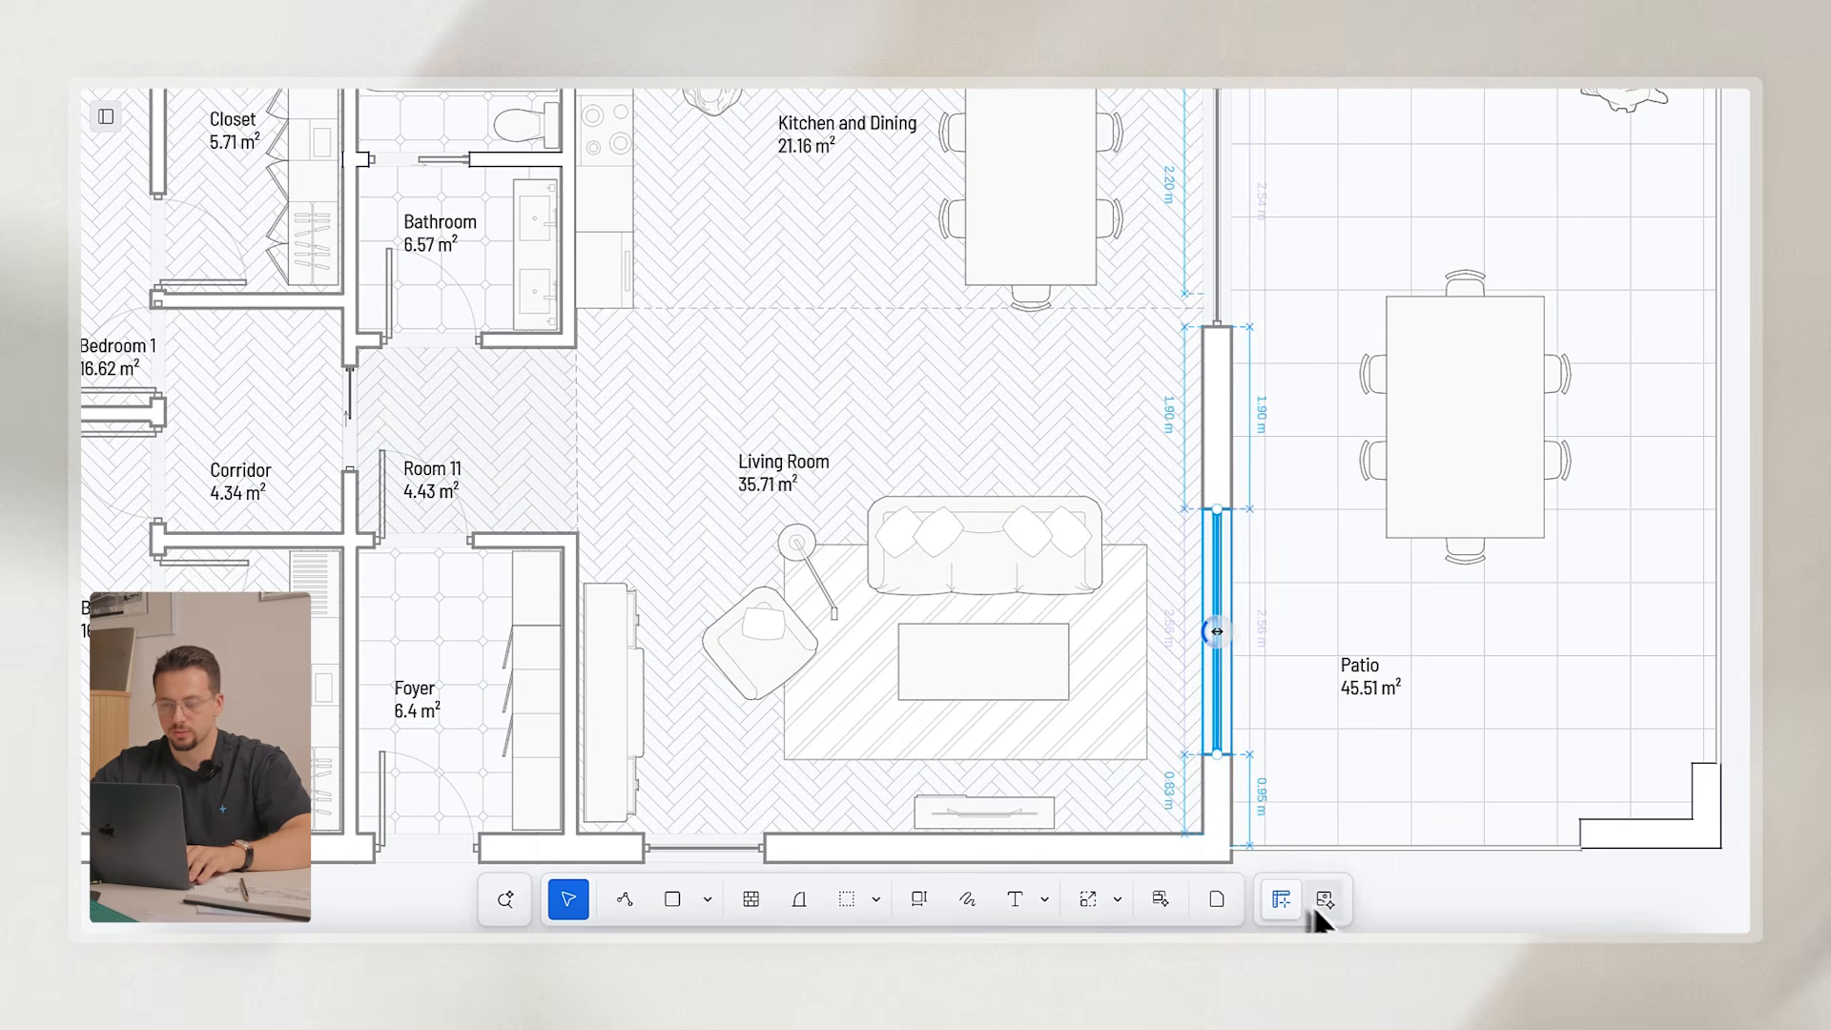
left_click(106, 116)
scroll(1030, 482, "down", 3)
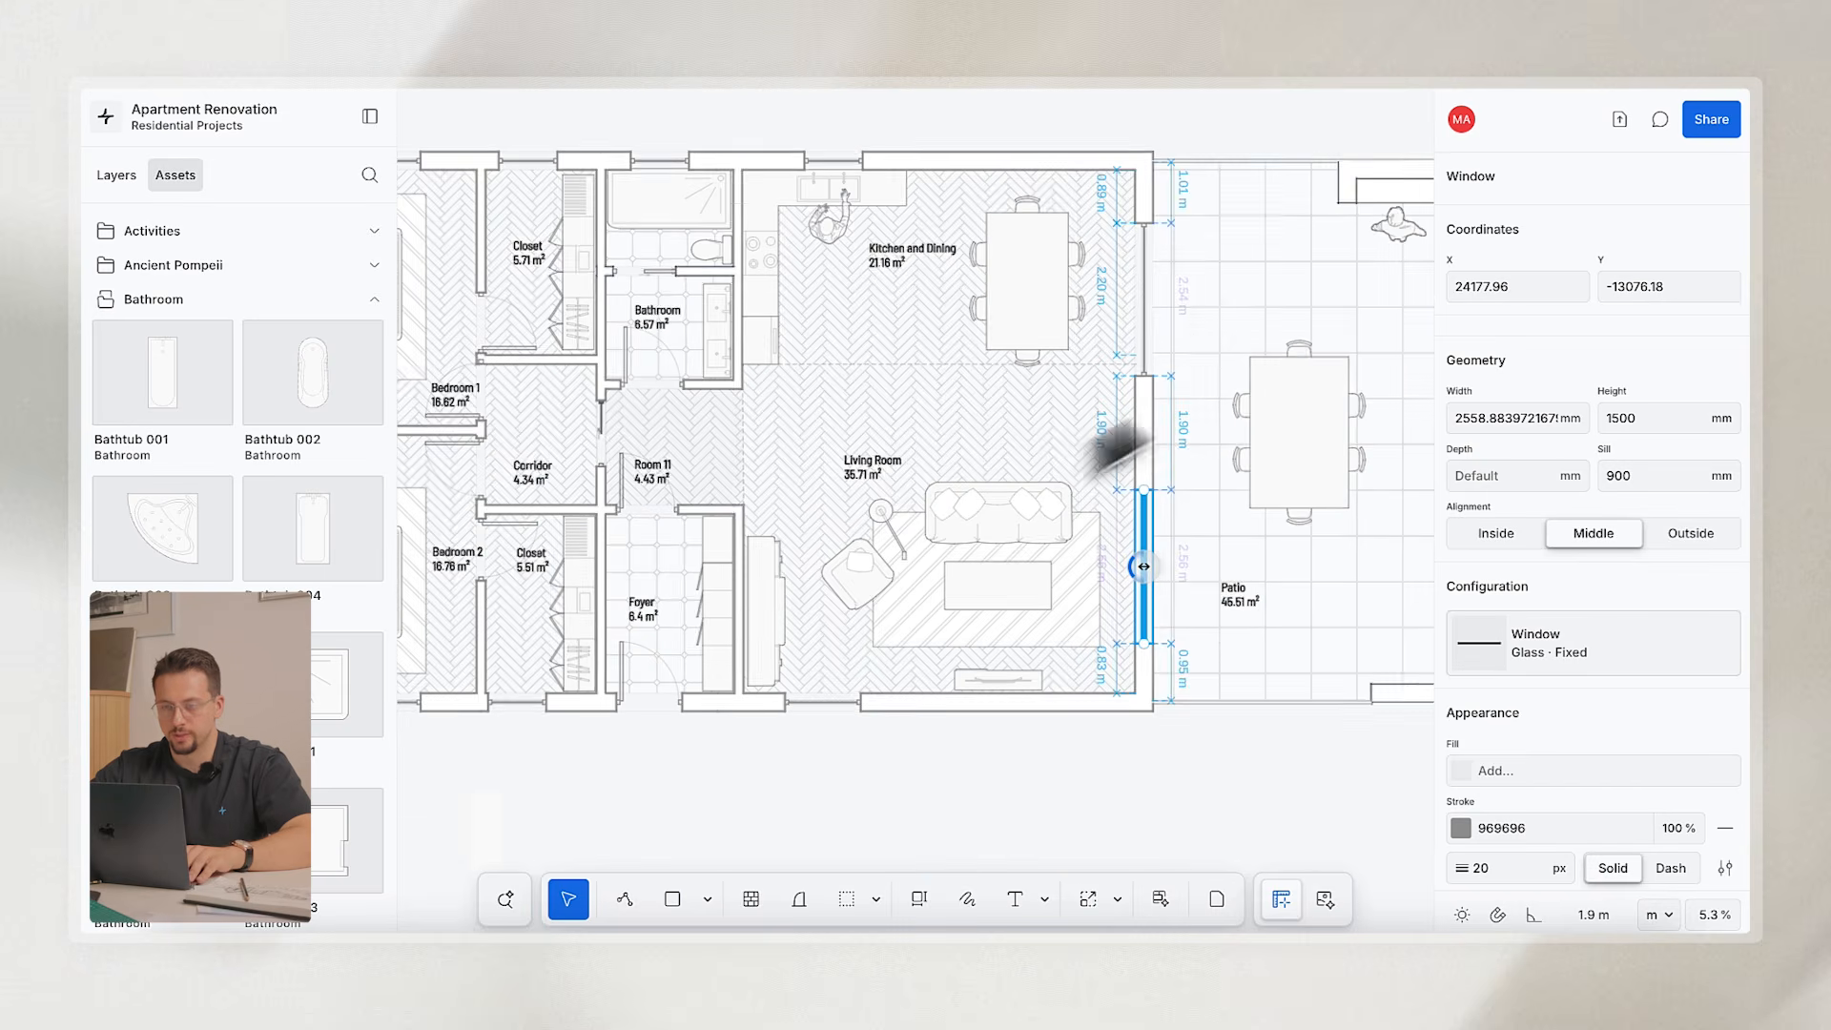
scroll(1156, 437, "up", 1)
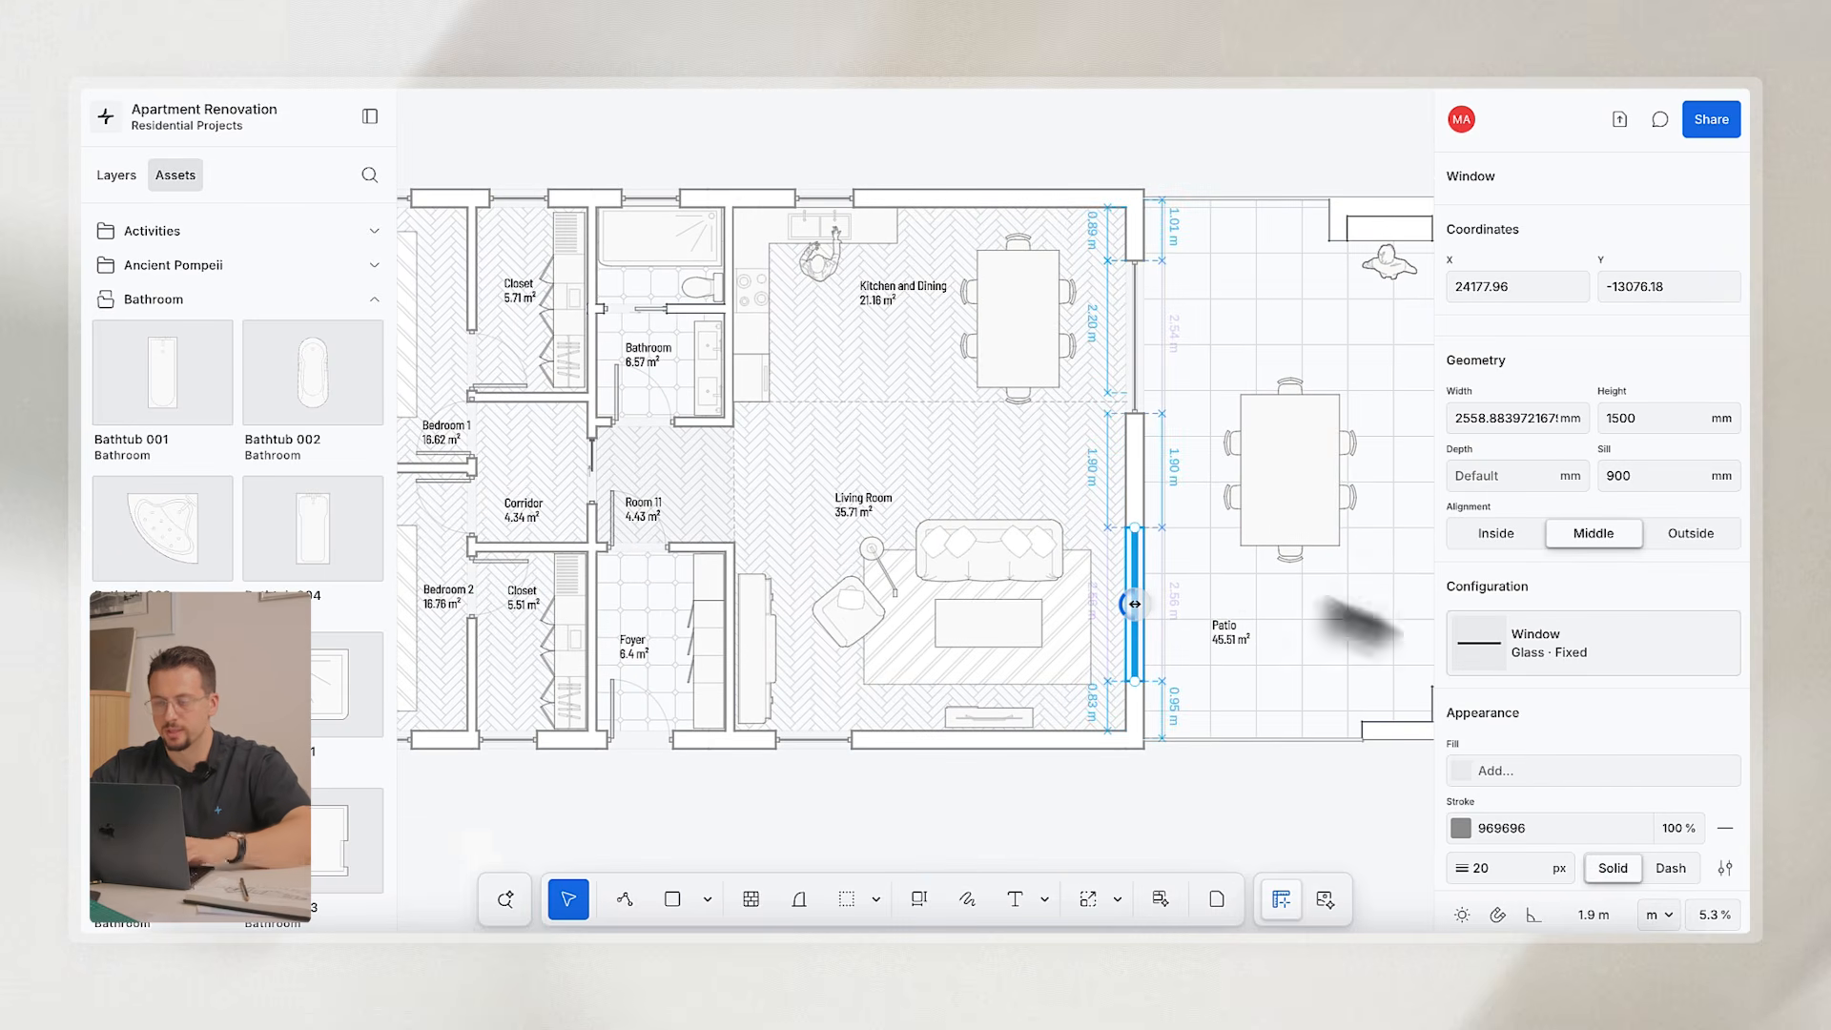
left_click(1496, 651)
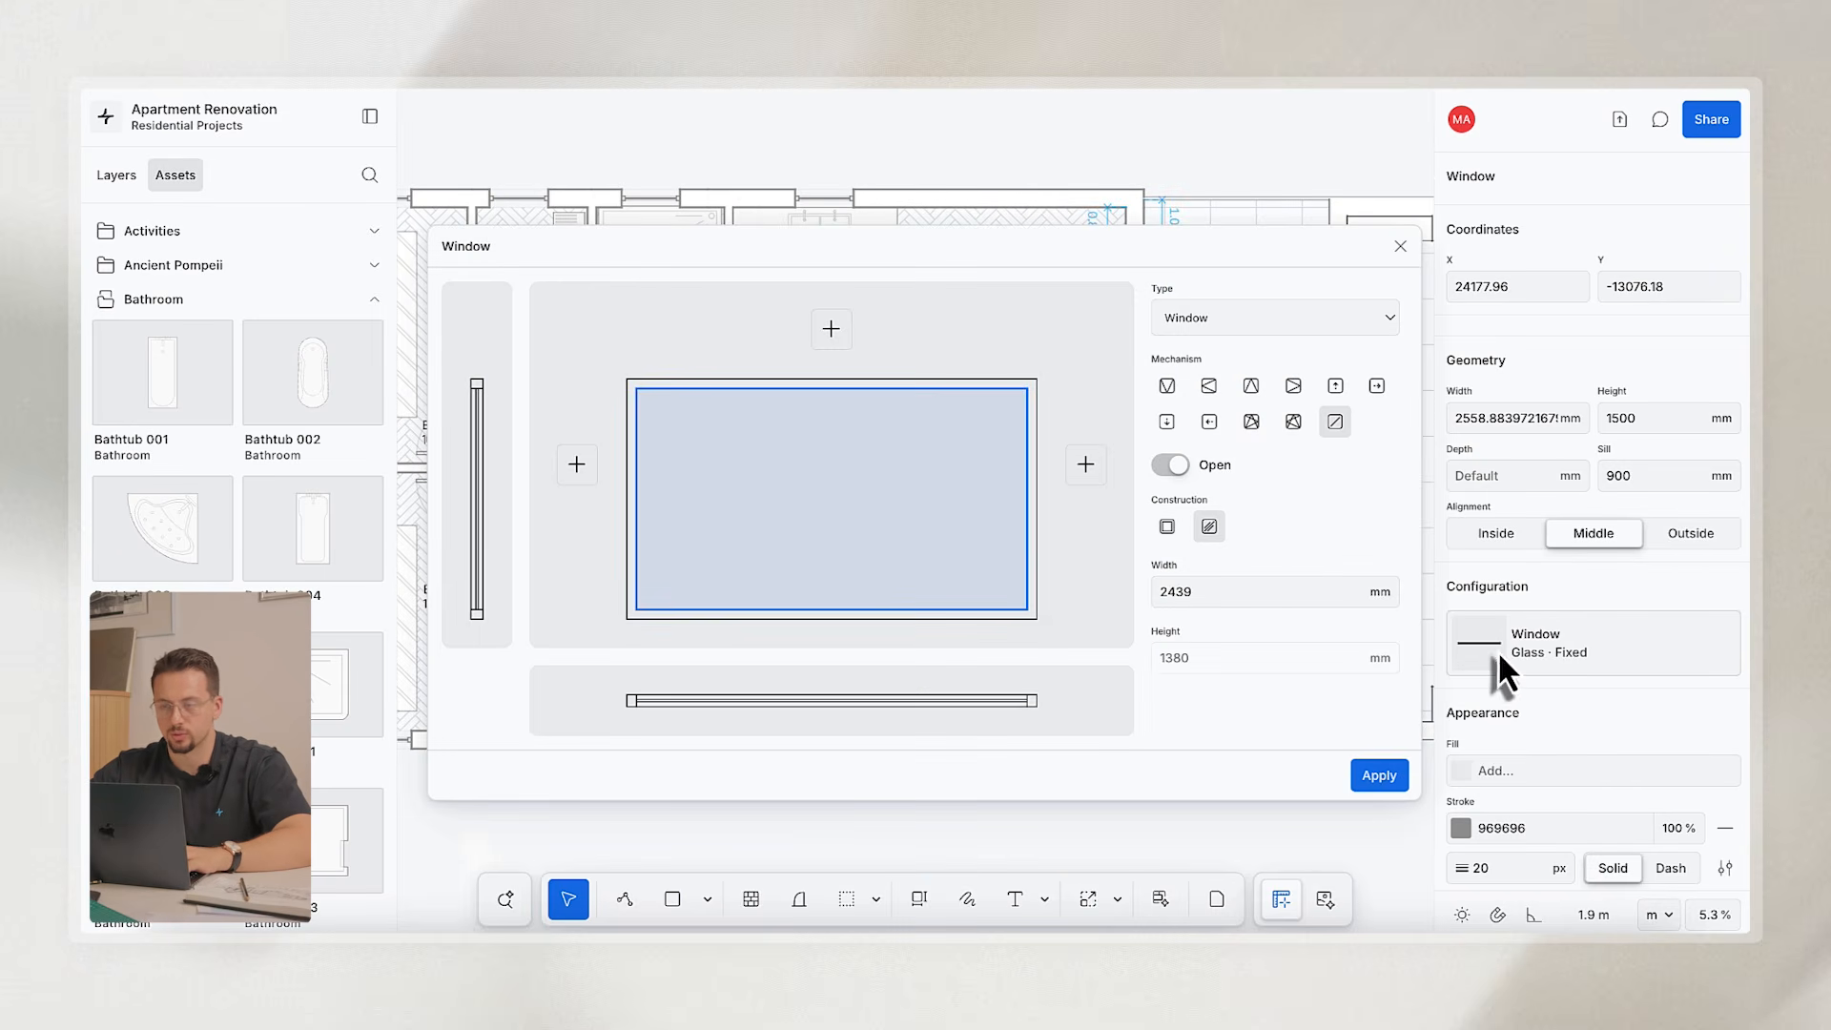
left_click(1217, 419)
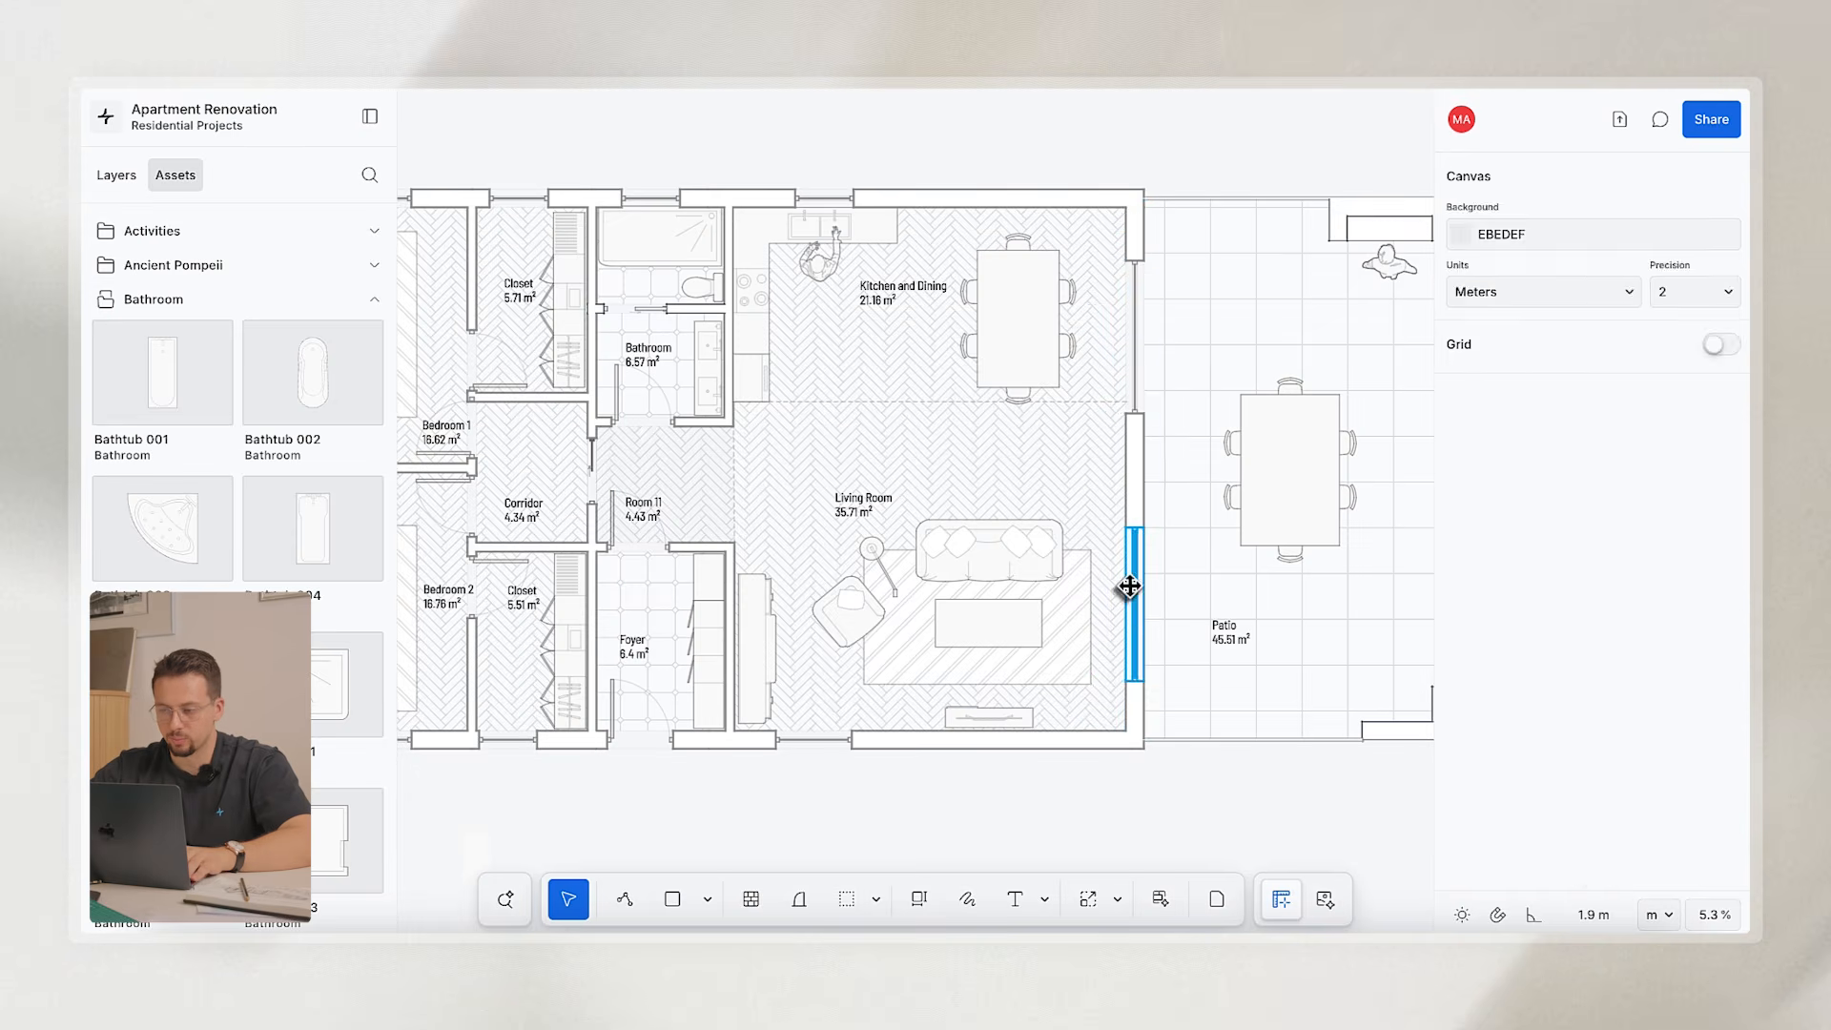
Divide the patio-facing Living Room window into several fixed glass panels by adding panels along one side.
left_click(1129, 587)
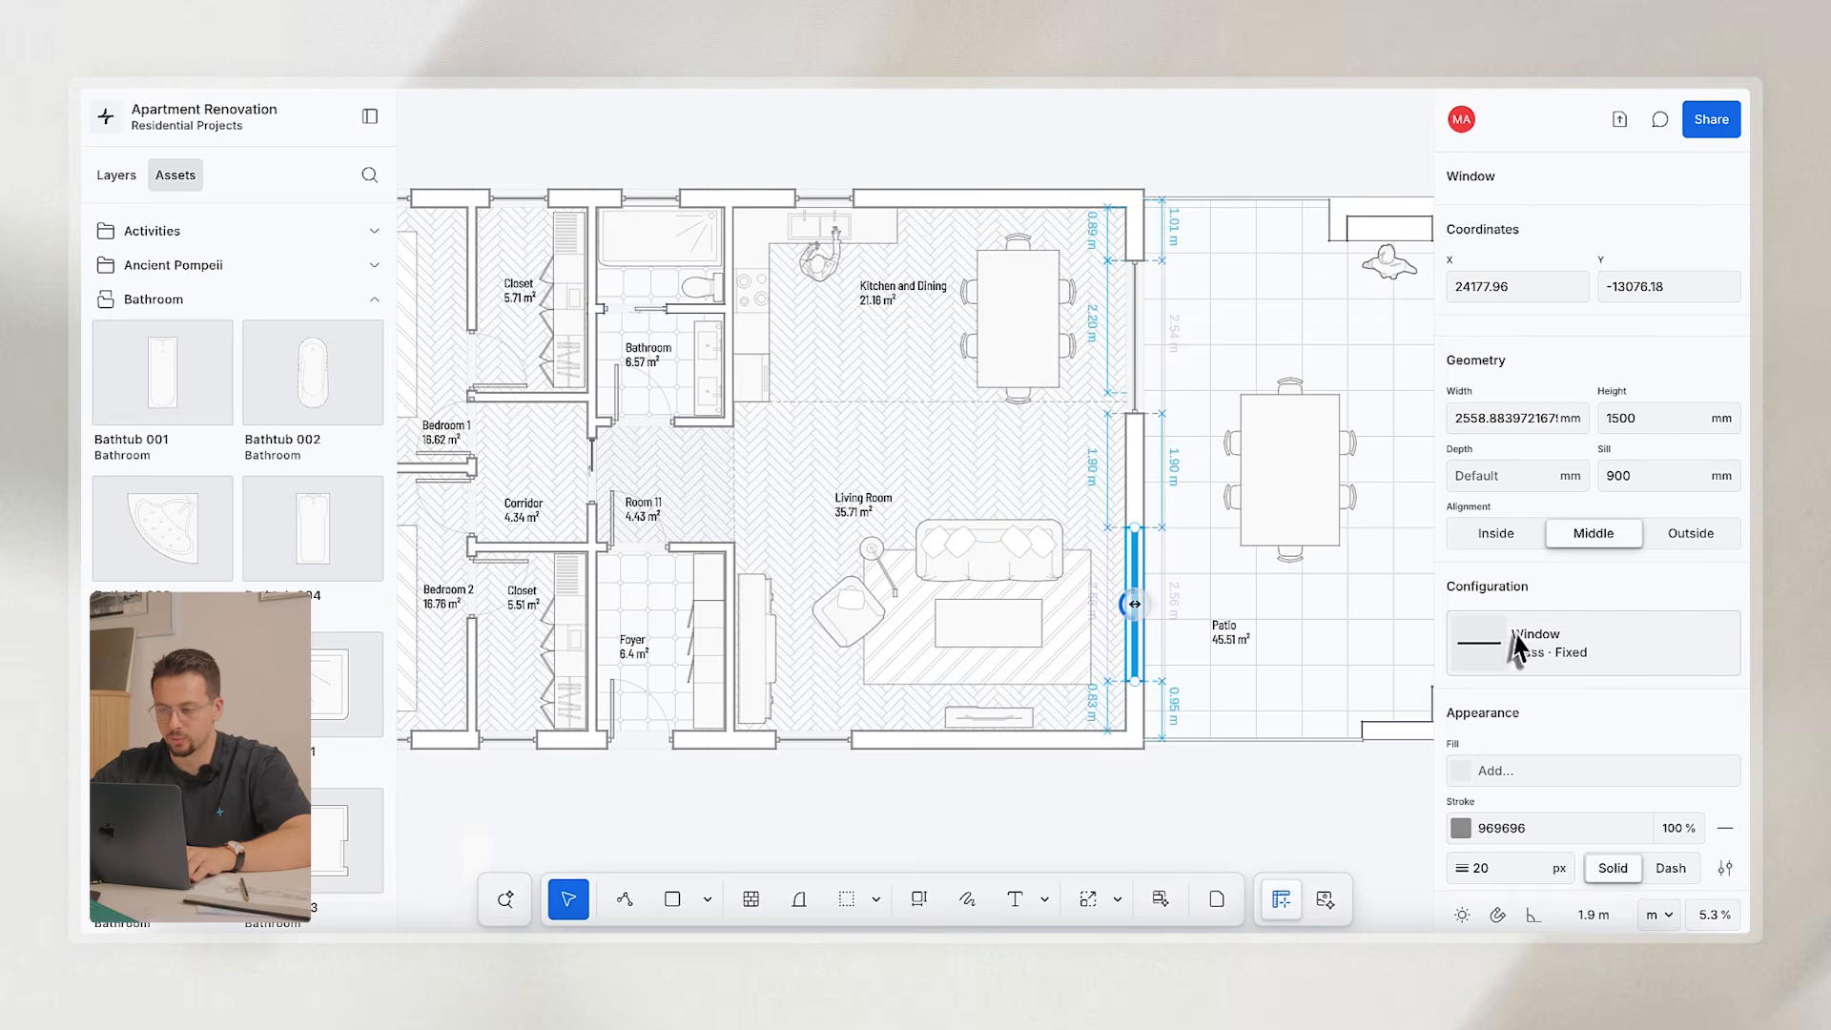
left_click(1520, 641)
left_click(1092, 469)
left_click(1089, 467)
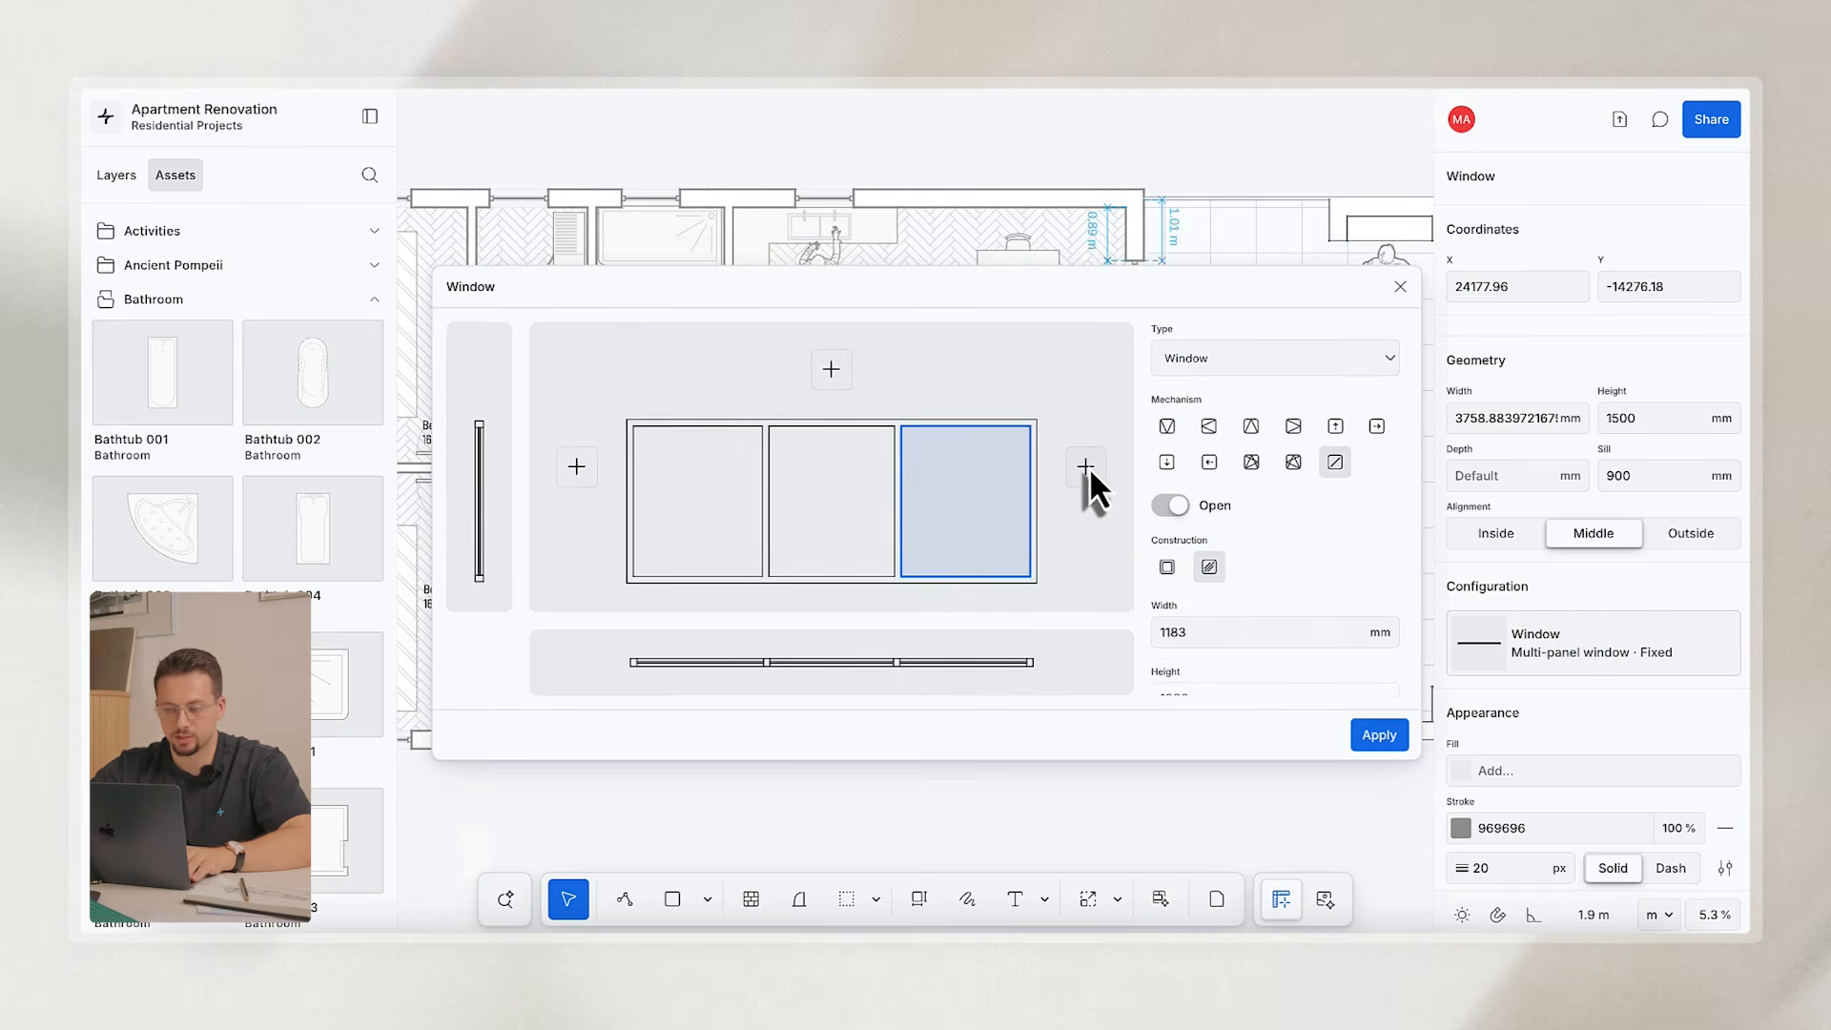
left_click(1089, 467)
left_click(1087, 466)
Remove the surplus panels from the window, leaving two side by side.
left_click(992, 503)
left_click(988, 511)
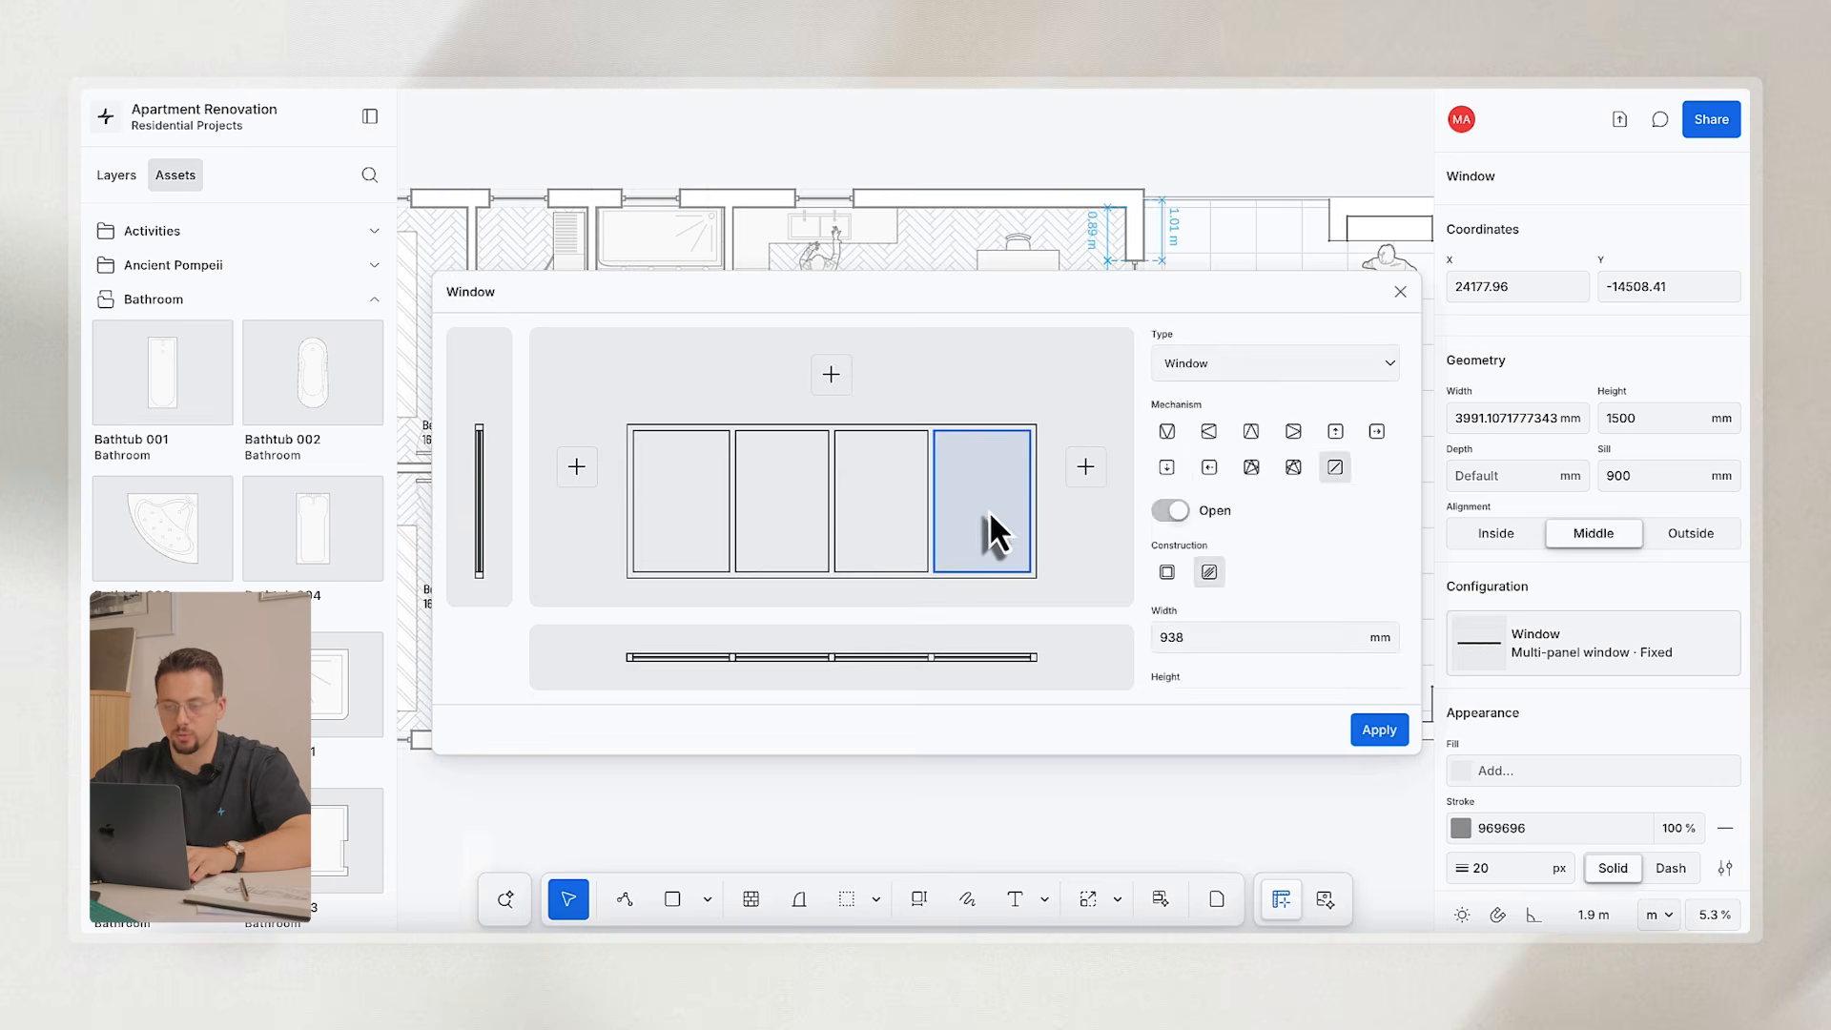
left_click(982, 502)
left_click(966, 499)
Try a fanlight row above the two window panels and remove it again.
left_click(830, 316)
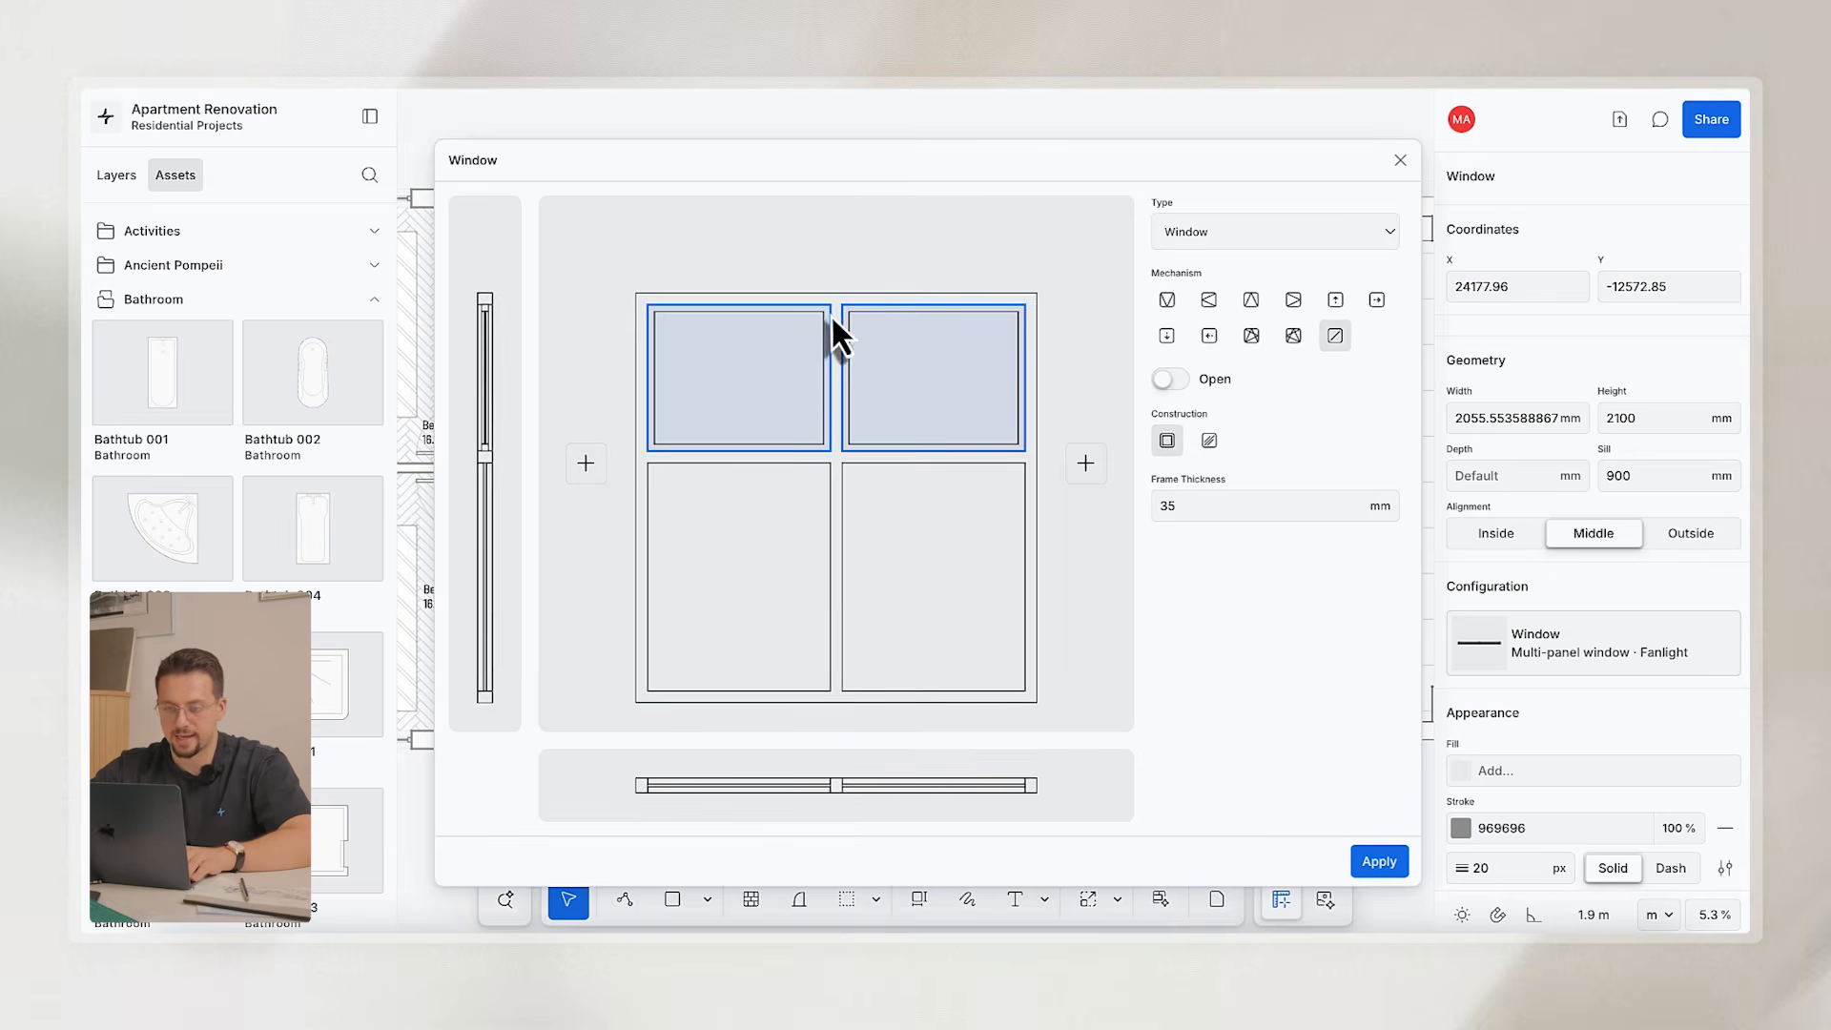
left_click(839, 377)
left_click(792, 463)
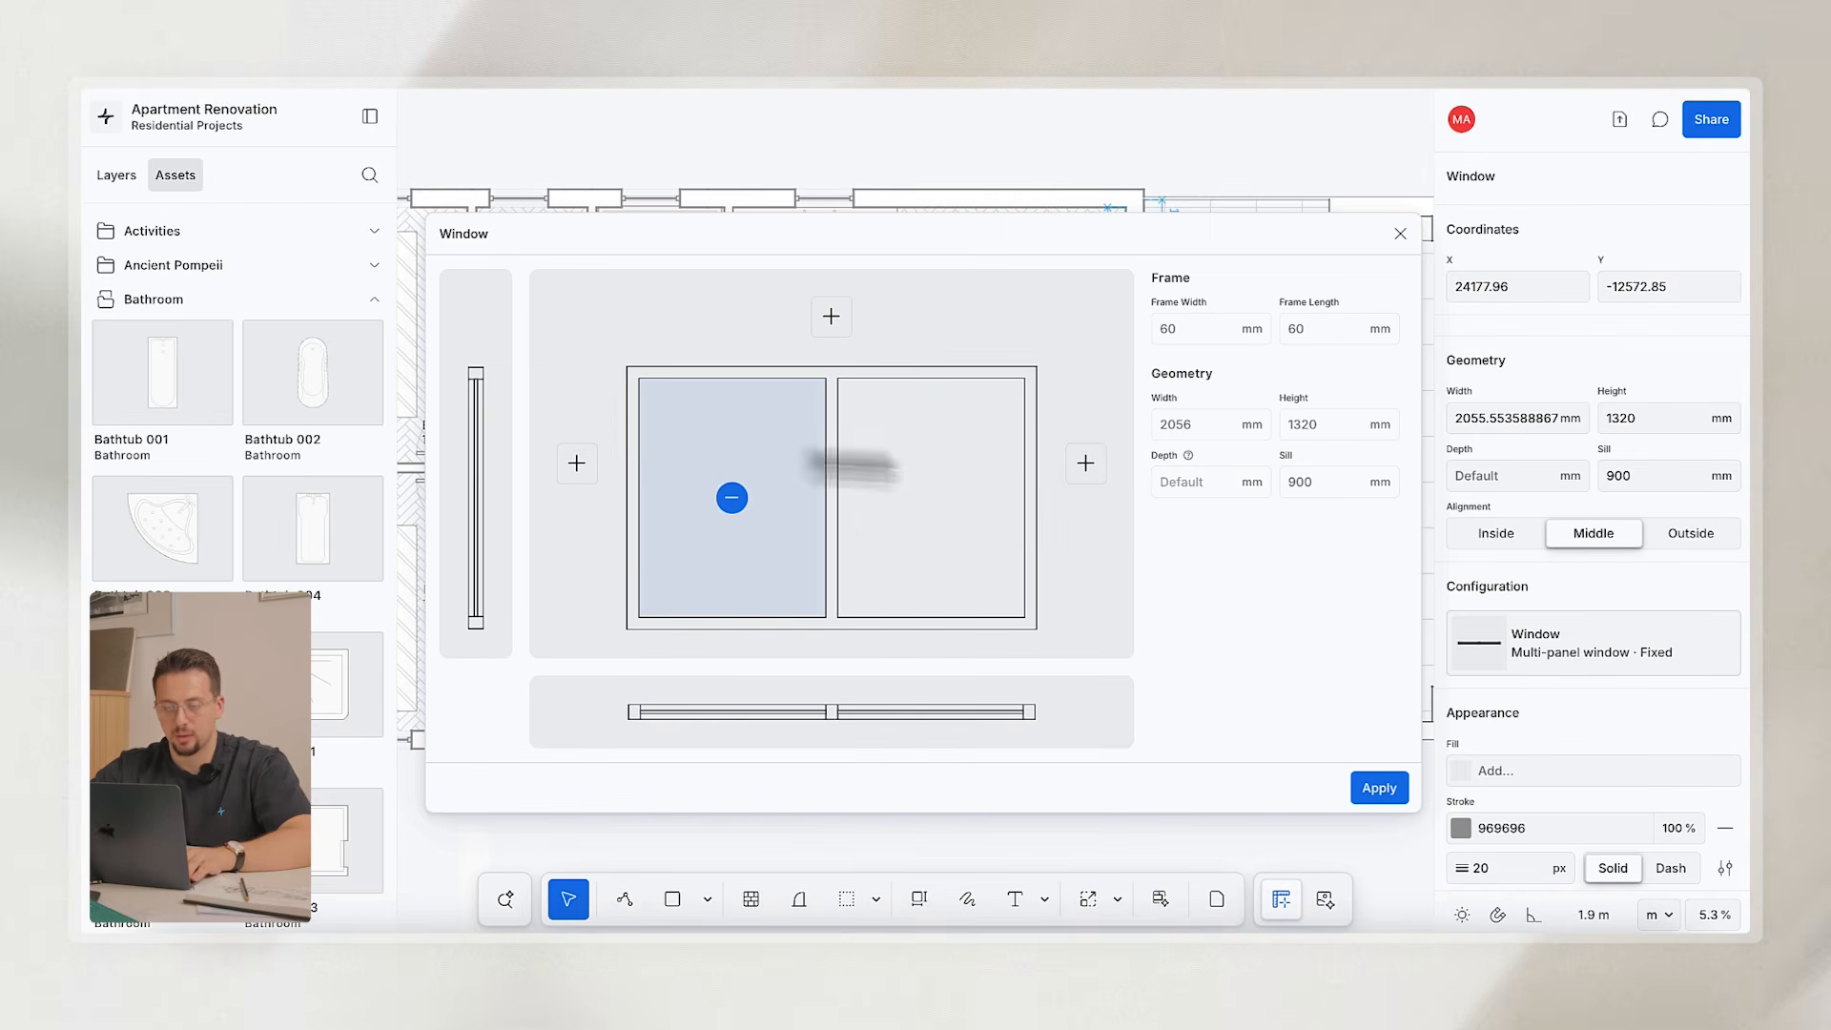
Turn the window's right panel into a glass slide-left door with a vertical pull handle and no pocket.
left_click(904, 443)
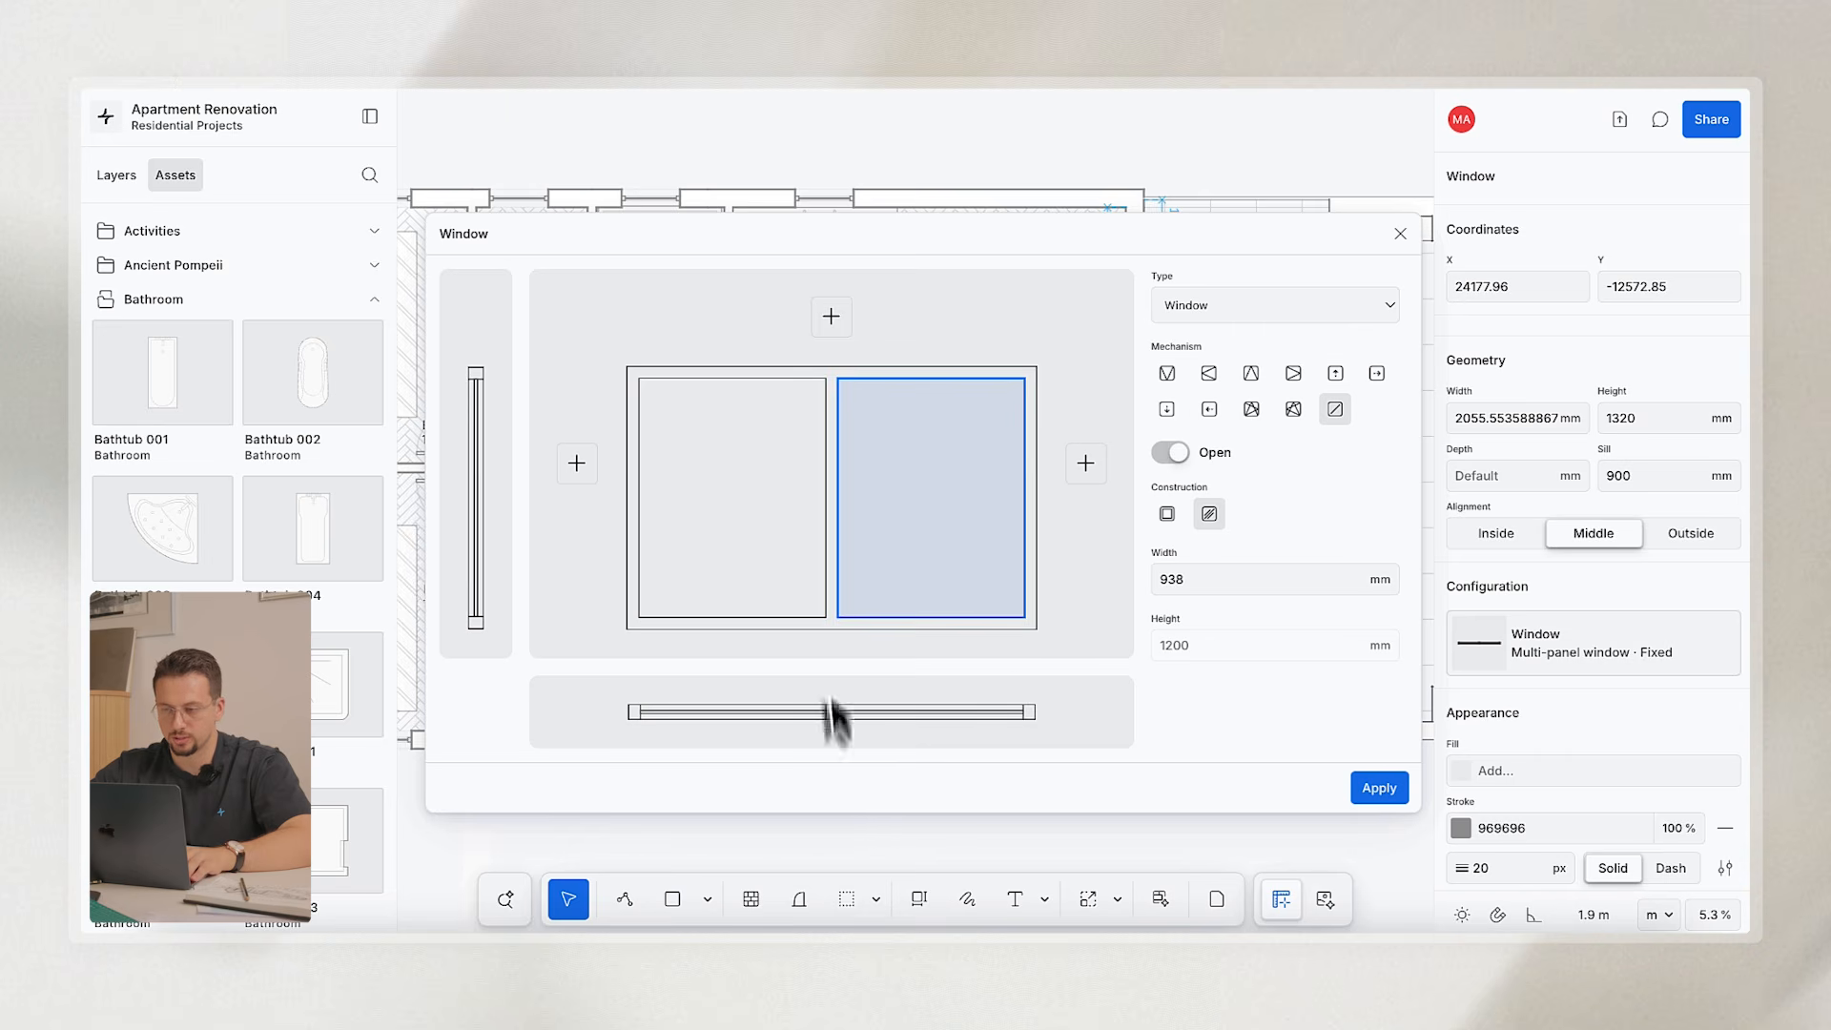
left_click(1211, 414)
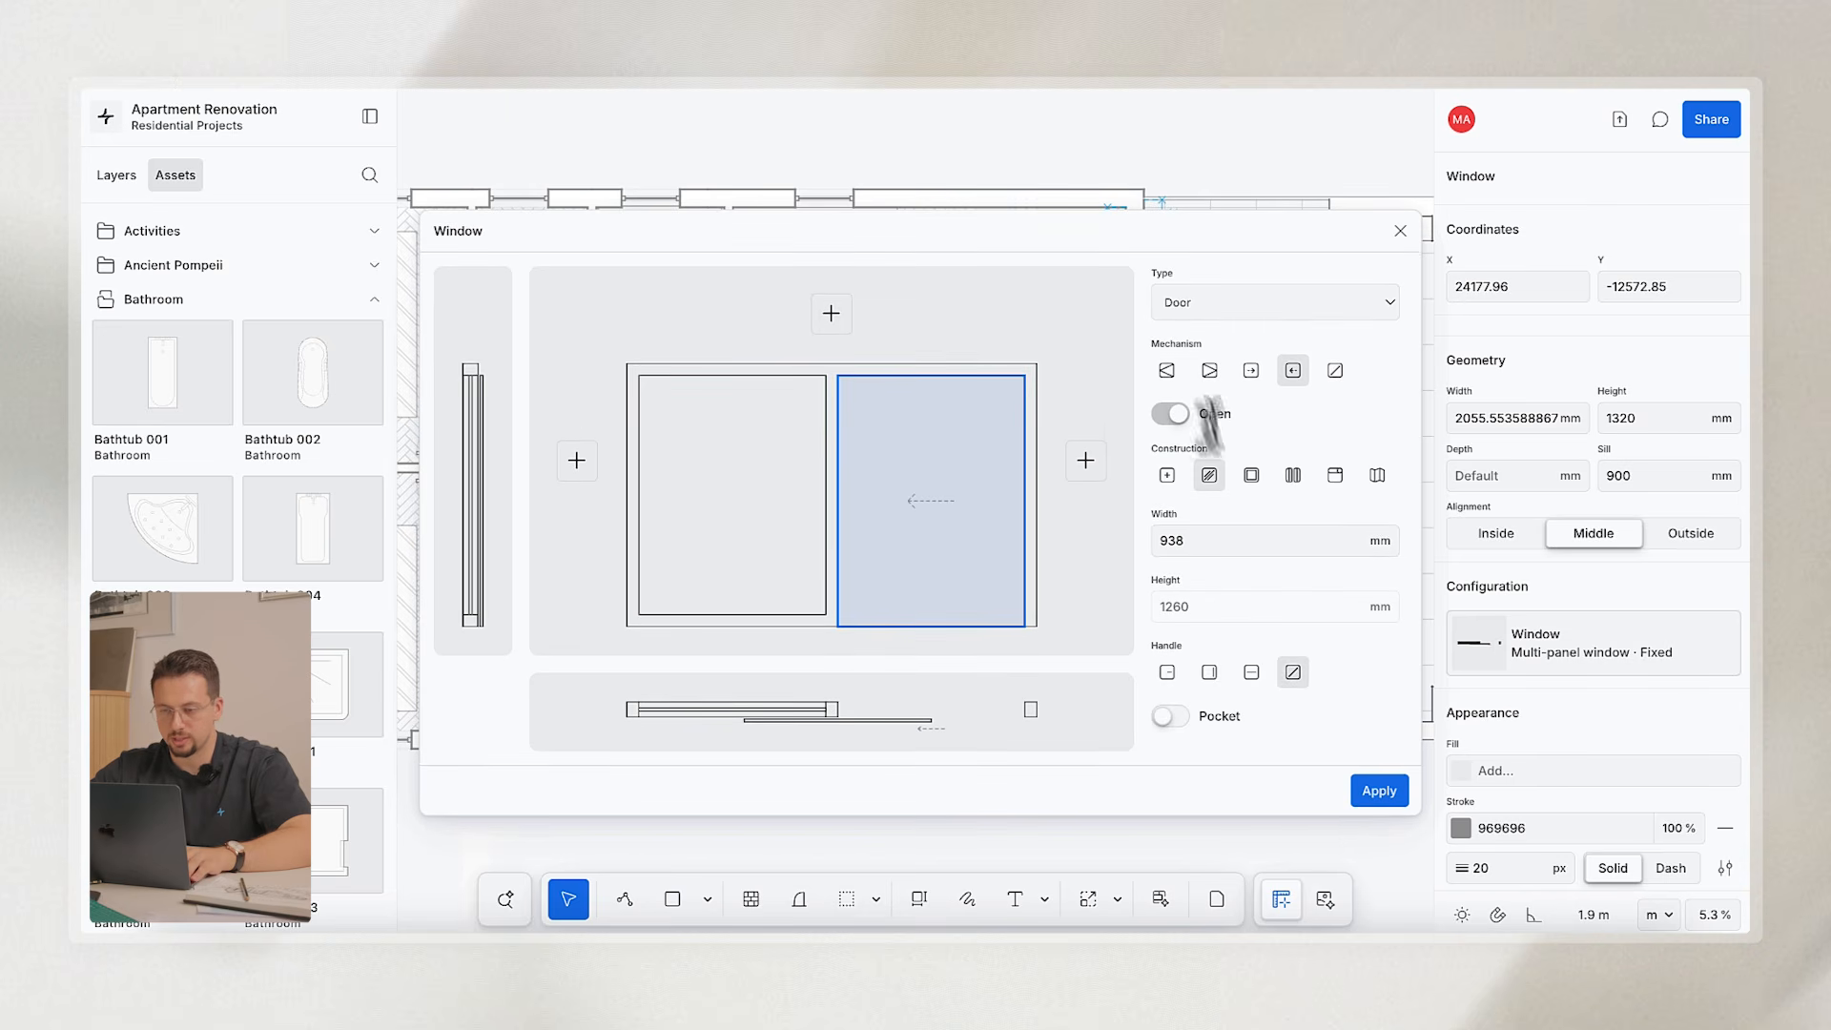
left_click(1209, 672)
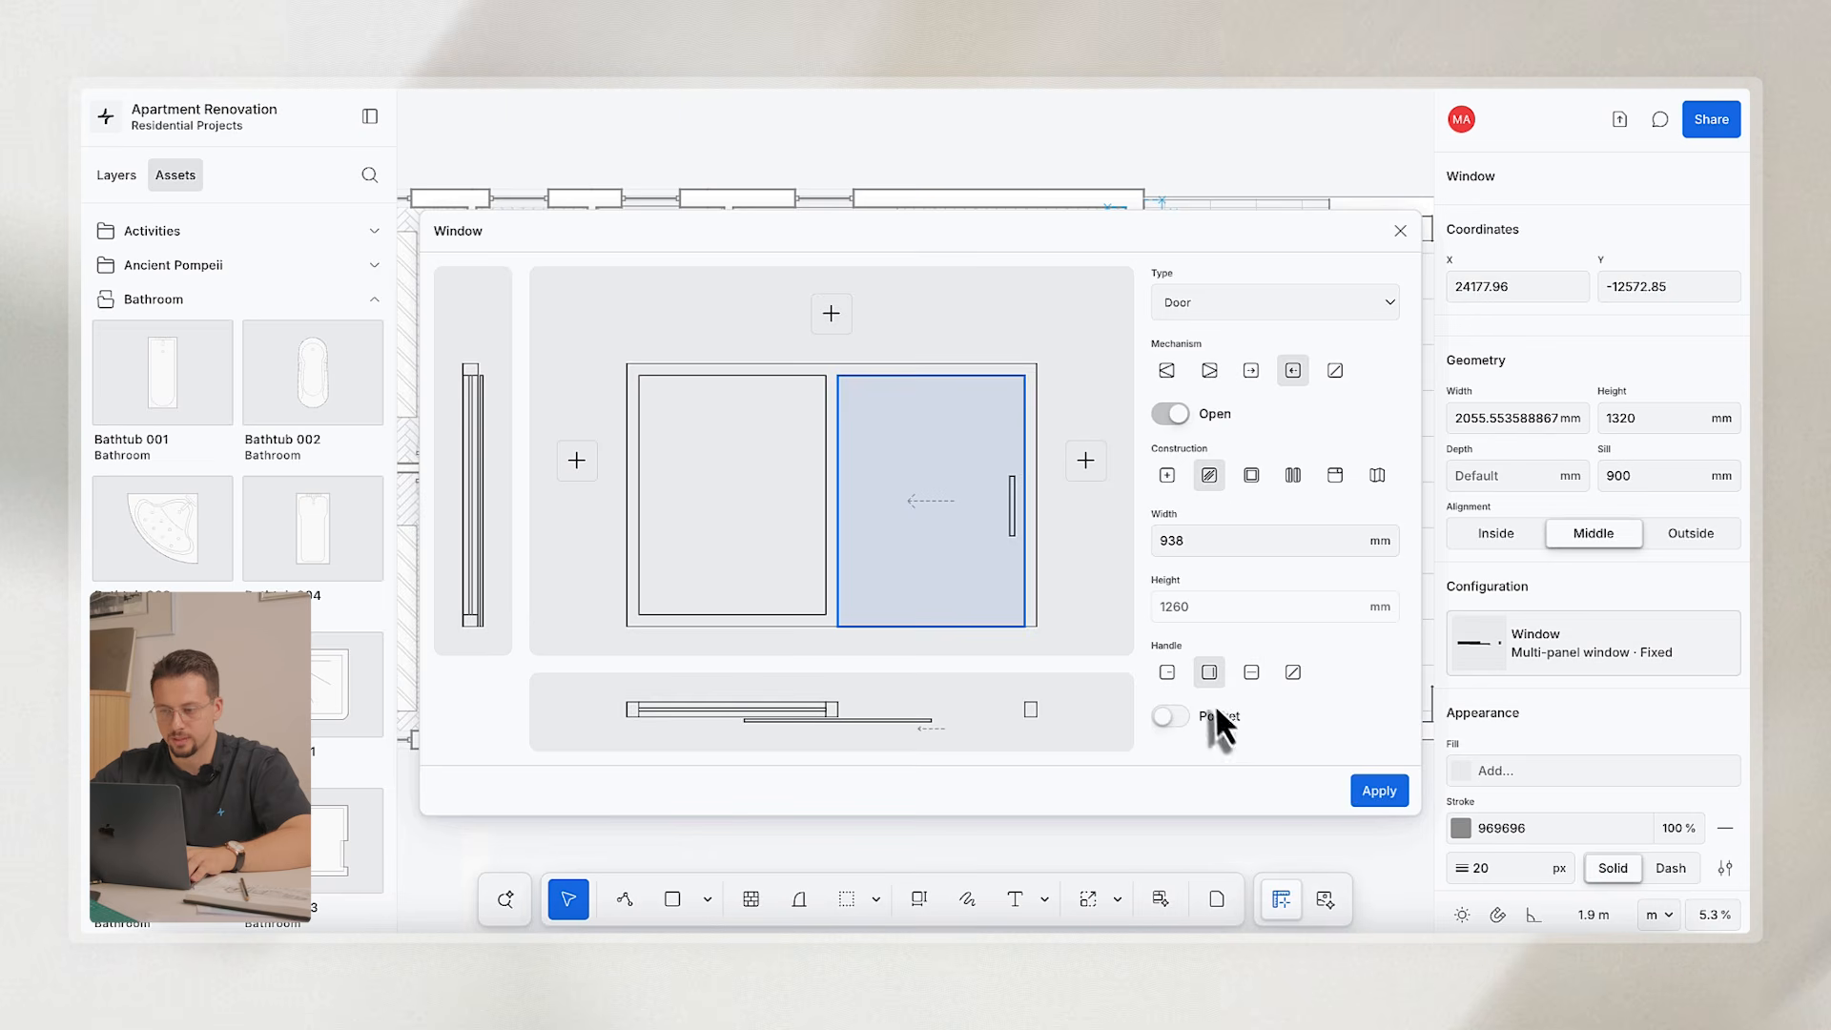
left_click(1379, 792)
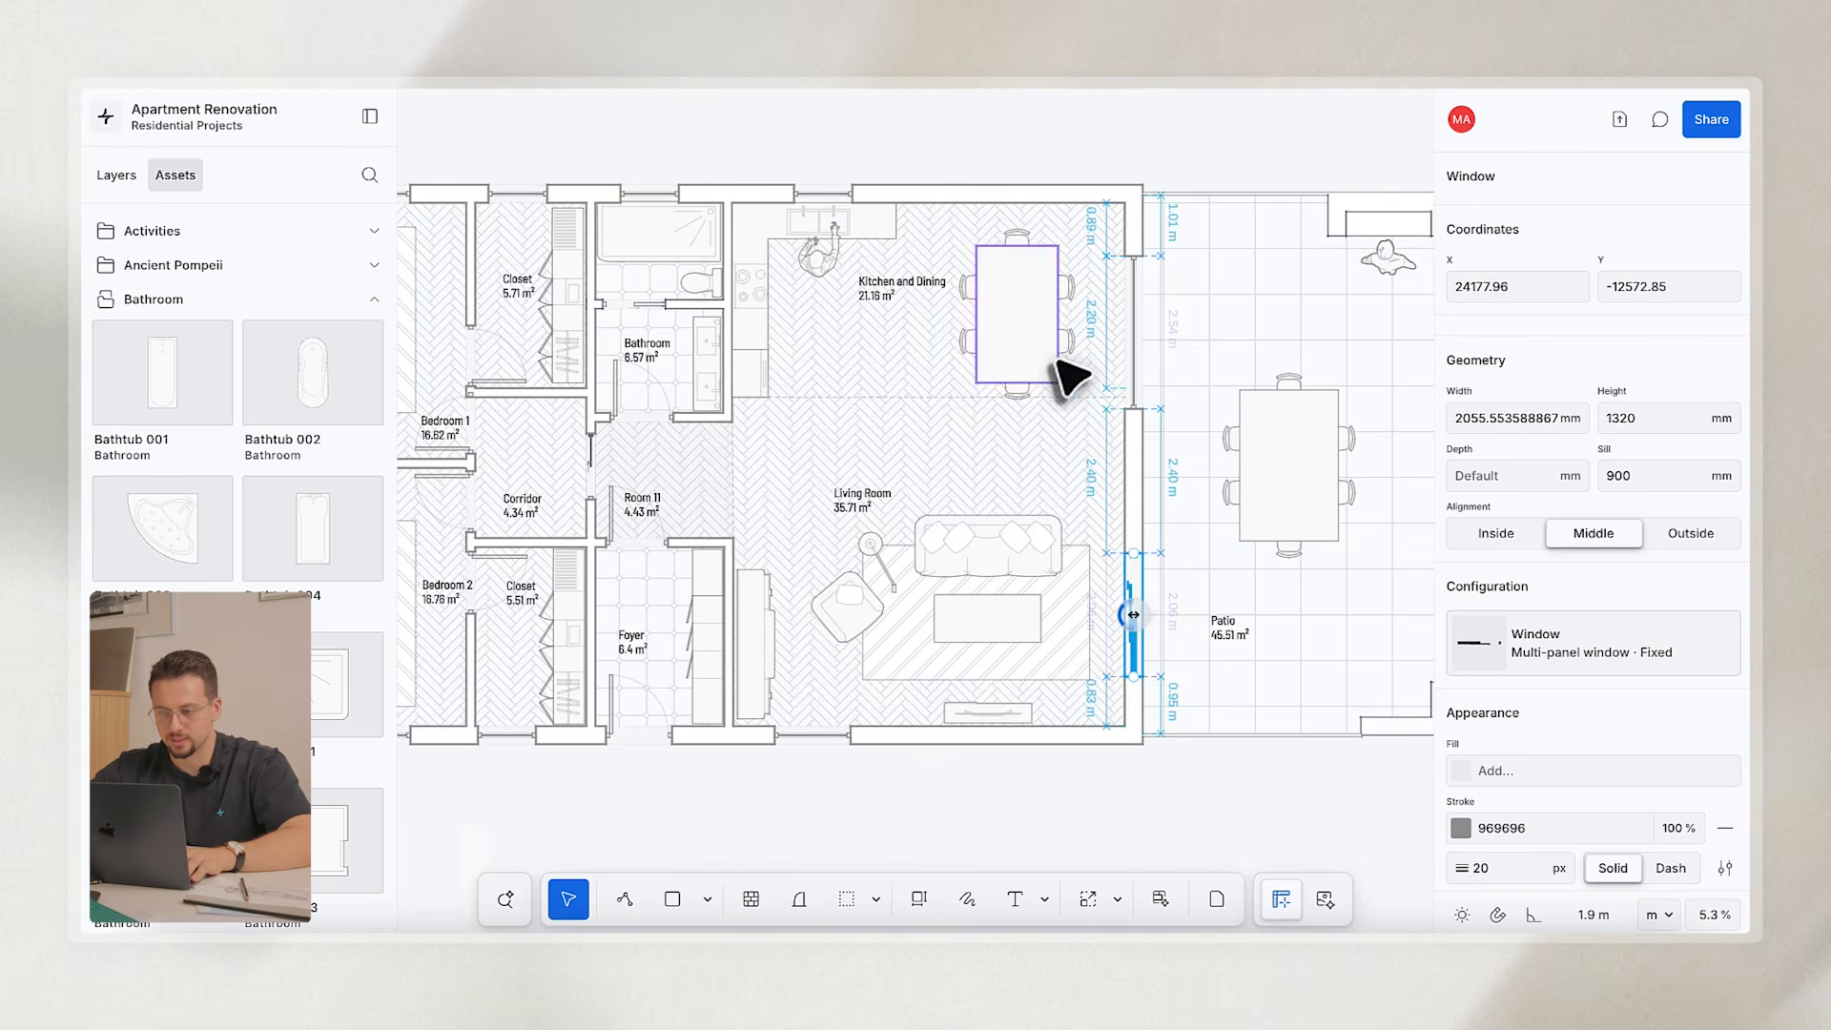
Widen the patio-facing sliding window to 3027 mm by extending its end beside the sofa toward the dining area.
scroll(1159, 649, "up", 5)
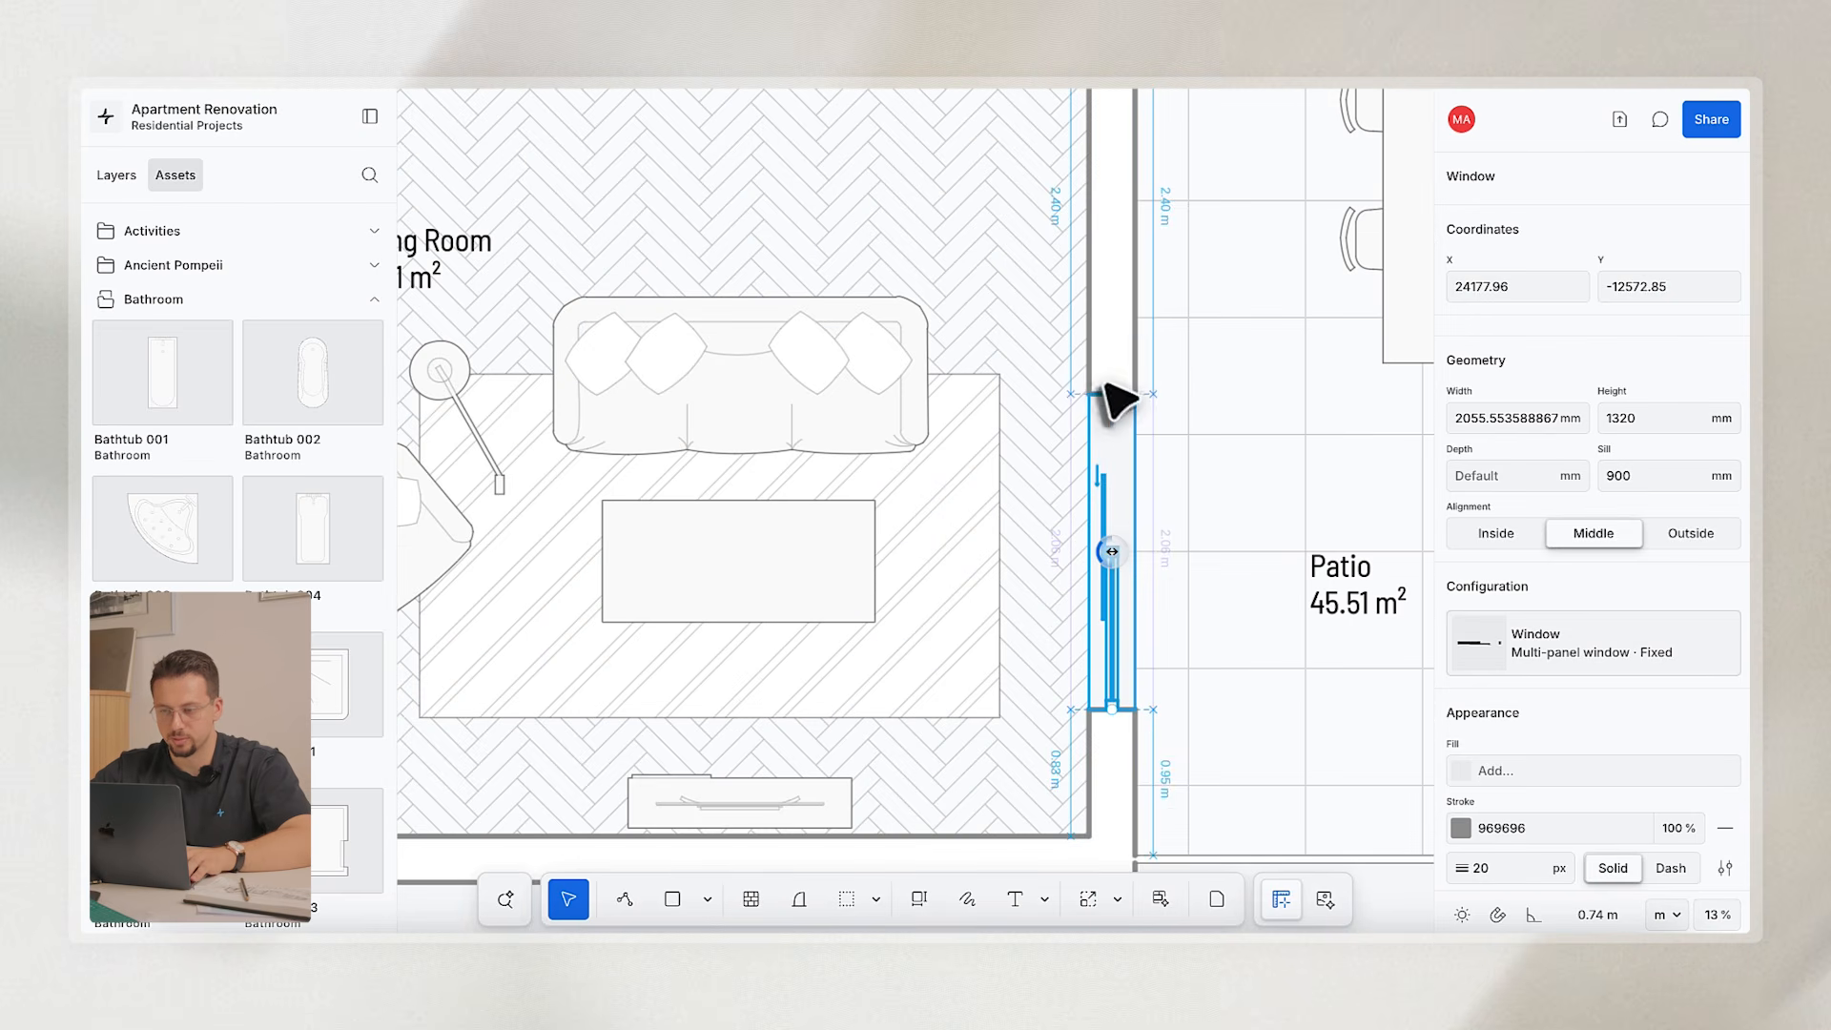
left_click_drag(1111, 391, 1114, 252)
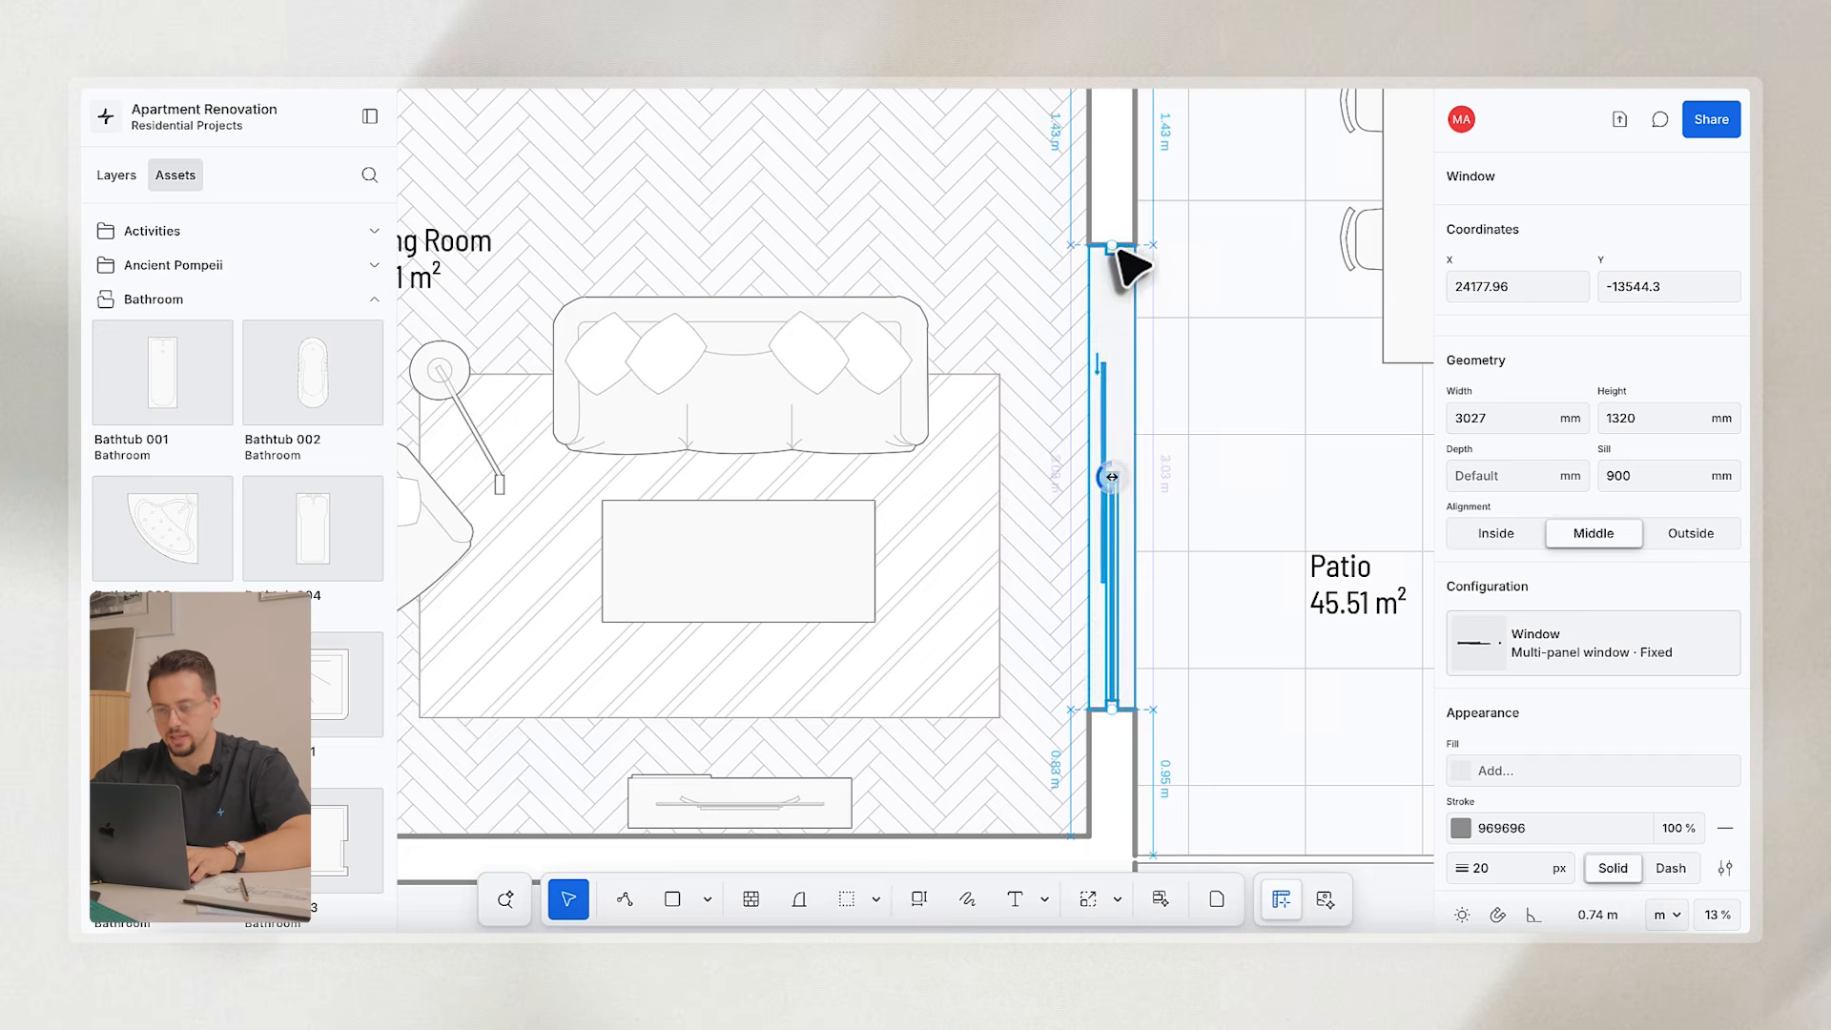
Delete the patio-facing window beside the dining area and put a copy of the wide sliding window in its place.
scroll(1125, 262, "down", 5)
scroll(1118, 251, "up", 3)
left_click(1098, 253)
key("Delete")
left_click(1091, 546)
left_click_drag(1090, 547, 1063, 245)
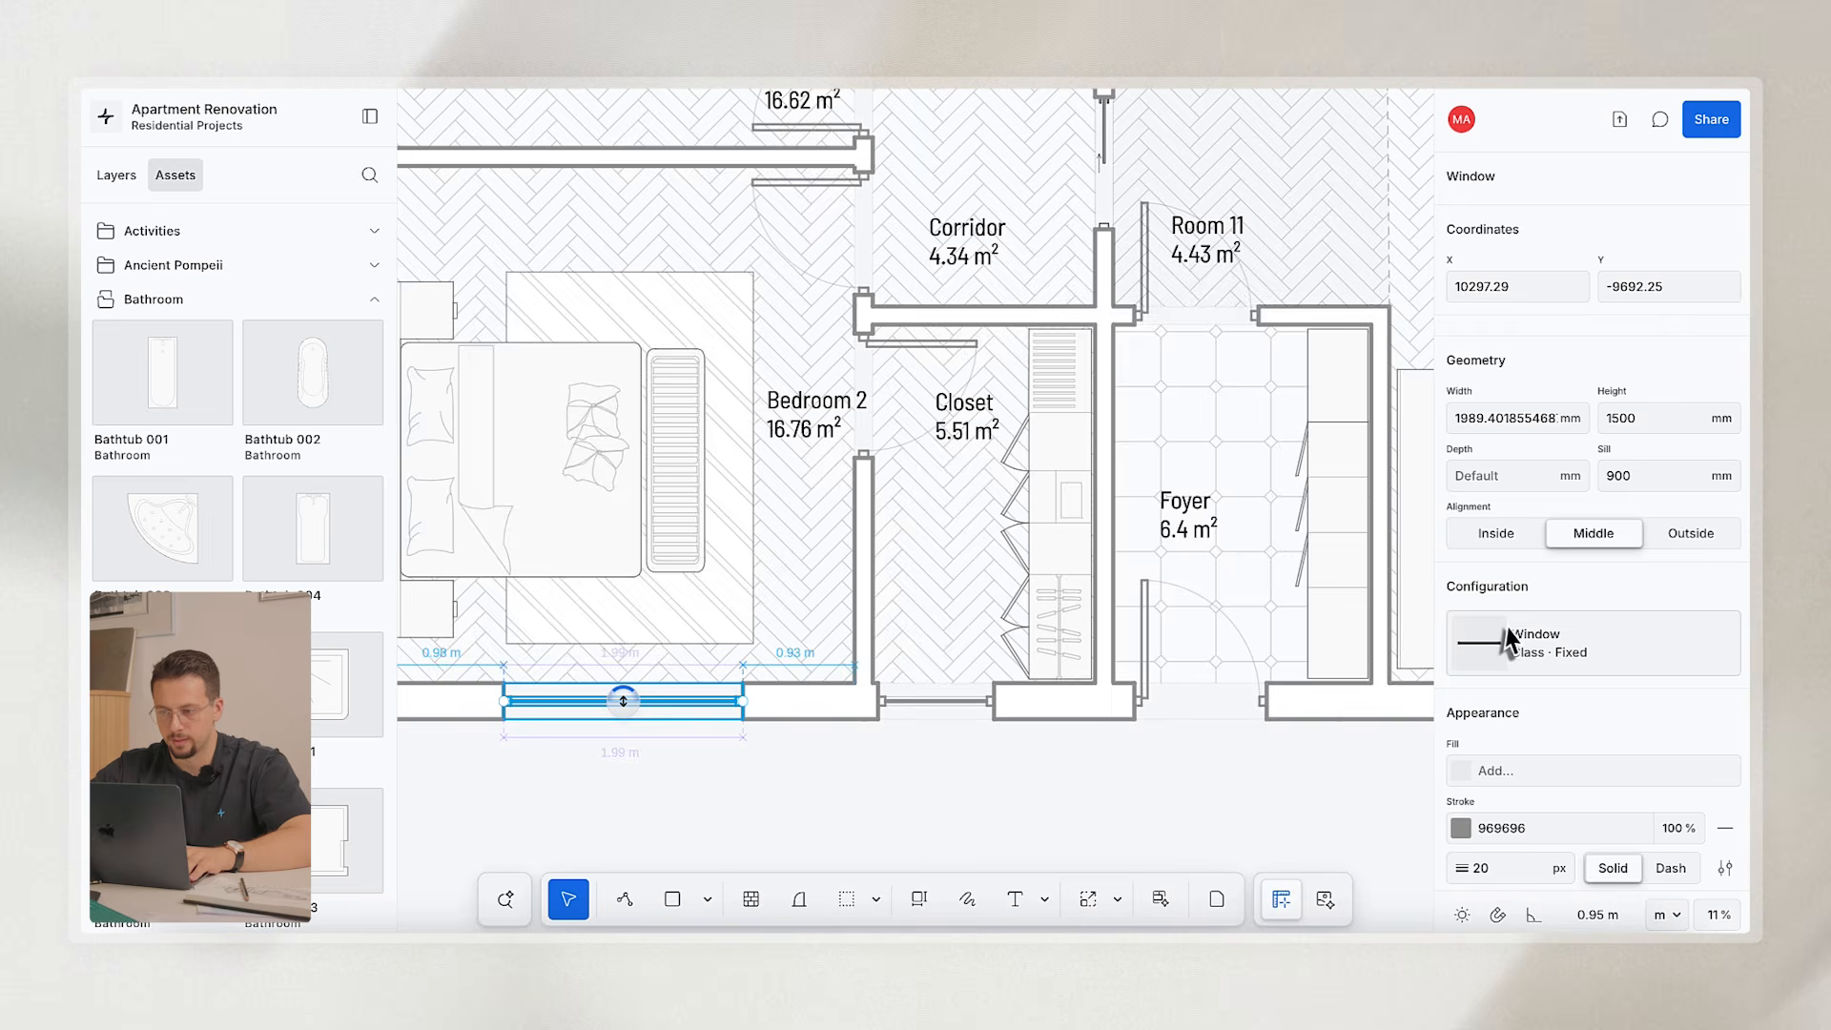
Add a second fixed panel on the right of Bedroom 2's exterior window.
left_click(1508, 641)
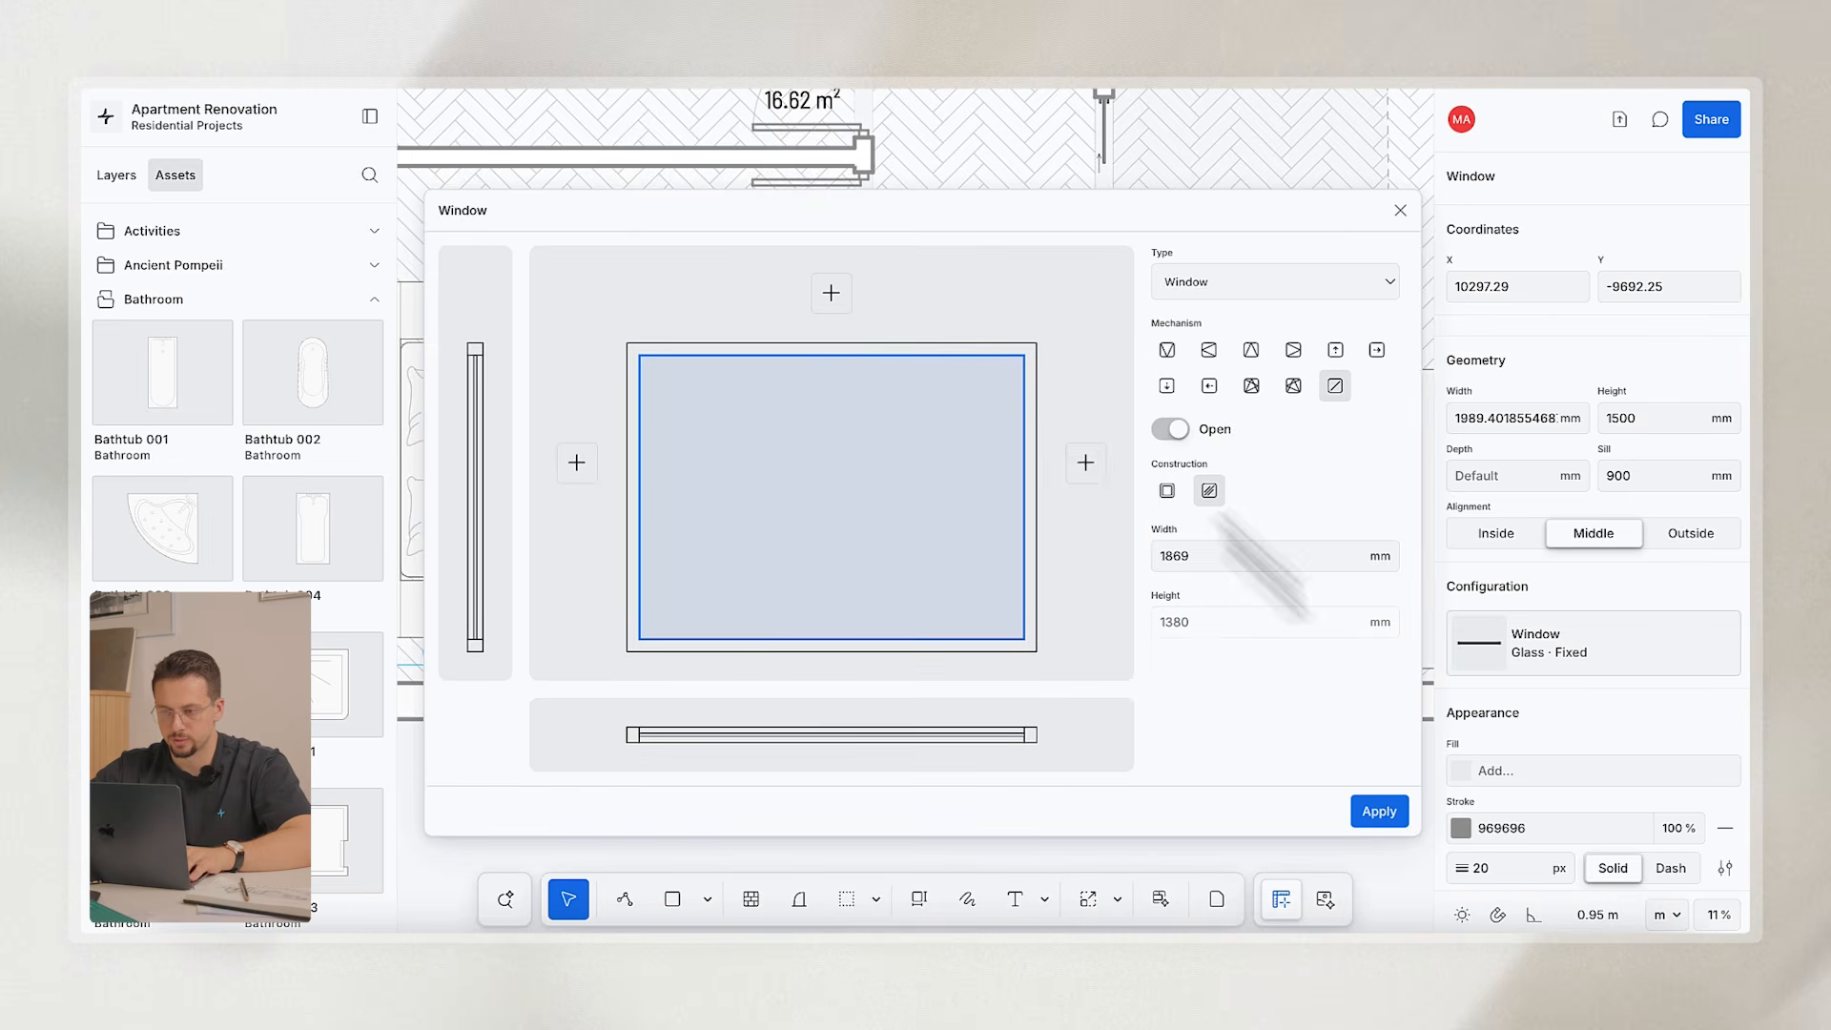
left_click(1086, 465)
left_click(1369, 778)
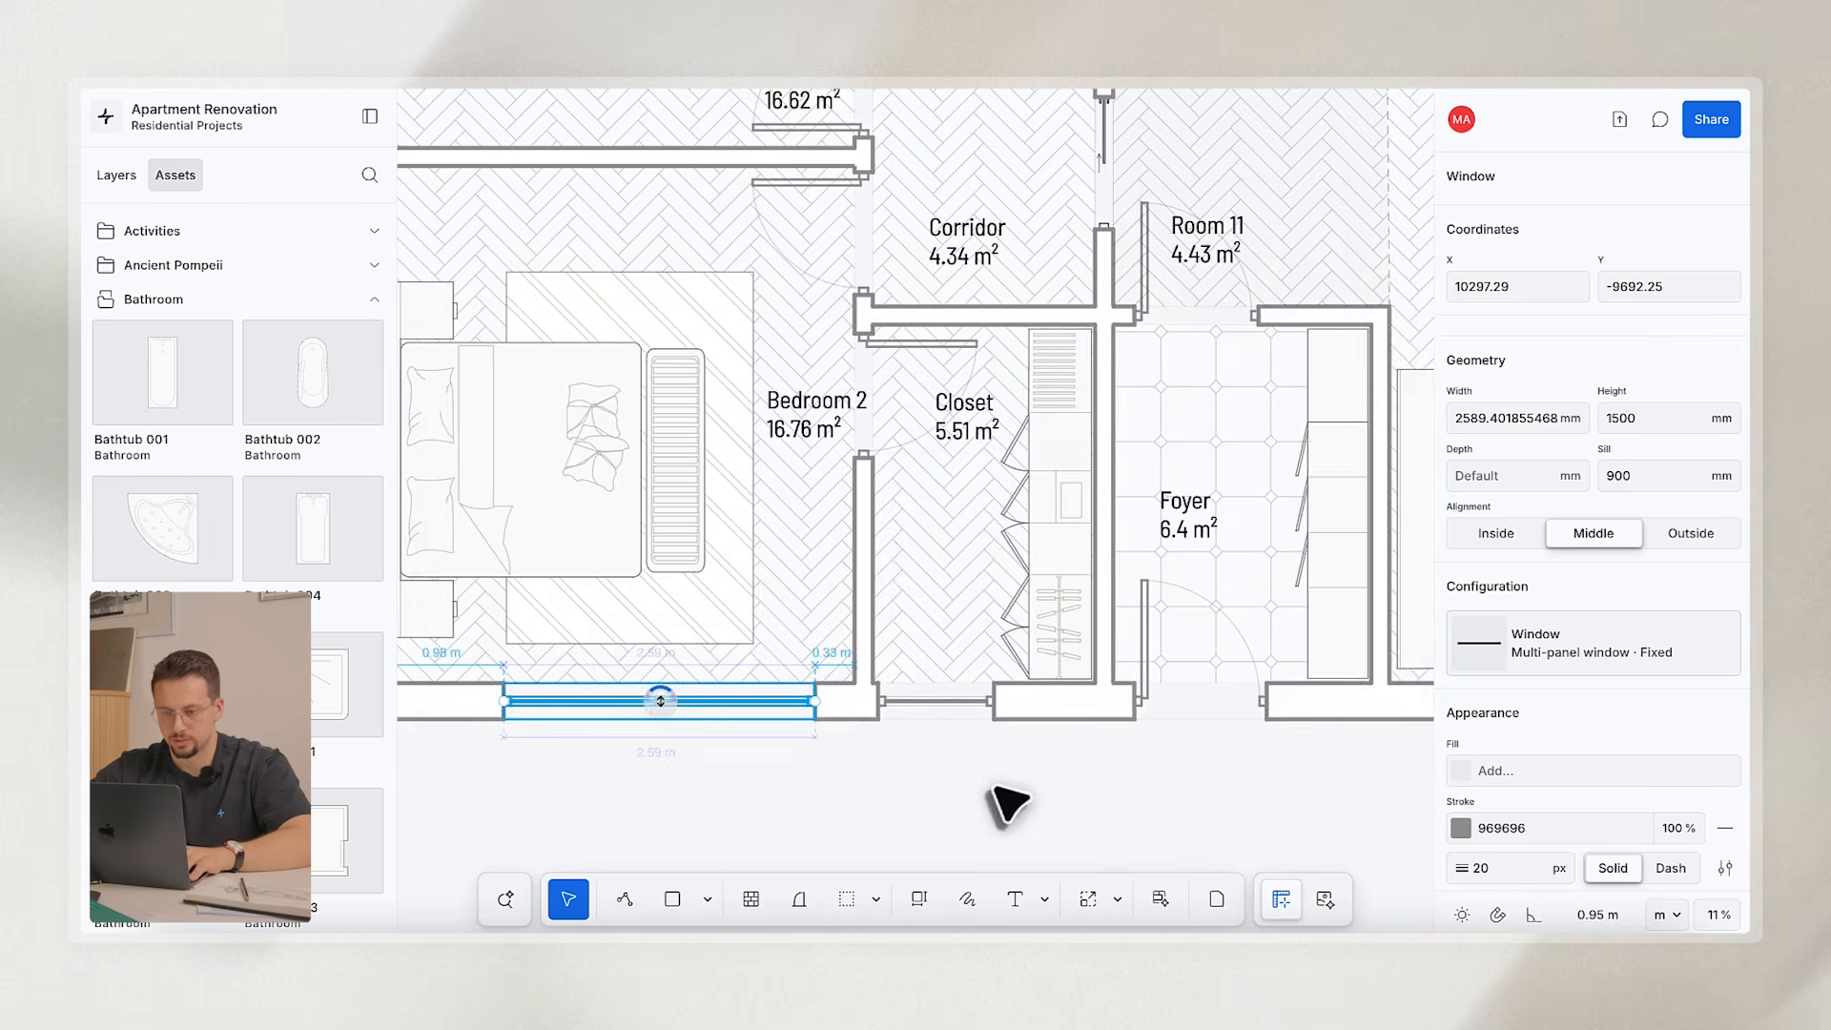
Add a second fixed panel on the right of Bedroom 1's exterior window.
scroll(1007, 804, "down", 5)
left_click(807, 184)
left_click(1508, 641)
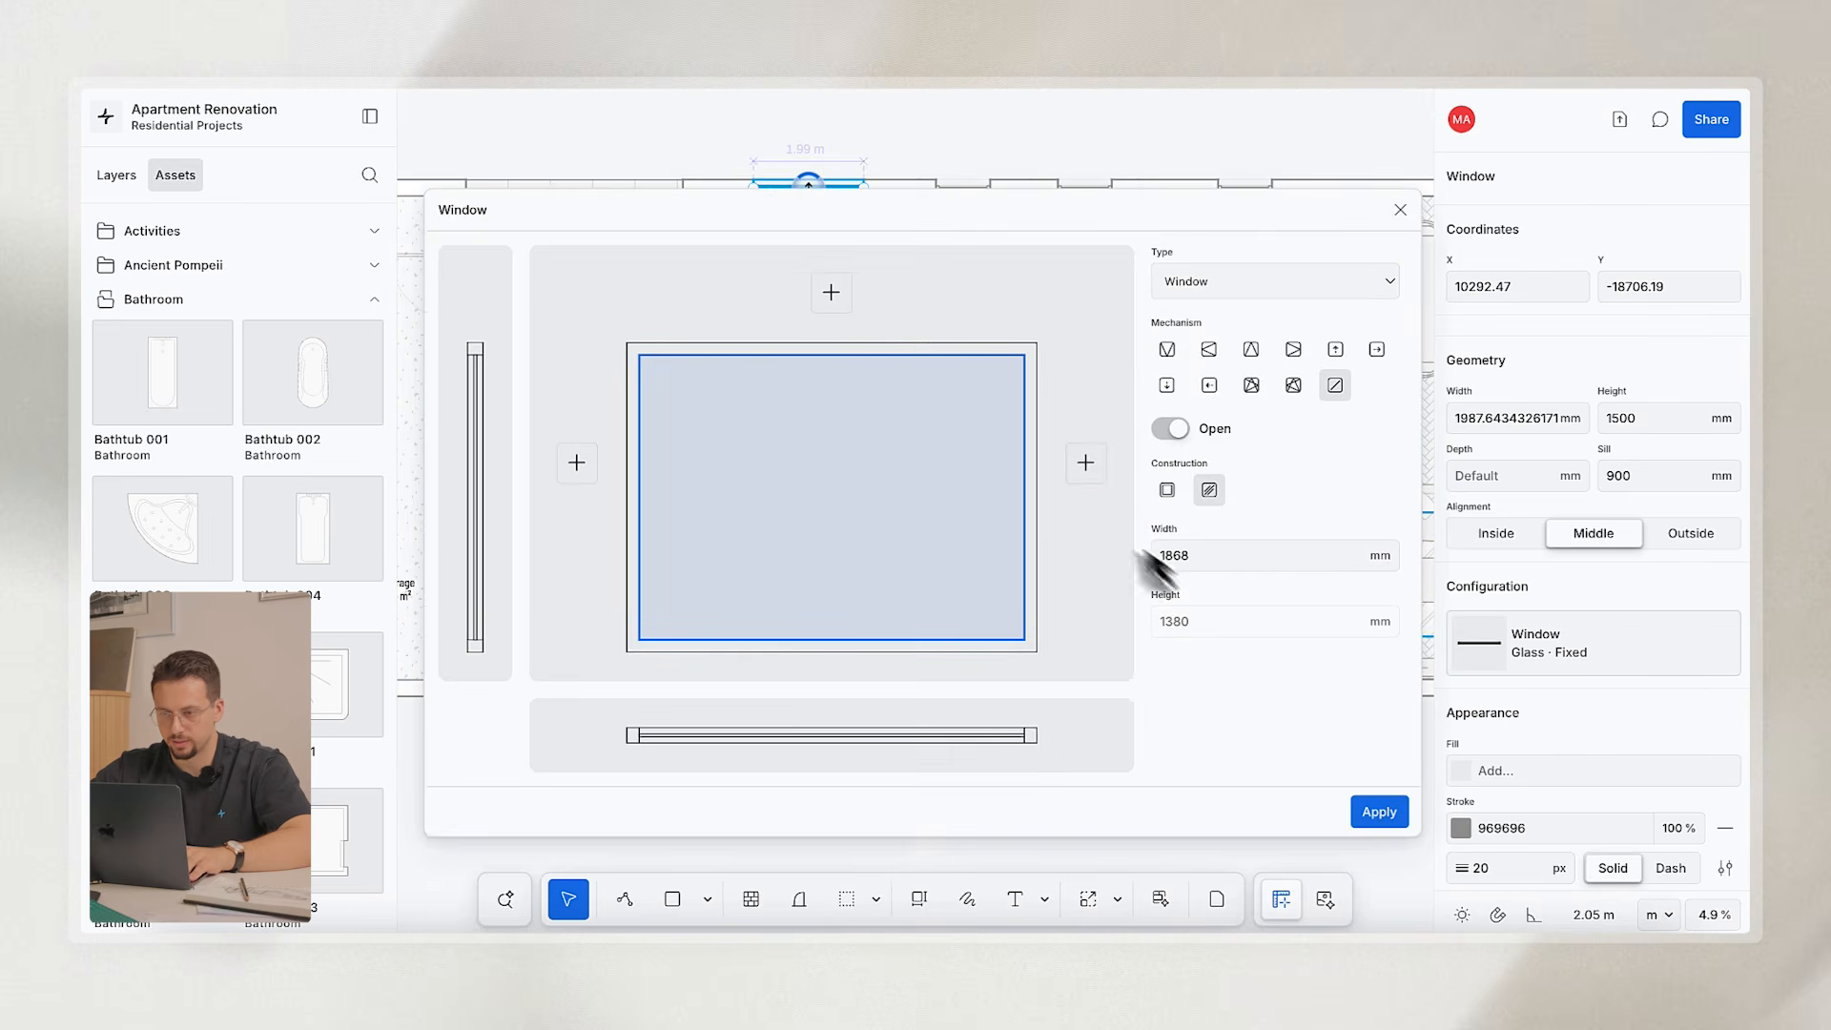
left_click(1085, 467)
left_click(1360, 780)
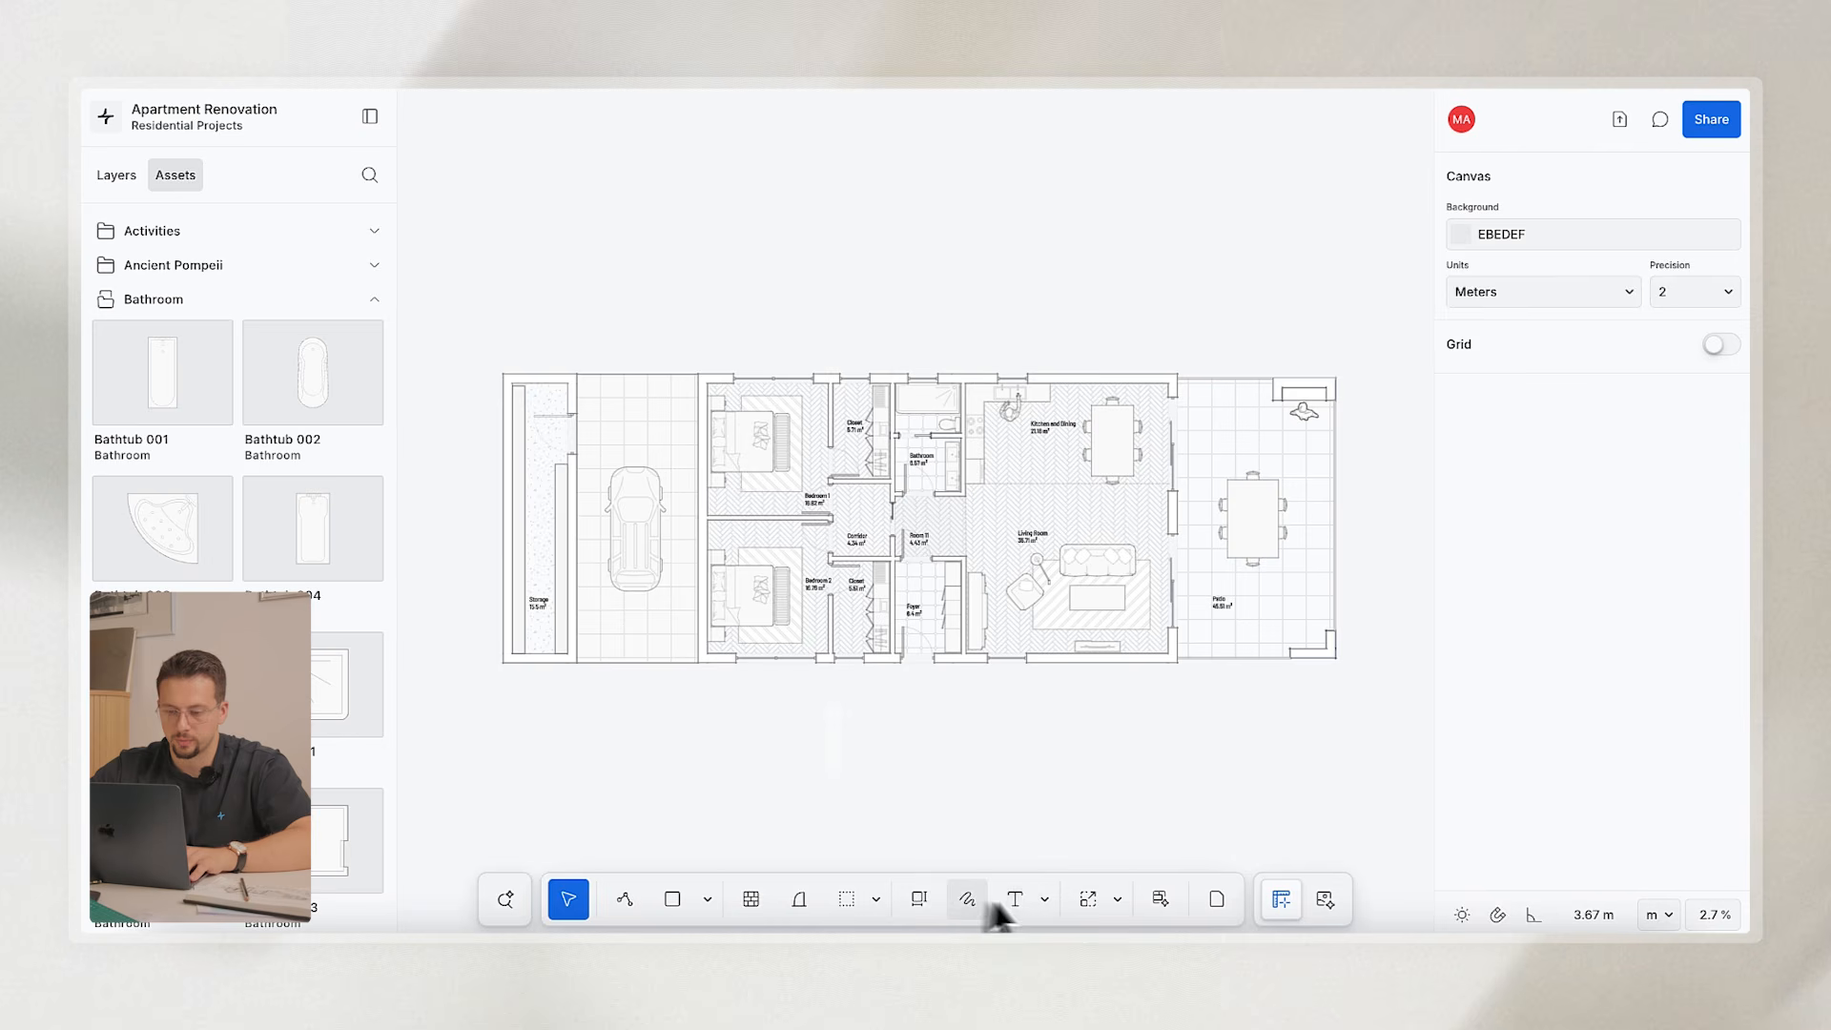
Start a chained dimension along the street-side exterior wall, spanning the storage block's width at a 1 m offset.
left_click(929, 901)
left_click(867, 835)
scroll(576, 658, "up", 3)
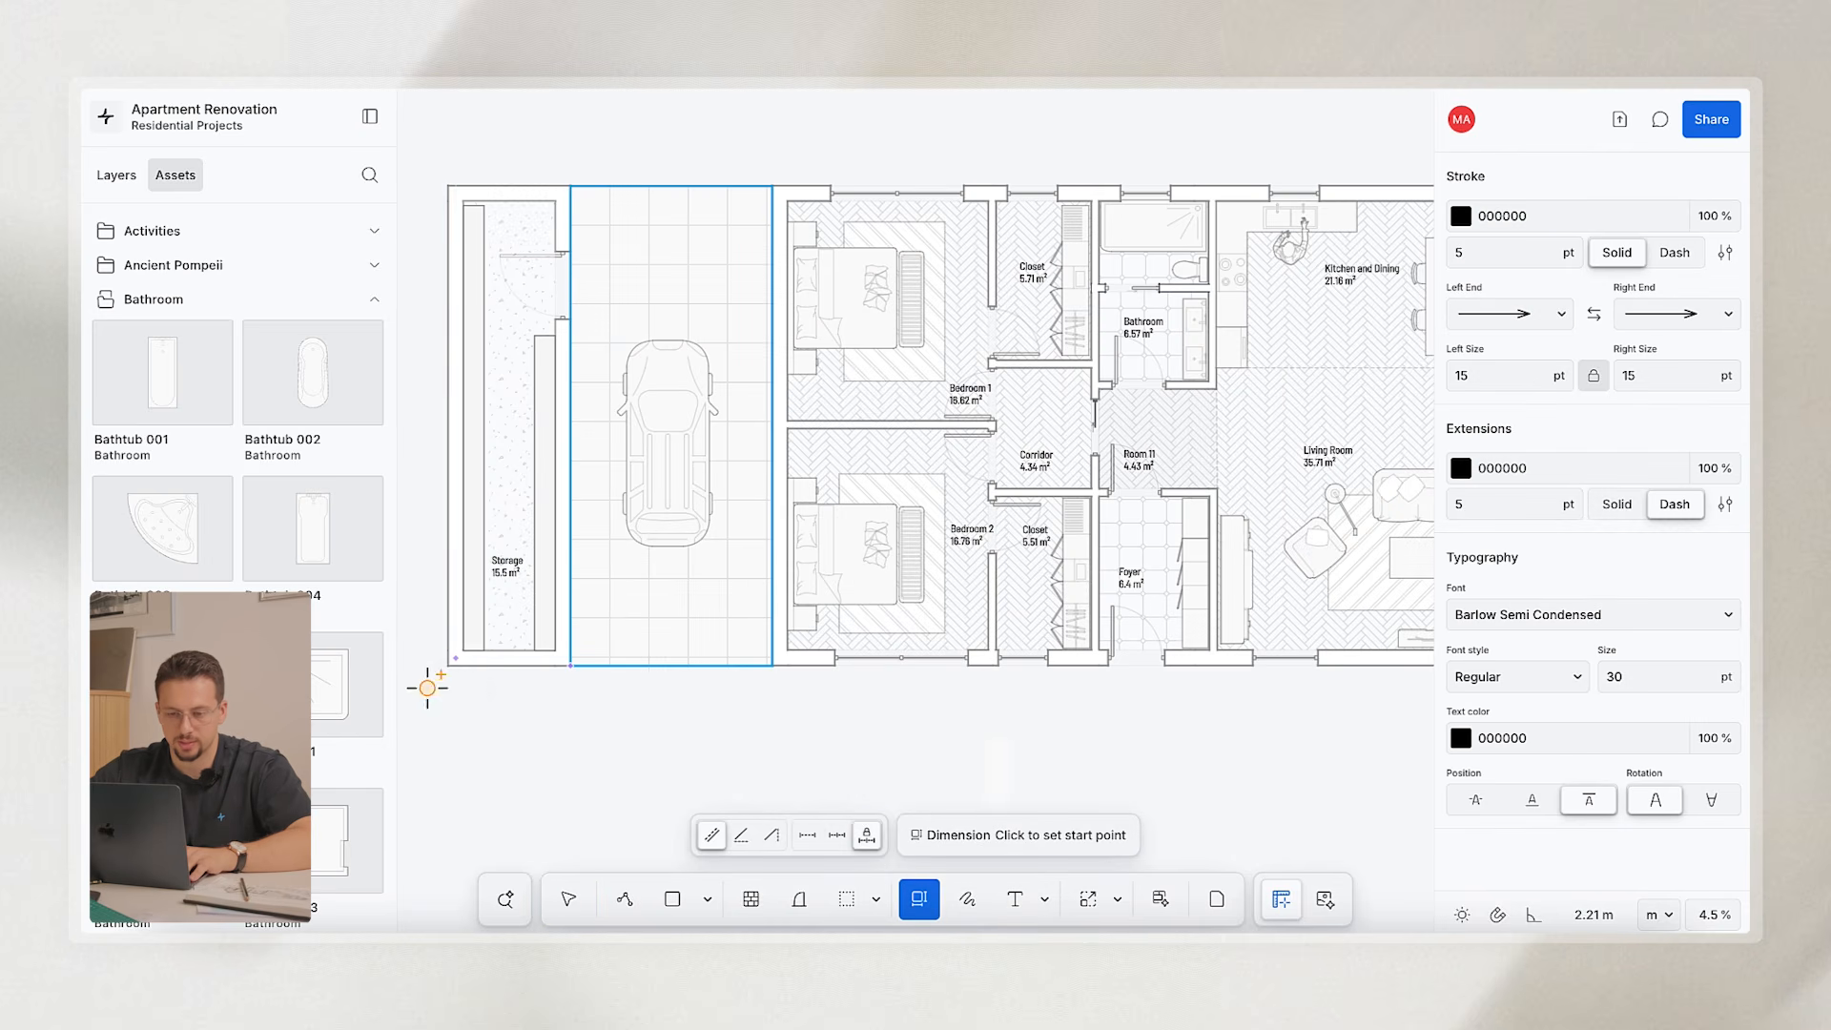
scroll(456, 664, "up", 5)
left_click(454, 658)
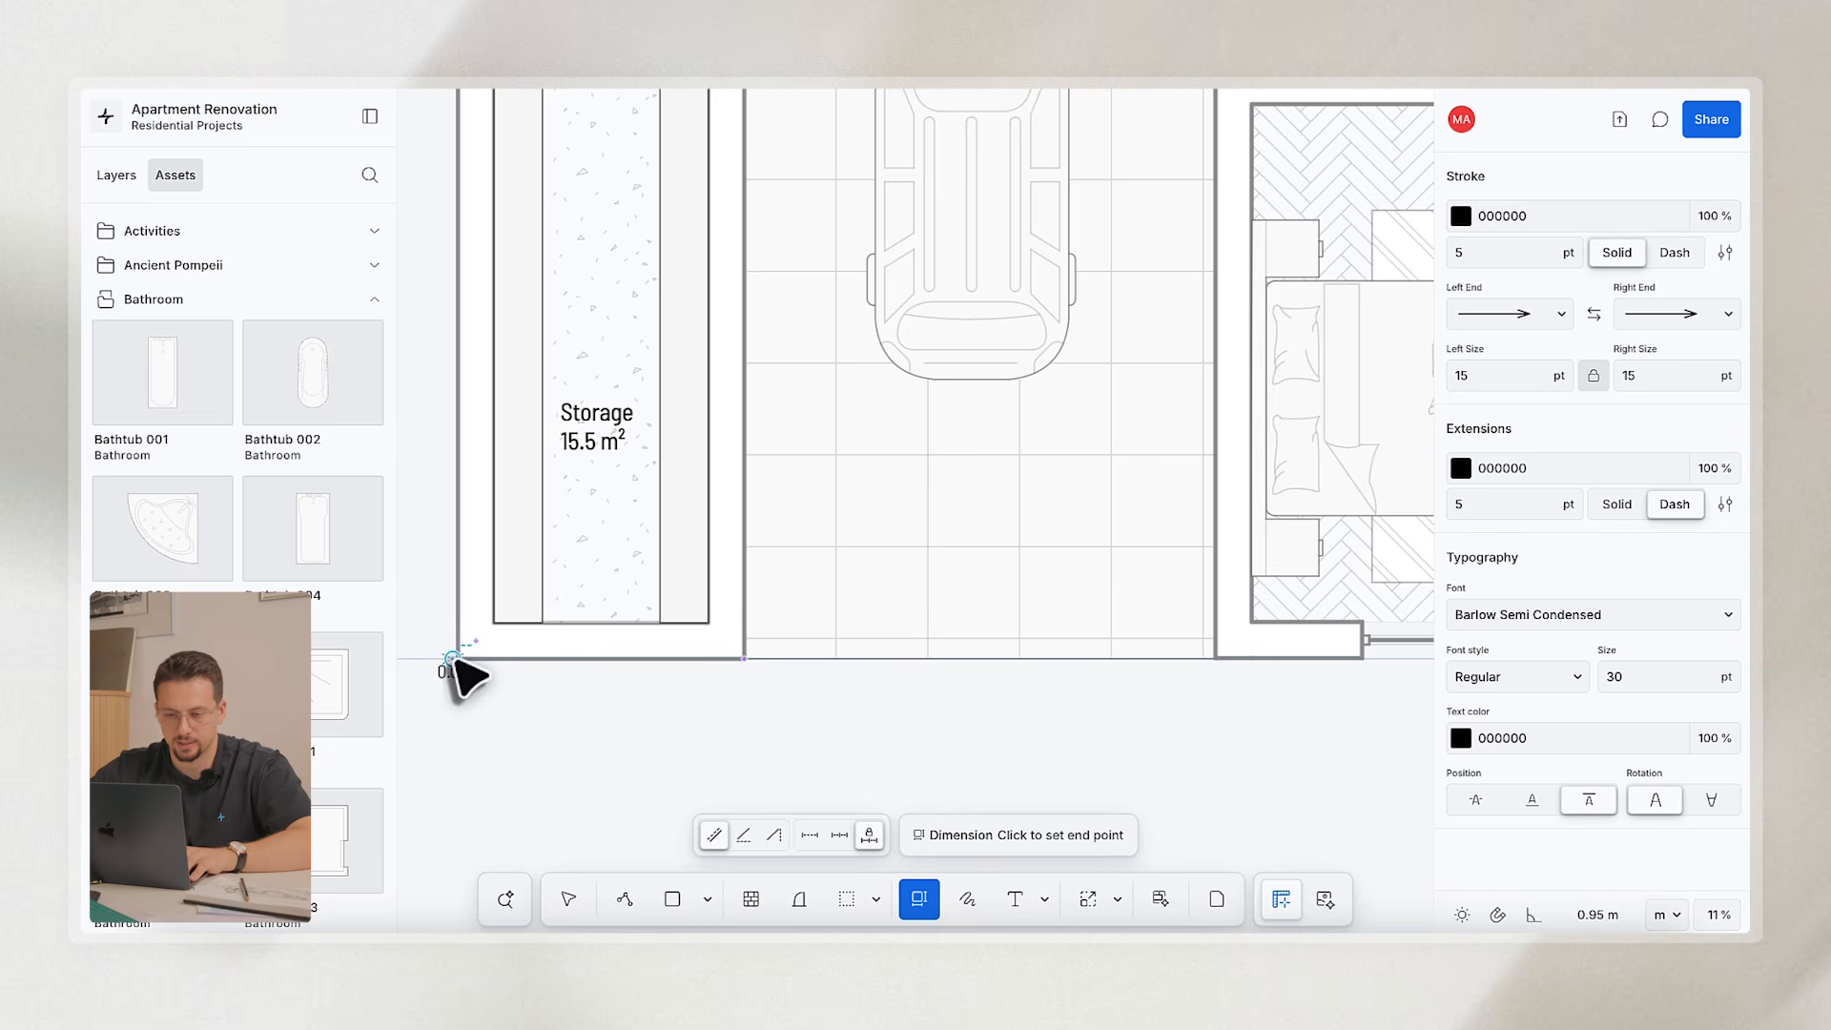
left_click(744, 658)
scroll(747, 656, "down", 4)
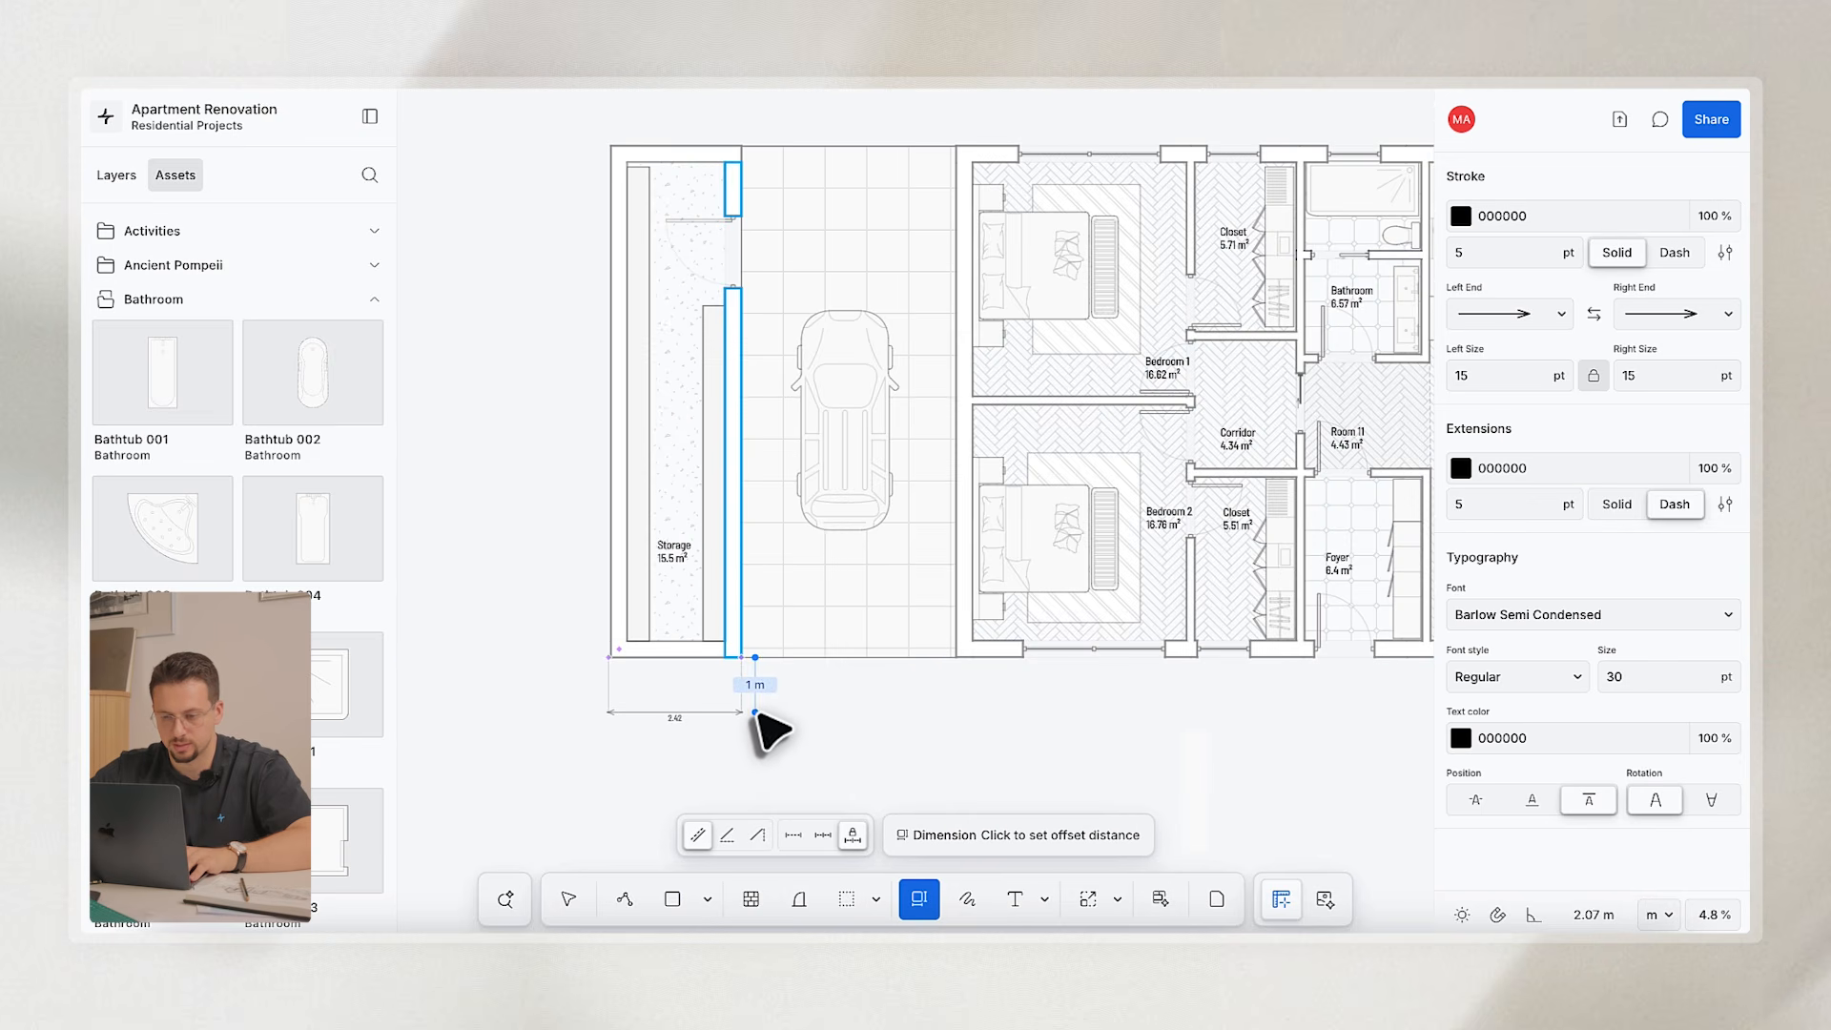
left_click(754, 714)
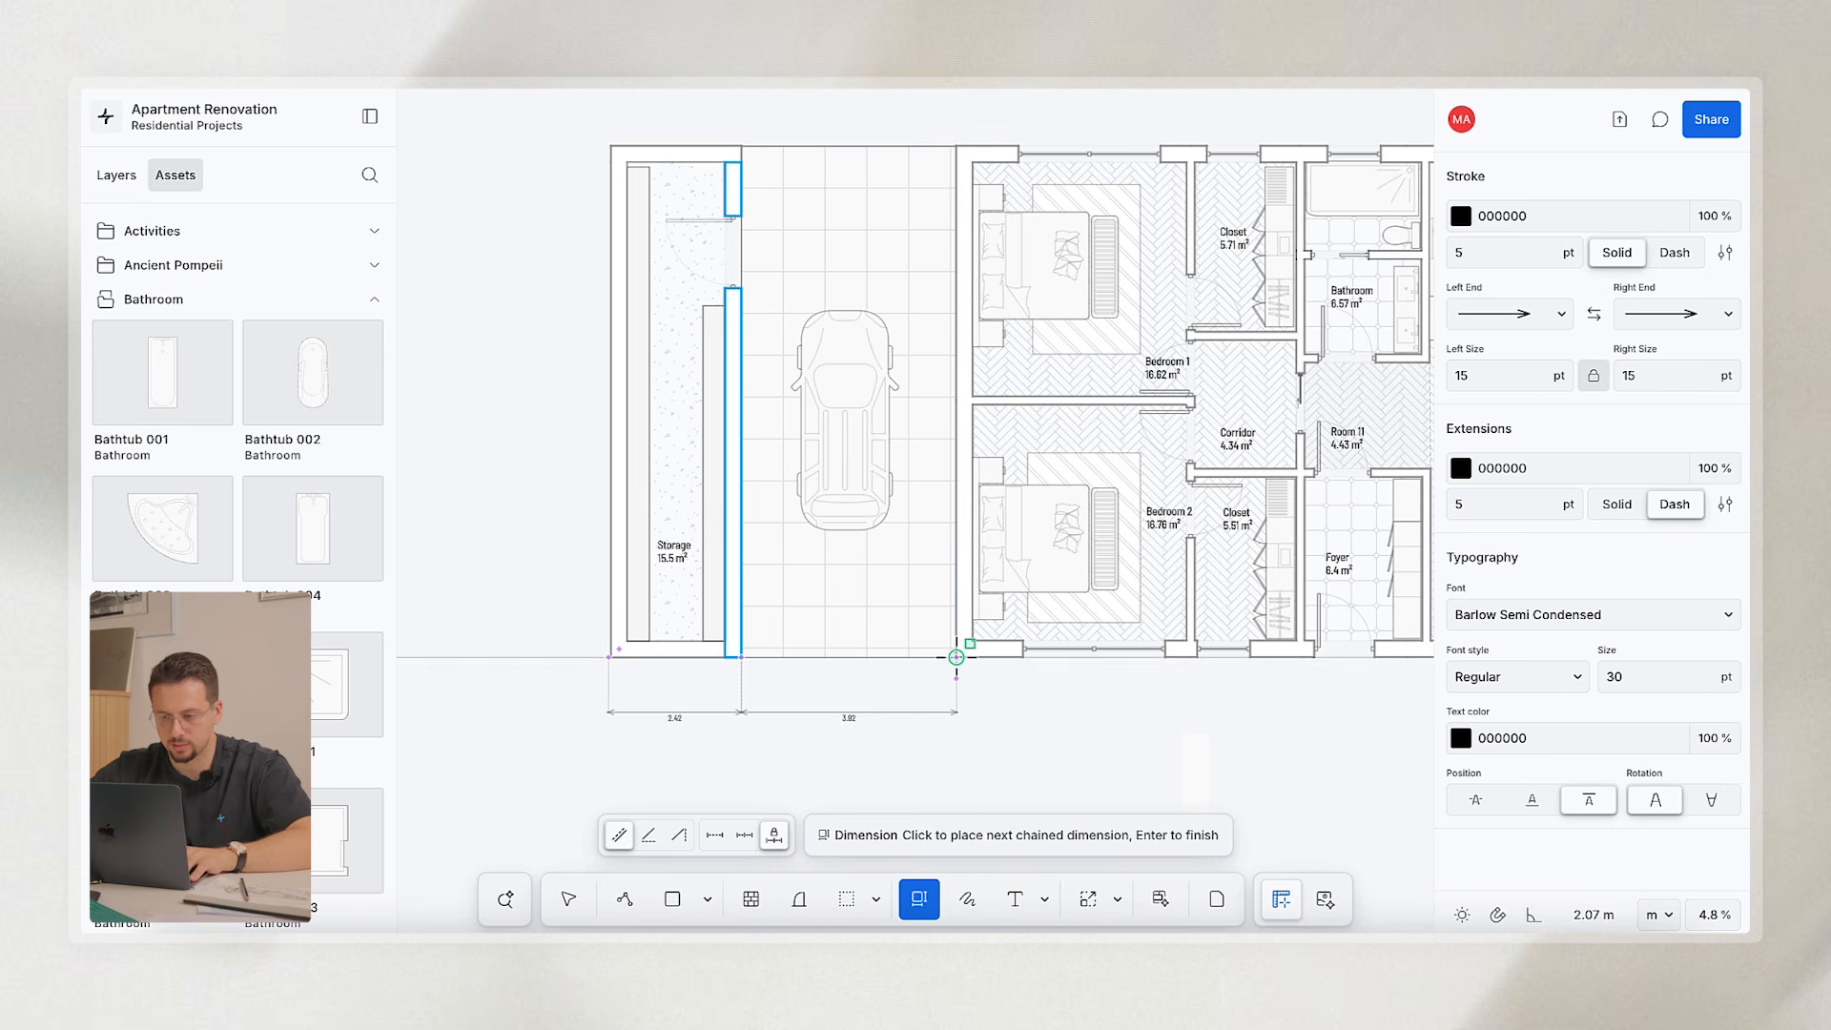
Continue the dimension chain across the carport, the Bedroom 2 window and the closet window up to the foyer door.
left_click(1023, 689)
scroll(988, 671, "right", 4)
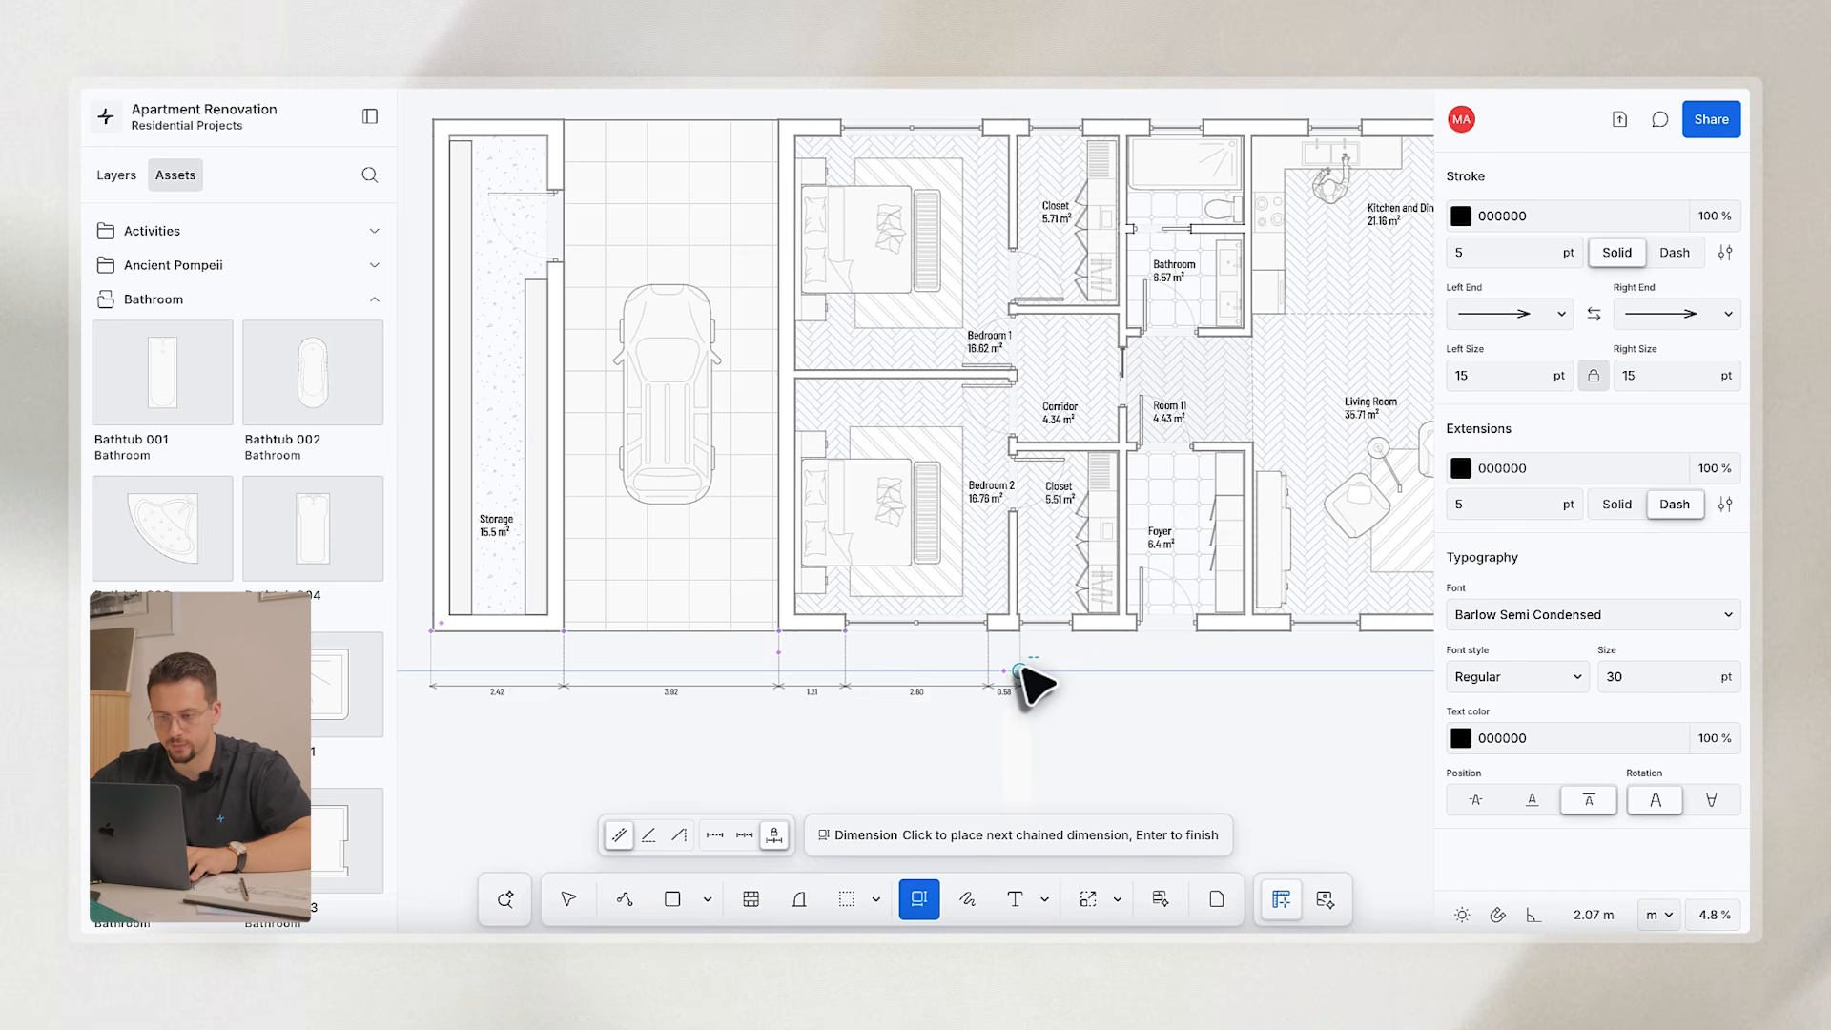
left_click(1018, 670)
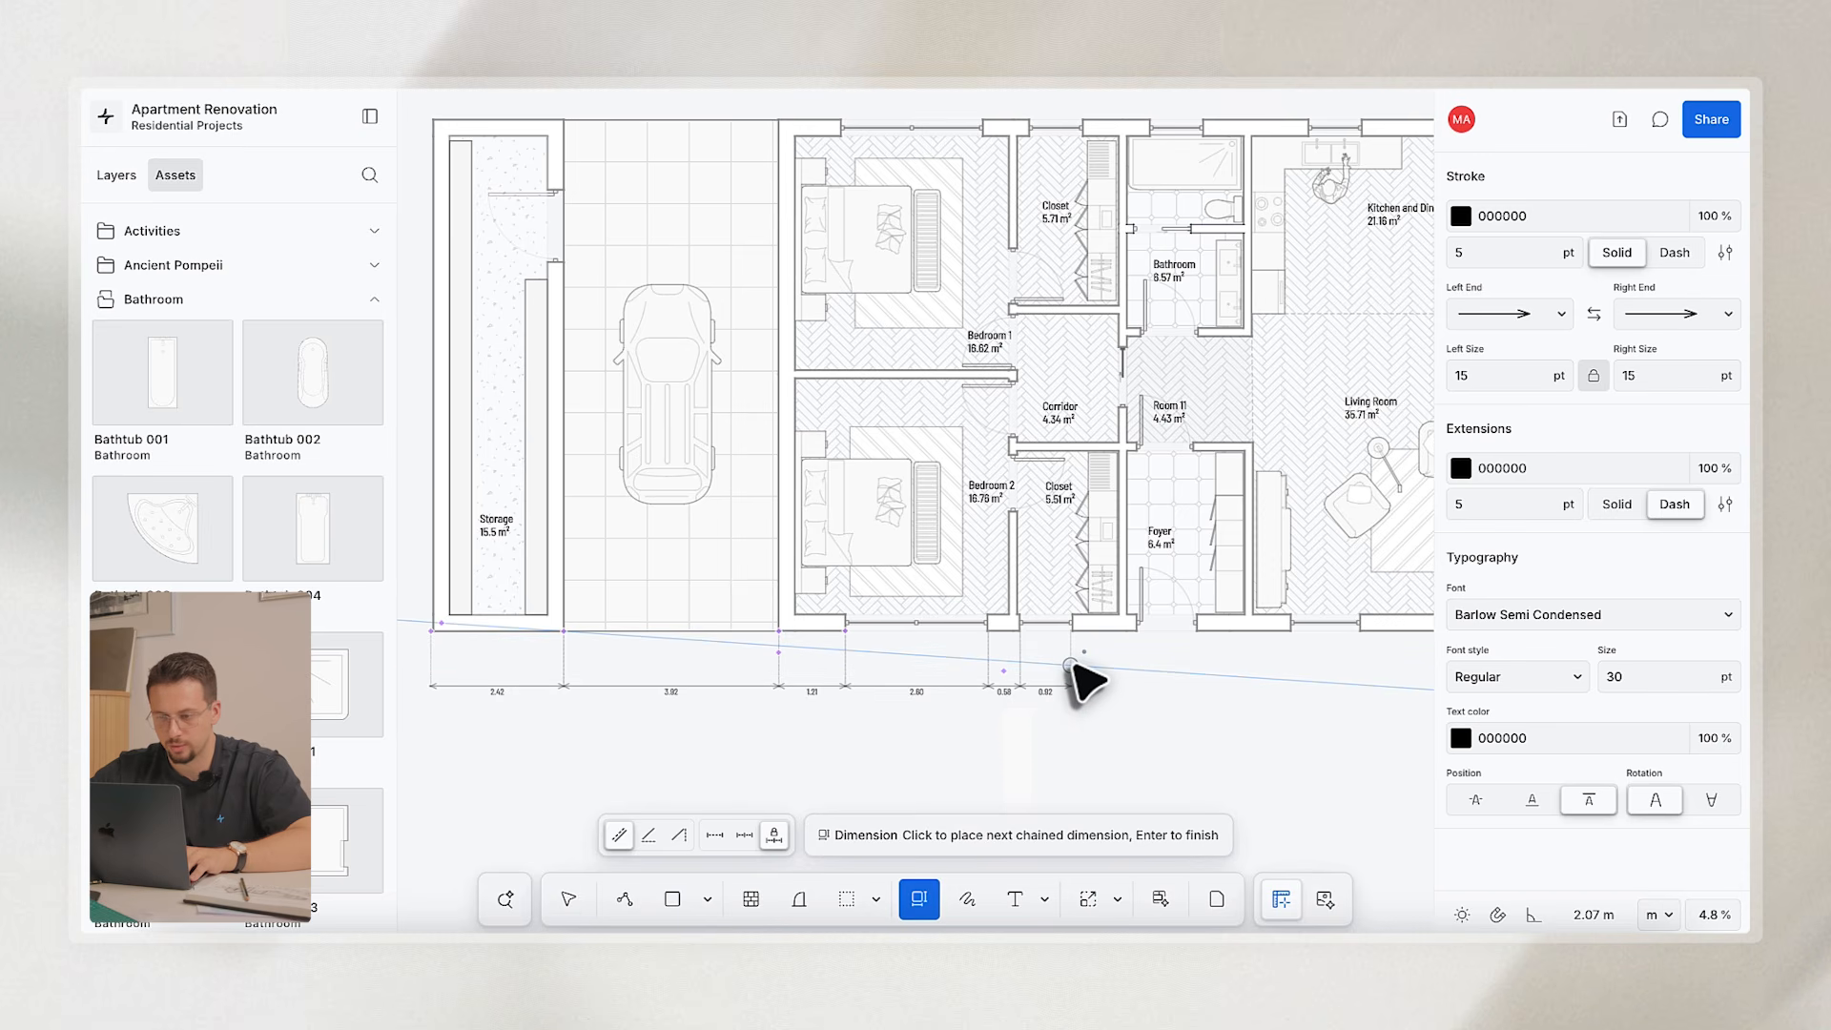
left_click(1071, 665)
scroll(1030, 672, "right", 4)
left_click(952, 654)
Extend the dimension chain across the foyer door opening and the living room window toward the patio's corner wall.
scroll(1004, 636, "up", 5)
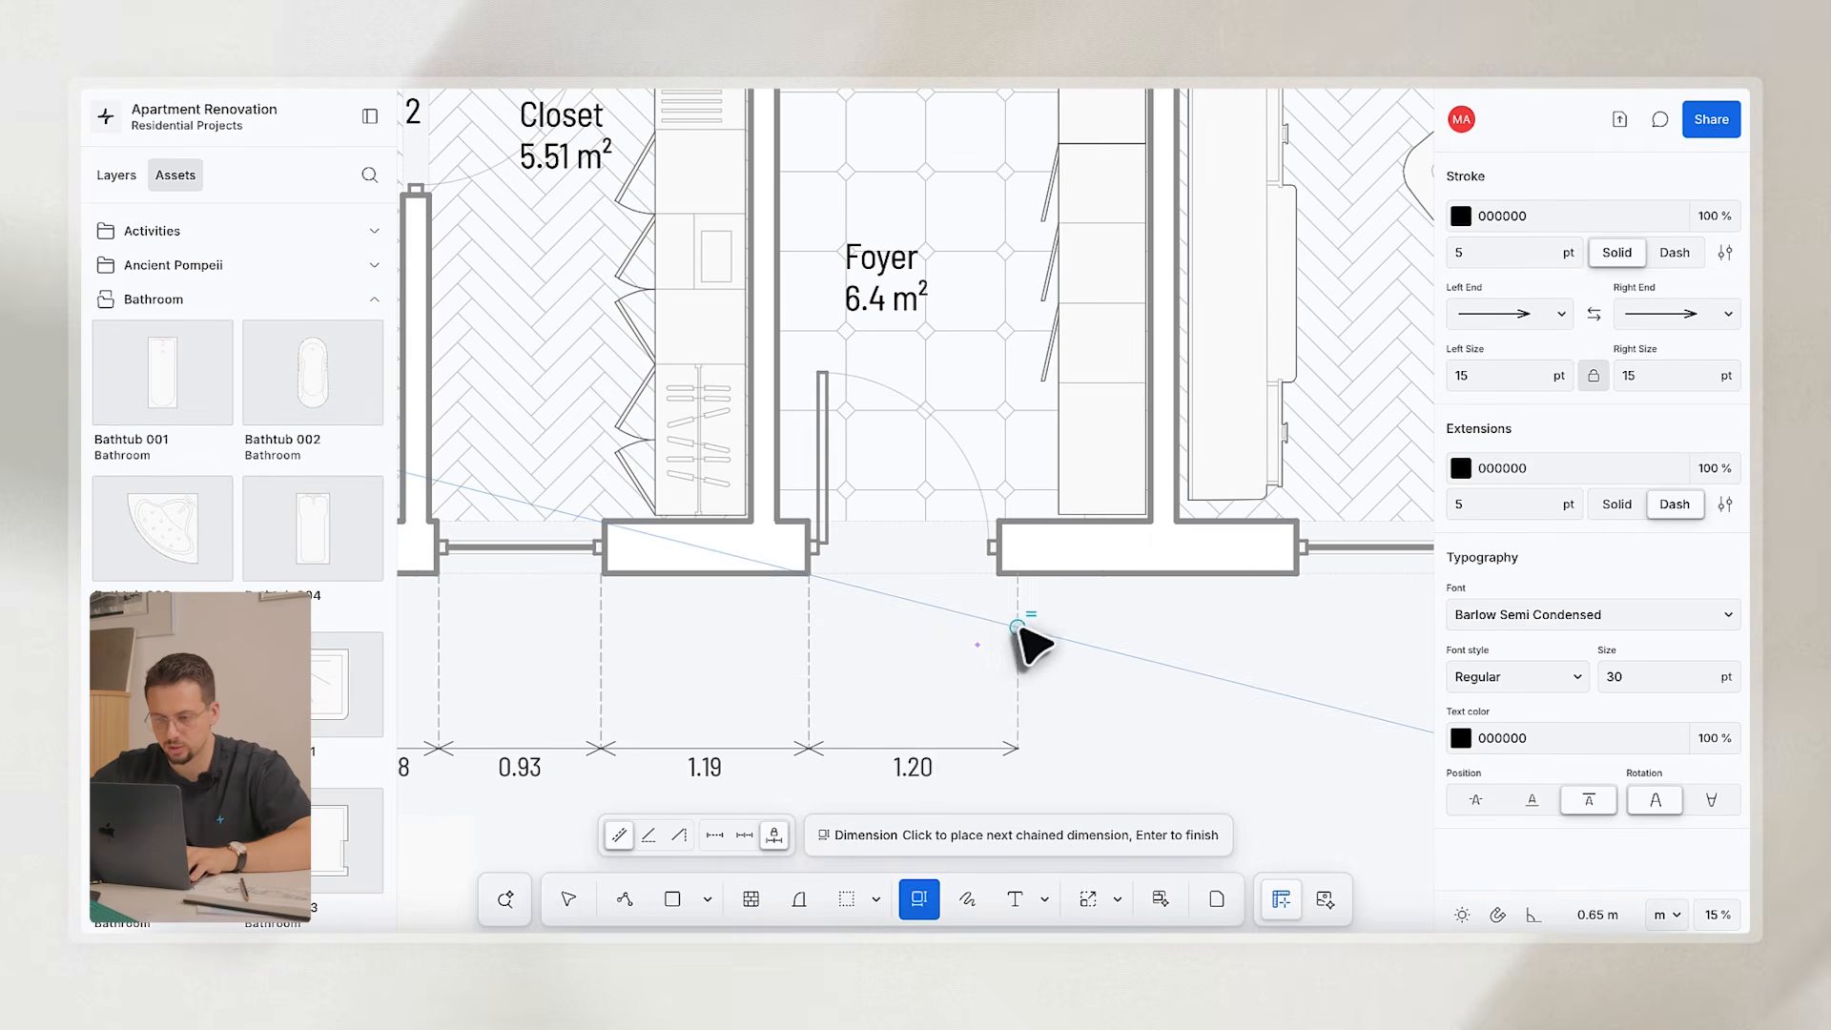
left_click(1000, 625)
scroll(1006, 629, "right", 4)
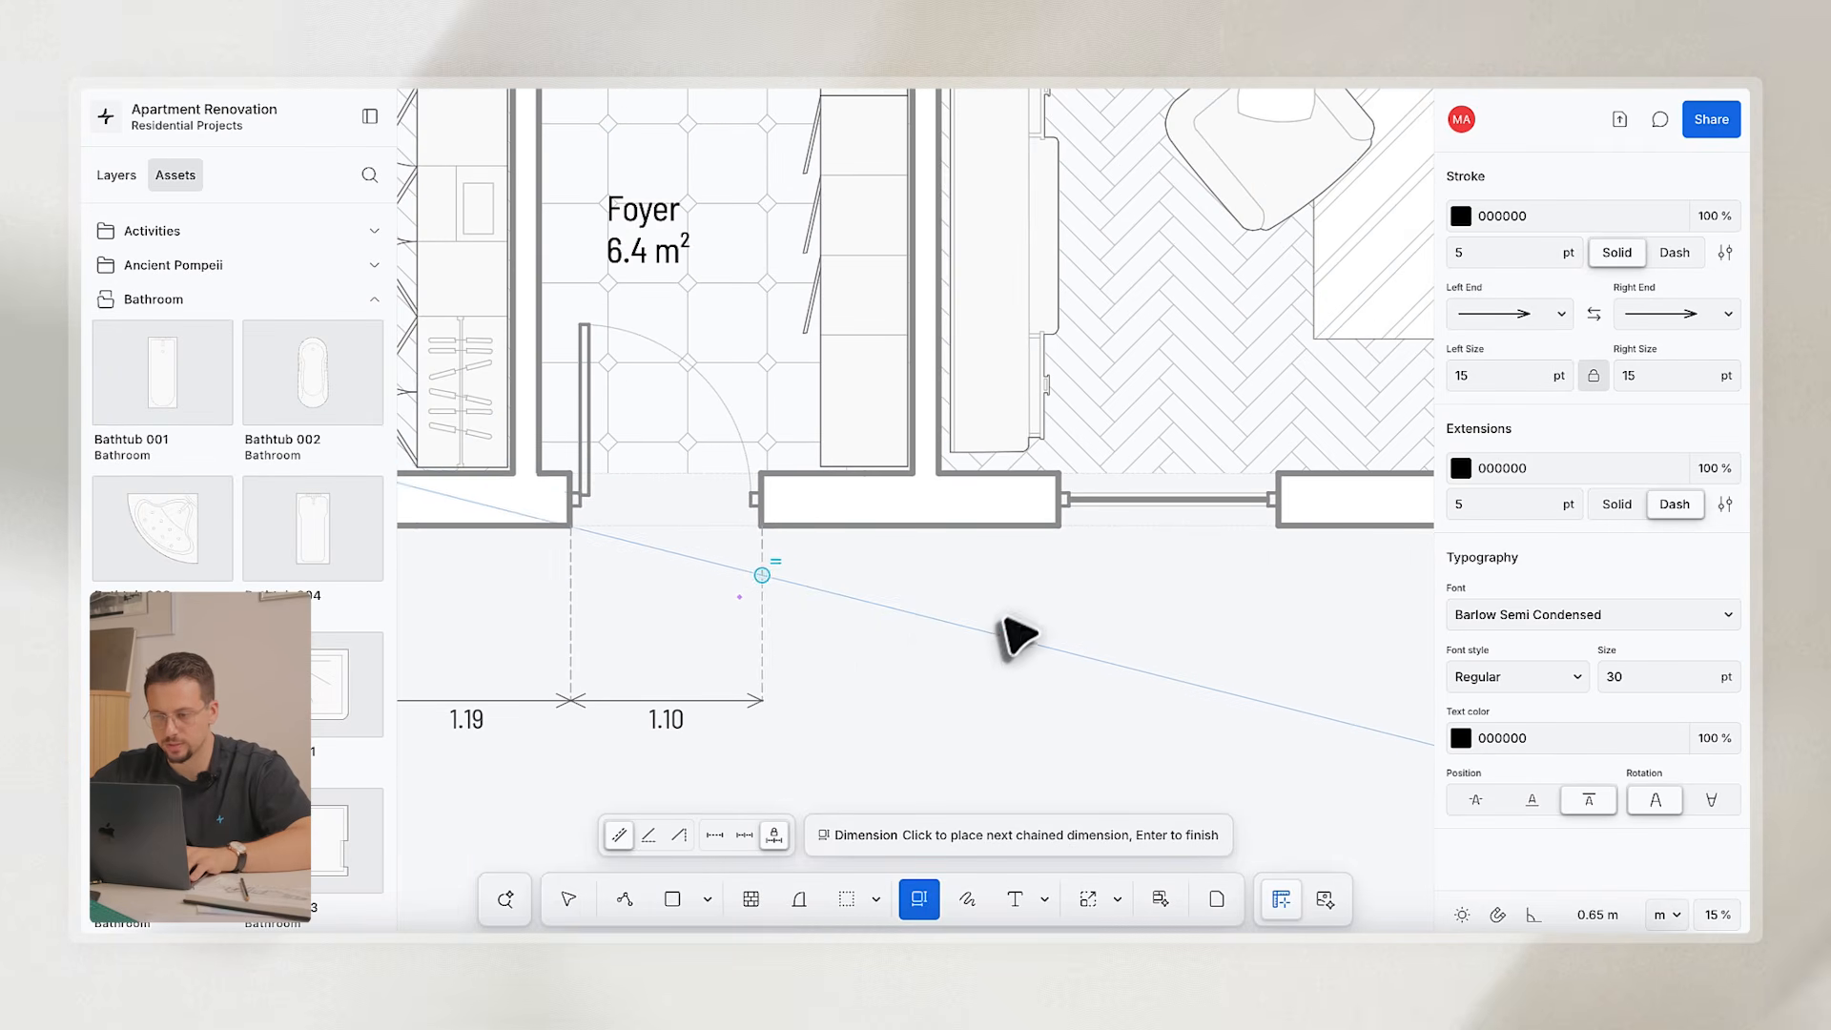
left_click(1056, 578)
left_click(1278, 582)
scroll(1291, 601, "right", 8)
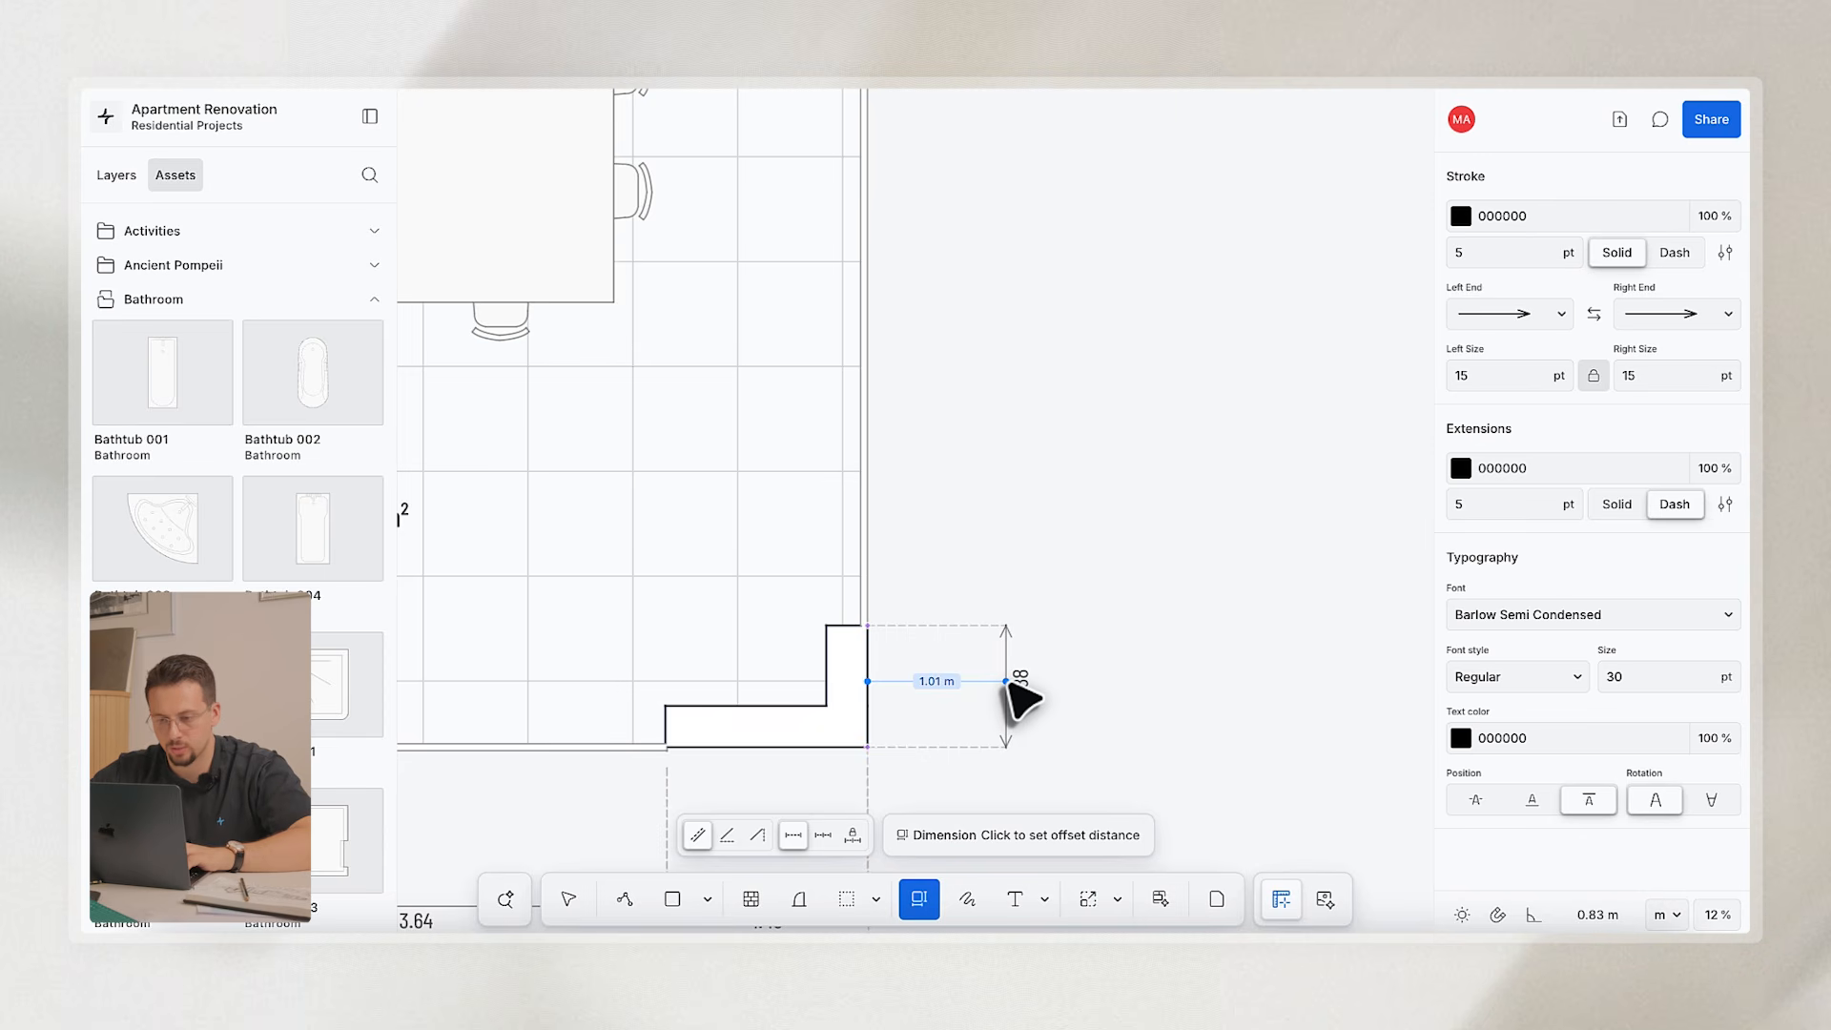
Dimension the short vertical return of the patio's street-side corner wall at a 1 m offset.
left_click(1009, 683)
scroll(1009, 685, "down", 4)
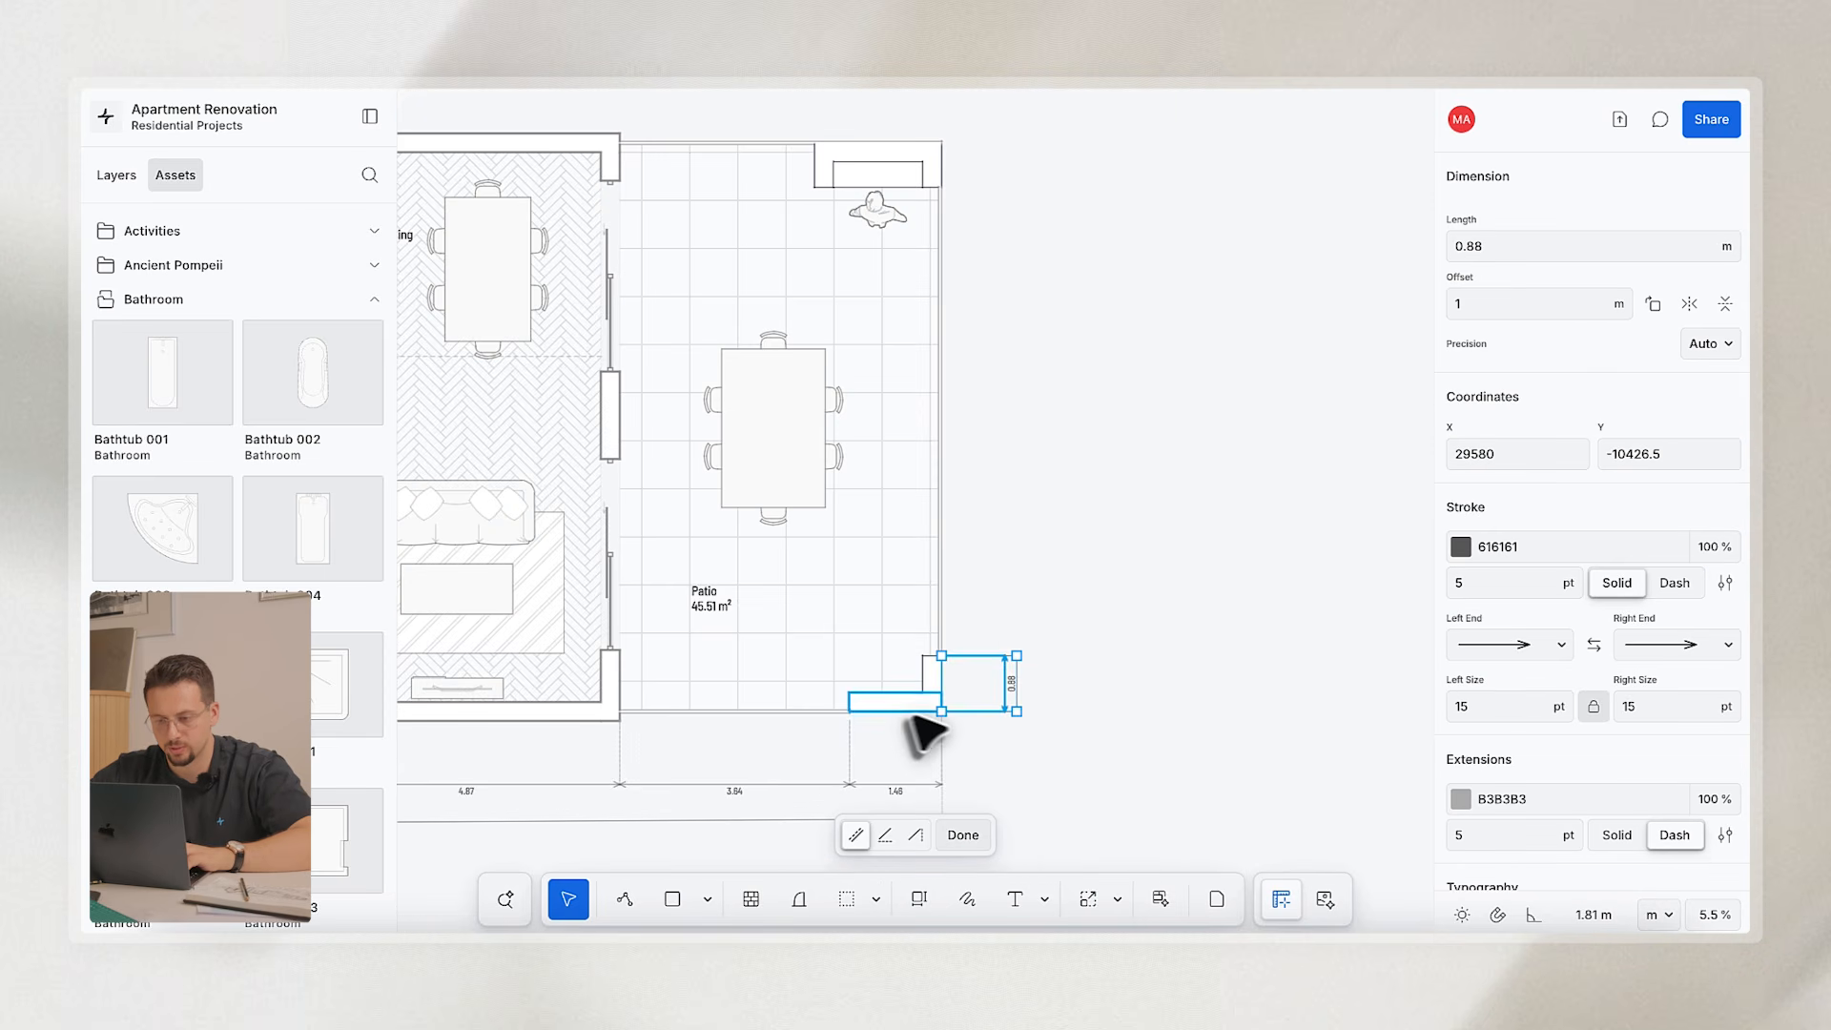
left_click(998, 756)
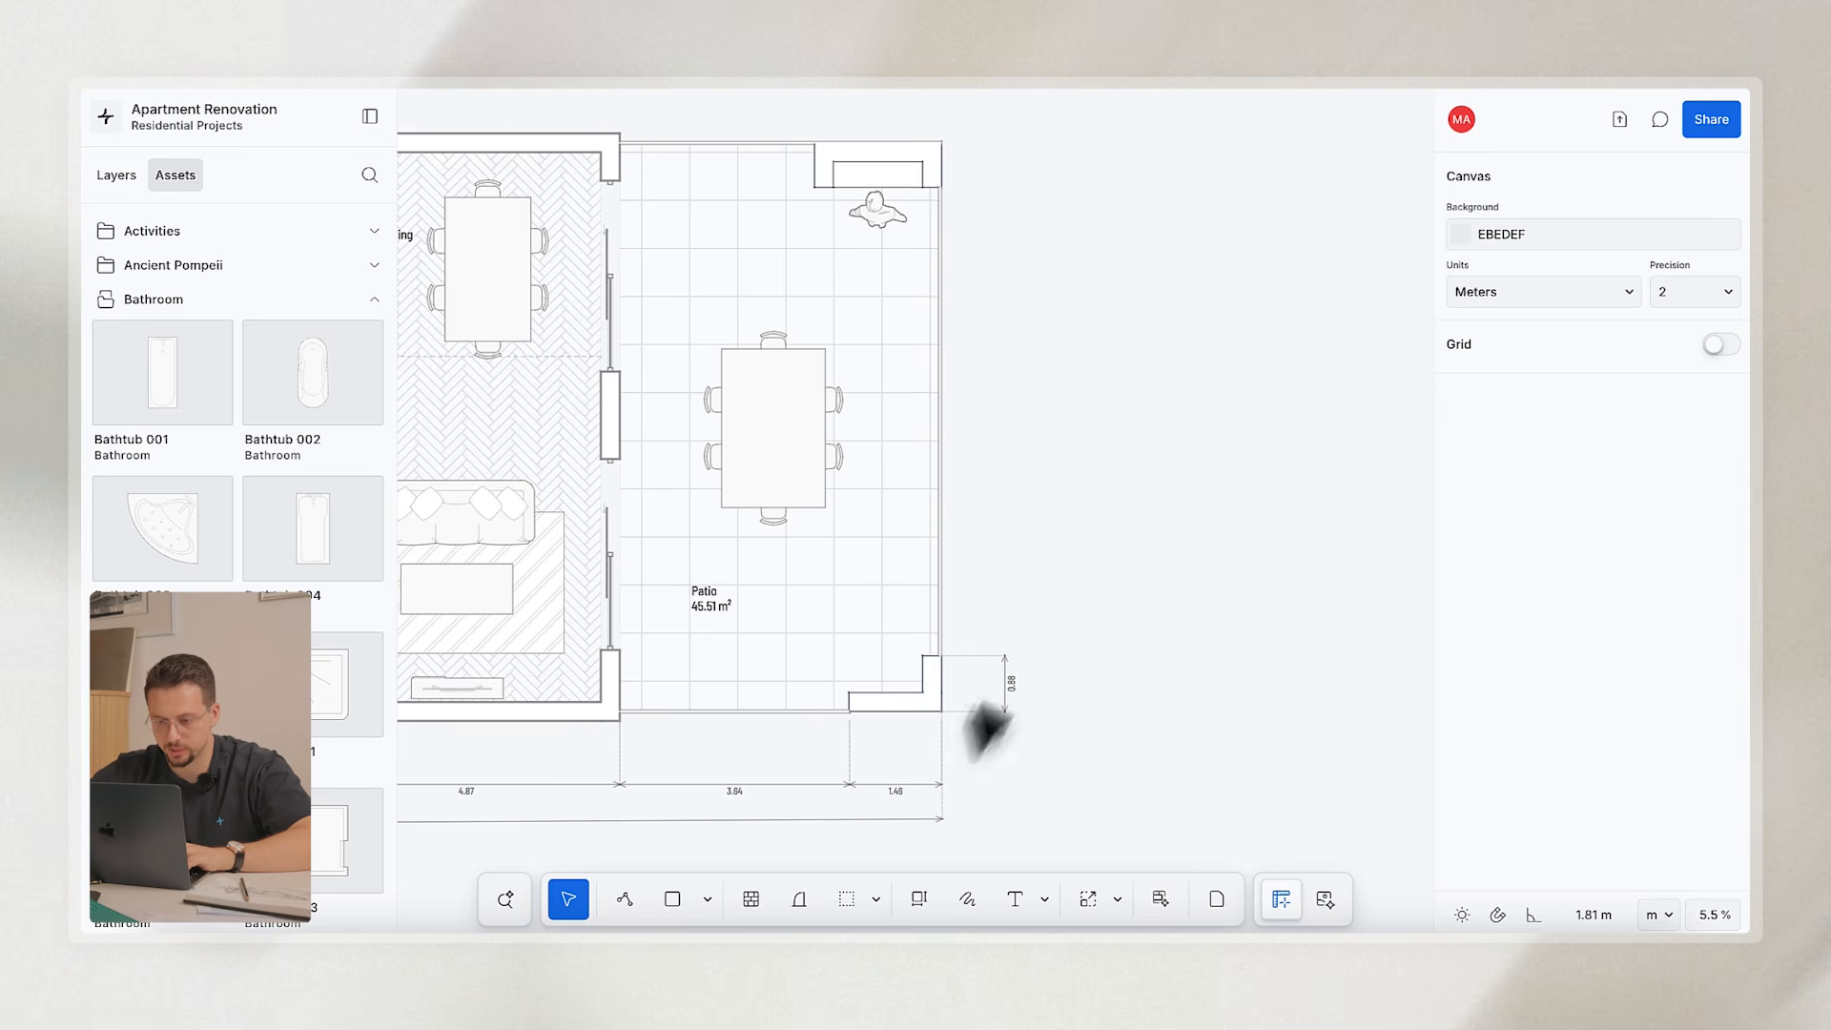
Dimension the rest of the patio's outer side, from the lower corner wall through the upper one to the far corner.
left_click(919, 898)
left_click(942, 655)
left_click(941, 187)
left_click(941, 142)
key("Return")
Finish the dimension chain along the exterior wall opposite the street and add interior dimensions to the rooms.
scroll(1286, 302, "down", 3)
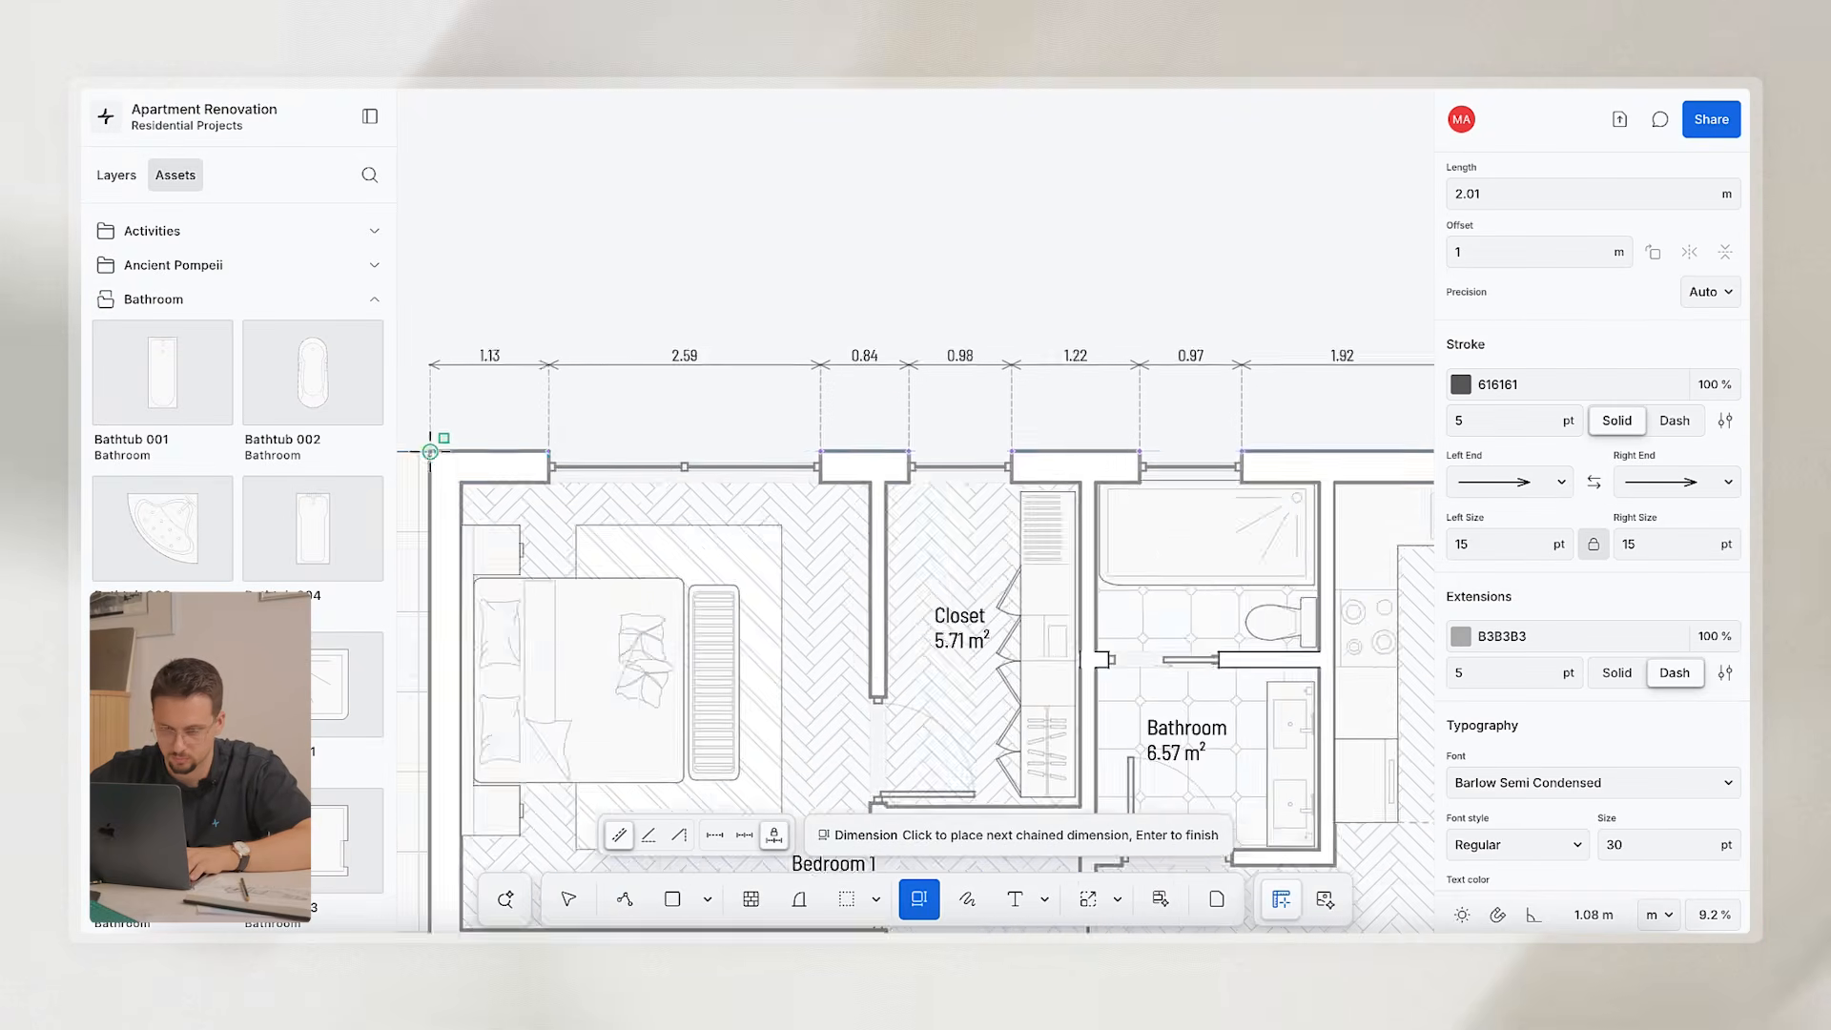
key("Escape")
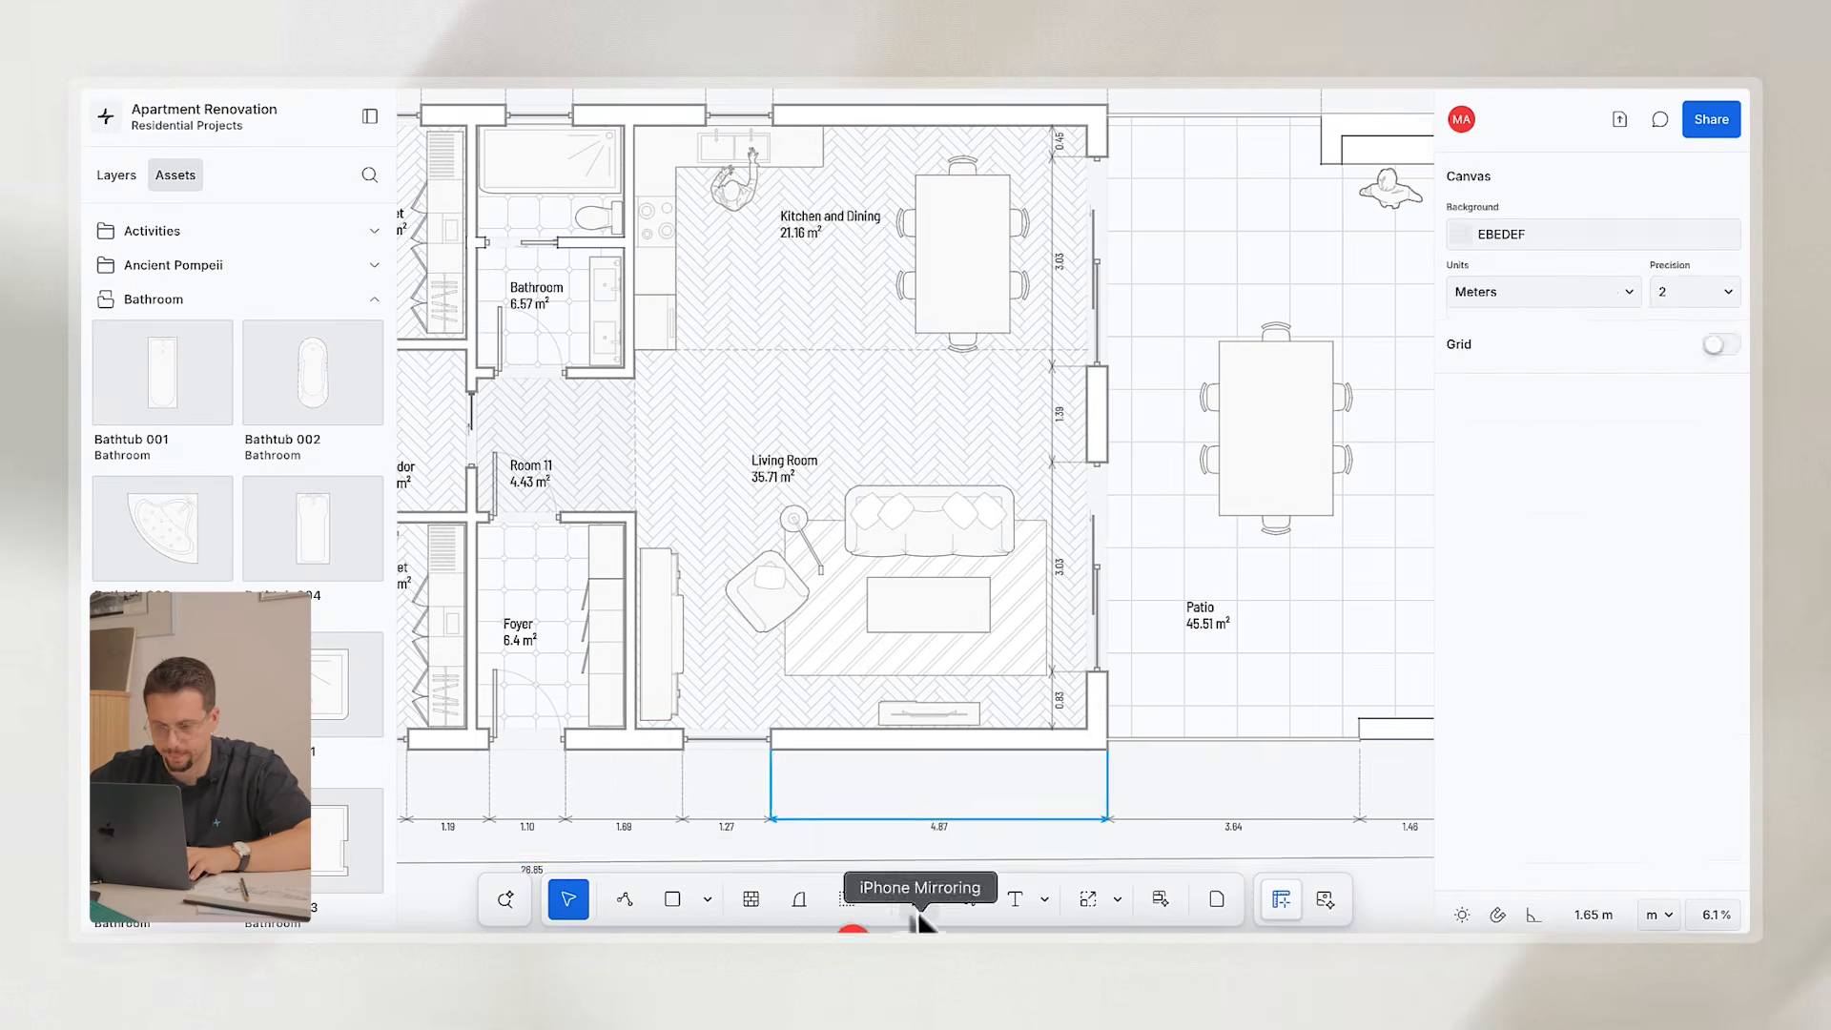
left_click(918, 902)
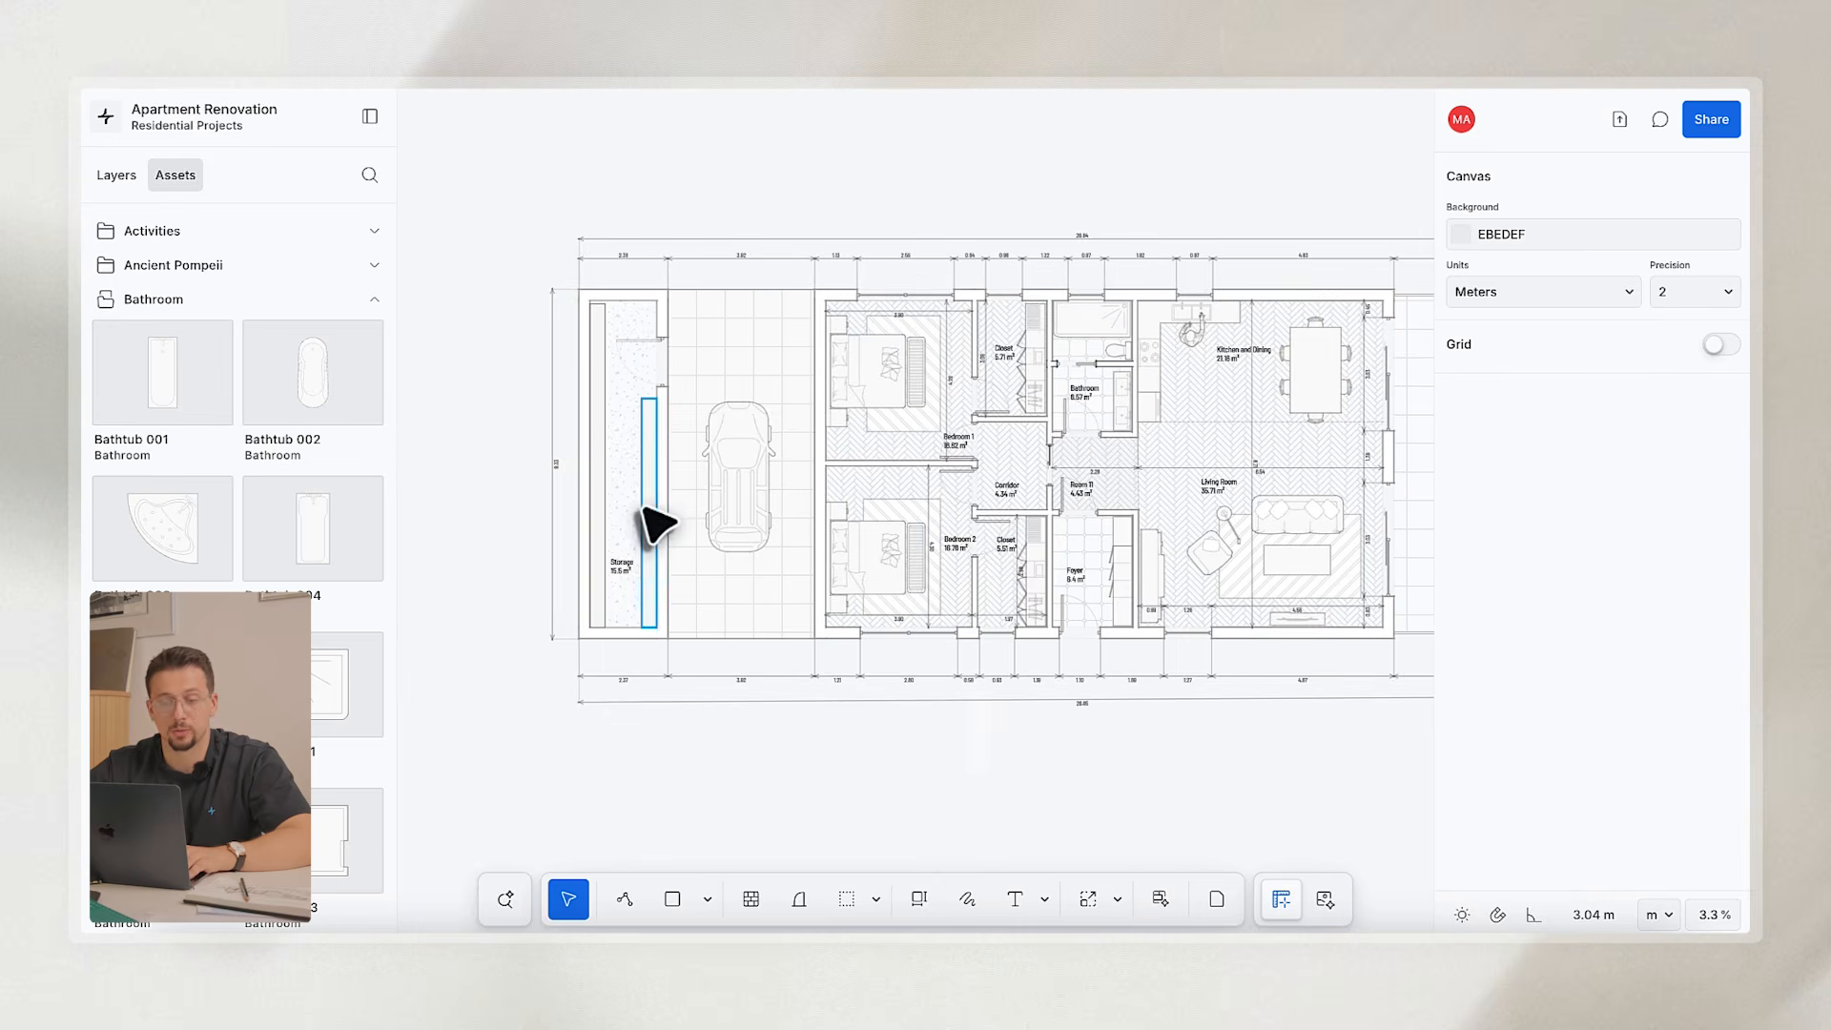
Review the fully dimensioned floor plan, temporarily hiding the side panels for a clear view.
scroll(654, 524, "up", 3)
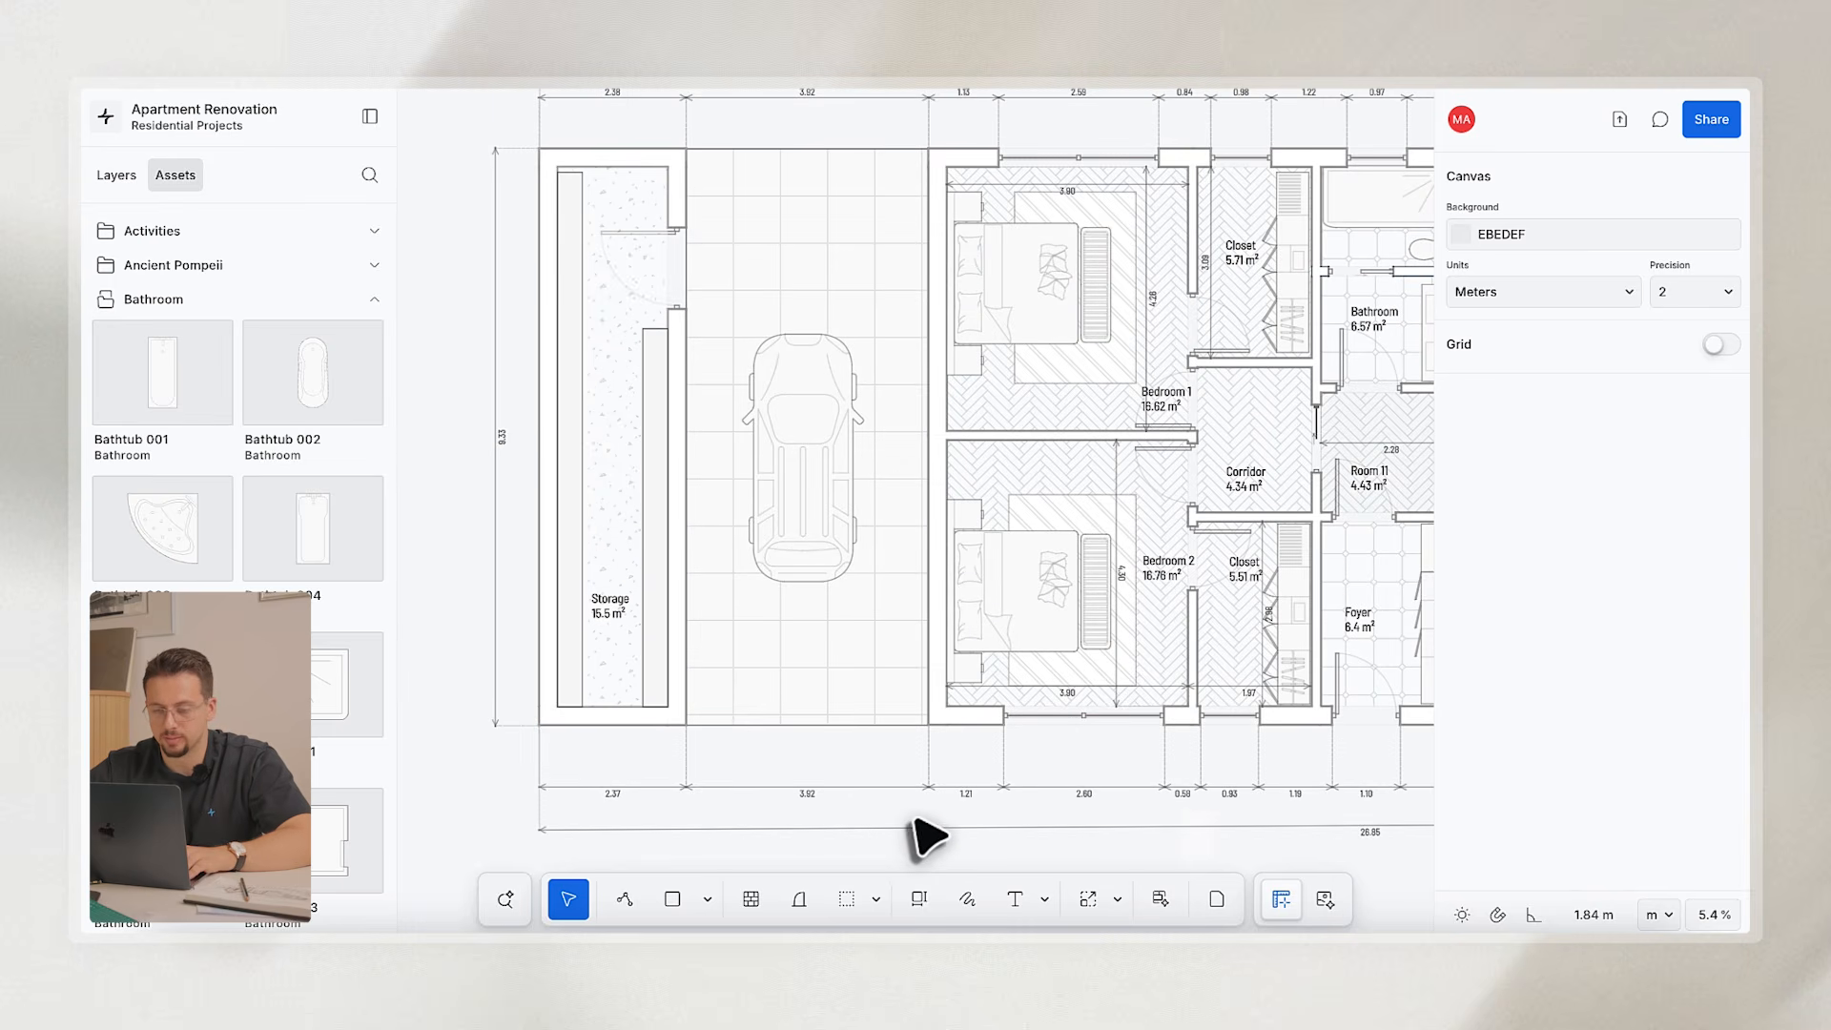
scroll(925, 837, "down", 3)
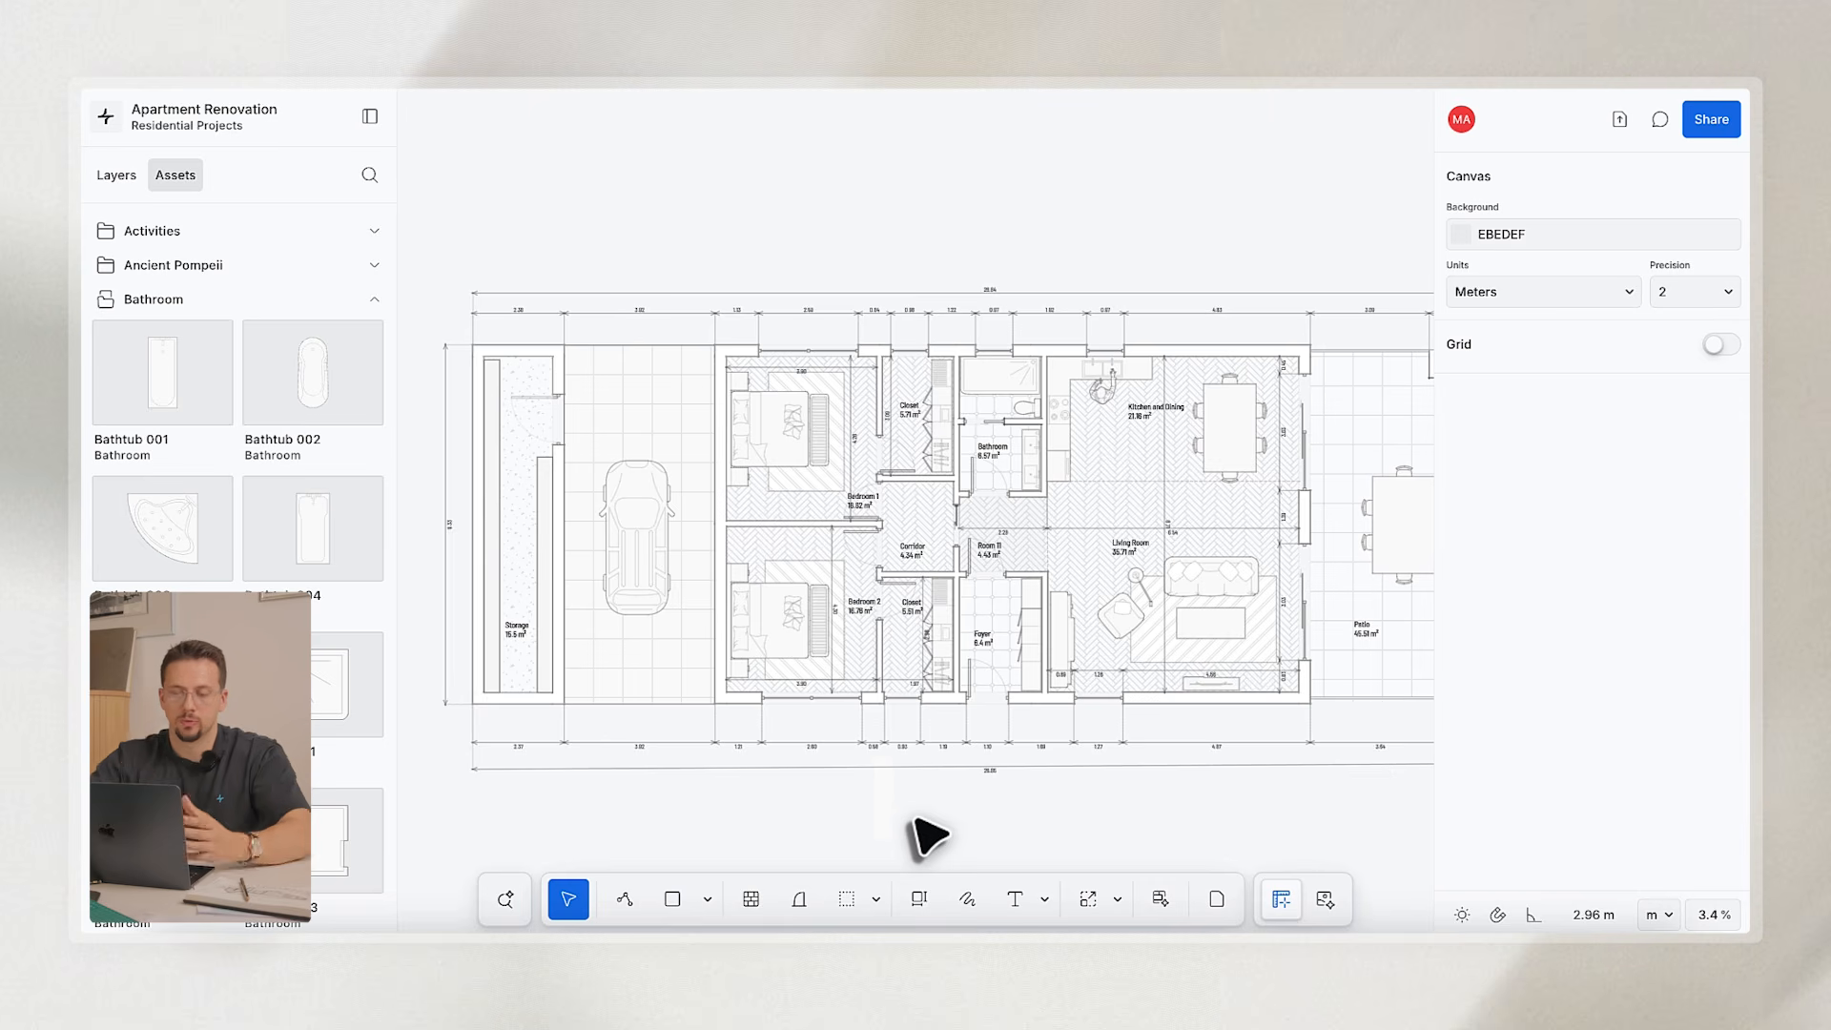
left_click(391, 115)
scroll(593, 225, "right", 2)
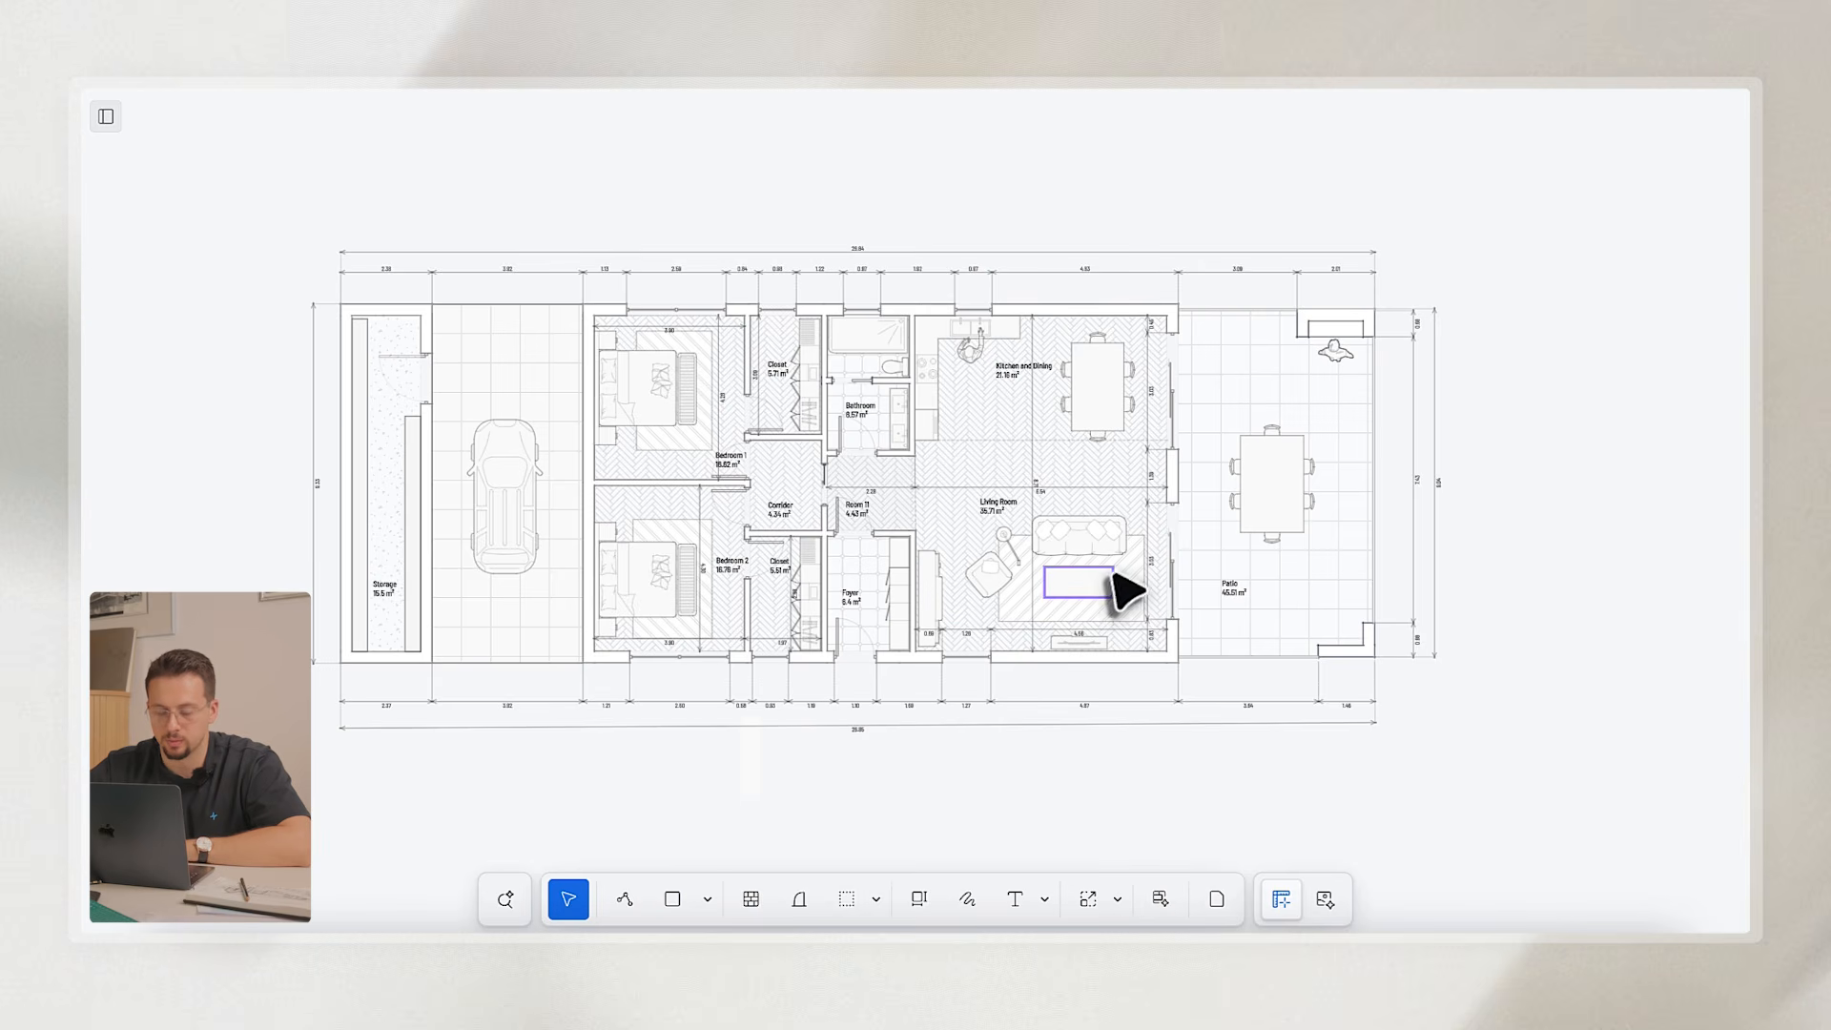
scroll(1125, 642, "down", 5)
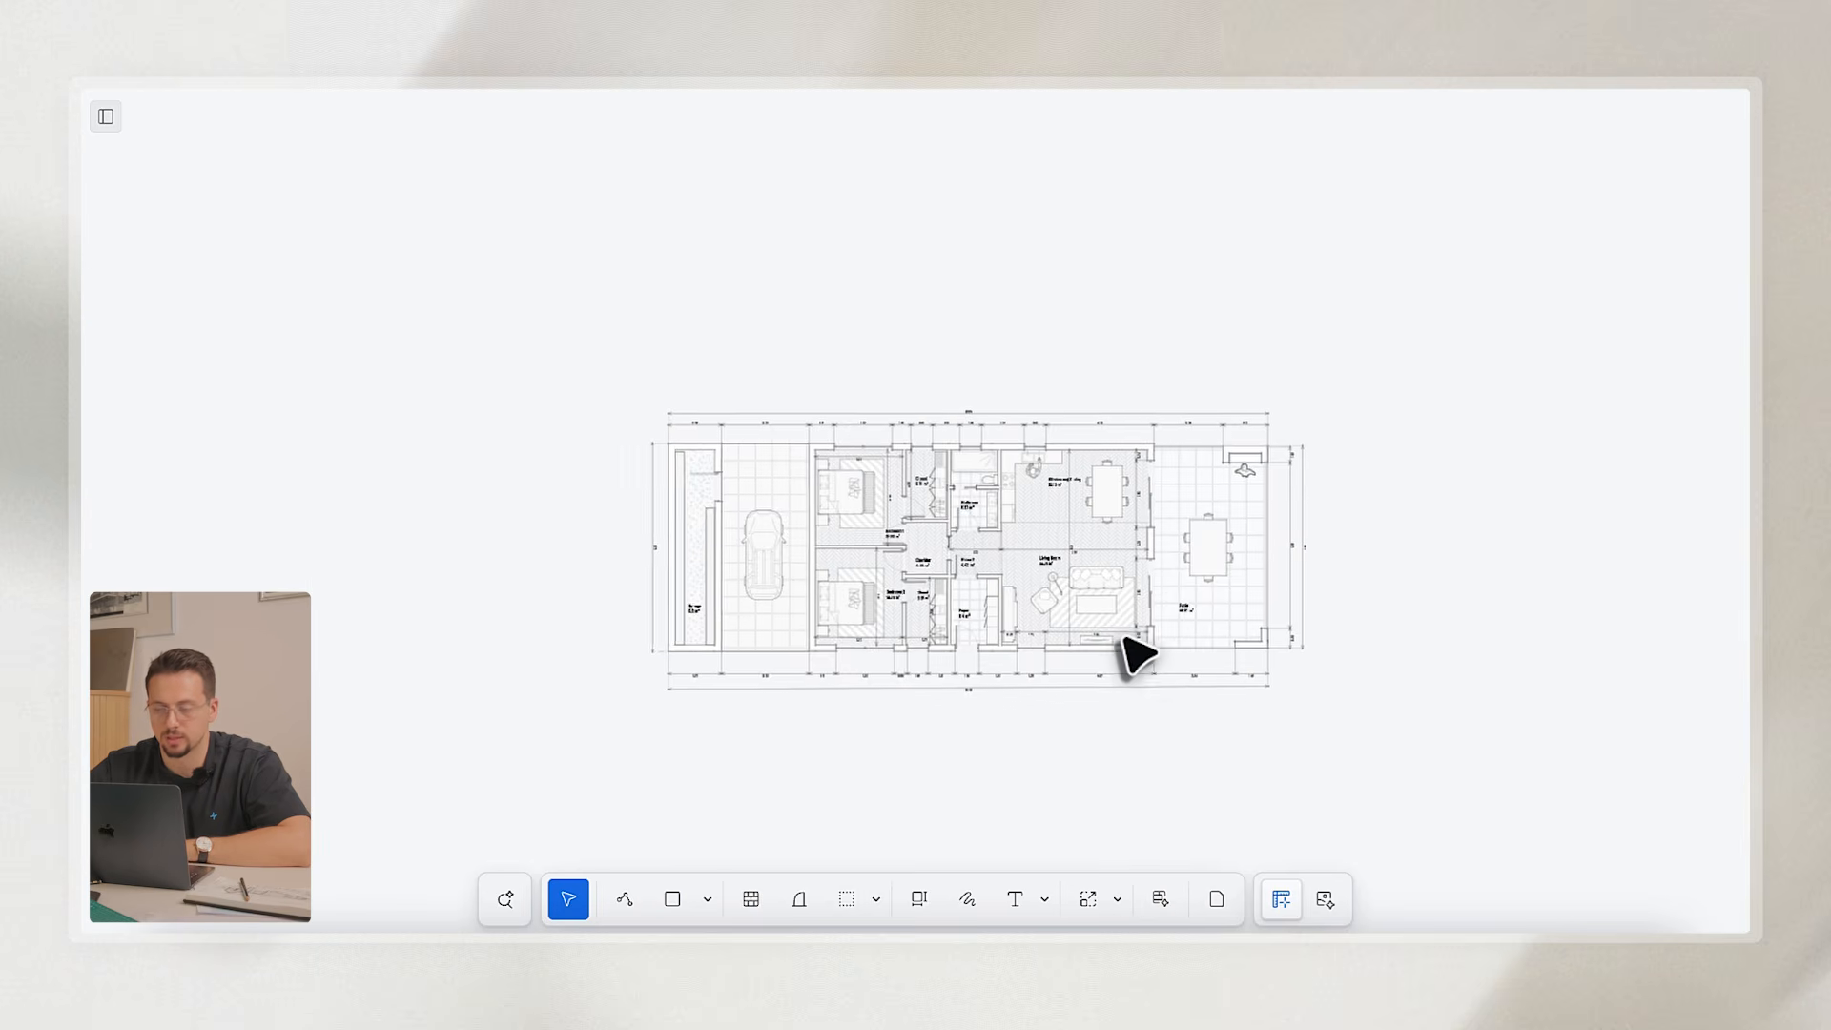
left_click(105, 117)
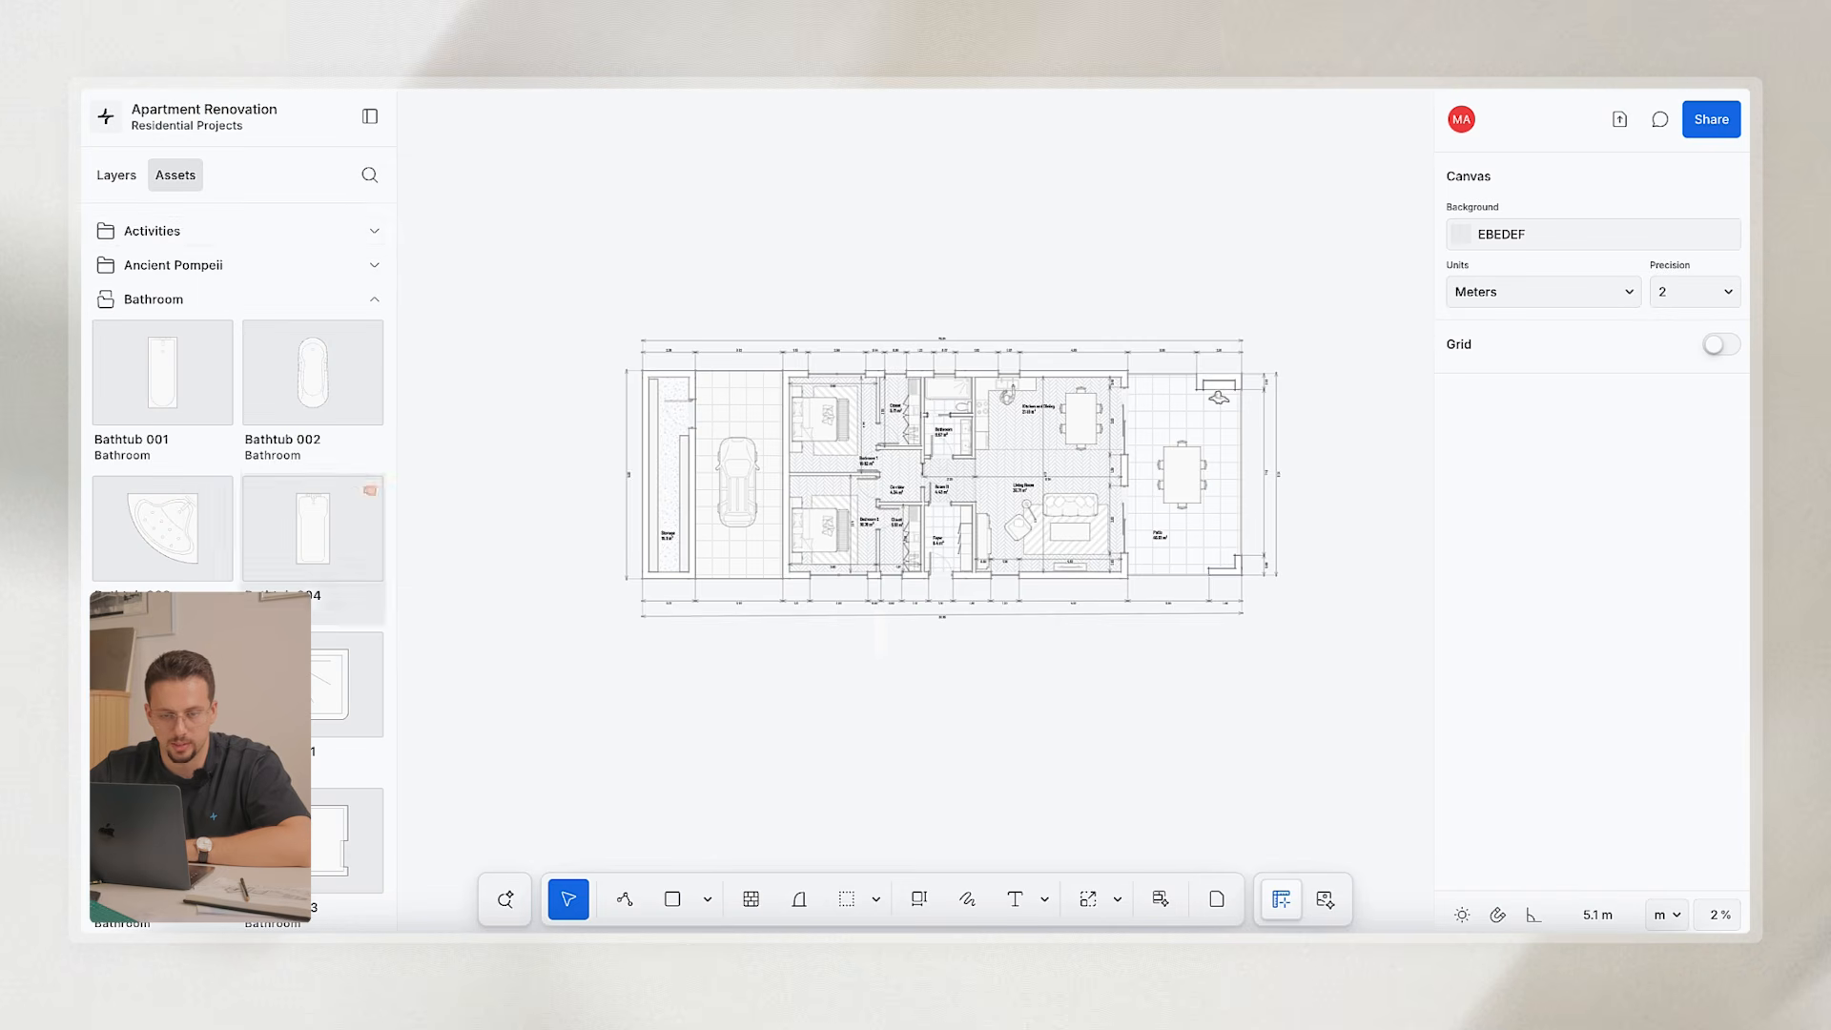
Make the locked site plan layer visible beneath the floor plan.
left_click(113, 179)
scroll(298, 585, "up", 10)
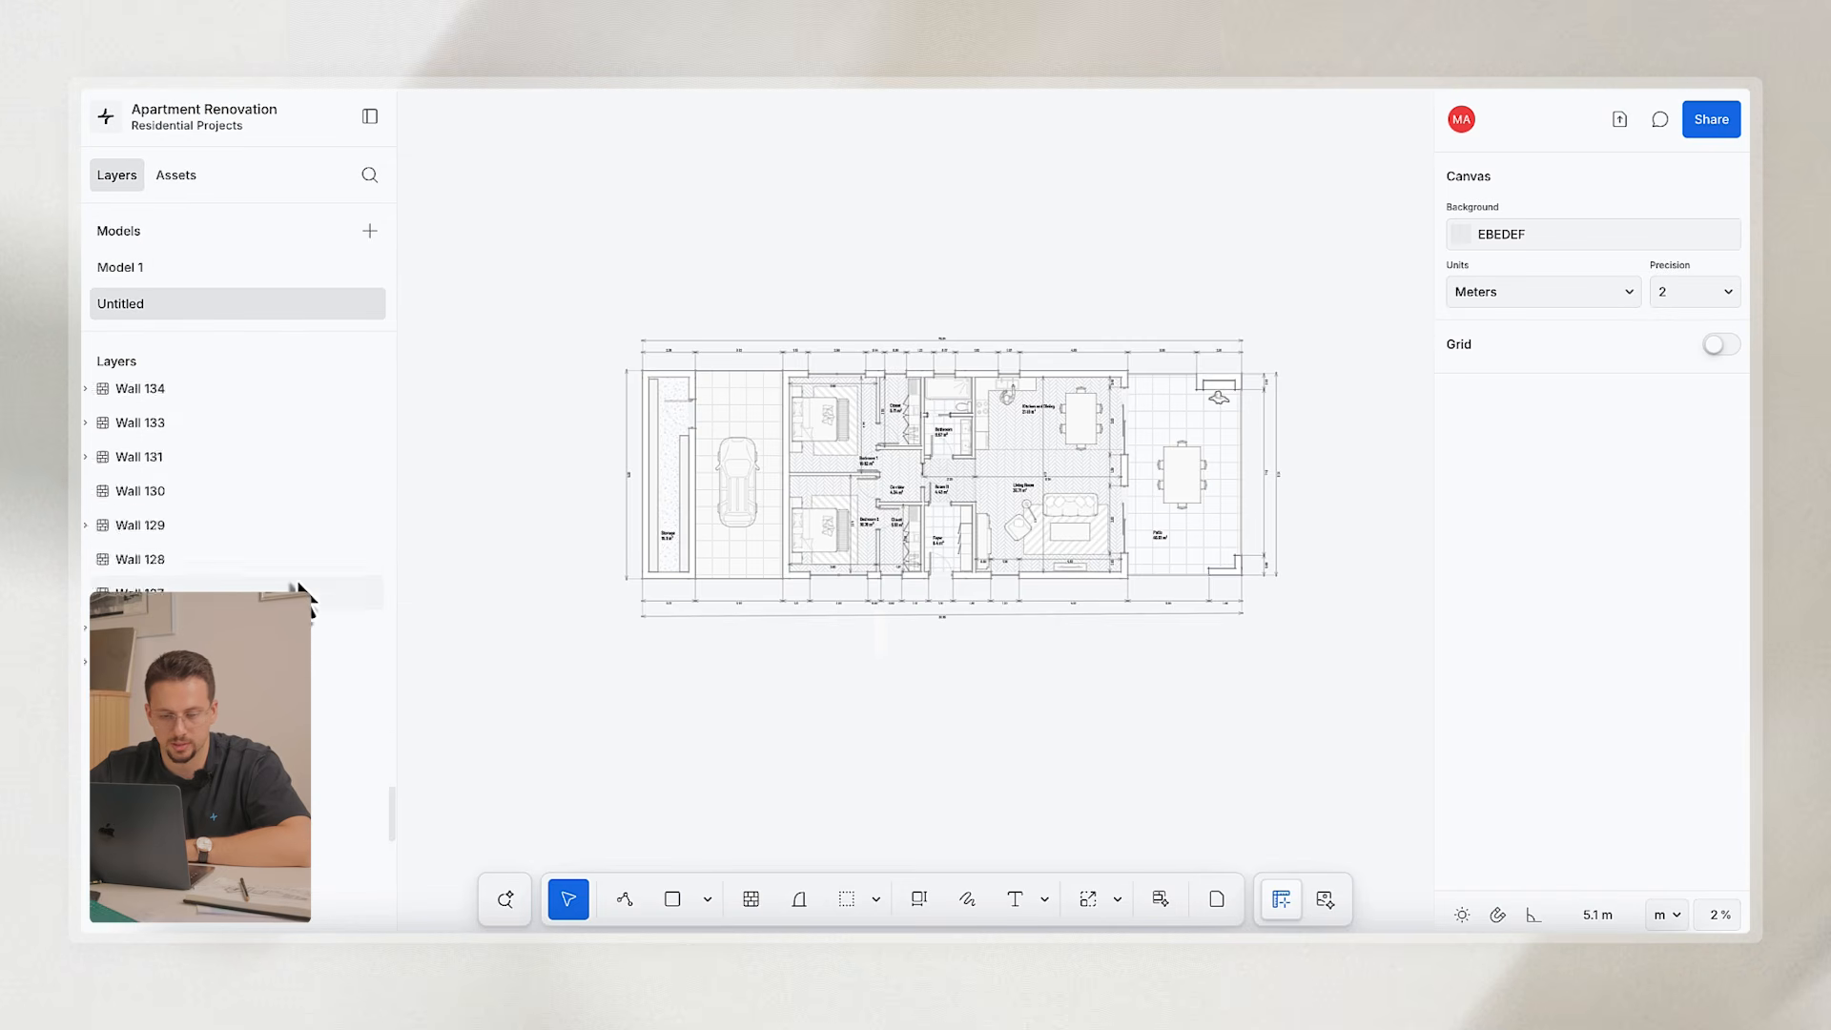
left_click(370, 872)
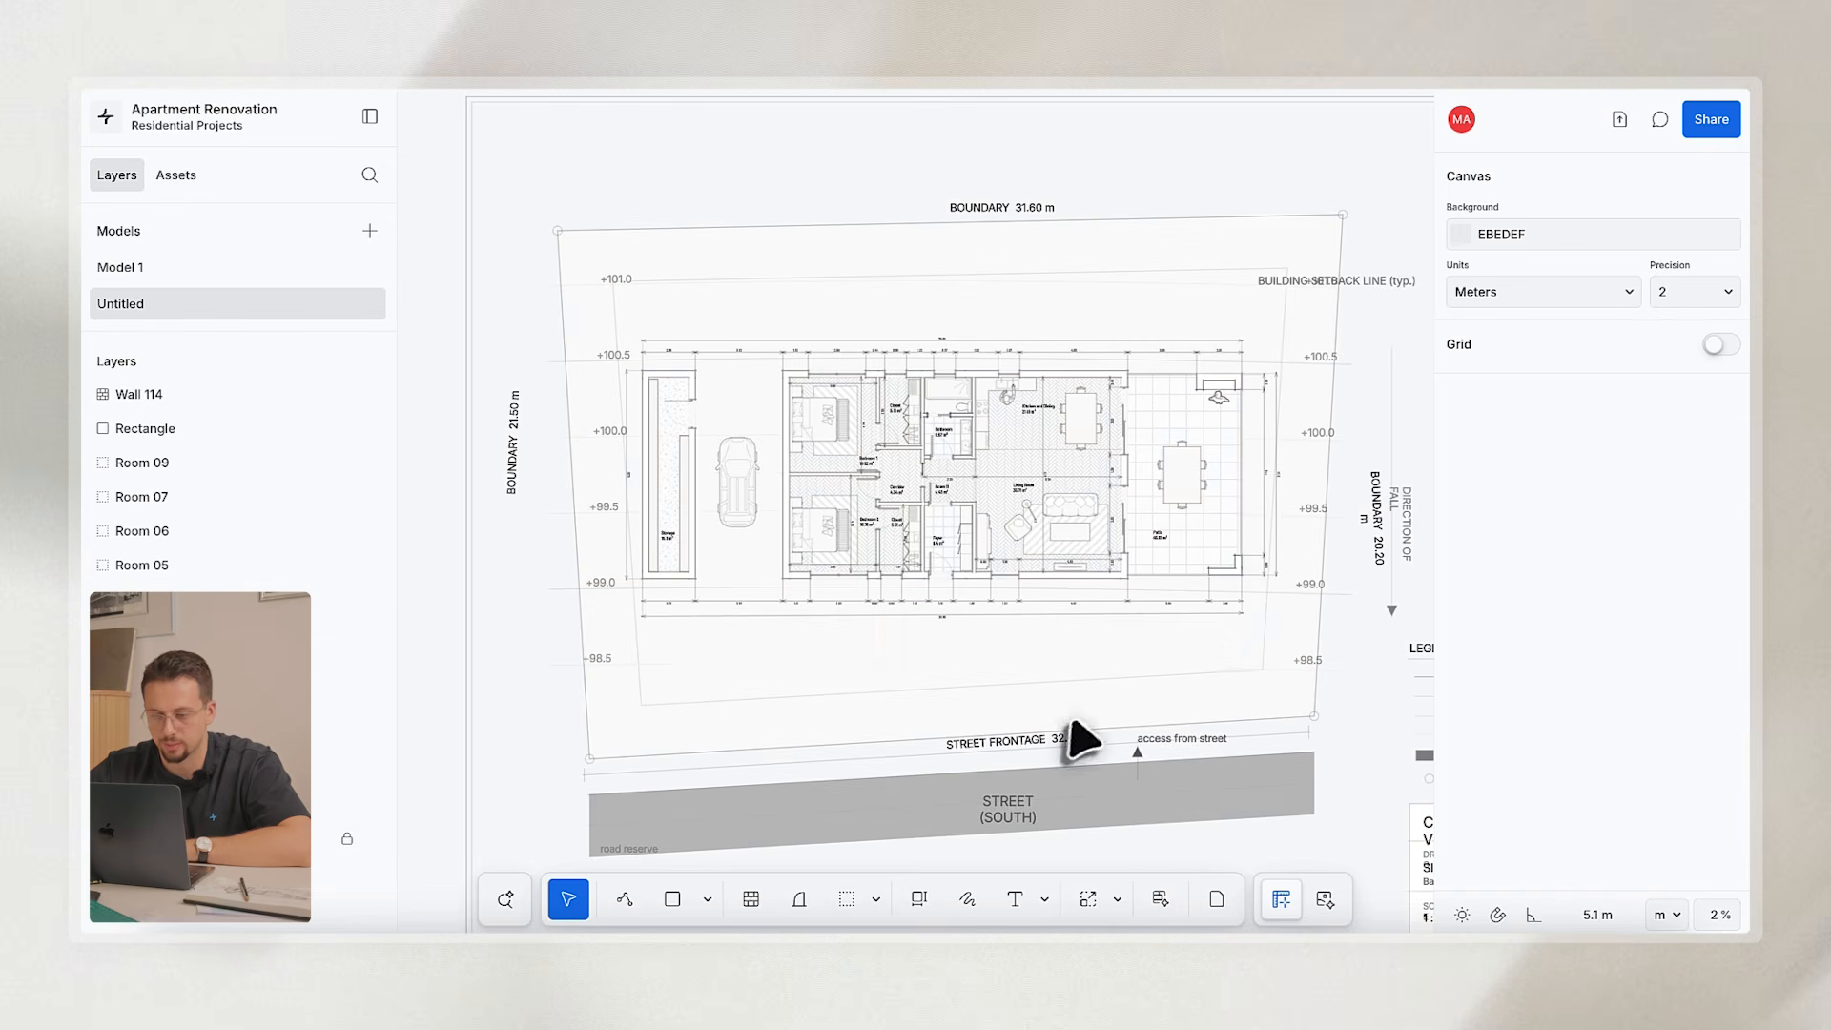
Check how the dimensioned villa sits within the site's boundary, setback and contour lines.
scroll(1054, 526, "up", 3)
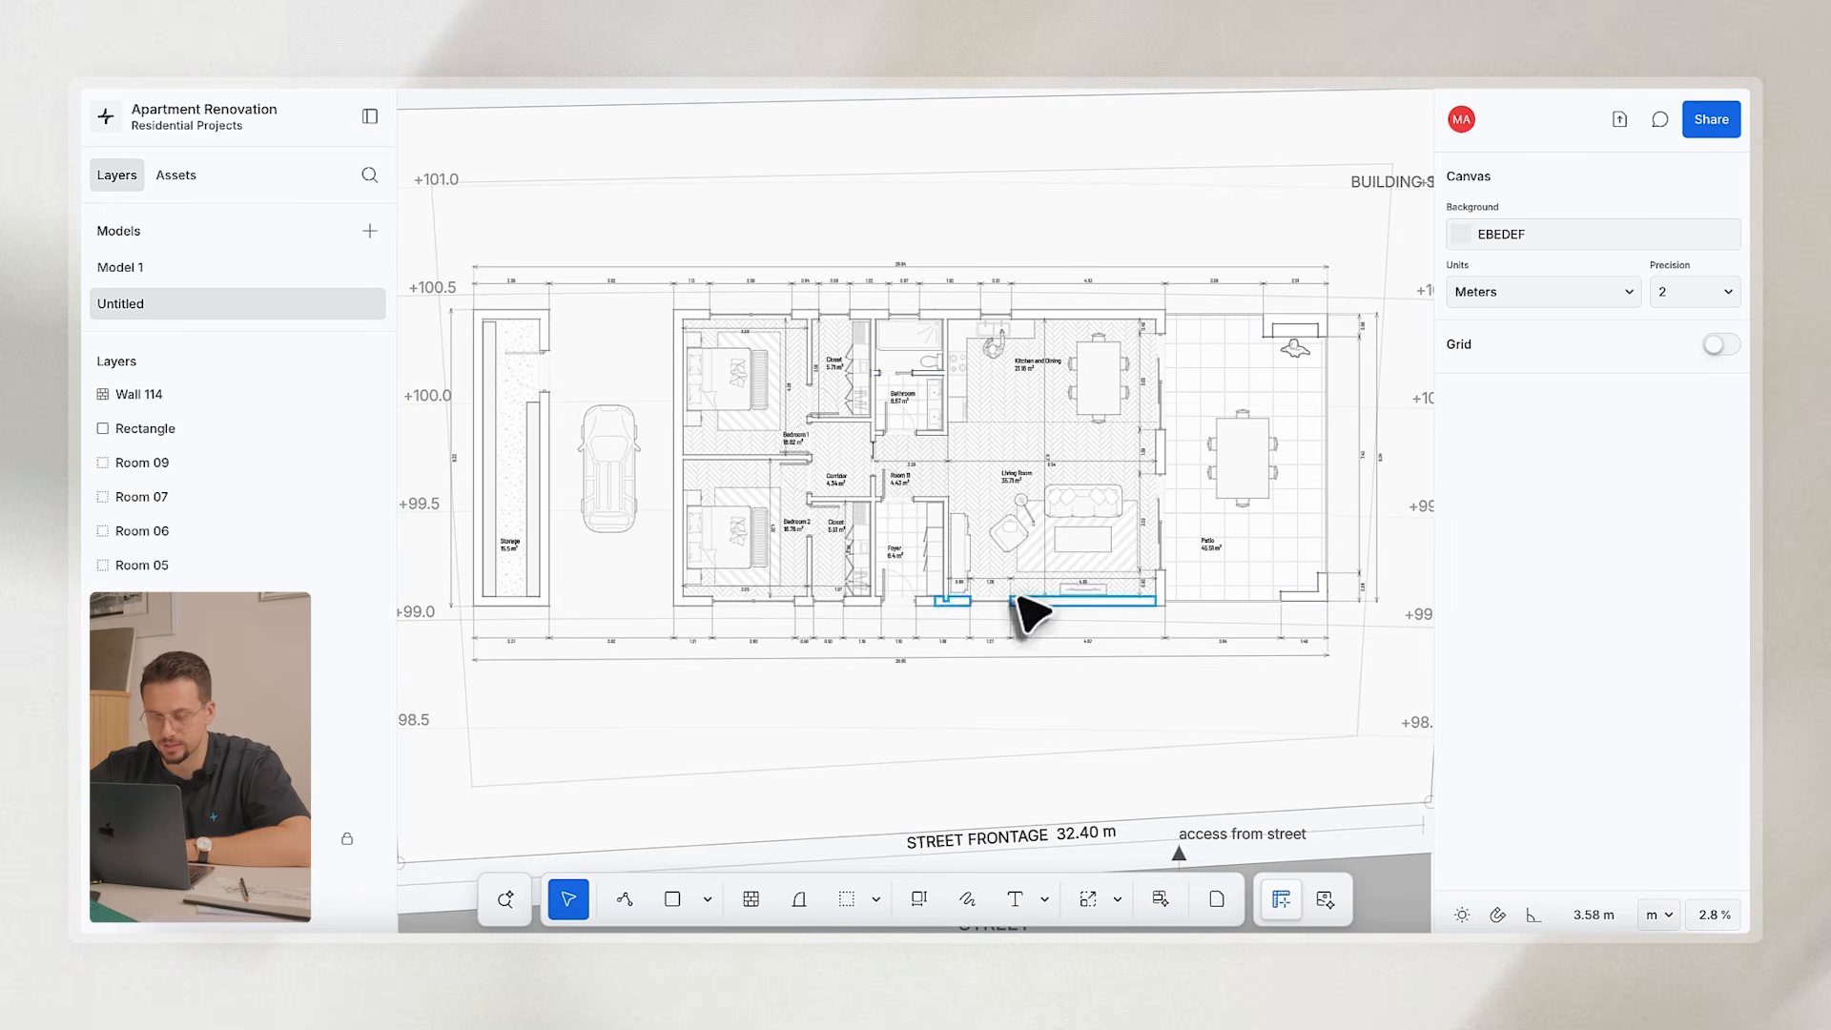
scroll(1013, 610, "up", 3)
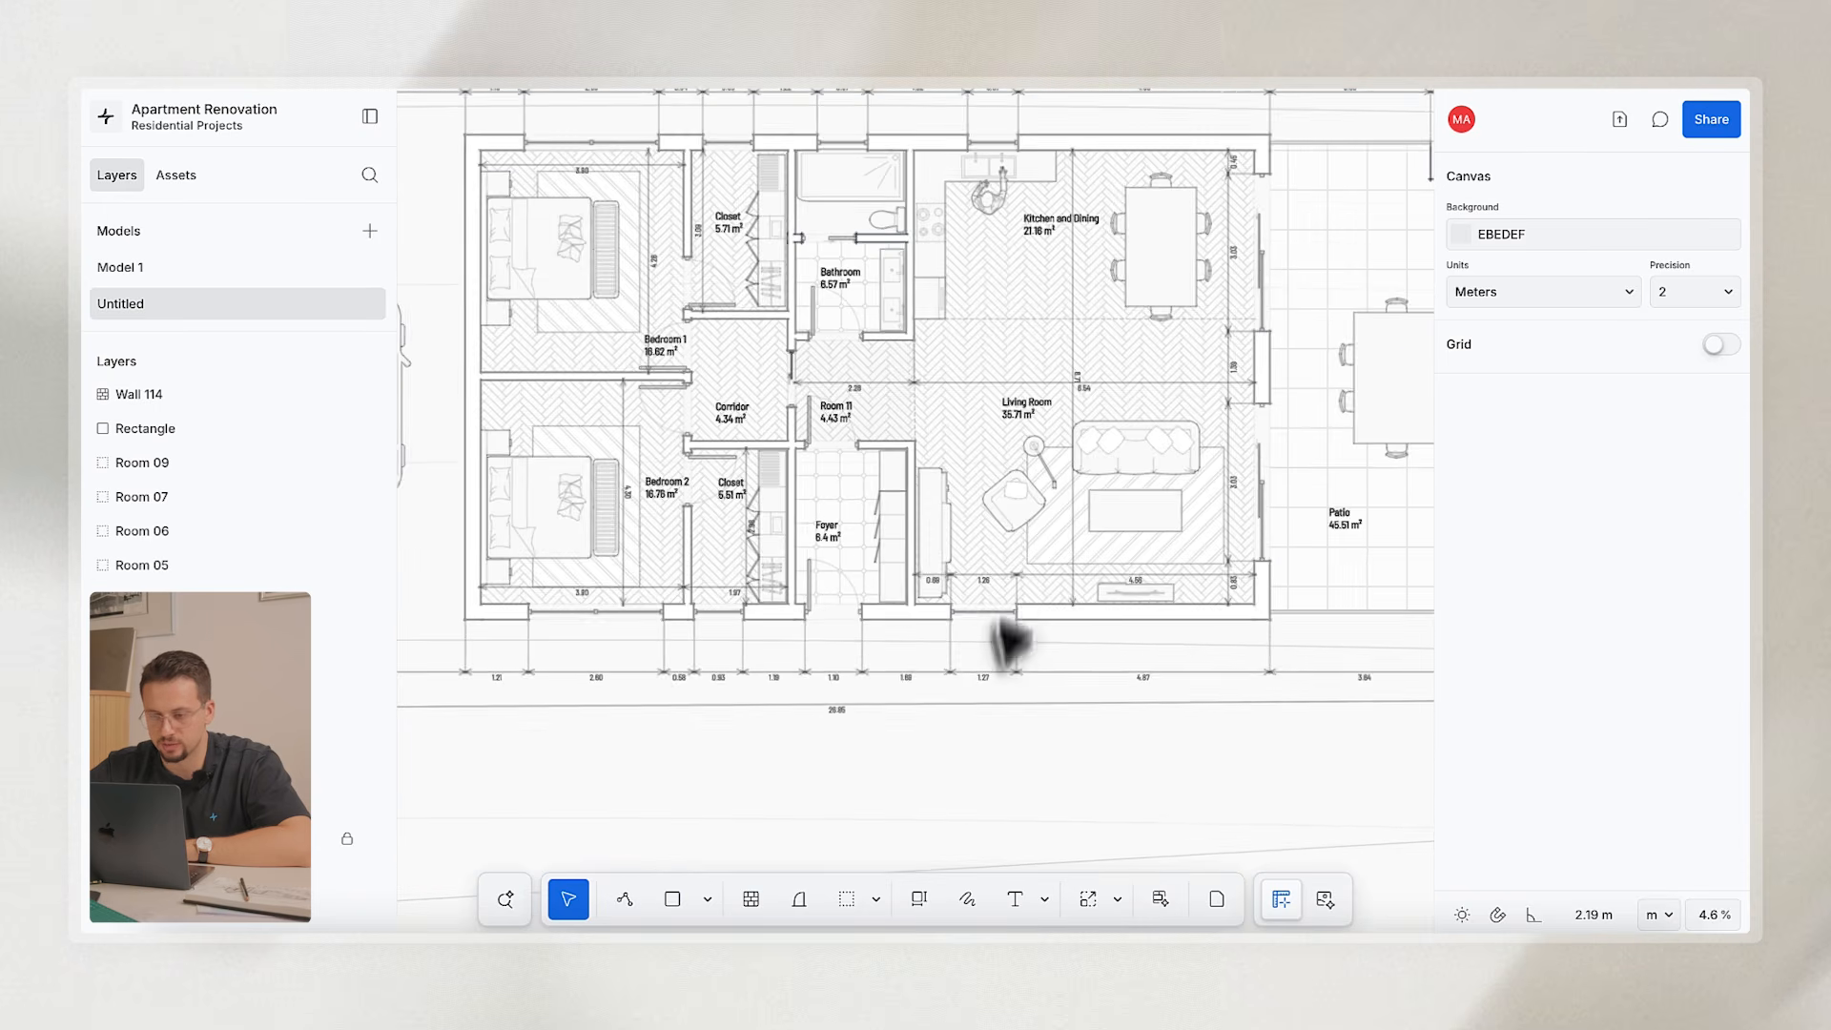
scroll(1219, 277, "down", 5)
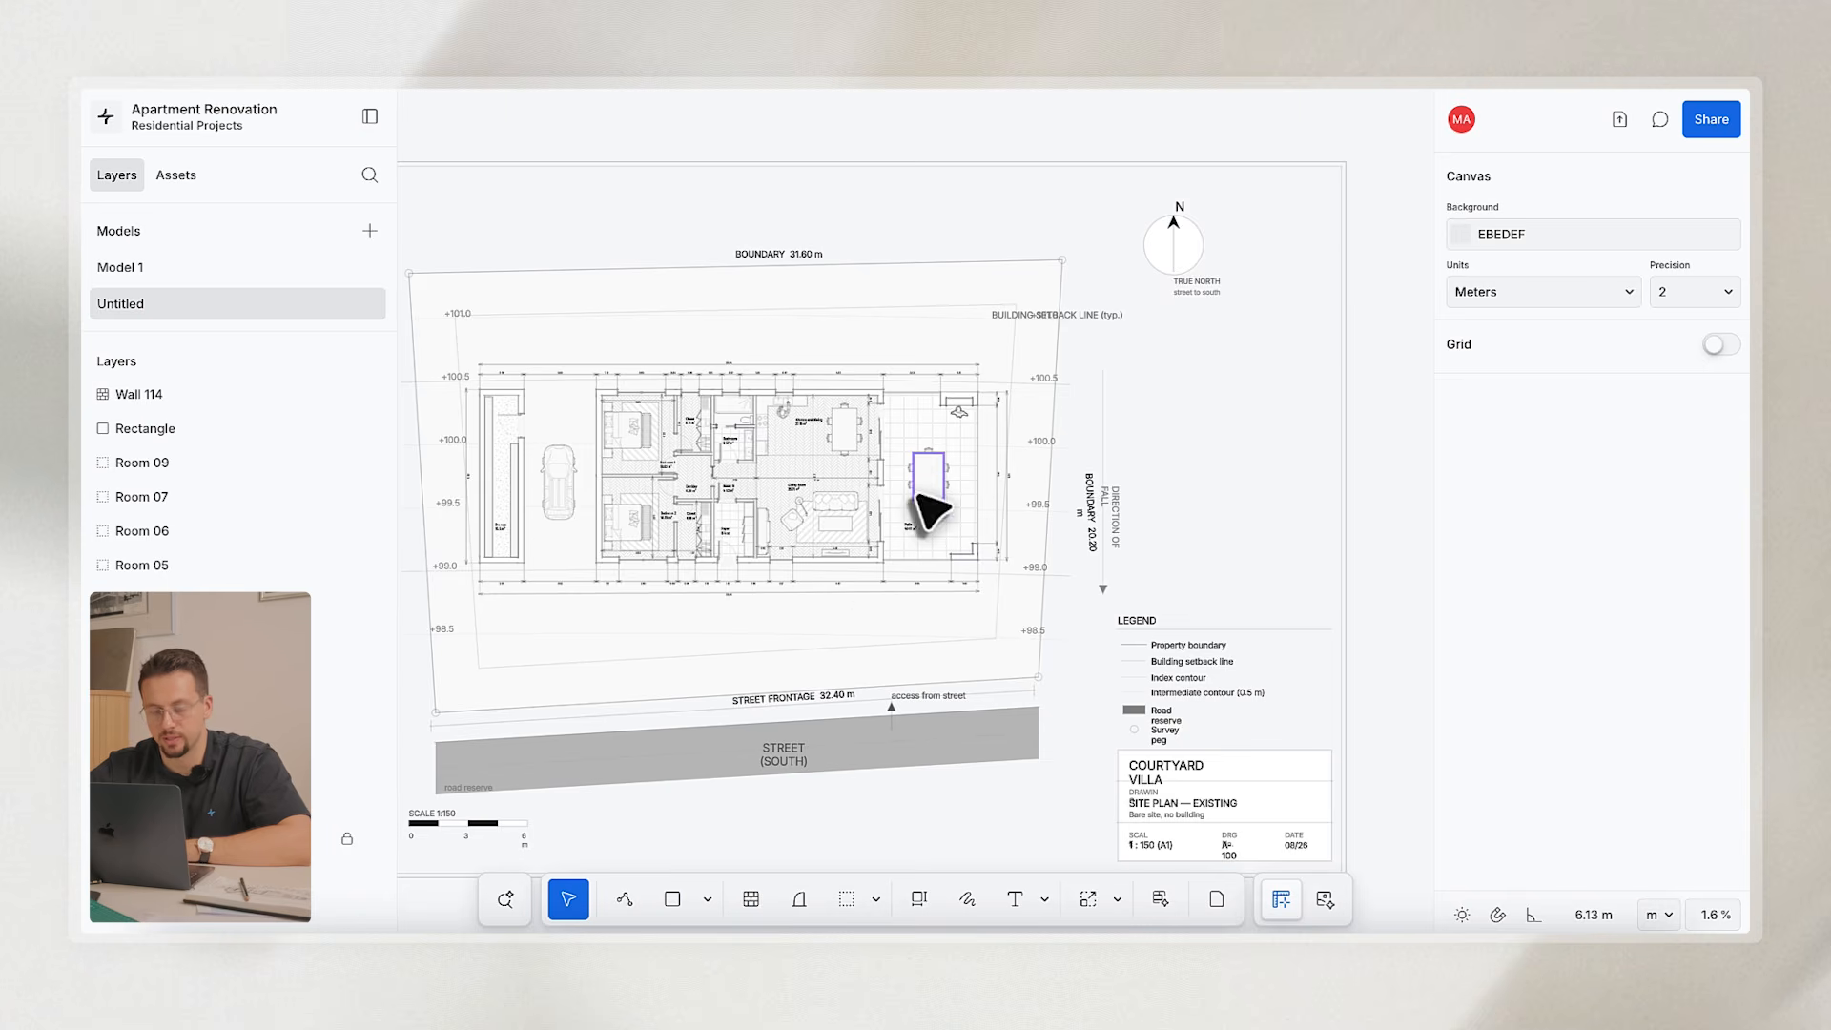
scroll(932, 511, "up", 1)
scroll(1018, 488, "up", 3)
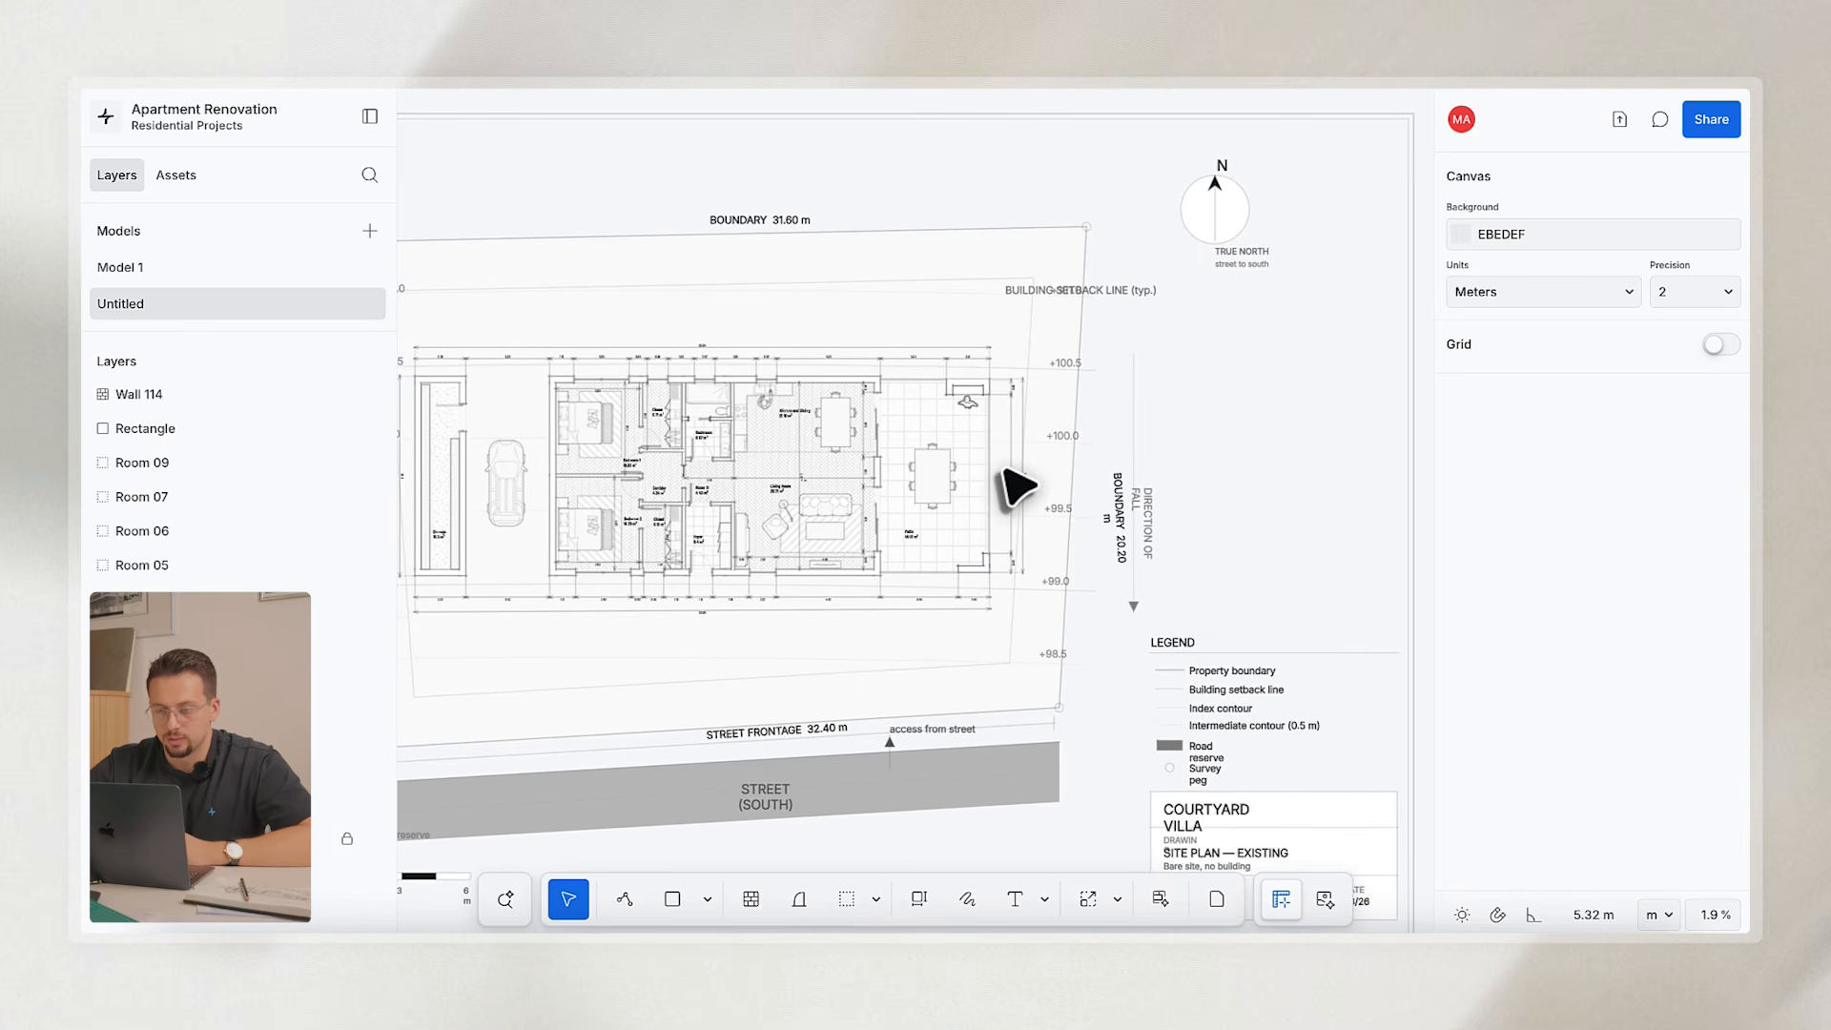
scroll(1017, 484, "down", 3)
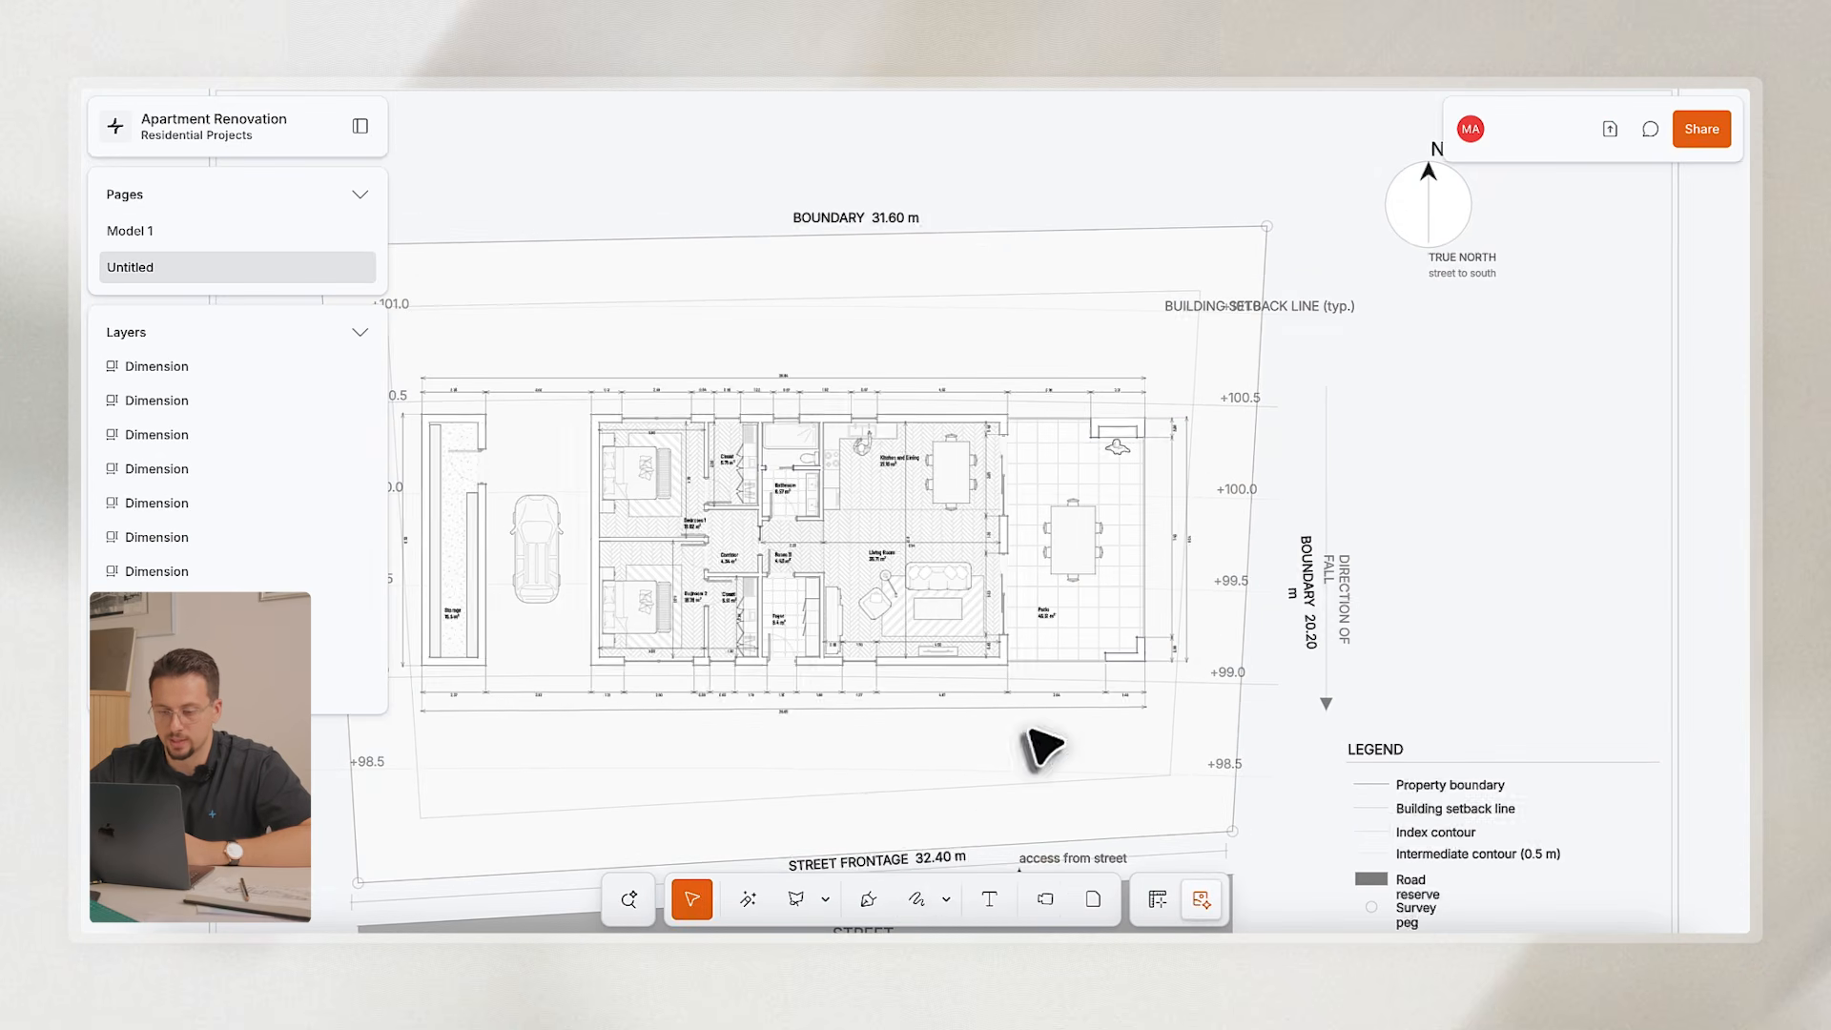
Draw a red 5 pt freehand markup arrow from the living room seating area out to the patio.
left_click(915, 900)
left_click(786, 836)
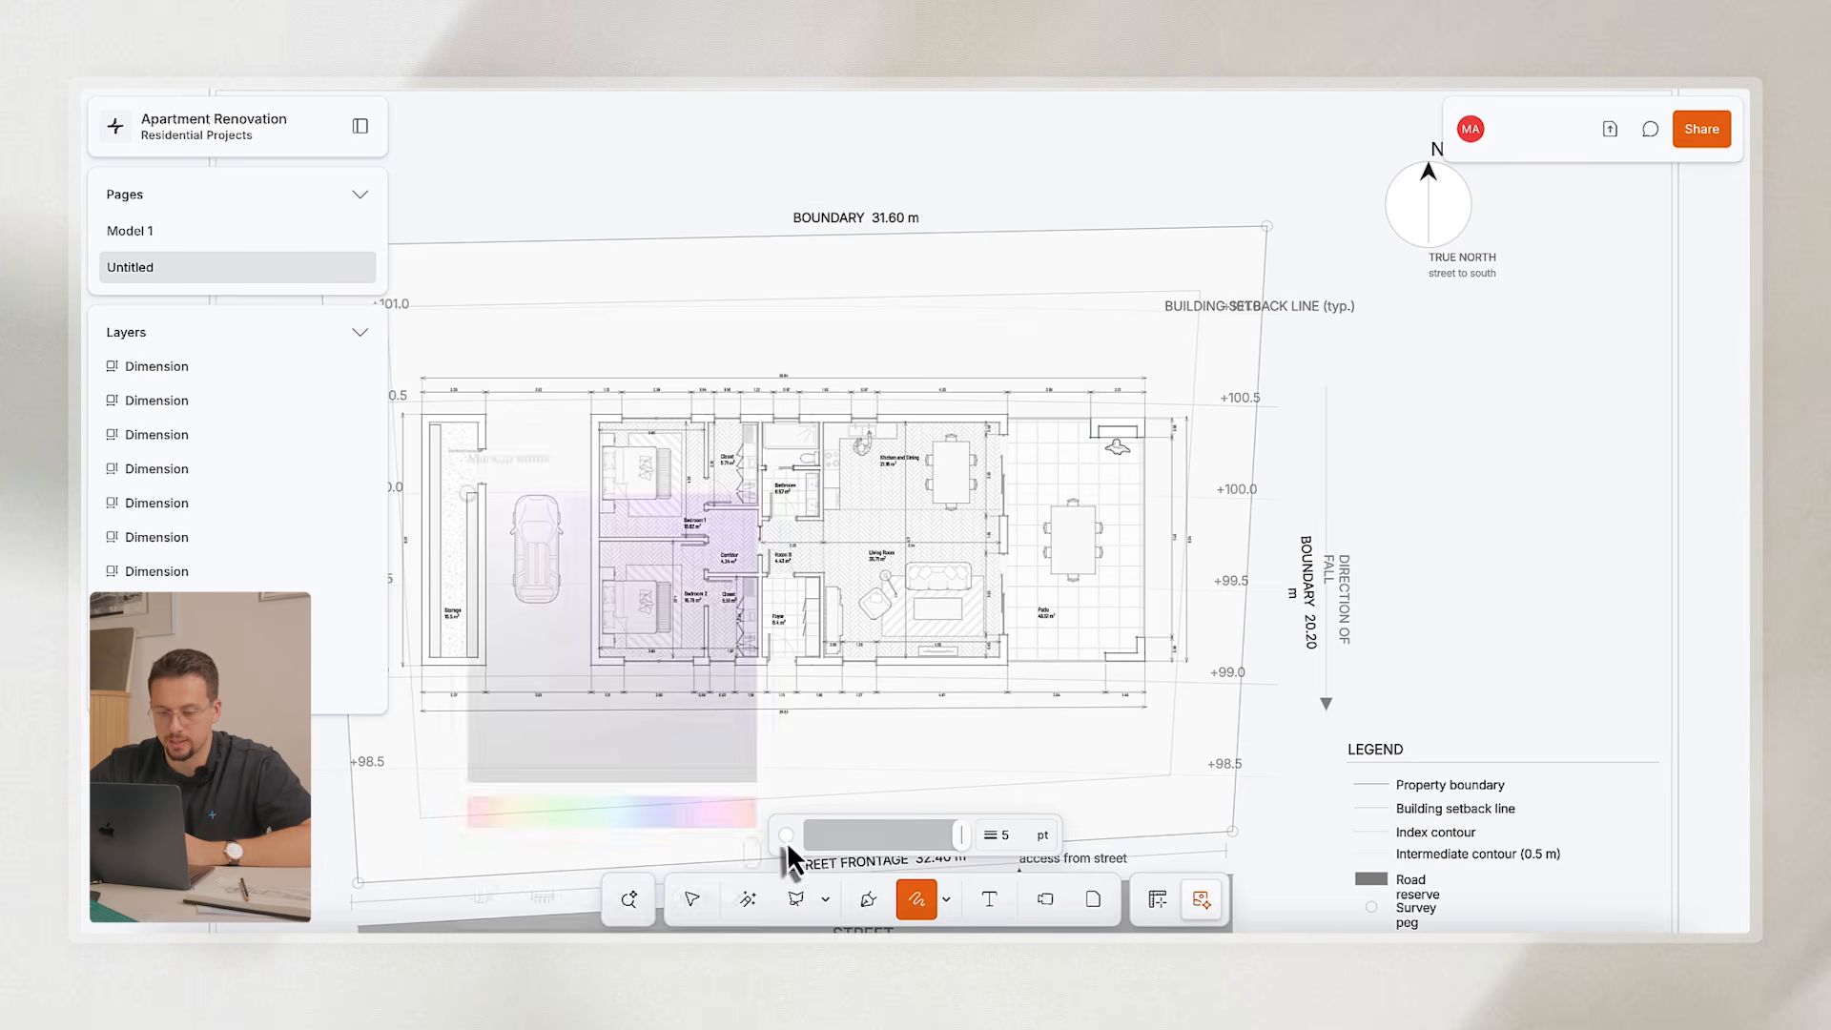
left_click(472, 813)
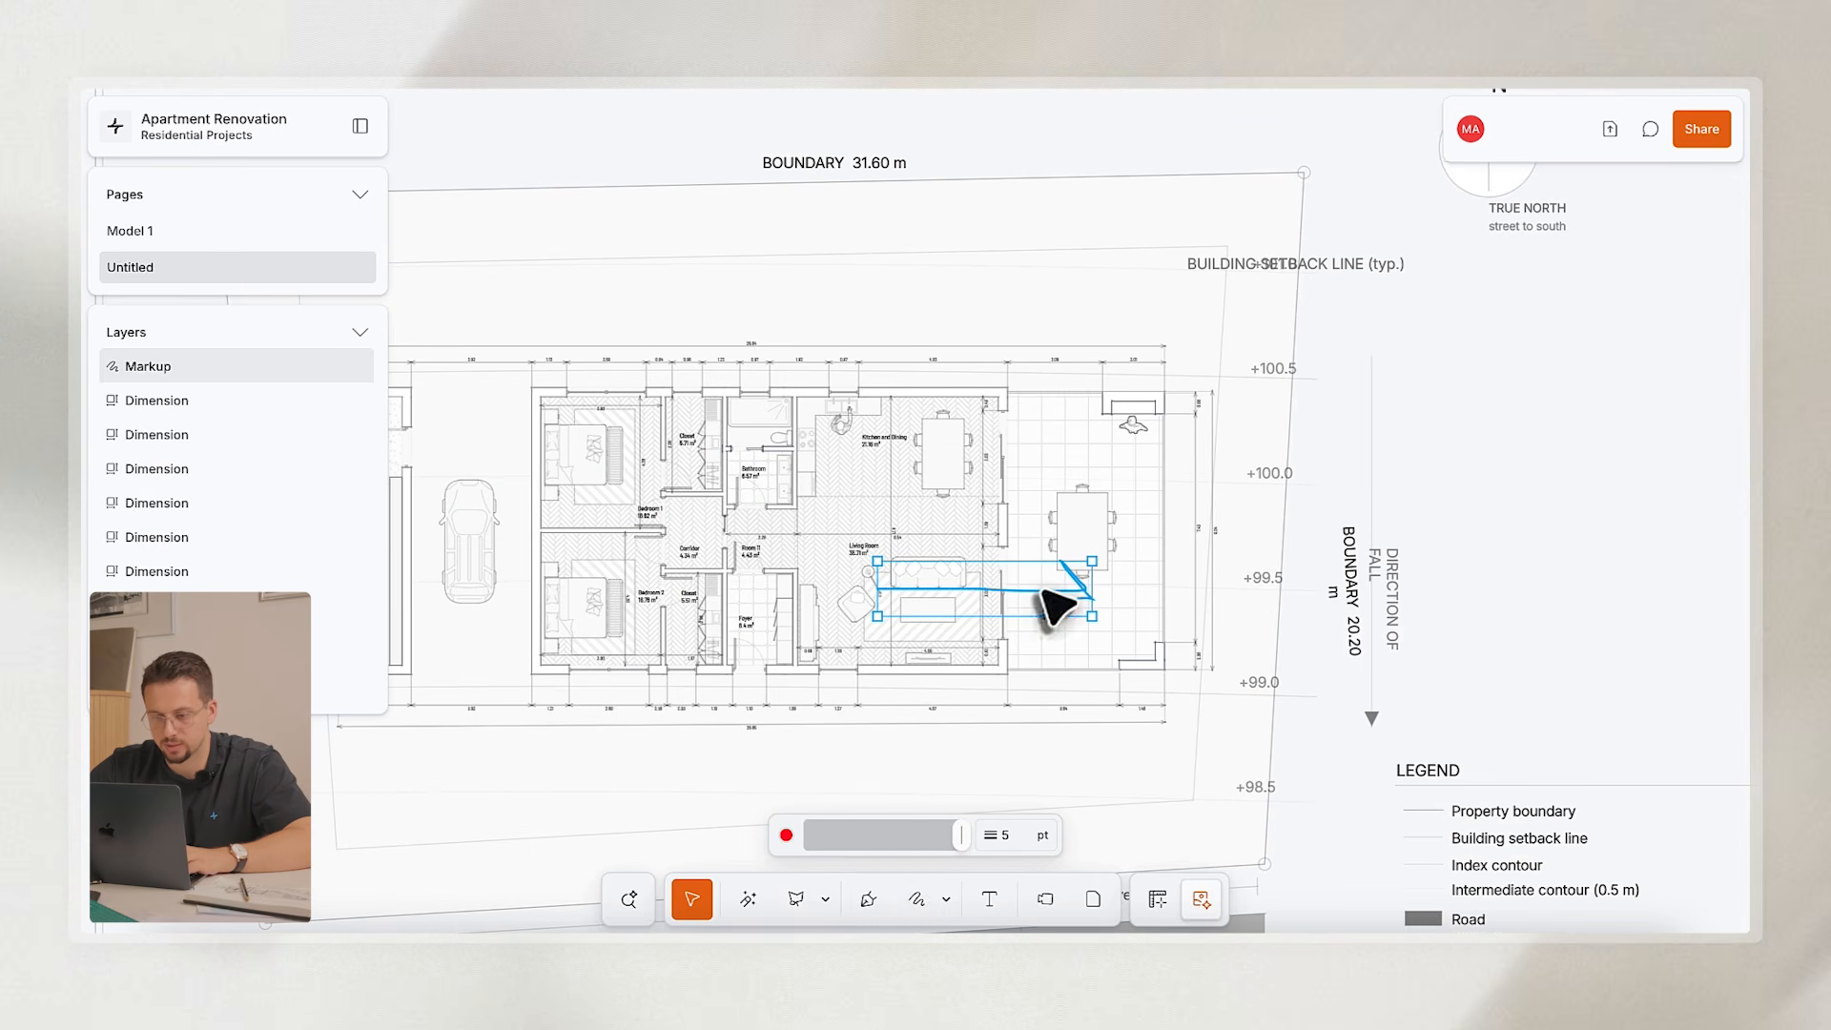
Draw a black 5 pt freehand markup arrow from the indoor dining table out to the patio.
left_click(927, 906)
mouse_move(927, 456)
left_mouse_down()
mouse_move(1079, 455)
mouse_move(1066, 485)
left_mouse_up()
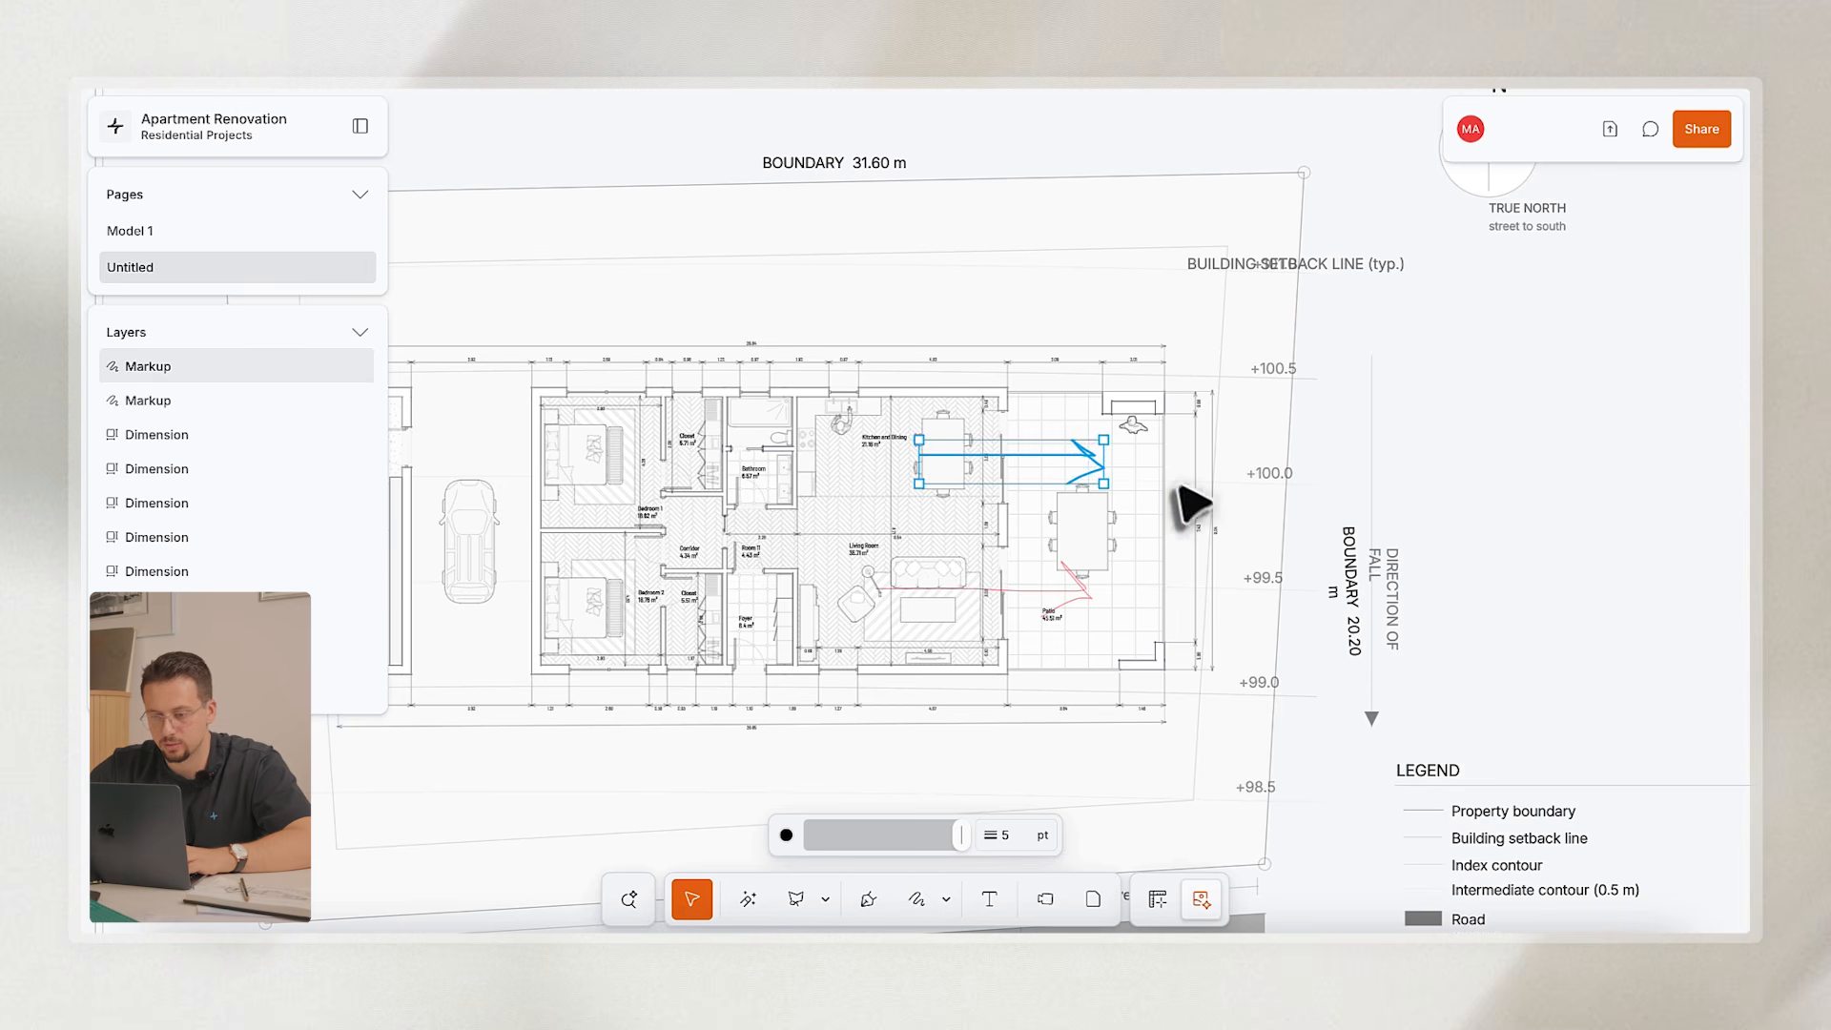
left_click(1251, 513)
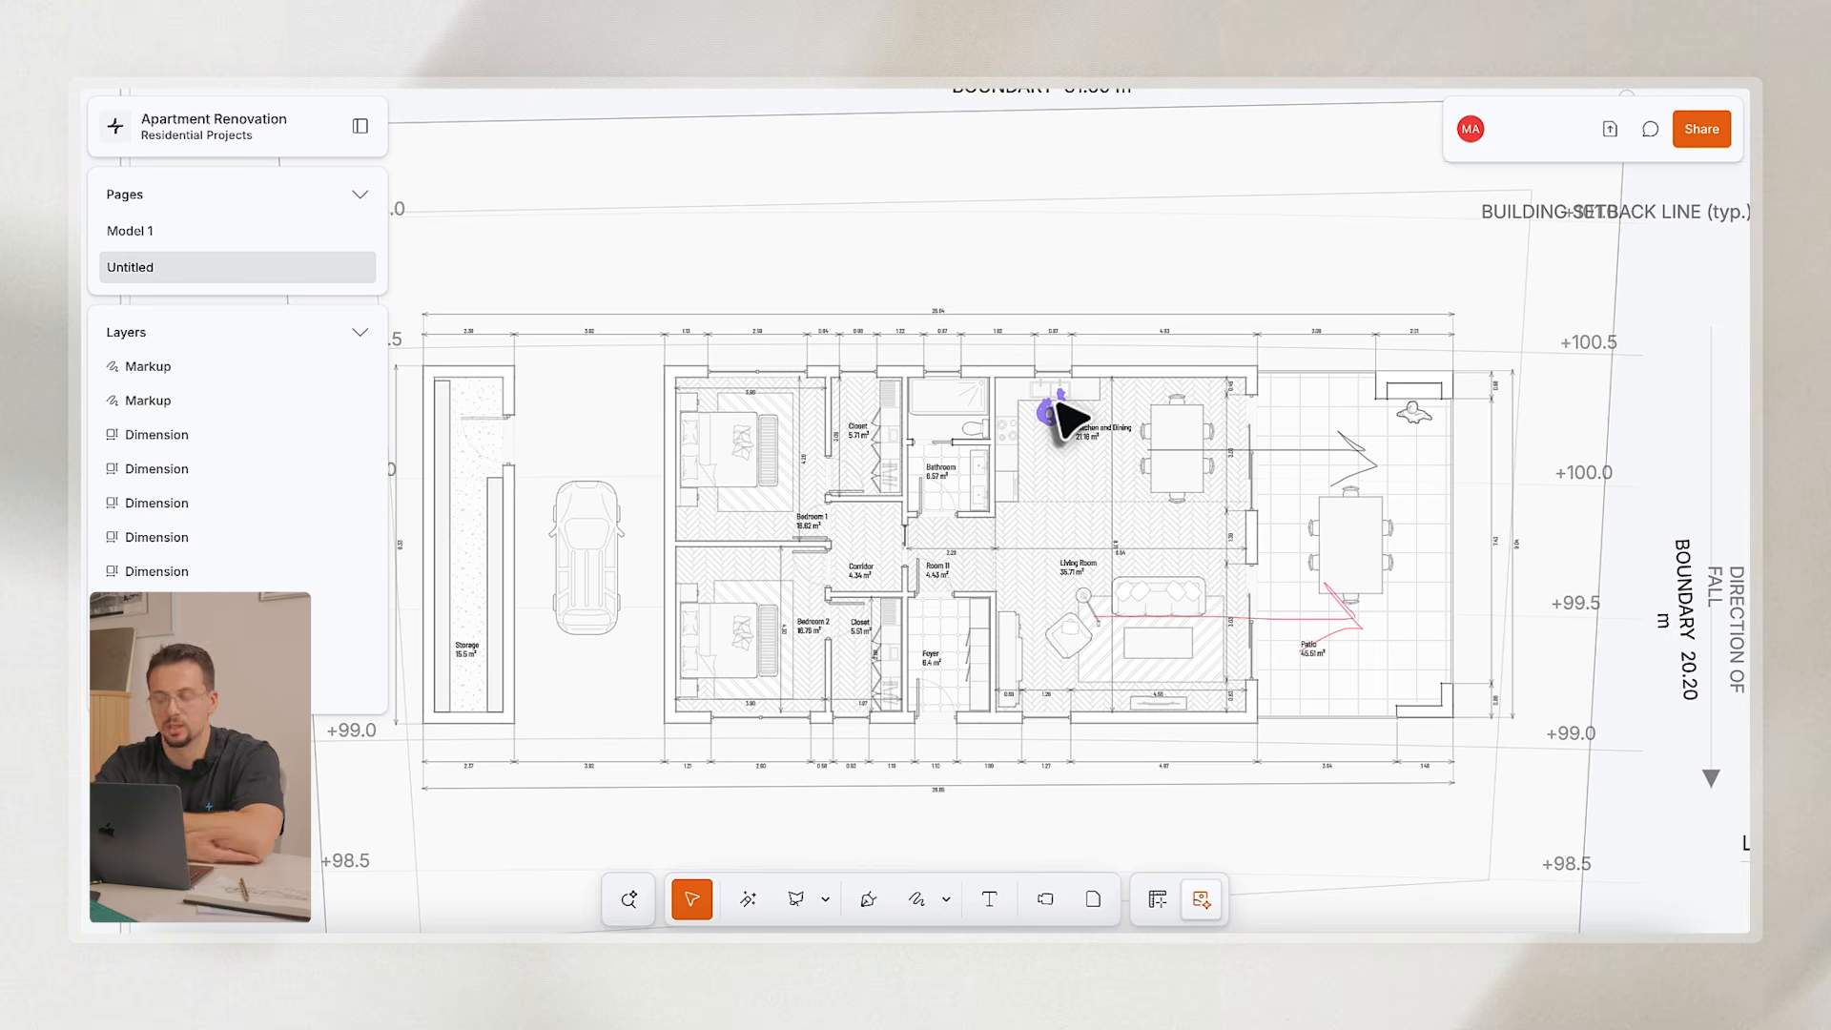
Examine the annotated floor plan from the patio and living areas across to the carport and storage.
left_click(1361, 462)
left_click(1331, 829)
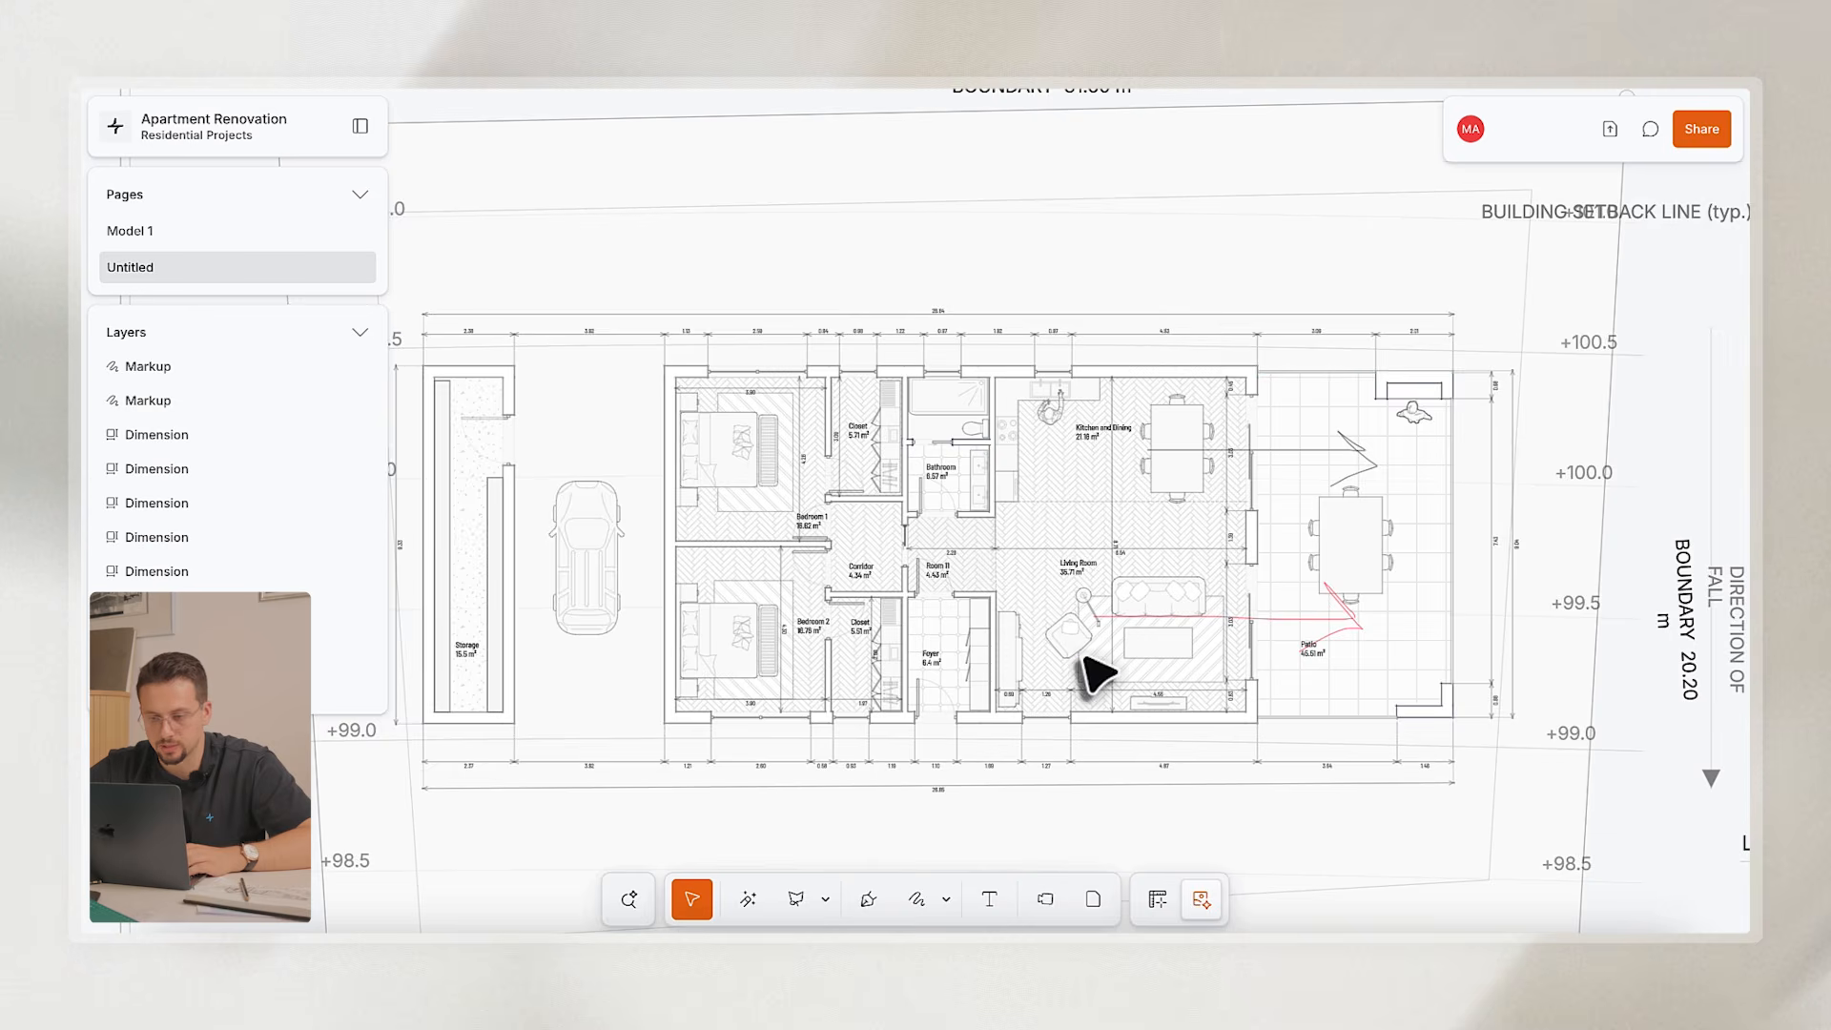
scroll(1078, 625, "left", 1)
scroll(1173, 295, "up", 3)
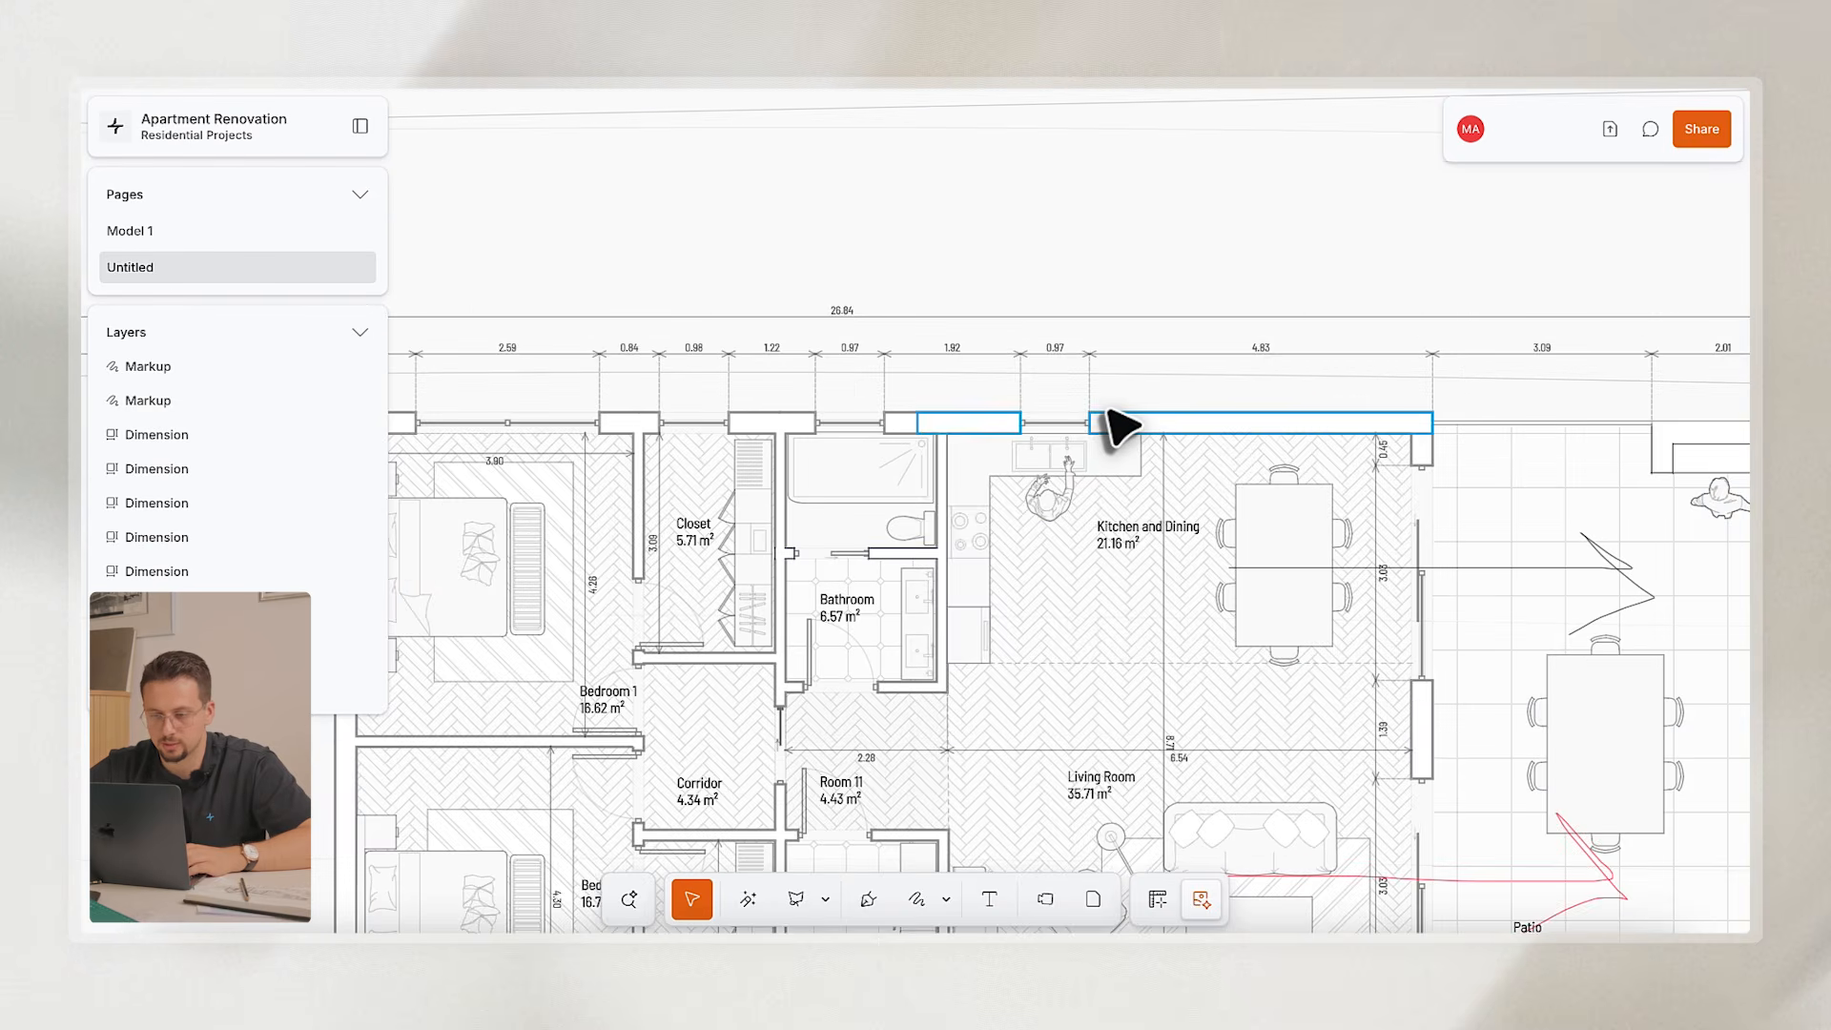
scroll(1112, 420, "down", 2)
scroll(1068, 282, "up", 2)
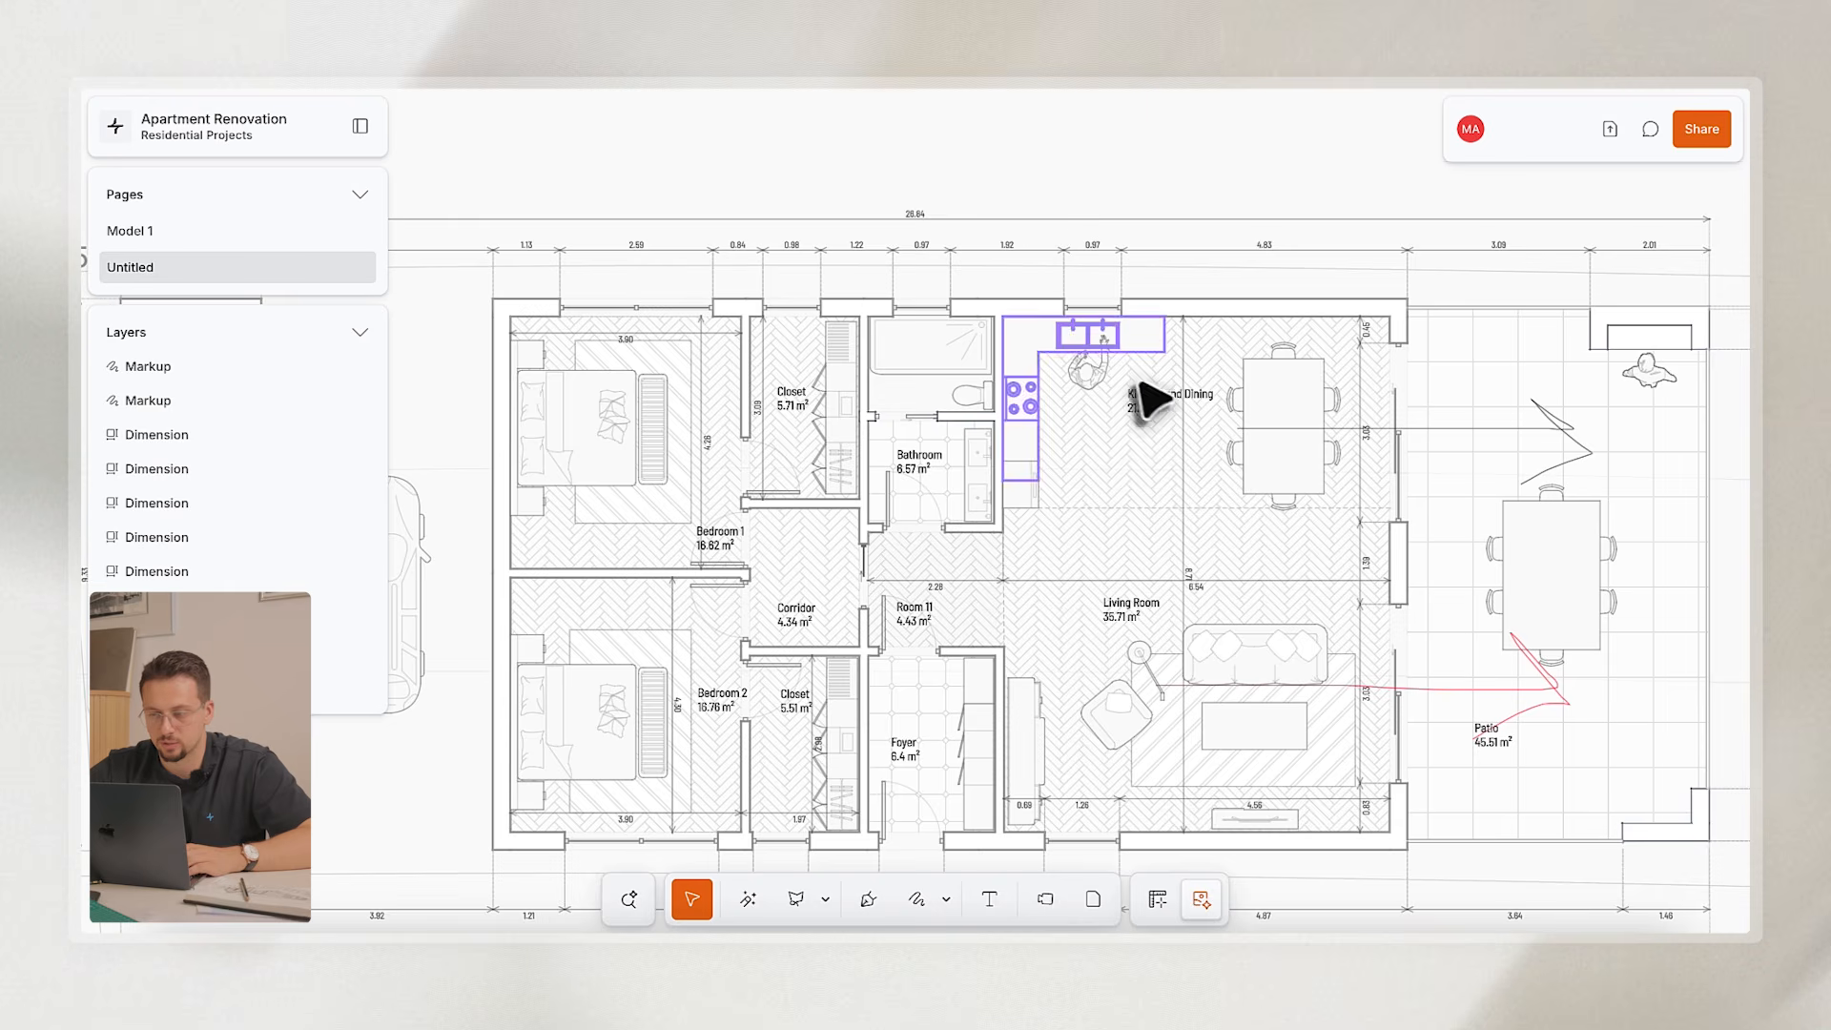
scroll(1177, 300, "left", 1)
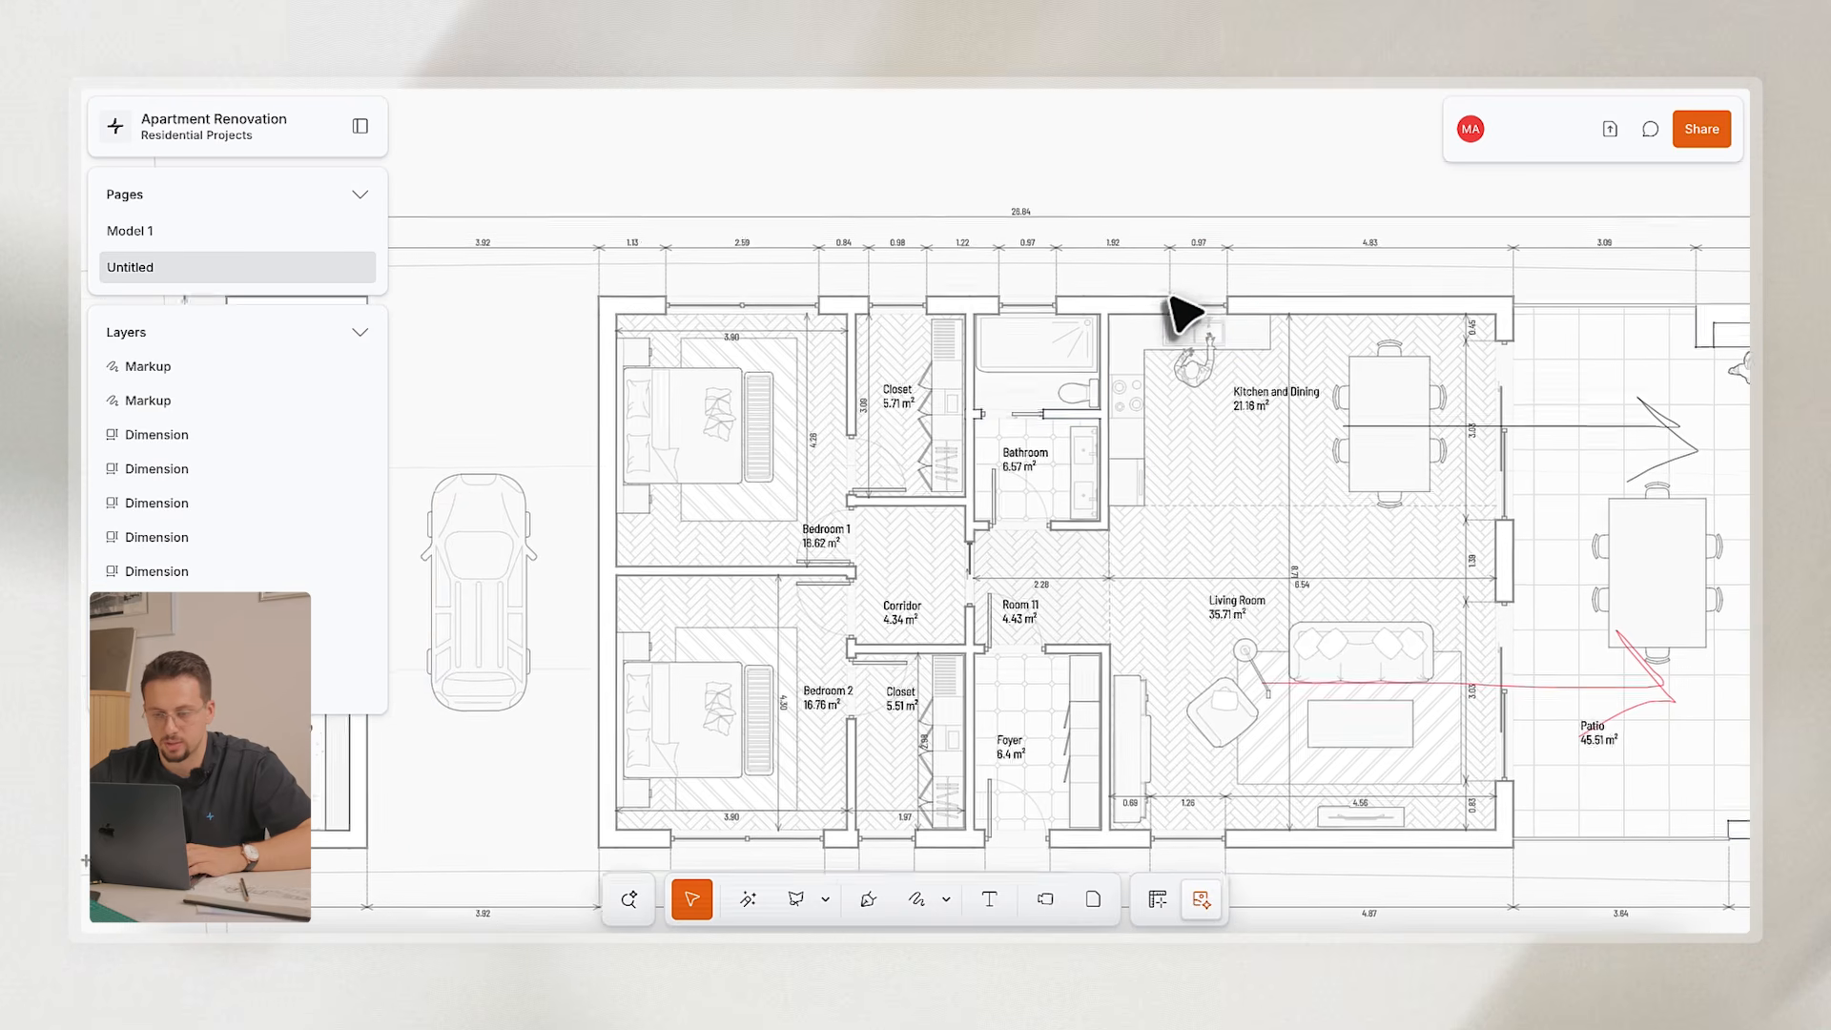
scroll(1137, 418, "left", 2)
scroll(1136, 417, "down", 1)
left_click(901, 466)
key("Escape")
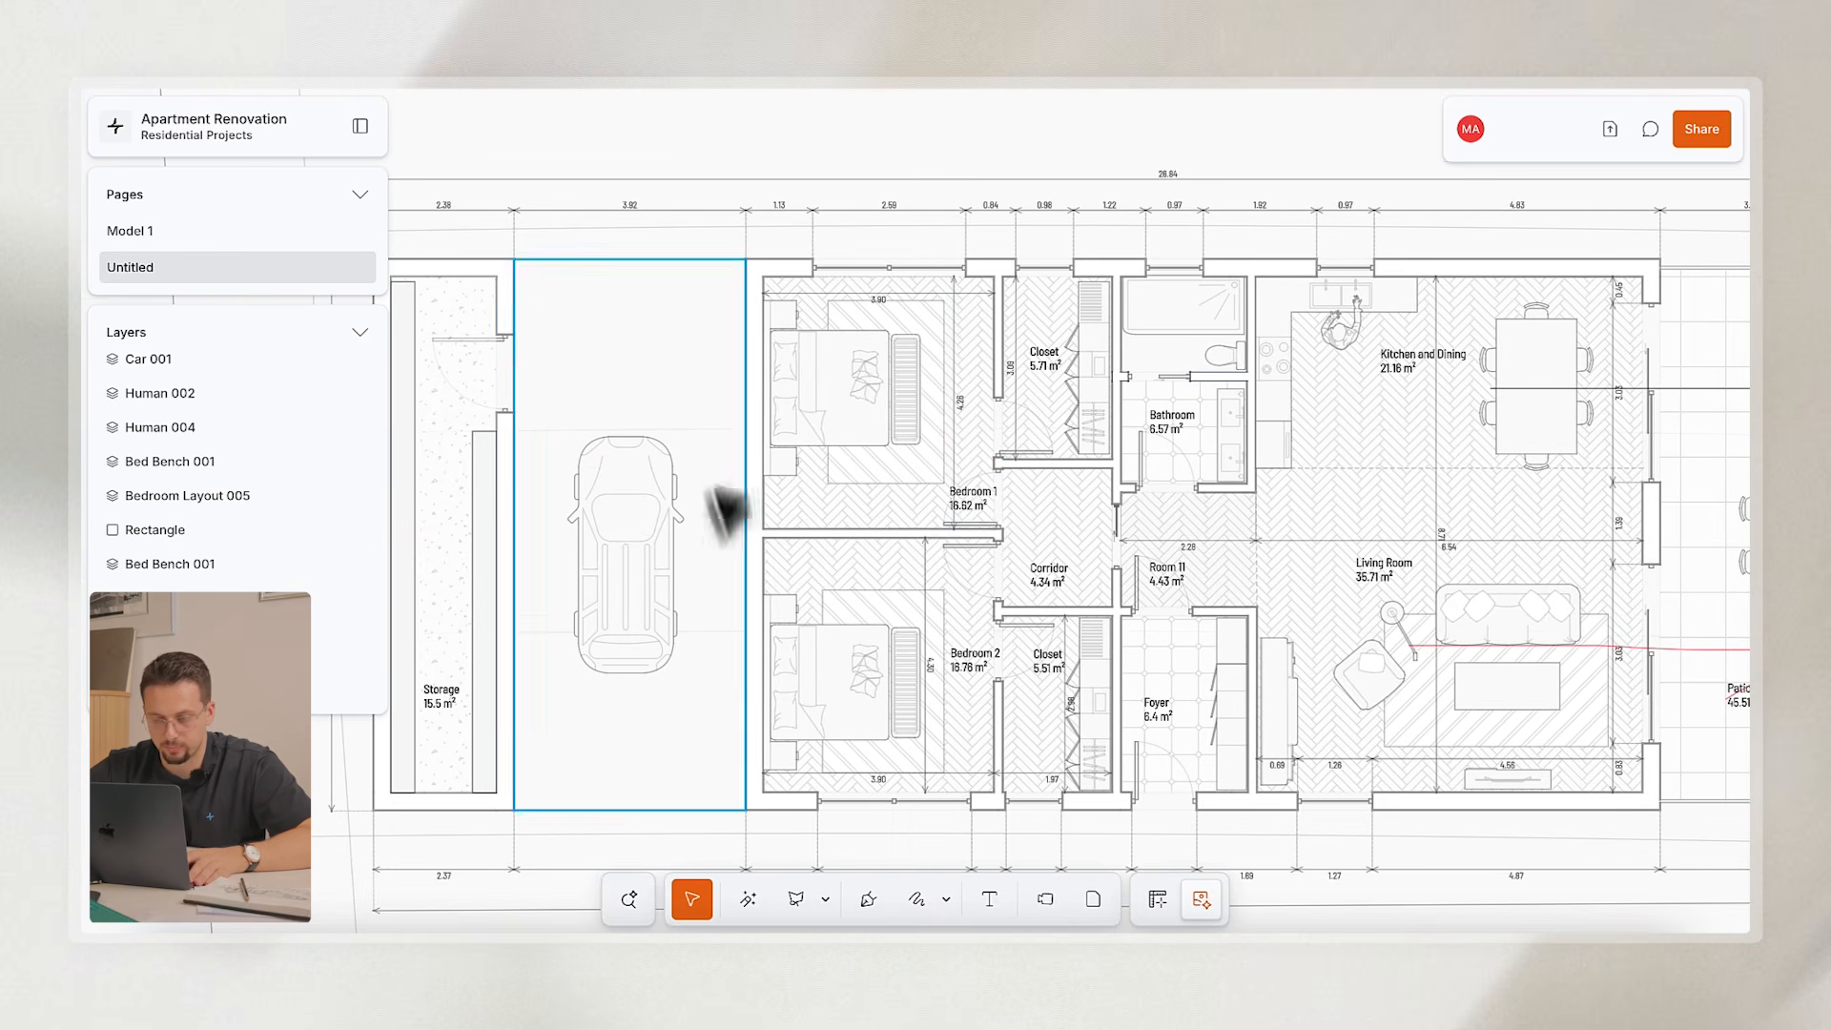
Inspect the bedrooms, closets, corridor and foyer in detail and in relation to the surrounding site plan.
scroll(944, 348, "up", 1)
scroll(944, 349, "right", 1)
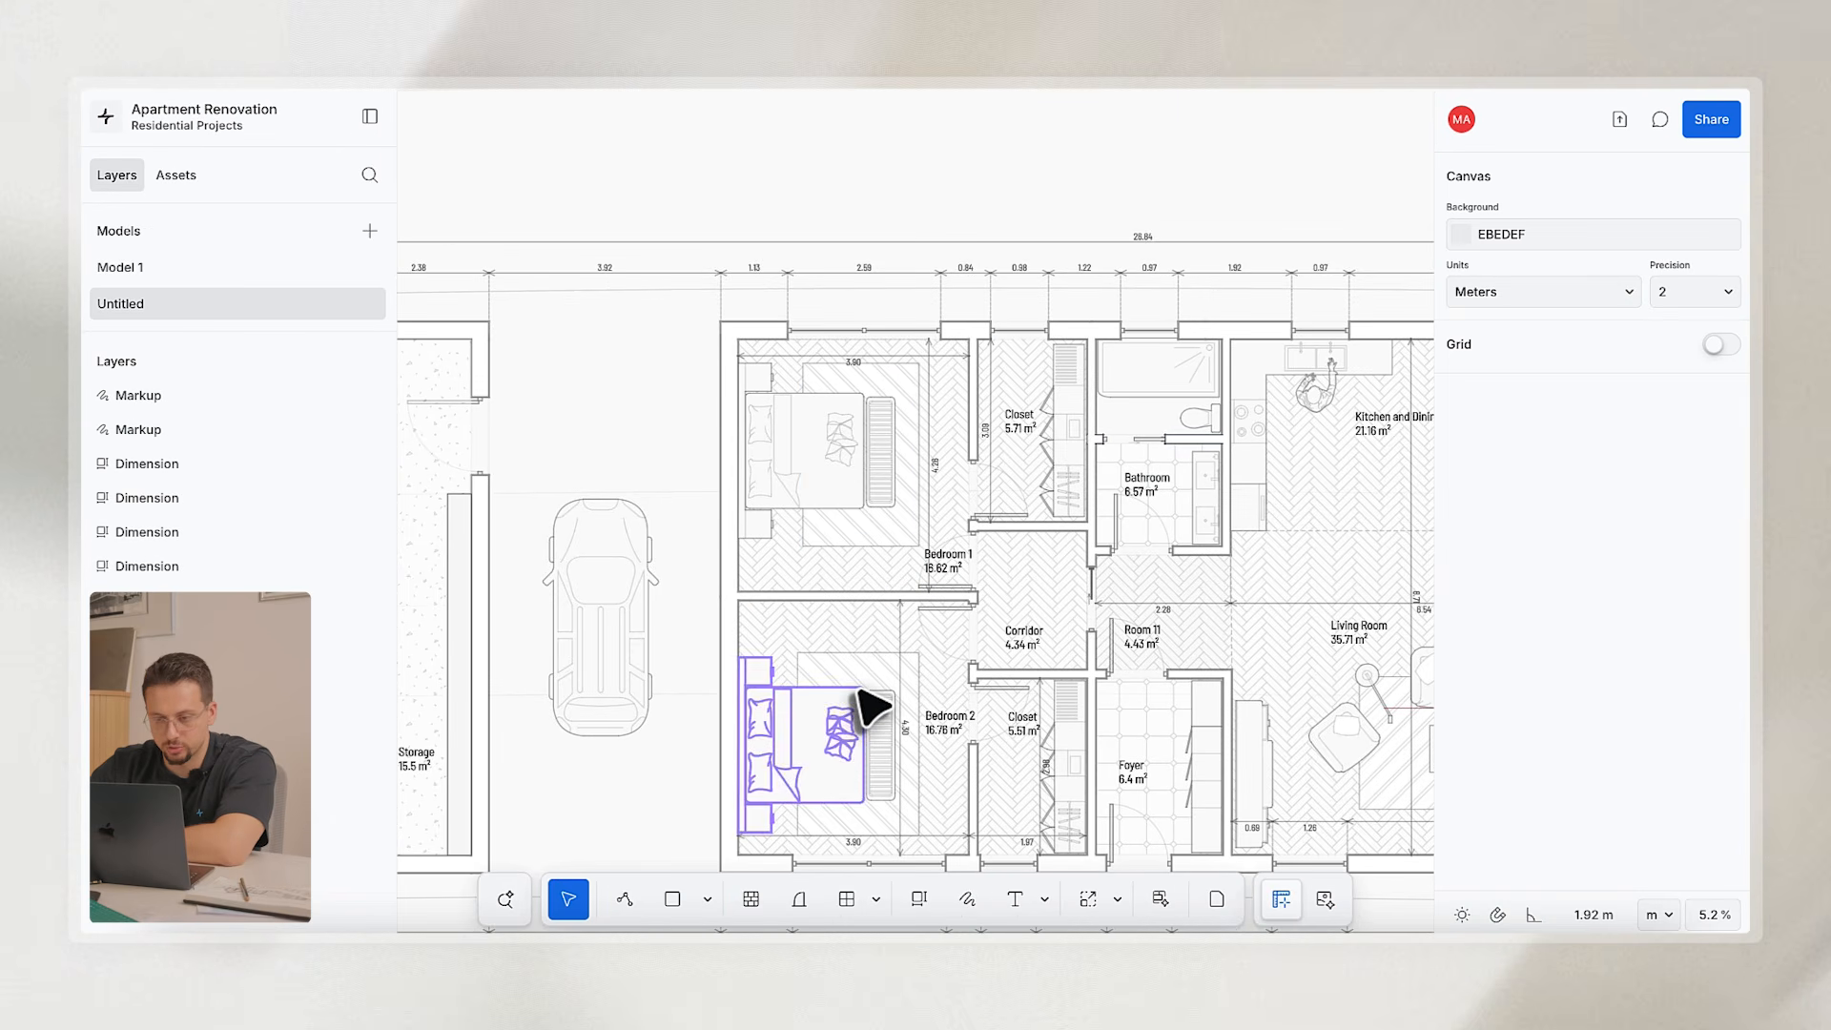
scroll(871, 703, "down", 4)
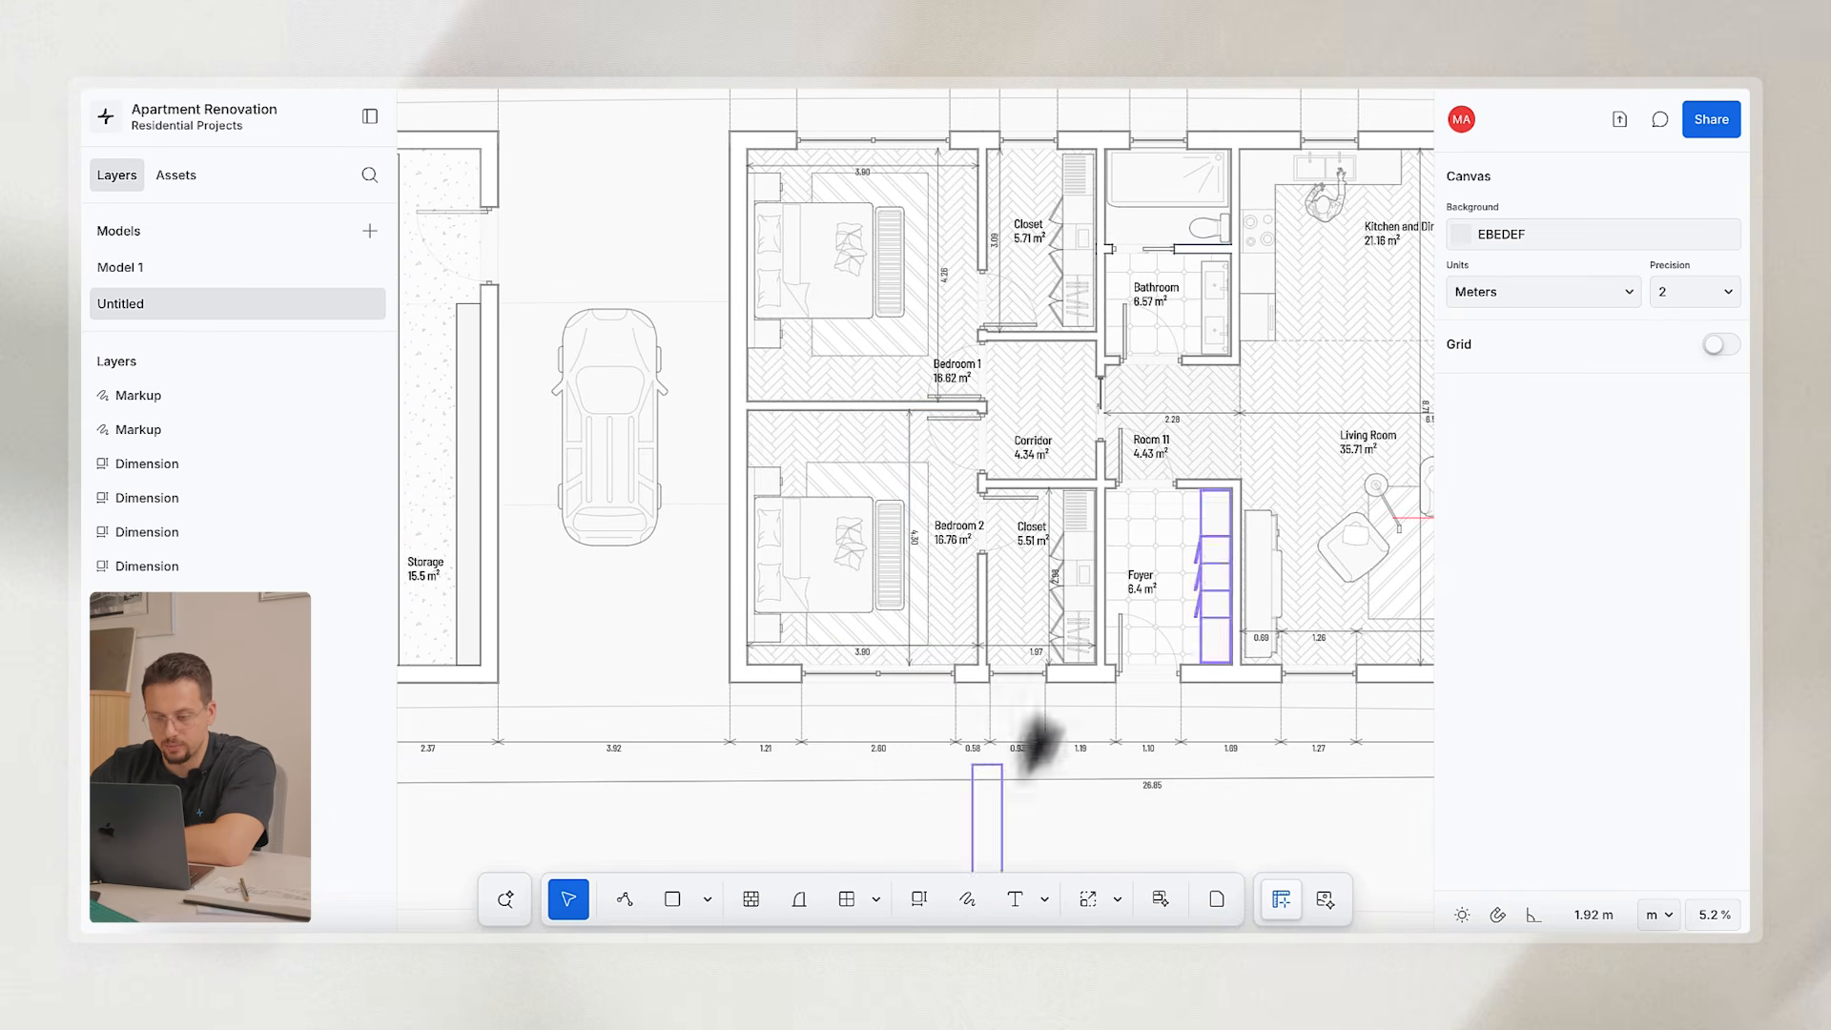
scroll(858, 611, "down", 3)
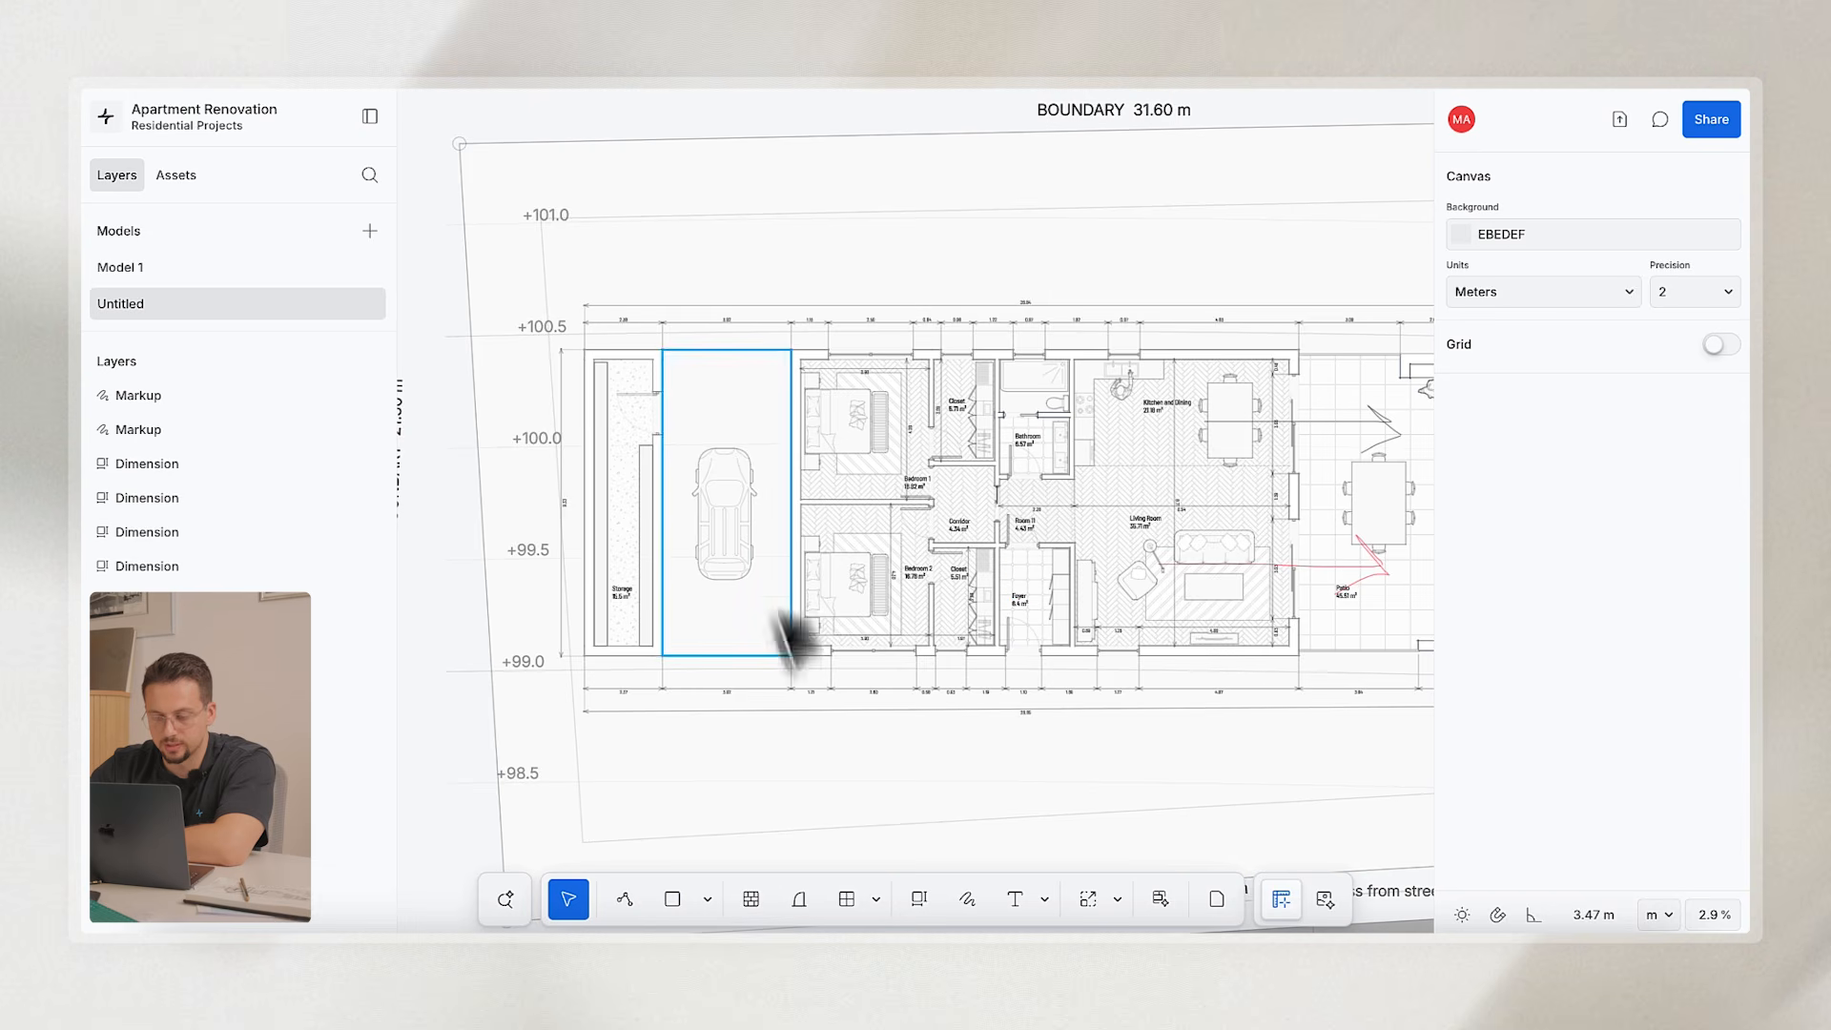
scroll(1087, 703, "down", 1)
scroll(1088, 703, "right", 1)
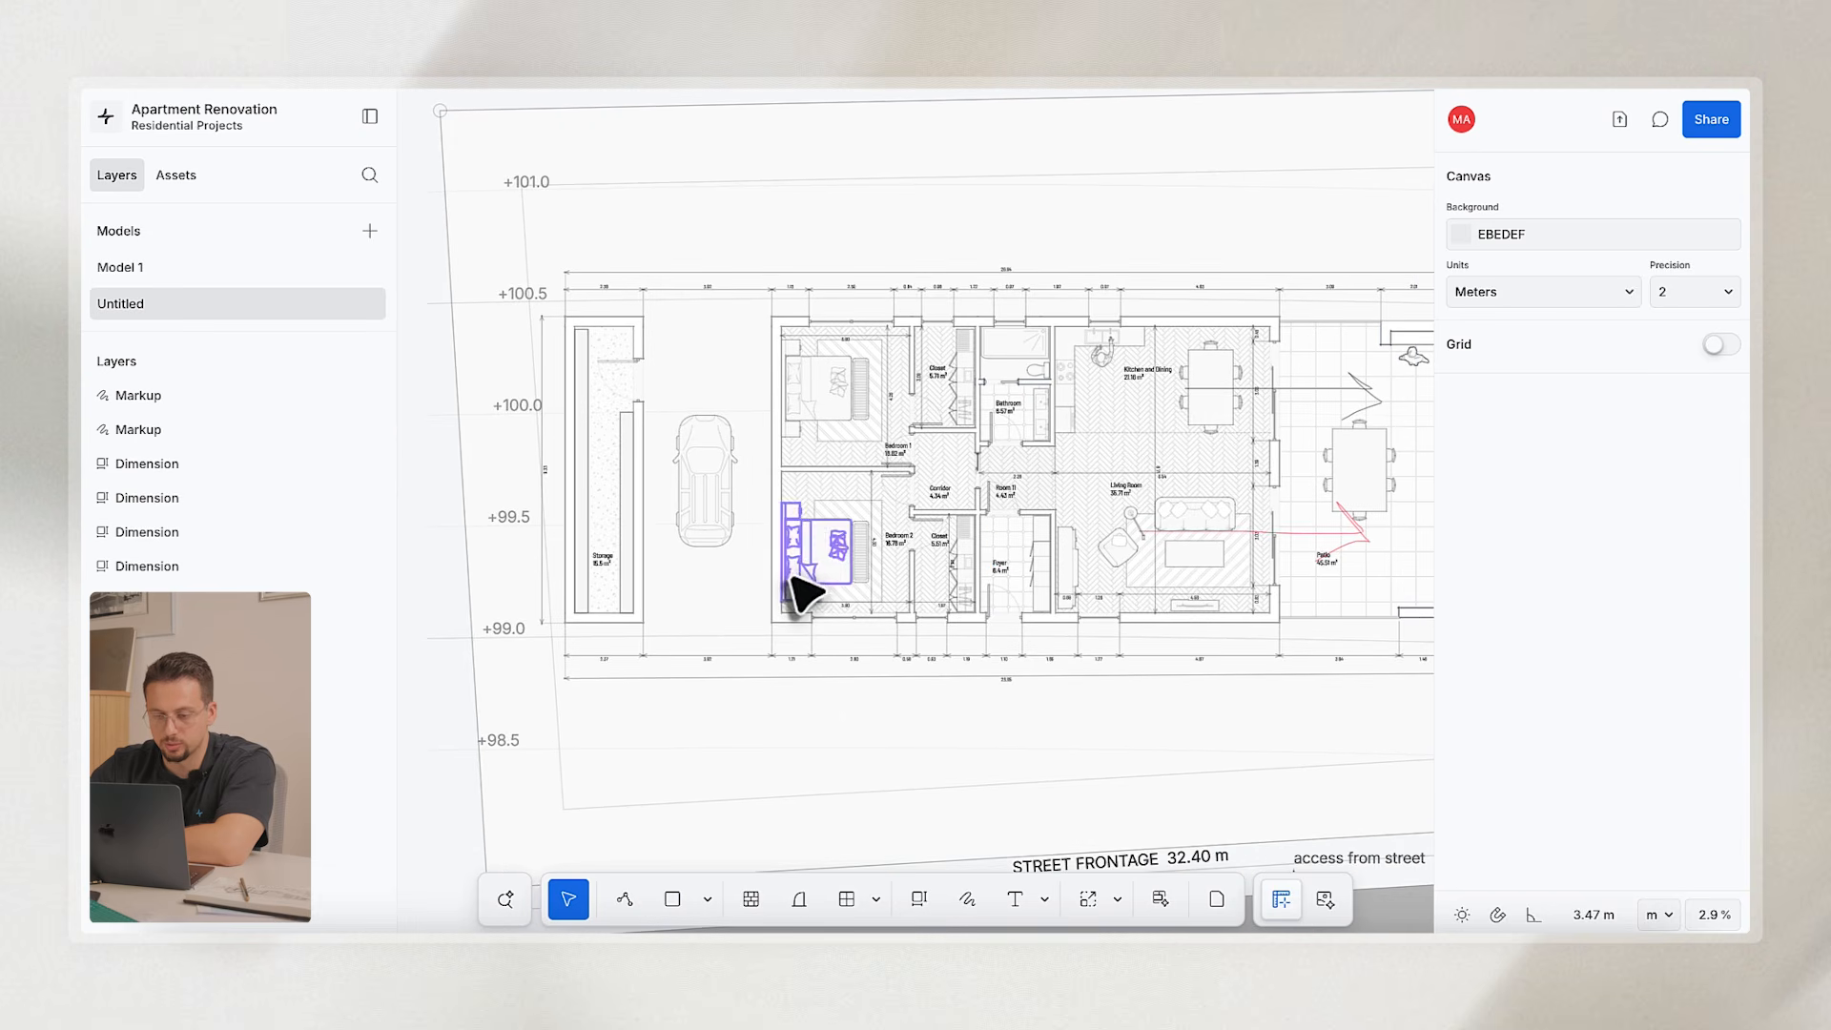
scroll(837, 592, "down", 1)
scroll(886, 601, "up", 5)
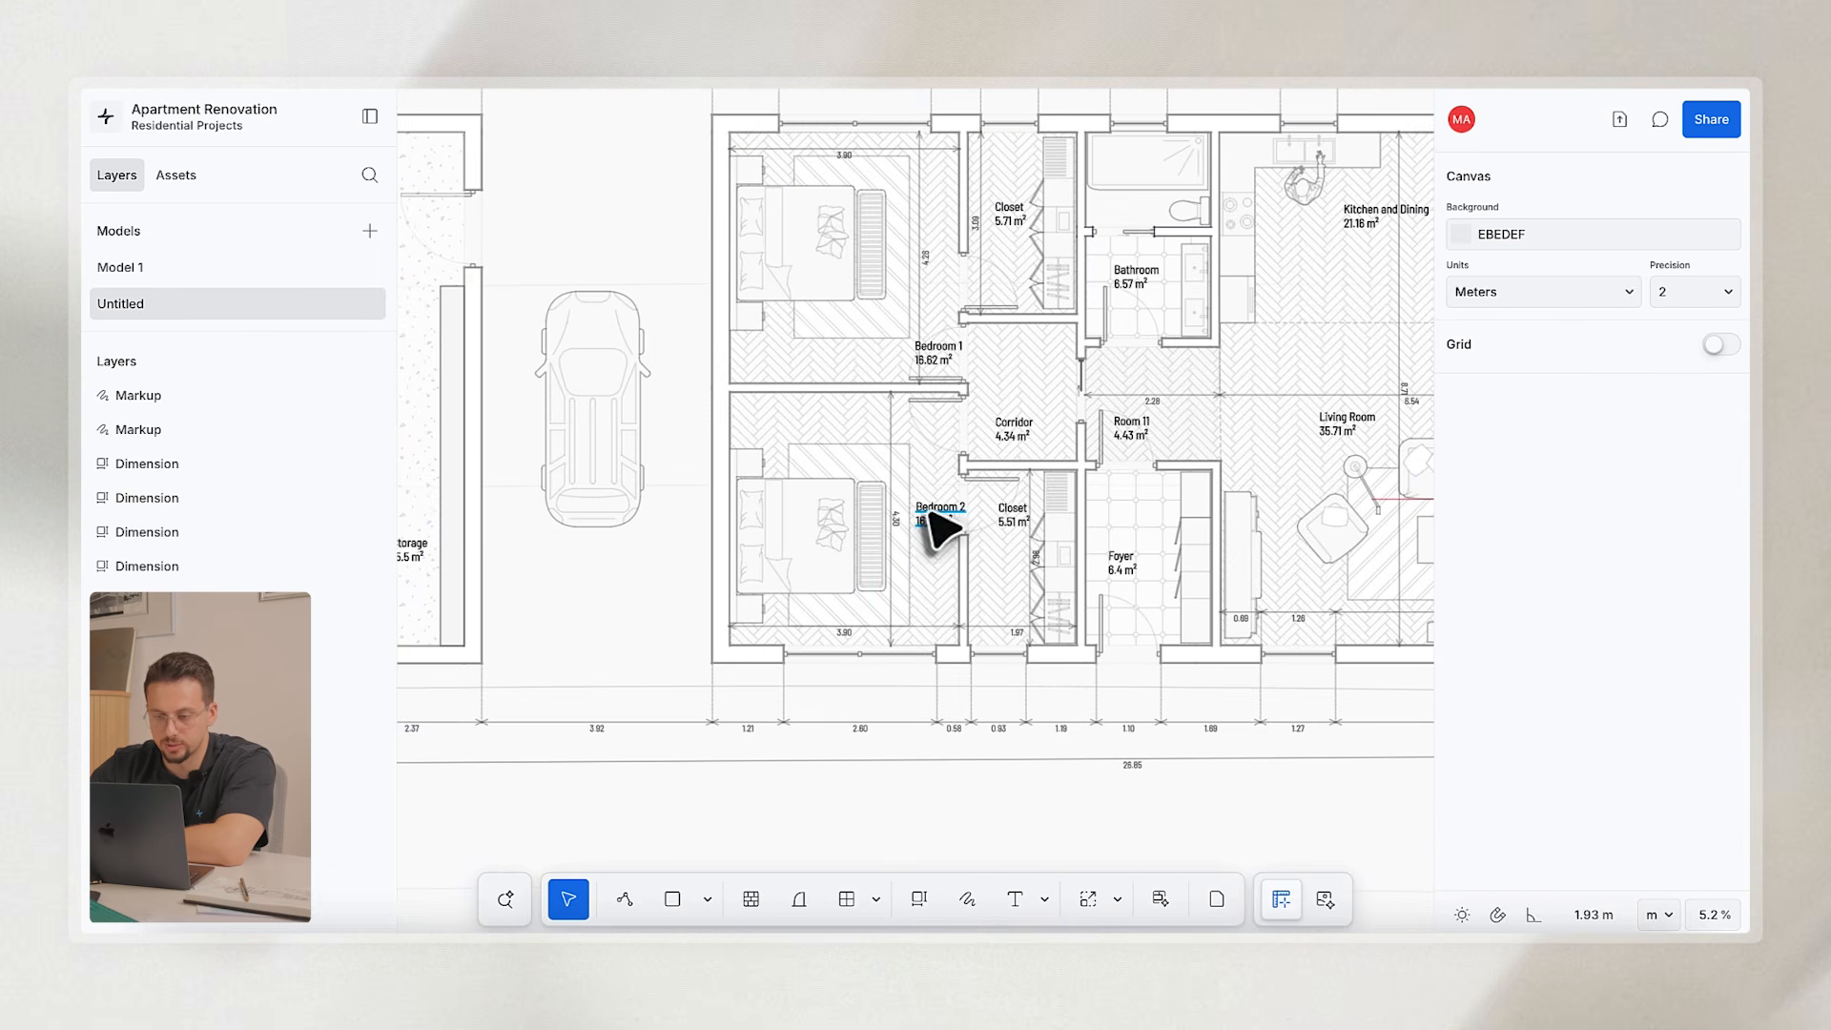
scroll(940, 524, "down", 4)
scroll(1034, 735, "up", 4)
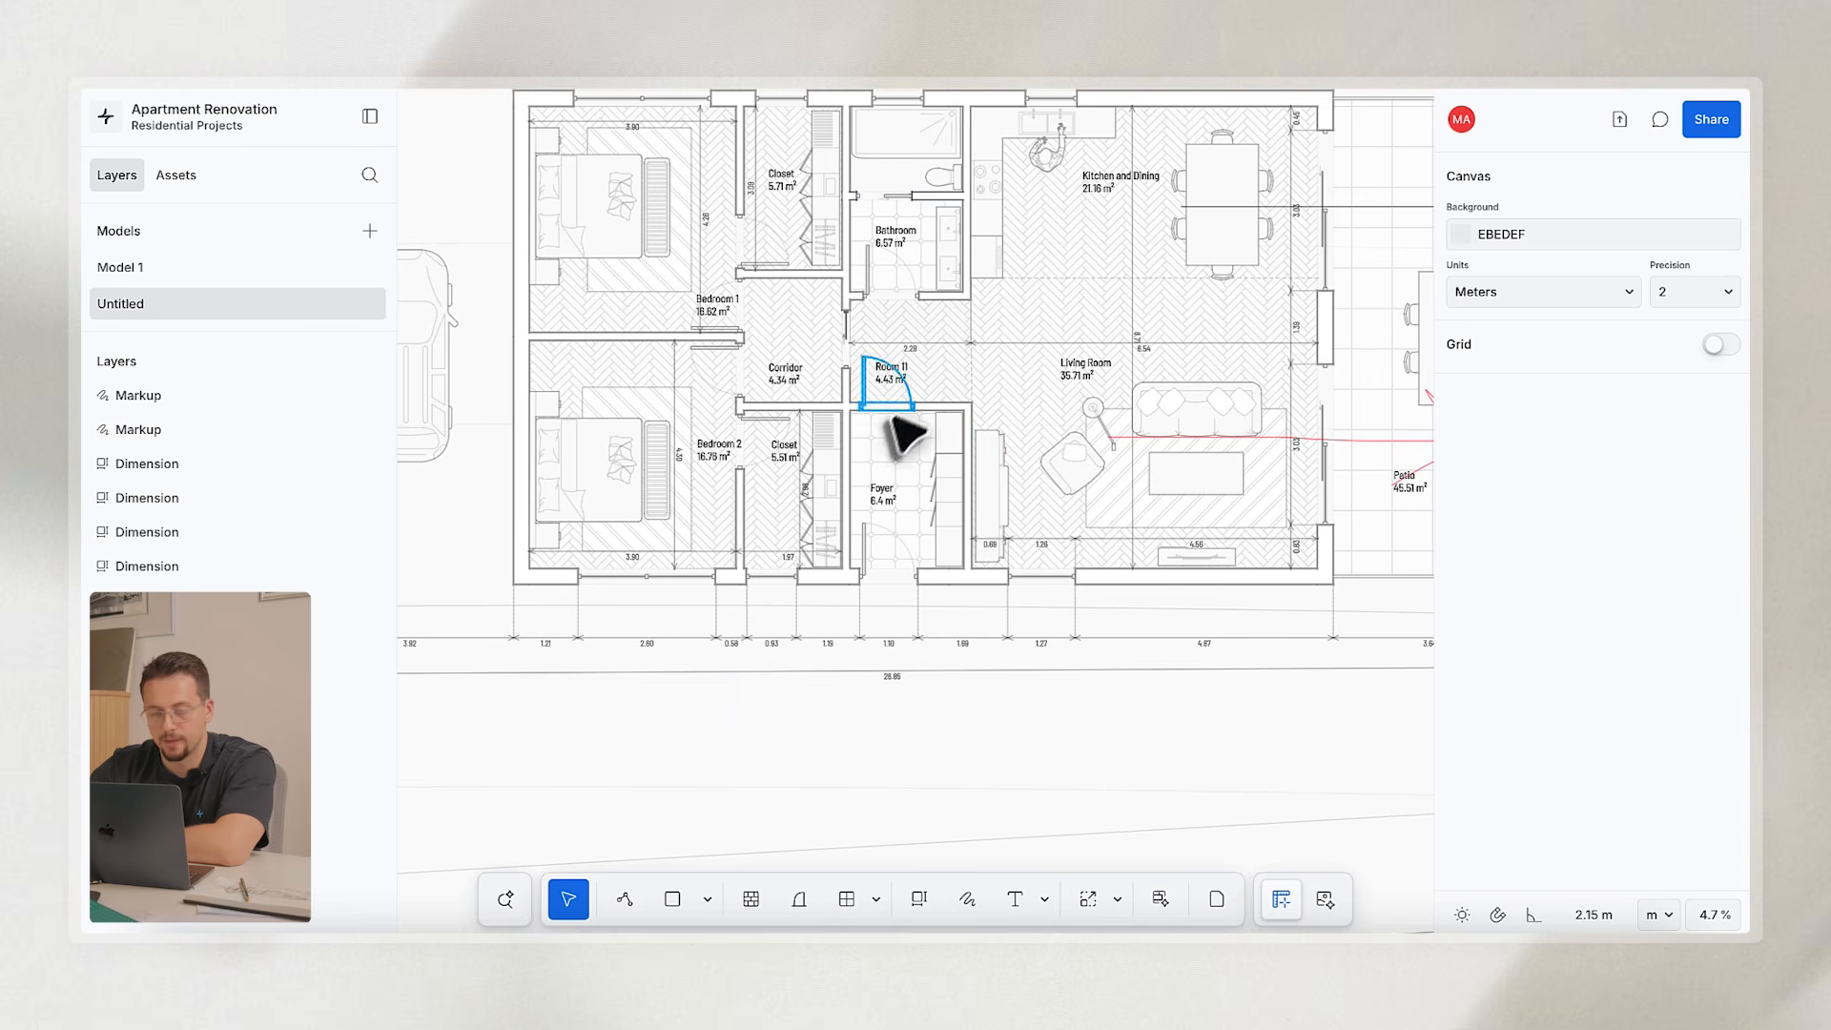
scroll(911, 586, "up", 1)
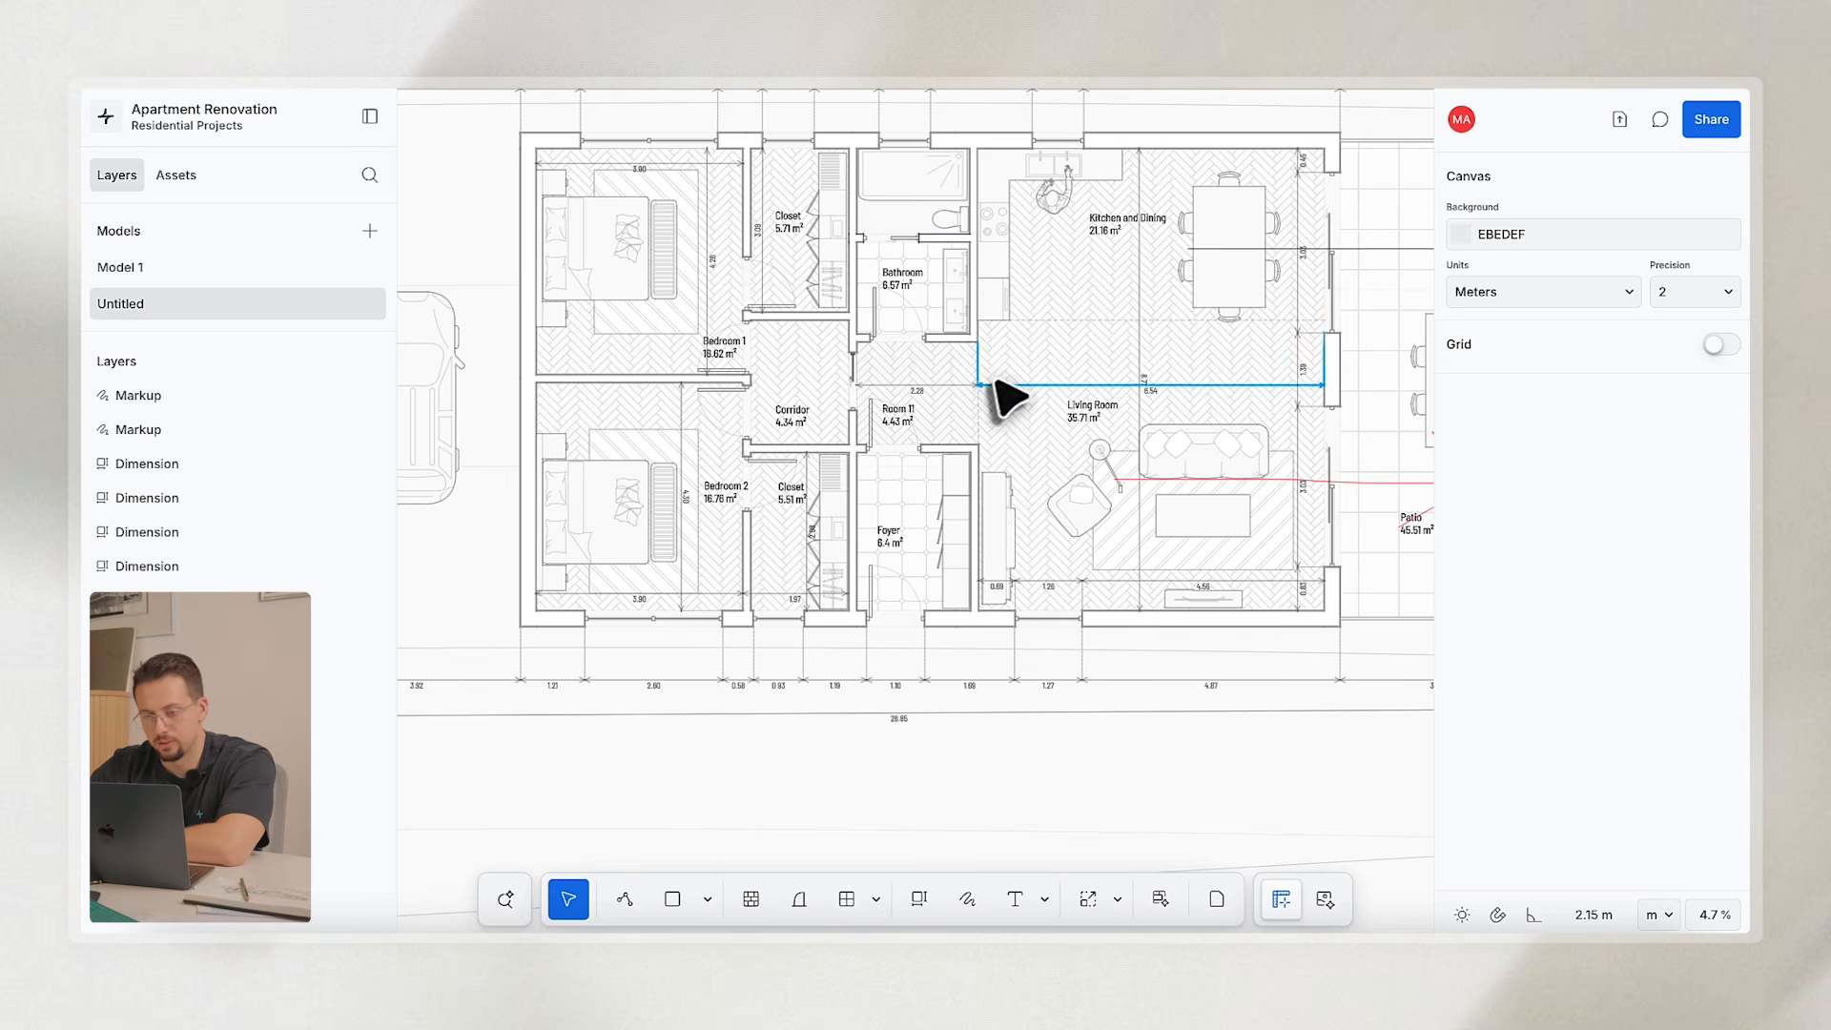
Try to extend the wall between the bathroom and Room 11 into the open kitchen and living area.
left_click(953, 345)
left_click_drag(973, 339, 1150, 337)
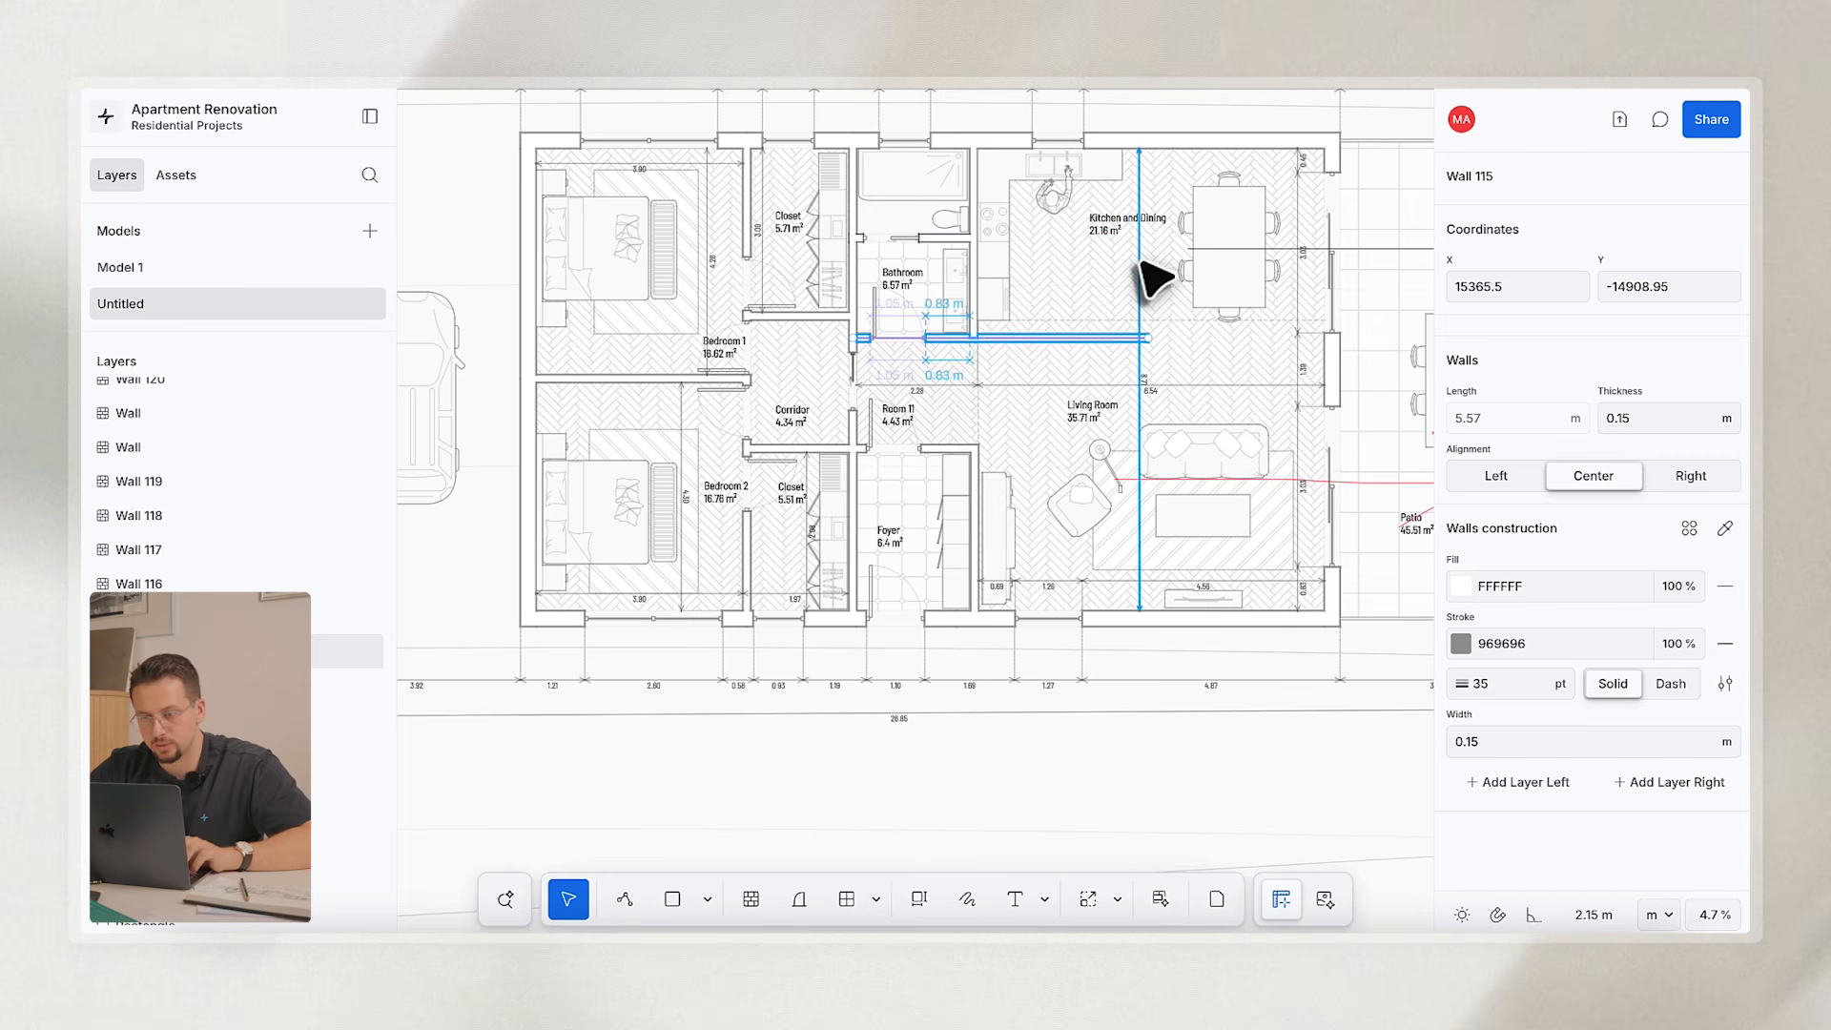
key("Escape")
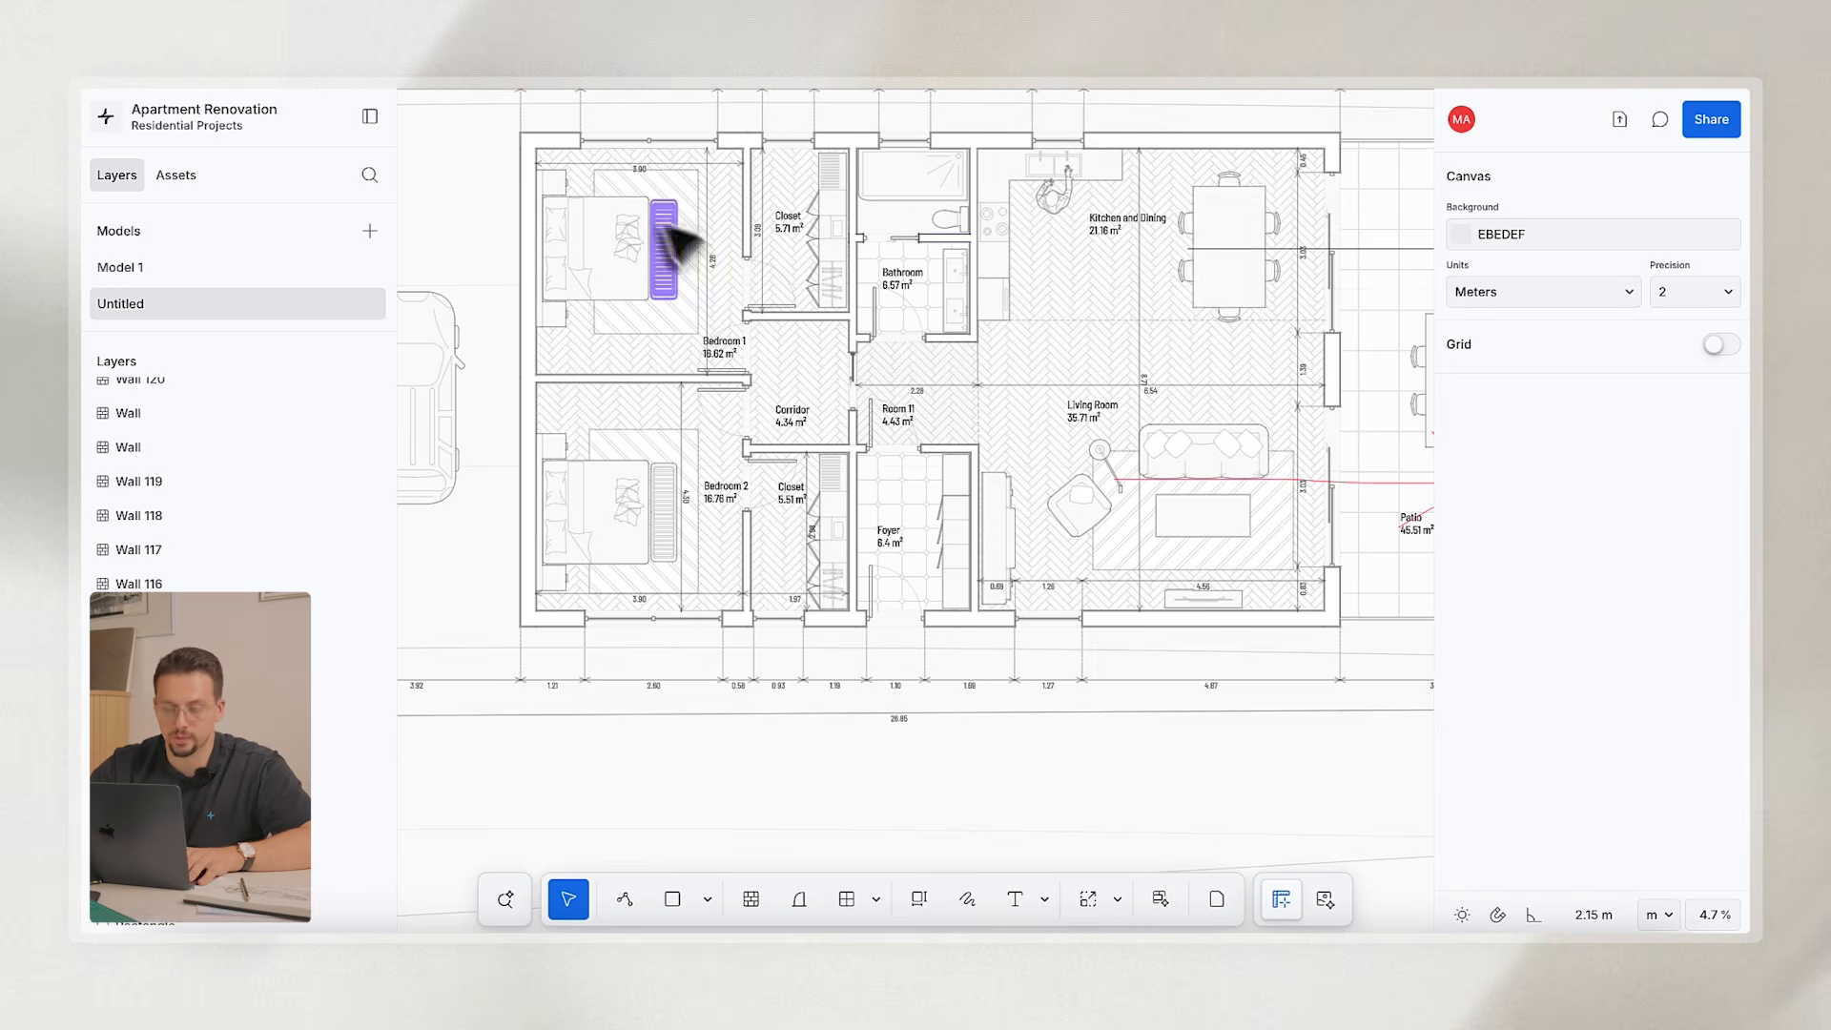
Review the complete dimensioned villa plan against the site's boundary, contour lines and street frontage.
scroll(725, 286, "up", 2)
scroll(797, 347, "down", 5)
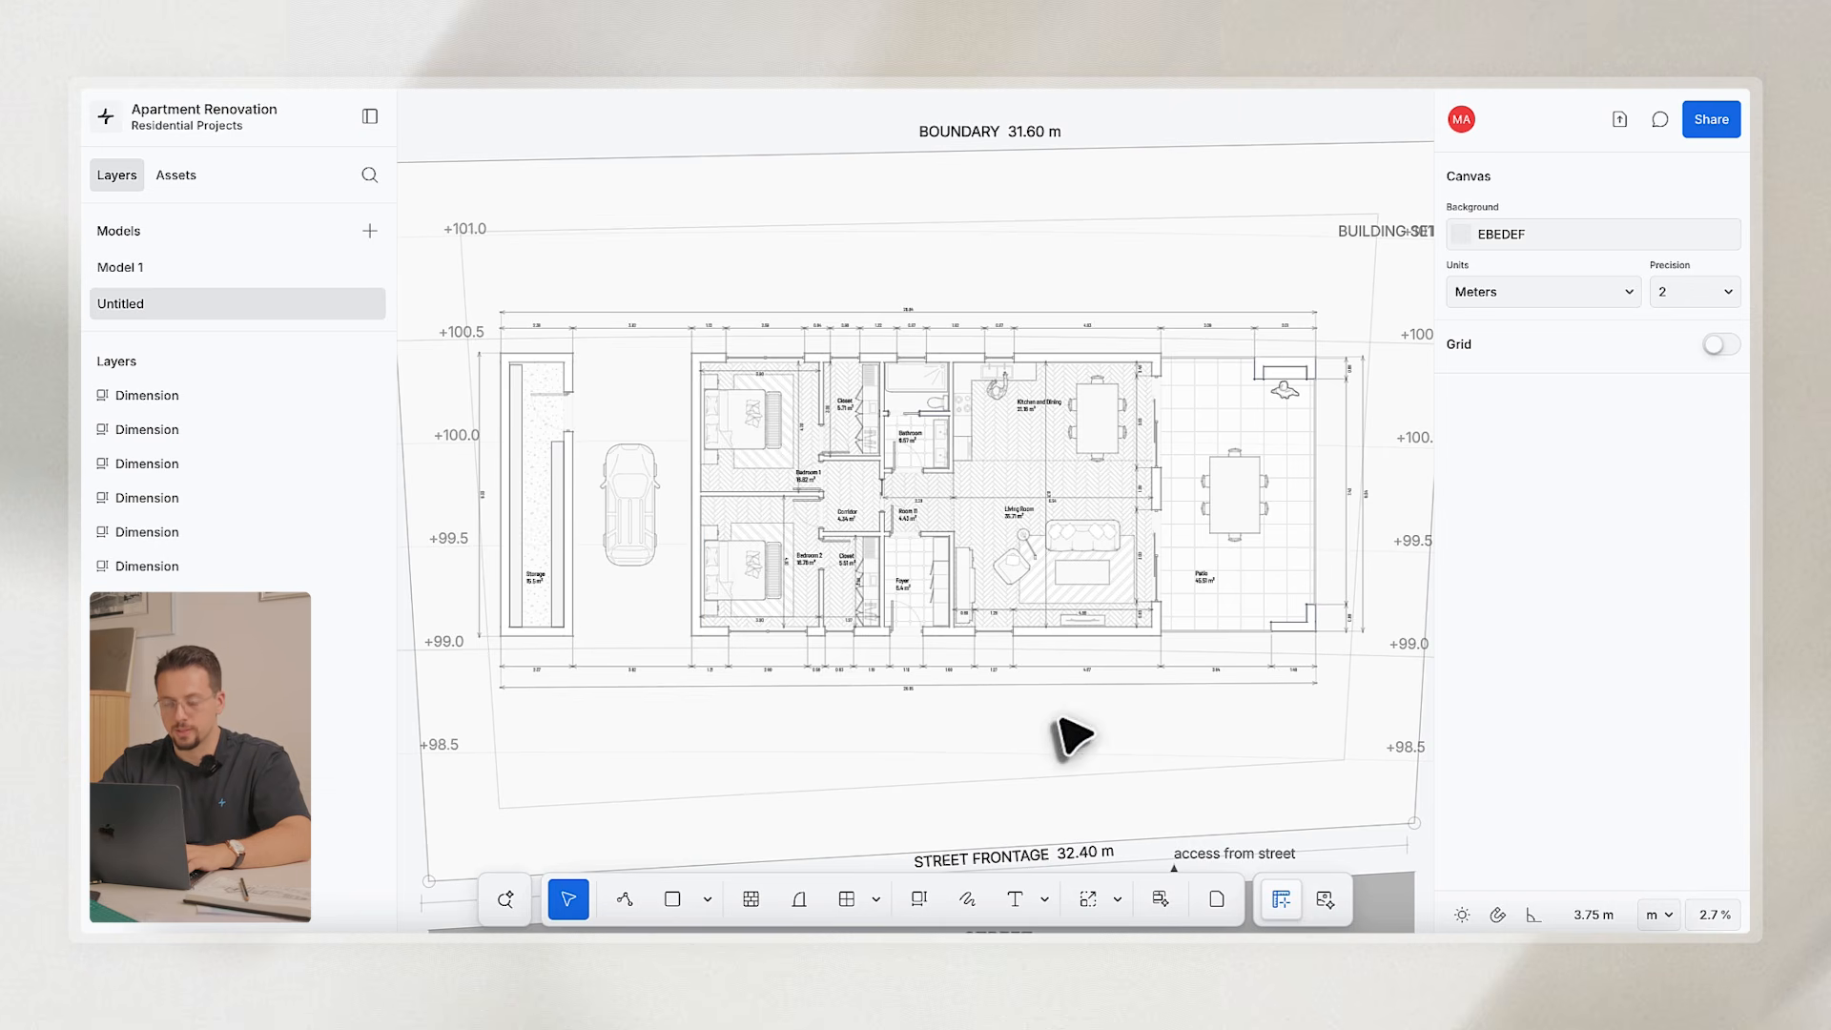
scroll(1061, 724, "down", 5)
scroll(1064, 553, "up", 3)
scroll(1078, 569, "up", 3)
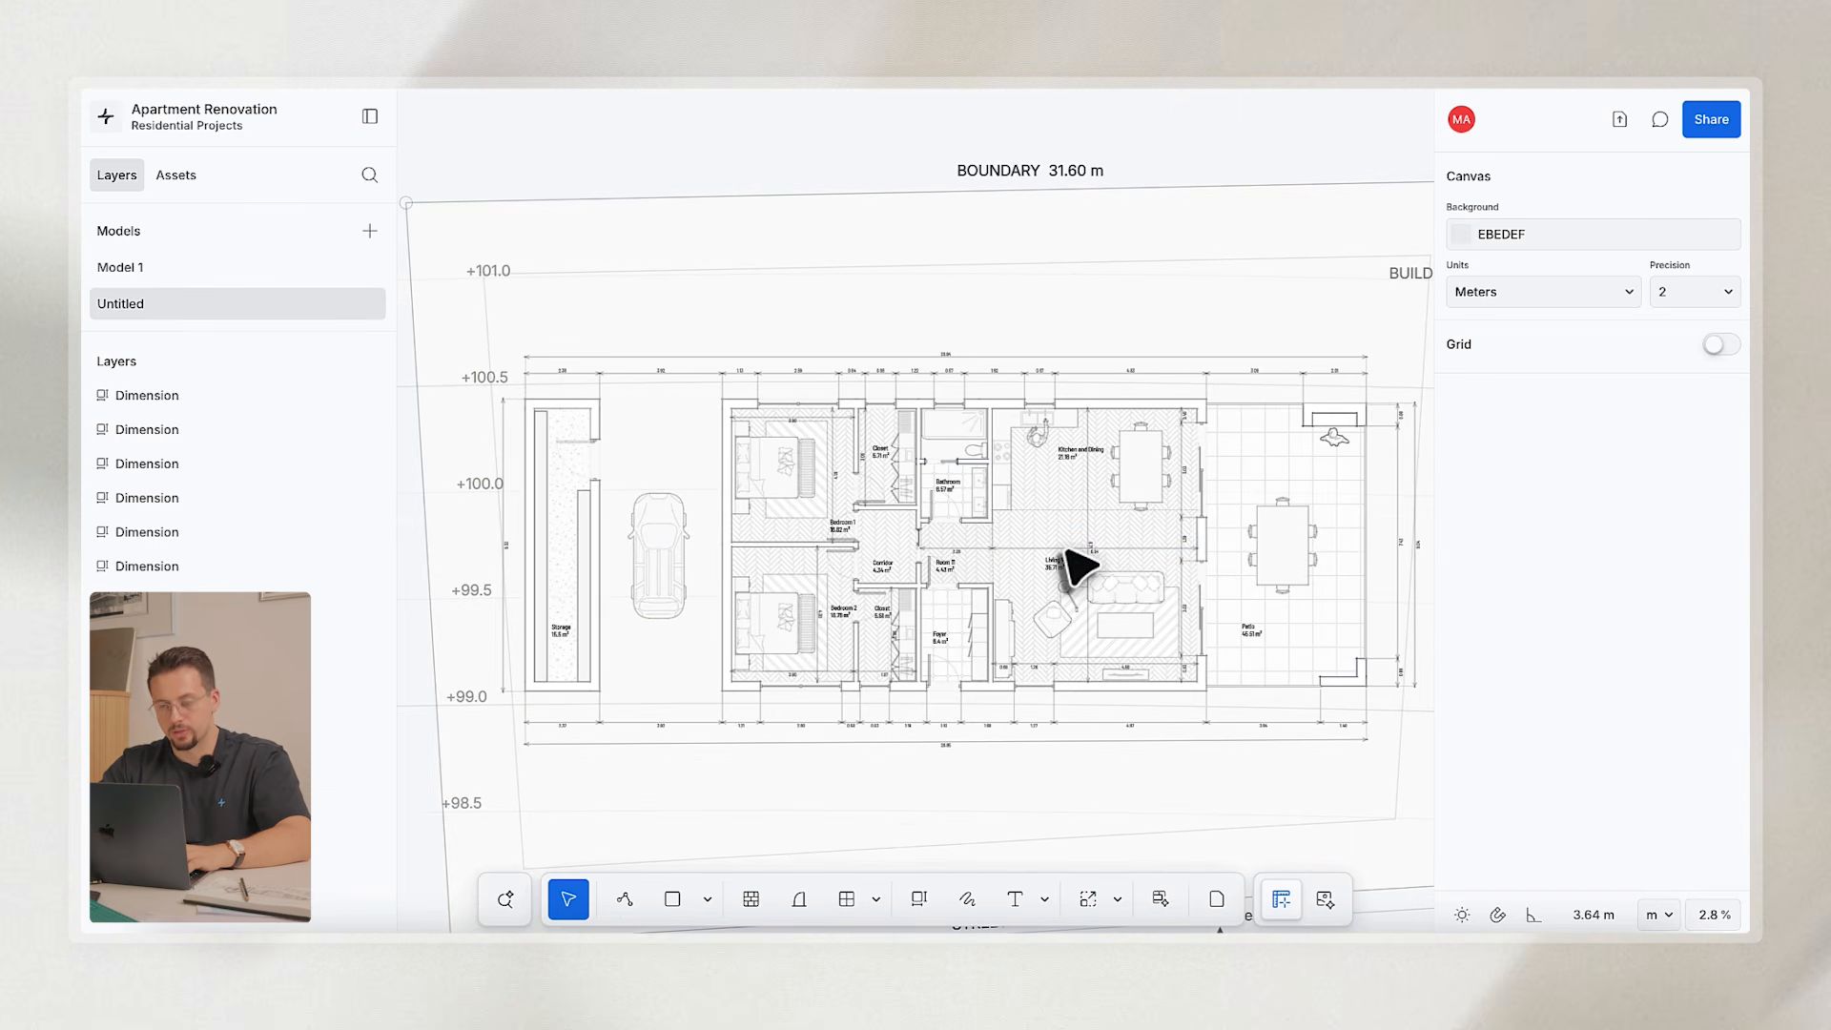
scroll(1120, 548, "down", 1)
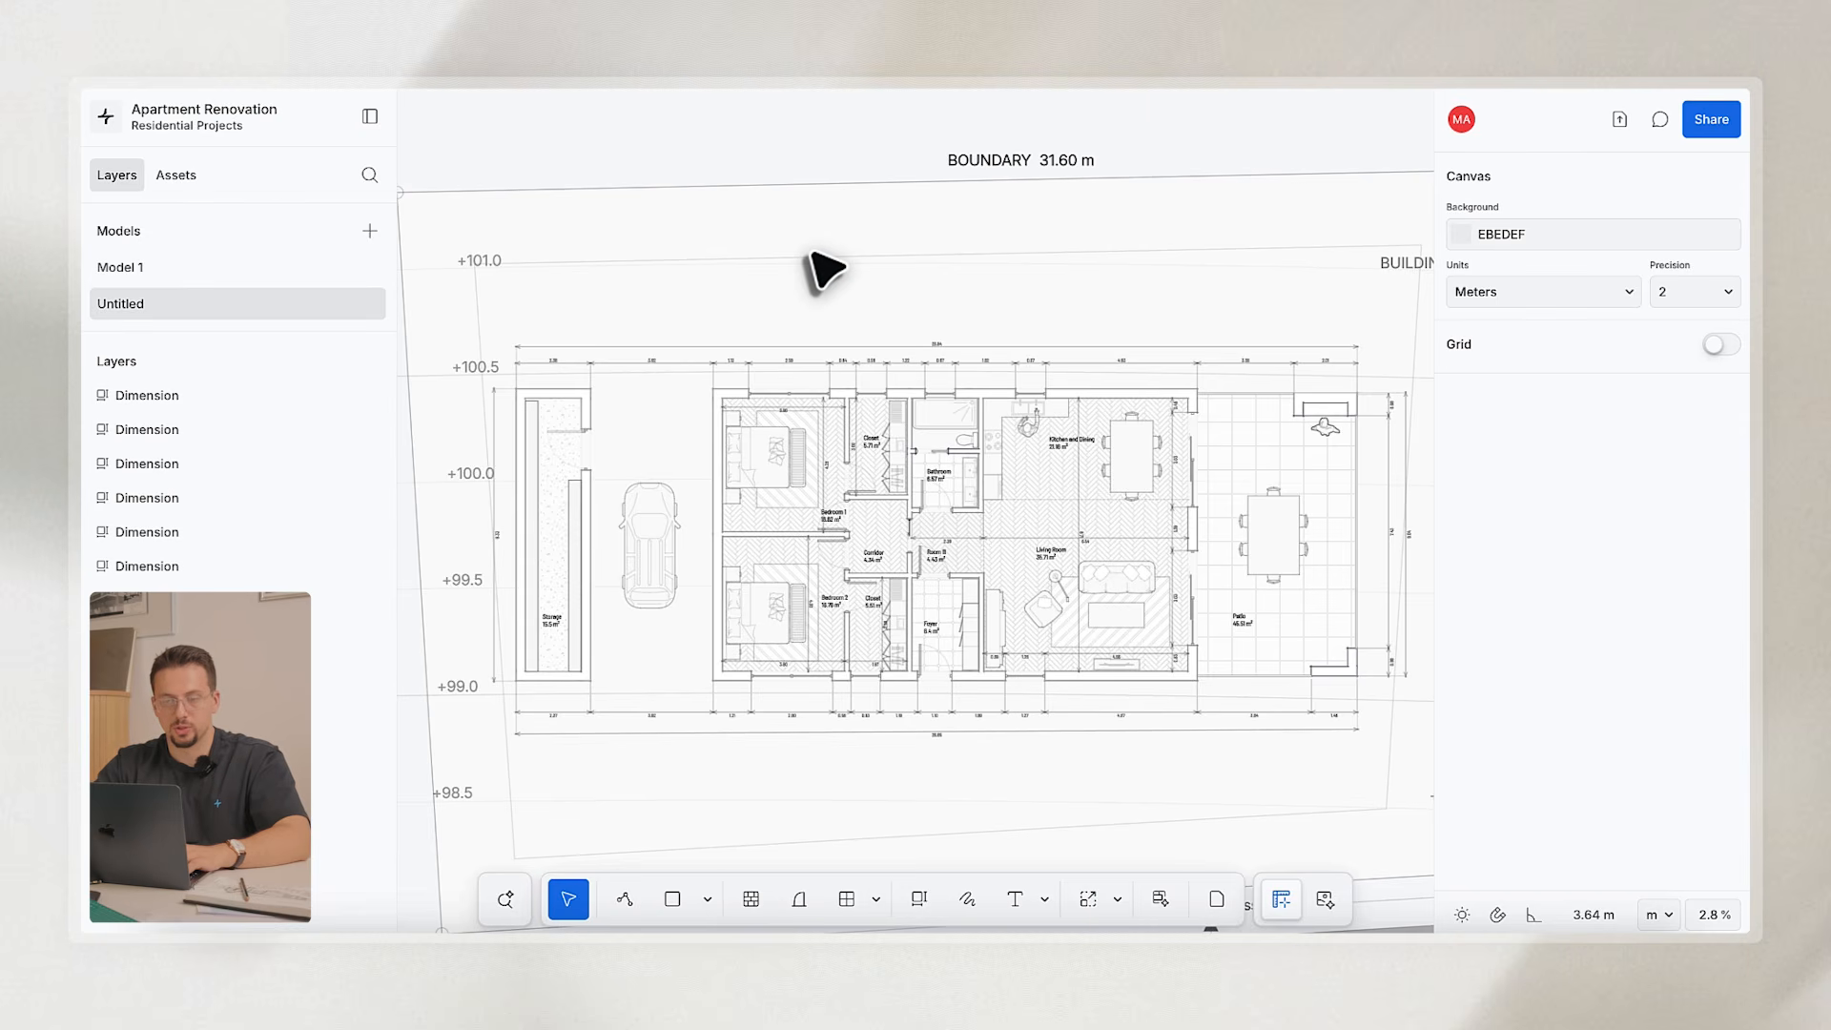
scroll(827, 272, "down", 1)
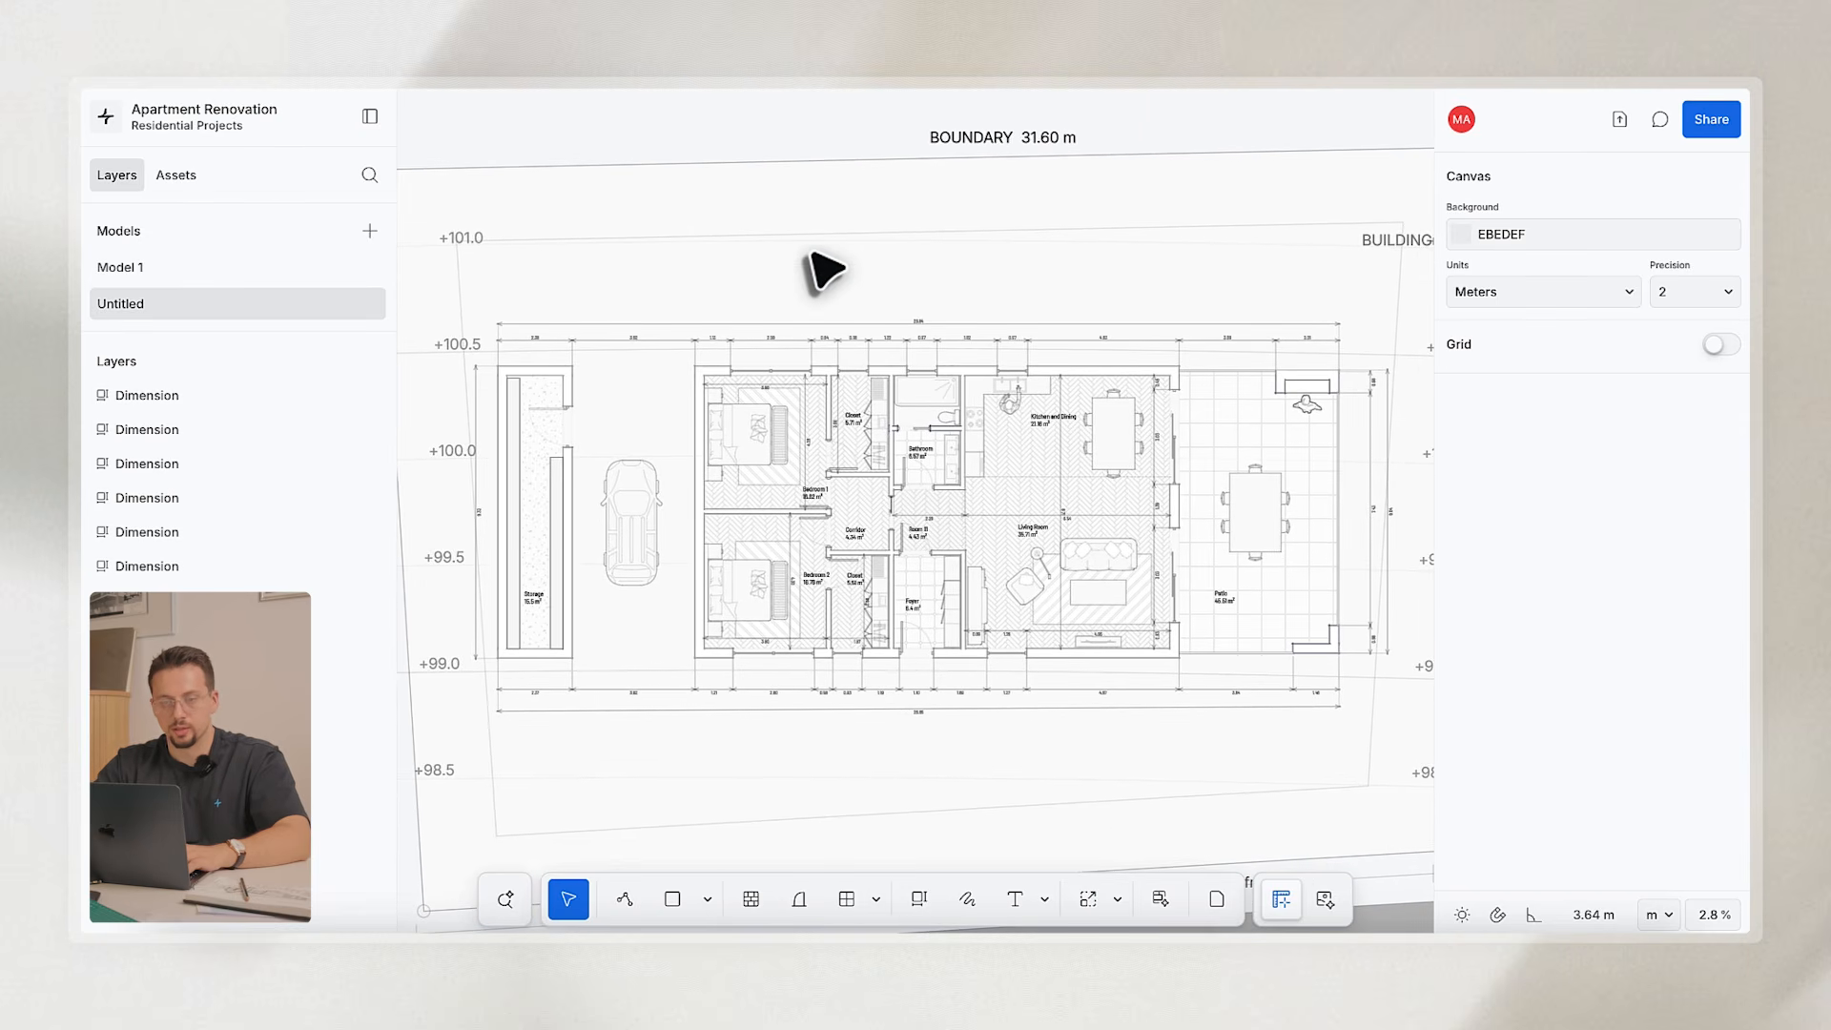
Hide the side panels and frame the whole villa on its site plan.
left_click(370, 116)
scroll(981, 429, "up", 3)
scroll(992, 434, "down", 2)
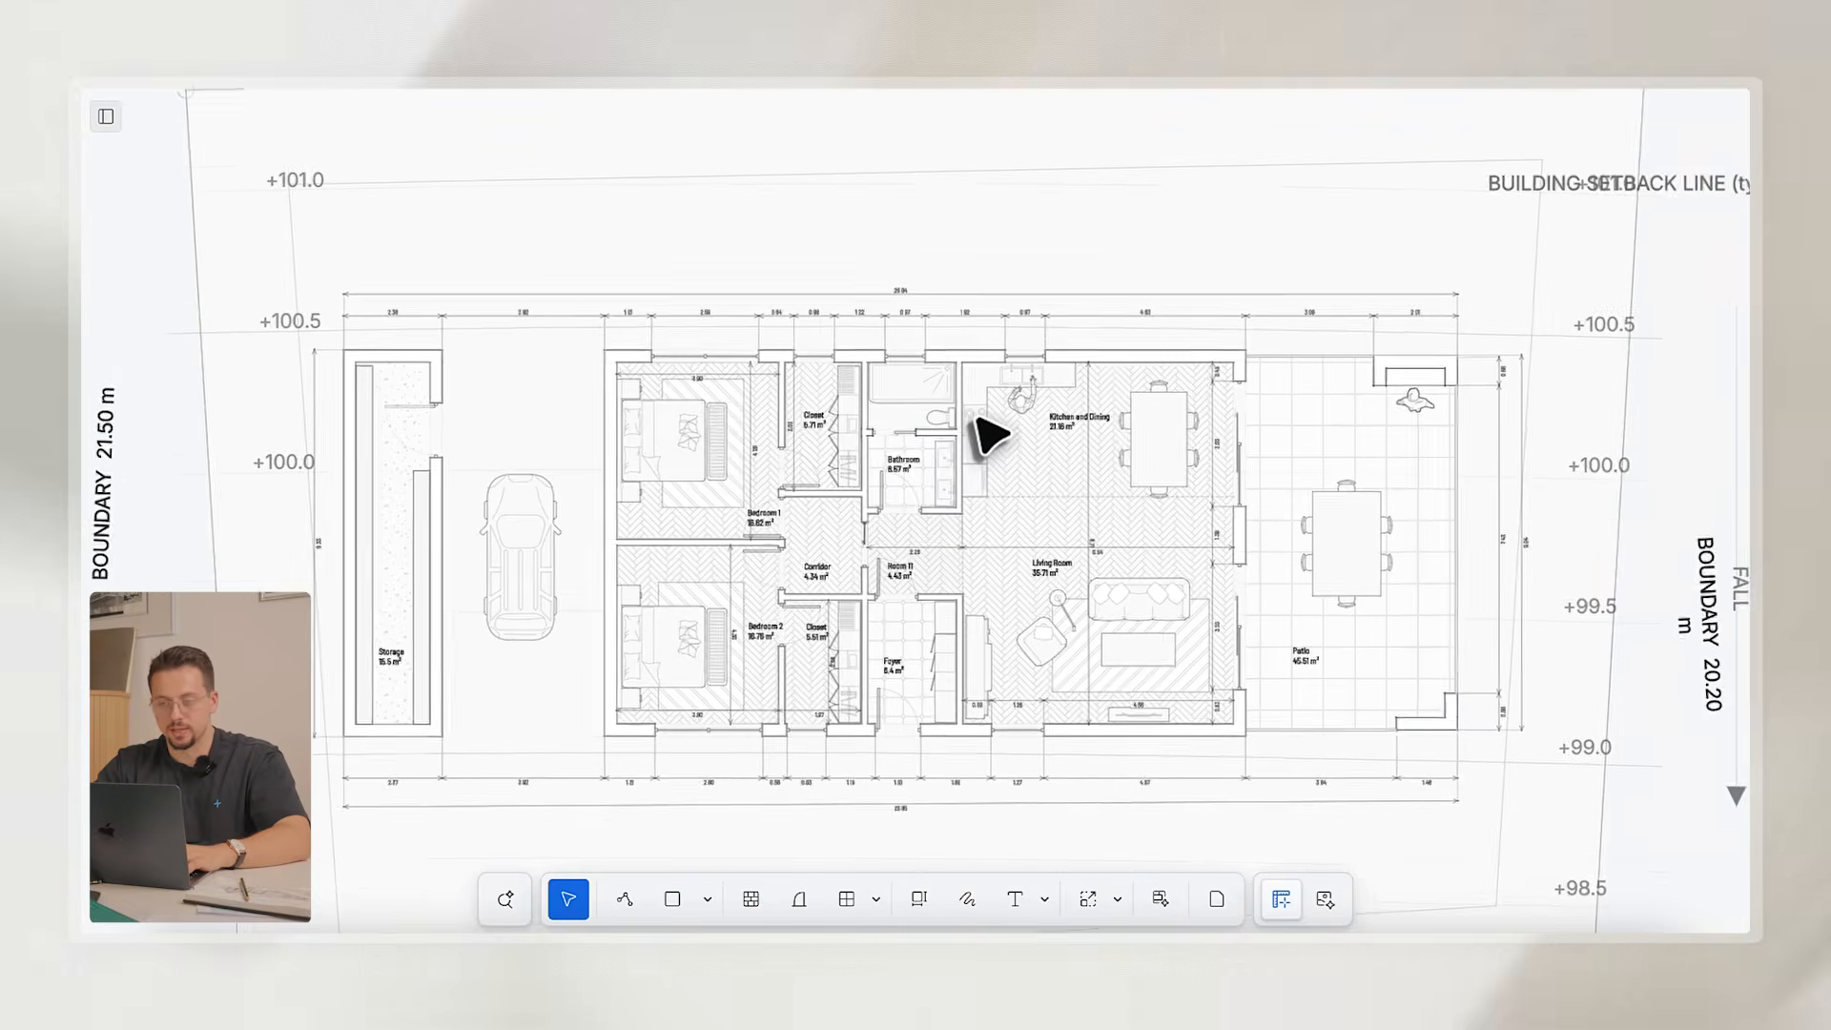
scroll(977, 418, "down", 1)
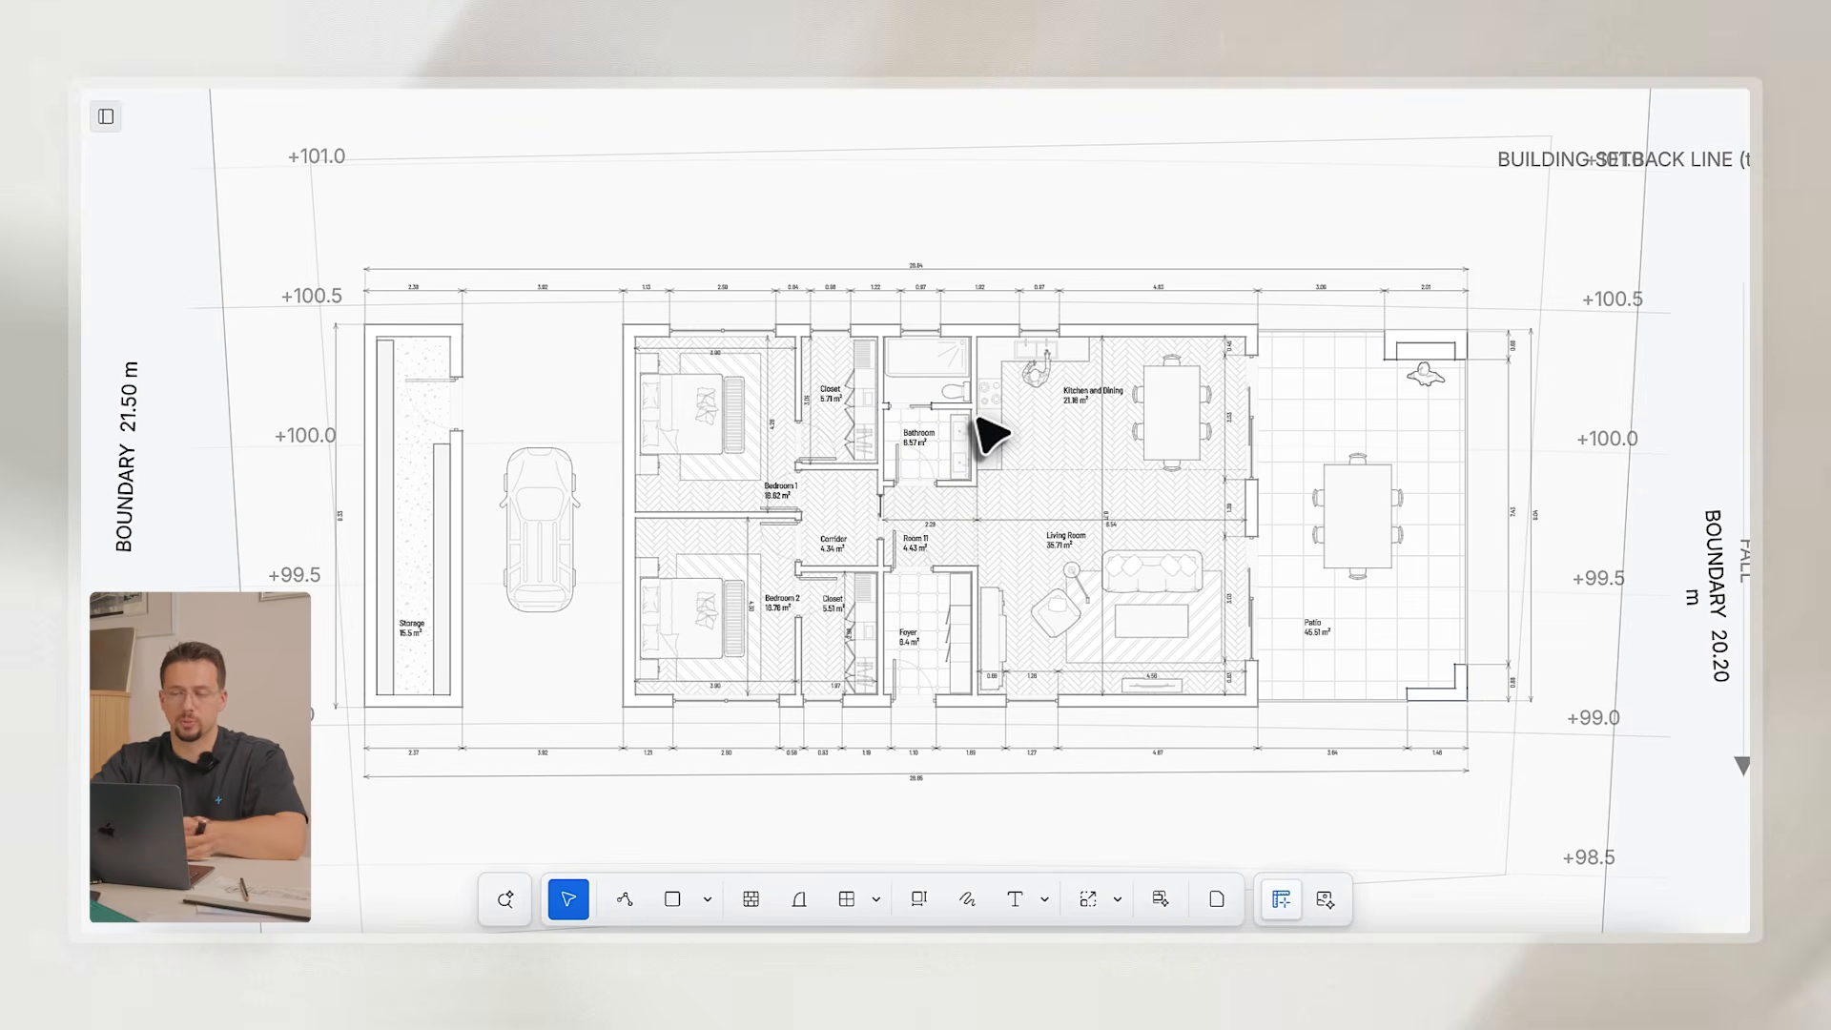